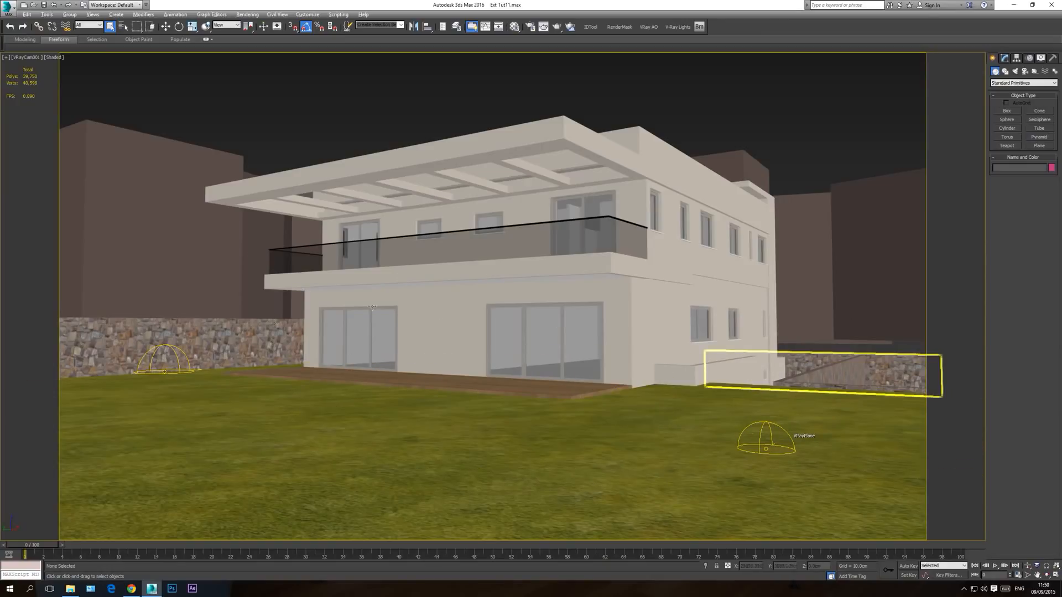
Step: Add a Banyan tree from the AEC Extended foliage objects beside the lawn's boundary wall
{"action": "key", "text": "p"}
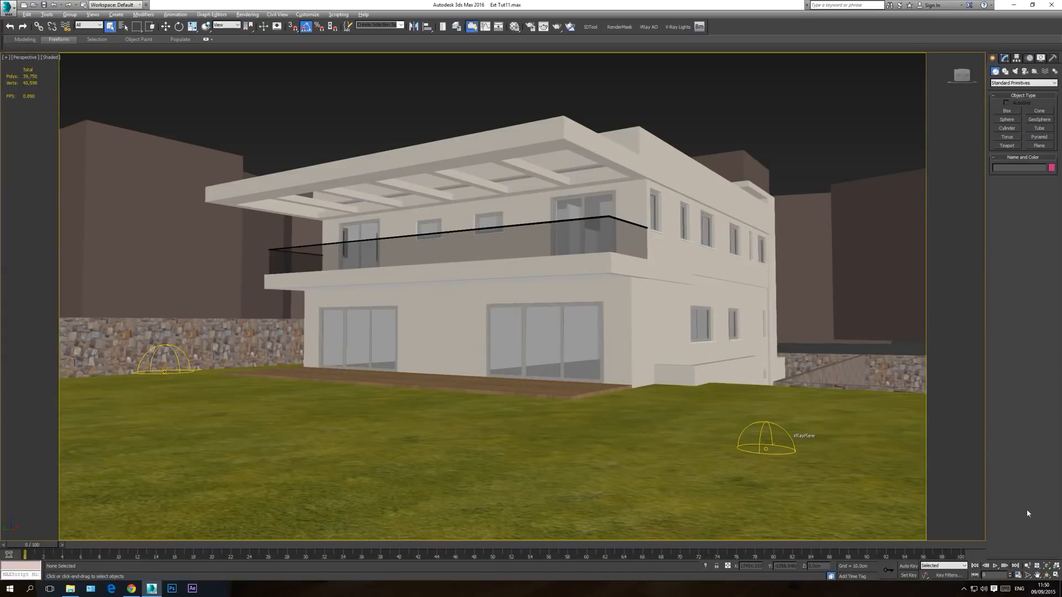
{"action": "left_click", "coordinate": [1047, 577]}
{"action": "left_click_drag", "start_coordinate": [553, 266], "coordinate": [538, 342]}
{"action": "scroll", "coordinate": [511, 344], "scroll_direction": "up", "scroll_amount": 5}
{"action": "left_click_drag", "start_coordinate": [387, 337], "coordinate": [554, 335]}
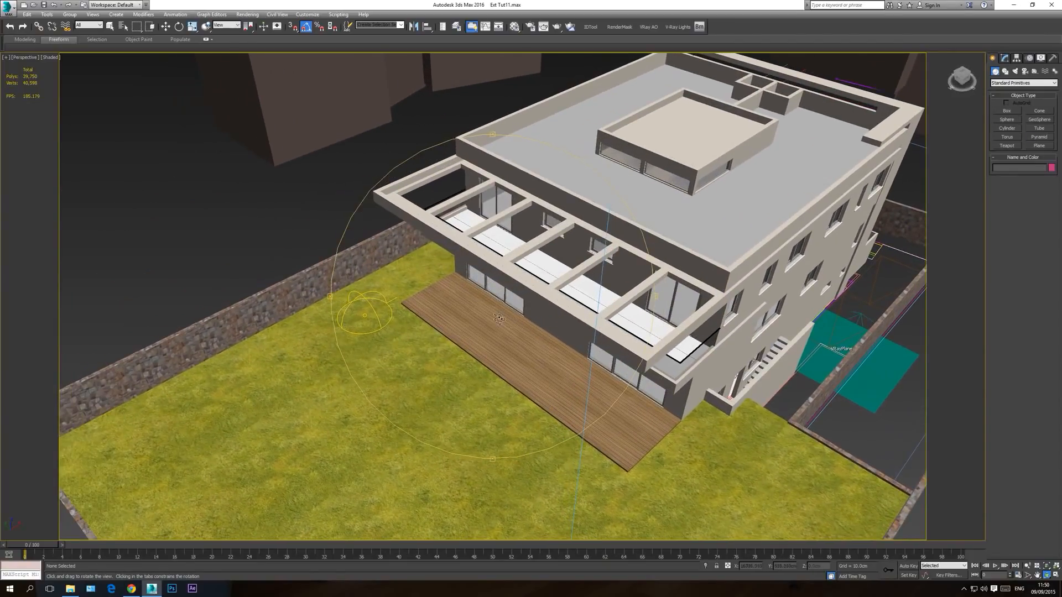
{"action": "right_click", "coordinate": [433, 240]}
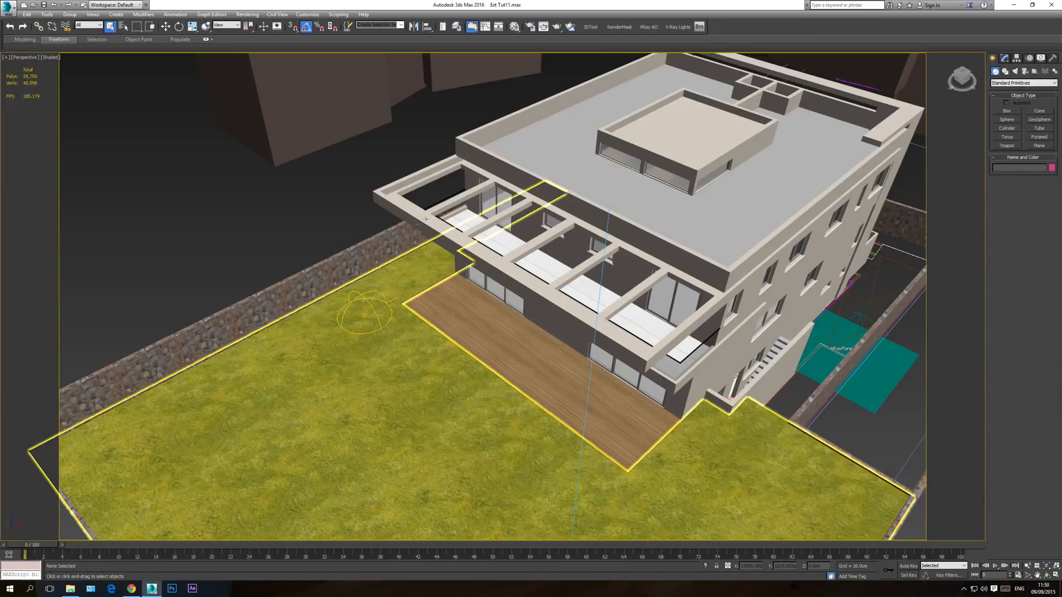
{"action": "middle_click_drag", "start_coordinate": [419, 221], "coordinate": [444, 263]}
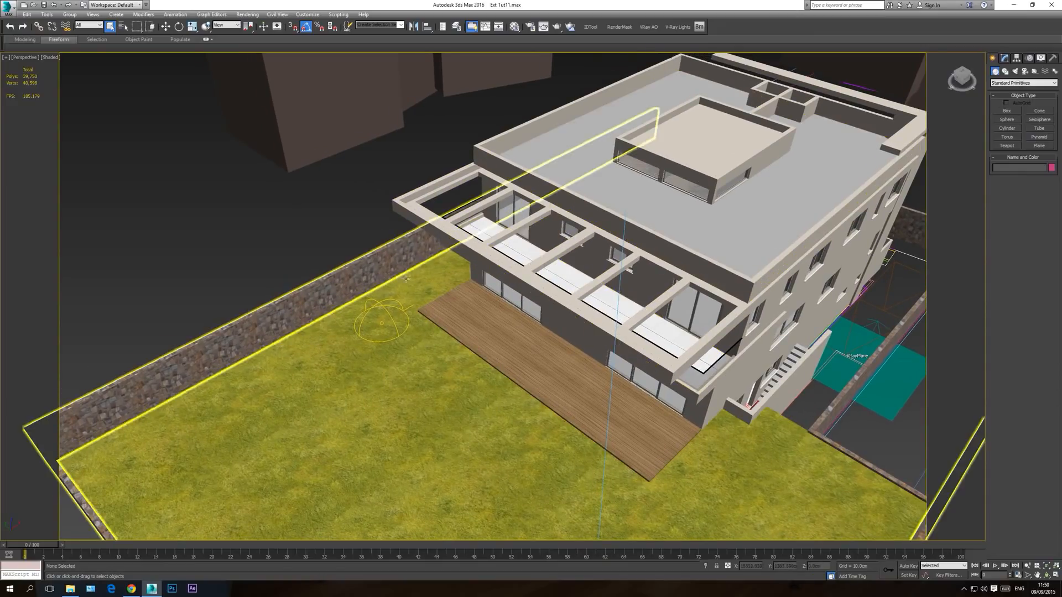
{"action": "left_click", "coordinate": [1002, 83]}
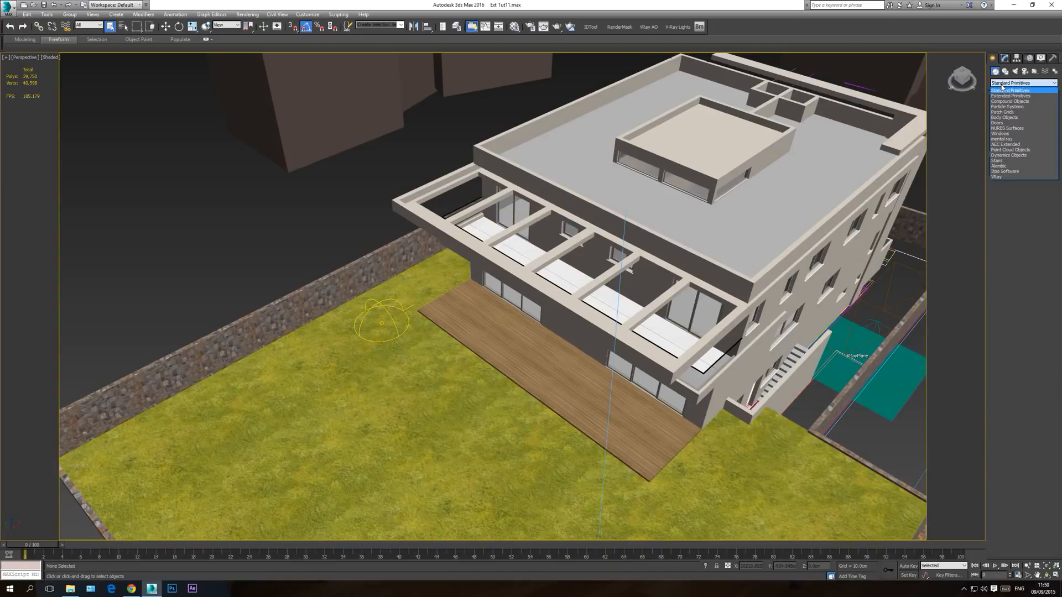
{"action": "left_click", "coordinate": [1007, 145]}
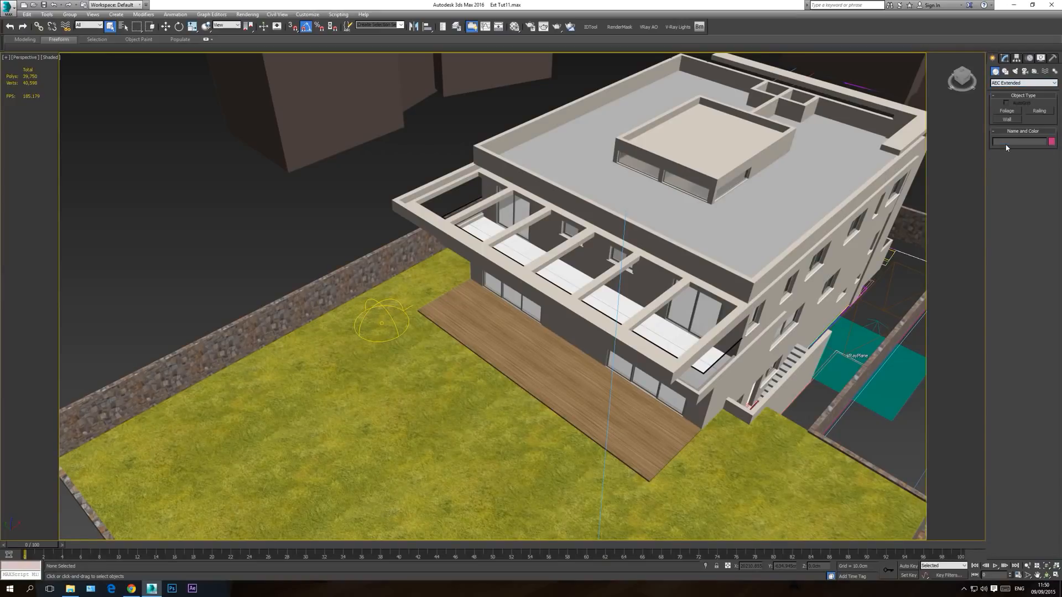
{"action": "left_click", "coordinate": [1008, 111]}
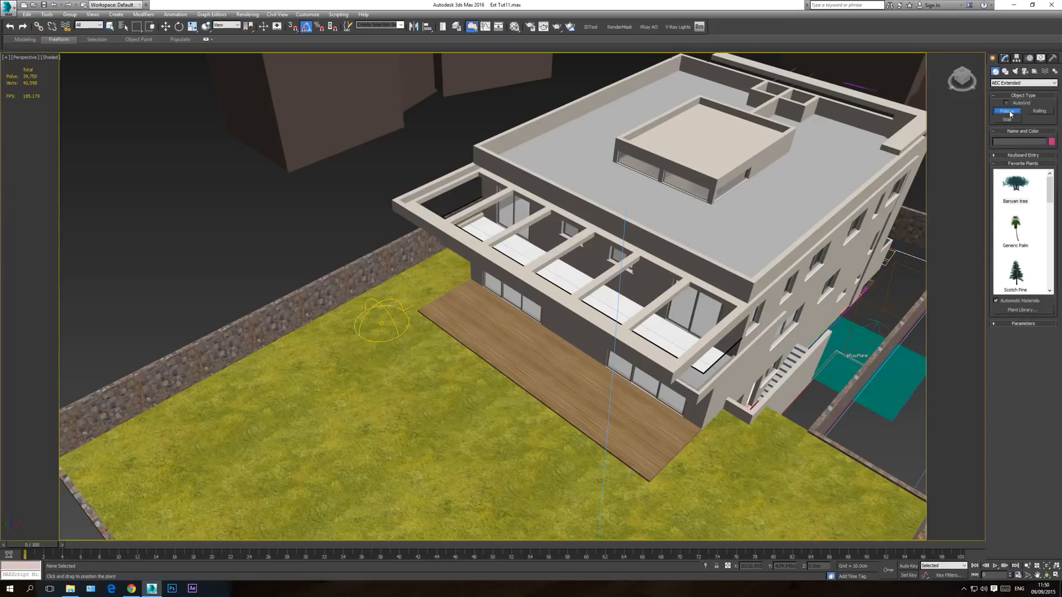
{"action": "left_click", "coordinate": [1016, 188]}
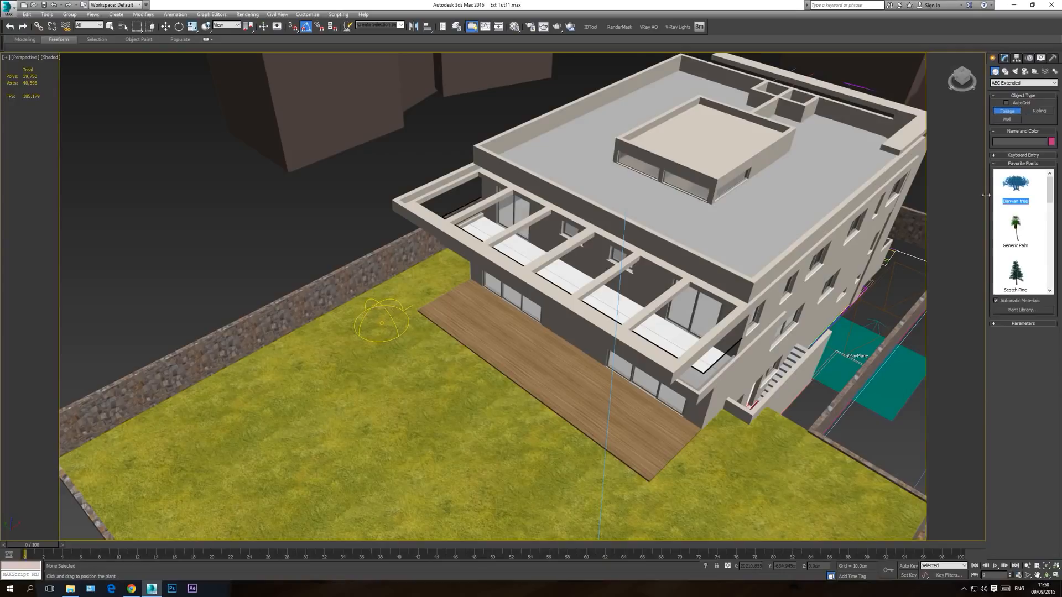
{"action": "left_click", "coordinate": [329, 344]}
{"action": "right_click", "coordinate": [330, 344]}
Step: Move the banyan tree from outside the boundary wall onto the lawn in front of the house
{"action": "left_click", "coordinate": [1045, 576]}
{"action": "left_click_drag", "start_coordinate": [413, 288], "coordinate": [346, 294]}
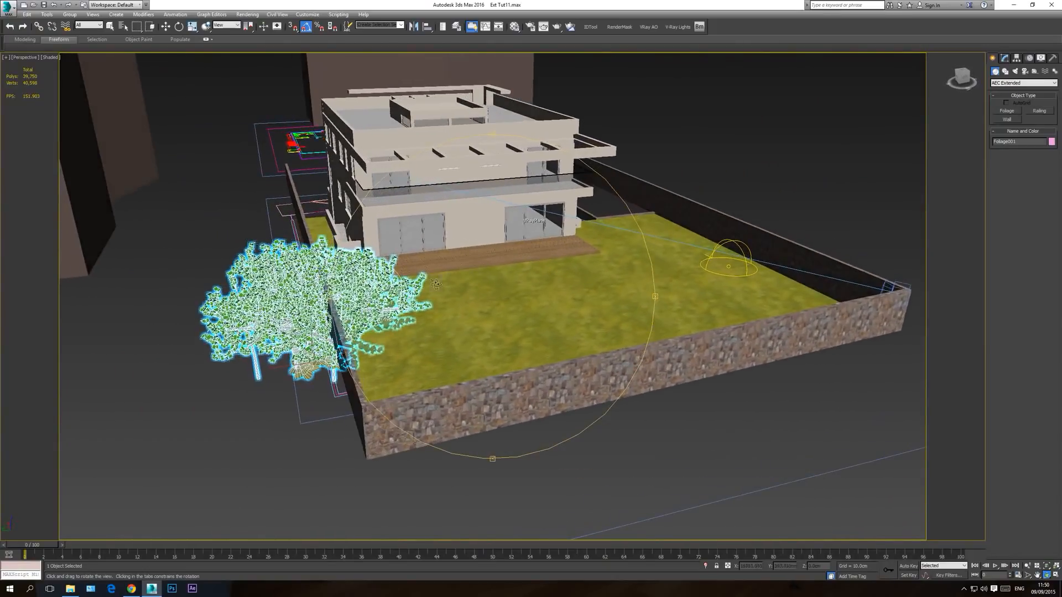
{"action": "scroll", "coordinate": [346, 295], "scroll_direction": "up", "scroll_amount": 3}
{"action": "left_click", "coordinate": [166, 29]}
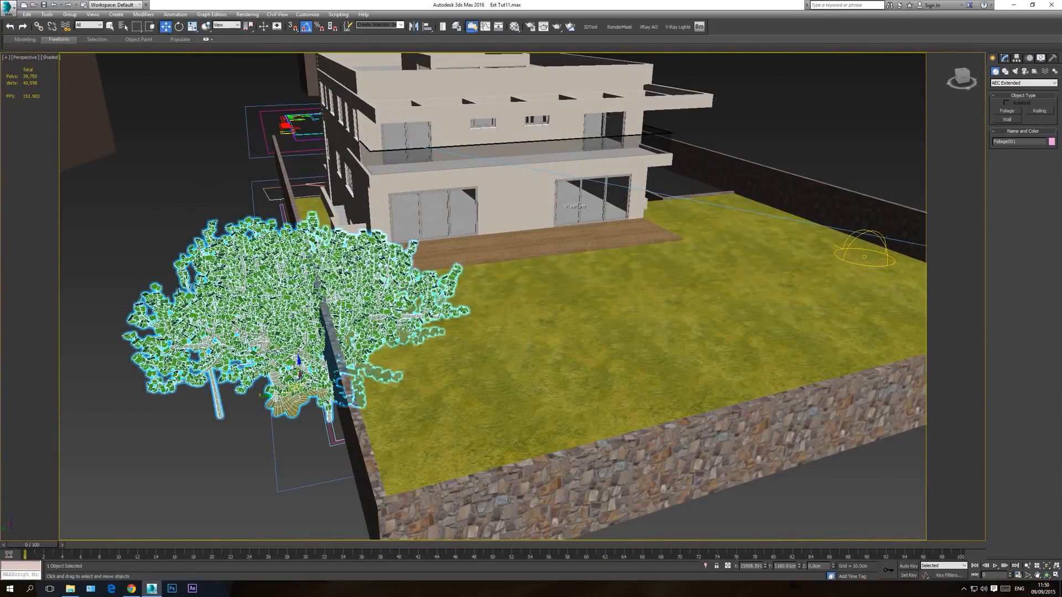
{"action": "left_click_drag", "start_coordinate": [265, 402], "coordinate": [488, 371]}
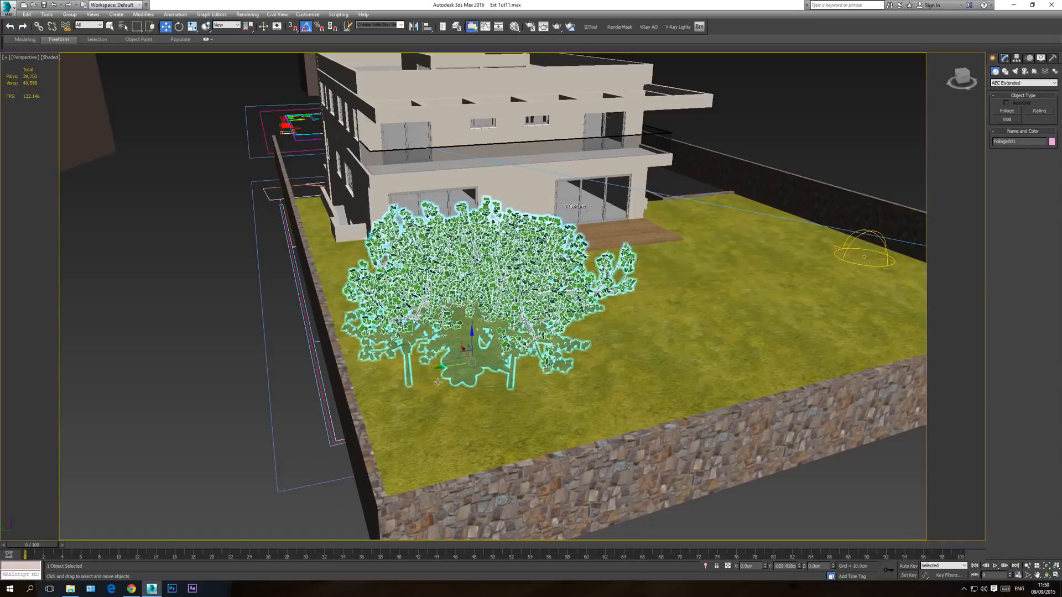
Step: Reduce the banyan tree's height to 37.6 cm and raise it about 270 cm to the lawn surface
{"action": "scroll", "coordinate": [473, 333], "scroll_direction": "up", "scroll_amount": 2}
{"action": "left_click", "coordinate": [1048, 575]}
{"action": "left_click_drag", "start_coordinate": [603, 296], "coordinate": [661, 304]}
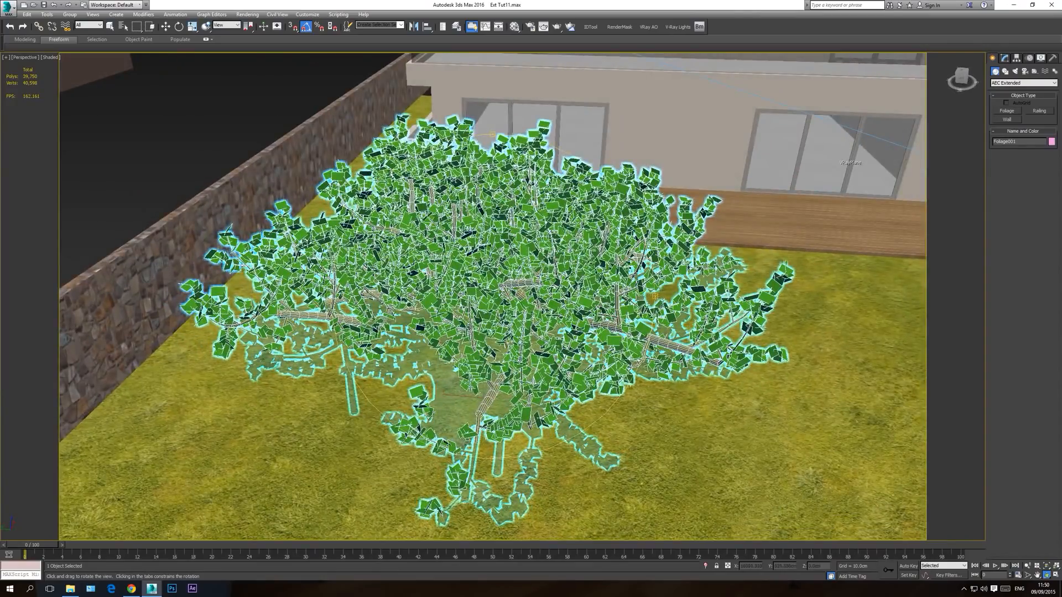
{"action": "key", "text": "w"}
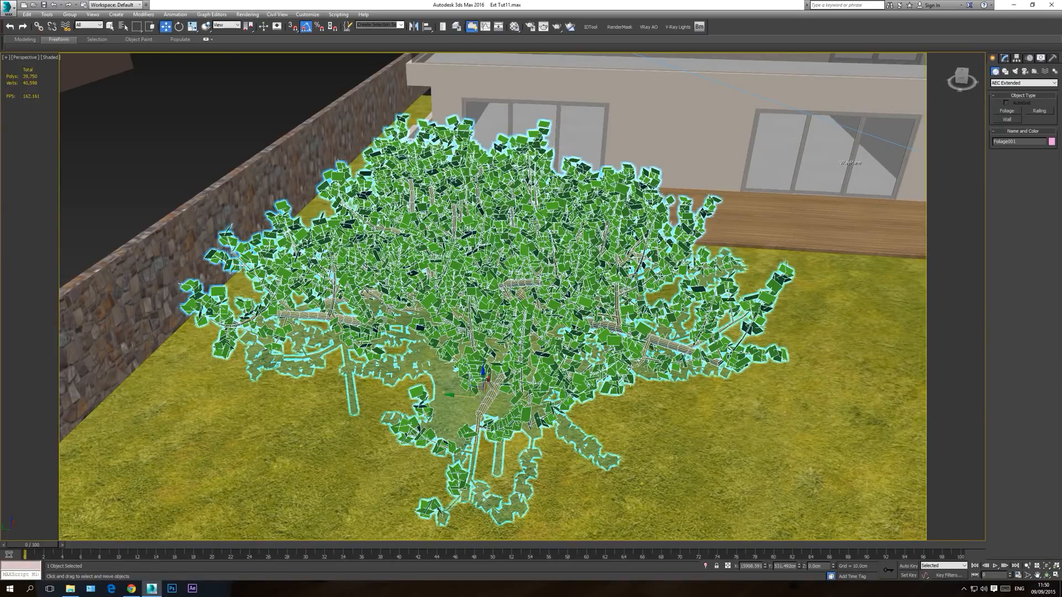
{"action": "left_click", "coordinate": [1005, 58]}
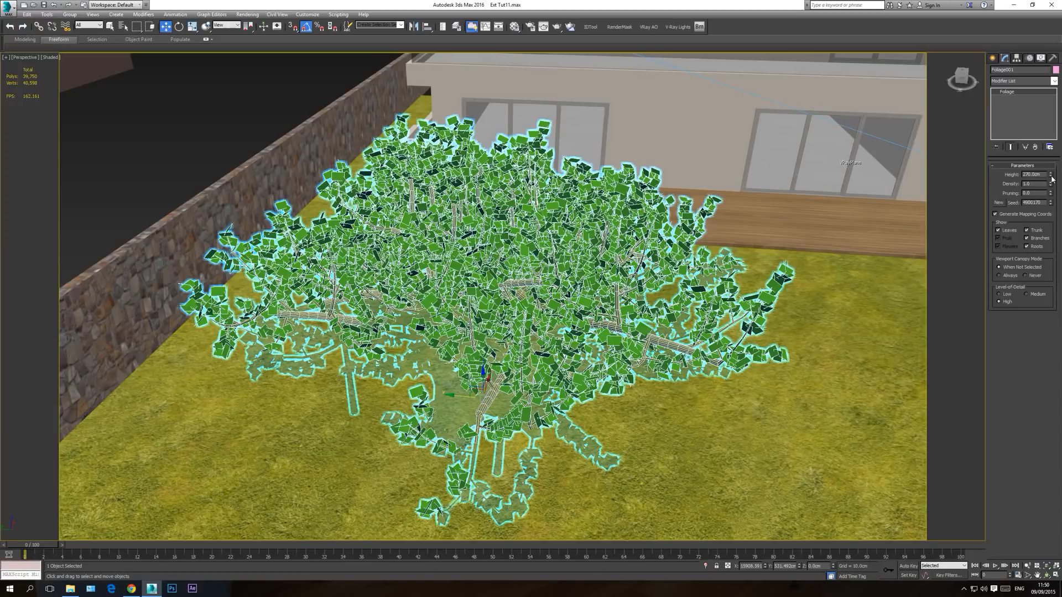
{"action": "left_click_drag", "start_coordinate": [1053, 178], "coordinate": [1050, 213]}
{"action": "left_click_drag", "start_coordinate": [457, 374], "coordinate": [456, 269]}
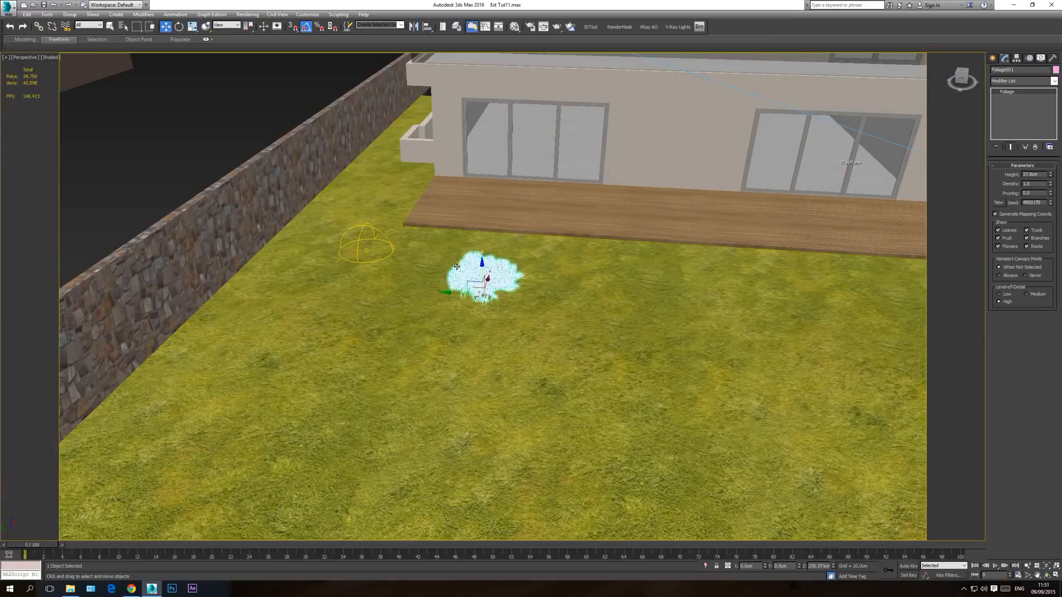
Step: Move the small plant across the lawn to the base of the stone side wall and fine-tune its position in the camera view
{"action": "scroll", "coordinate": [457, 269], "scroll_direction": "up", "scroll_amount": 5}
{"action": "left_click_drag", "start_coordinate": [486, 300], "coordinate": [128, 297]}
{"action": "key", "text": "t"}
{"action": "scroll", "coordinate": [432, 332], "scroll_direction": "down", "scroll_amount": 8}
{"action": "scroll", "coordinate": [513, 299], "scroll_direction": "up", "scroll_amount": 10}
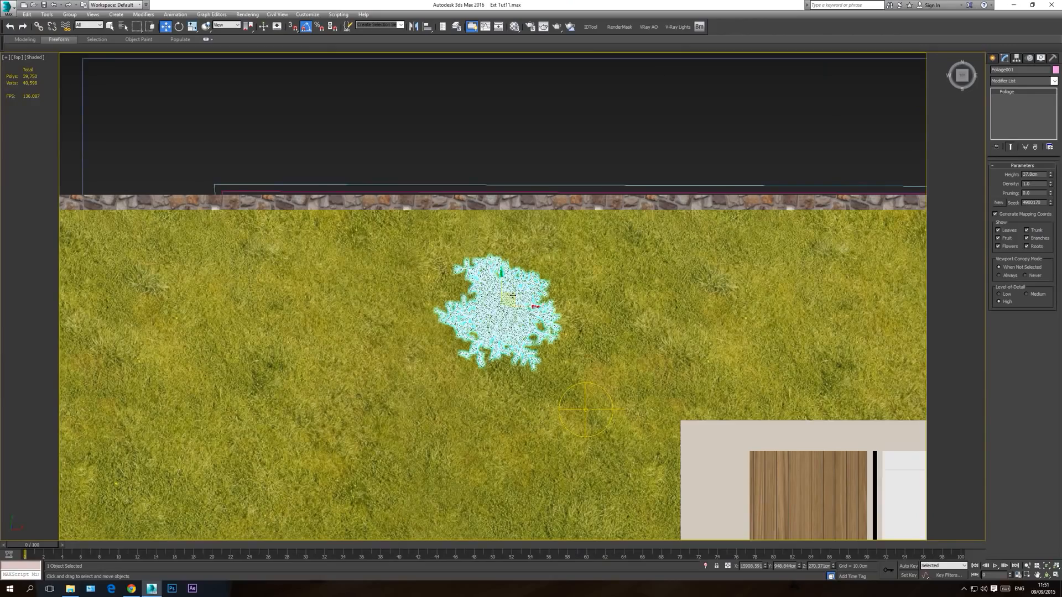
{"action": "left_click_drag", "start_coordinate": [513, 296], "coordinate": [505, 231]}
{"action": "left_click", "coordinate": [178, 28]}
{"action": "key", "text": "w"}
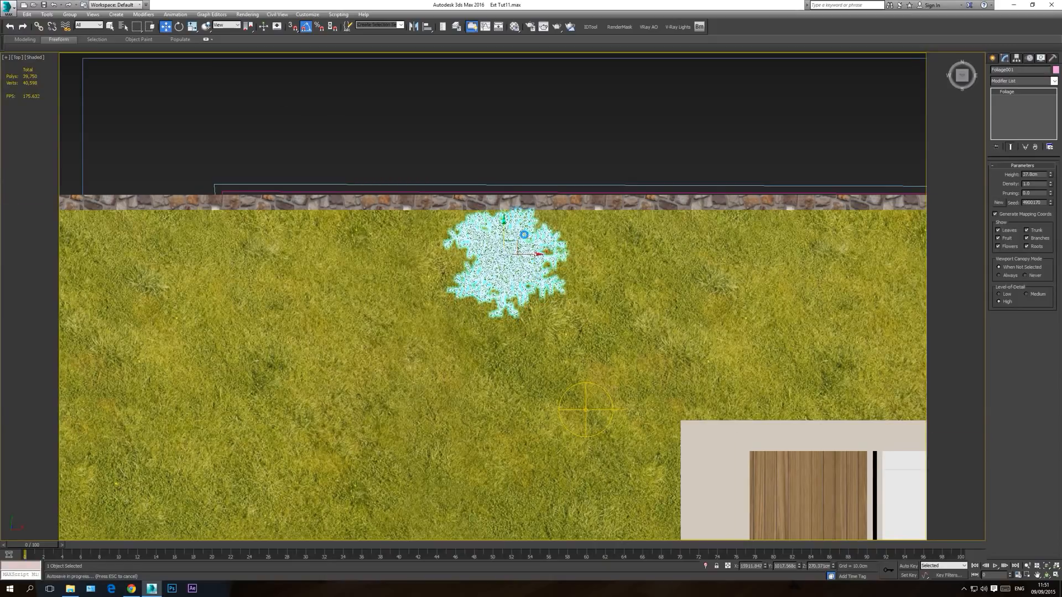
{"action": "key", "text": "Escape"}
{"action": "key", "text": "c"}
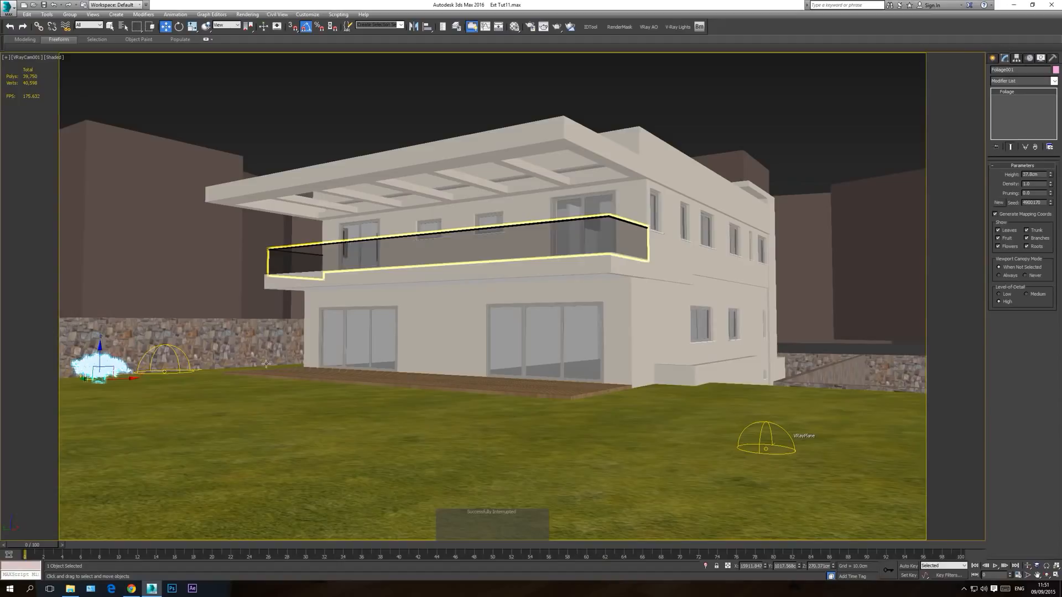
{"action": "left_click_drag", "start_coordinate": [125, 380], "coordinate": [105, 364]}
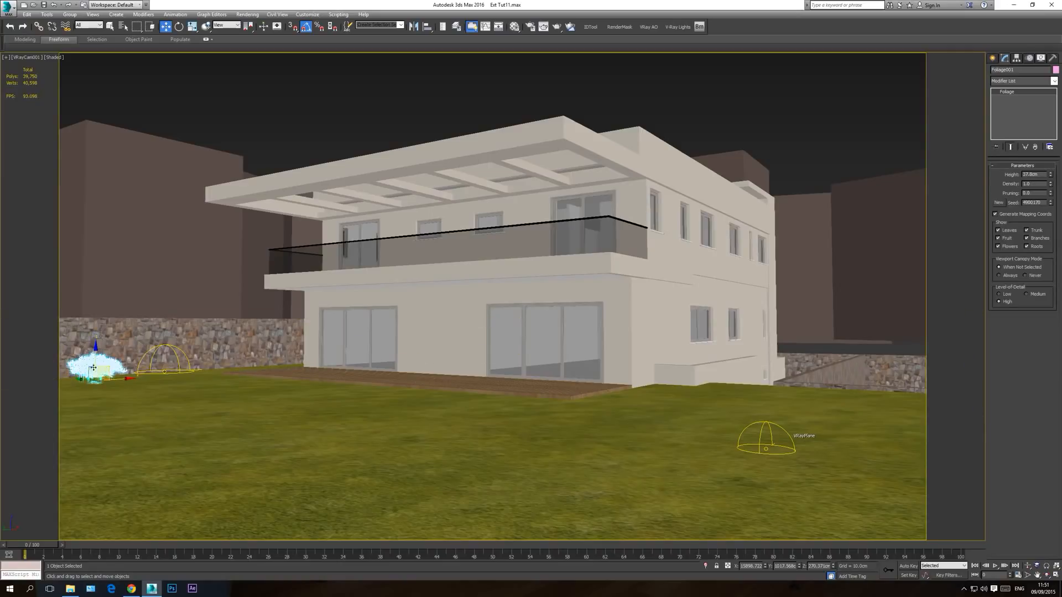
Step: Set the plant's height to 40 cm, trying 45 cm in between
{"action": "double_click", "coordinate": [1040, 174]}
{"action": "type", "text": "40"}
{"action": "key", "text": "Return"}
{"action": "type", "text": "45"}
{"action": "key", "text": "Return"}
{"action": "type", "text": "40"}
{"action": "key", "text": "Return"}
Step: Reposition the plant in the top view so its foliage slightly overlaps the stone wall
{"action": "key", "text": "t"}
{"action": "scroll", "coordinate": [416, 340], "scroll_direction": "down", "scroll_amount": 14}
{"action": "middle_click_drag", "start_coordinate": [677, 334], "coordinate": [295, 332]}
{"action": "scroll", "coordinate": [296, 332], "scroll_direction": "down", "scroll_amount": 2}
{"action": "middle_click_drag", "start_coordinate": [711, 316], "coordinate": [707, 315]}
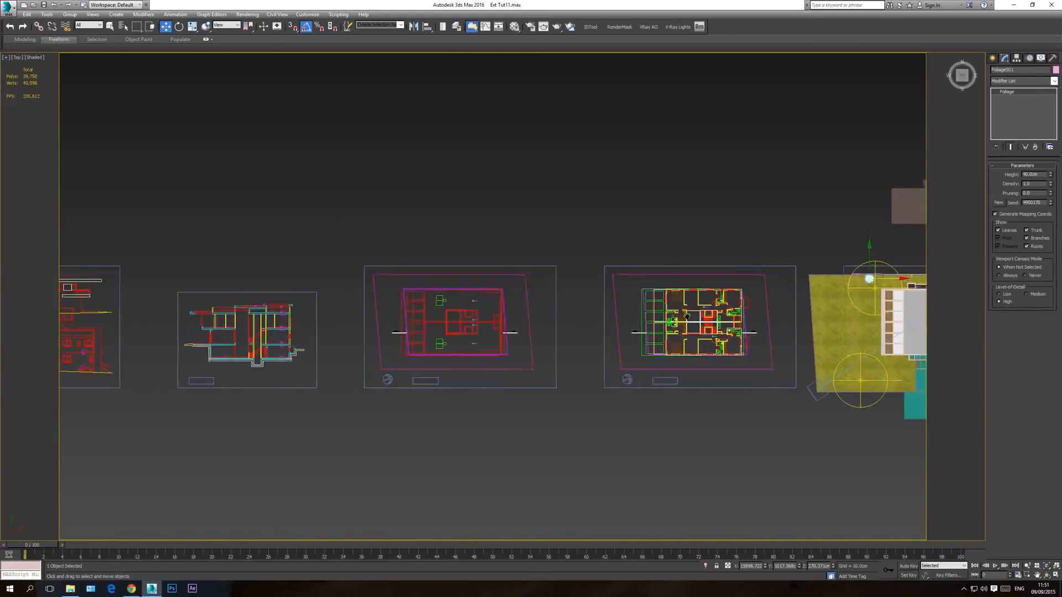
{"action": "key", "text": "z"}
{"action": "left_click_drag", "start_coordinate": [546, 271], "coordinate": [513, 265]}
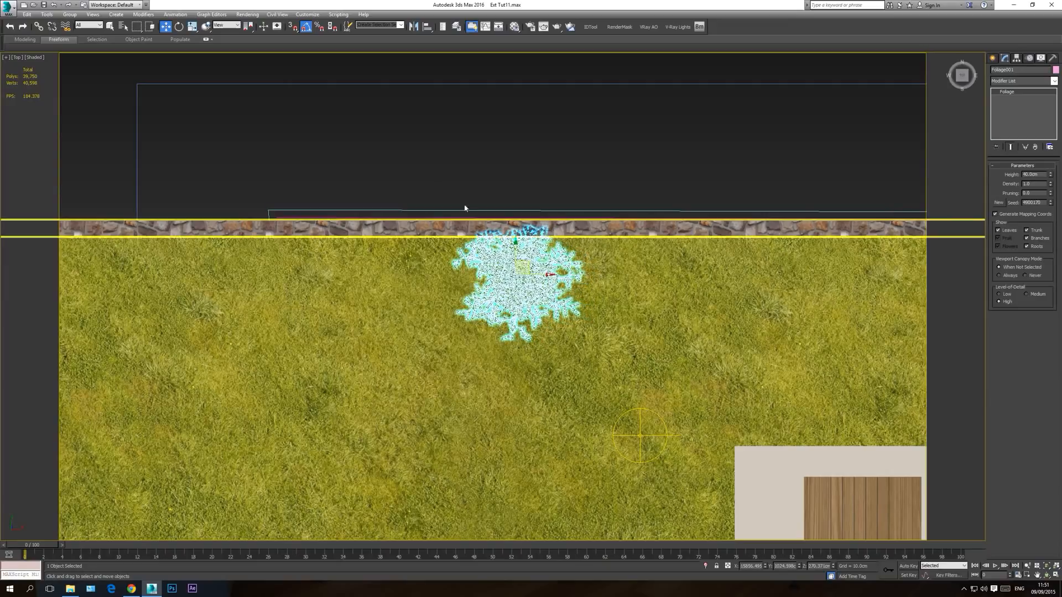
Step: Adjust the plant's size slightly with uniform scaling
{"action": "left_click", "coordinate": [192, 26]}
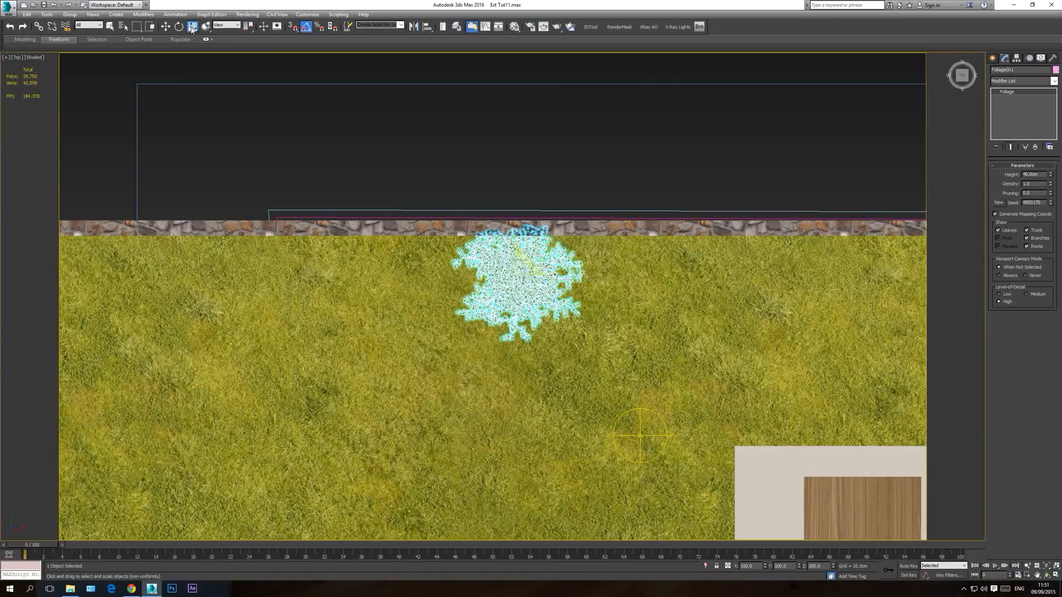
{"action": "scroll", "coordinate": [514, 243], "scroll_direction": "up", "scroll_amount": 8}
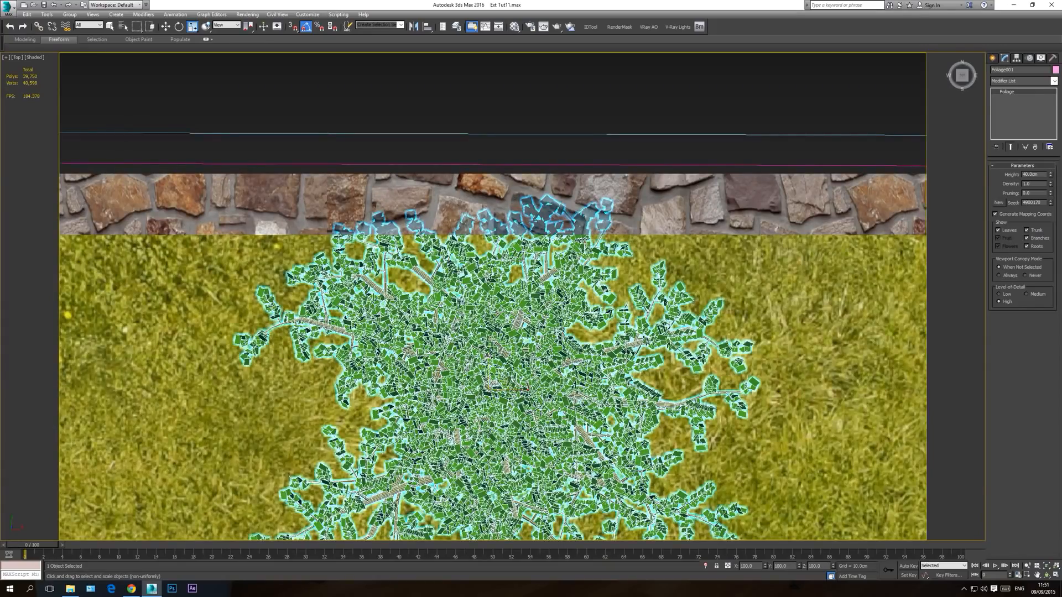
{"action": "scroll", "coordinate": [487, 356], "scroll_direction": "up", "scroll_amount": 10}
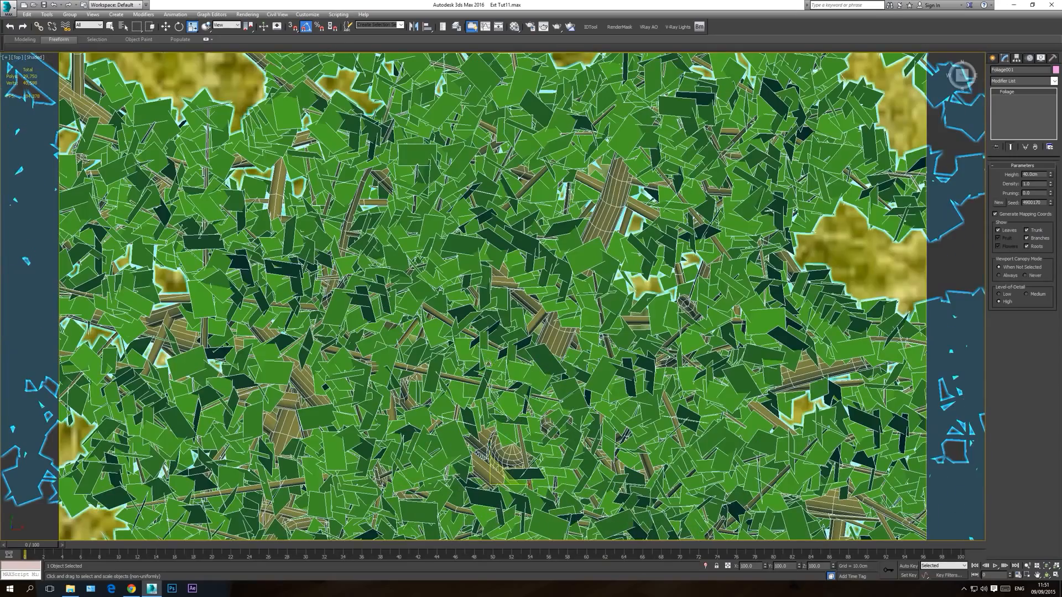
{"action": "scroll", "coordinate": [490, 446], "scroll_direction": "down", "scroll_amount": 10}
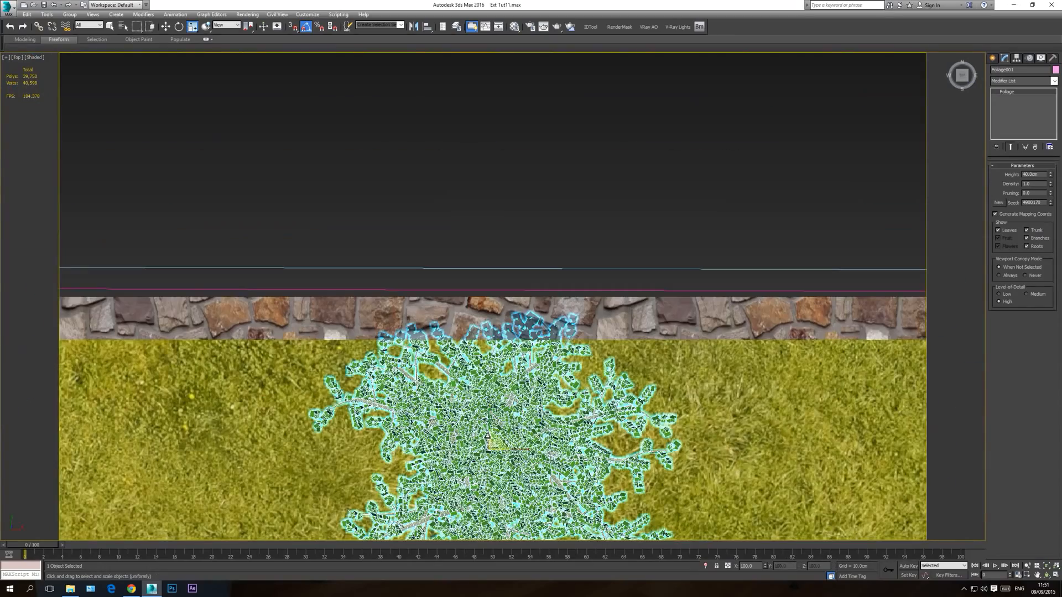
{"action": "left_click_drag", "start_coordinate": [490, 430], "coordinate": [491, 436]}
Step: Lower the plant about 4 cm in the front wireframe view, and return to the shaded camera view with nothing selected
{"action": "left_click", "coordinate": [166, 27]}
{"action": "scroll", "coordinate": [464, 260], "scroll_direction": "down", "scroll_amount": 3}
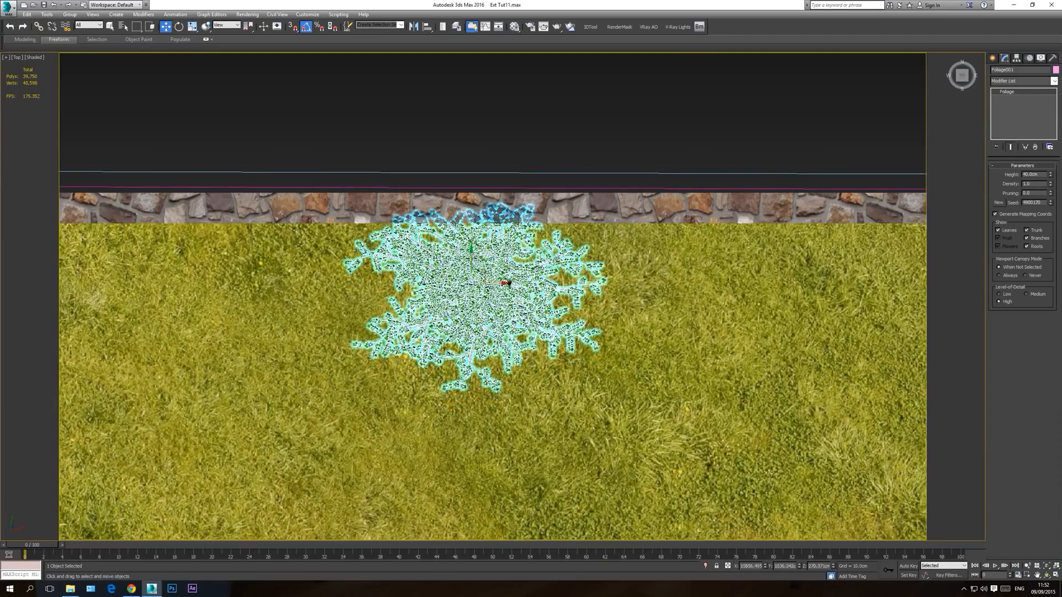
{"action": "scroll", "coordinate": [505, 281], "scroll_direction": "down", "scroll_amount": 2}
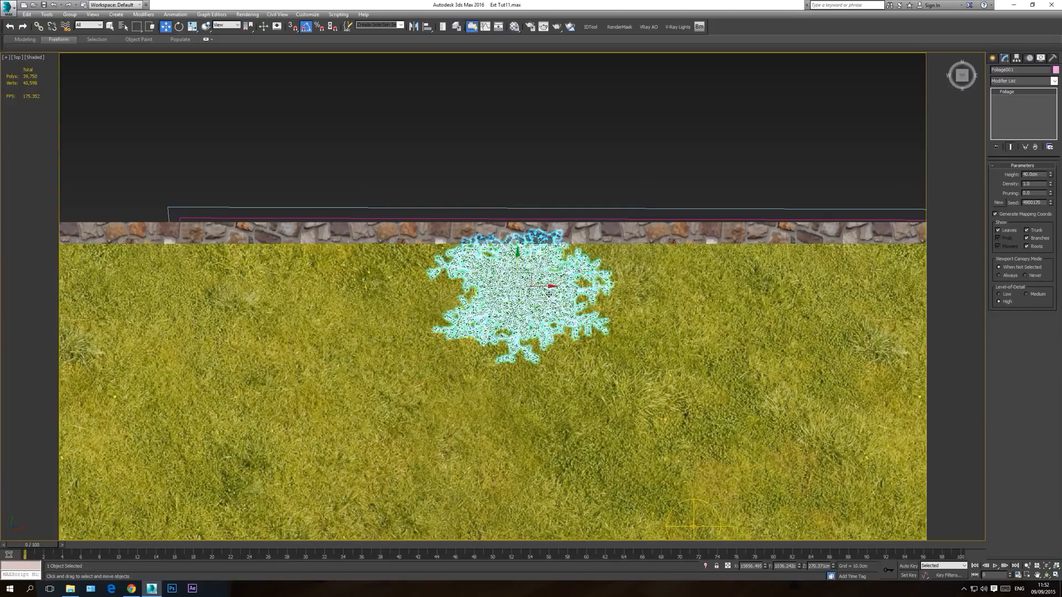
{"action": "key", "text": "f"}
{"action": "scroll", "coordinate": [593, 334], "scroll_direction": "down", "scroll_amount": 4}
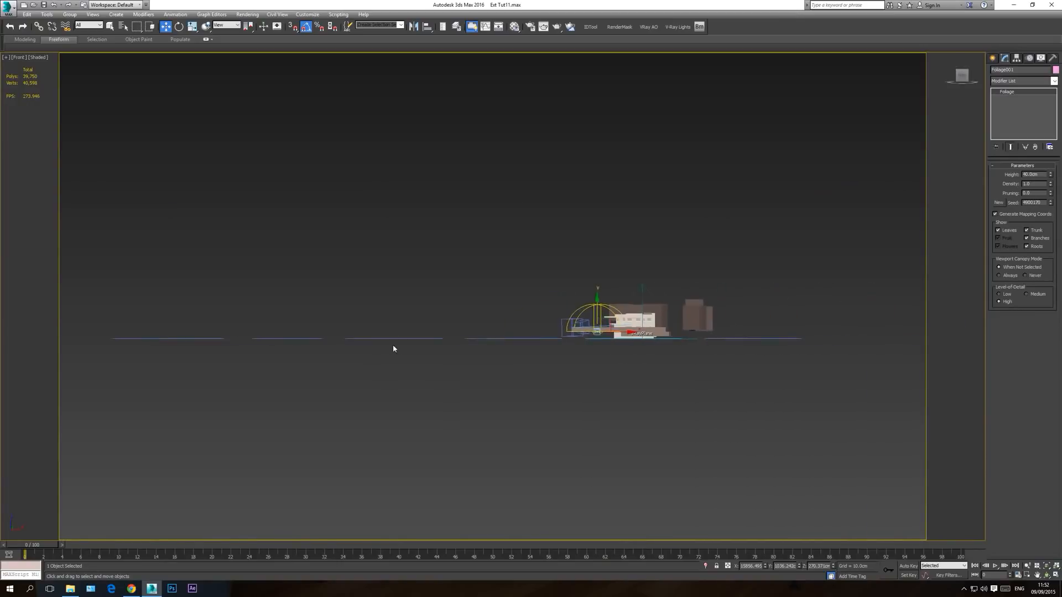
{"action": "key", "text": "z"}
{"action": "key", "text": "F3"}
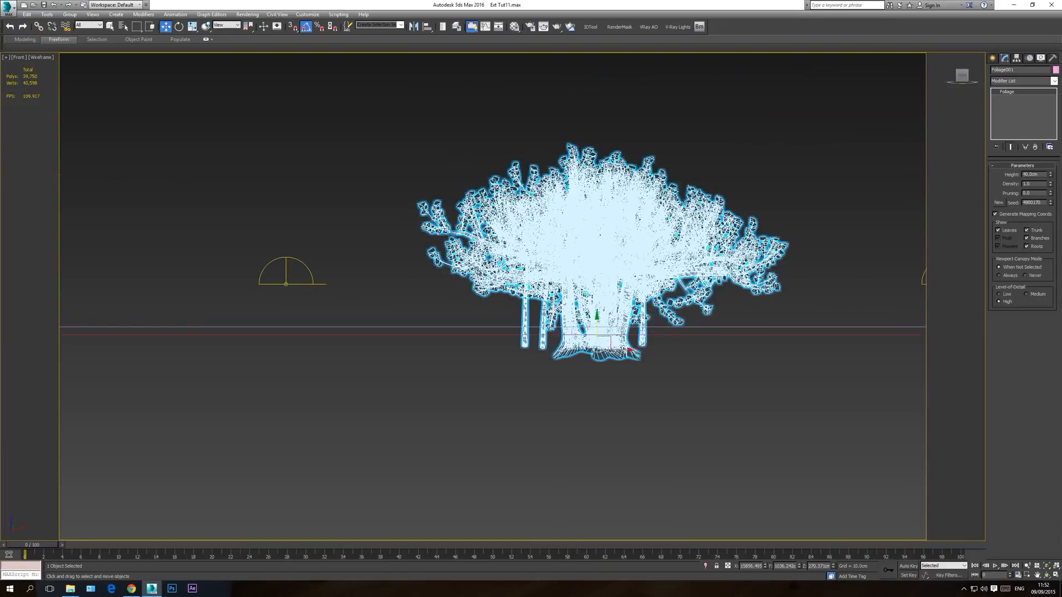
{"action": "left_click_drag", "start_coordinate": [598, 321], "coordinate": [591, 330]}
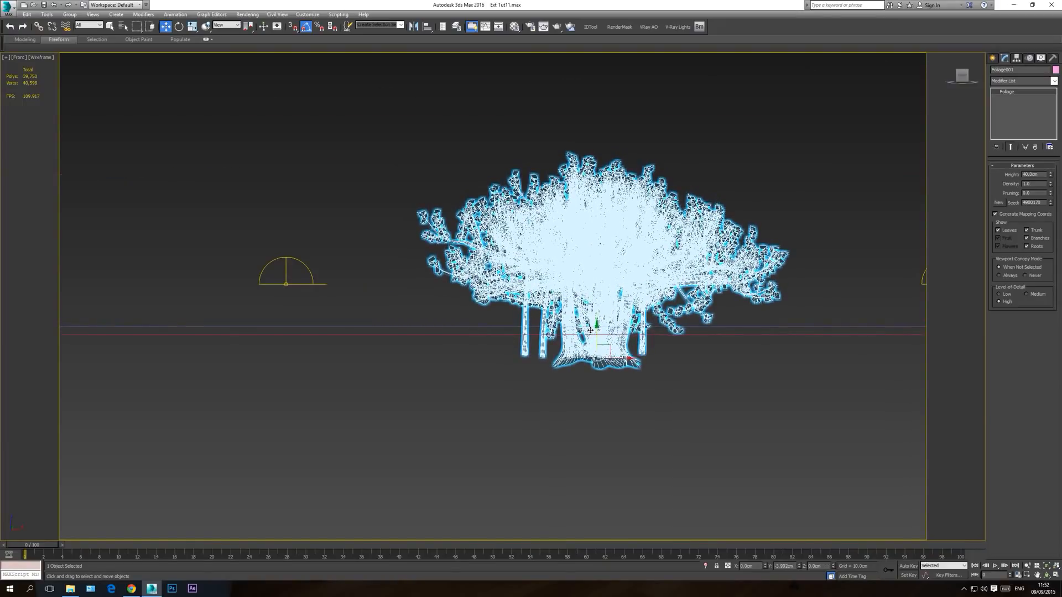
{"action": "key", "text": "c"}
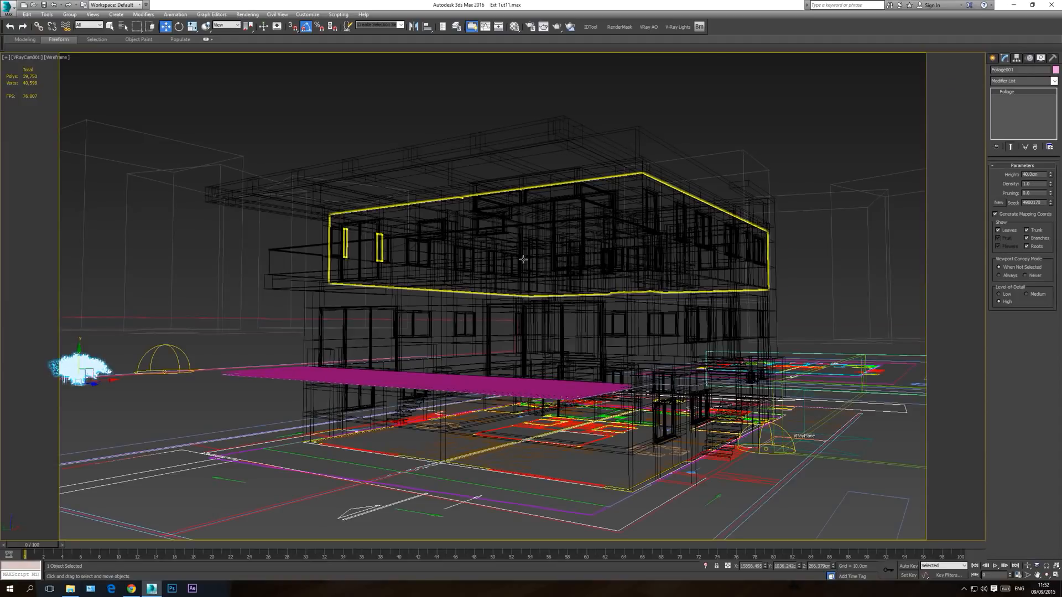
{"action": "key", "text": "F3"}
{"action": "left_click", "coordinate": [200, 92]}
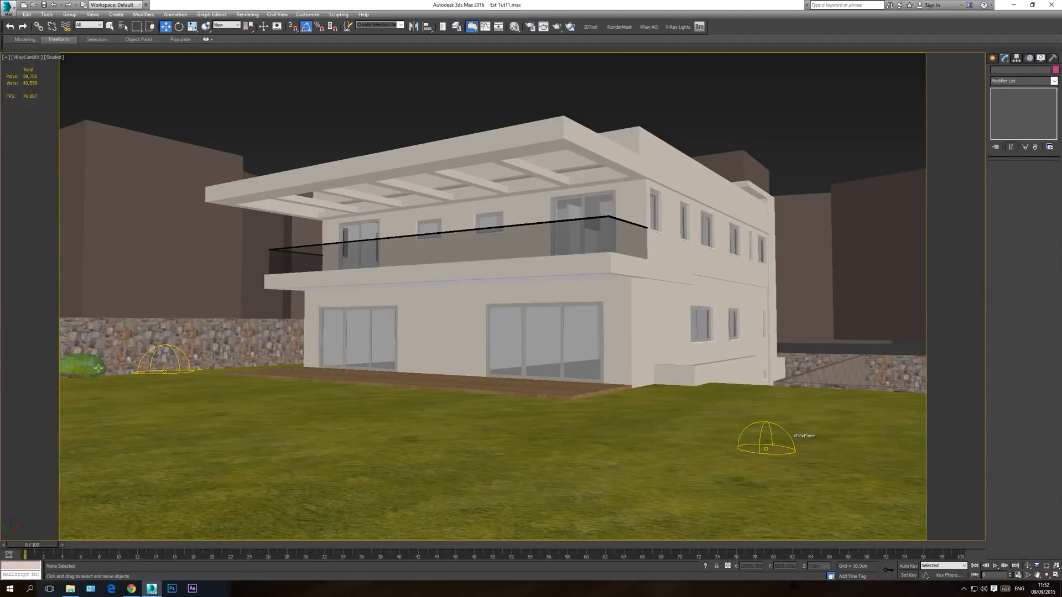
Step: Examine the plant against the stone wall up close in perspective, comparing its selected and unselected display
{"action": "left_click", "coordinate": [85, 364]}
{"action": "key", "text": "p"}
{"action": "left_click", "coordinate": [1038, 575]}
{"action": "left_click", "coordinate": [1047, 576]}
{"action": "left_click_drag", "start_coordinate": [498, 260], "coordinate": [555, 352]}
{"action": "scroll", "coordinate": [633, 373], "scroll_direction": "up", "scroll_amount": 5}
{"action": "scroll", "coordinate": [538, 344], "scroll_direction": "up", "scroll_amount": 5}
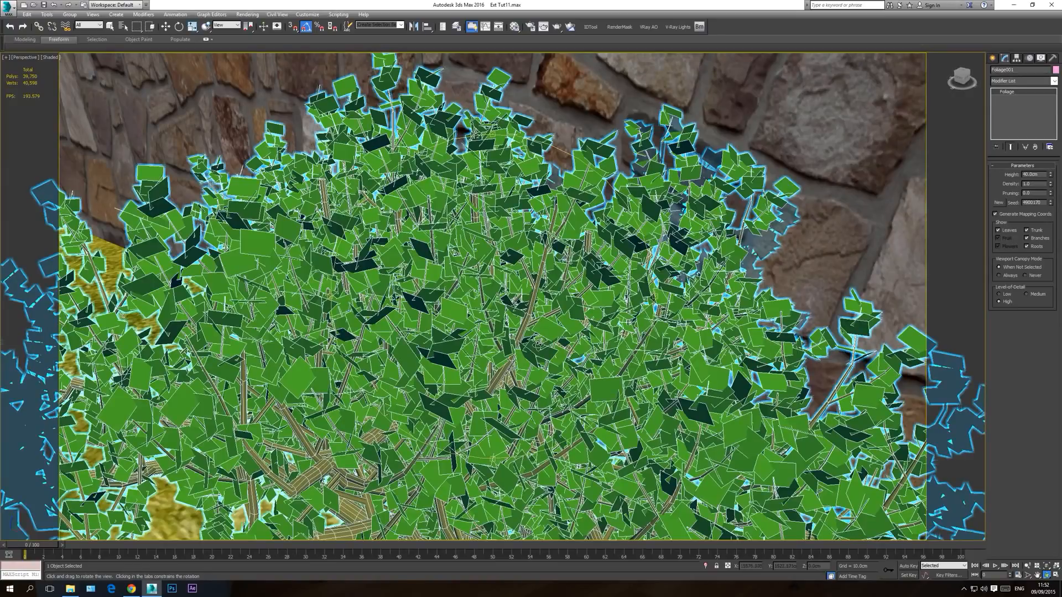
{"action": "scroll", "coordinate": [537, 344], "scroll_direction": "down", "scroll_amount": 6}
{"action": "key", "text": "w"}
{"action": "left_click", "coordinate": [621, 83]}
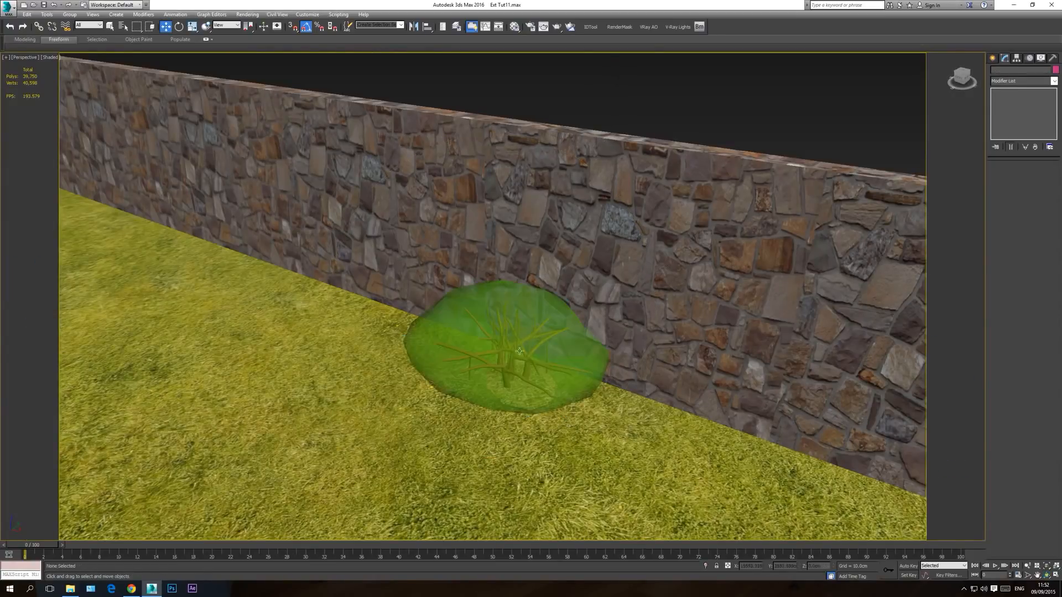
{"action": "left_click", "coordinate": [506, 349]}
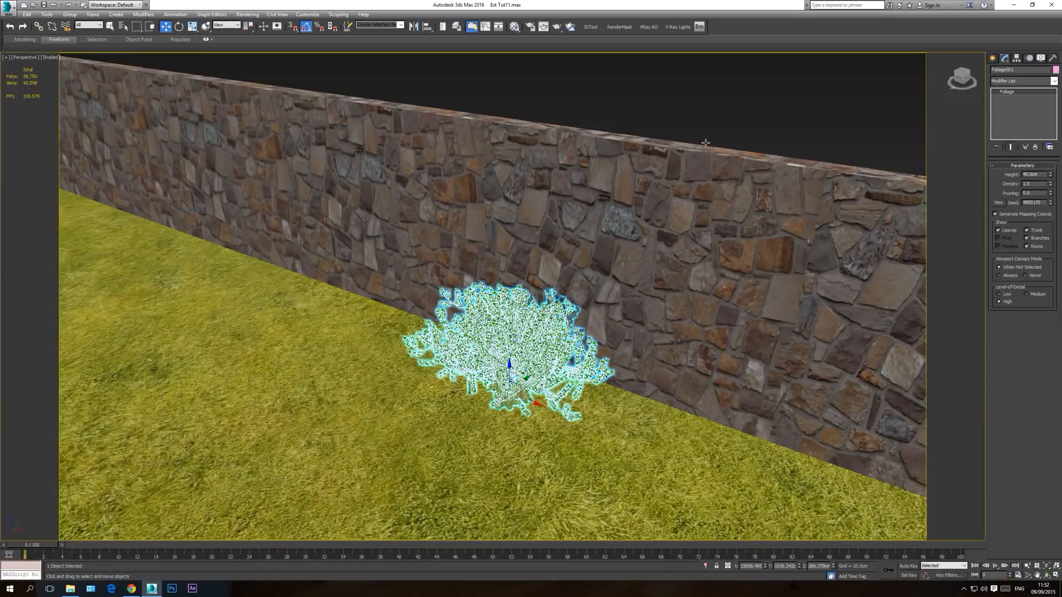
{"action": "left_click", "coordinate": [657, 126]}
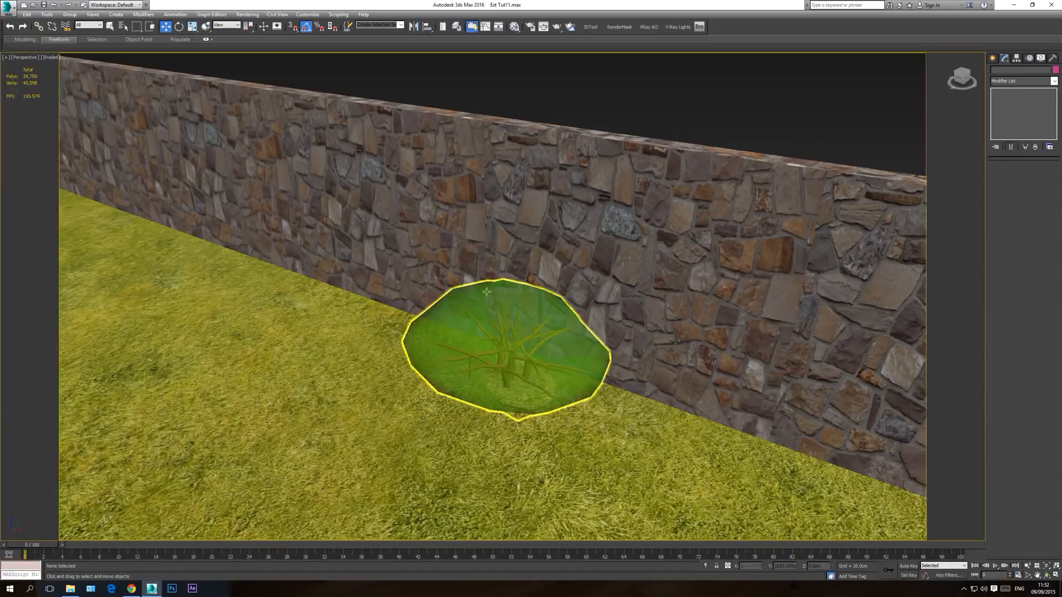
Step: Convert the foliage plant by the wall to an Editable Mesh and from that to an Editable Poly
{"action": "left_click", "coordinate": [498, 335]}
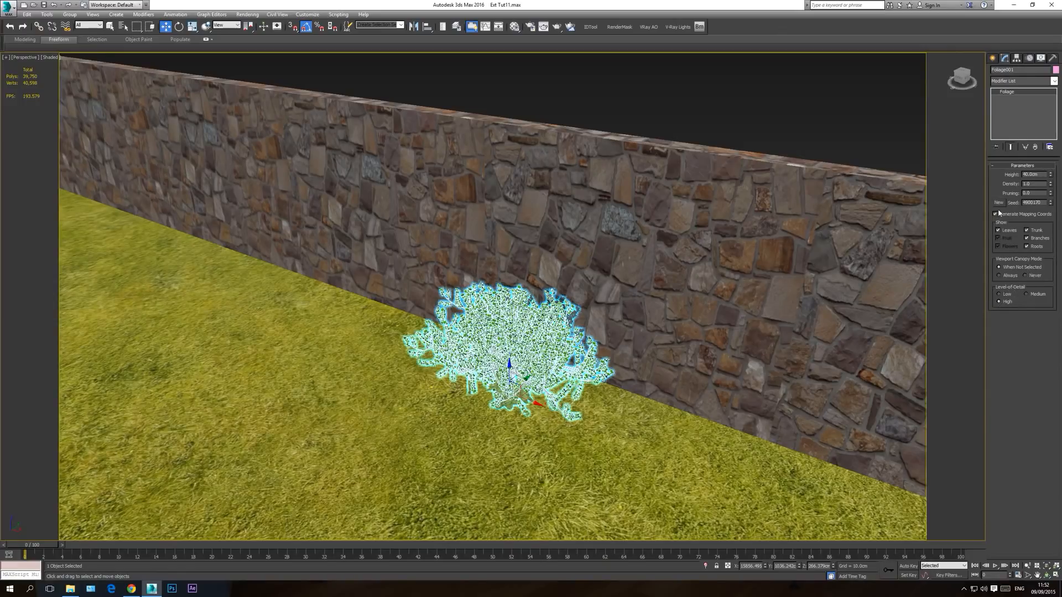
{"action": "left_click", "coordinate": [695, 125]}
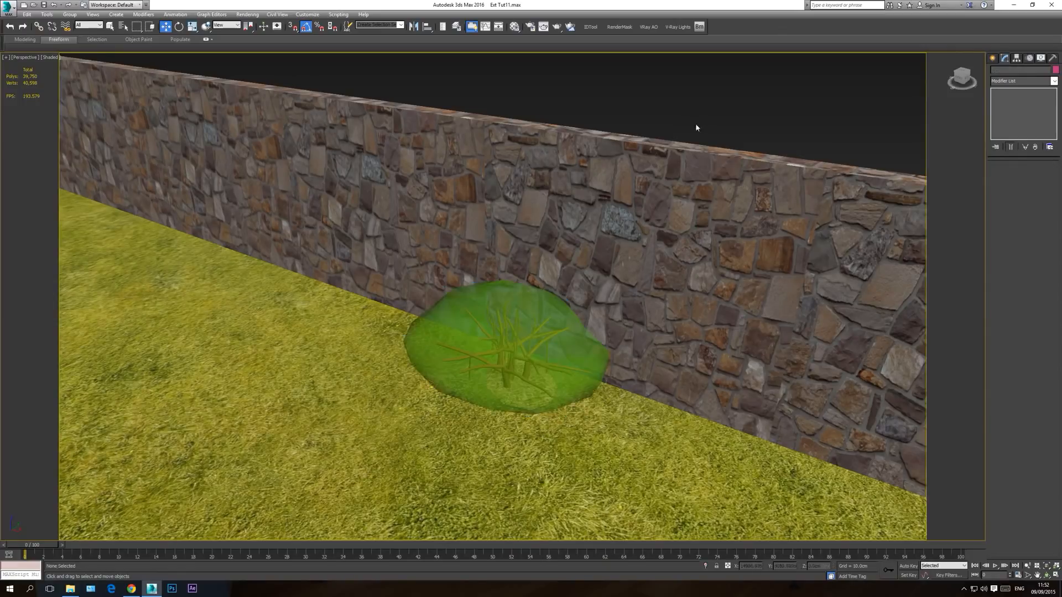
{"action": "left_click", "coordinate": [513, 331]}
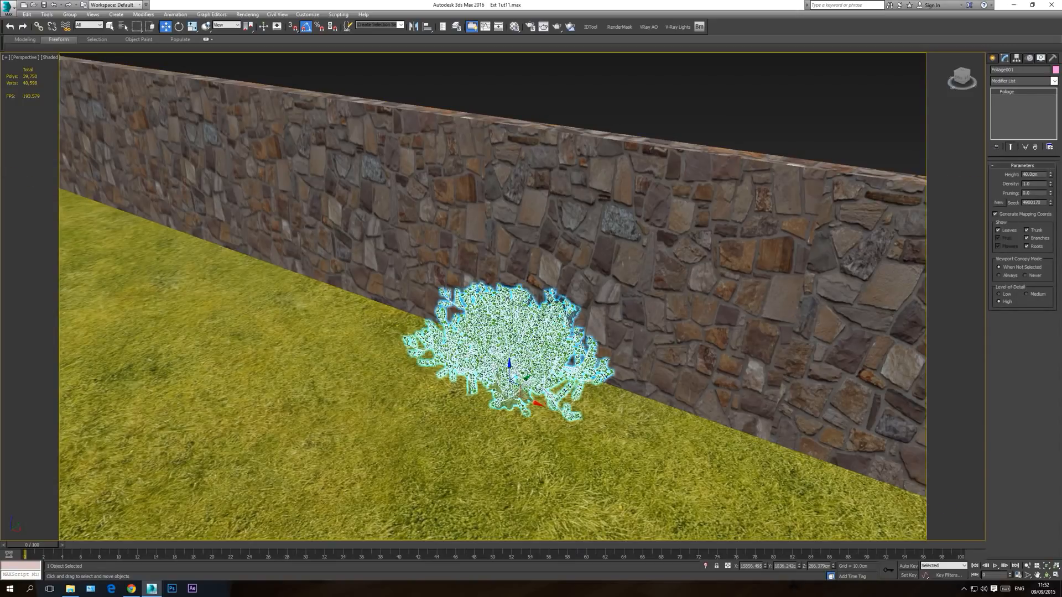
{"action": "right_click", "coordinate": [514, 340]}
{"action": "mouse_move", "coordinate": [570, 423]}
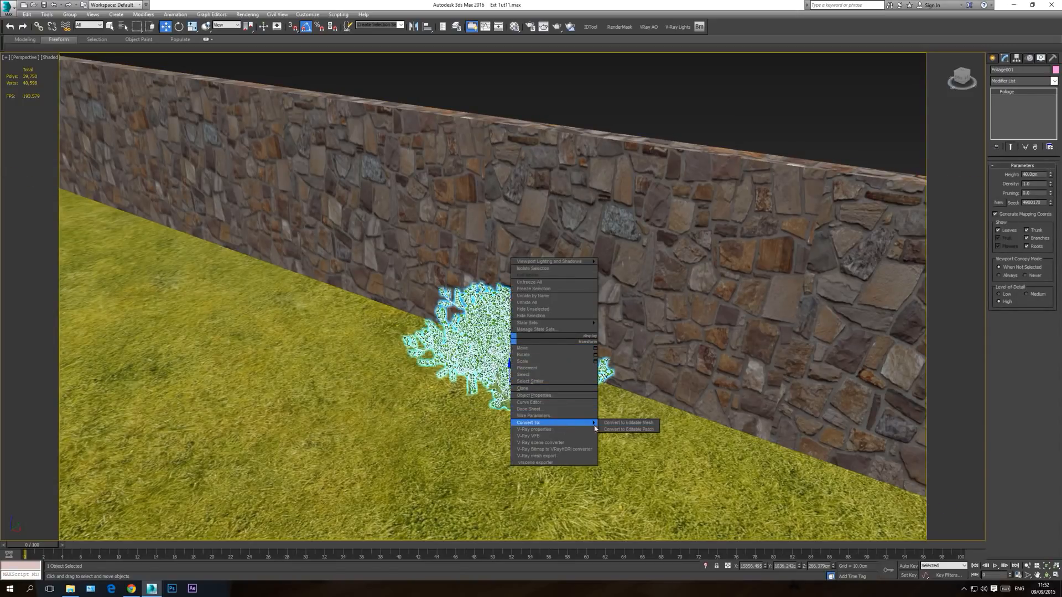
{"action": "left_click", "coordinate": [645, 424]}
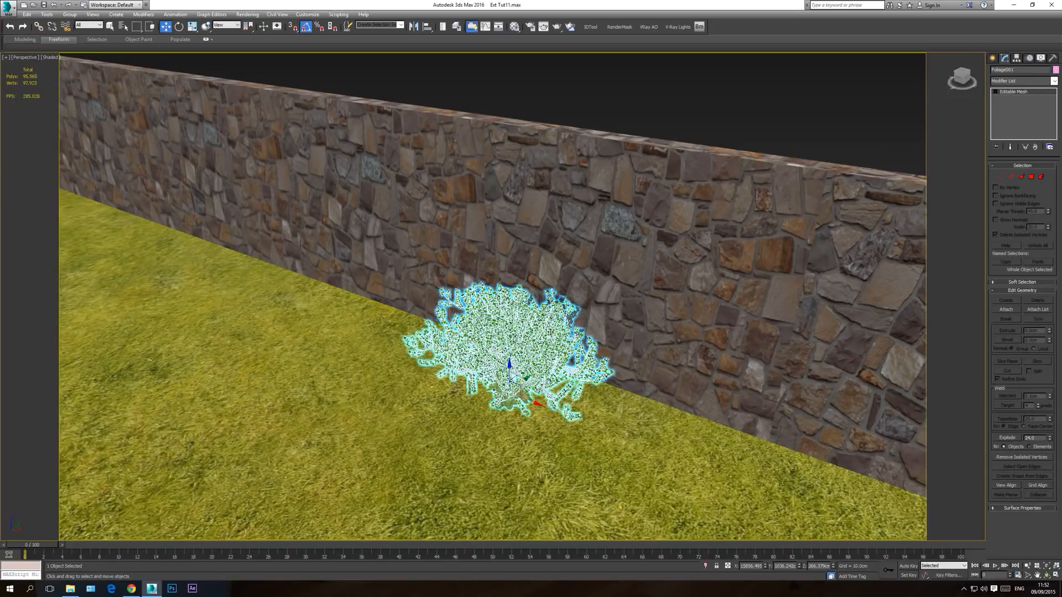
{"action": "right_click", "coordinate": [513, 344]}
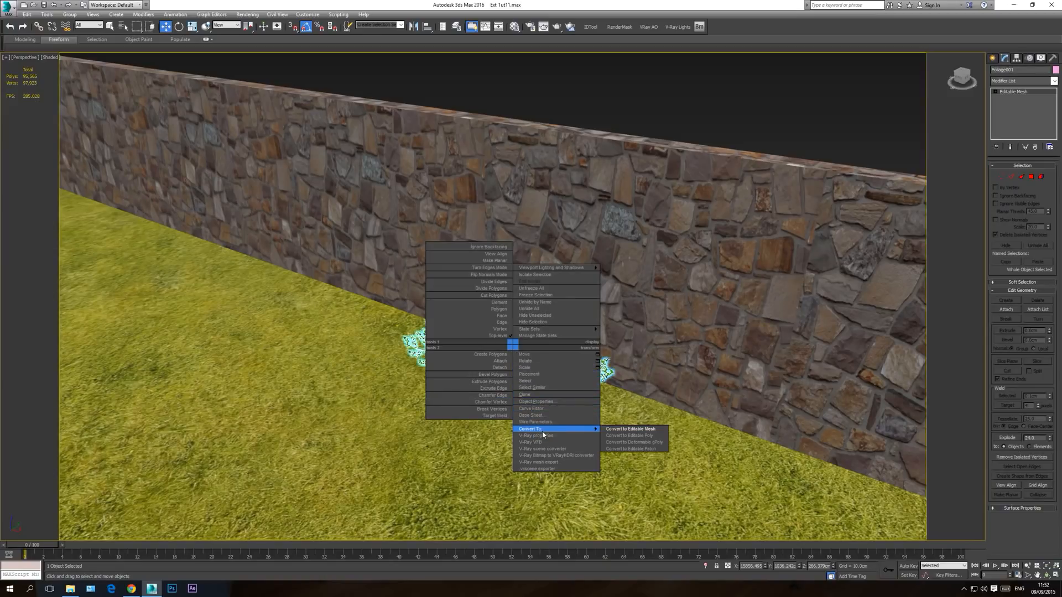
{"action": "left_click", "coordinate": [636, 436]}
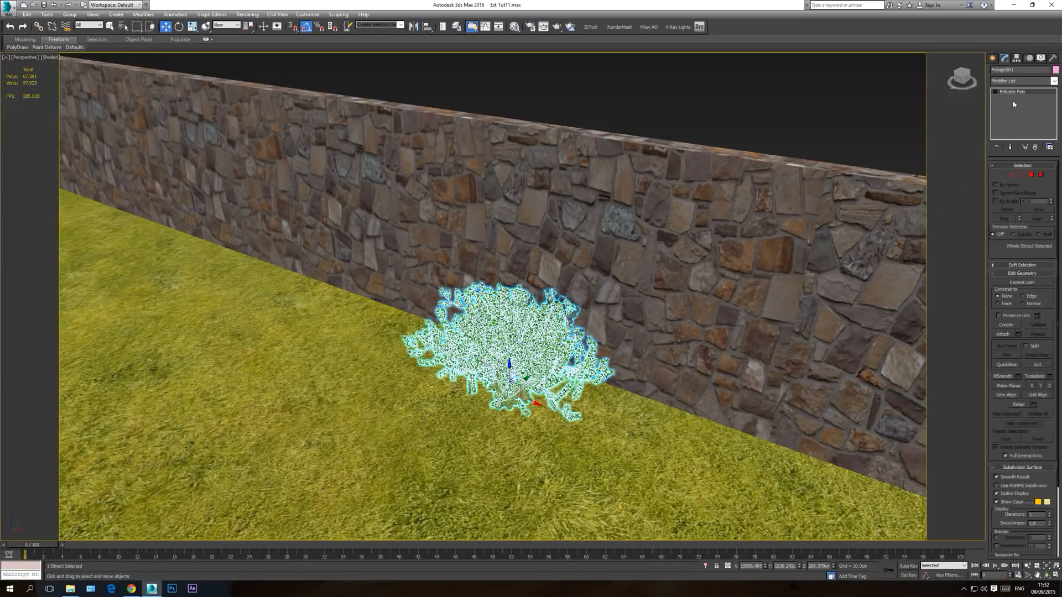
Step: Rename the converted plant as Bush and leave it selected
{"action": "double_click", "coordinate": [1003, 70]}
{"action": "type", "text": "Bush"}
{"action": "left_click", "coordinate": [730, 112]}
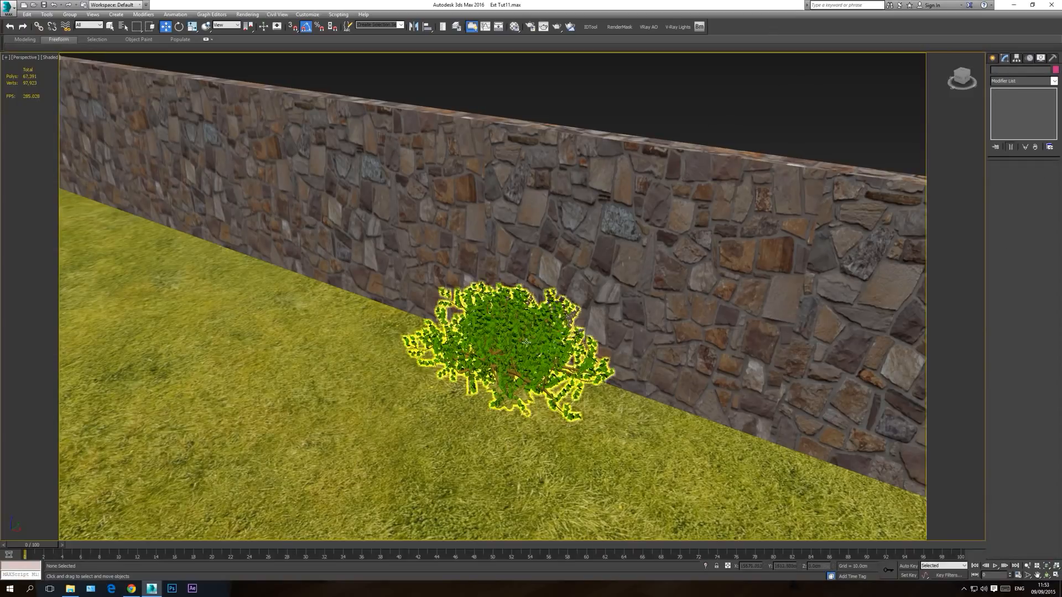
{"action": "left_click", "coordinate": [505, 337]}
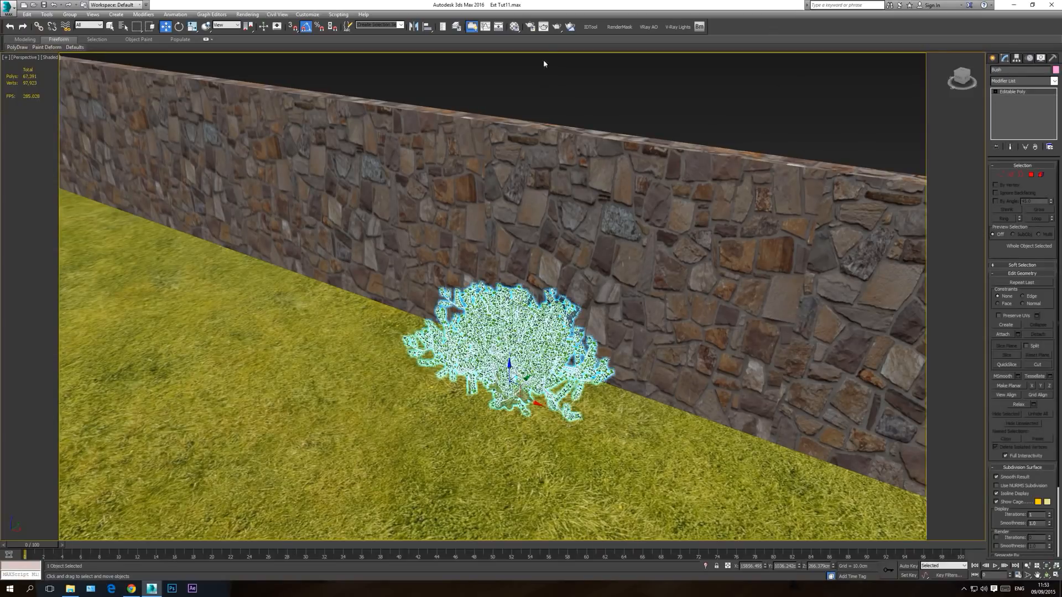
Step: Pick the bush's BasicBanyan material from the object into an unused Material Editor sample slot
{"action": "left_click", "coordinate": [514, 26]}
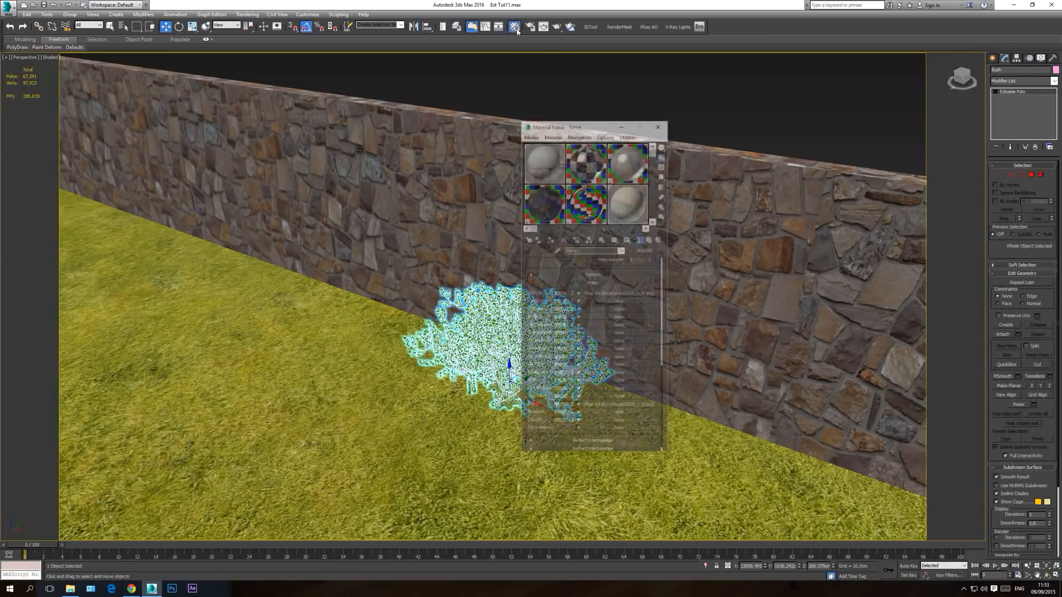
{"action": "left_click_drag", "start_coordinate": [568, 126], "coordinate": [751, 177]}
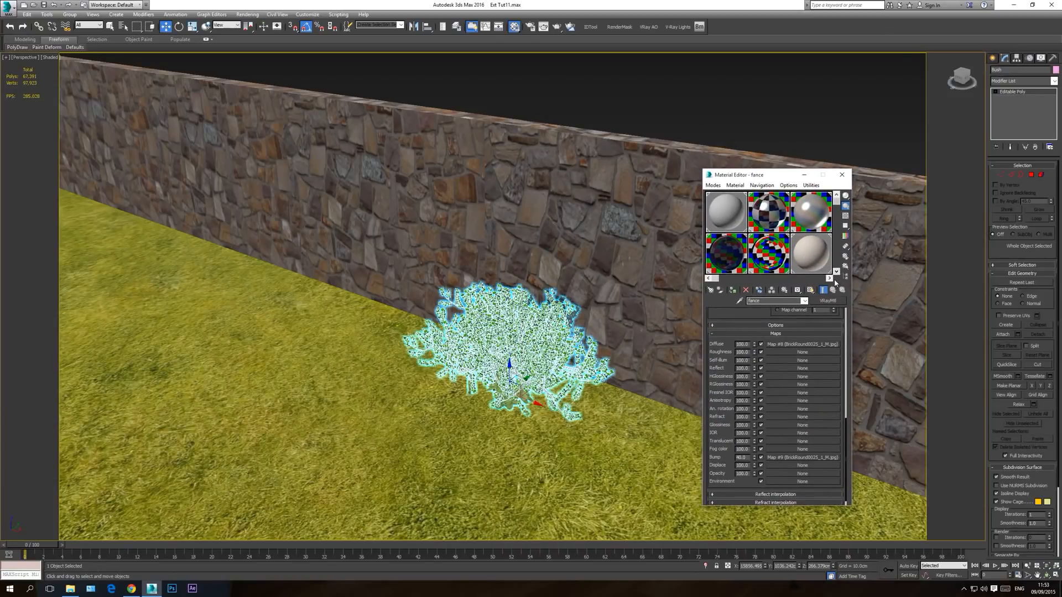
{"action": "left_click", "coordinate": [830, 278]}
{"action": "left_click", "coordinate": [830, 279]}
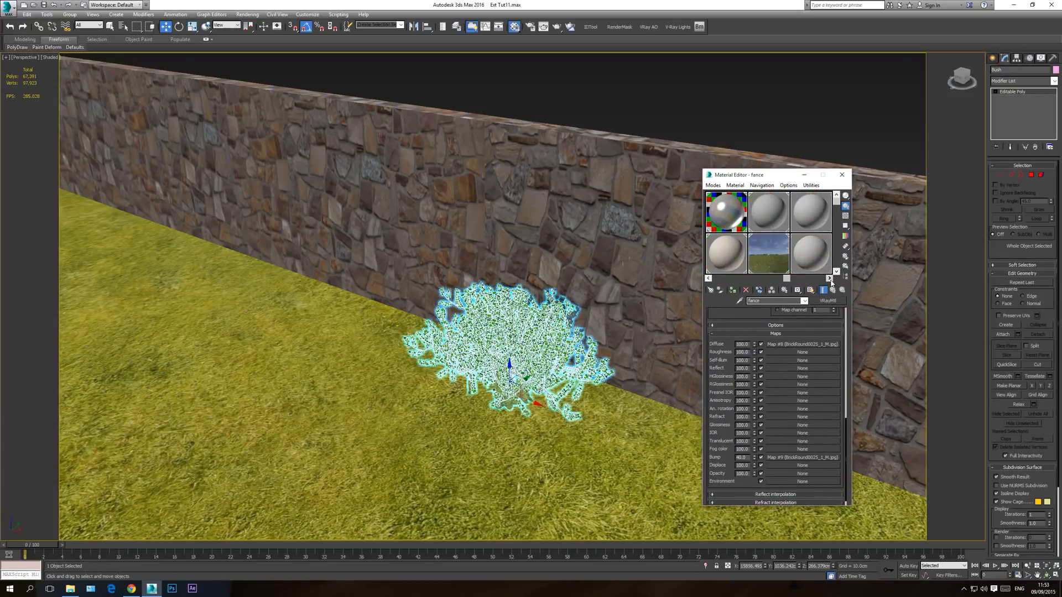
{"action": "left_click", "coordinate": [811, 254]}
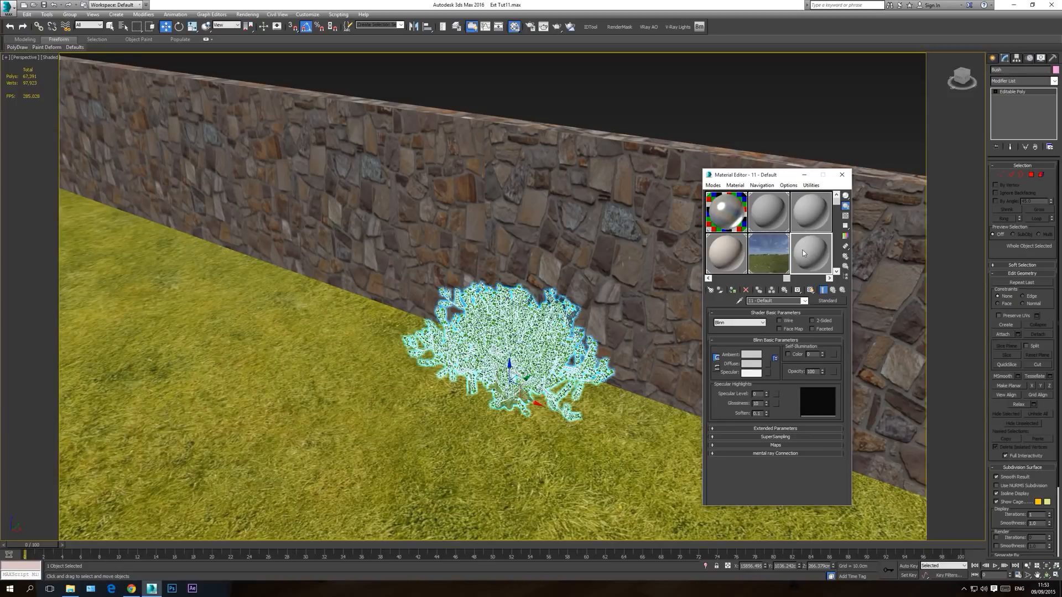
{"action": "left_click", "coordinate": [733, 185]}
{"action": "left_click", "coordinate": [733, 186]}
{"action": "left_click", "coordinate": [733, 186]}
{"action": "left_click", "coordinate": [742, 204]}
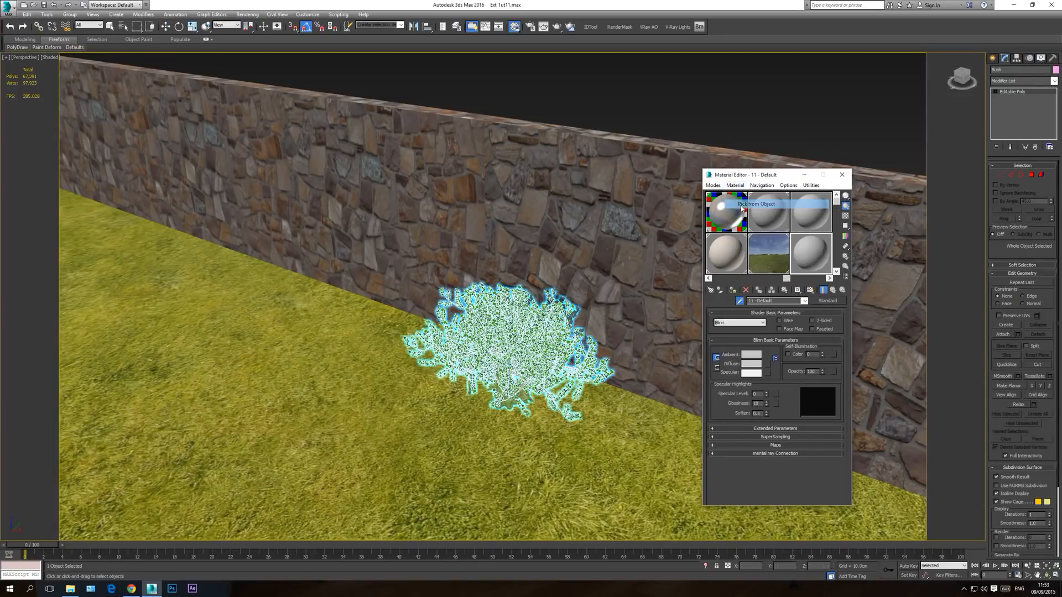
{"action": "left_click", "coordinate": [505, 343]}
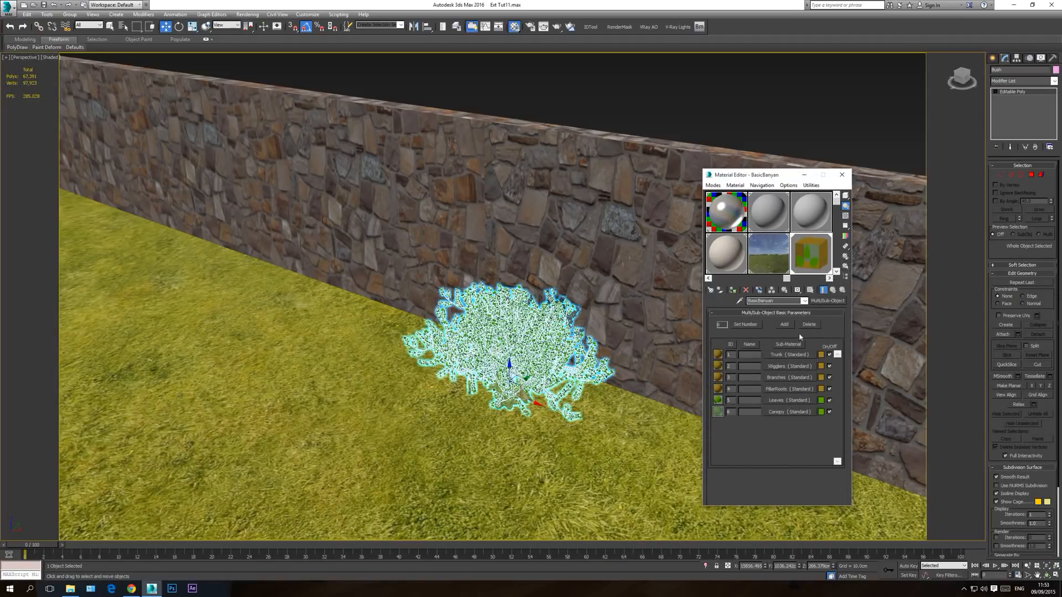
Step: Inspect the BasicBanyan material in an enlarged preview, and close the preview with the bush selected
{"action": "double_click", "coordinate": [811, 256]}
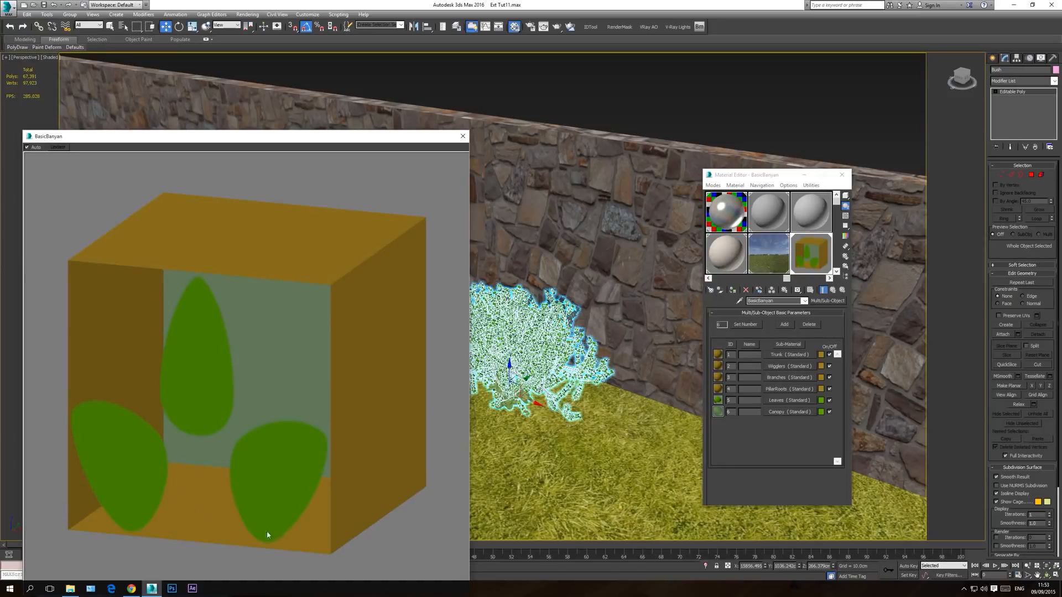
{"action": "left_click", "coordinate": [463, 136]}
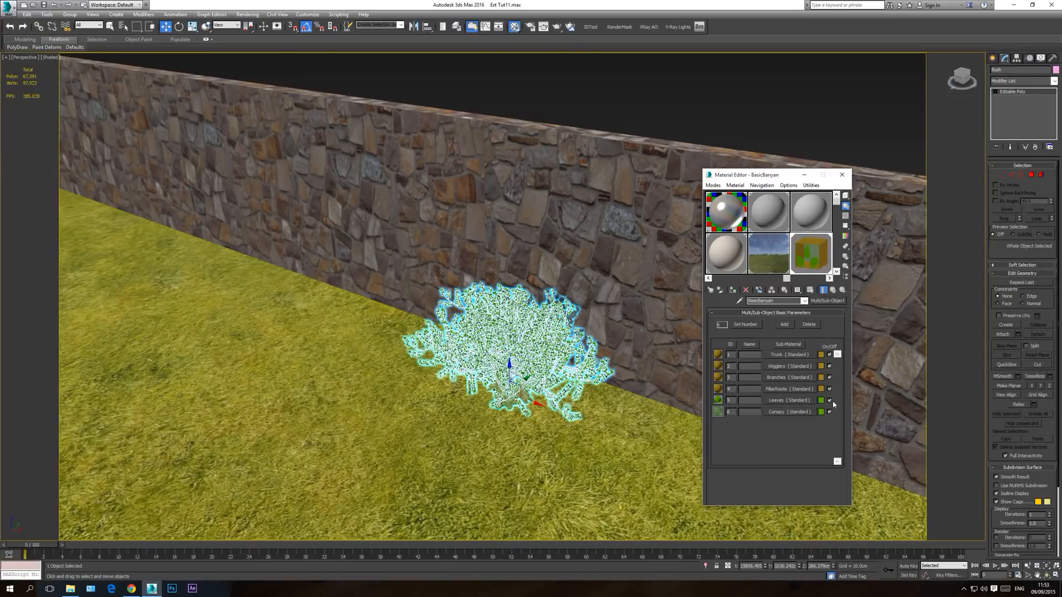
{"action": "left_click", "coordinate": [627, 101]}
{"action": "left_click", "coordinate": [497, 355]}
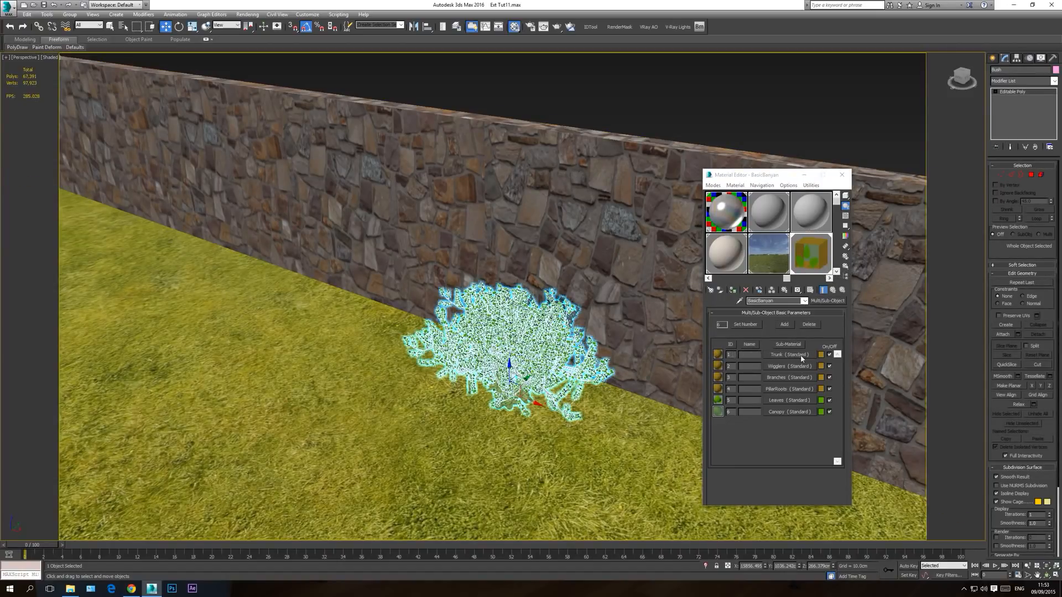
{"action": "left_click", "coordinate": [780, 356]}
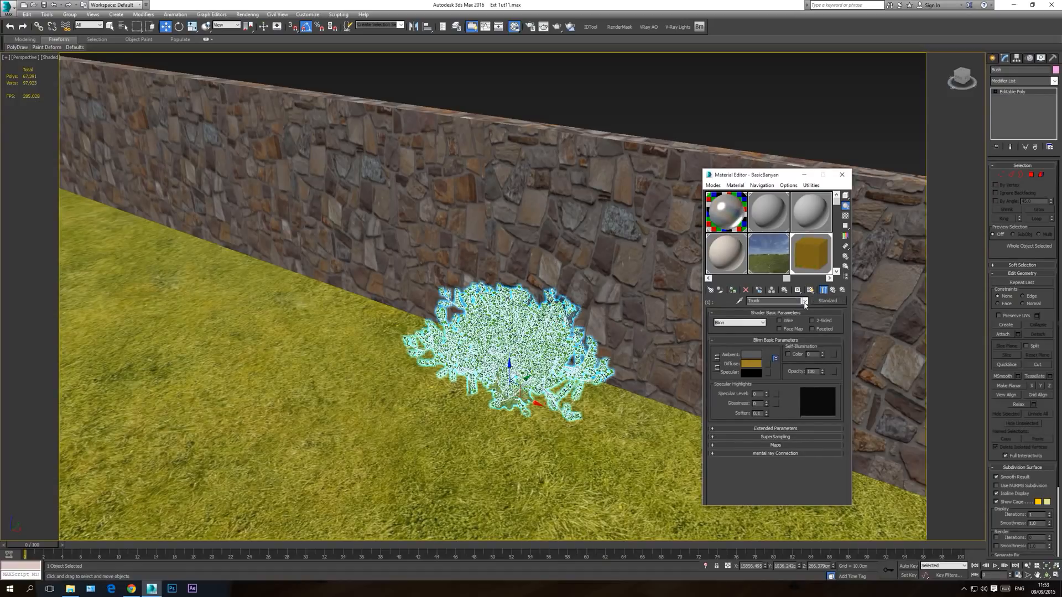
{"action": "left_click", "coordinate": [827, 301]}
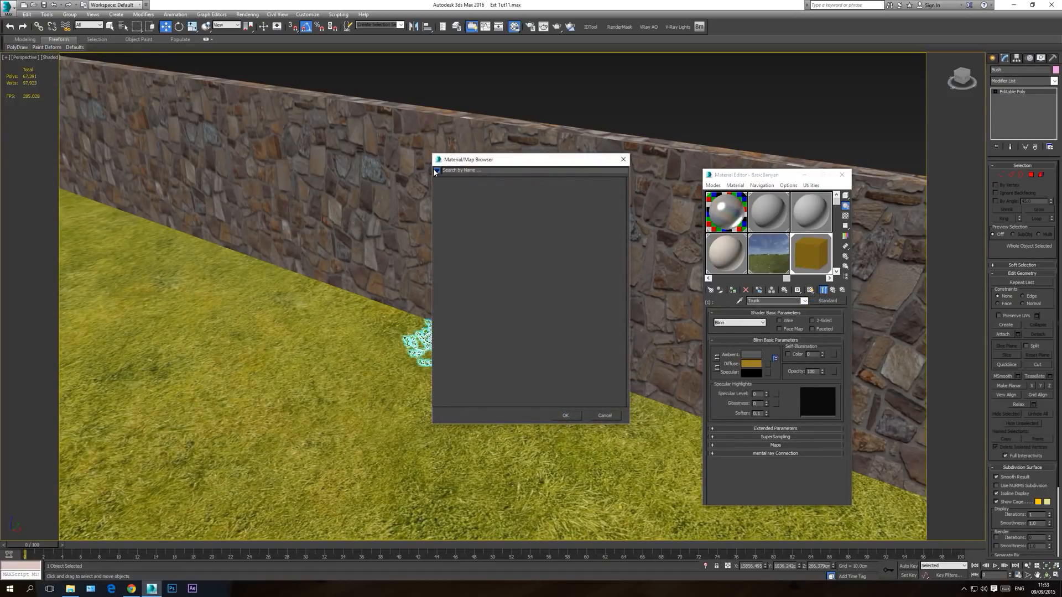
{"action": "left_click", "coordinate": [437, 170]}
{"action": "left_click", "coordinate": [455, 163]}
{"action": "left_click", "coordinate": [436, 171]}
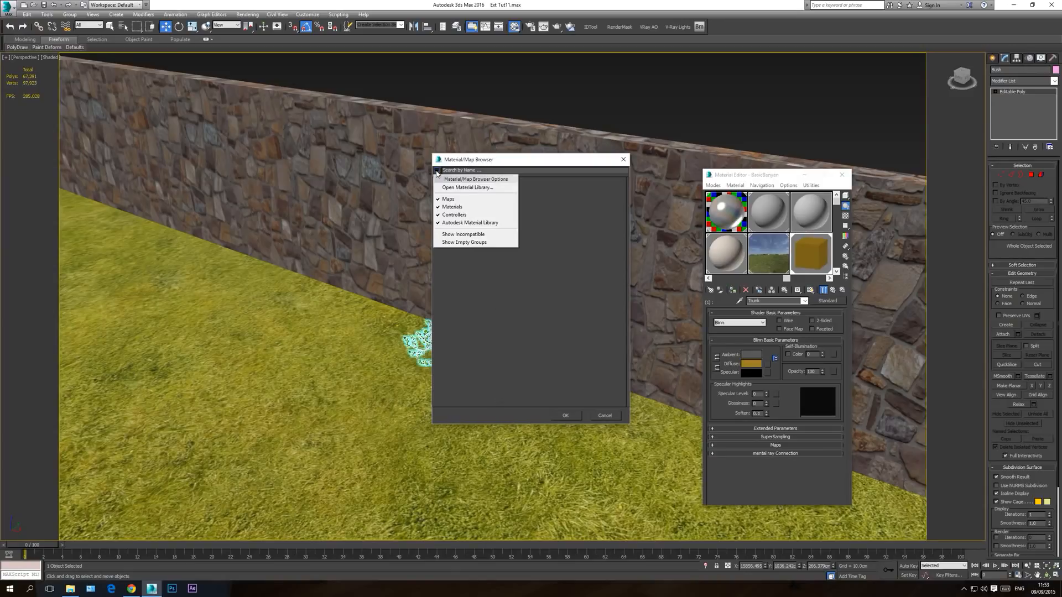
{"action": "left_click", "coordinate": [465, 235]}
{"action": "left_click", "coordinate": [437, 172]}
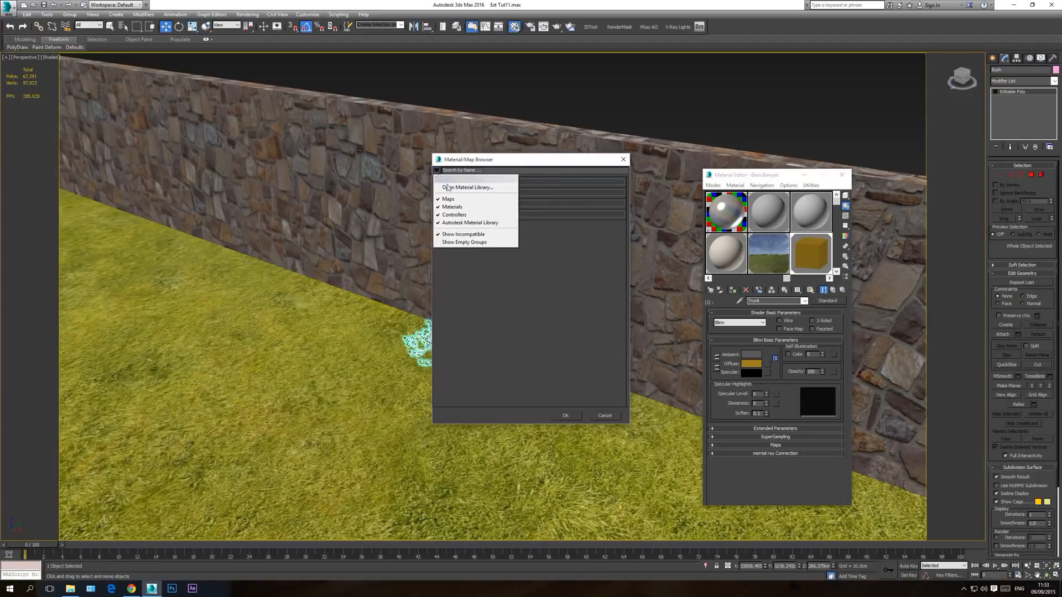
{"action": "left_click", "coordinate": [467, 234]}
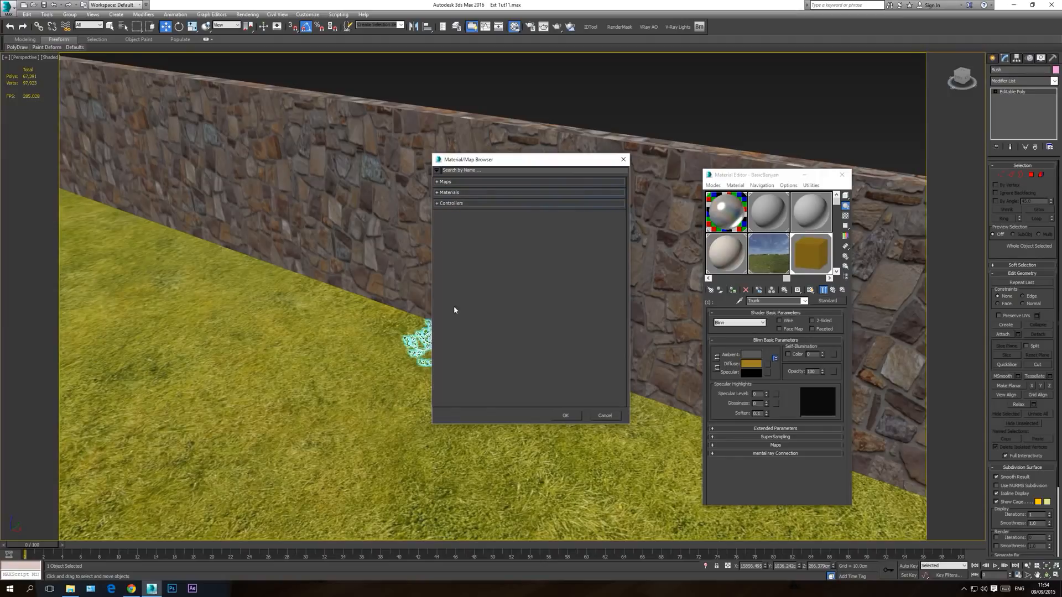
{"action": "left_click", "coordinate": [624, 160]}
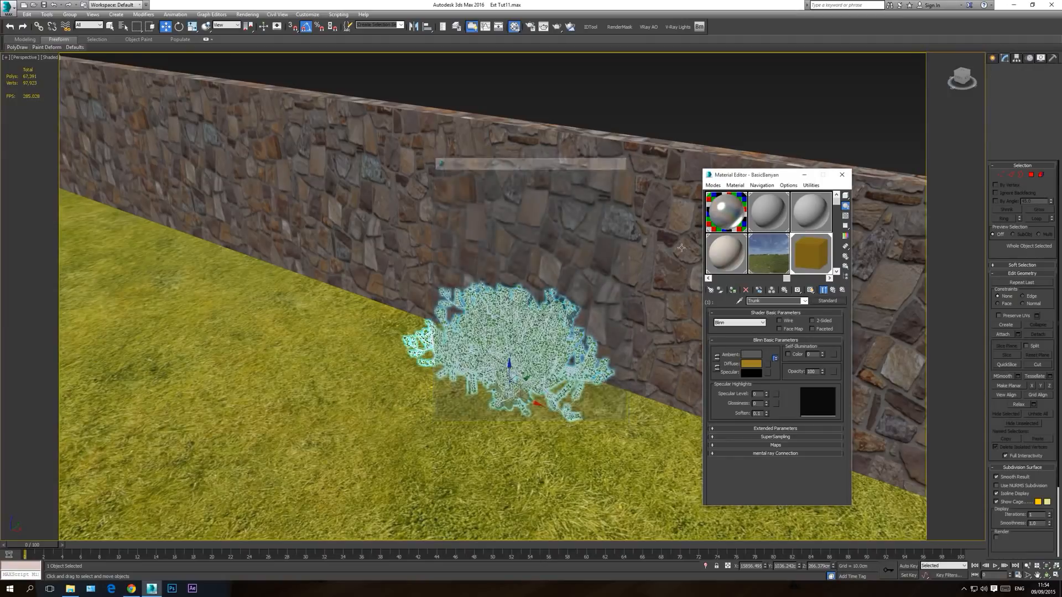
Step: Load a new VRayMtl into the active sample slot, enabling incompatible entries in the Material/Map Browser to find it
{"action": "left_click", "coordinate": [711, 290]}
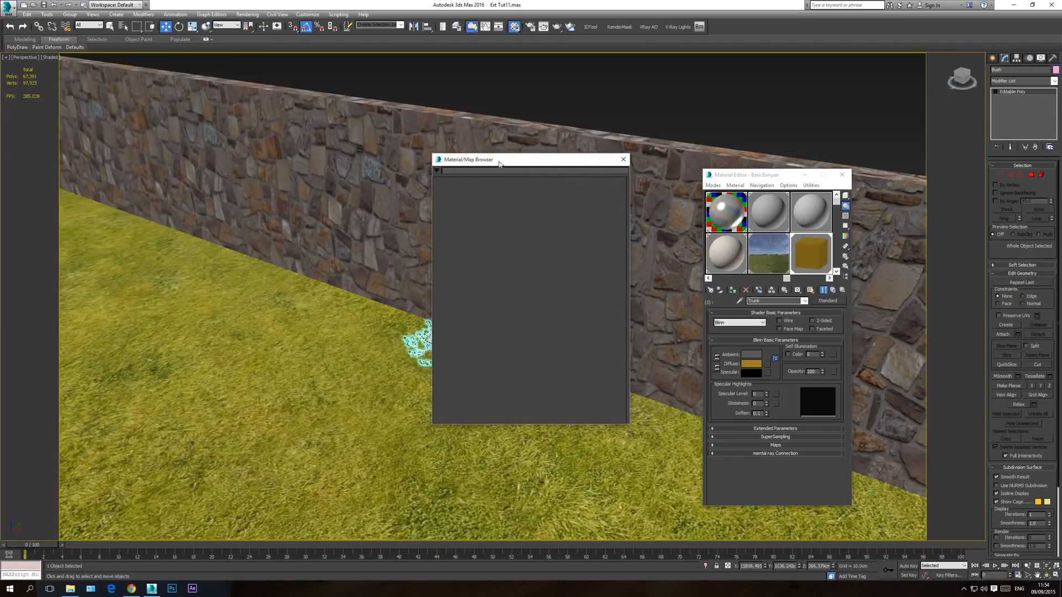
{"action": "left_click", "coordinate": [436, 170]}
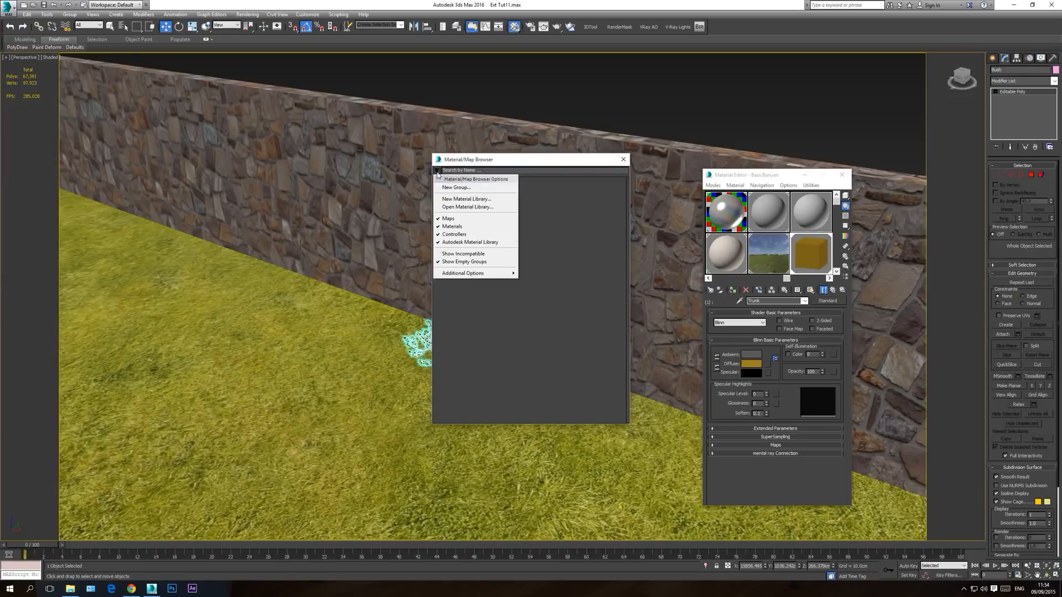
{"action": "left_click", "coordinate": [463, 254]}
{"action": "left_click", "coordinate": [437, 170]}
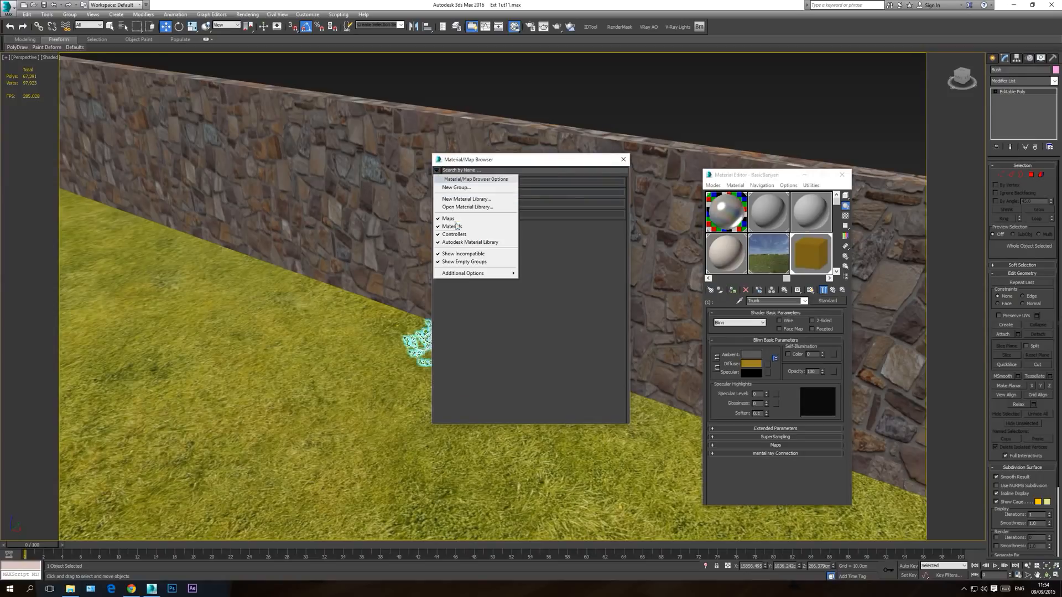
{"action": "left_click", "coordinate": [465, 254]}
{"action": "left_click", "coordinate": [455, 194]}
{"action": "left_click", "coordinate": [454, 214]}
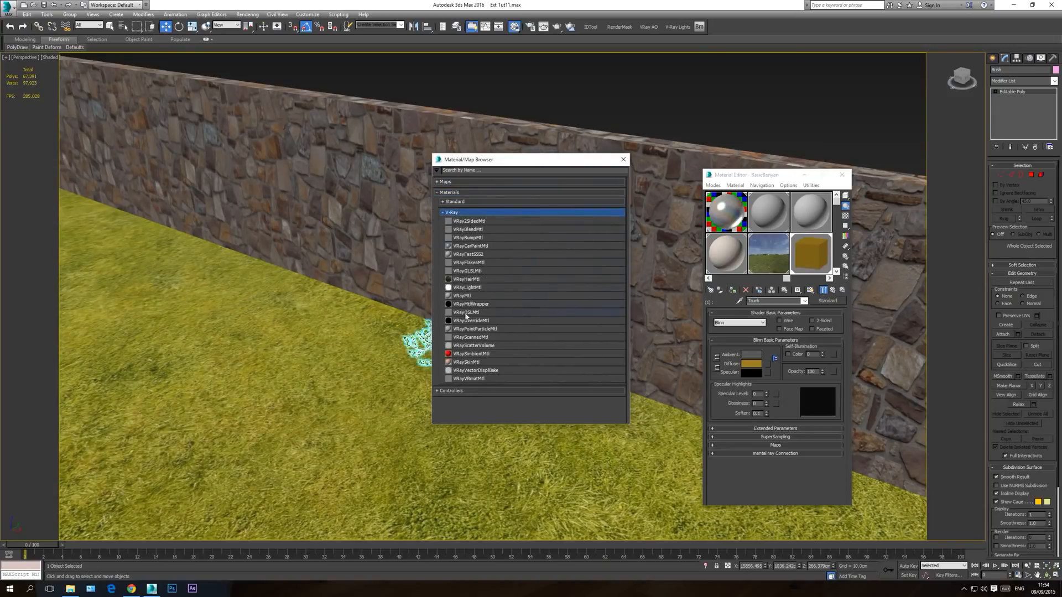
{"action": "double_click", "coordinate": [463, 296]}
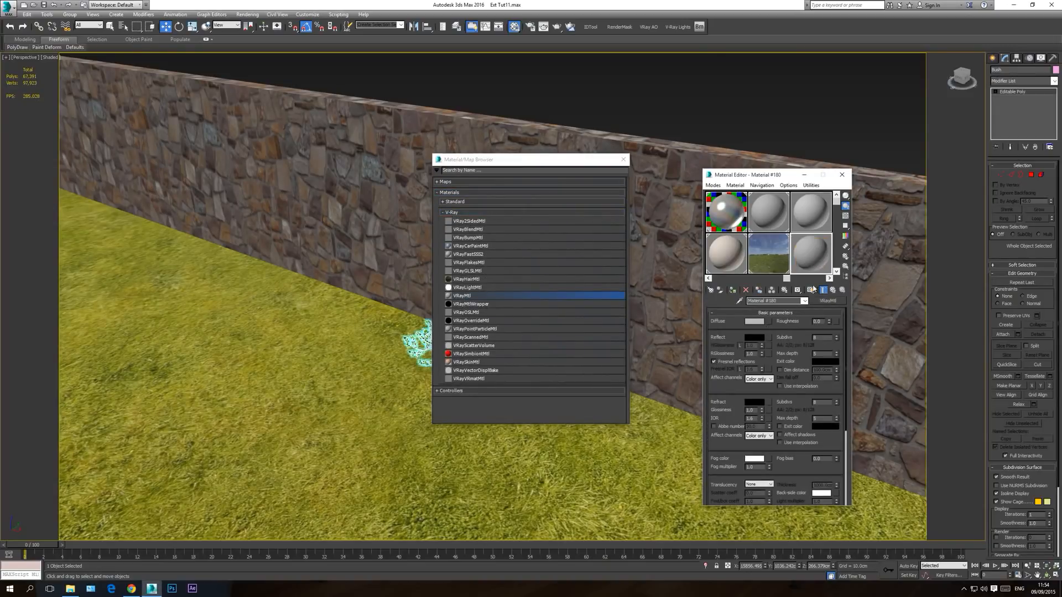
{"action": "left_click", "coordinate": [623, 160]}
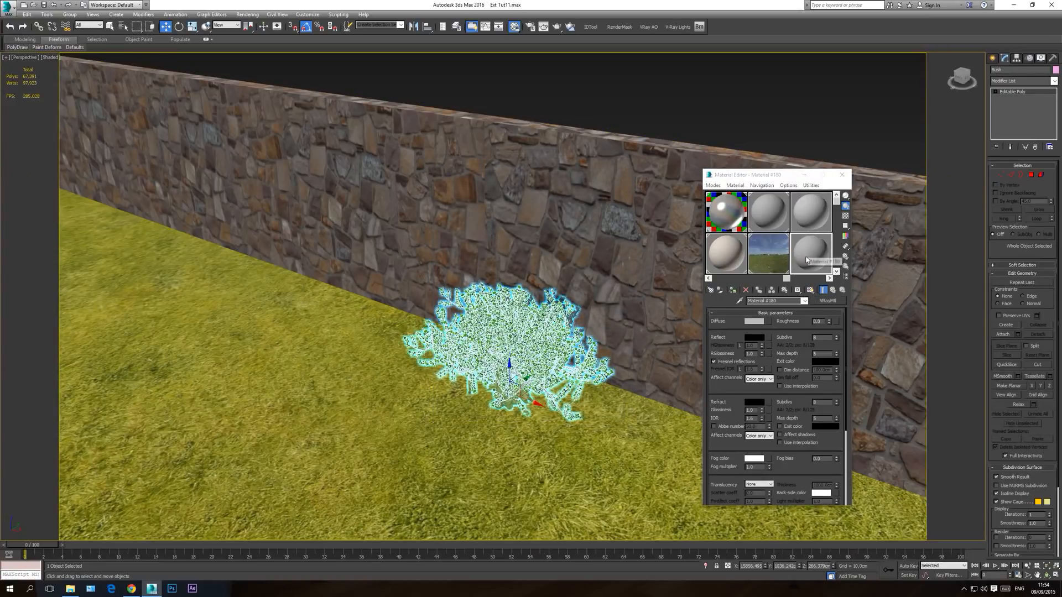
Step: Assign a Bitmap map to the diffuse channel of the new VRayMtl
{"action": "left_click", "coordinate": [769, 321]}
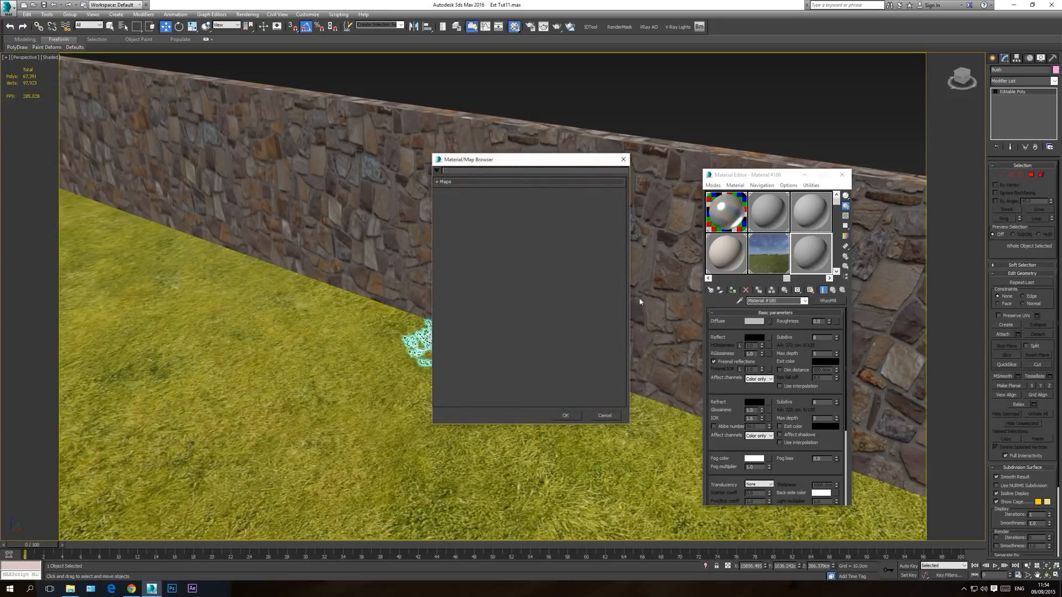
{"action": "left_click", "coordinate": [447, 182]}
{"action": "left_click", "coordinate": [458, 194]}
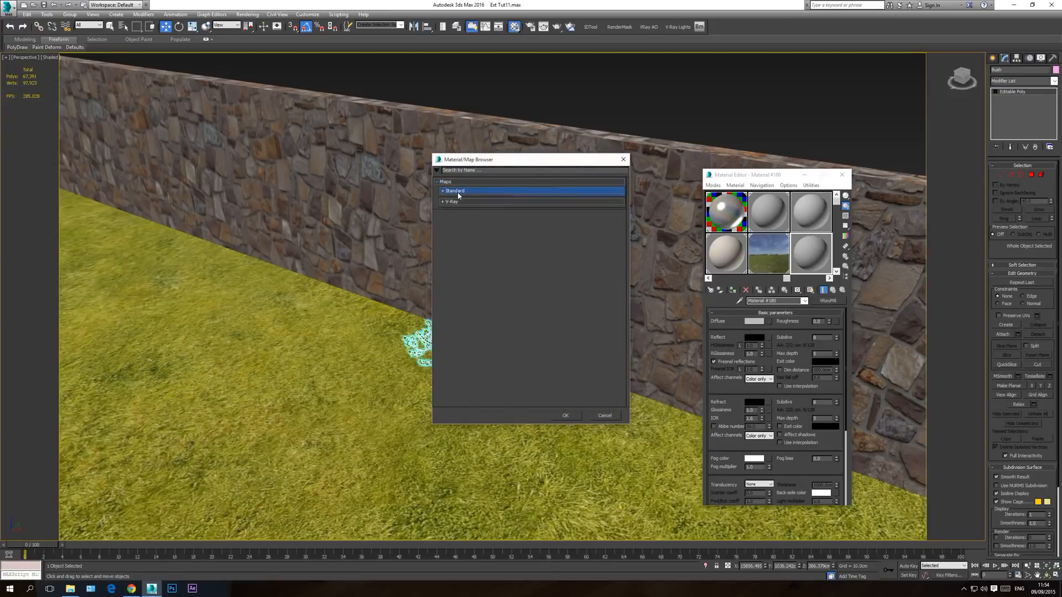
{"action": "double_click", "coordinate": [464, 200]}
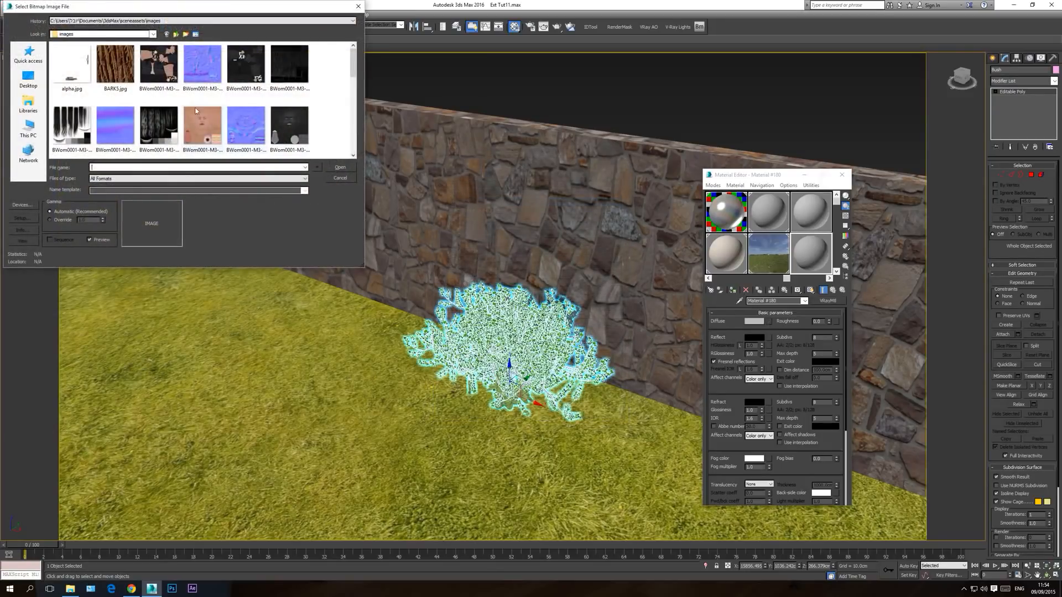
Step: Load efeu_branch.png as the diffuse bitmap from the textures folder of 10-IVY Generator in the E: drive's 1 - 3D Library
{"action": "left_click", "coordinate": [132, 34]}
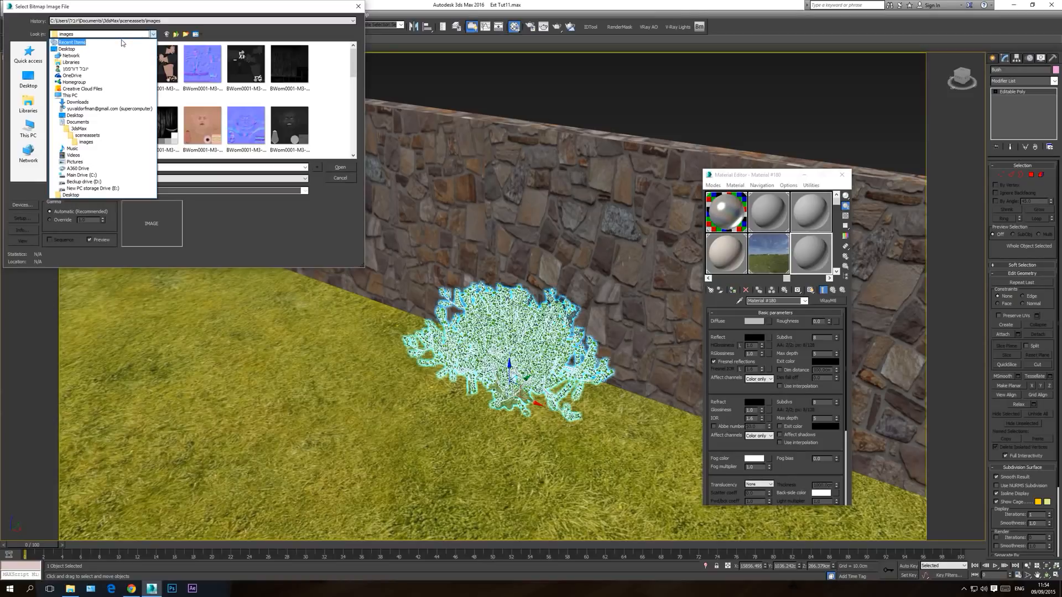
{"action": "left_click", "coordinate": [96, 182]}
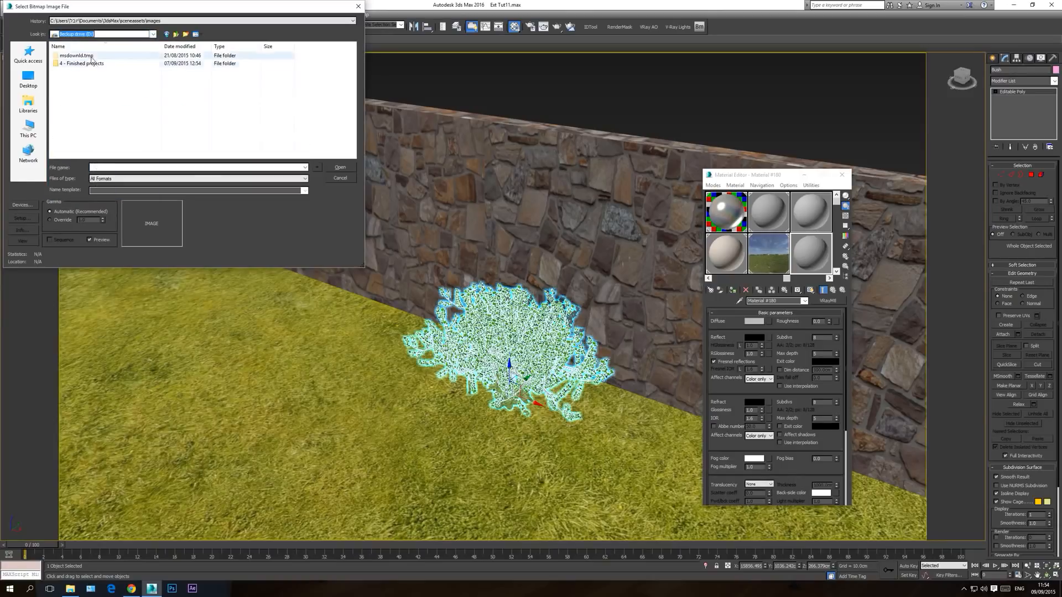
{"action": "left_click", "coordinate": [102, 33]}
{"action": "left_click", "coordinate": [98, 189]}
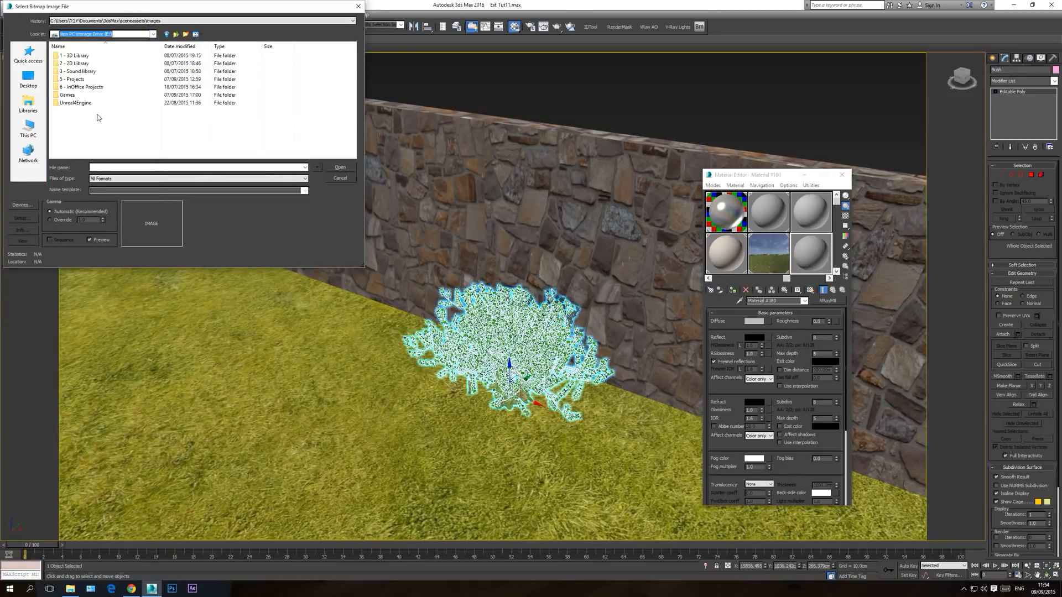
{"action": "double_click", "coordinate": [77, 56]}
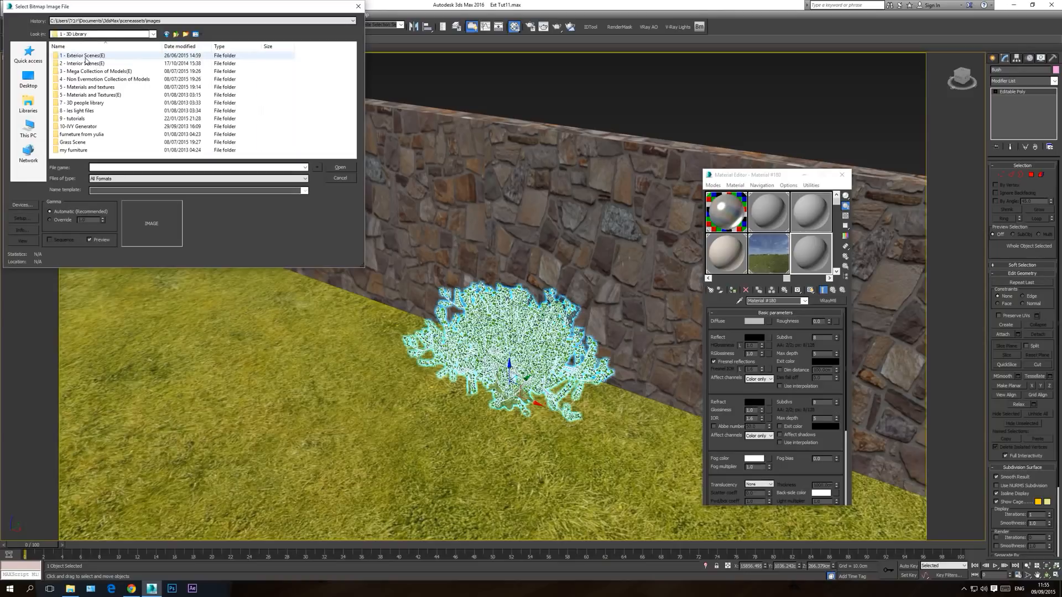
{"action": "double_click", "coordinate": [87, 126]}
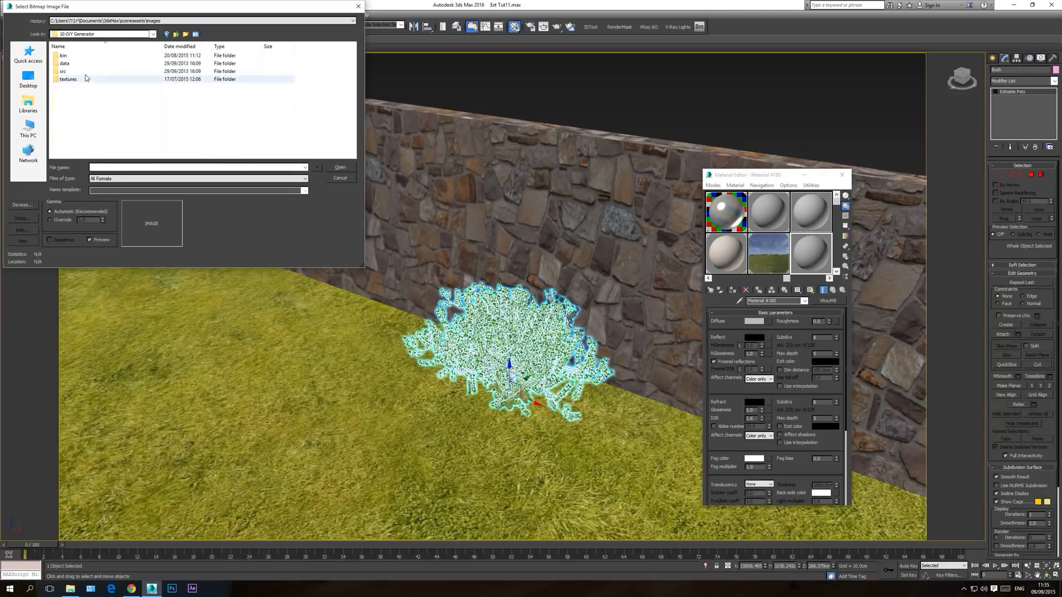
{"action": "double_click", "coordinate": [72, 81]}
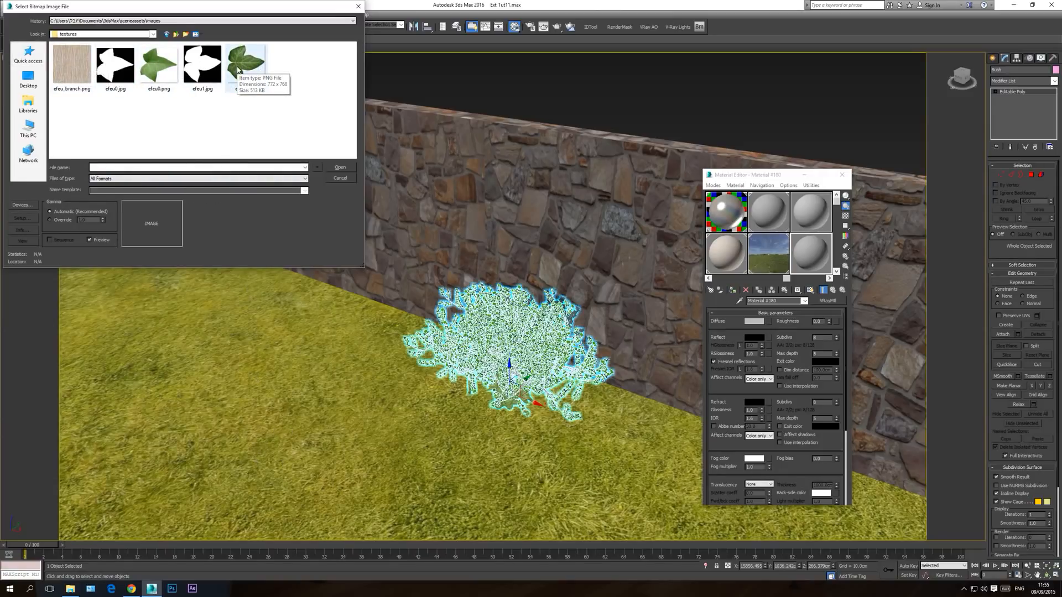
{"action": "double_click", "coordinate": [67, 74]}
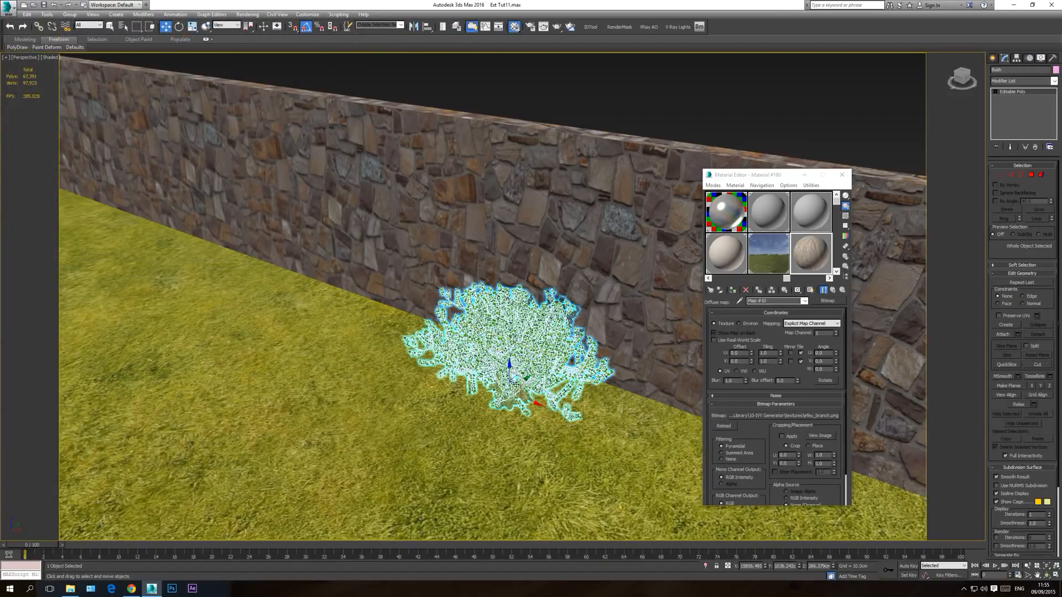
Step: Deselect the bush and examine its trunk, branches and leaves up close in wireframe and shaded display
{"action": "left_click", "coordinate": [1047, 567]}
{"action": "left_click", "coordinate": [1047, 575]}
{"action": "left_click_drag", "start_coordinate": [509, 317], "coordinate": [537, 308]}
{"action": "scroll", "coordinate": [537, 308], "scroll_direction": "up", "scroll_amount": 5}
{"action": "scroll", "coordinate": [504, 348], "scroll_direction": "up", "scroll_amount": 5}
{"action": "key", "text": "w"}
{"action": "key", "text": "F3"}
{"action": "left_click", "coordinate": [287, 457]}
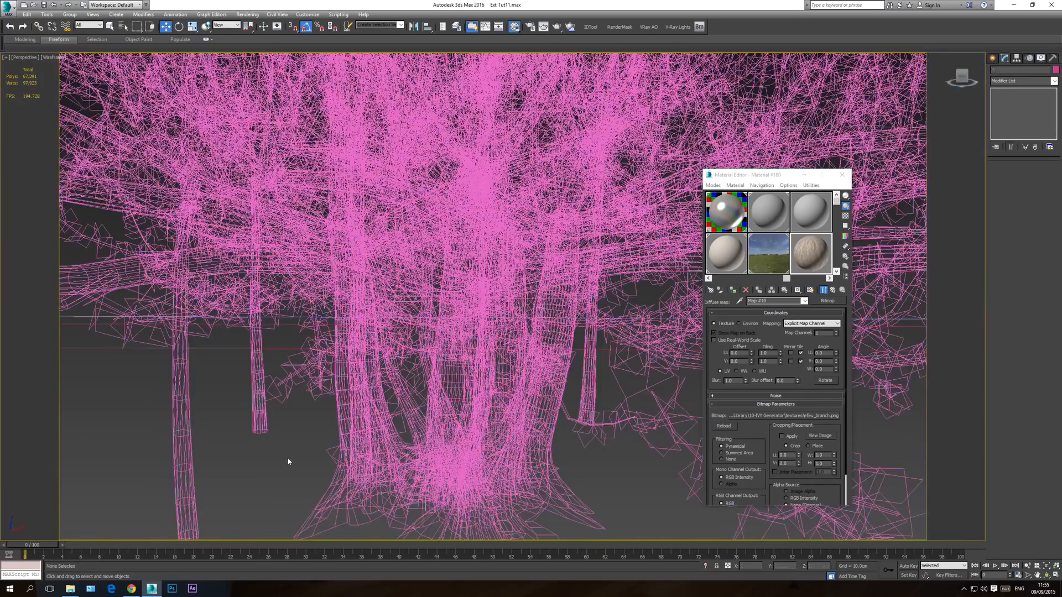
{"action": "key", "text": "F3"}
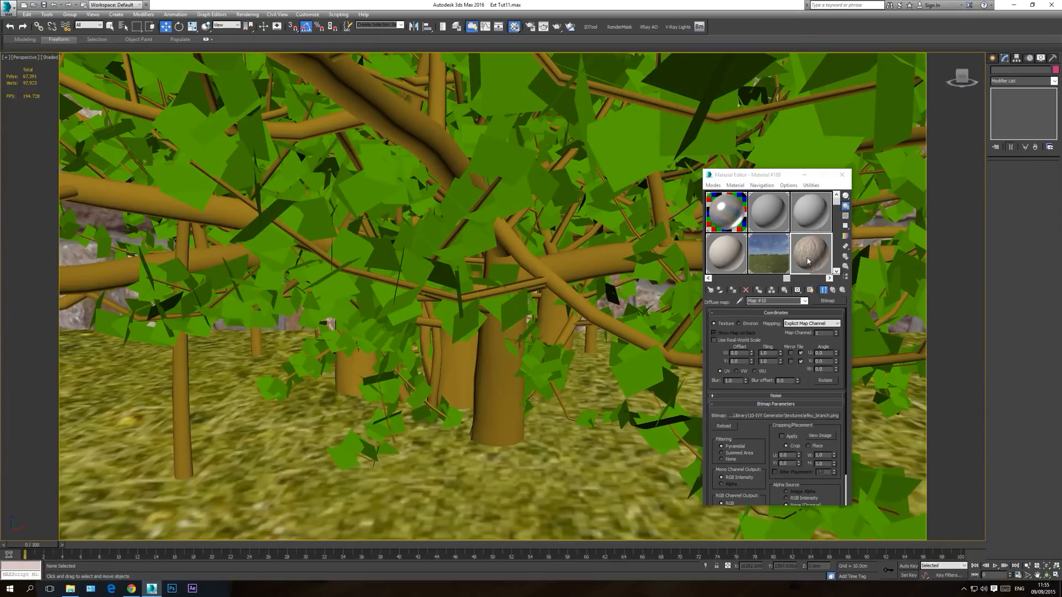
Step: Return to the bark material's main parameters, and pick the bush's BasicBanyan material from the object into an unused sample slot
{"action": "left_click", "coordinate": [805, 302]}
{"action": "left_click", "coordinate": [779, 308]}
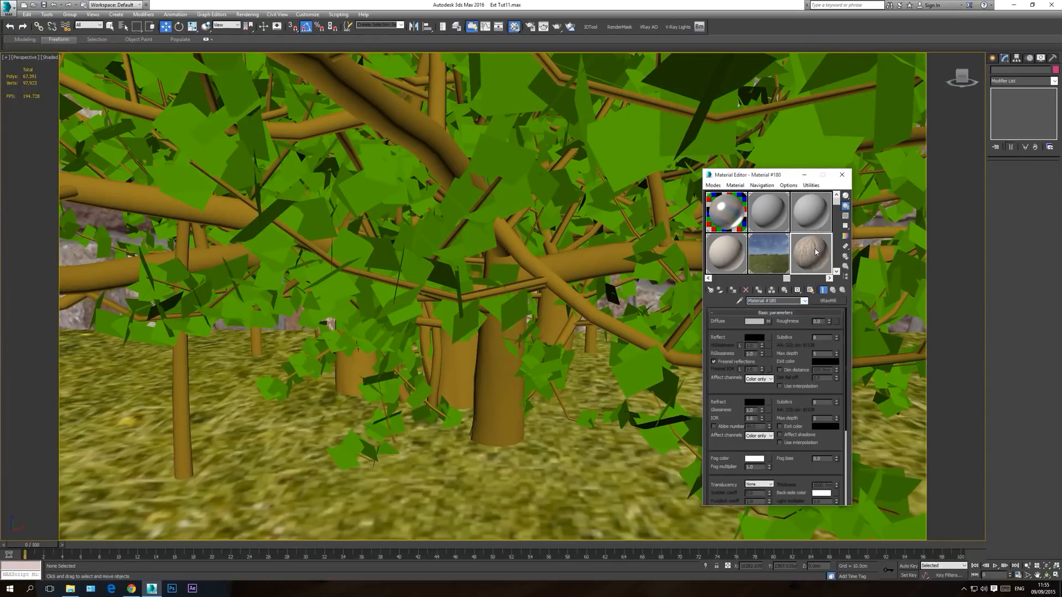
{"action": "left_click", "coordinate": [805, 302]}
{"action": "left_click", "coordinate": [805, 302]}
{"action": "left_click", "coordinate": [809, 208]}
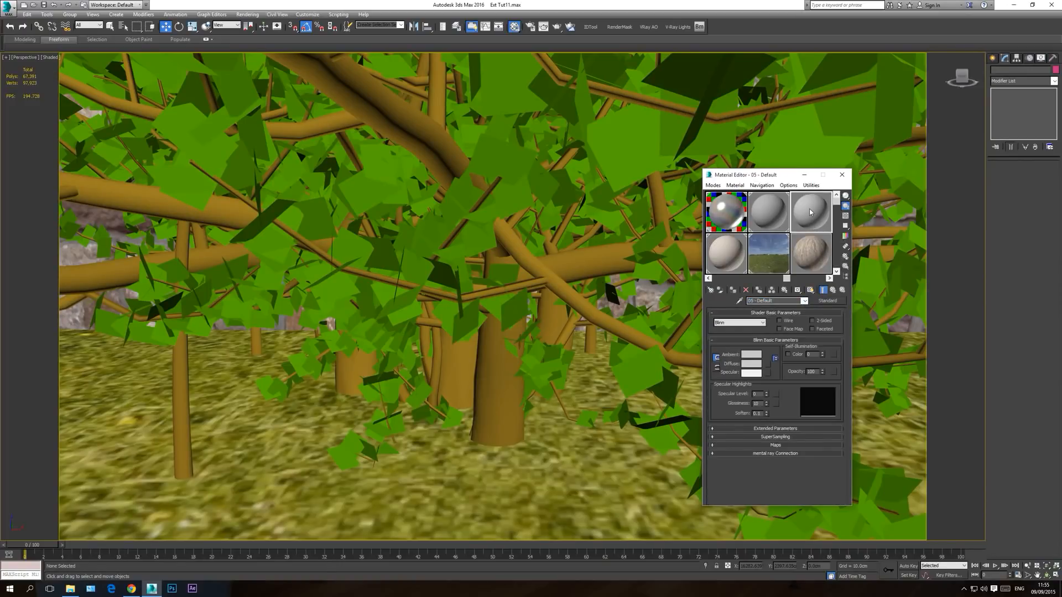
{"action": "left_click", "coordinate": [735, 189]}
{"action": "left_click", "coordinate": [744, 205]}
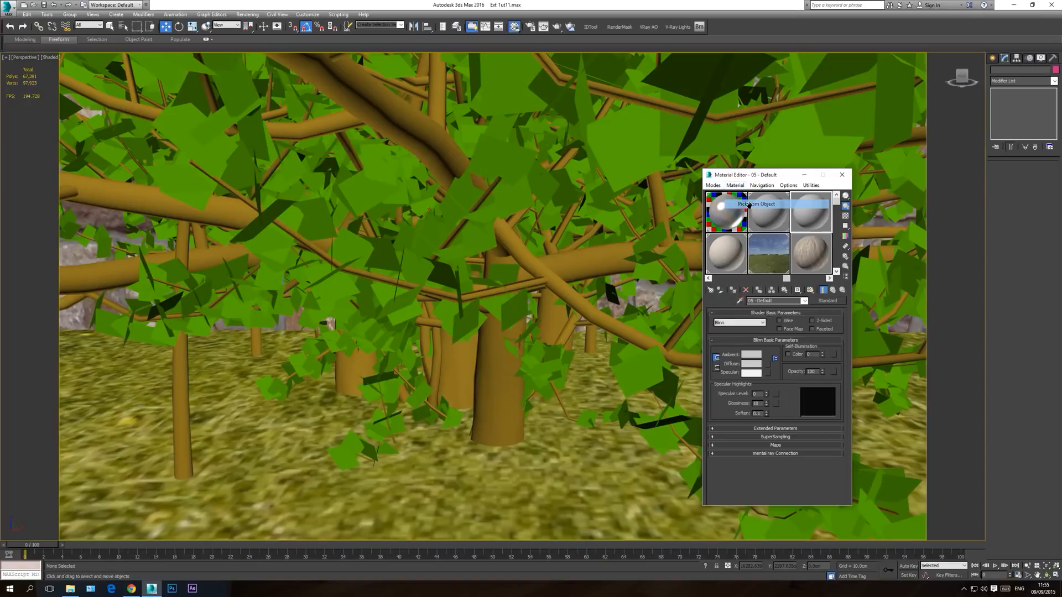
{"action": "left_click", "coordinate": [609, 157]}
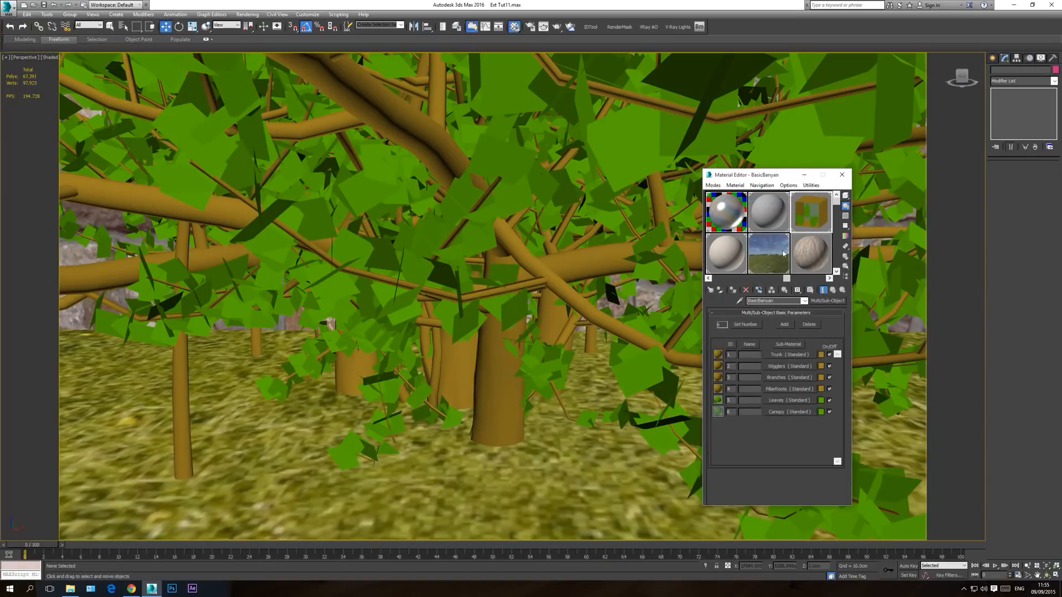
Step: Instance the bark VRayMtl into BasicBanyan's Trunk sub-material and display its texture shaded in the viewport
{"action": "left_click_drag", "start_coordinate": [812, 252], "coordinate": [779, 357]}
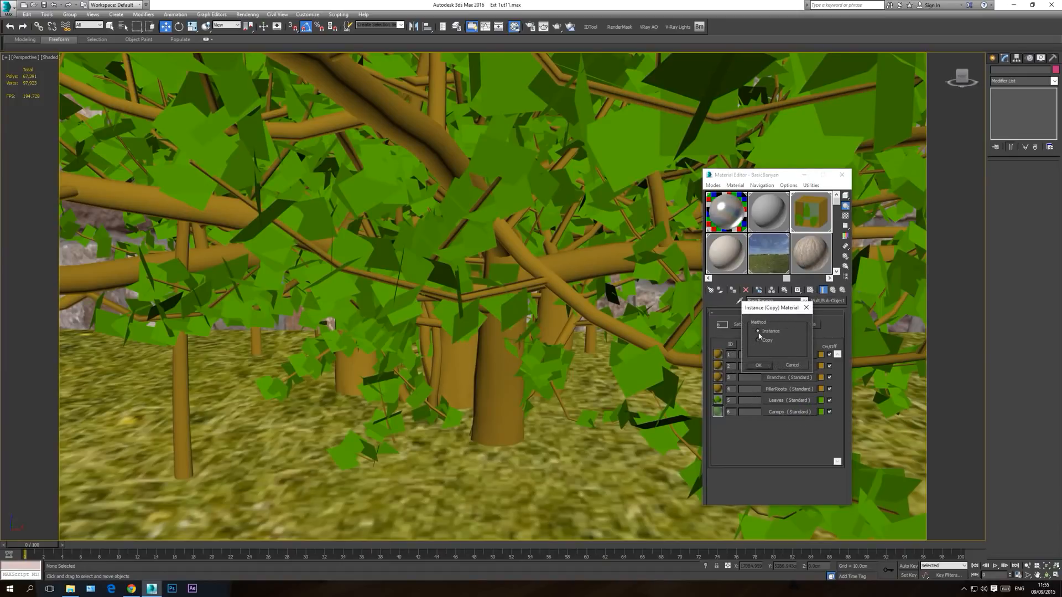
{"action": "left_click", "coordinate": [759, 366]}
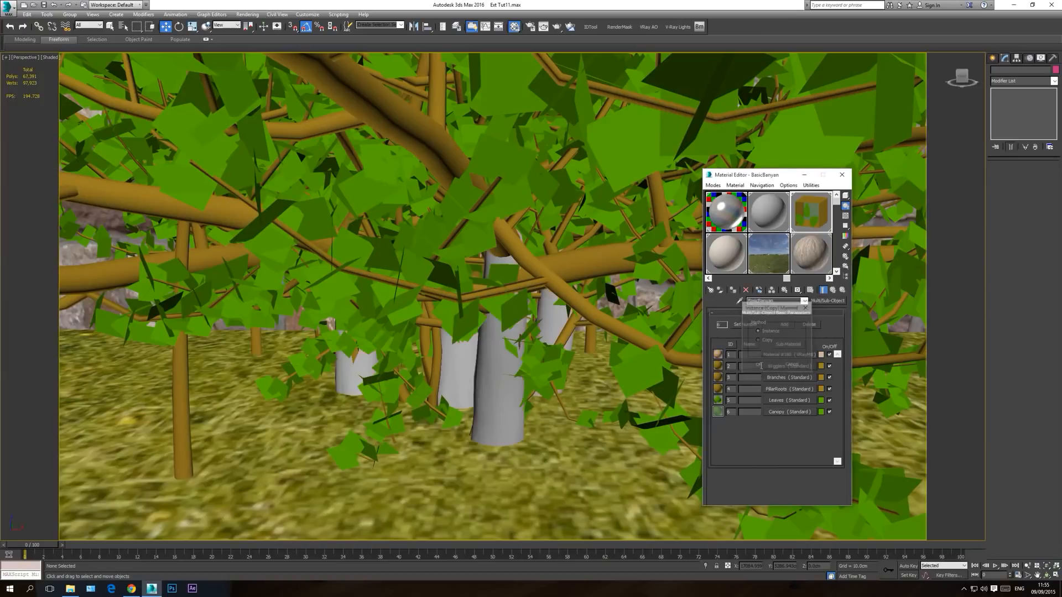
{"action": "left_click", "coordinate": [807, 264]}
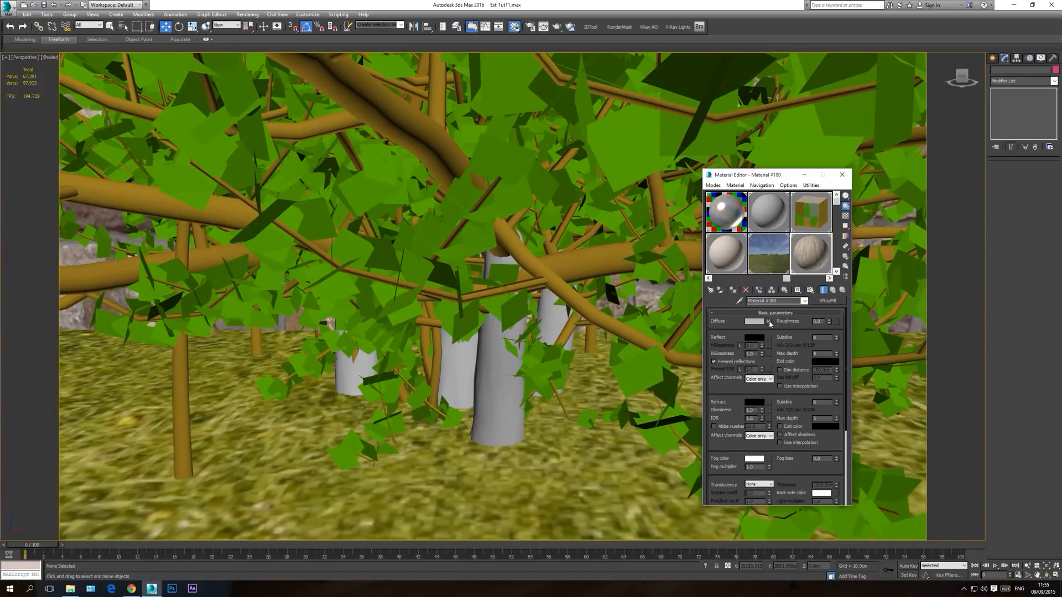
{"action": "left_click", "coordinate": [810, 291]}
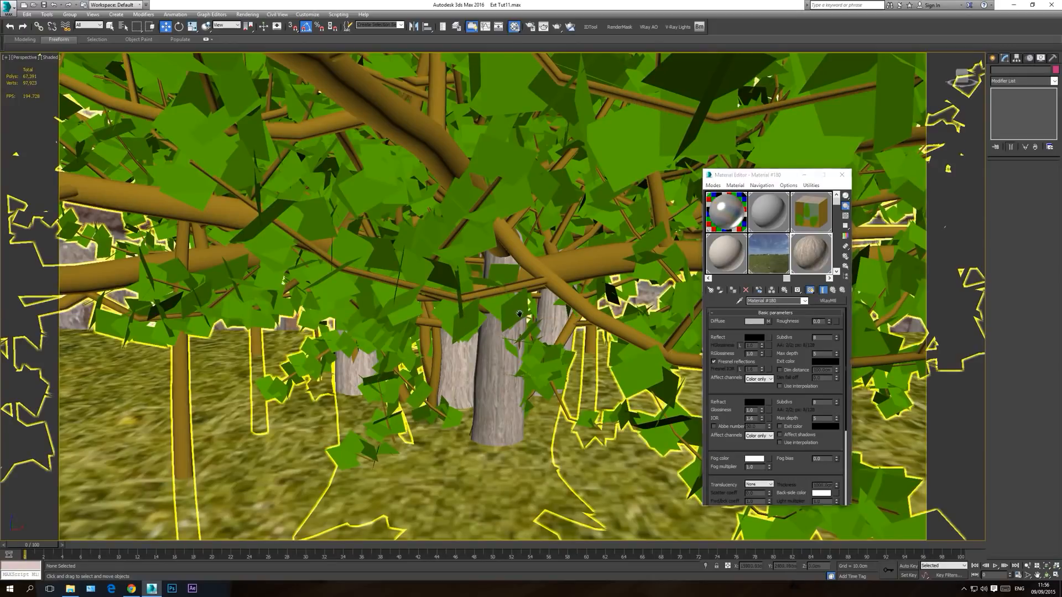
{"action": "scroll", "coordinate": [520, 313], "scroll_direction": "down", "scroll_amount": 4}
{"action": "scroll", "coordinate": [522, 362], "scroll_direction": "up", "scroll_amount": 4}
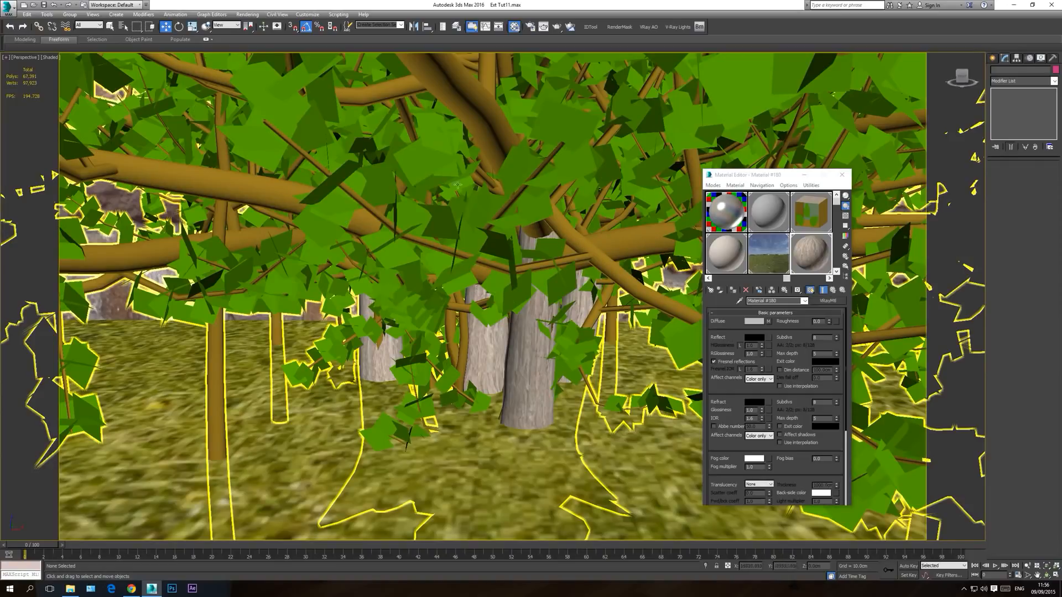
Step: Instance the bark material from the first sub-material into BasicBanyan's Wigglers, Branches and PillarRoots sub-materials
{"action": "left_click", "coordinate": [795, 252]}
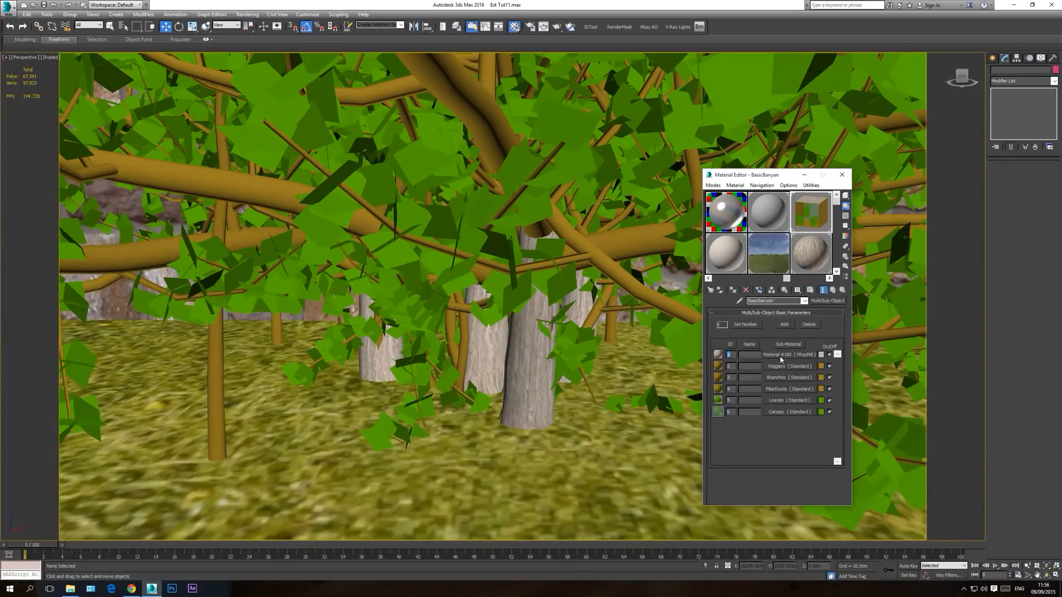
{"action": "left_click_drag", "start_coordinate": [783, 357], "coordinate": [793, 380]}
{"action": "left_click", "coordinate": [764, 368]}
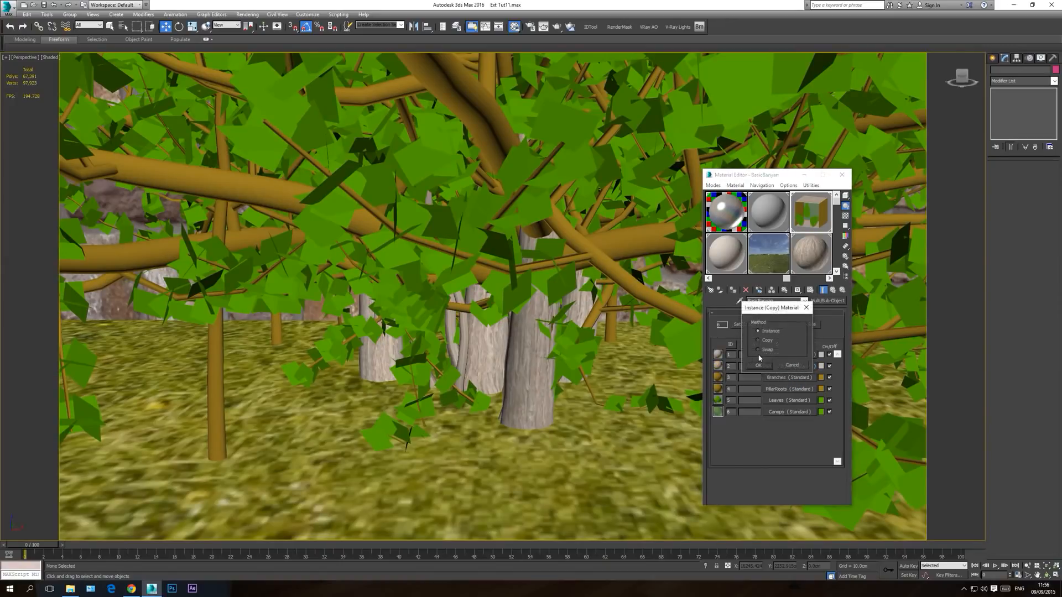
{"action": "left_click", "coordinate": [766, 366]}
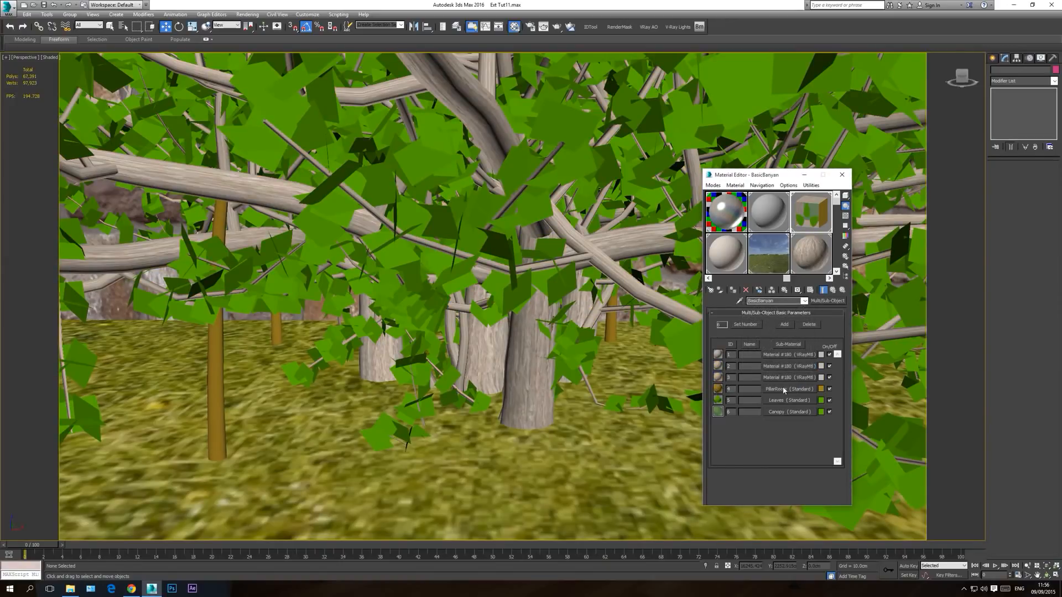
{"action": "left_click_drag", "start_coordinate": [788, 381], "coordinate": [732, 369]}
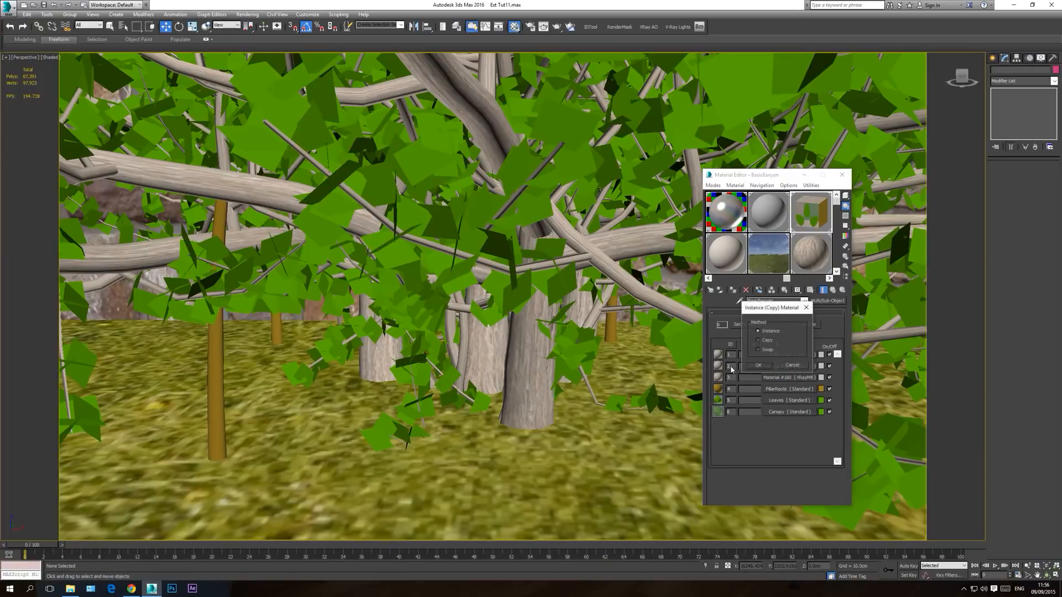
{"action": "left_click", "coordinate": [762, 369]}
{"action": "scroll", "coordinate": [292, 256], "scroll_direction": "down", "scroll_amount": 3}
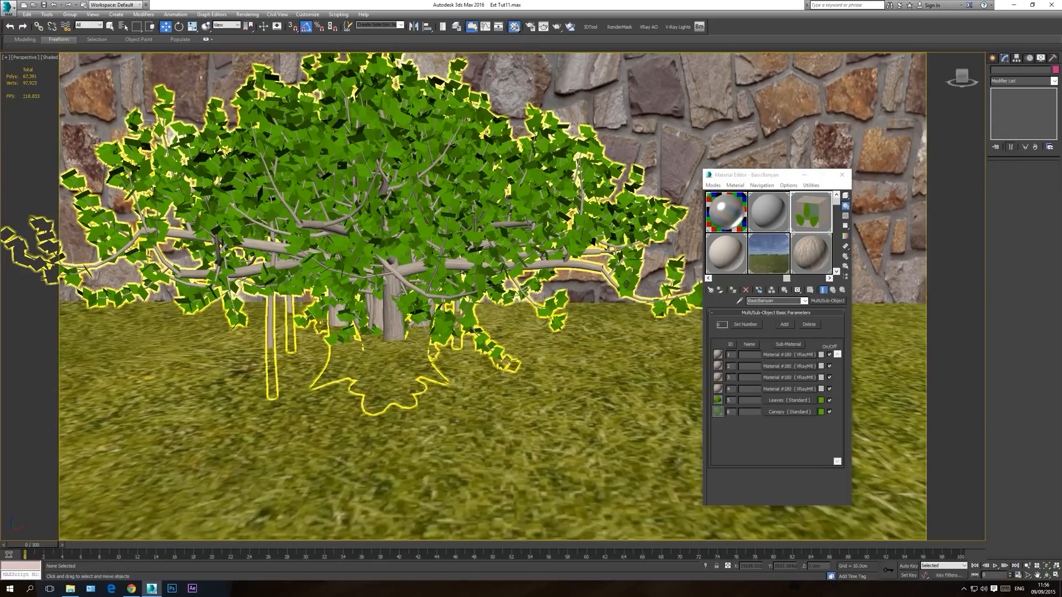
{"action": "scroll", "coordinate": [394, 279], "scroll_direction": "up", "scroll_amount": 5}
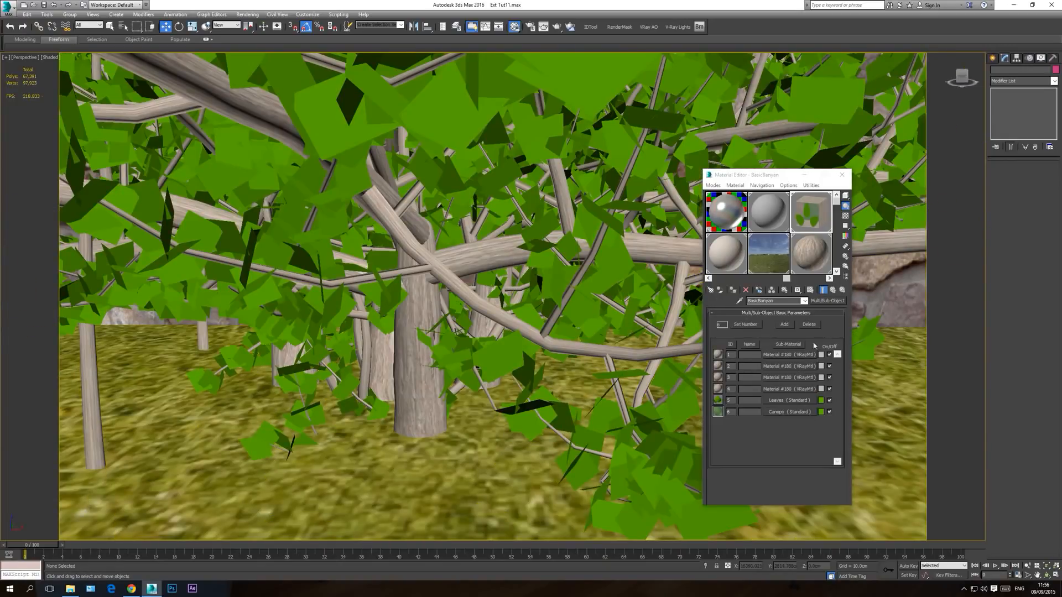
Step: Preview the bark material's diffuse image, set the bitmap's output RGB Level to 0.75, and return to the parent material
{"action": "left_click", "coordinate": [820, 260]}
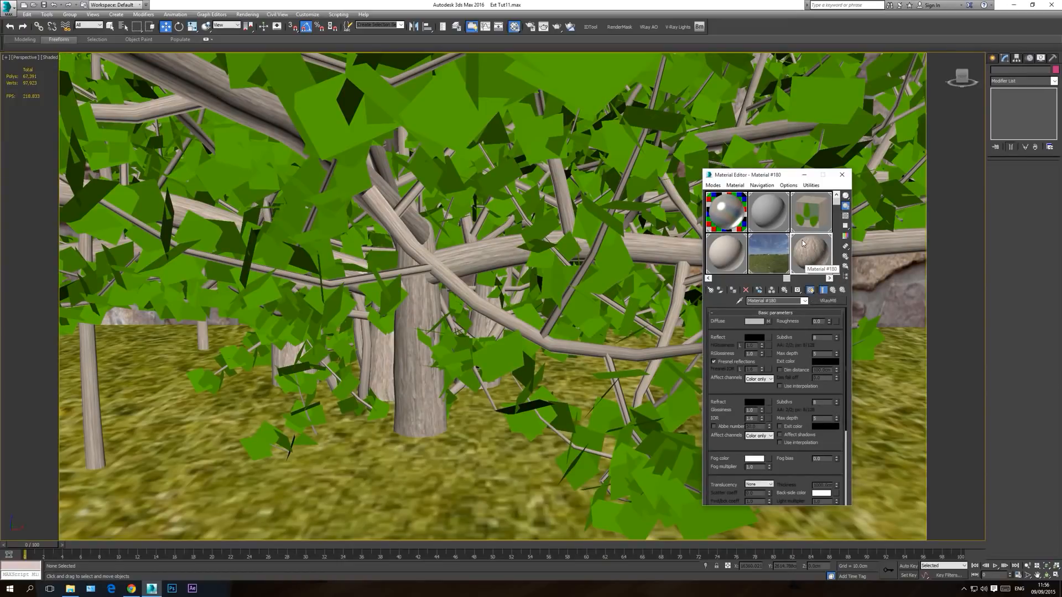
{"action": "left_click", "coordinate": [767, 322]}
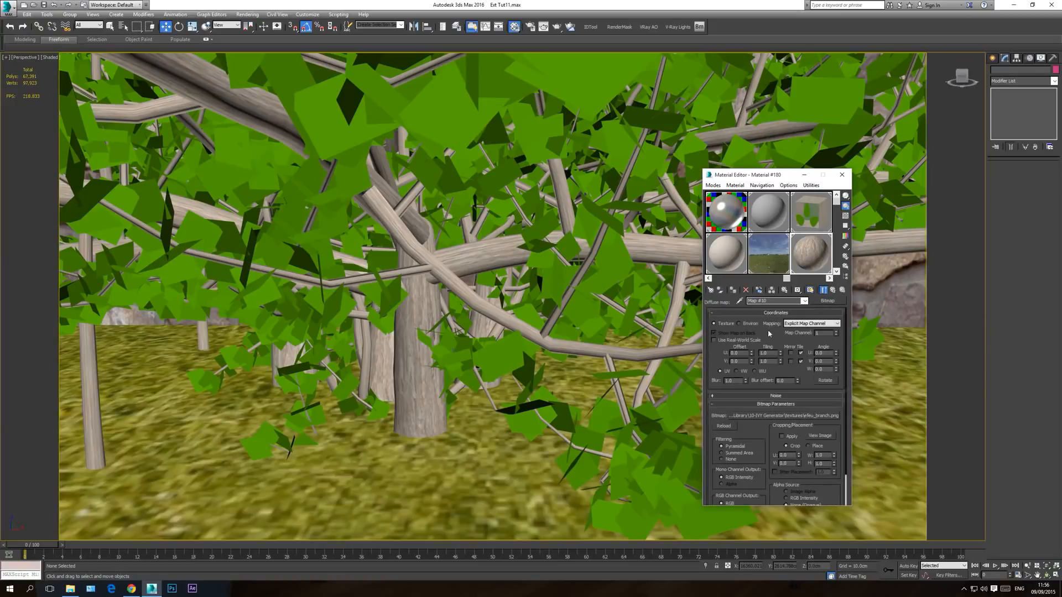
{"action": "scroll", "coordinate": [813, 334], "scroll_direction": "down", "scroll_amount": 2}
{"action": "left_click", "coordinate": [820, 399]}
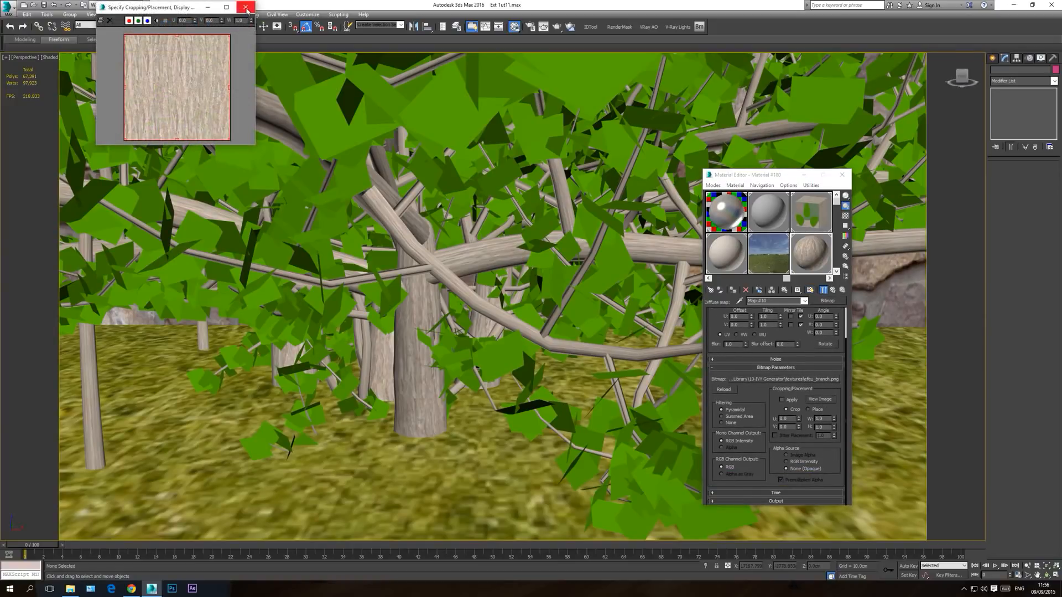
{"action": "left_click", "coordinate": [246, 7]}
{"action": "left_click", "coordinate": [817, 501]}
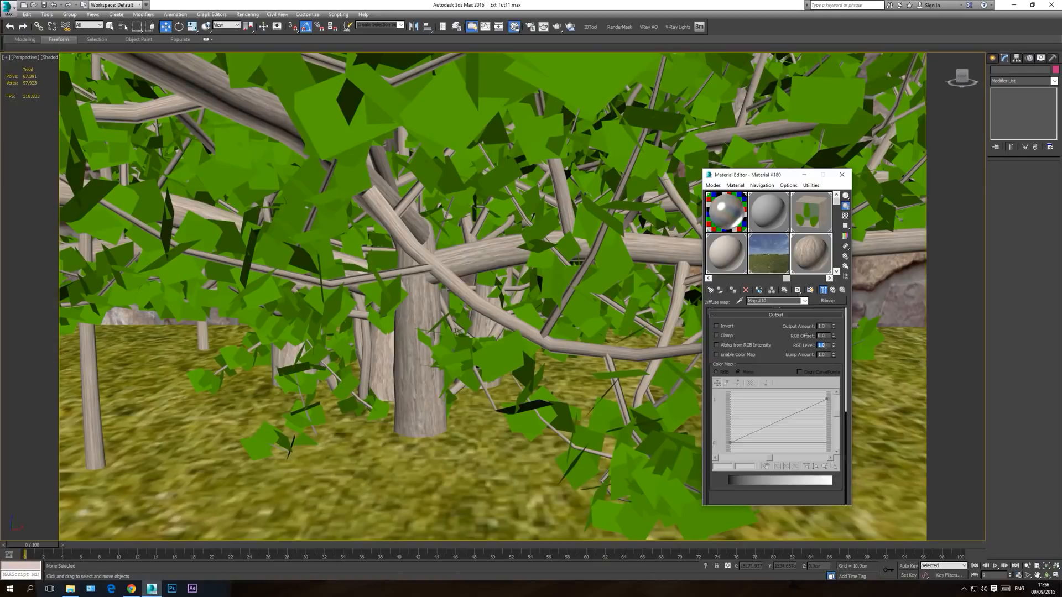
{"action": "type", "text": "0.75"}
{"action": "key", "text": "Return"}
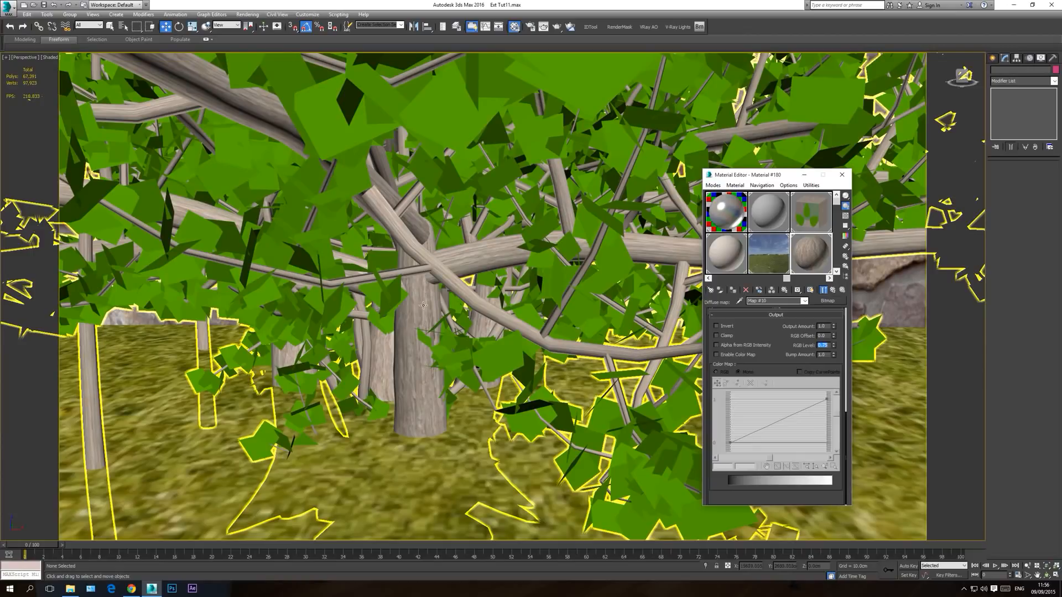
{"action": "left_click", "coordinate": [805, 301]}
{"action": "left_click", "coordinate": [784, 310]}
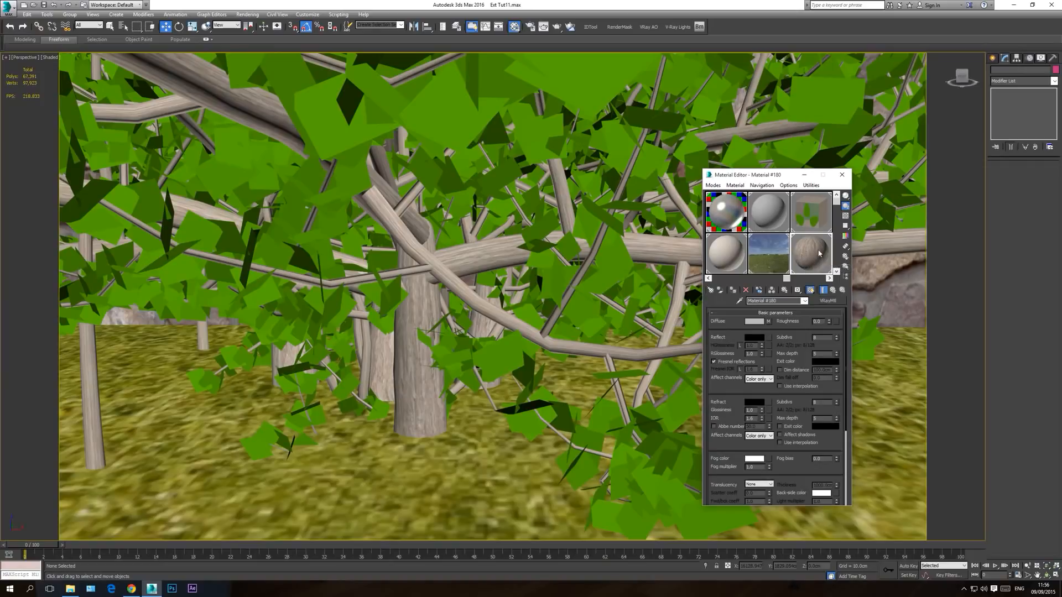
Step: Copy the bark material's diffuse bitmap into its Bump map slot and preview the material enlarged
{"action": "scroll", "coordinate": [790, 465], "scroll_direction": "down", "scroll_amount": 4}
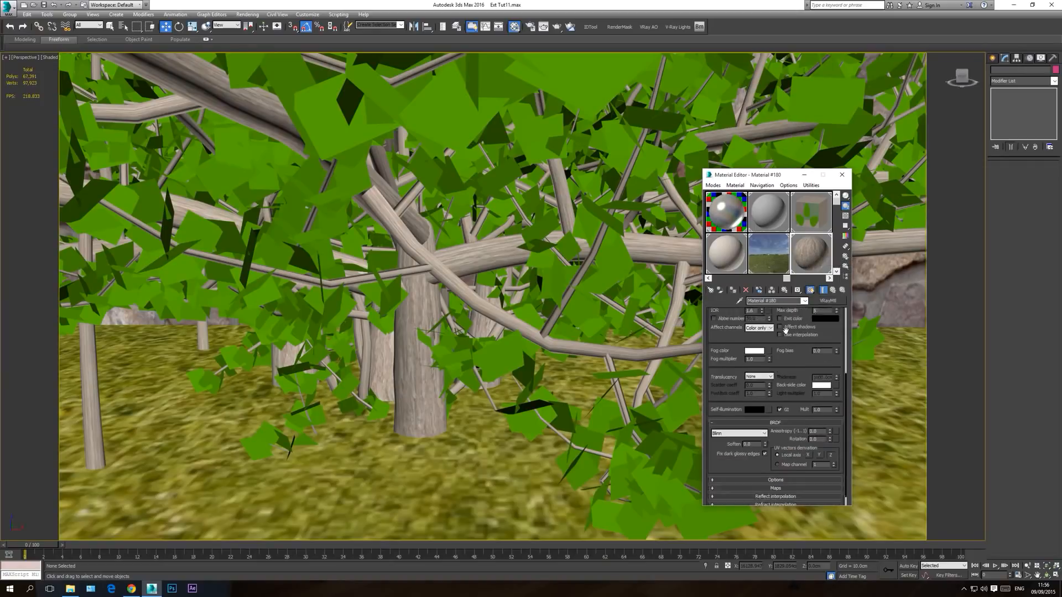
{"action": "left_click", "coordinate": [775, 477]}
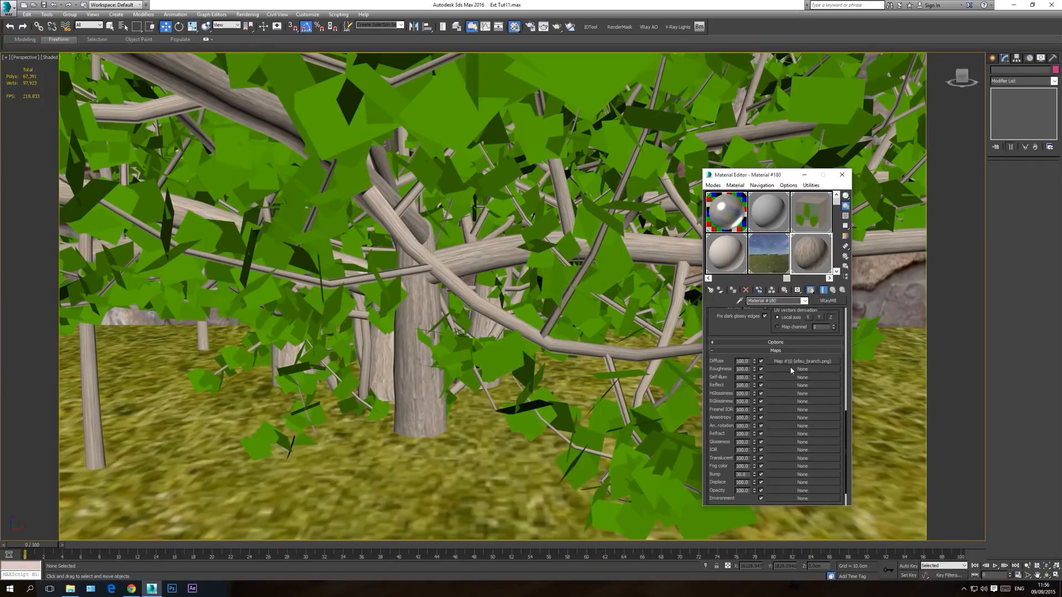
{"action": "left_click_drag", "start_coordinate": [795, 362], "coordinate": [788, 476]}
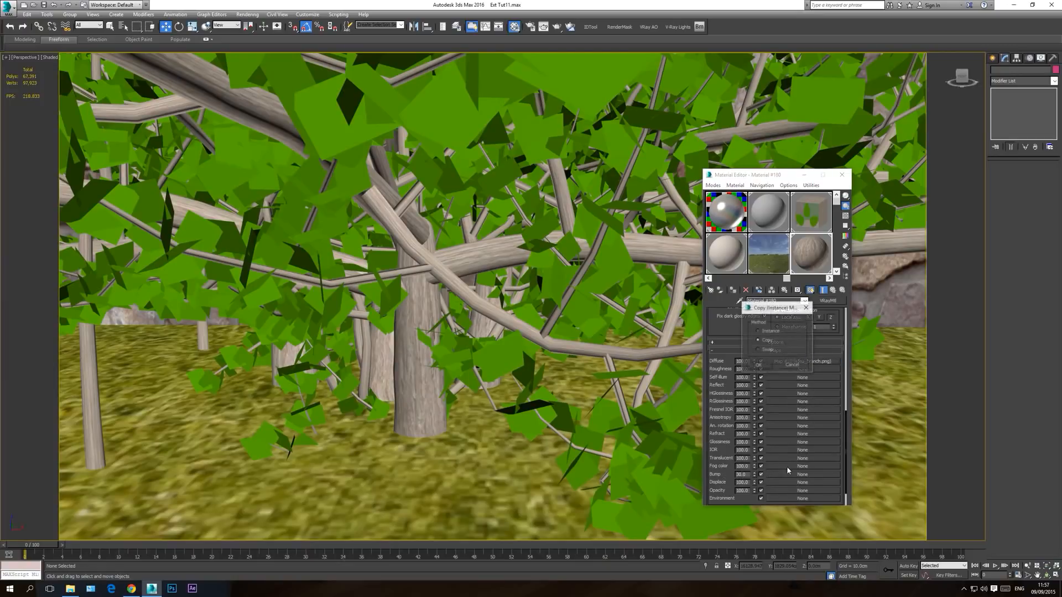
{"action": "left_click", "coordinate": [759, 365]}
{"action": "double_click", "coordinate": [811, 253]}
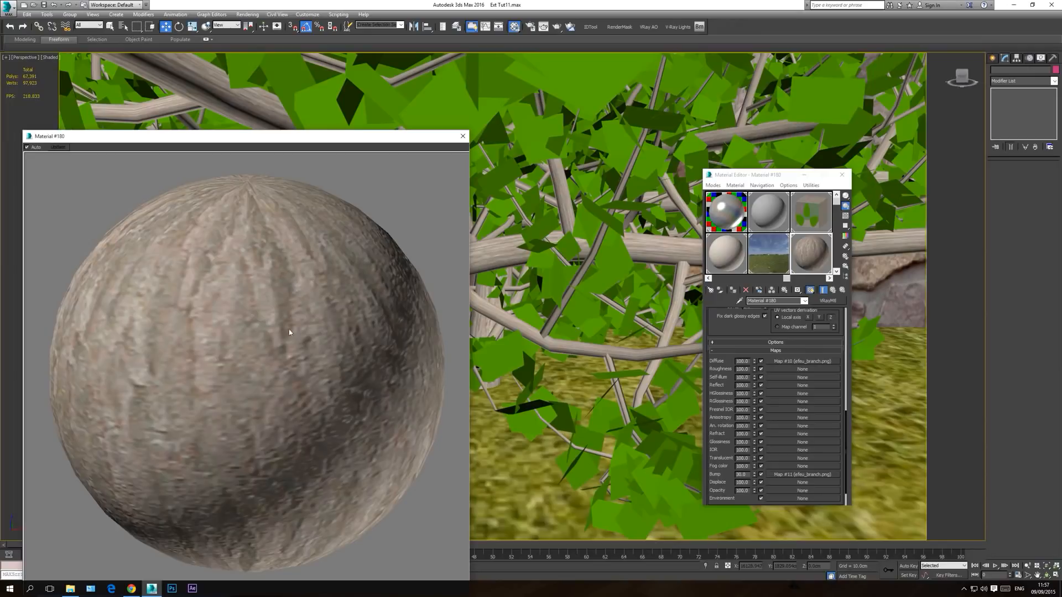
{"action": "left_click", "coordinate": [463, 137]}
{"action": "left_click", "coordinate": [801, 301]}
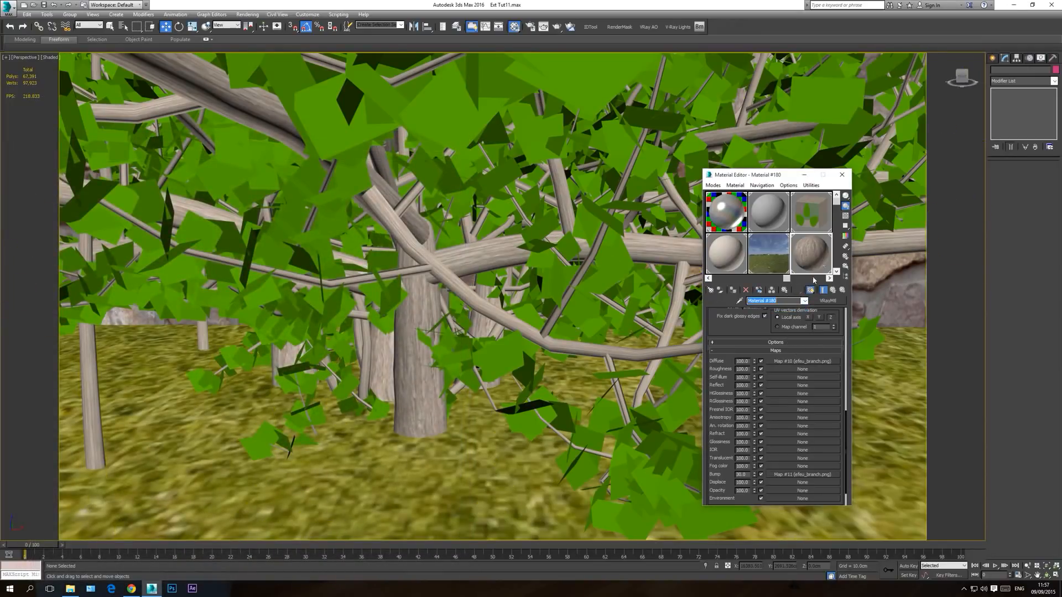
Step: Replace BasicBanyan's Leaves sub-material with a VRayMtl and switch its sample preview to a sphere
{"action": "left_click", "coordinate": [814, 218]}
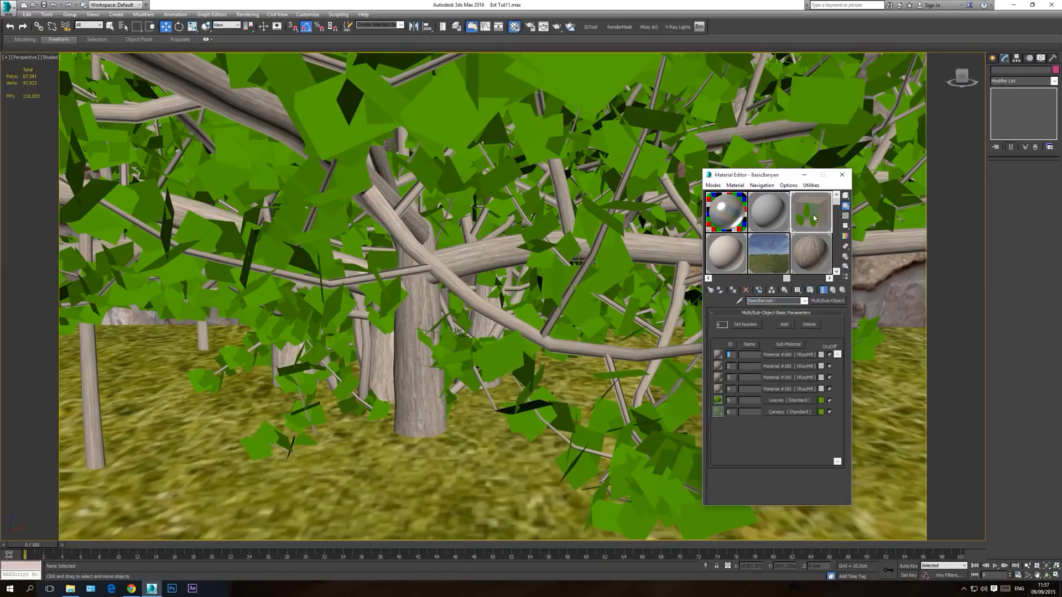
{"action": "left_click", "coordinate": [780, 401]}
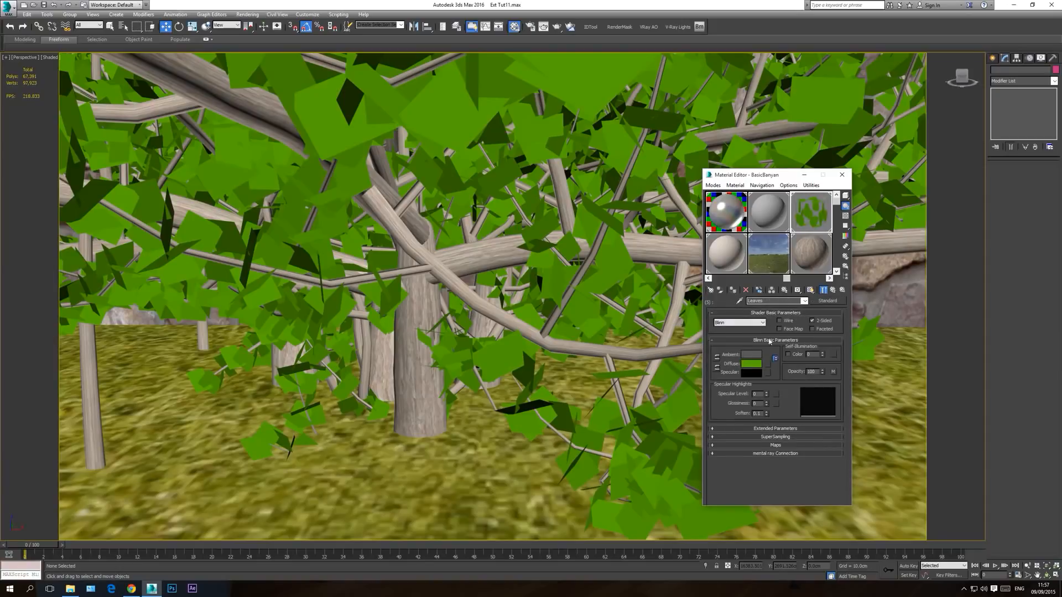
{"action": "left_click", "coordinate": [827, 301]}
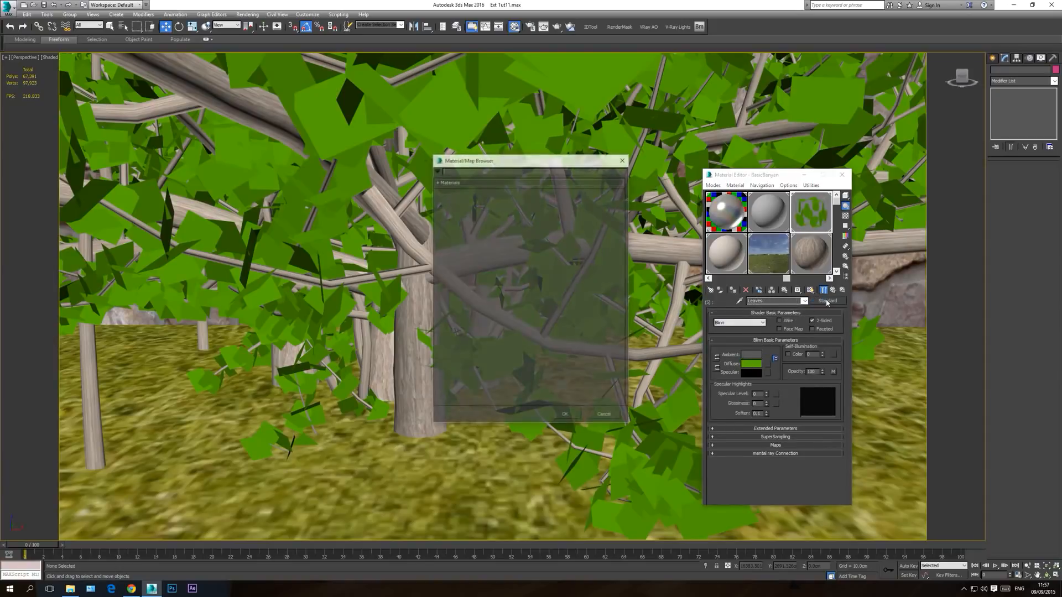
{"action": "left_click", "coordinate": [453, 202]}
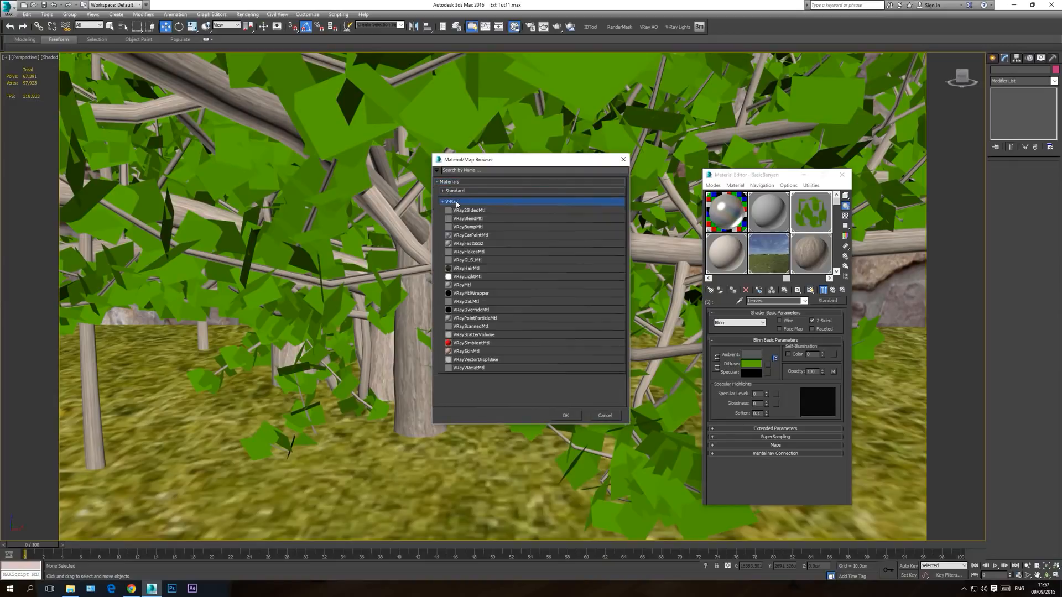
{"action": "double_click", "coordinate": [469, 285]}
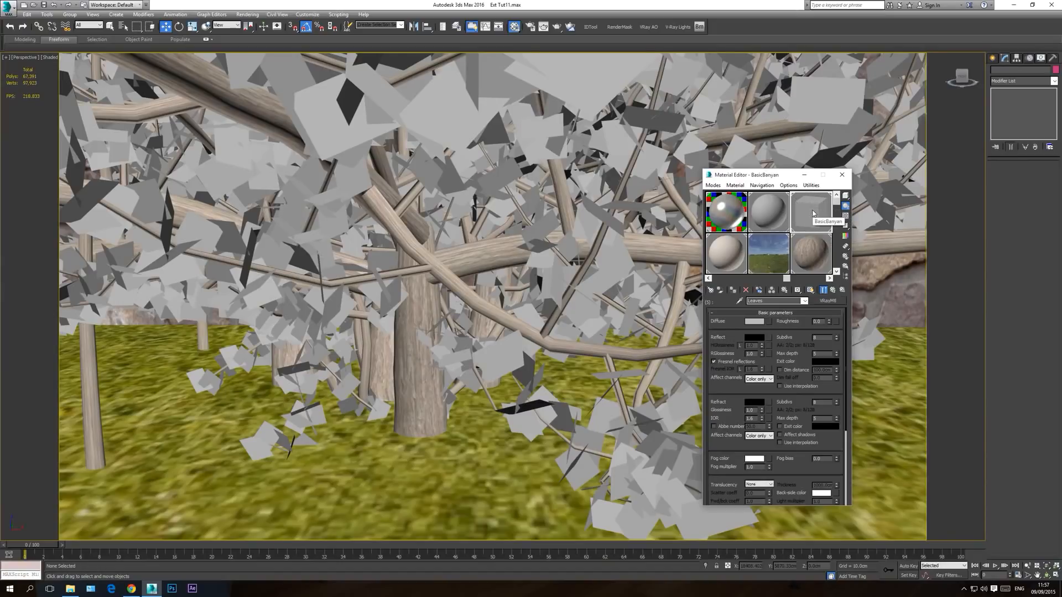
{"action": "left_click", "coordinate": [845, 197]}
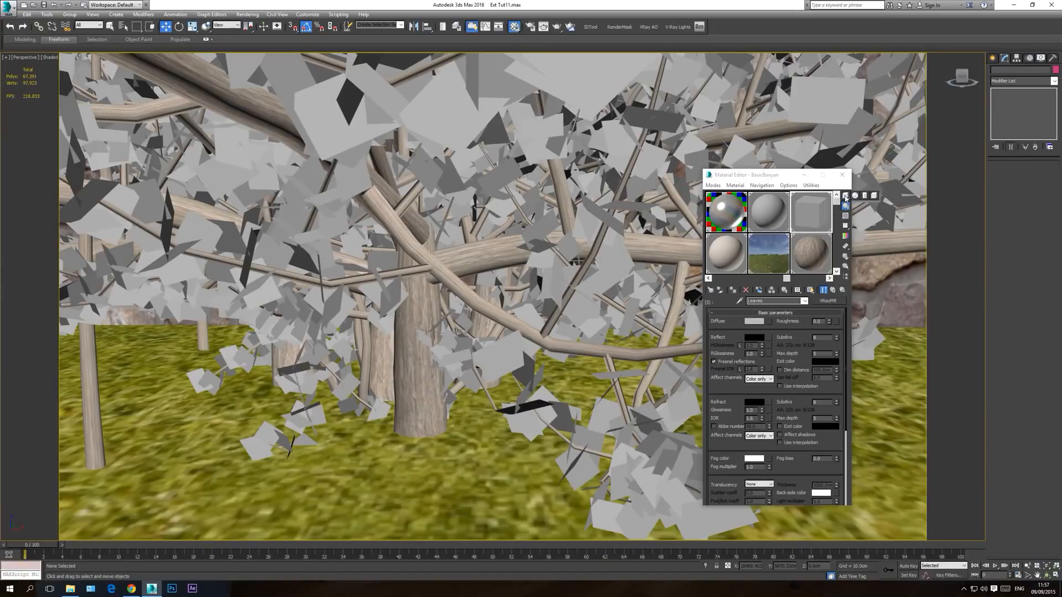
{"action": "left_click", "coordinate": [855, 195]}
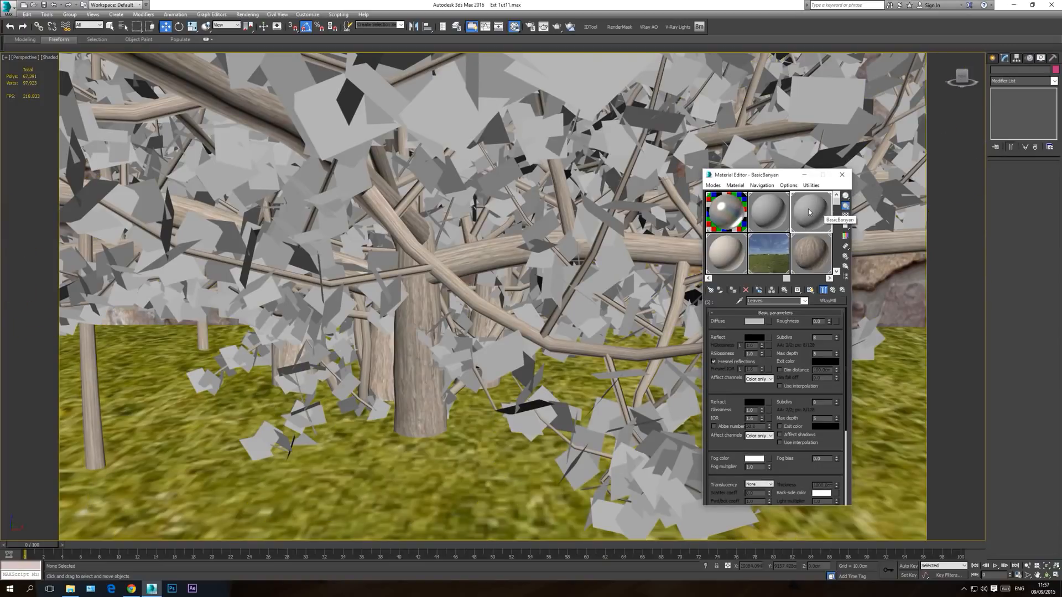
Step: Load efeu1.png as the Leaves material's diffuse bitmap, shown shaded in the viewport, and return to the Leaves material
{"action": "left_click", "coordinate": [769, 321]}
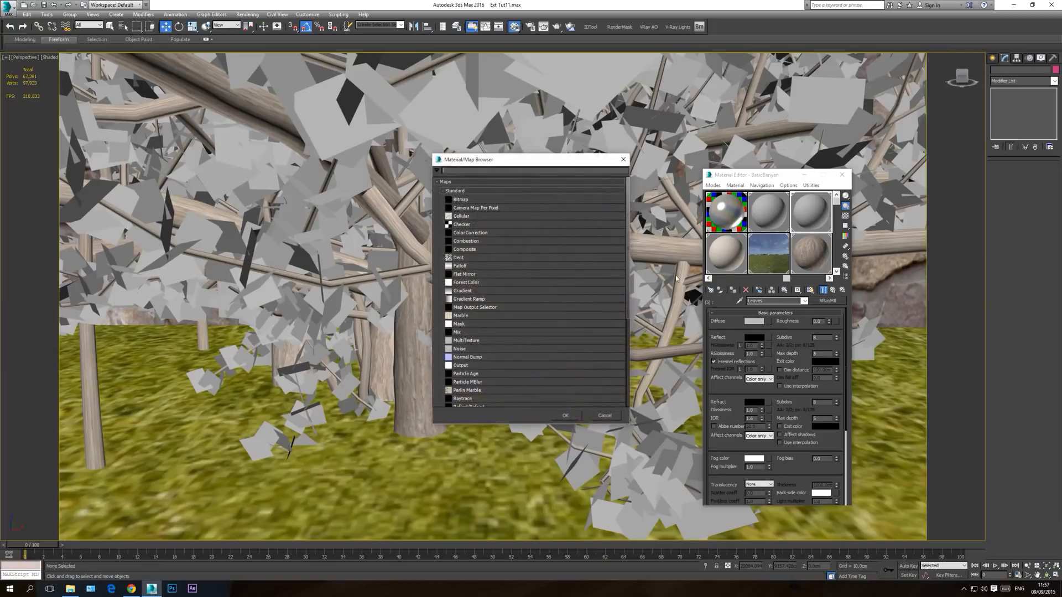
{"action": "double_click", "coordinate": [460, 200]}
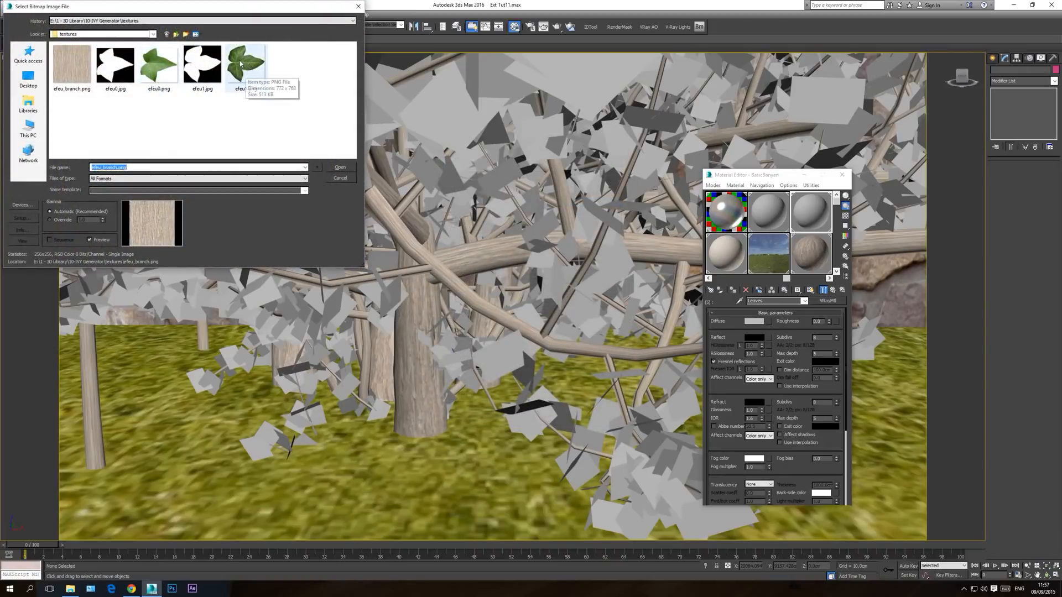
{"action": "double_click", "coordinate": [251, 69]}
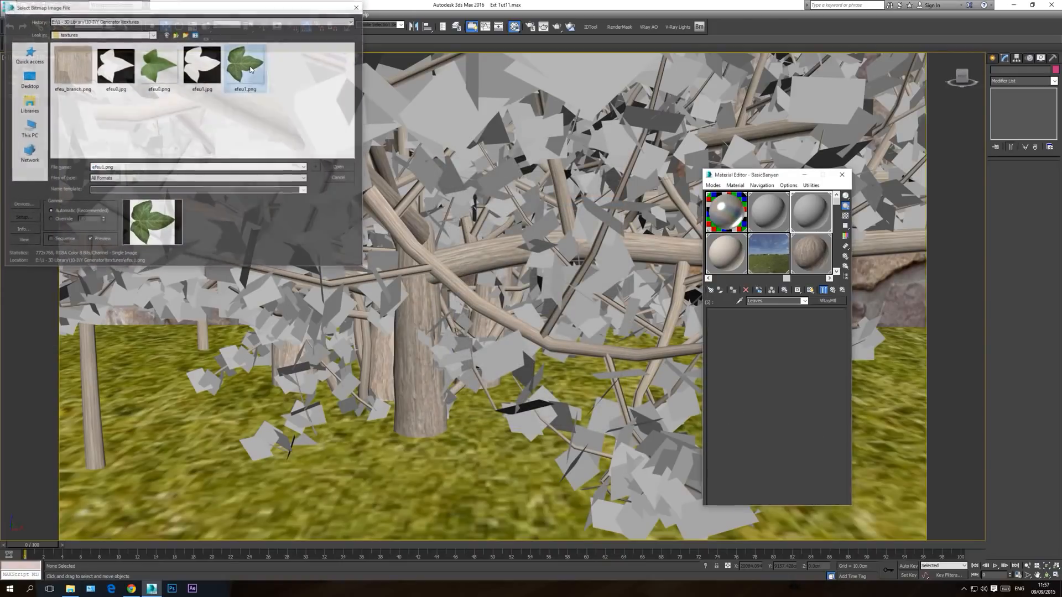
{"action": "left_click", "coordinate": [809, 290]}
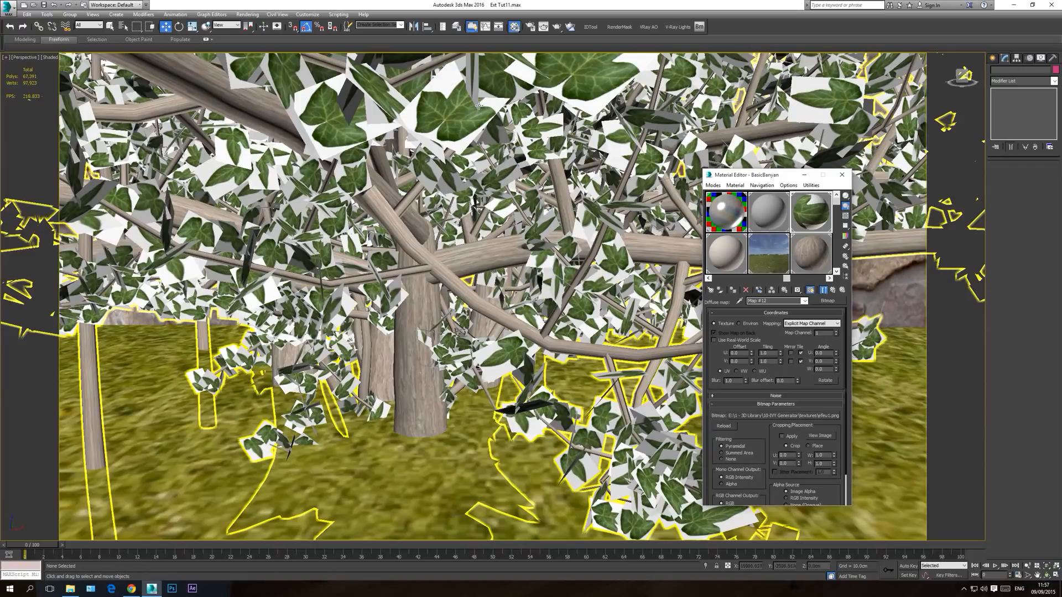
{"action": "double_click", "coordinate": [818, 210]}
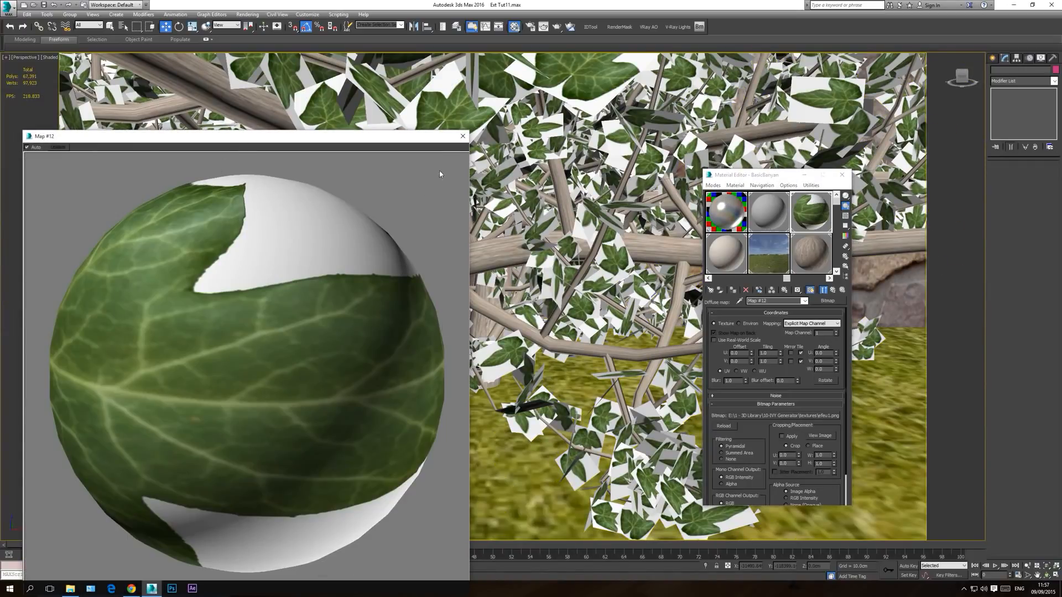
{"action": "left_click", "coordinate": [463, 136]}
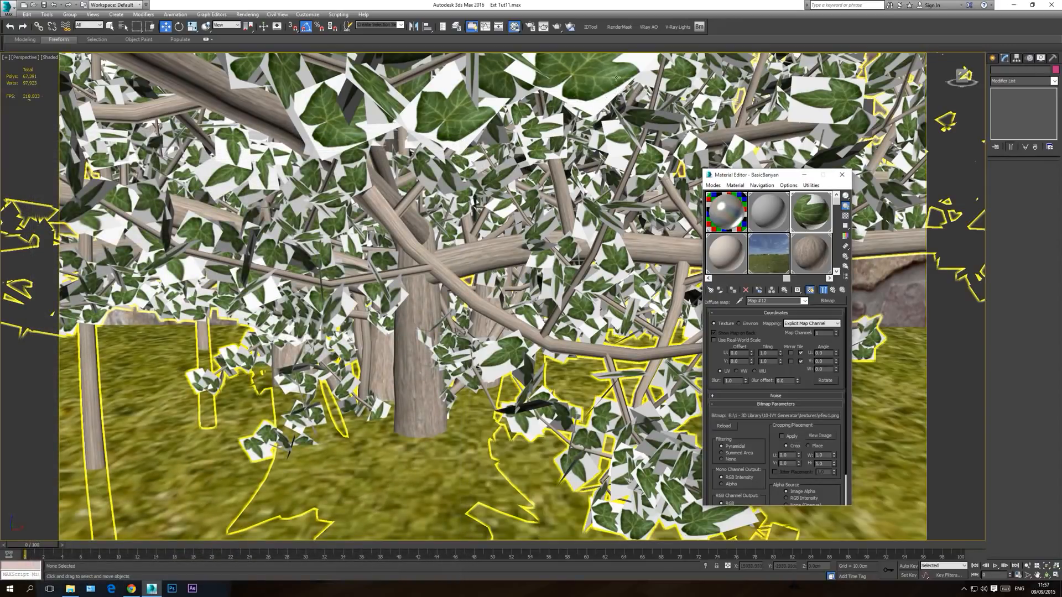
{"action": "left_click", "coordinate": [805, 301]}
{"action": "left_click", "coordinate": [786, 314]}
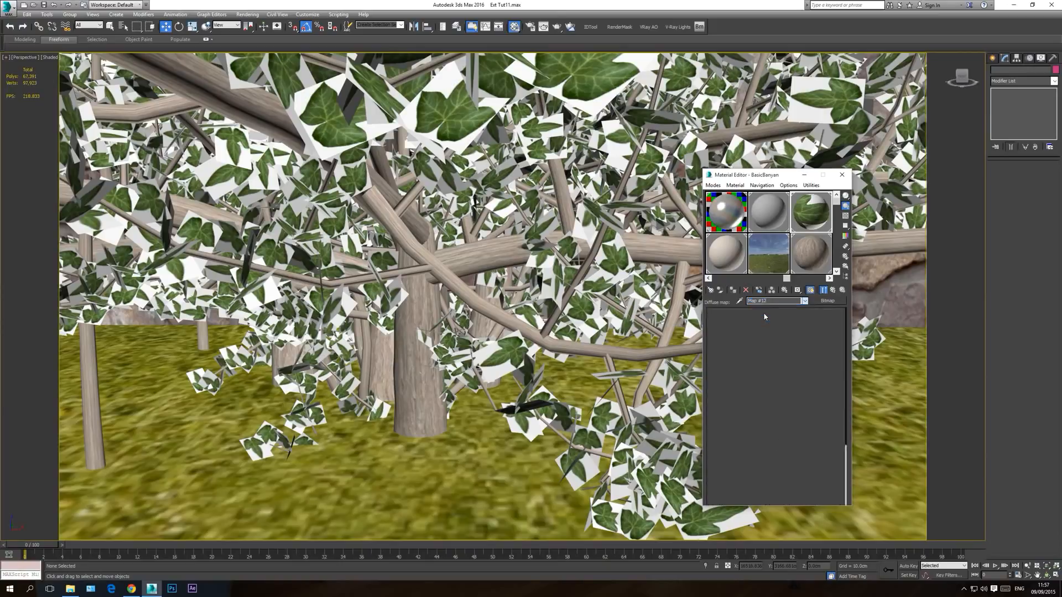
Step: Load efeu1.jpg as the Leaves material's opacity bitmap and preview the leaf cutout enlarged
{"action": "scroll", "coordinate": [803, 470], "scroll_direction": "down", "scroll_amount": 5}
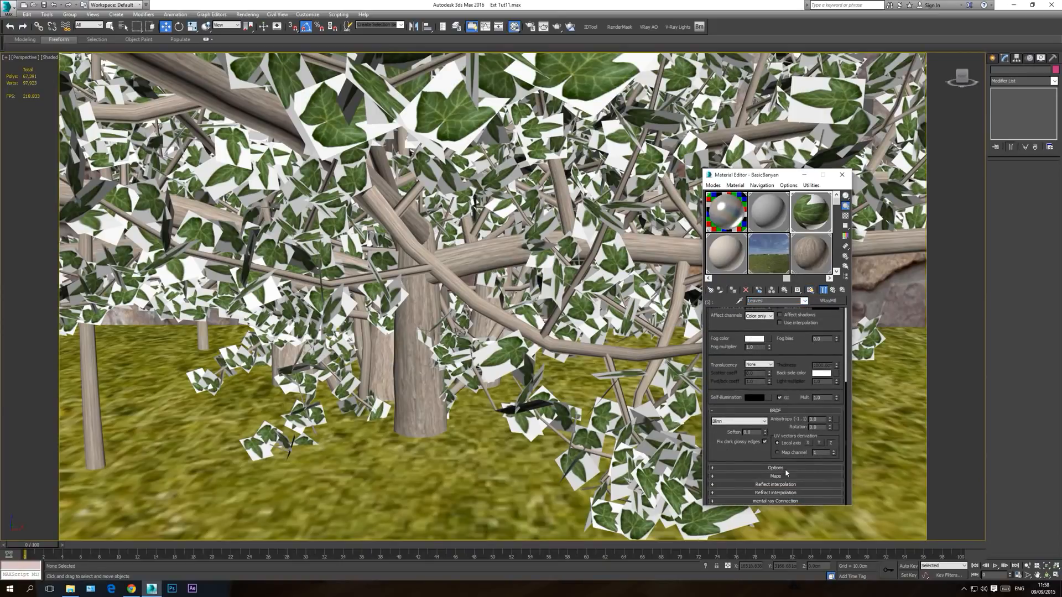
{"action": "left_click", "coordinate": [778, 476]}
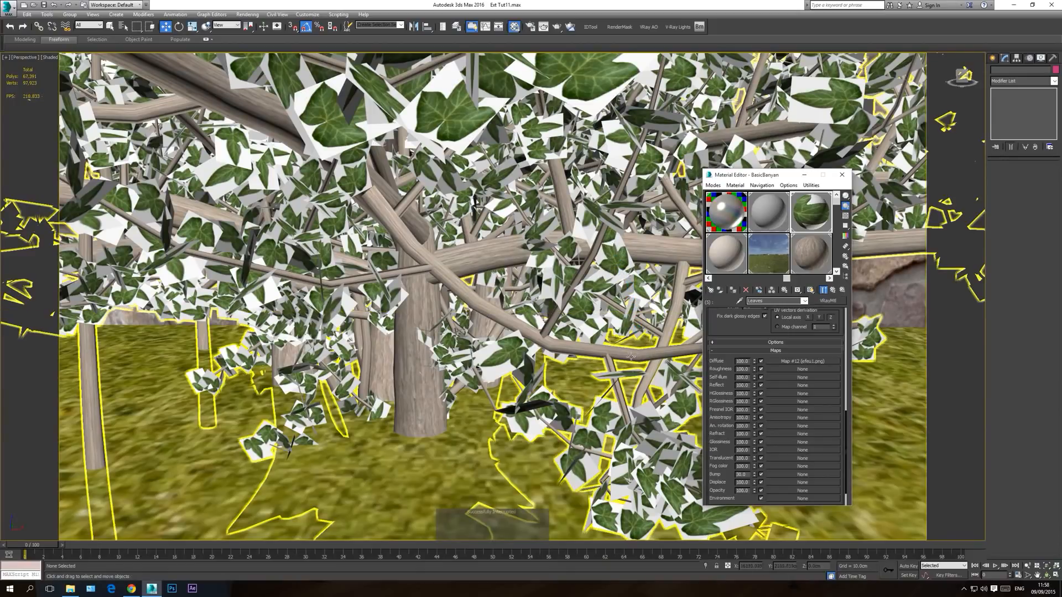
{"action": "left_click", "coordinate": [795, 493]}
{"action": "double_click", "coordinate": [474, 200]}
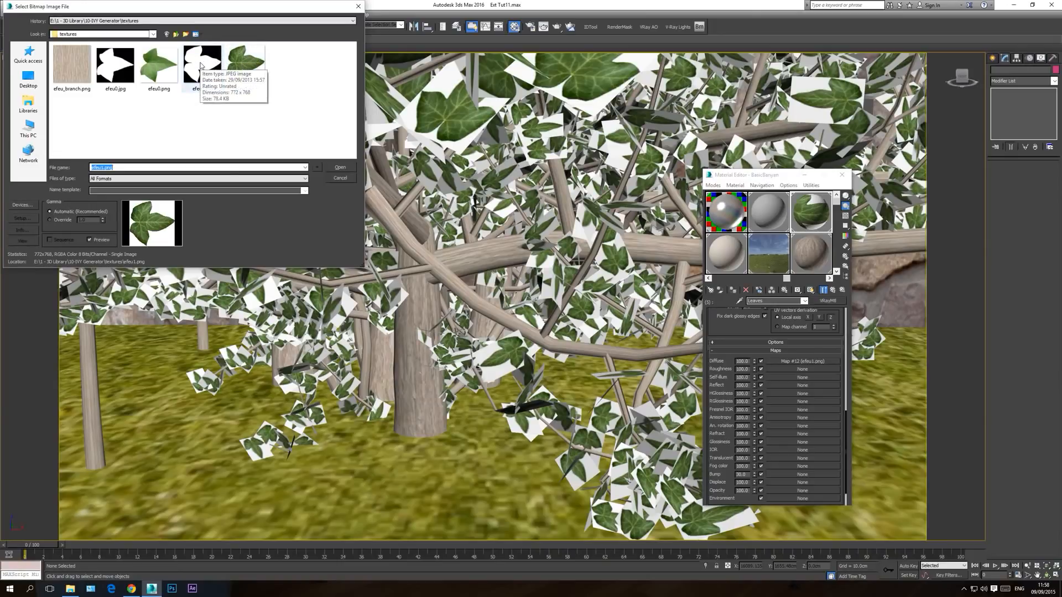
{"action": "double_click", "coordinate": [203, 66]}
{"action": "double_click", "coordinate": [810, 221]}
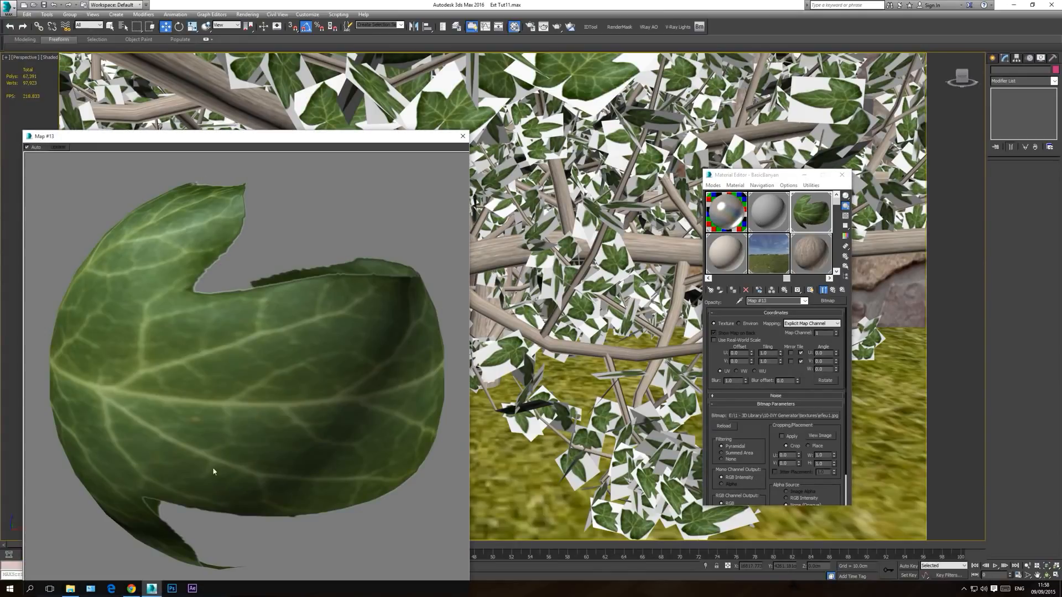
{"action": "left_click", "coordinate": [463, 136]}
Step: Return to the Leaves material and display it shaded in the viewport on the whole bush
{"action": "left_click", "coordinate": [804, 301]}
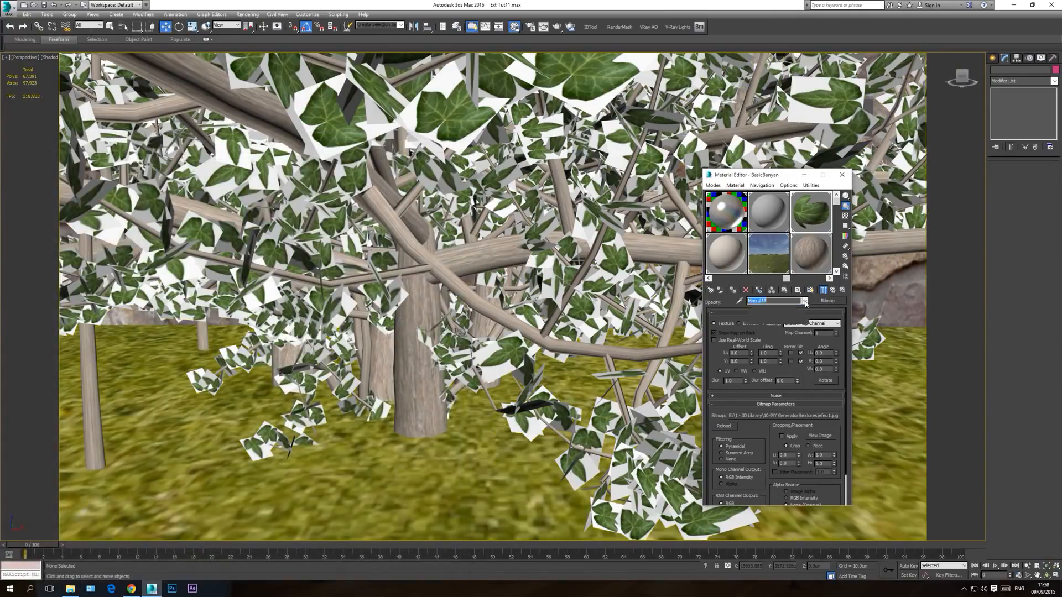
{"action": "left_click", "coordinate": [791, 314]}
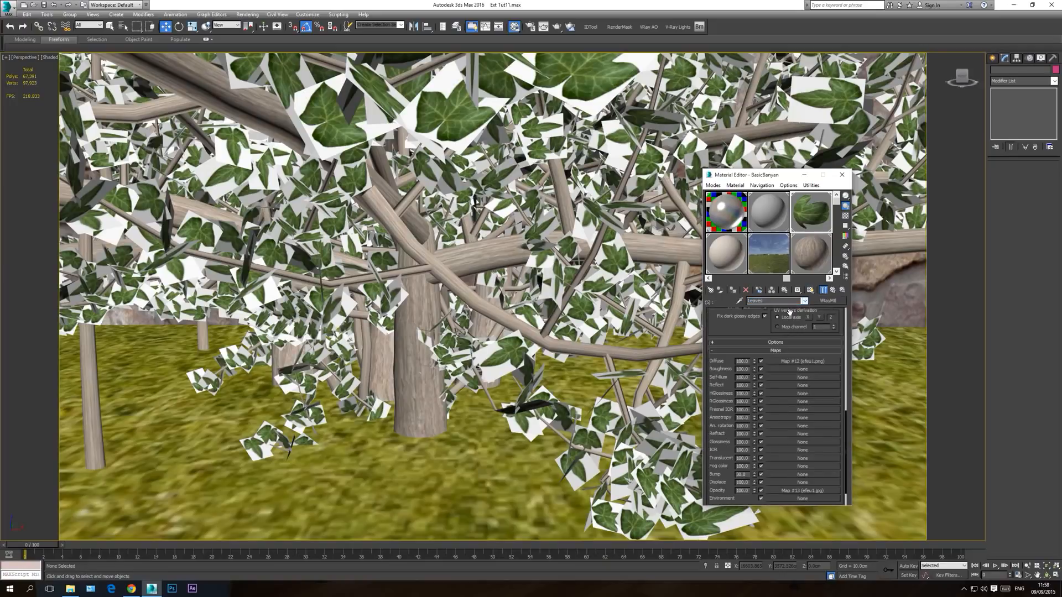
{"action": "left_click", "coordinate": [811, 290]}
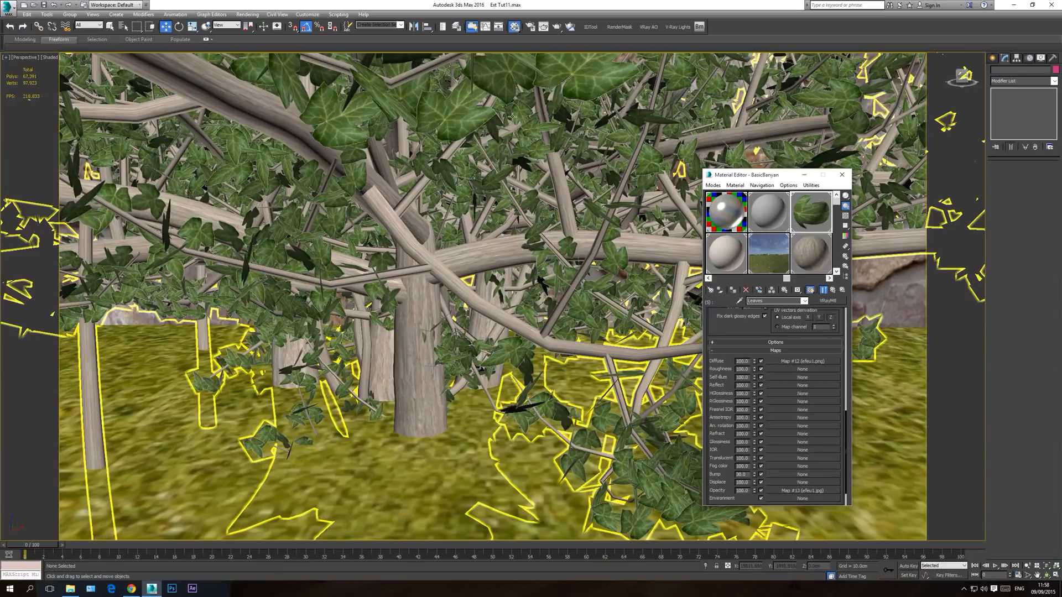
{"action": "scroll", "coordinate": [514, 166], "scroll_direction": "down", "scroll_amount": 5}
{"action": "scroll", "coordinate": [523, 192], "scroll_direction": "down", "scroll_amount": 4}
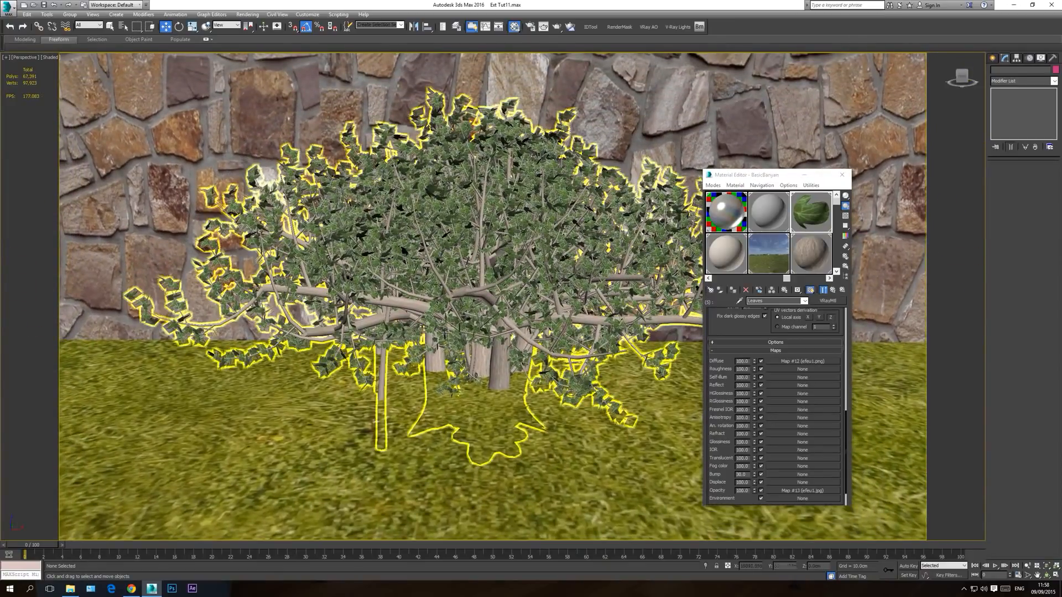
Step: Instance the Leaves VRayMtl into BasicBanyan's Canopy sub-material and close the Material Editor
{"action": "left_click", "coordinate": [804, 301]}
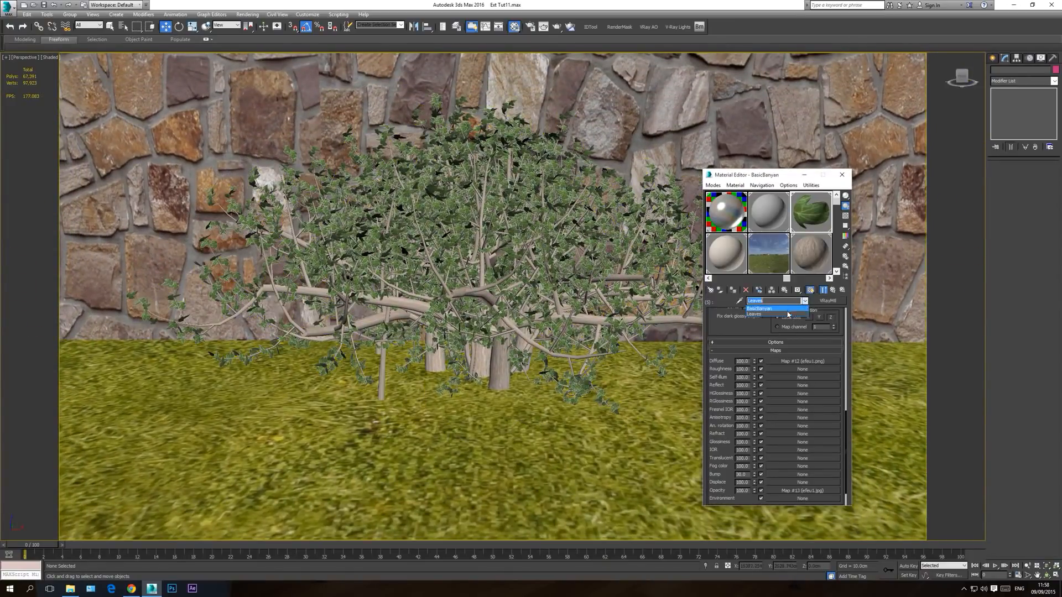
{"action": "left_click", "coordinate": [793, 310]}
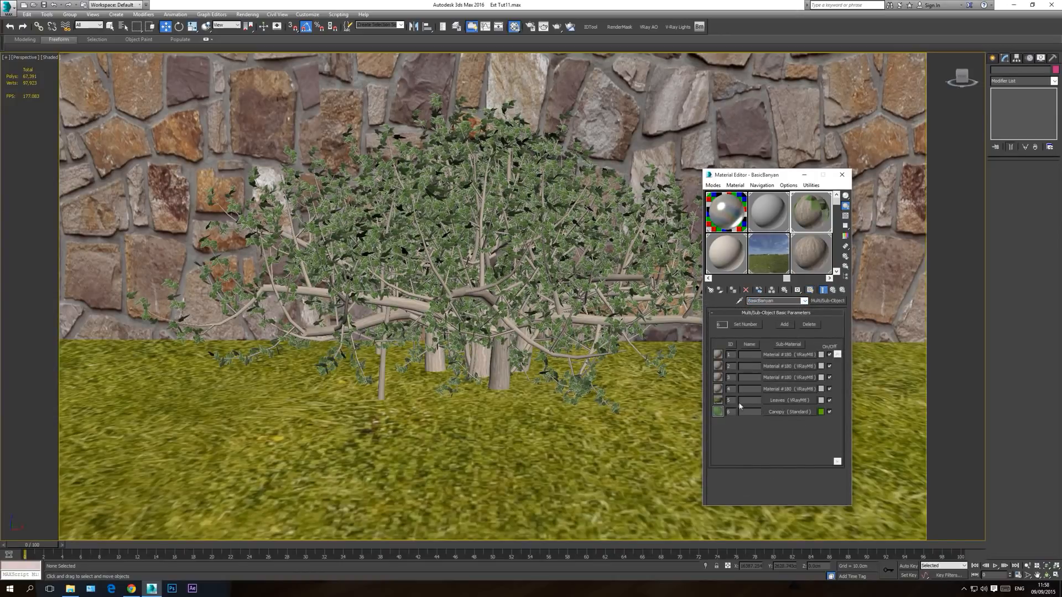
{"action": "left_click", "coordinate": [786, 412]}
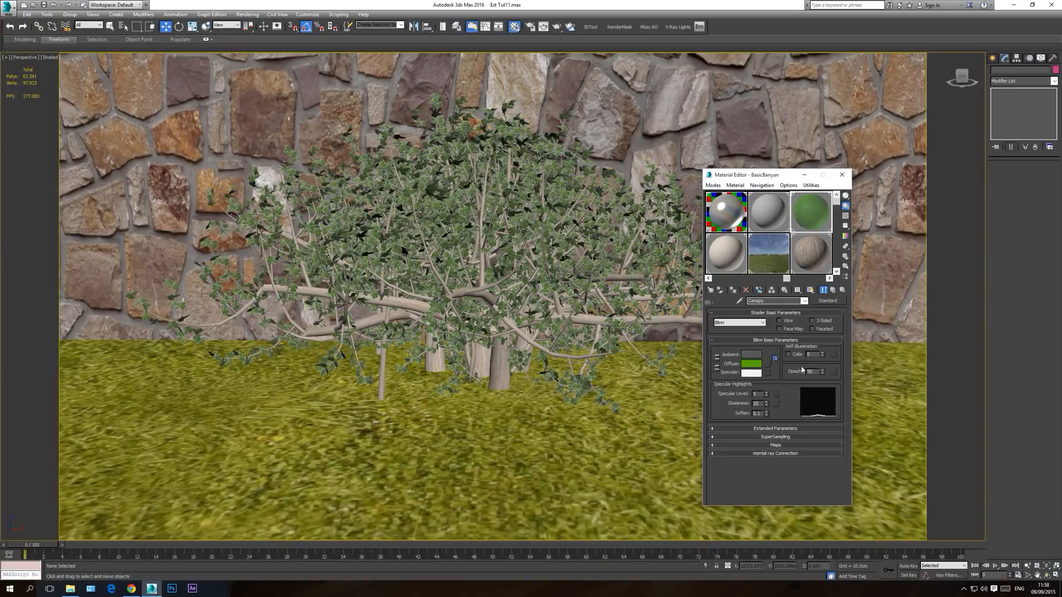
{"action": "left_click", "coordinate": [804, 301]}
{"action": "left_click", "coordinate": [769, 309]}
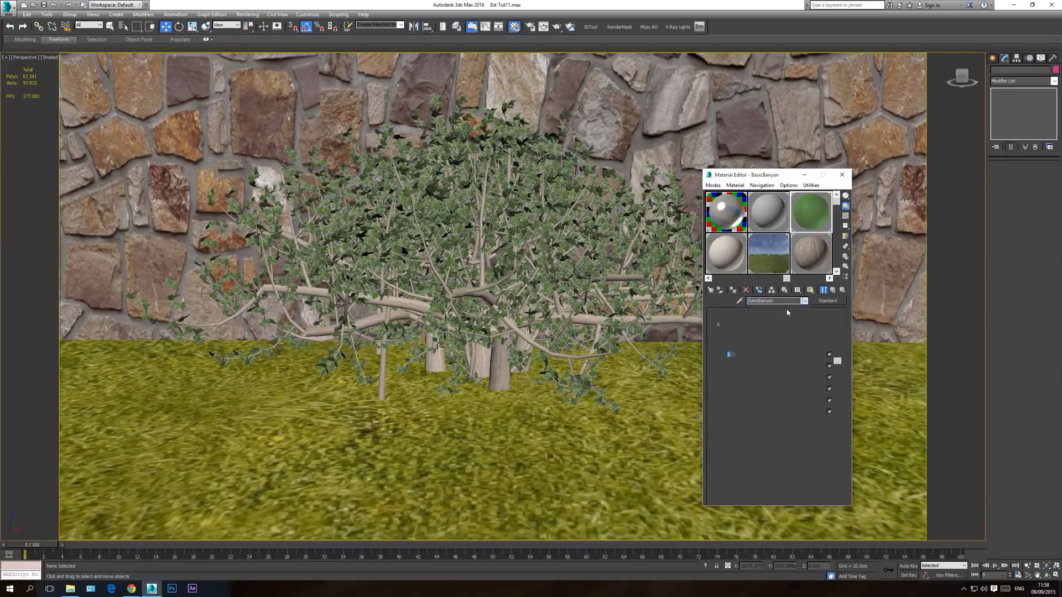
{"action": "left_click_drag", "start_coordinate": [784, 403], "coordinate": [789, 413]}
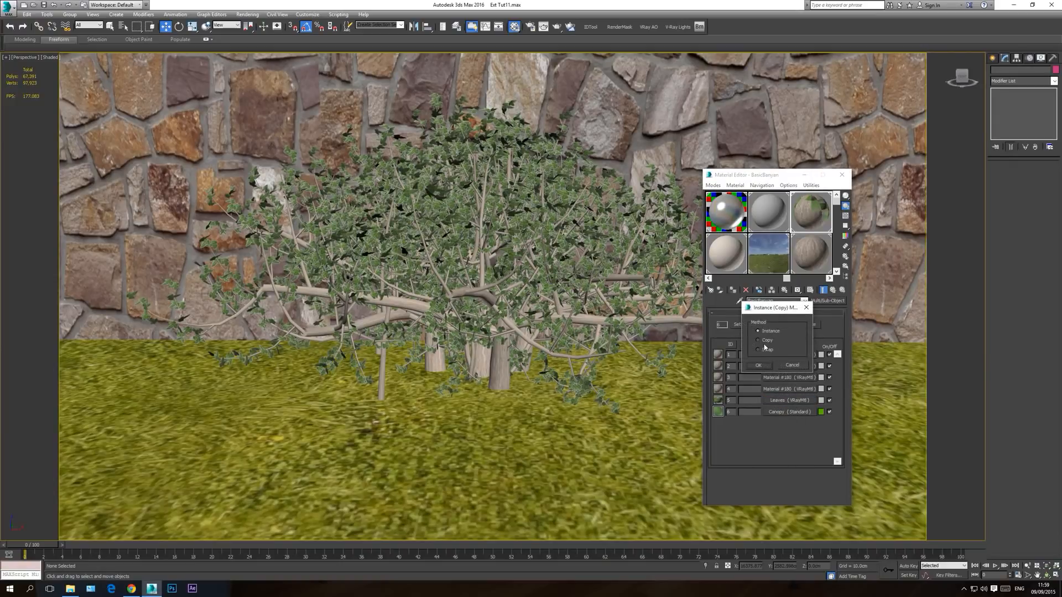
{"action": "left_click", "coordinate": [758, 365]}
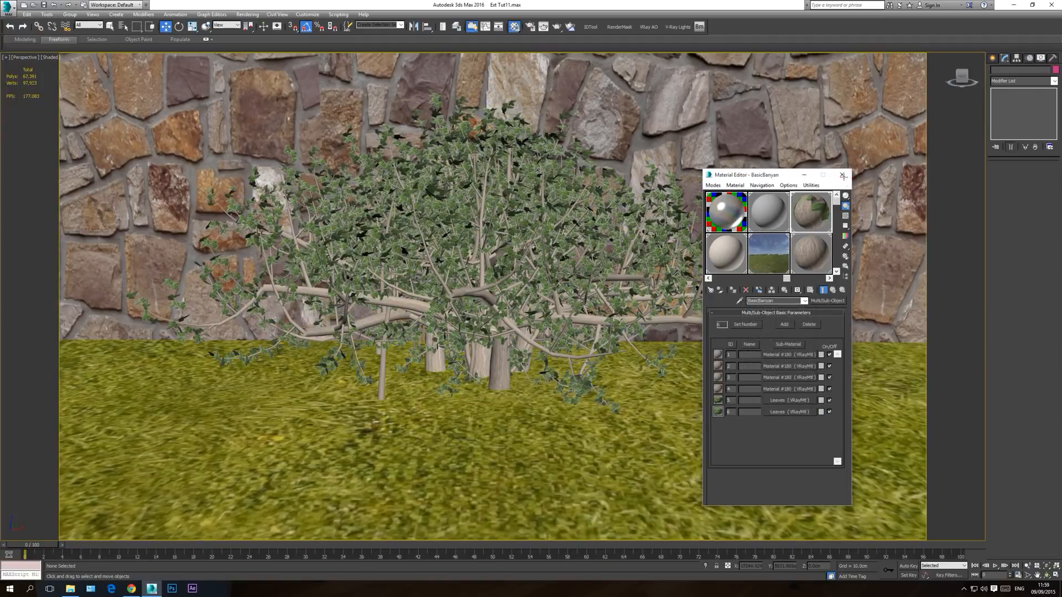
{"action": "left_click", "coordinate": [842, 175]}
Step: Clone the bush in the top view as five instances spaced side by side along the stone wall
{"action": "scroll", "coordinate": [551, 295], "scroll_direction": "up", "scroll_amount": 5}
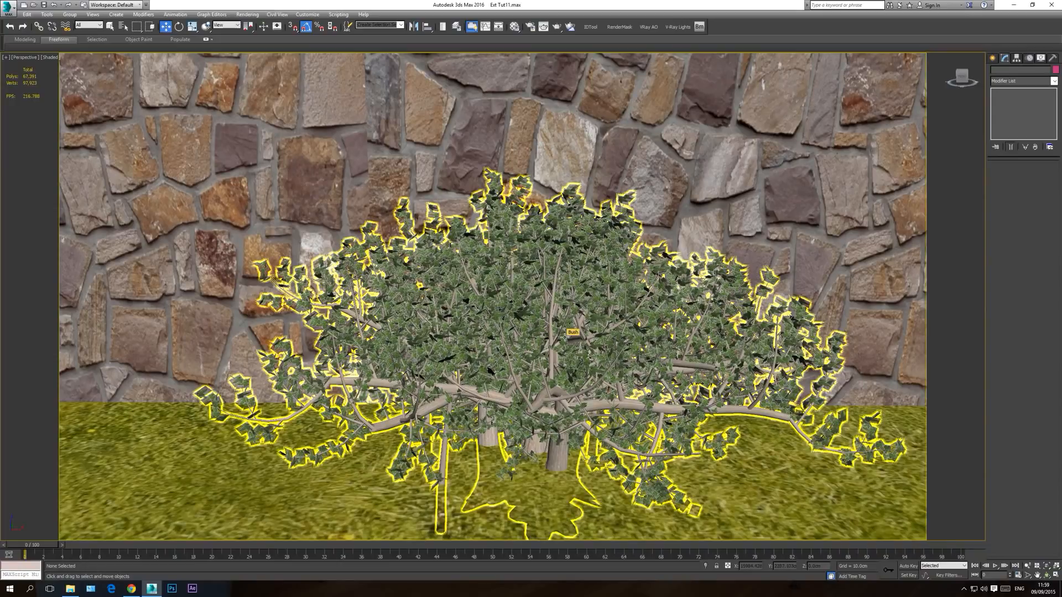
{"action": "key", "text": "t"}
{"action": "scroll", "coordinate": [364, 284], "scroll_direction": "down", "scroll_amount": 3}
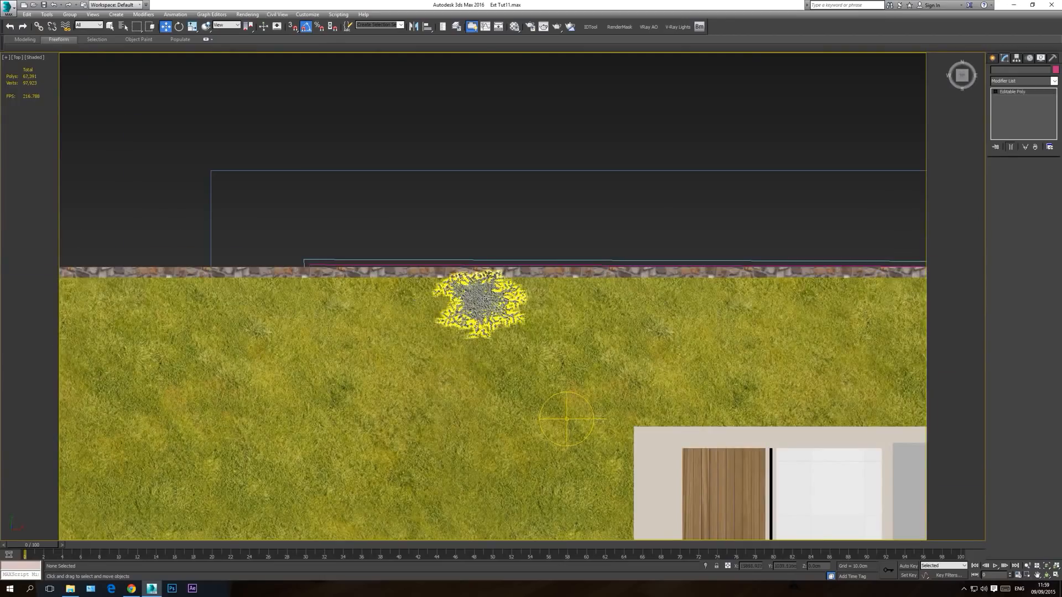
{"action": "left_click", "coordinate": [473, 280]}
{"action": "scroll", "coordinate": [470, 271], "scroll_direction": "up", "scroll_amount": 3}
{"action": "mouse_move", "coordinate": [515, 329]}
{"action": "left_mouse_down", "text": "shift"}
{"action": "mouse_move", "coordinate": [346, 333]}
{"action": "mouse_move", "coordinate": [400, 337]}
{"action": "left_mouse_up", "text": "shift"}
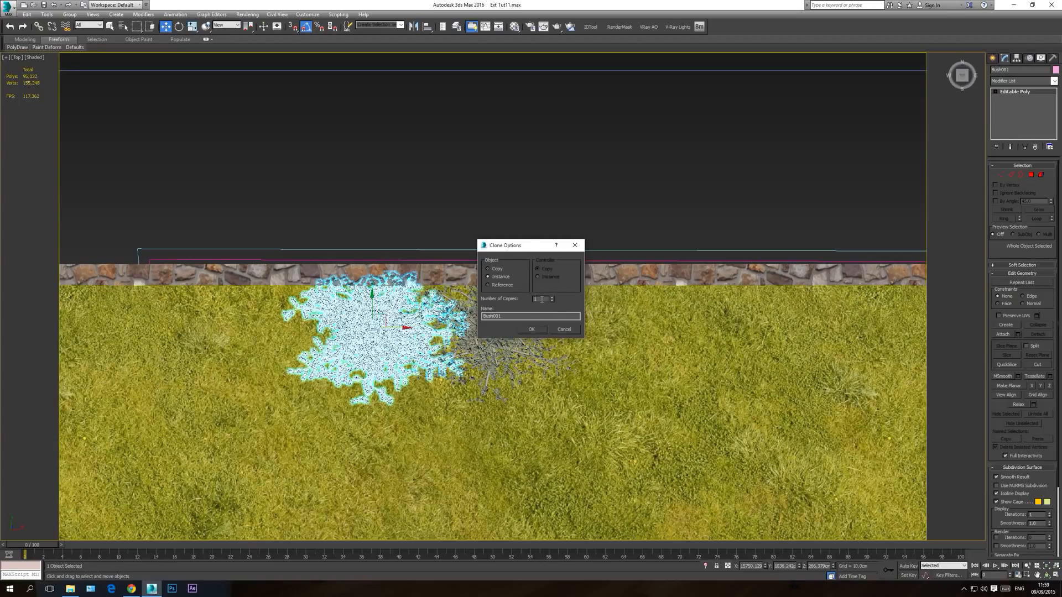
{"action": "left_click", "coordinate": [532, 329]}
Step: Check the row through the camera and move the five bush copies along the wall to the house side of the original bush
{"action": "scroll", "coordinate": [542, 376], "scroll_direction": "down", "scroll_amount": 6}
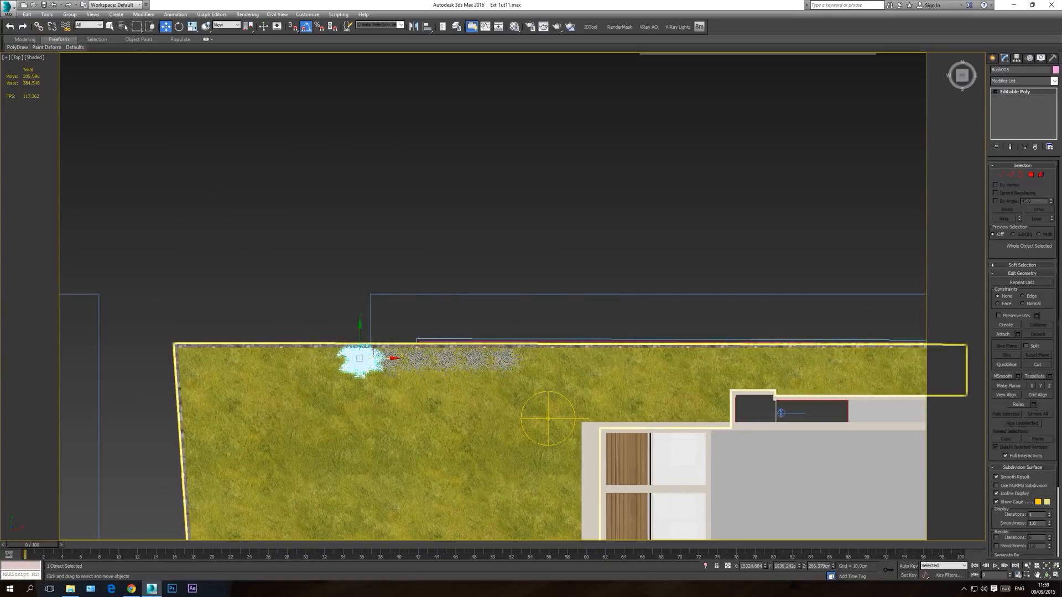
{"action": "key", "text": "c"}
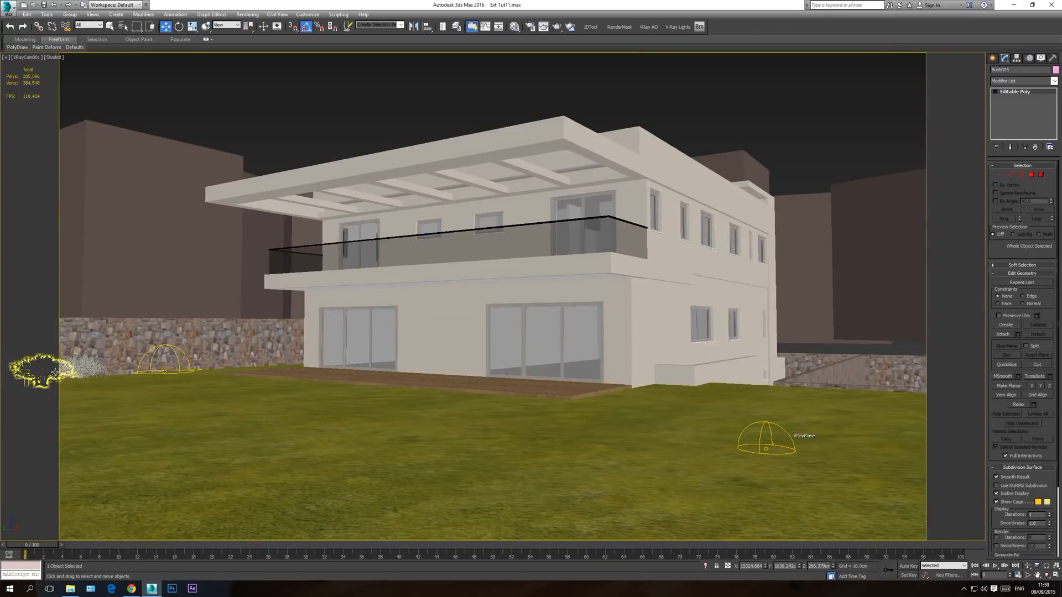
{"action": "key", "text": "t"}
{"action": "scroll", "coordinate": [637, 334], "scroll_direction": "down", "scroll_amount": 4}
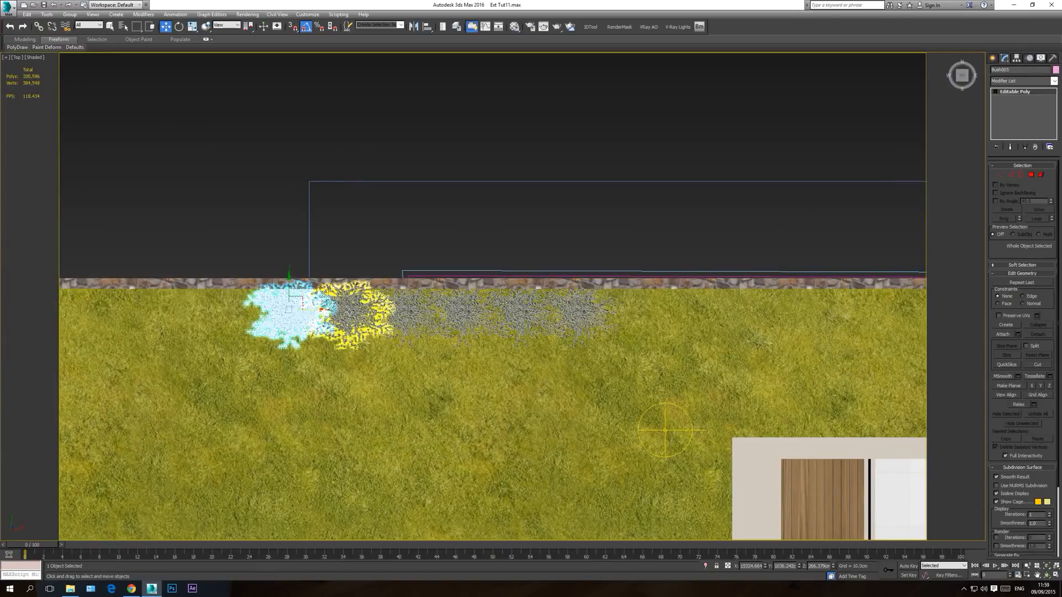
{"action": "left_click", "coordinate": [351, 306], "text": "ctrl"}
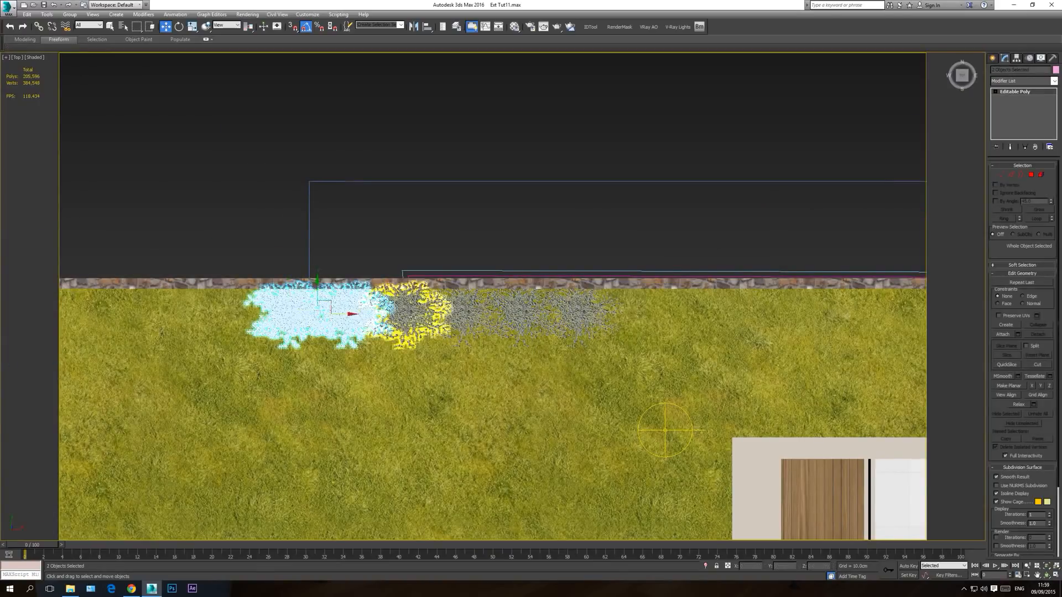
{"action": "left_click", "coordinate": [380, 314], "text": "ctrl"}
{"action": "left_click", "coordinate": [468, 316], "text": "ctrl"}
{"action": "left_click", "coordinate": [532, 315], "text": "ctrl"}
{"action": "left_click_drag", "start_coordinate": [428, 317], "coordinate": [769, 322]}
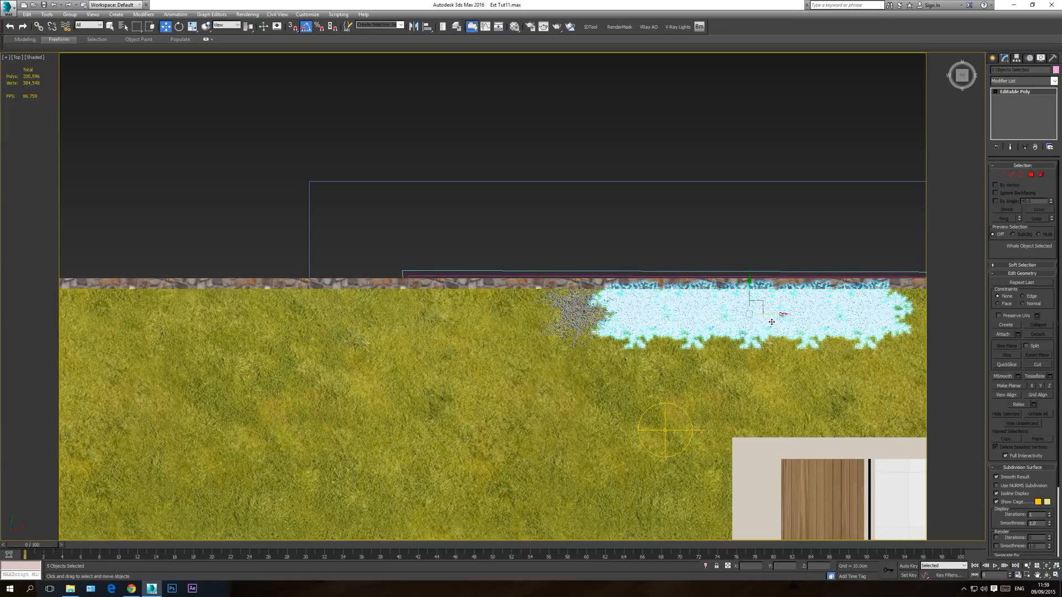
Step: Clone the five selected bushes further along the stone wall toward the house in the camera view
{"action": "key", "text": "c"}
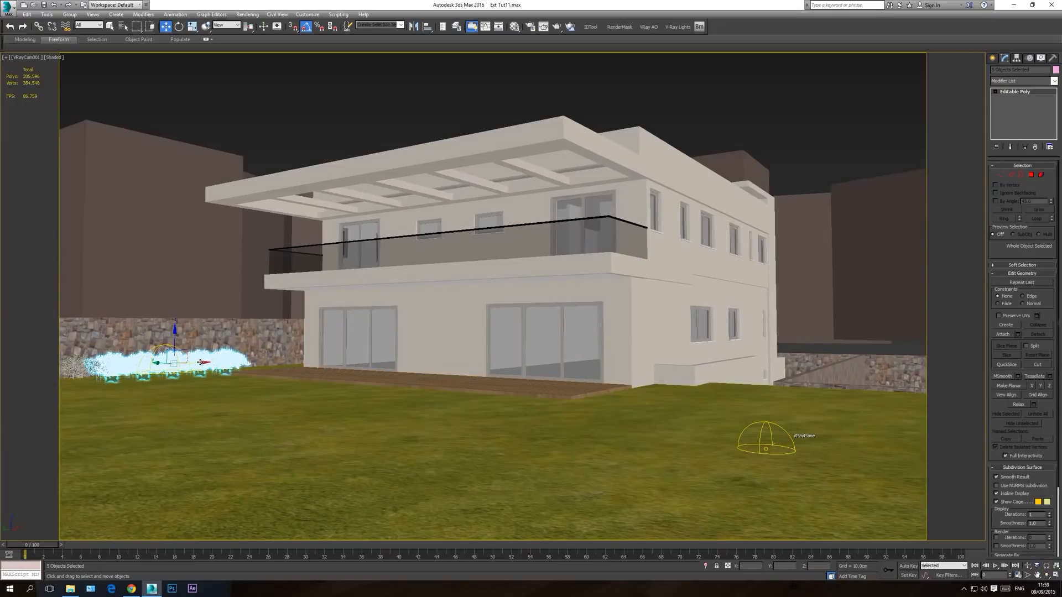
{"action": "mouse_move", "coordinate": [199, 363]}
{"action": "left_mouse_down", "text": "shift"}
{"action": "mouse_move", "coordinate": [352, 365]}
{"action": "mouse_move", "coordinate": [316, 375]}
{"action": "left_mouse_up", "text": "shift"}
{"action": "left_click", "coordinate": [549, 339]}
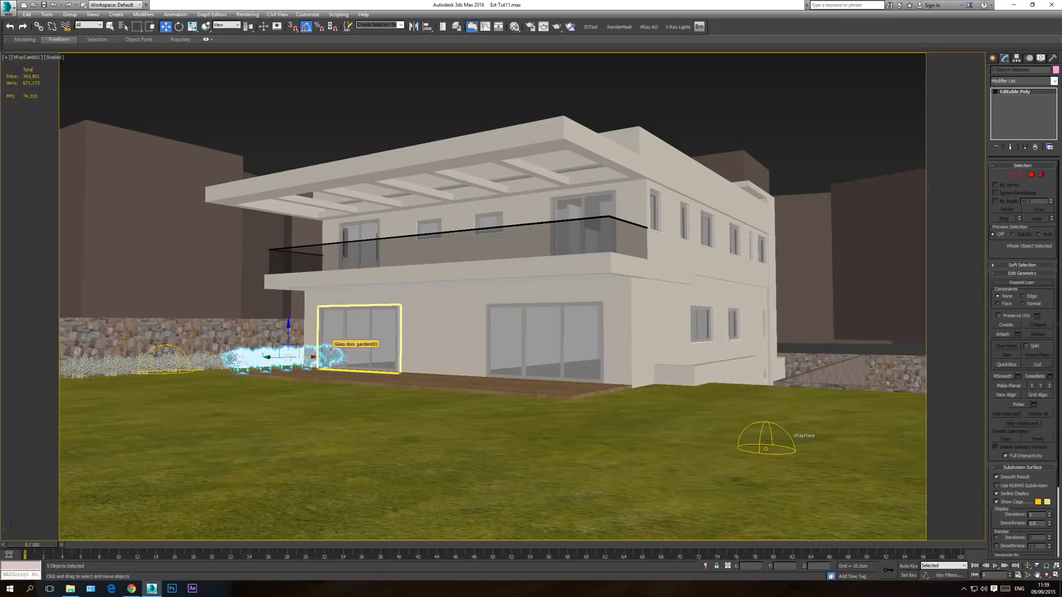
Step: Delete the last bush at the house end of the row, where the camera does not see it, and return to the camera view
{"action": "key", "text": "t"}
{"action": "middle_click_drag", "start_coordinate": [595, 317], "coordinate": [552, 327]}
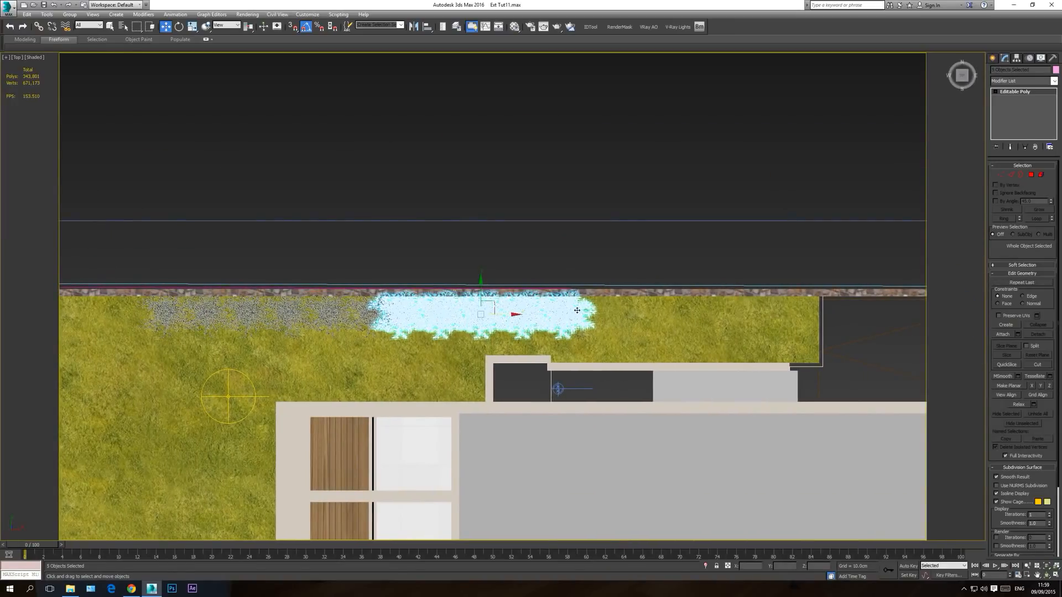
{"action": "key", "text": "Delete"}
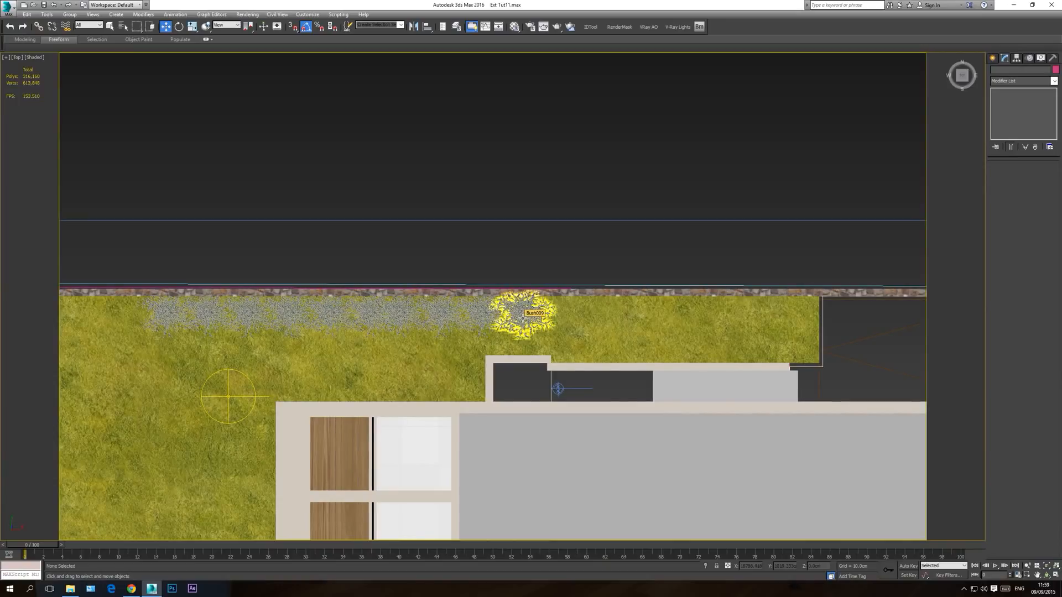
{"action": "key", "text": "c"}
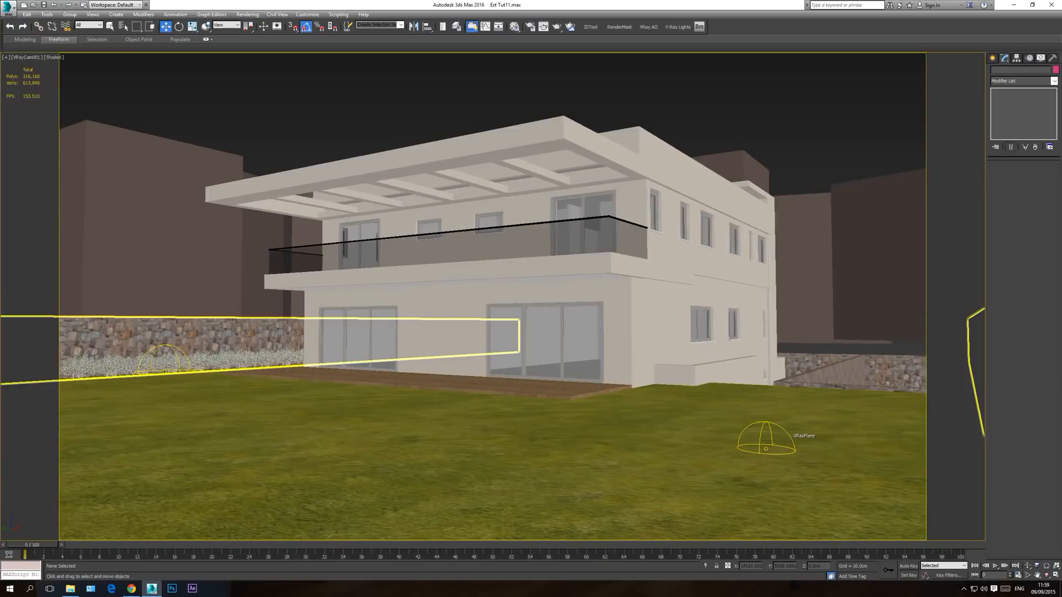
Step: Copy the bush at the house end of the row to the opposite, open-lawn end and close the calendar reminder
{"action": "key", "text": "t"}
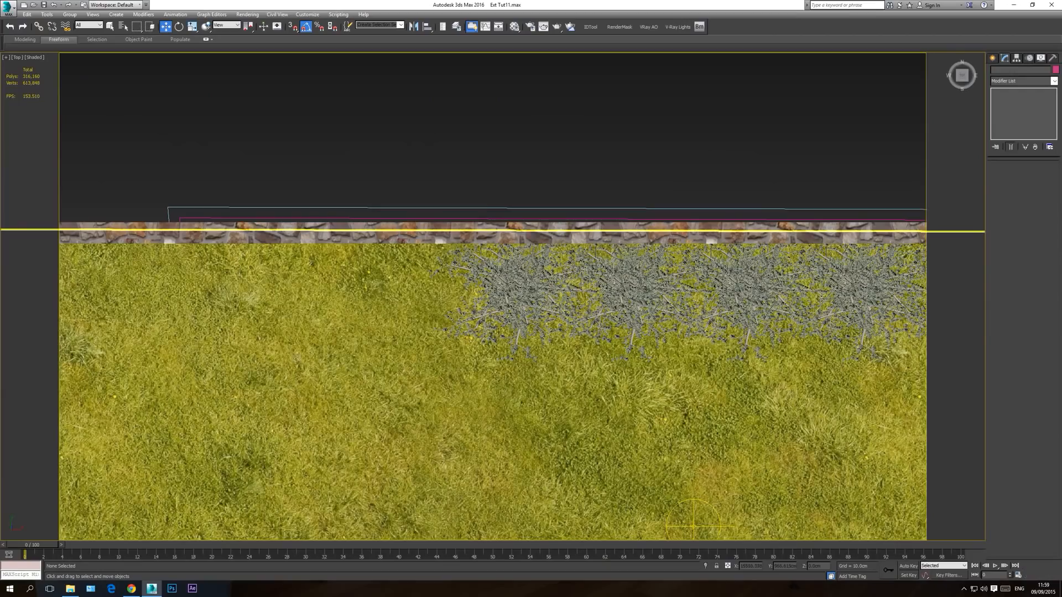
{"action": "middle_click_drag", "start_coordinate": [517, 289], "coordinate": [518, 333]}
{"action": "scroll", "coordinate": [548, 334], "scroll_direction": "down", "scroll_amount": 6}
{"action": "middle_click_drag", "start_coordinate": [602, 332], "coordinate": [491, 344]}
{"action": "left_click", "coordinate": [687, 343]}
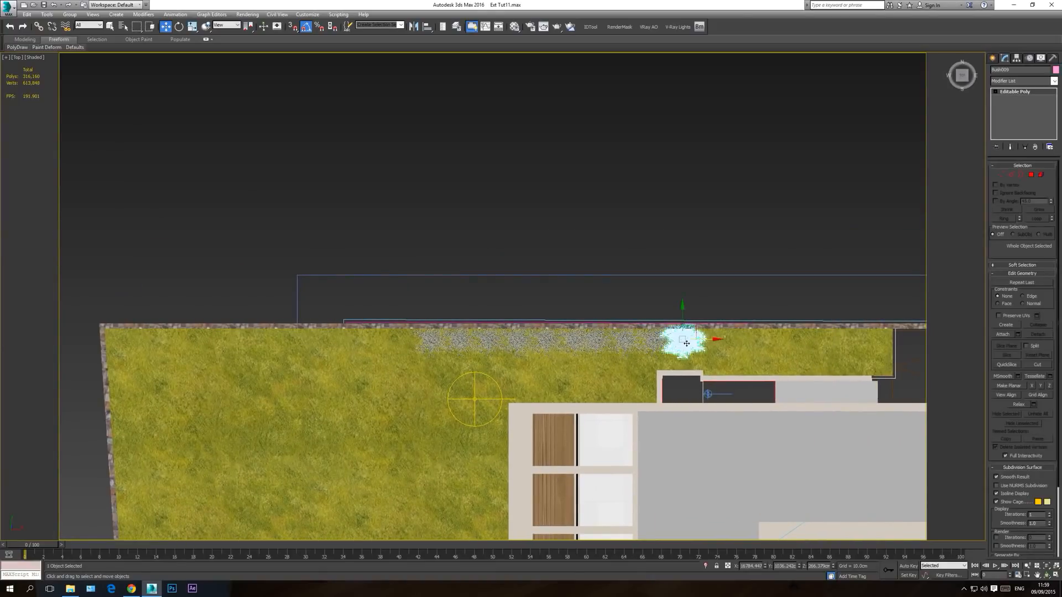
{"action": "mouse_move", "coordinate": [711, 339]}
{"action": "left_mouse_down", "text": "shift"}
{"action": "mouse_move", "coordinate": [419, 338]}
{"action": "mouse_move", "coordinate": [428, 339]}
{"action": "left_mouse_up", "text": "shift"}
{"action": "left_click", "coordinate": [534, 327]}
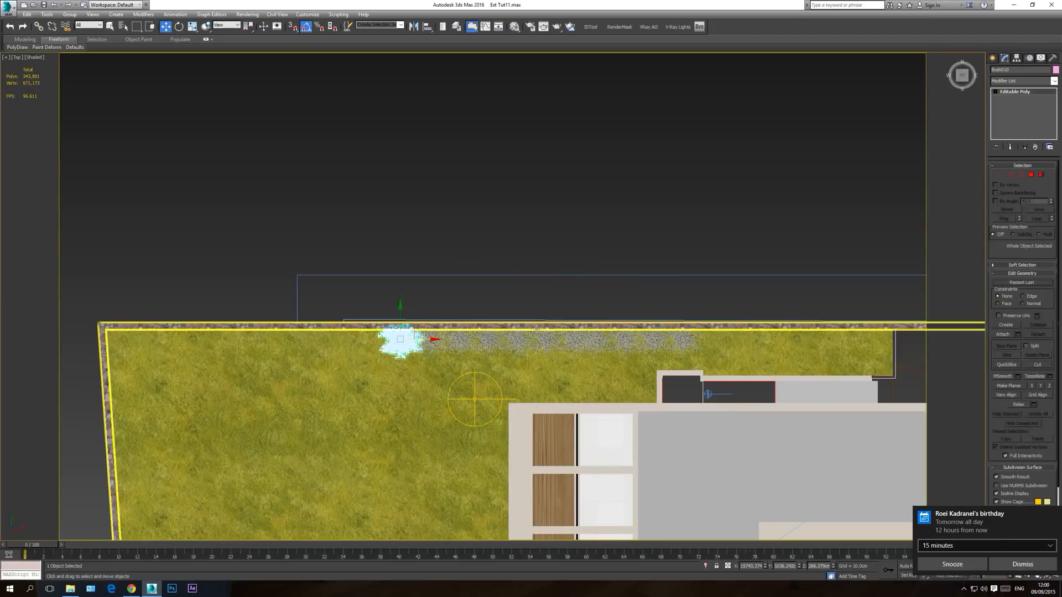
{"action": "left_click", "coordinate": [1058, 513]}
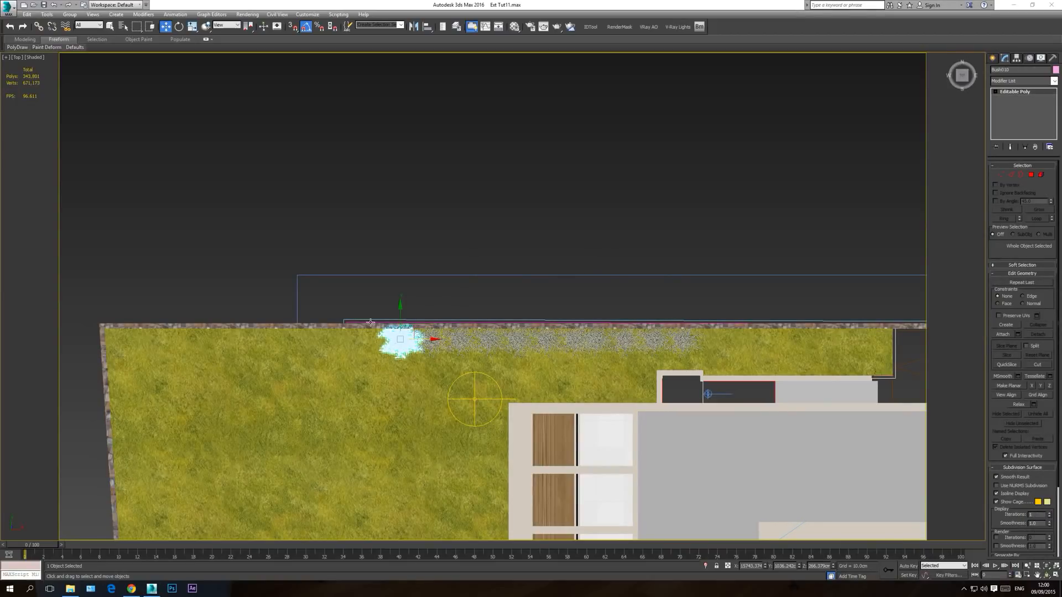
{"action": "left_click", "coordinate": [439, 234]}
{"action": "key", "text": "c"}
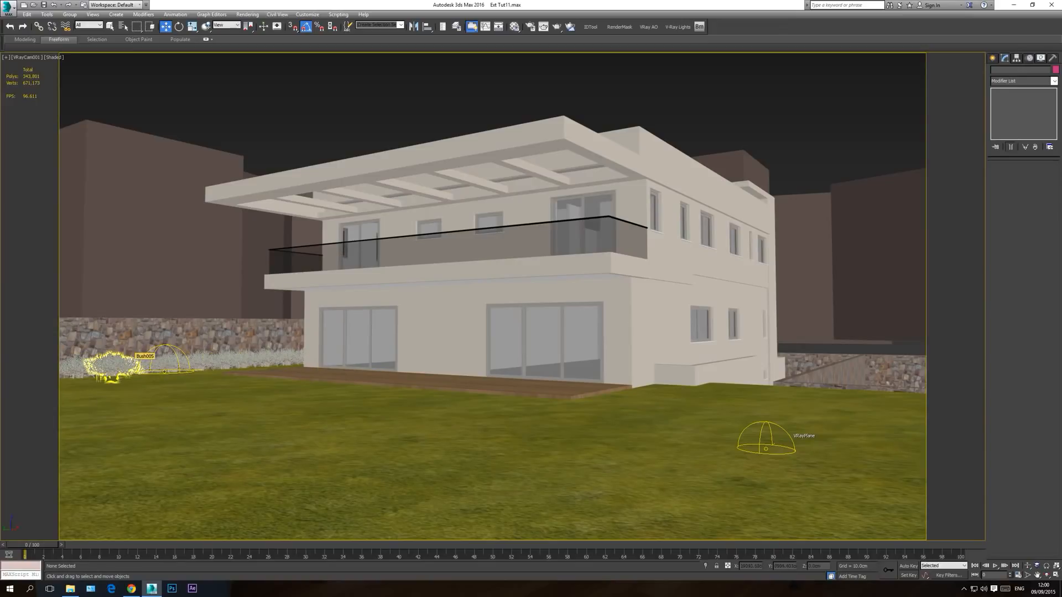
Step: Select five scattered bushes along the wall in the top view and activate Rotate
{"action": "key", "text": "t"}
{"action": "scroll", "coordinate": [315, 368], "scroll_direction": "down", "scroll_amount": 4}
{"action": "middle_click_drag", "start_coordinate": [398, 346], "coordinate": [351, 350]}
{"action": "left_click", "coordinate": [516, 348]}
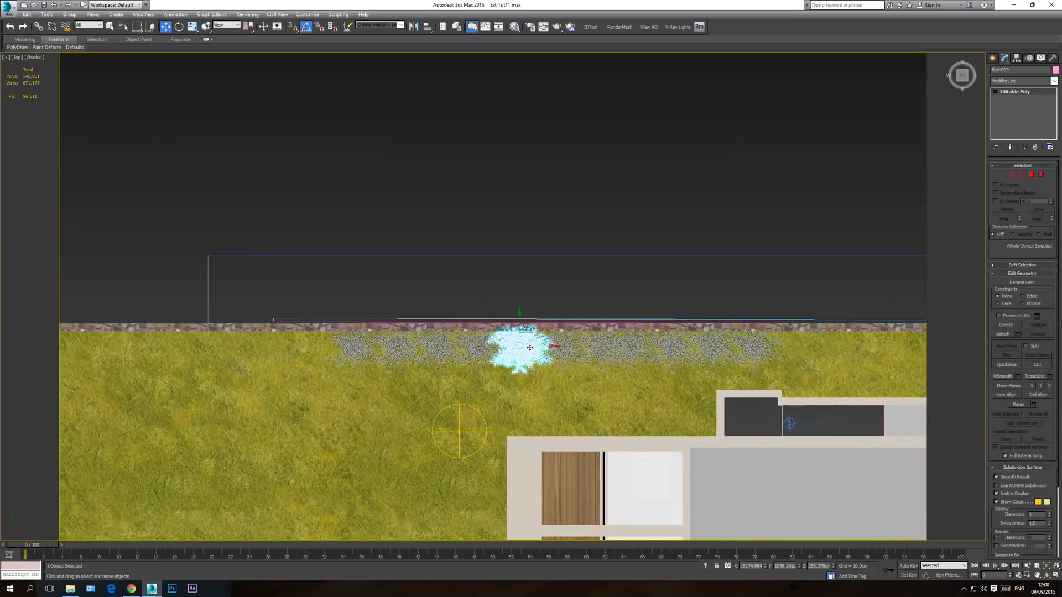
{"action": "left_click", "coordinate": [437, 349], "text": "ctrl"}
{"action": "left_click", "coordinate": [562, 348], "text": "ctrl"}
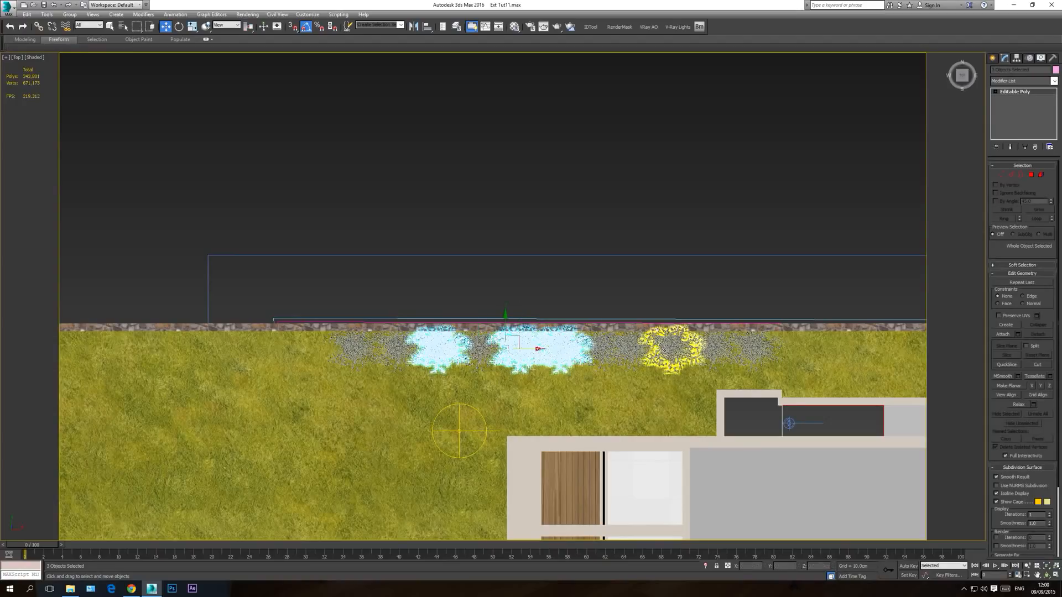
{"action": "left_click", "coordinate": [672, 348], "text": "ctrl"}
{"action": "left_click", "coordinate": [354, 348], "text": "ctrl"}
{"action": "left_click", "coordinate": [192, 26]}
{"action": "left_click", "coordinate": [179, 27]}
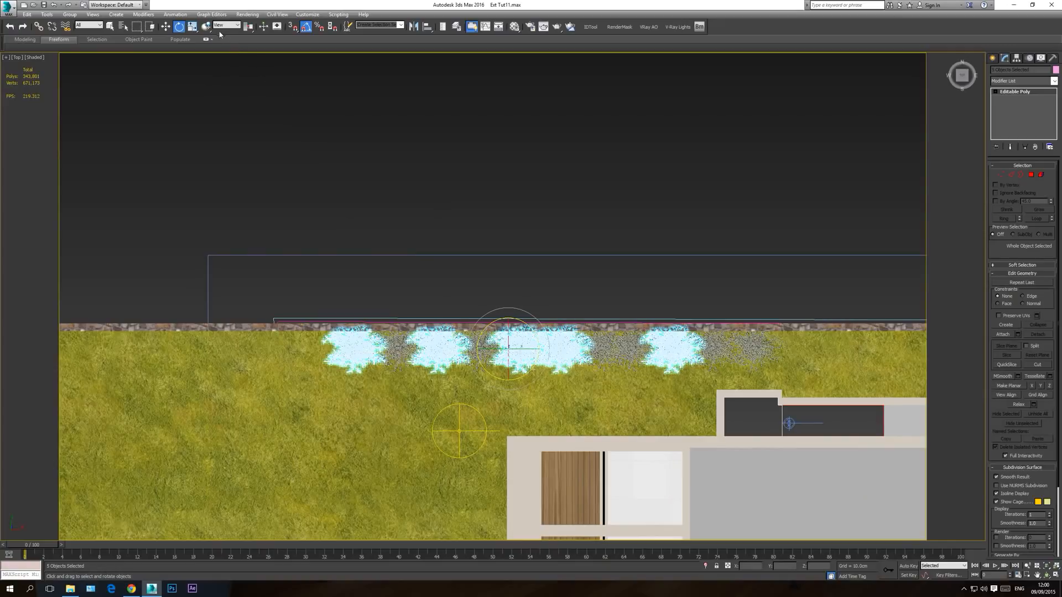
Step: Undo a trial rotation about the shared centre and rotate the five selected bushes about their own axes with the Local reference coordinate system
{"action": "mouse_move", "coordinate": [531, 329]}
{"action": "left_mouse_down"}
{"action": "mouse_move", "coordinate": [548, 343]}
{"action": "mouse_move", "coordinate": [519, 318]}
{"action": "left_mouse_up"}
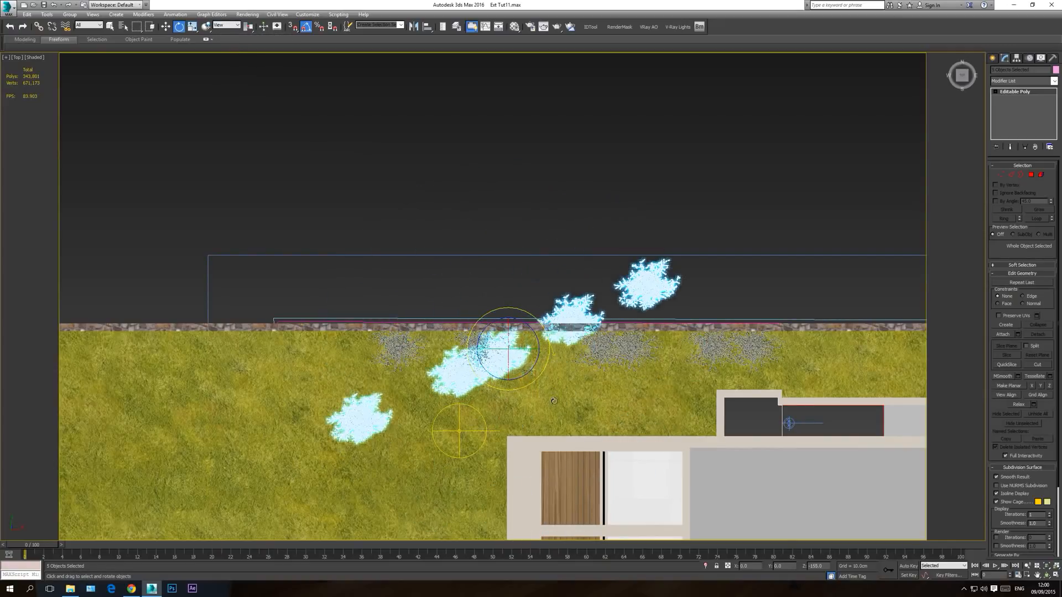
{"action": "key", "text": "ctrl+z"}
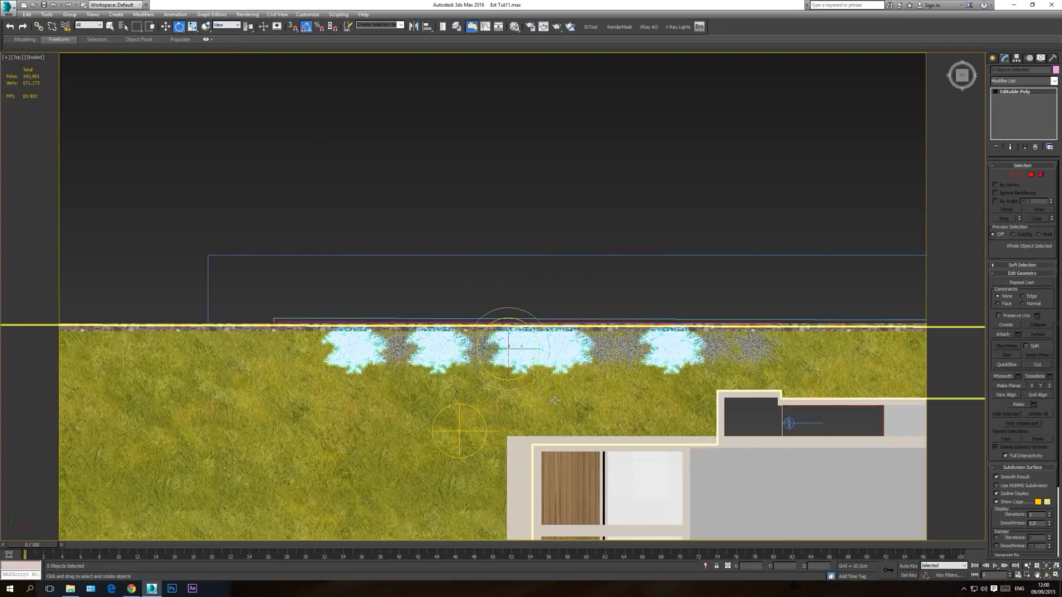
{"action": "left_click", "coordinate": [227, 26]}
{"action": "left_click", "coordinate": [219, 54]}
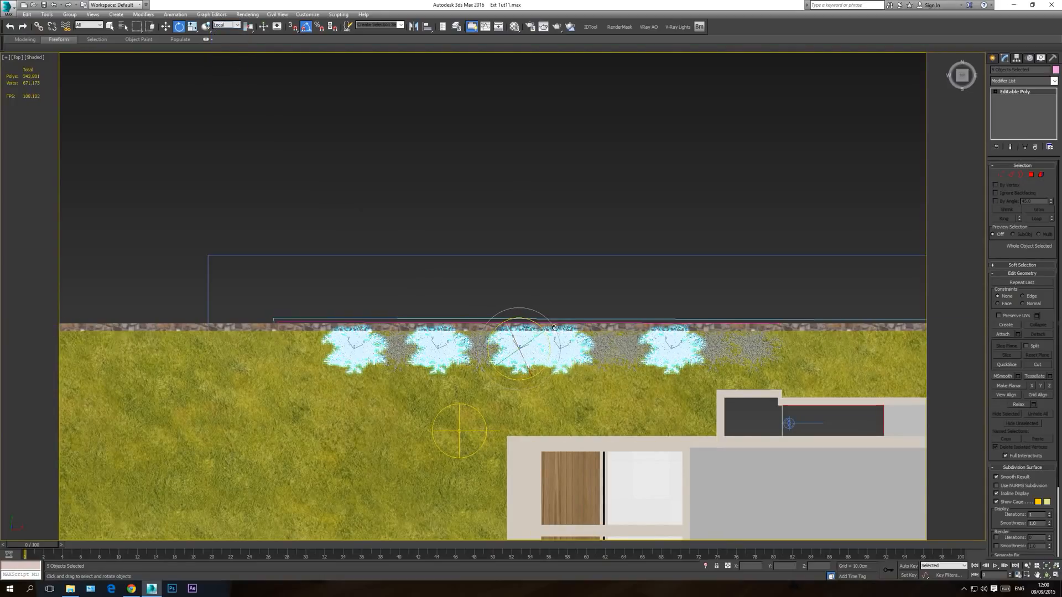
{"action": "left_click_drag", "start_coordinate": [553, 328], "coordinate": [612, 369]}
Step: Rotate a few more bushes in the row individually to vary their orientation, and return to the camera view
{"action": "left_click", "coordinate": [576, 354]}
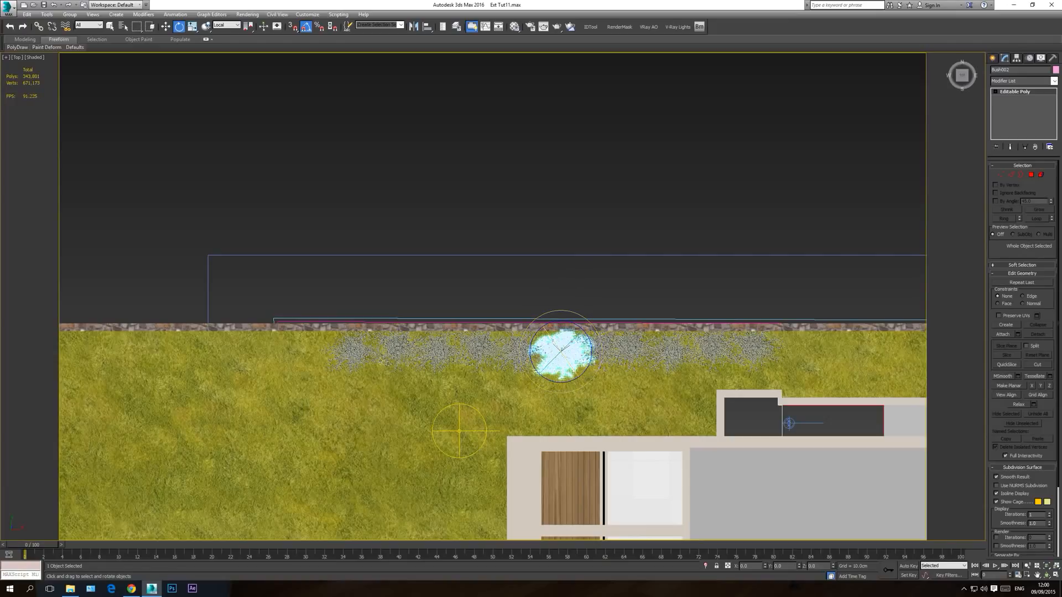
{"action": "left_click", "coordinate": [380, 349]}
{"action": "left_click", "coordinate": [401, 350]}
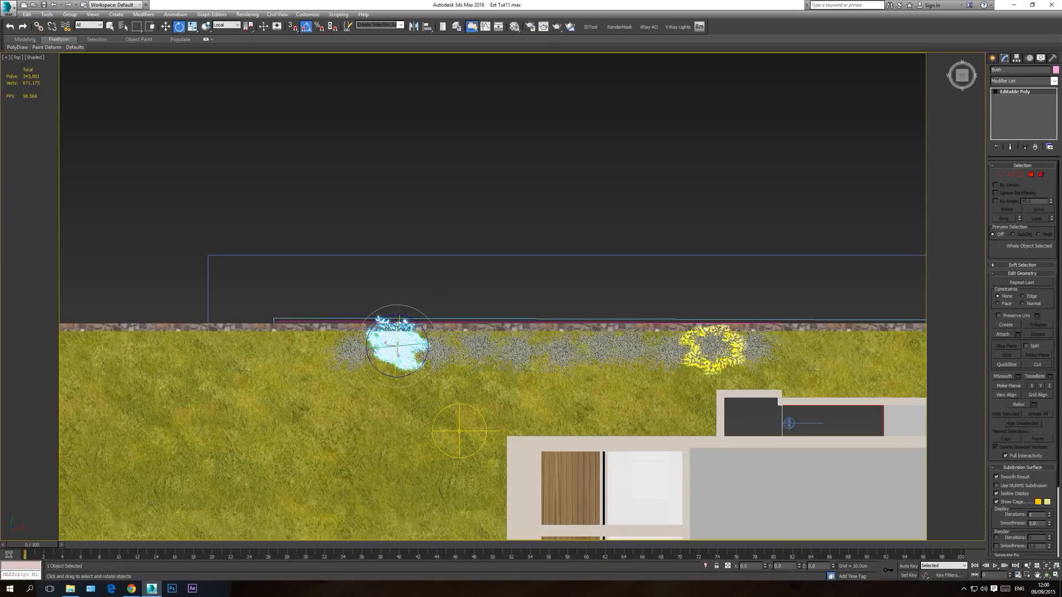
{"action": "left_click", "coordinate": [713, 345]}
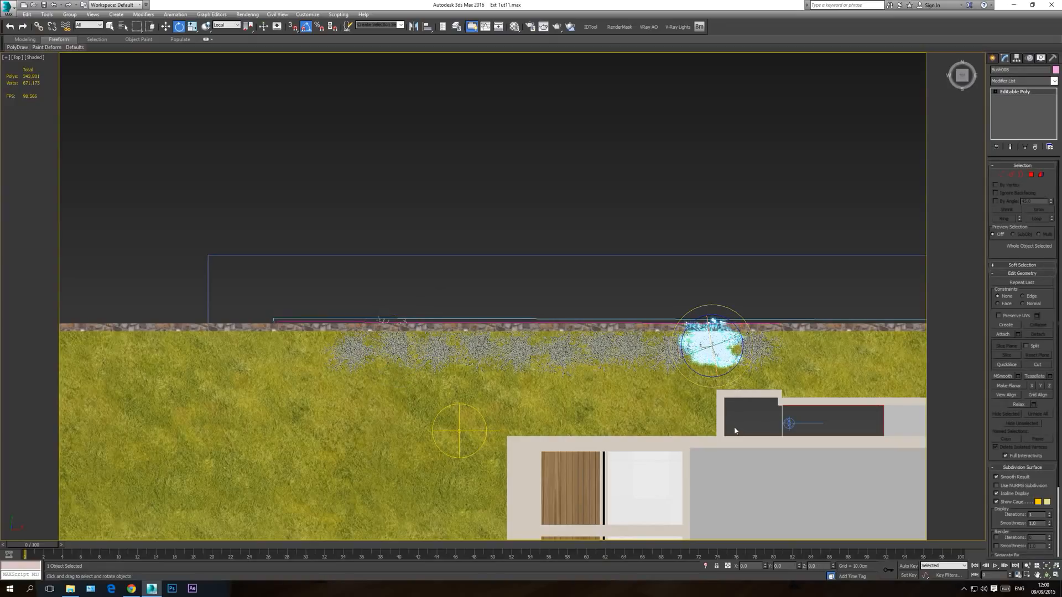
{"action": "left_click", "coordinate": [640, 183]}
{"action": "key", "text": "c"}
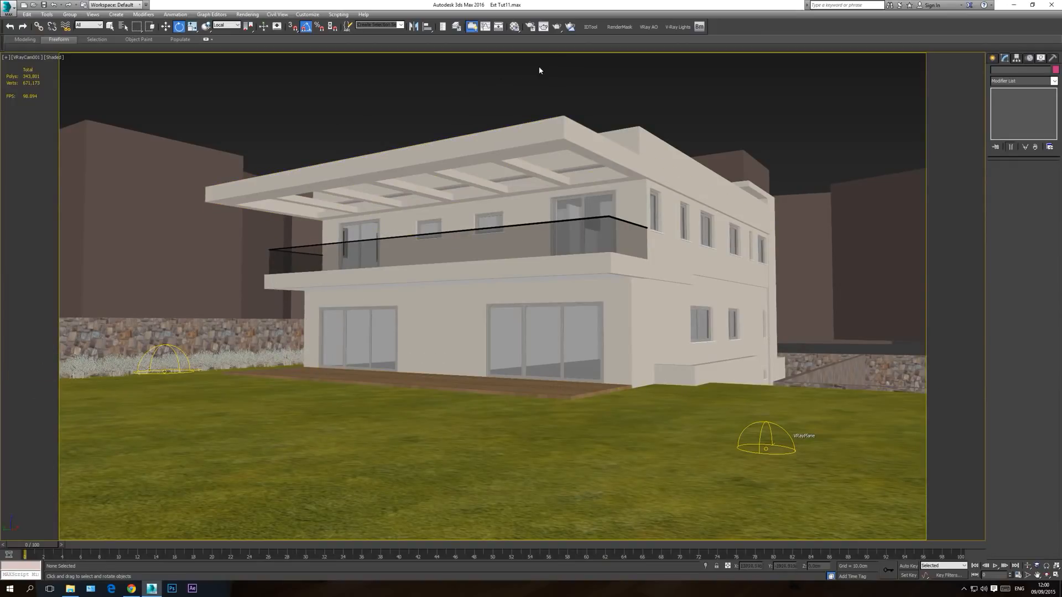
Step: Set the renderer to V-Ray RT 3.20.03 in Render Setup and show its V-Ray RT settings
{"action": "left_click", "coordinate": [530, 27]}
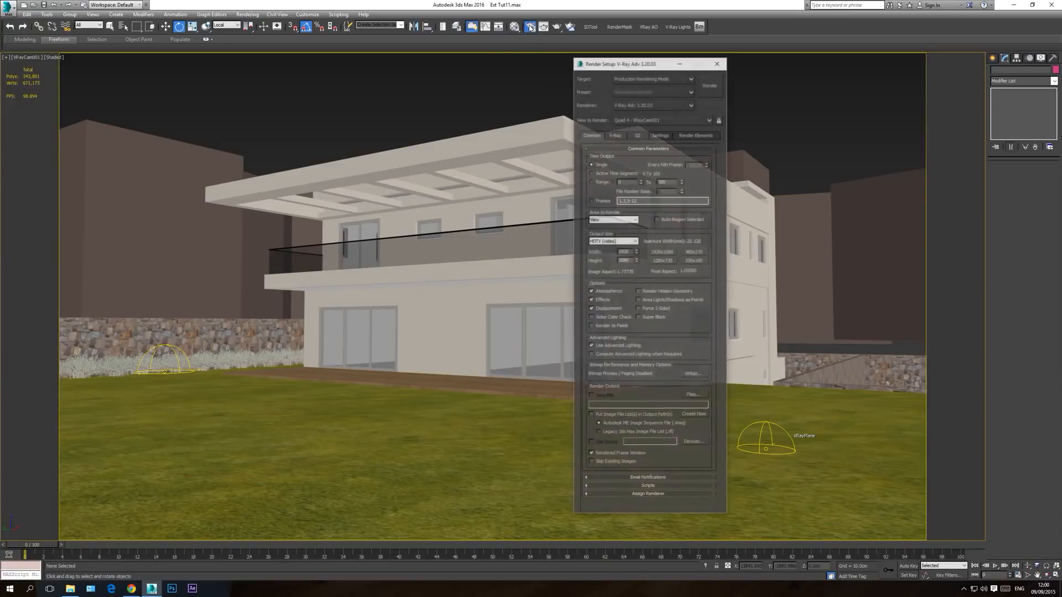
{"action": "left_click", "coordinate": [648, 106]}
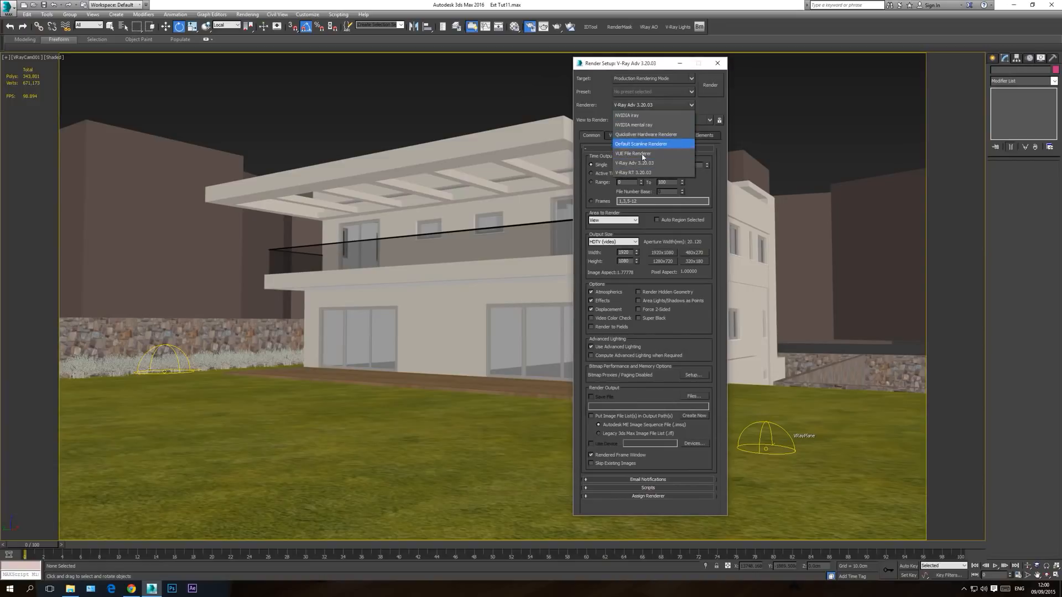
{"action": "left_click", "coordinate": [638, 176]}
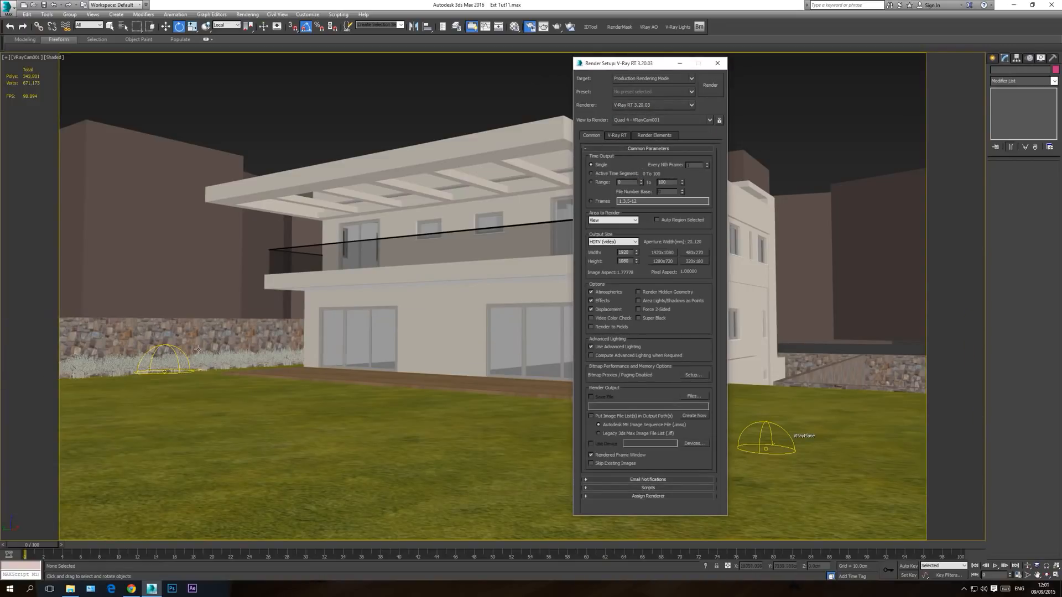
{"action": "left_click", "coordinate": [614, 136]}
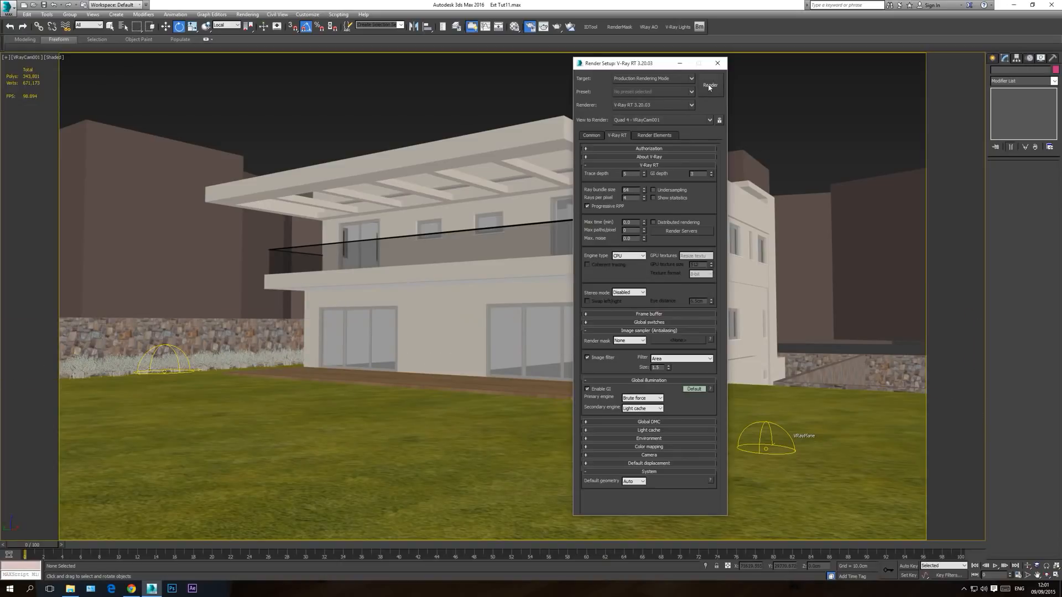
Step: Set the render output size to 1280x720 and render the VRayCam001 view
{"action": "left_click", "coordinate": [599, 134]}
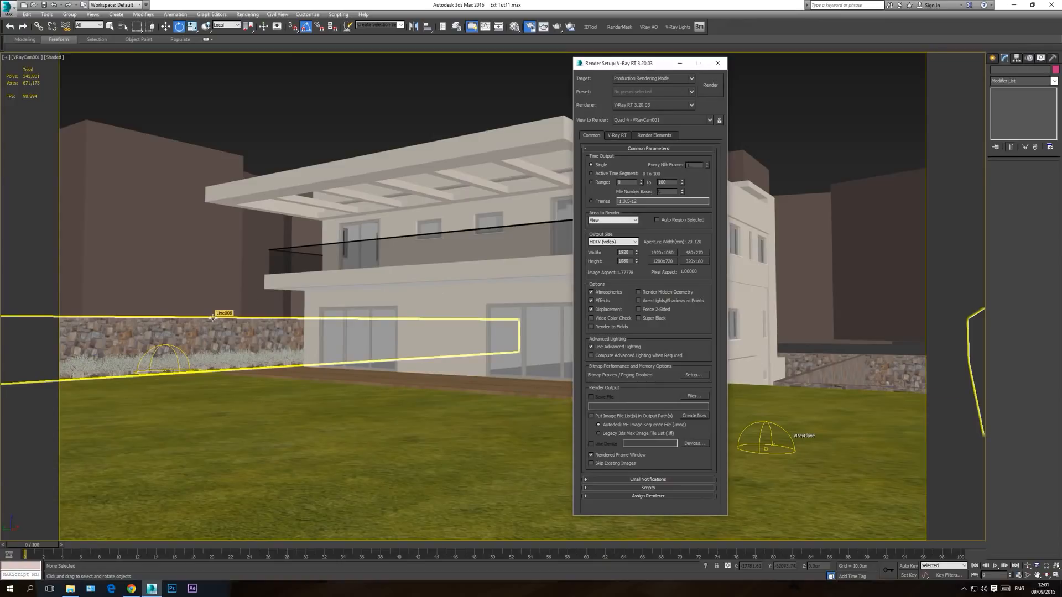
{"action": "left_click", "coordinate": [662, 262]}
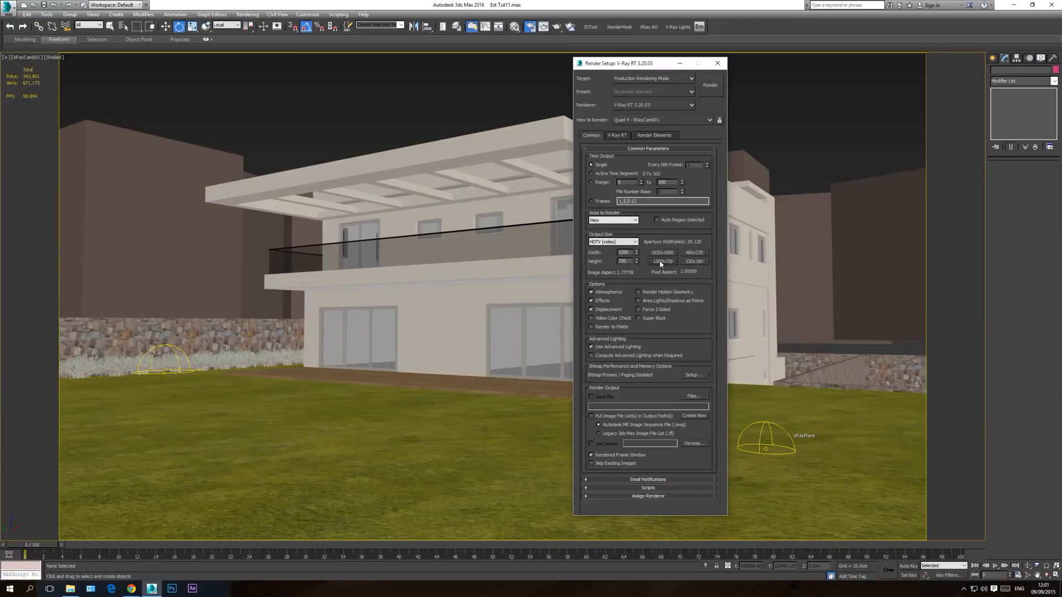
{"action": "left_click", "coordinate": [711, 88]}
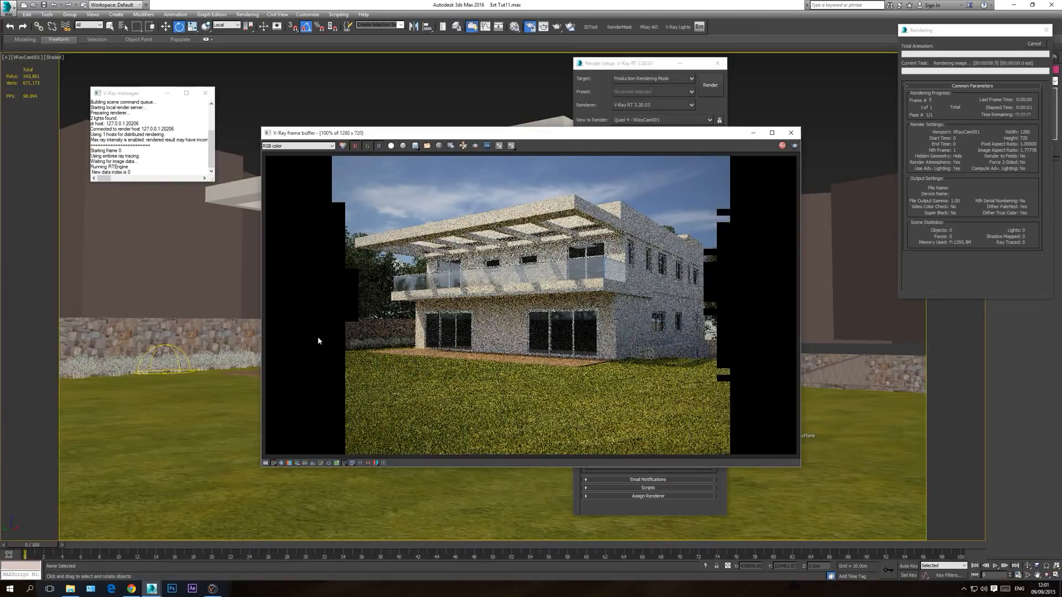
Step: Examine the bushes along the stone wall in the V-Ray RT render, and stop rendering
{"action": "scroll", "coordinate": [337, 349], "scroll_direction": "up", "scroll_amount": 2}
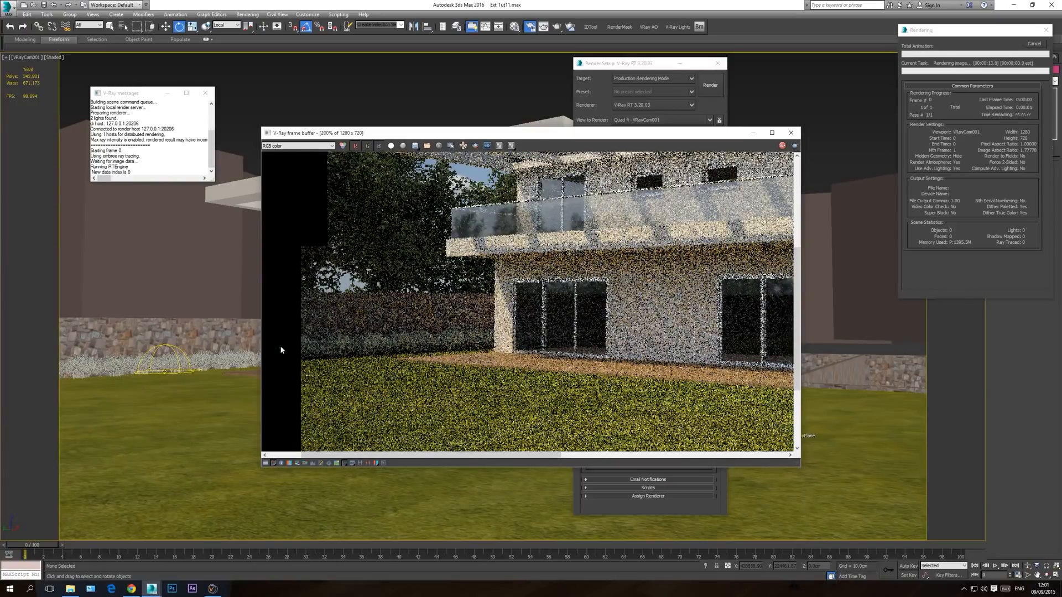
{"action": "scroll", "coordinate": [460, 351], "scroll_direction": "down", "scroll_amount": 2}
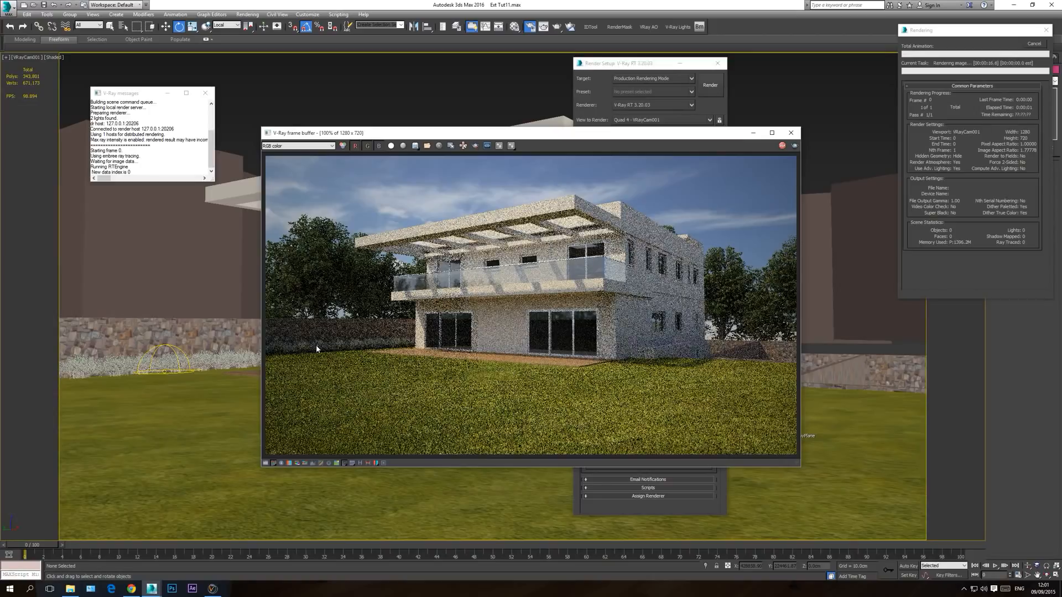
{"action": "left_click", "coordinate": [1034, 44]}
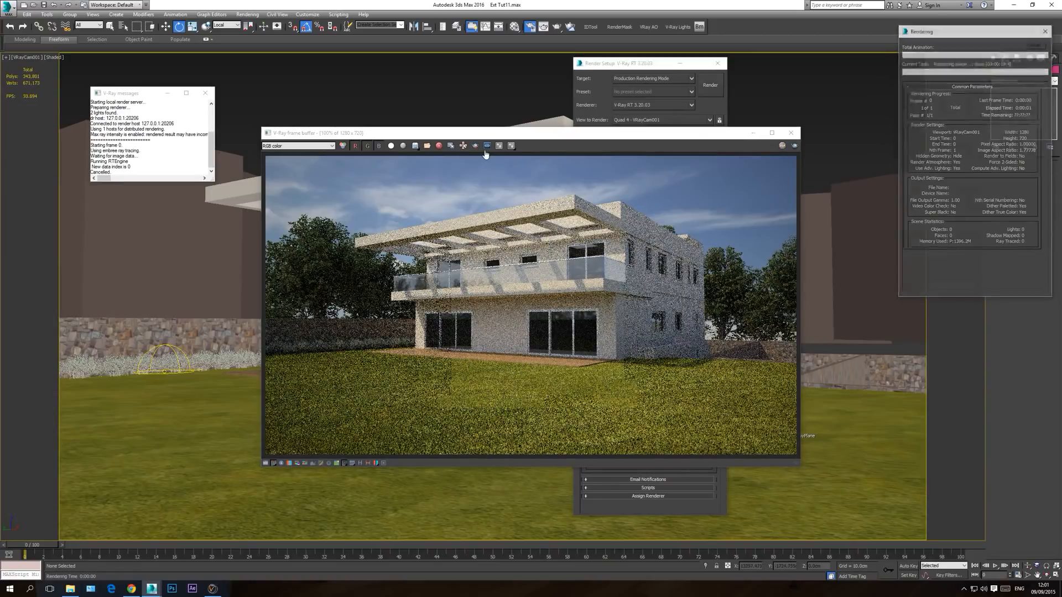
Step: Render only a region around the wall and its bushes, inspect it, and close the frame buffer after stopping
{"action": "left_click_drag", "start_coordinate": [263, 331], "coordinate": [429, 361]}
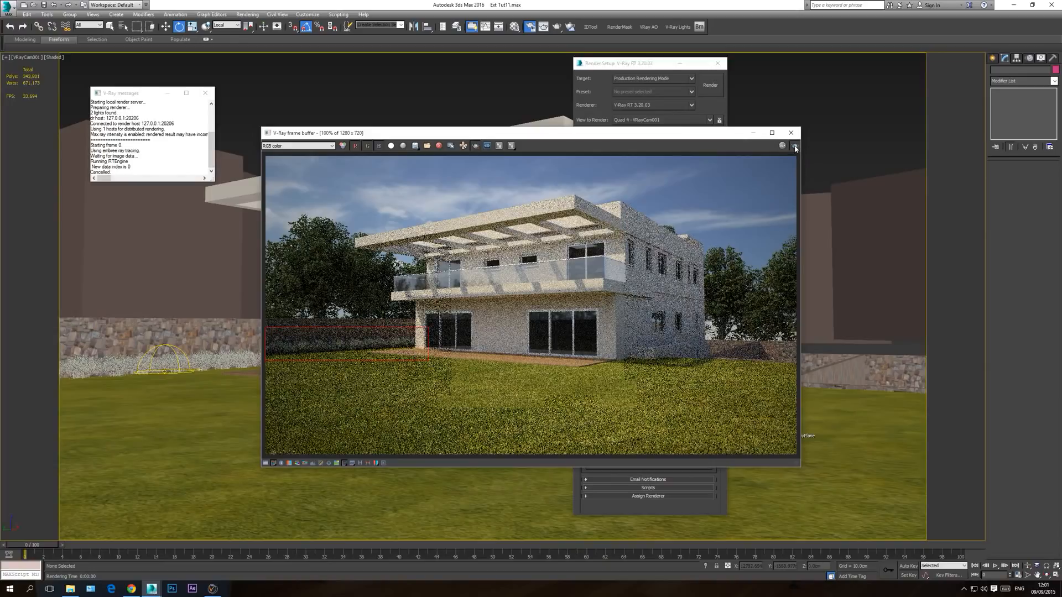
{"action": "left_click", "coordinate": [795, 146]}
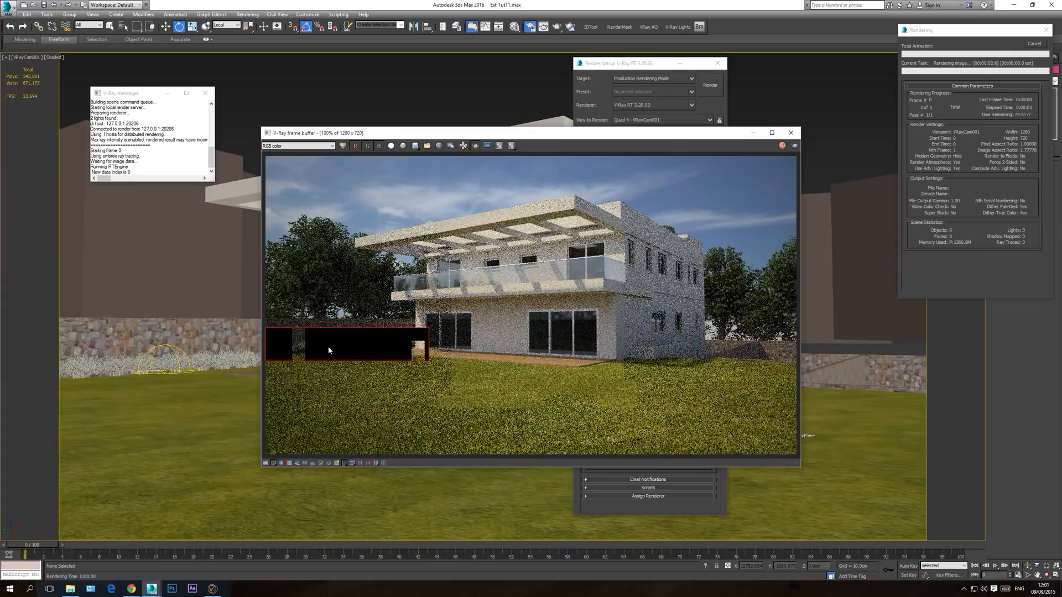
{"action": "scroll", "coordinate": [322, 351], "scroll_direction": "up", "scroll_amount": 1}
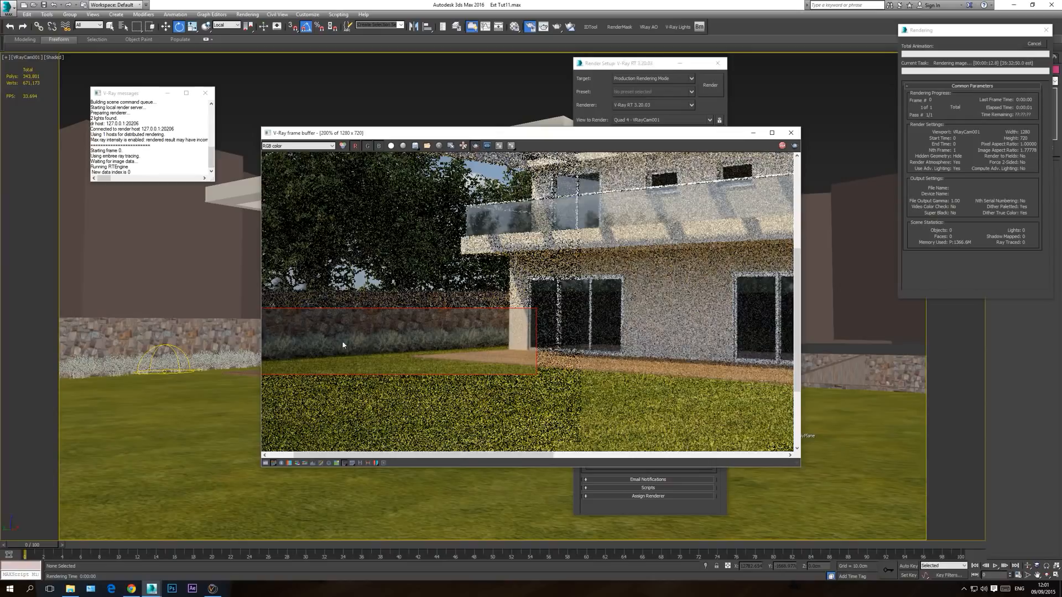
{"action": "left_click", "coordinate": [1030, 44]}
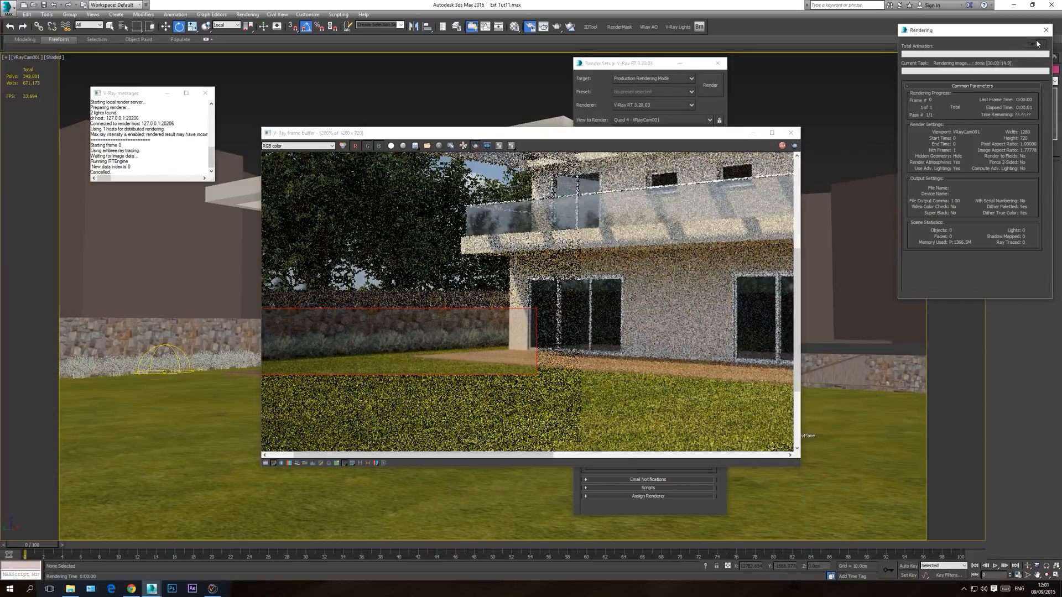
{"action": "left_click", "coordinate": [792, 132]}
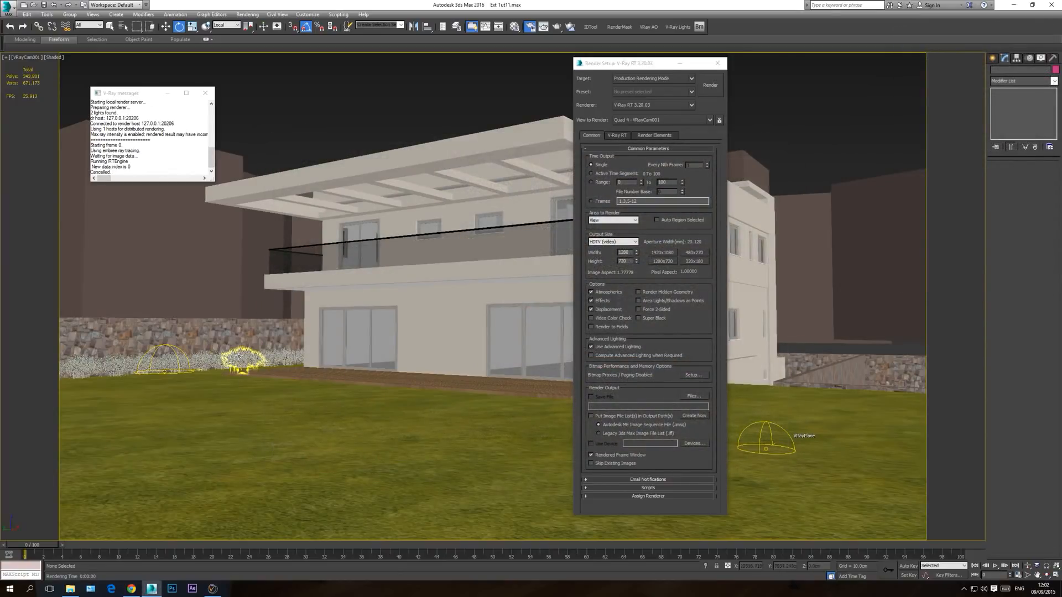
Step: In the BasicBanyan material's first Leaves sub-material, cut the diffuse bitmap and assign a Color Correction map in its place
{"action": "left_click", "coordinate": [515, 26]}
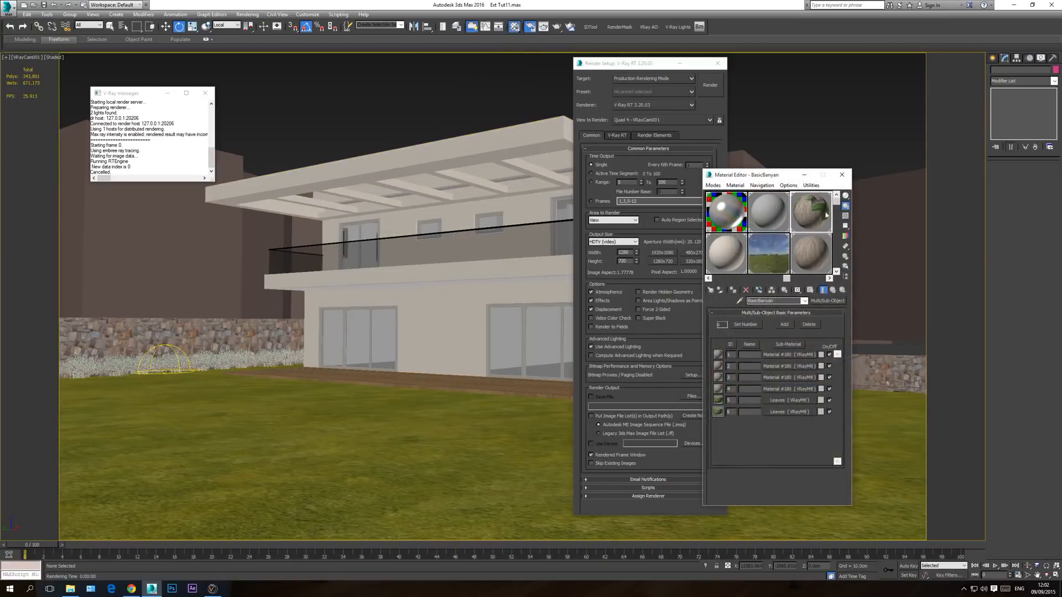
{"action": "left_click", "coordinate": [789, 401]}
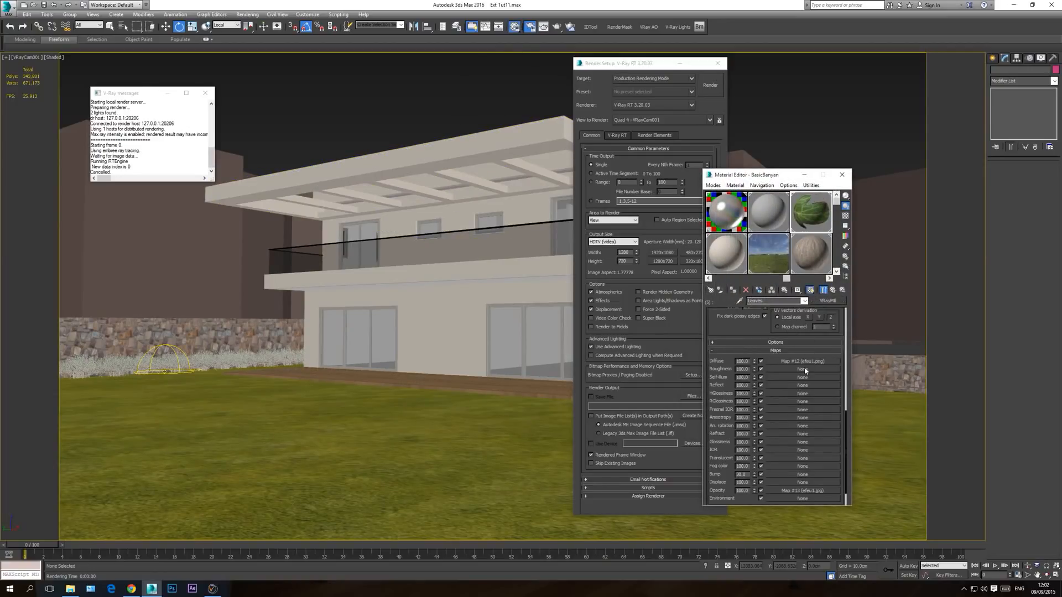
{"action": "left_click", "coordinate": [804, 361]}
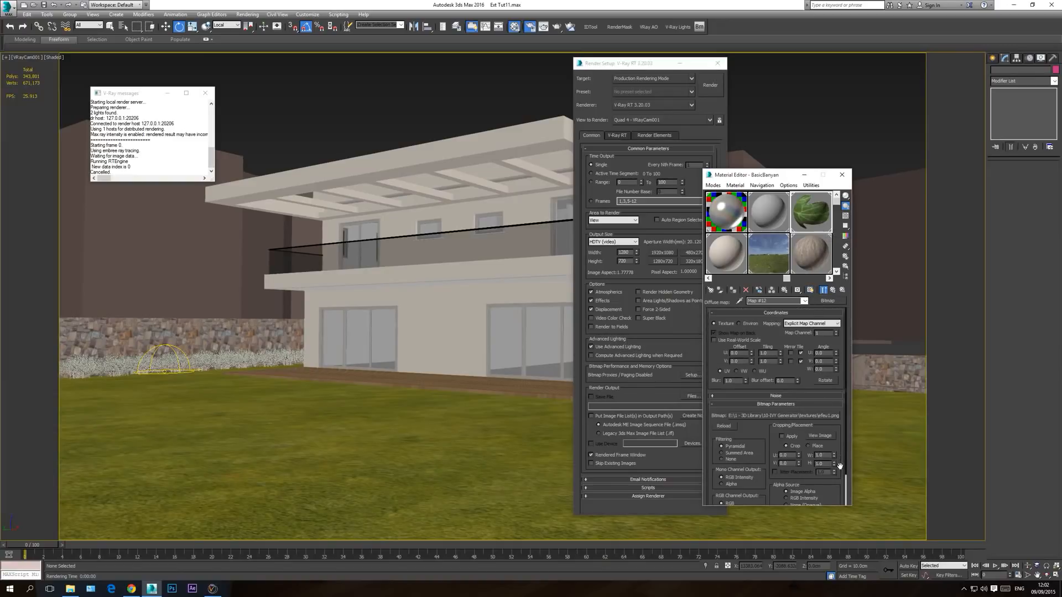
{"action": "left_click", "coordinate": [805, 302]}
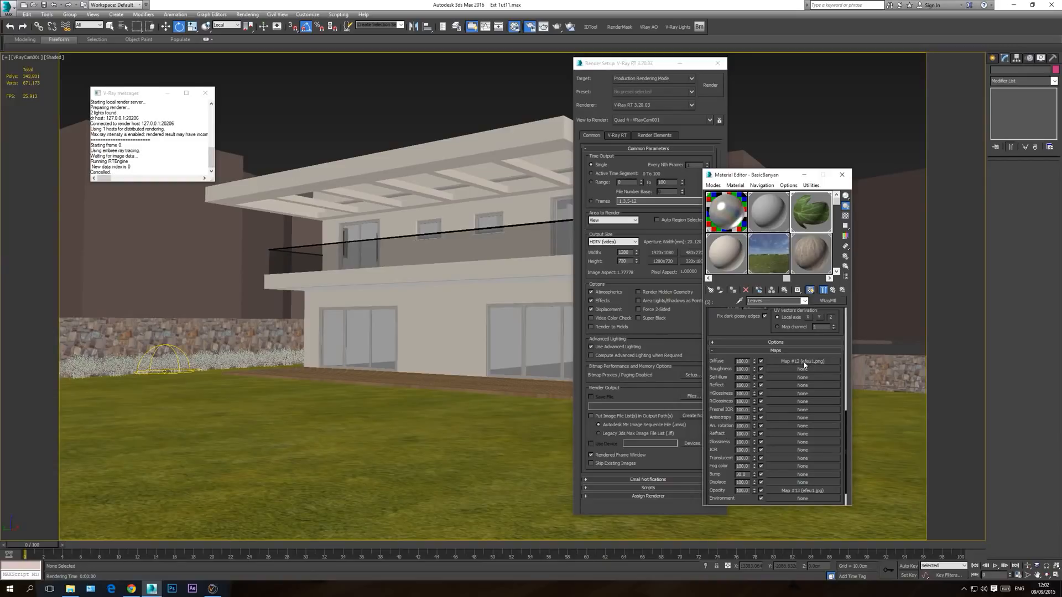
{"action": "right_click", "coordinate": [805, 364]}
{"action": "left_click", "coordinate": [808, 369]}
{"action": "left_click", "coordinate": [807, 363]}
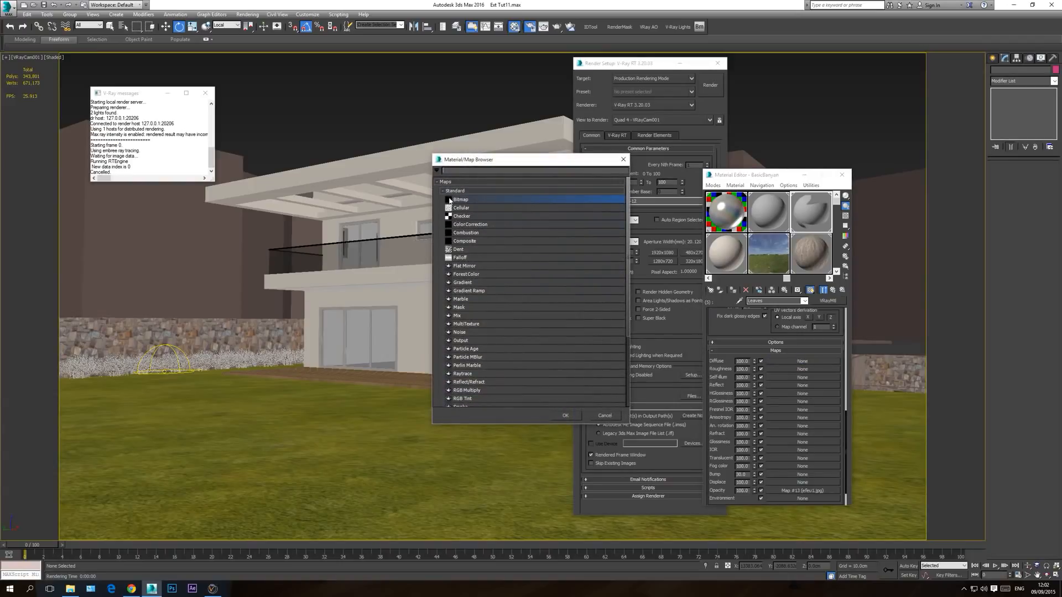
{"action": "double_click", "coordinate": [471, 226]}
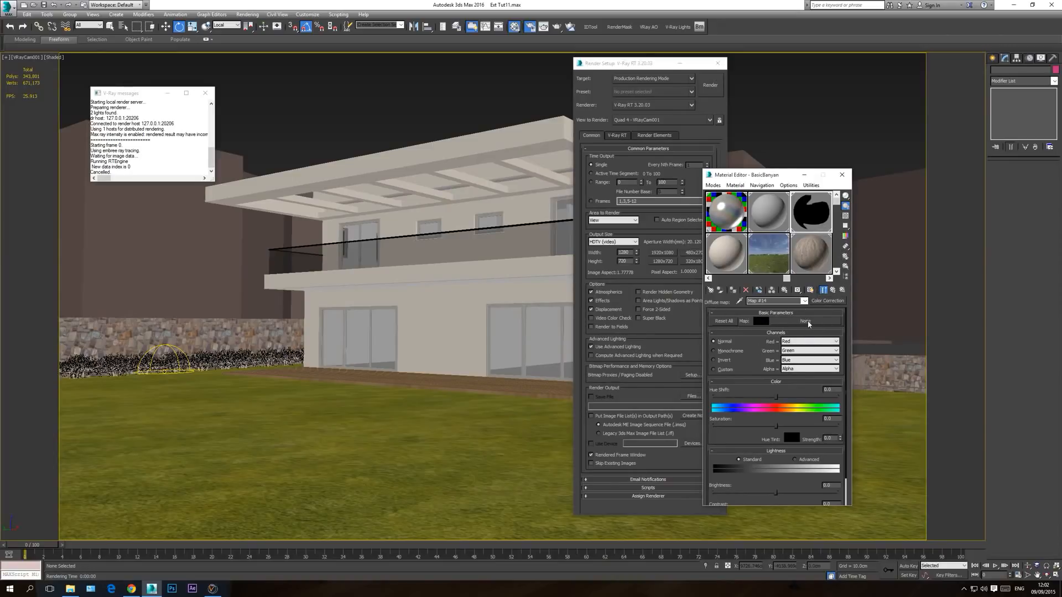
Step: Paste the cut leaf bitmap into the Color Correction map and return to the Leaves sub-material
{"action": "right_click", "coordinate": [808, 325]}
{"action": "left_click", "coordinate": [839, 326]}
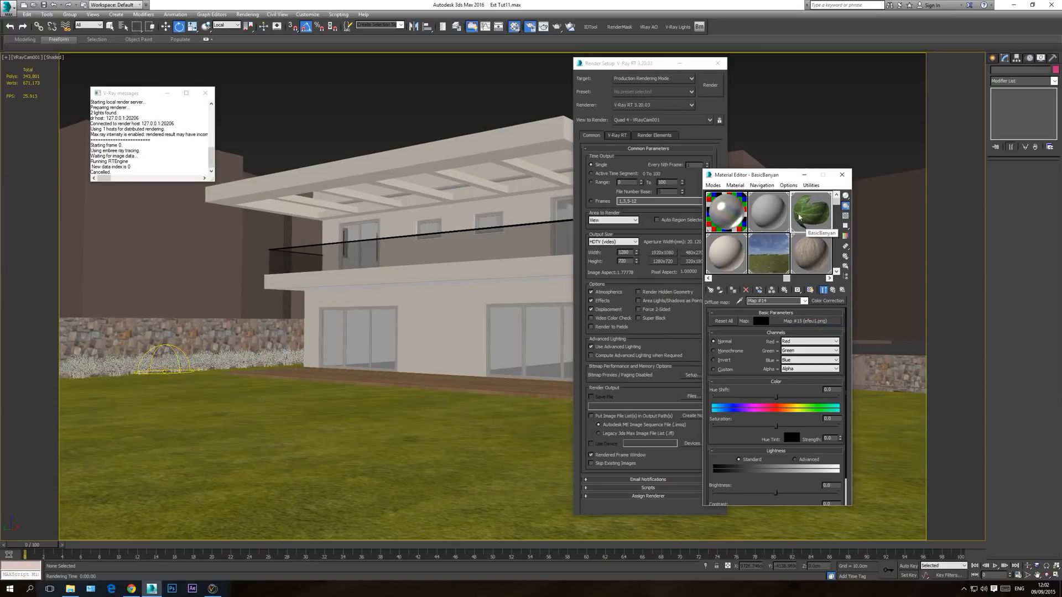
{"action": "left_click", "coordinate": [812, 321]}
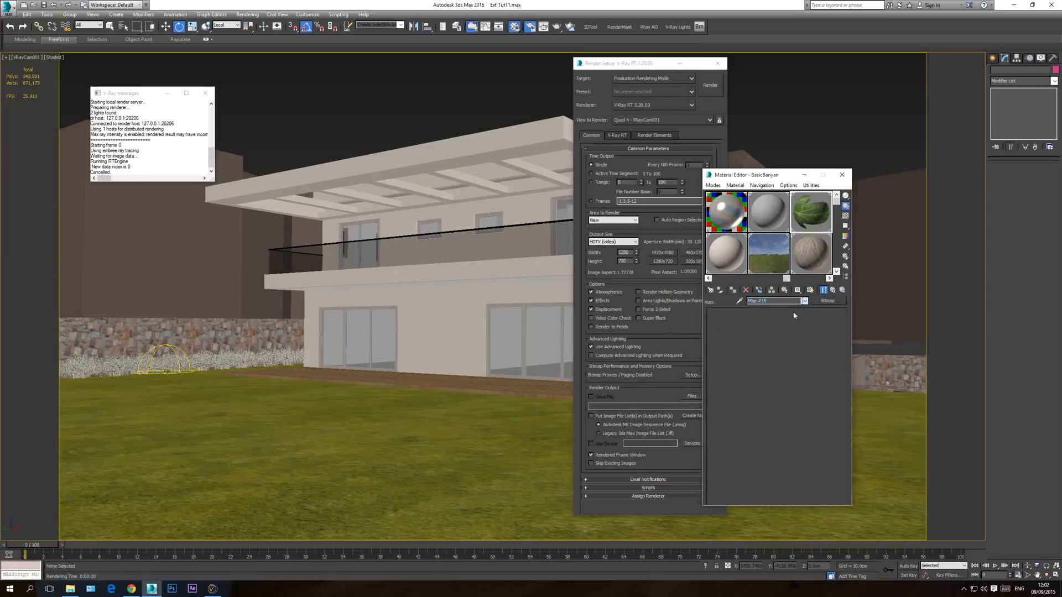
{"action": "left_click", "coordinate": [805, 301]}
{"action": "left_click", "coordinate": [784, 315]}
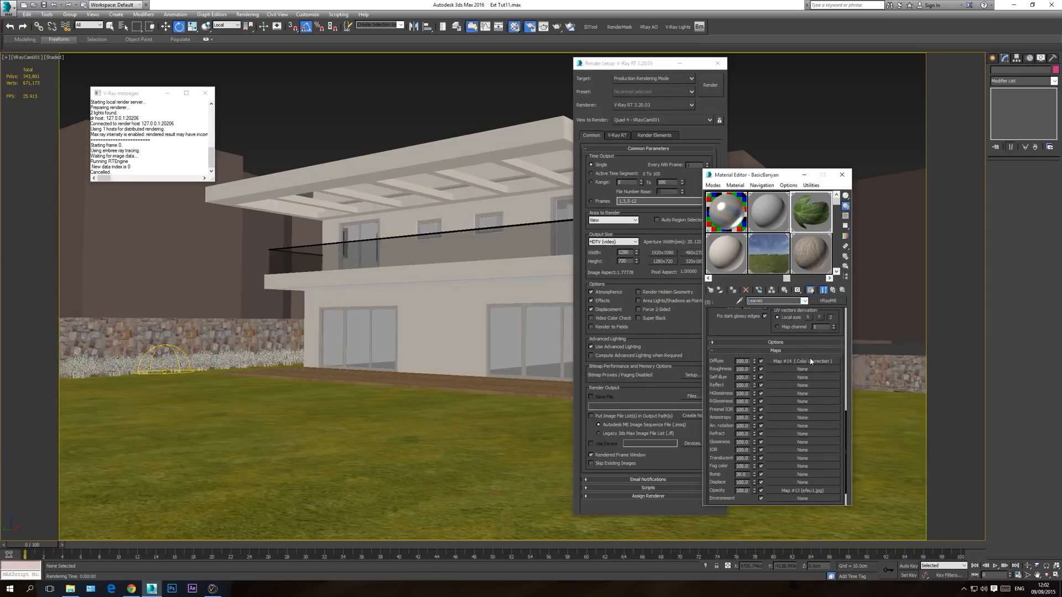
Step: Set the Color Correction map's saturation to 50, judging the change in an enlarged preview of the leaf
{"action": "left_click", "coordinate": [816, 361]}
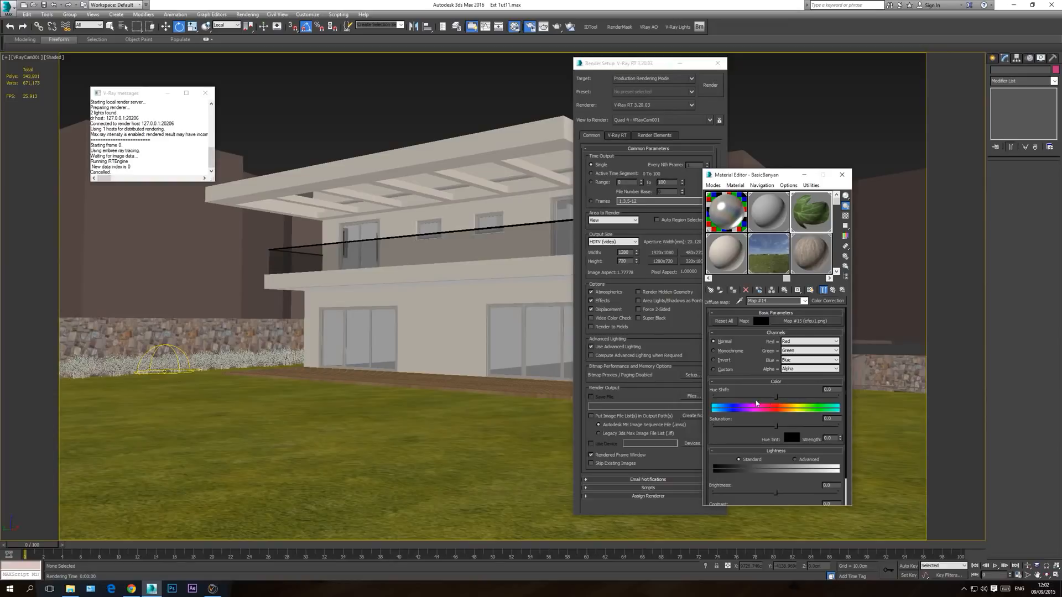
{"action": "left_click_drag", "start_coordinate": [744, 390], "coordinate": [735, 267]}
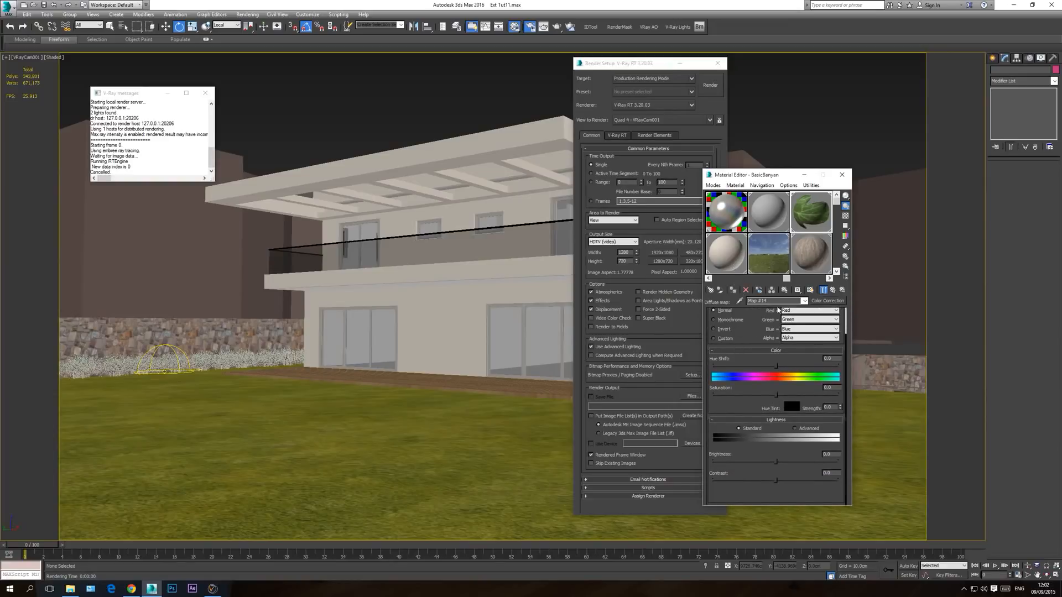
{"action": "left_click_drag", "start_coordinate": [747, 338], "coordinate": [746, 409]}
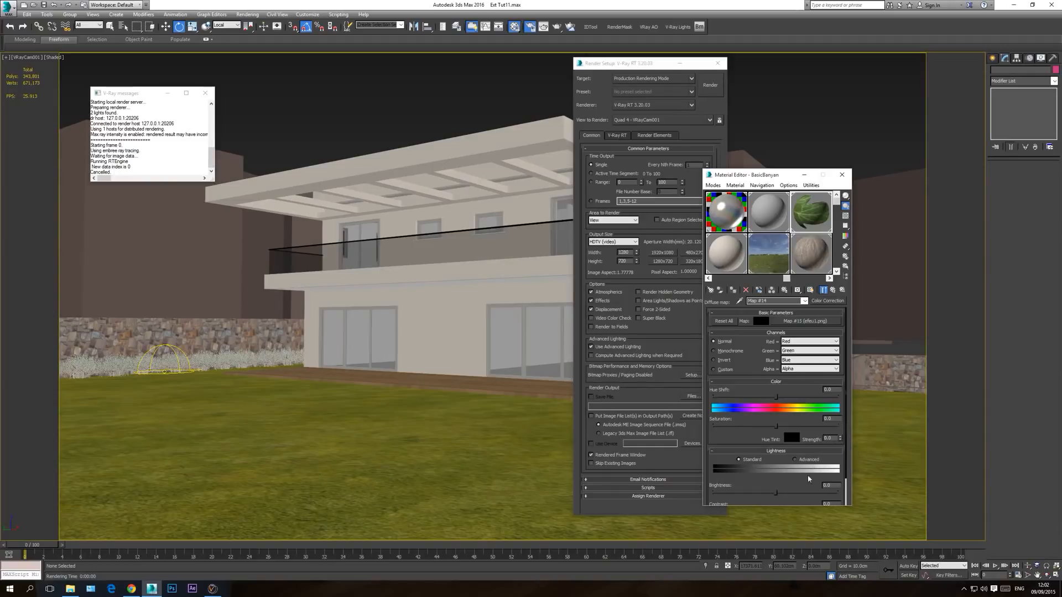
{"action": "scroll", "coordinate": [764, 456], "scroll_direction": "down", "scroll_amount": 2}
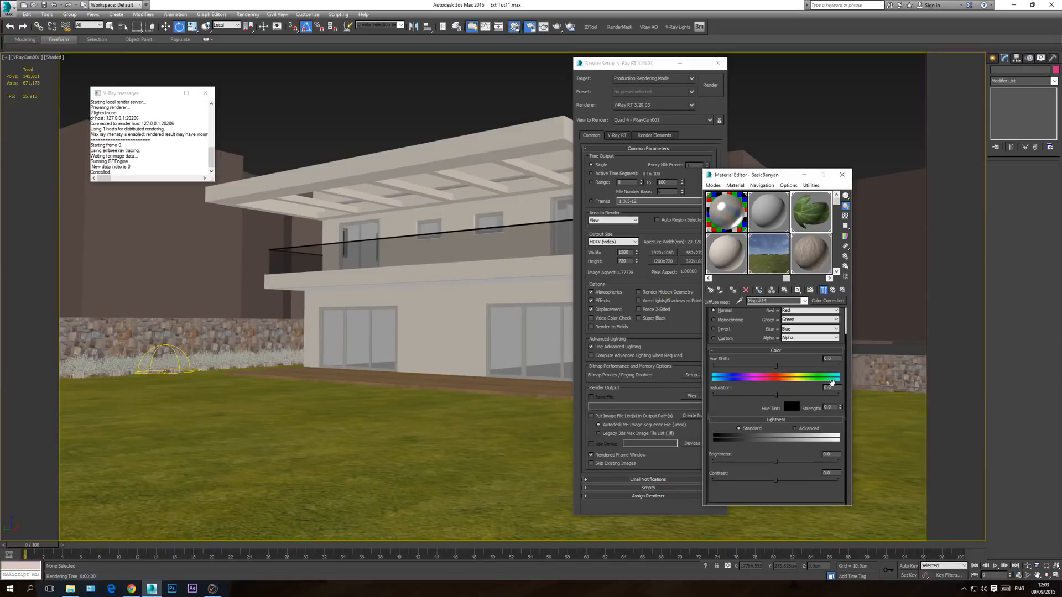
{"action": "left_click_drag", "start_coordinate": [777, 395], "coordinate": [760, 396]}
{"action": "double_click", "coordinate": [809, 214]}
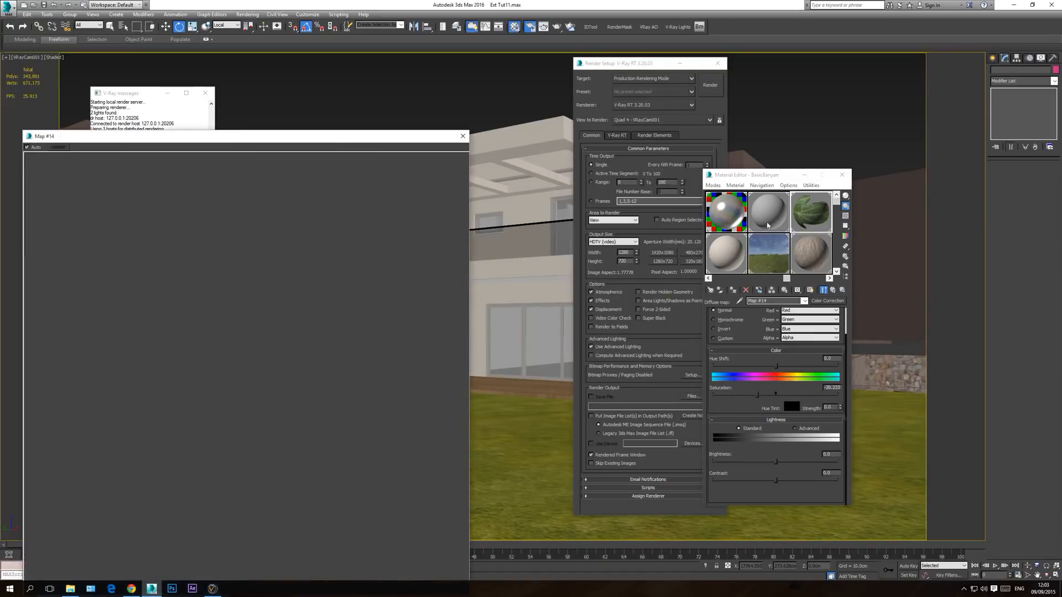
{"action": "left_click_drag", "start_coordinate": [758, 399], "coordinate": [685, 397]}
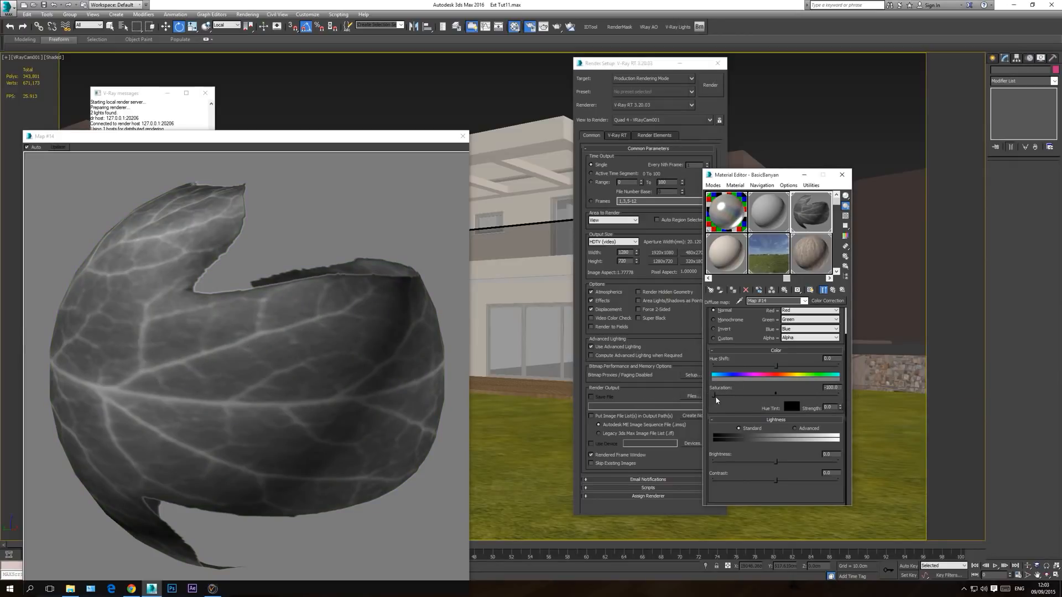
{"action": "left_click_drag", "start_coordinate": [715, 395], "coordinate": [774, 395]}
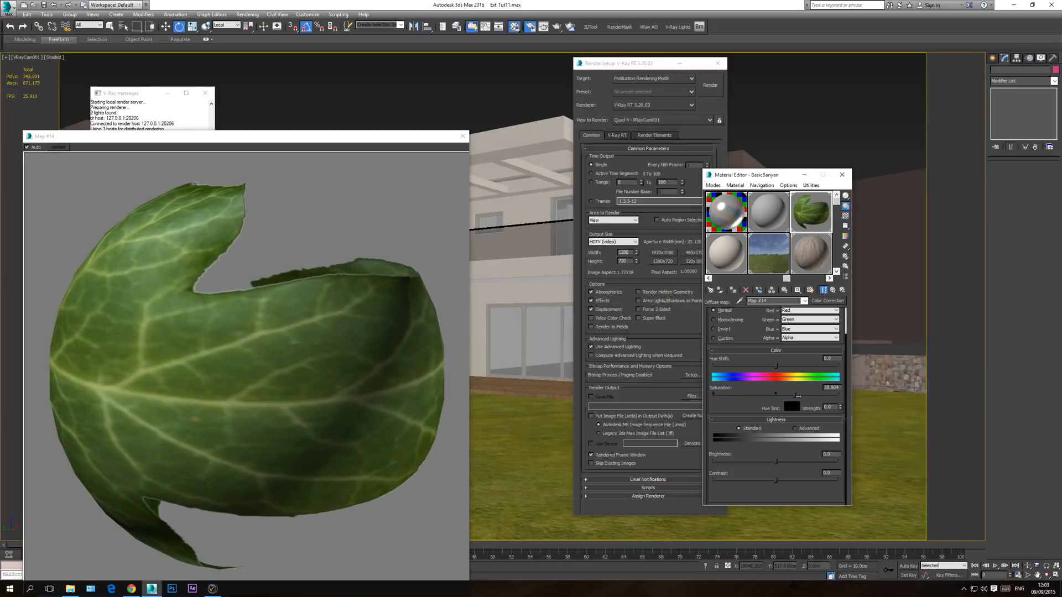
{"action": "double_click", "coordinate": [833, 387]}
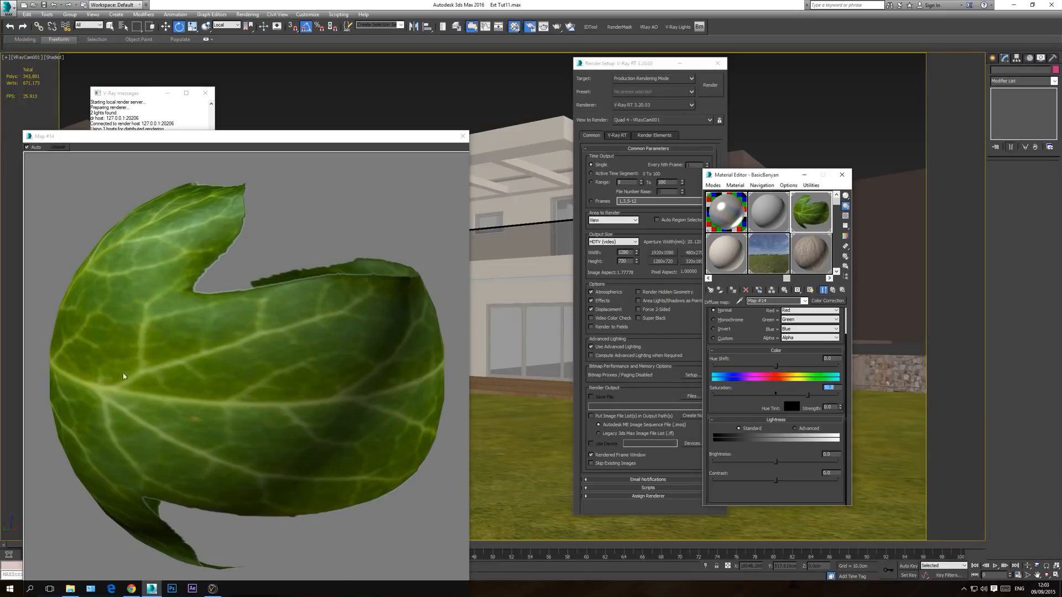
{"action": "left_click", "coordinate": [463, 136]}
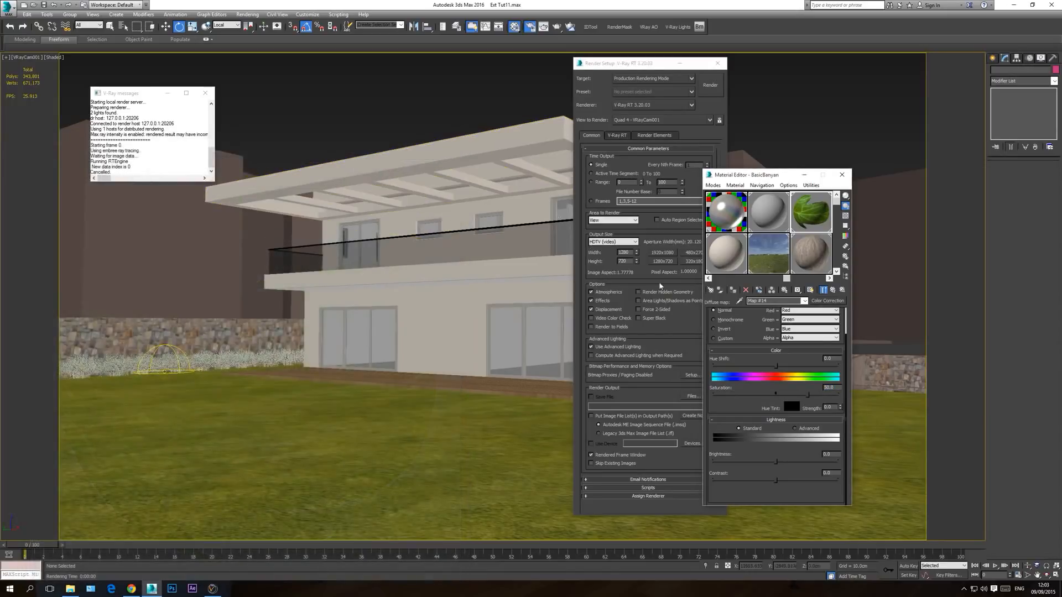
Step: Check the second Leaves sub-material and replace it with an instance of the colour-corrected Leaves material in BasicBanyan
{"action": "left_click", "coordinate": [805, 301]}
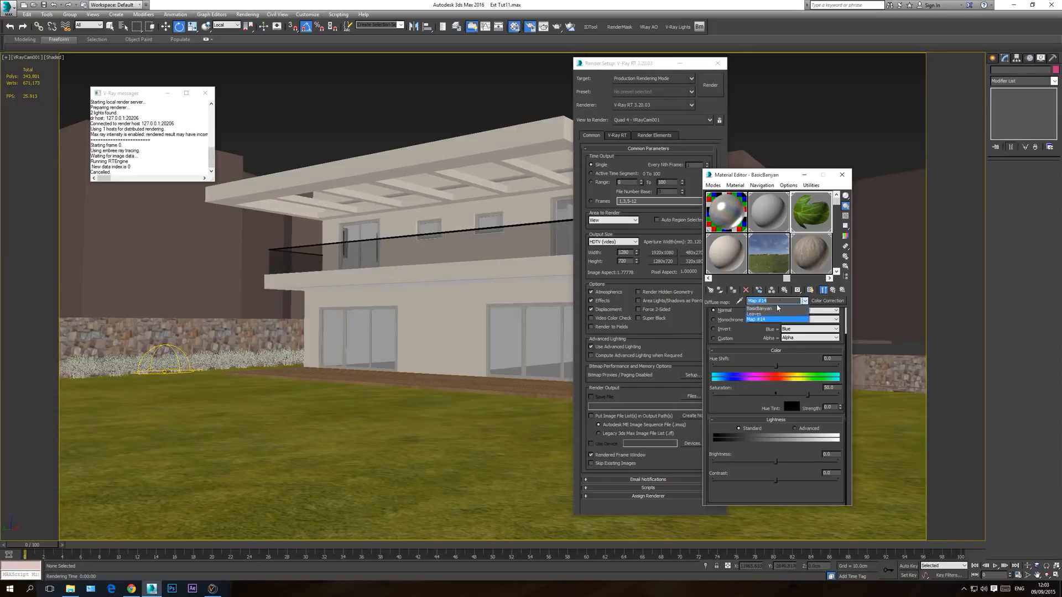
{"action": "left_click", "coordinate": [777, 310]}
{"action": "left_click", "coordinate": [786, 411]}
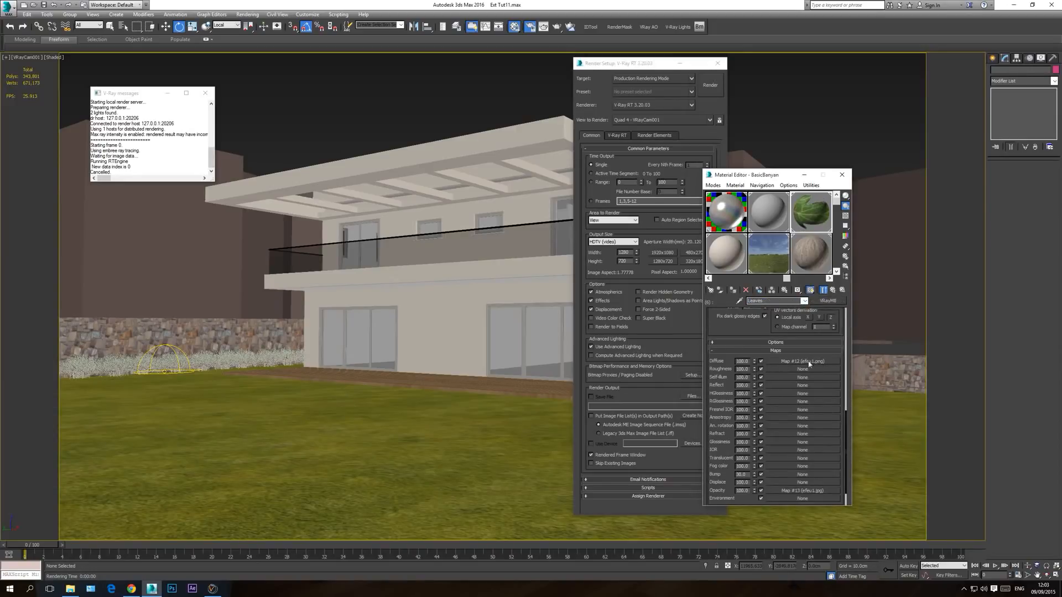
{"action": "left_click", "coordinate": [805, 302]}
{"action": "left_click", "coordinate": [777, 309]}
{"action": "mouse_move", "coordinate": [782, 402]}
{"action": "left_mouse_down"}
{"action": "mouse_move", "coordinate": [801, 403]}
{"action": "mouse_move", "coordinate": [791, 412]}
{"action": "left_mouse_up"}
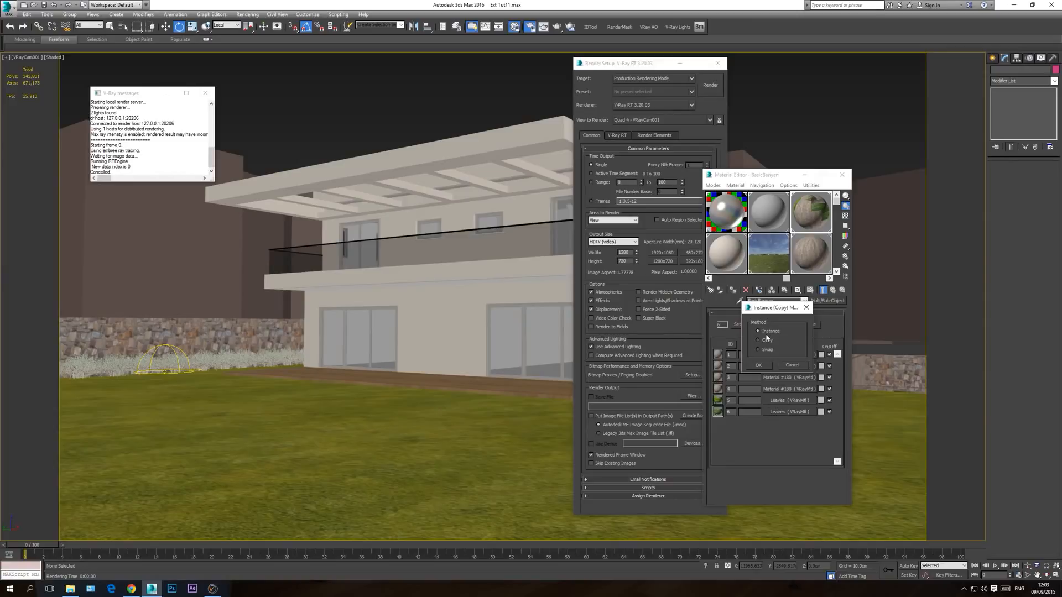
{"action": "left_click", "coordinate": [758, 365]}
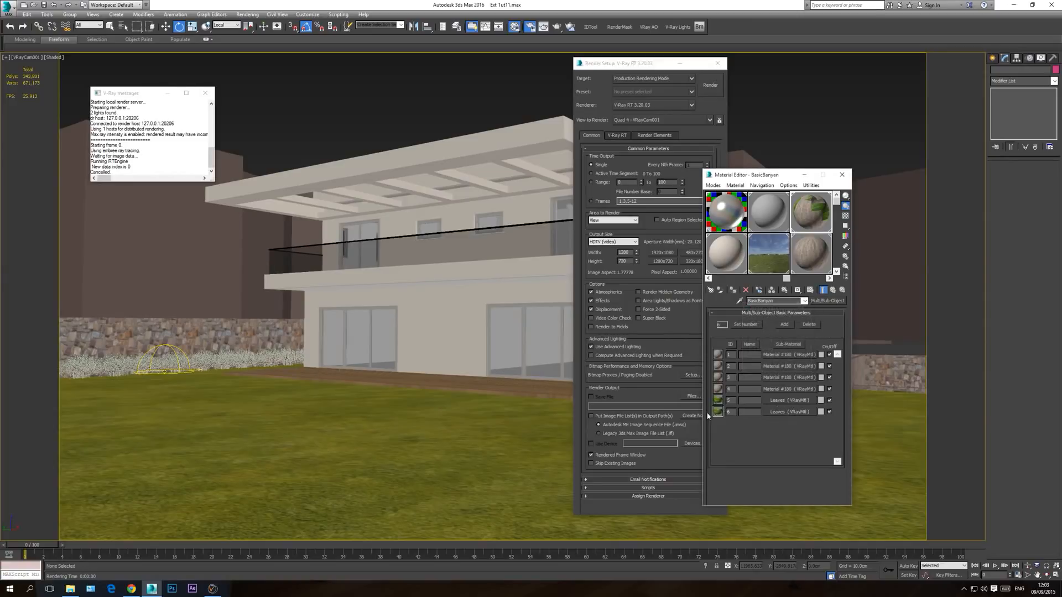
Step: Render the wall region again to check the bushes' greener leaves, stop it, and close the render windows
{"action": "left_click", "coordinate": [845, 179]}
{"action": "left_click", "coordinate": [710, 86]}
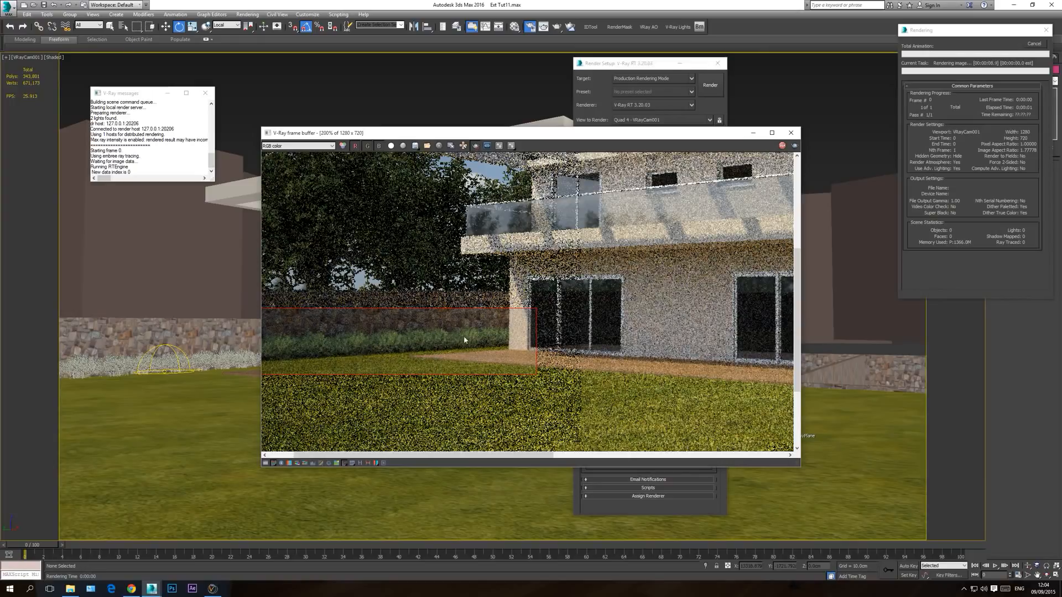
{"action": "left_click", "coordinate": [1041, 48]}
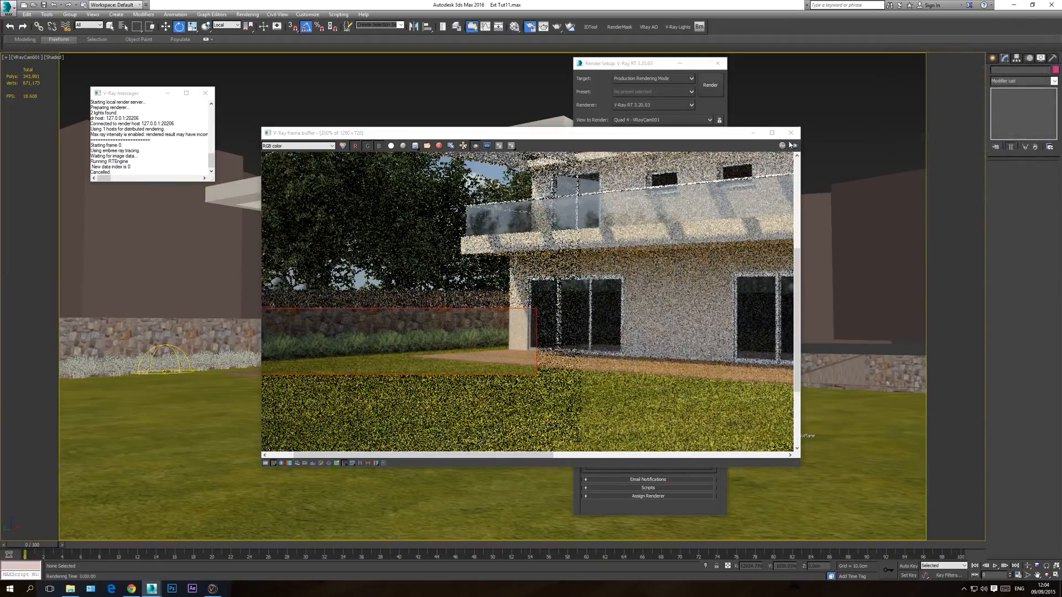
{"action": "left_click", "coordinate": [791, 133]}
{"action": "left_click", "coordinate": [717, 63]}
Step: Clone the bush along the back wall as an instance near the garden's opposite front corner, in the top view
{"action": "left_click", "coordinate": [111, 365]}
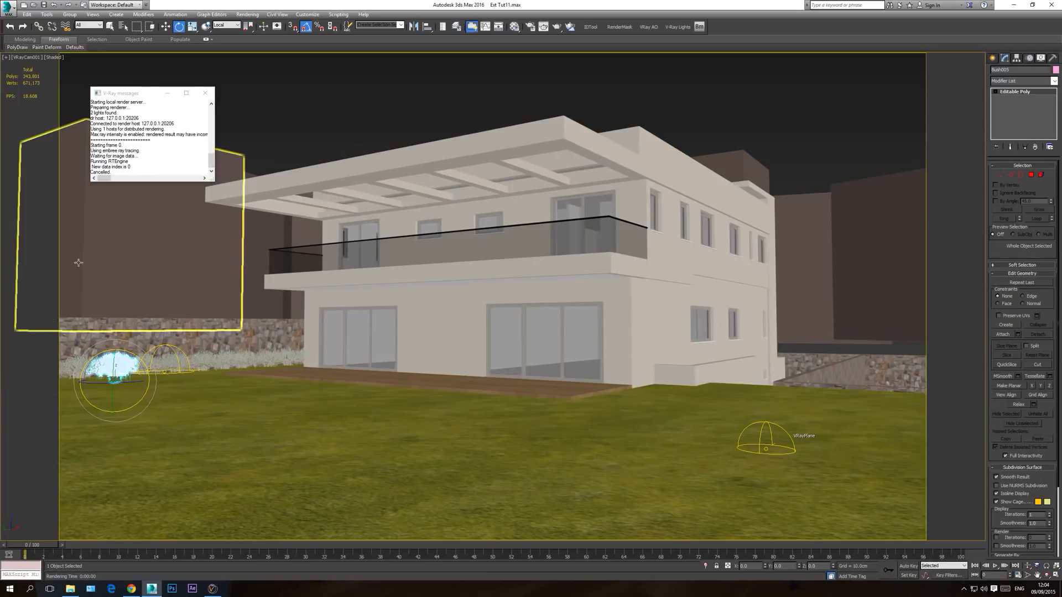
{"action": "key", "text": "t"}
{"action": "key", "text": "z"}
{"action": "scroll", "coordinate": [523, 327], "scroll_direction": "down", "scroll_amount": 10}
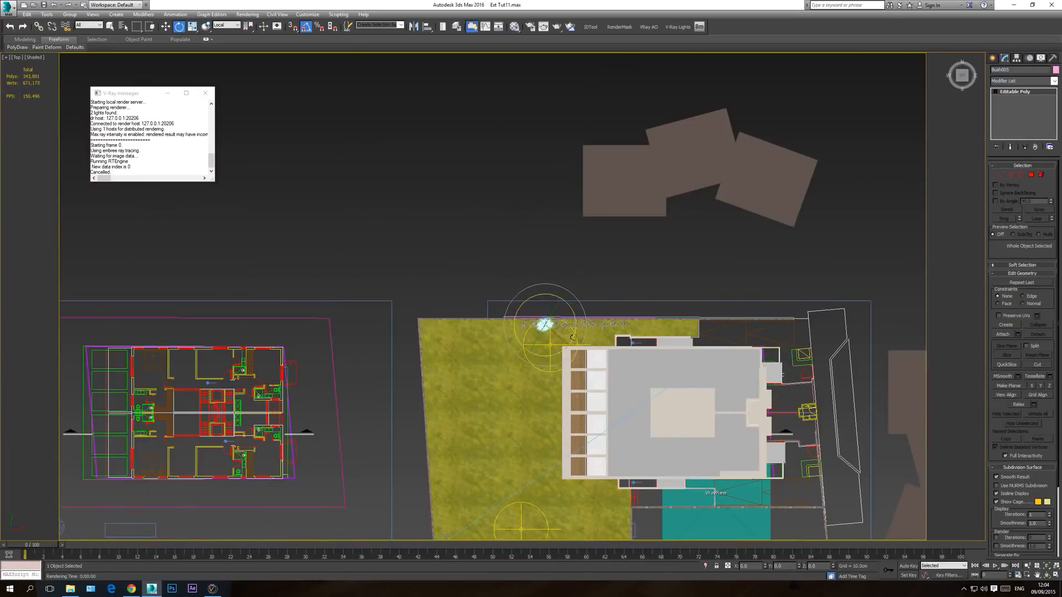
{"action": "key", "text": "w"}
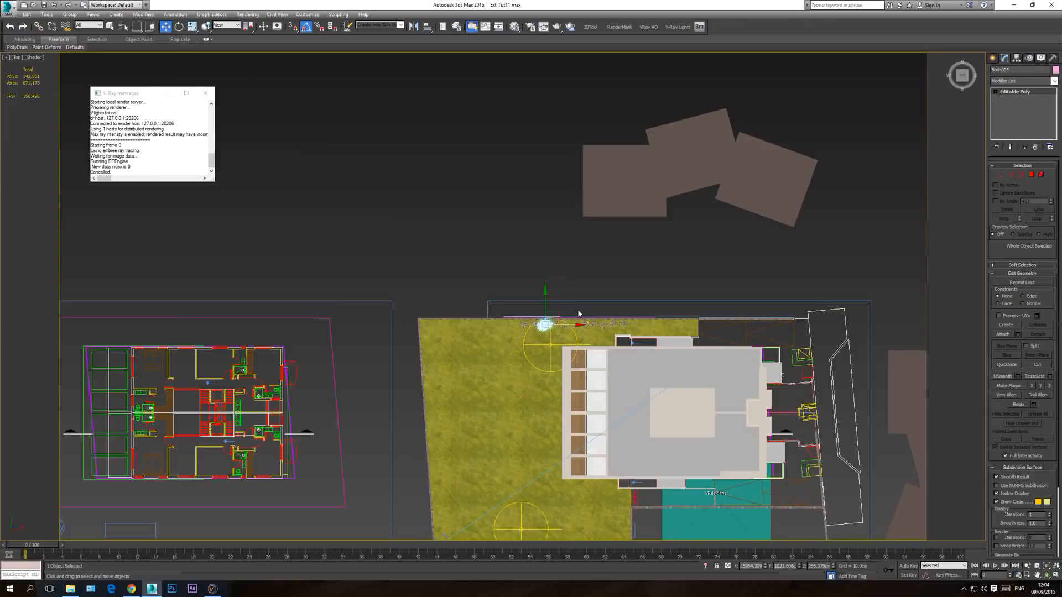
{"action": "mouse_move", "coordinate": [559, 314]}
{"action": "left_mouse_down", "text": "shift"}
{"action": "mouse_move", "coordinate": [522, 427]}
{"action": "mouse_move", "coordinate": [521, 494]}
{"action": "mouse_move", "coordinate": [498, 498]}
{"action": "mouse_move", "coordinate": [479, 521]}
{"action": "left_mouse_up", "text": "shift"}
{"action": "left_click", "coordinate": [498, 277]}
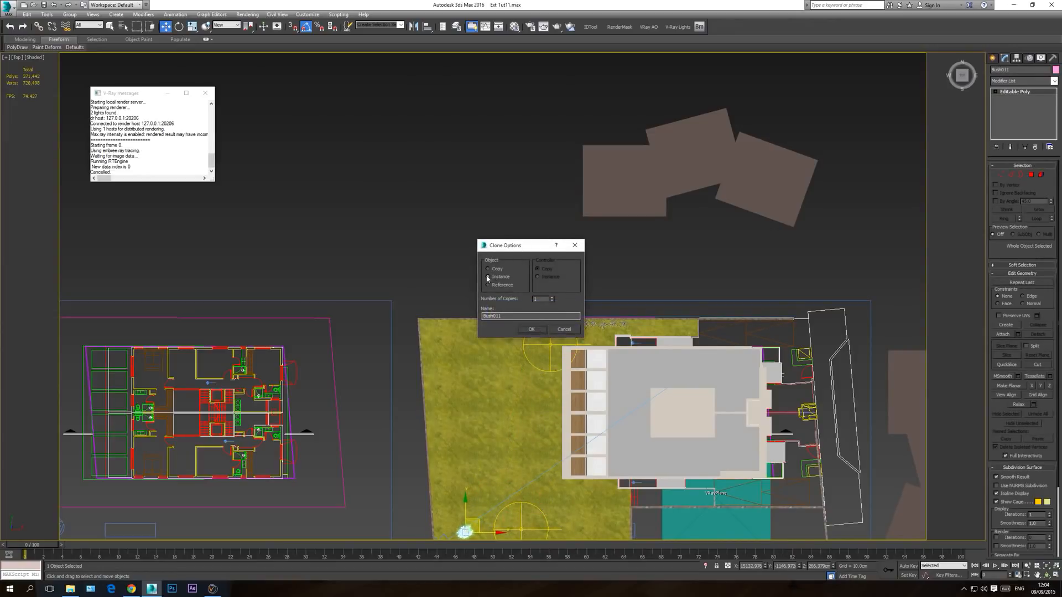
{"action": "left_click", "coordinate": [532, 330]}
Step: Rotate the new bush instance about its vertical axis and shift it slightly on the lawn
{"action": "scroll", "coordinate": [523, 327], "scroll_direction": "up", "scroll_amount": 6}
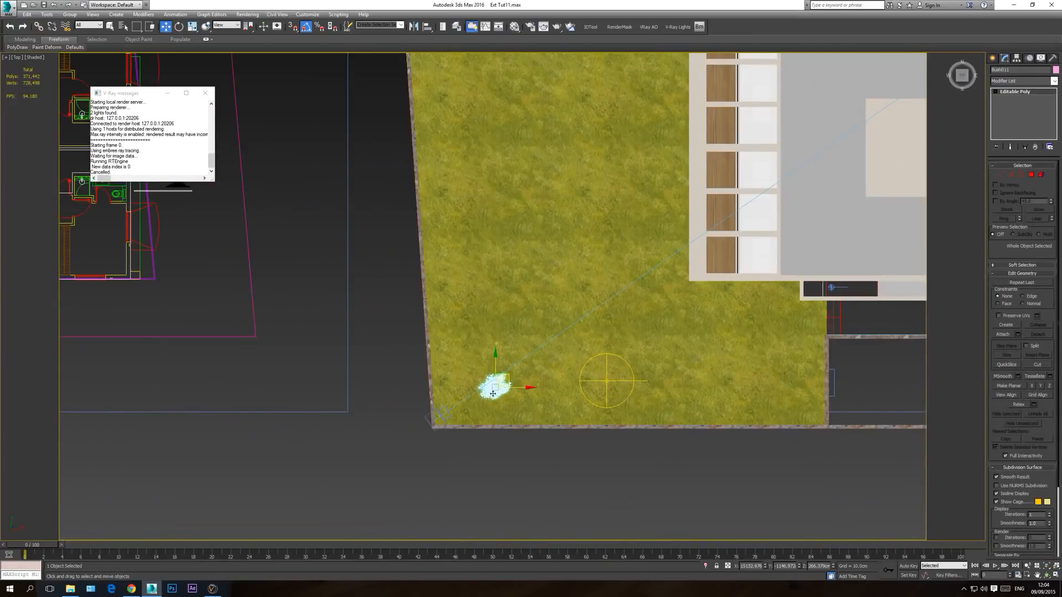
{"action": "middle_click_drag", "start_coordinate": [510, 247], "coordinate": [505, 345]}
{"action": "scroll", "coordinate": [506, 349], "scroll_direction": "down", "scroll_amount": 2}
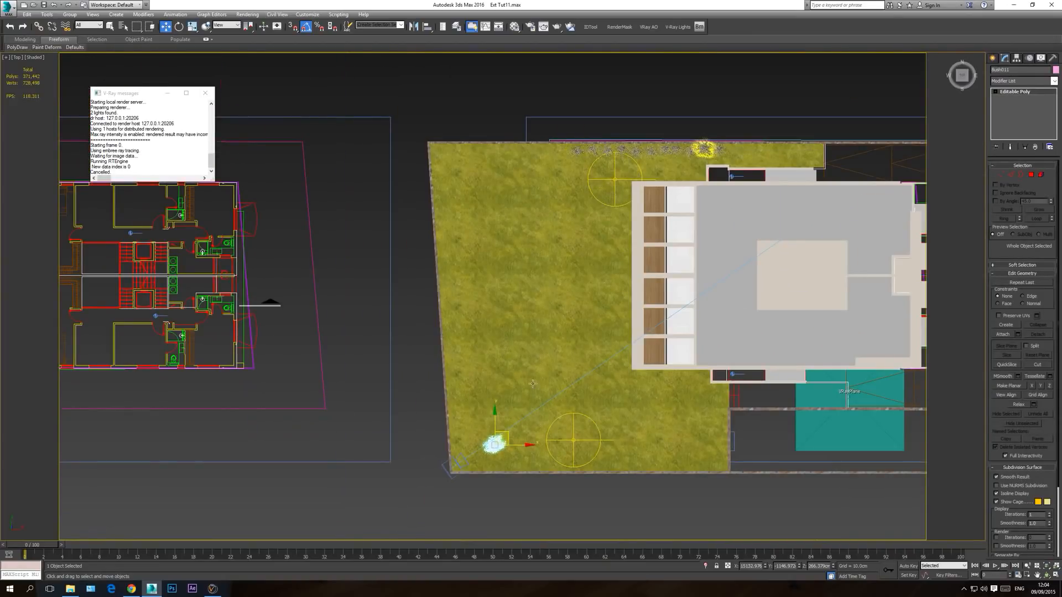
{"action": "scroll", "coordinate": [489, 473], "scroll_direction": "up", "scroll_amount": 2}
{"action": "left_click", "coordinate": [179, 27]}
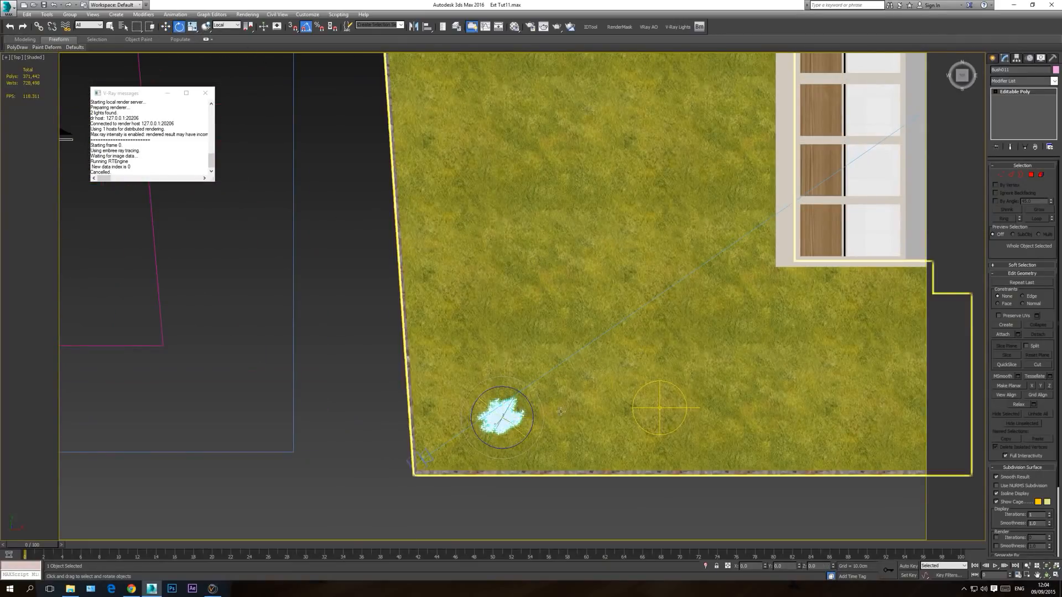
{"action": "left_click_drag", "start_coordinate": [537, 441], "coordinate": [539, 395]}
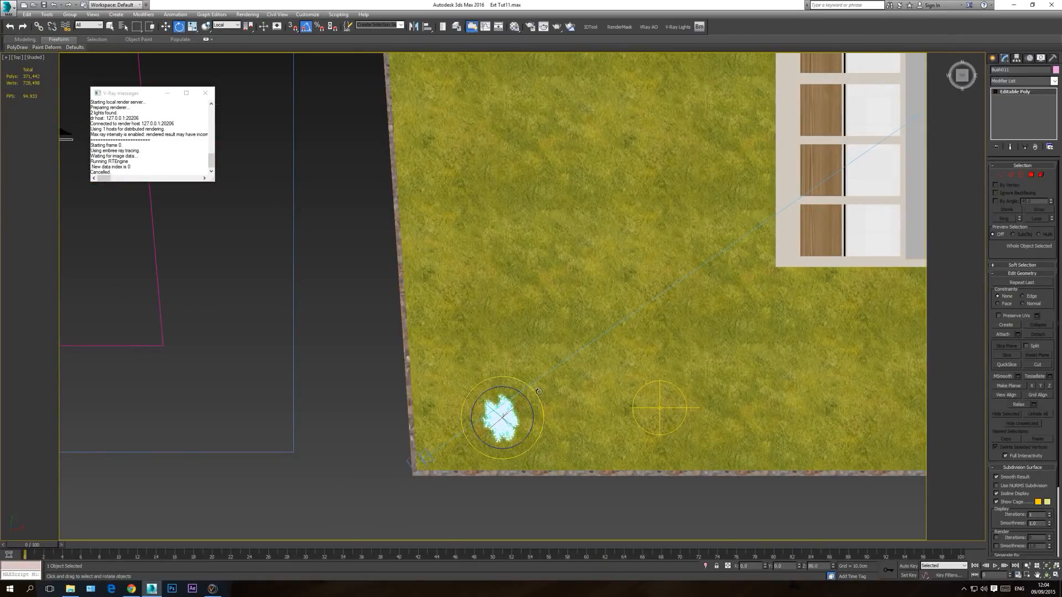
{"action": "key", "text": "w"}
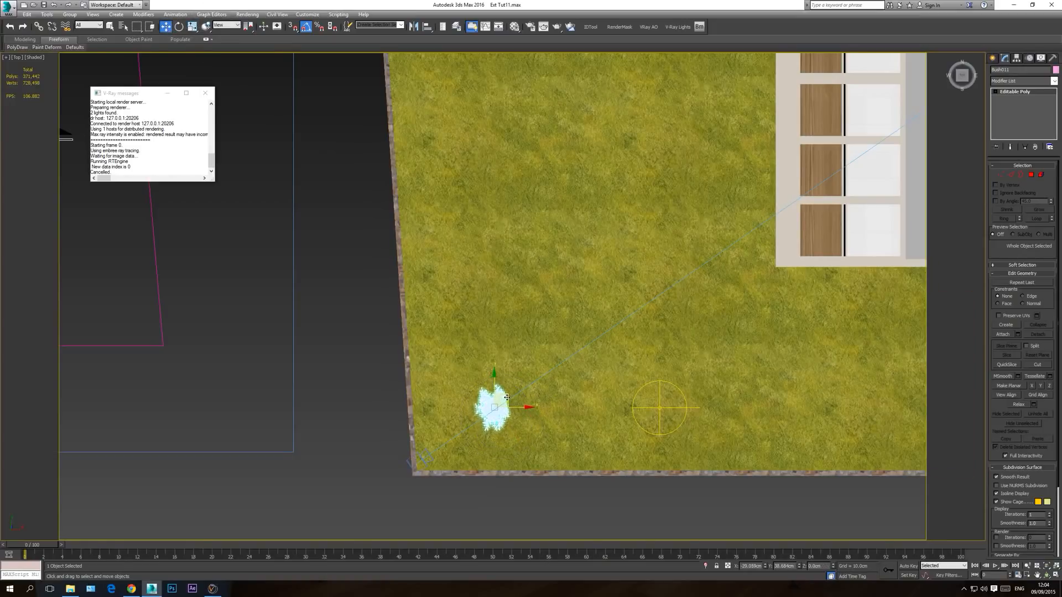
Step: In the camera view, place the bush in the right foreground and clone an instance of it into the left foreground corner
{"action": "key", "text": "c"}
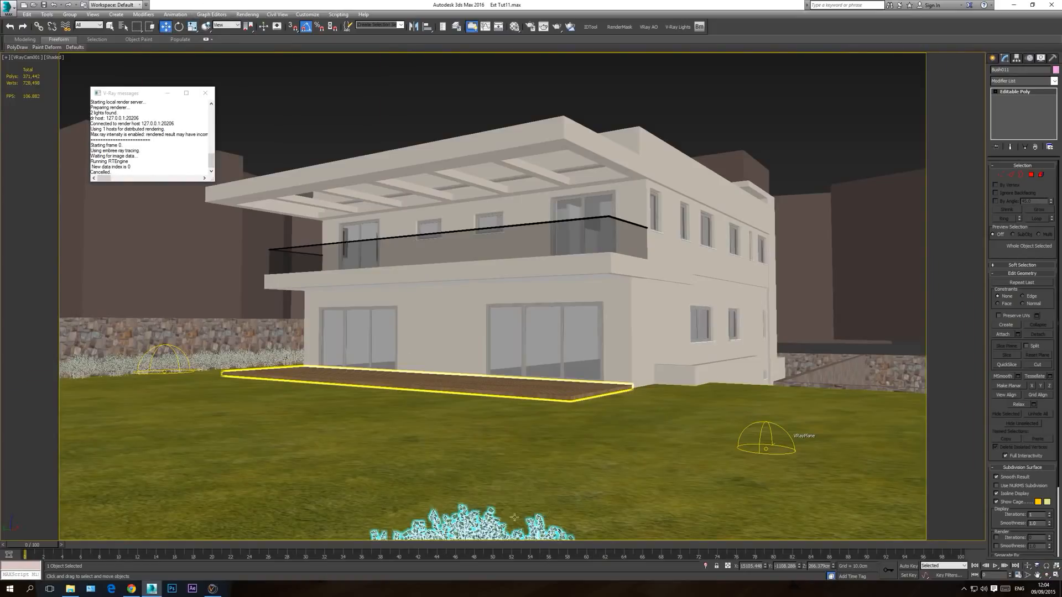
{"action": "mouse_move", "coordinate": [467, 535]}
{"action": "left_mouse_down"}
{"action": "mouse_move", "coordinate": [523, 429]}
{"action": "mouse_move", "coordinate": [500, 463]}
{"action": "mouse_move", "coordinate": [819, 479]}
{"action": "mouse_move", "coordinate": [868, 534]}
{"action": "mouse_move", "coordinate": [818, 511]}
{"action": "mouse_move", "coordinate": [64, 486]}
{"action": "mouse_move", "coordinate": [96, 520]}
{"action": "left_mouse_up"}
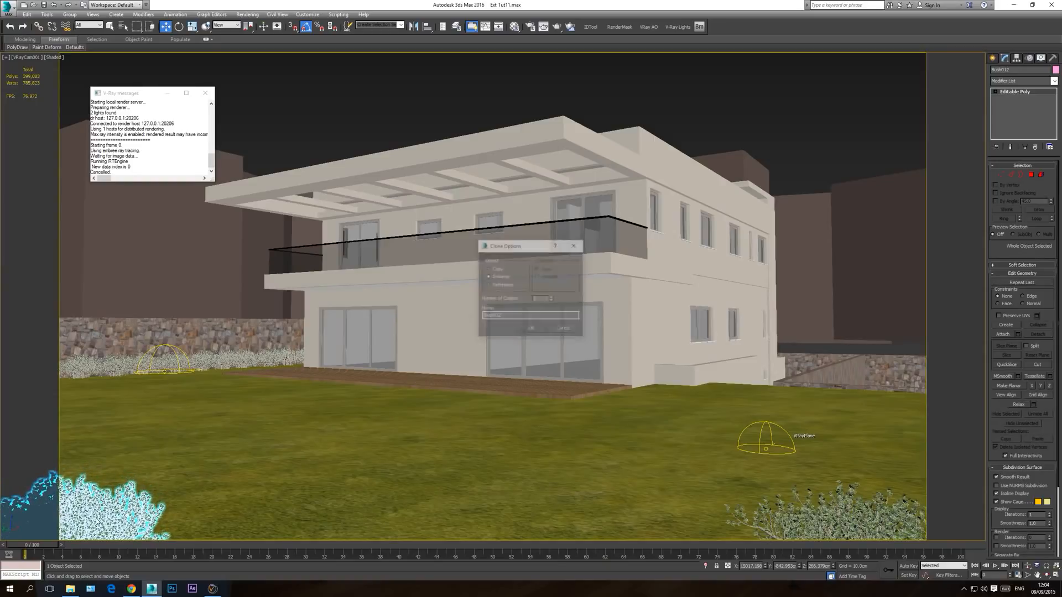
{"action": "left_click", "coordinate": [531, 330]}
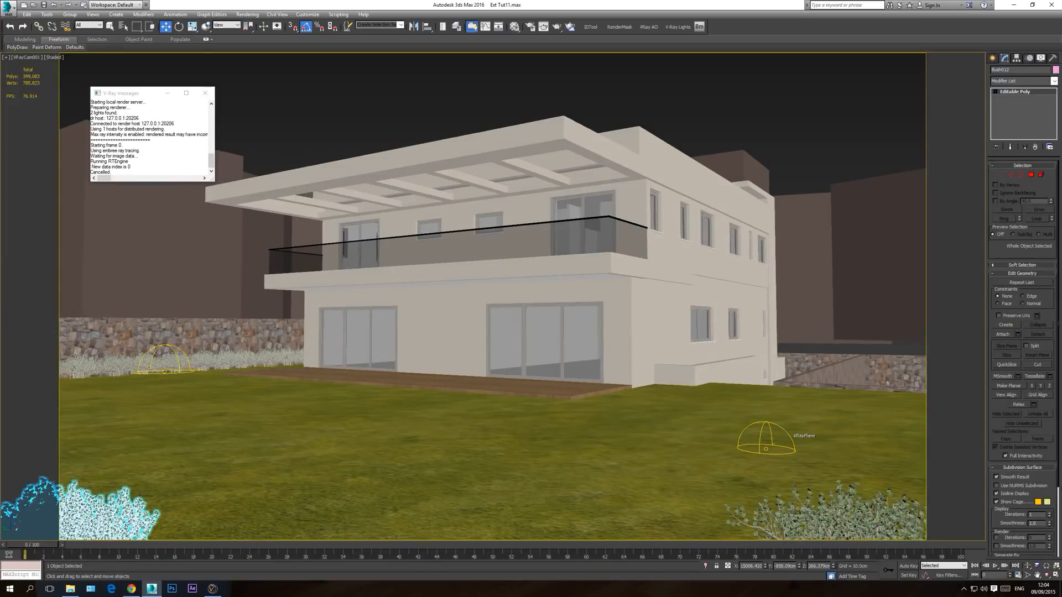
{"action": "left_click", "coordinate": [720, 99]}
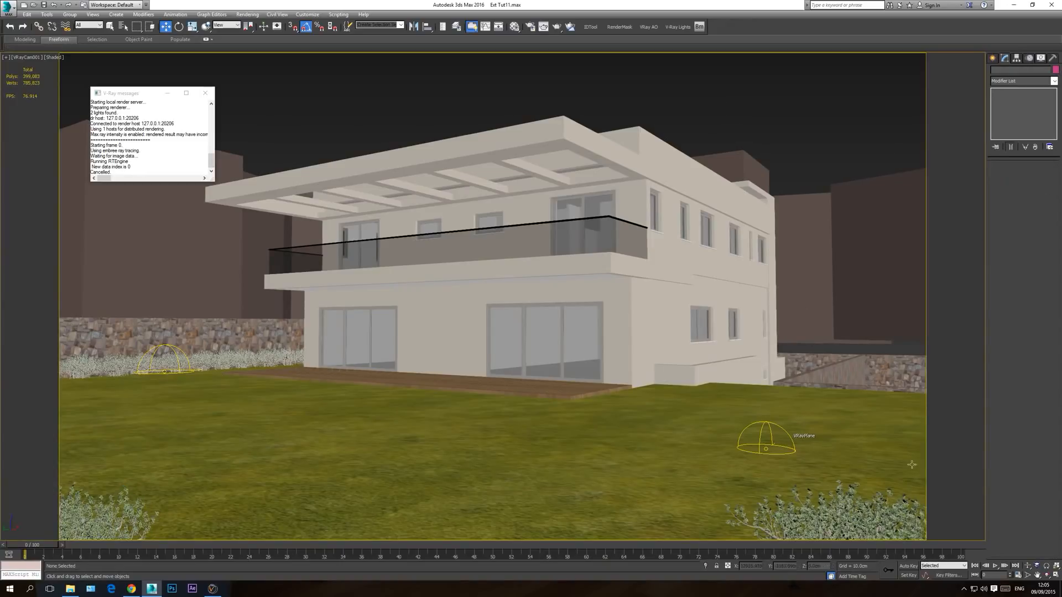
Step: Clone the right foreground bush to the far right edge of the lawn, beside the camera frame
{"action": "left_click", "coordinate": [863, 511]}
{"action": "mouse_move", "coordinate": [863, 500]}
{"action": "left_mouse_down", "text": "shift"}
{"action": "mouse_move", "coordinate": [974, 315]}
{"action": "mouse_move", "coordinate": [961, 314]}
{"action": "left_mouse_up", "text": "shift"}
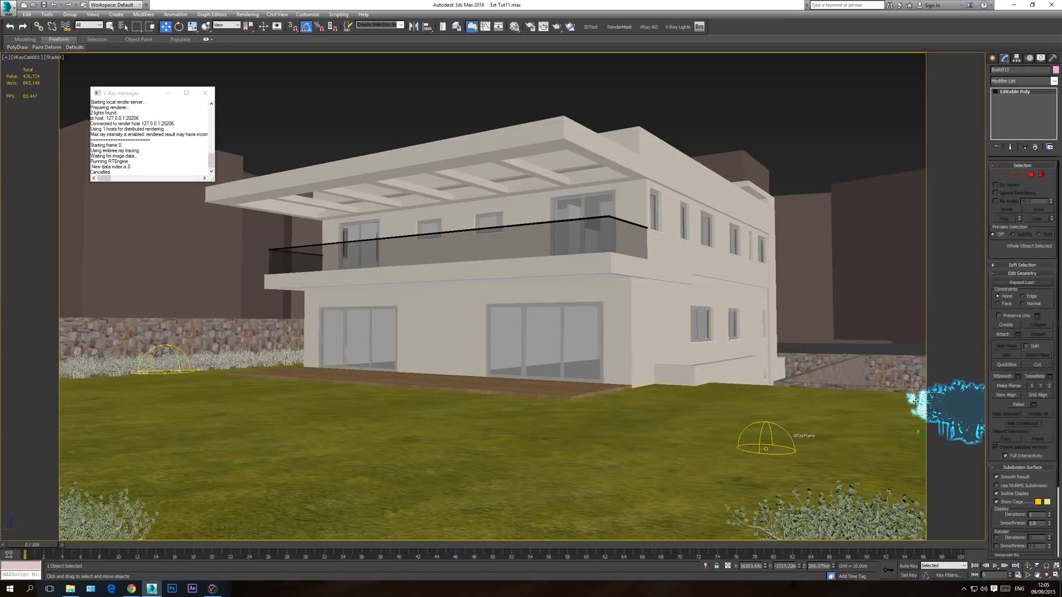
{"action": "left_click", "coordinate": [794, 115]}
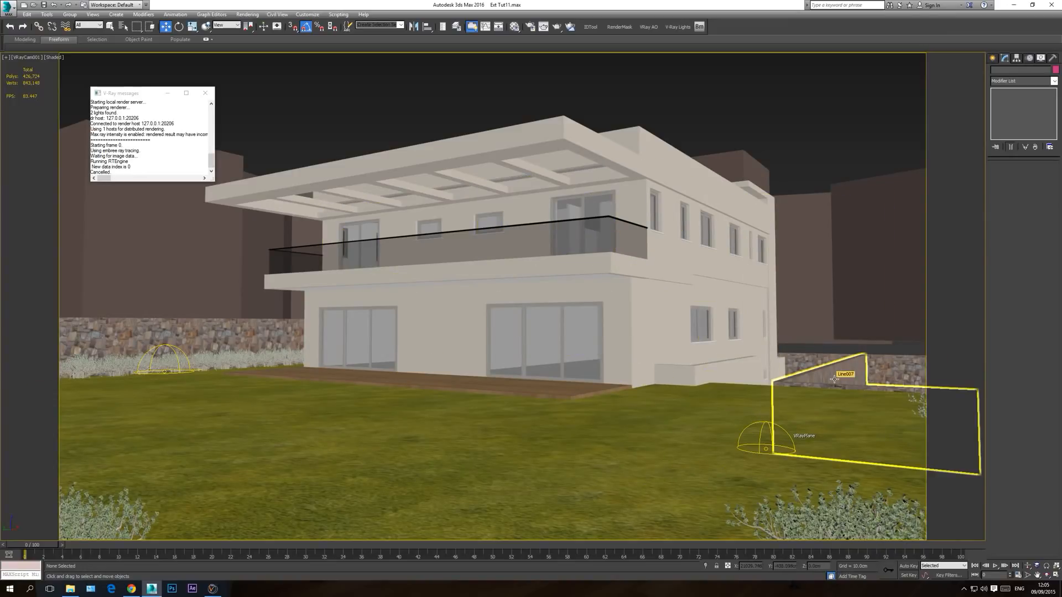
Step: Delete the short segment of the Line007 wall that runs along the lawn's edge, and return to its UVW Map modifier
{"action": "key", "text": "t"}
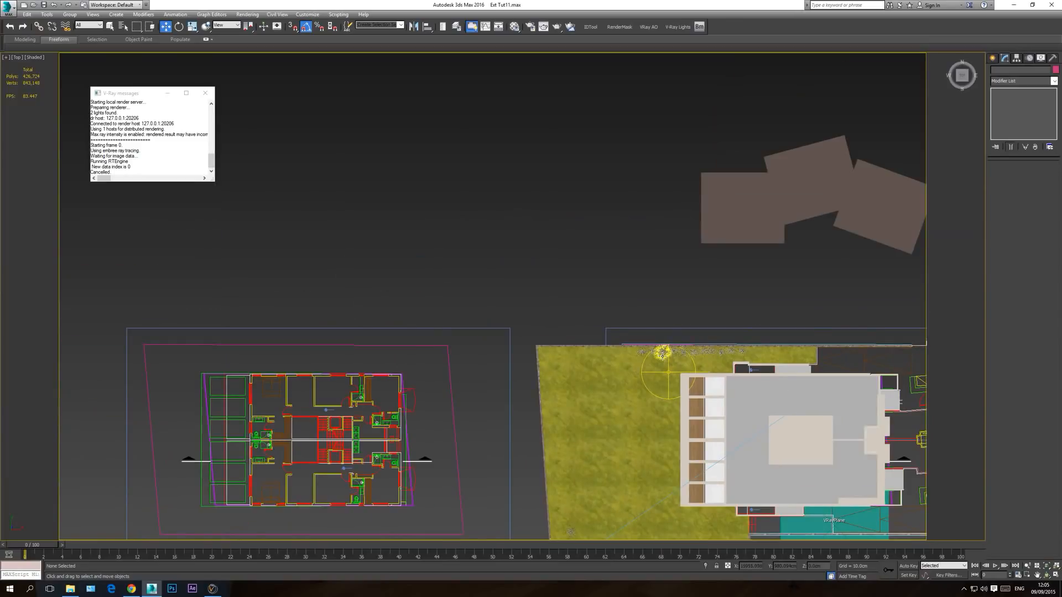
{"action": "scroll", "coordinate": [604, 358], "scroll_direction": "down", "scroll_amount": 4}
{"action": "middle_click_drag", "start_coordinate": [636, 408], "coordinate": [614, 358]}
{"action": "scroll", "coordinate": [615, 358], "scroll_direction": "up", "scroll_amount": 5}
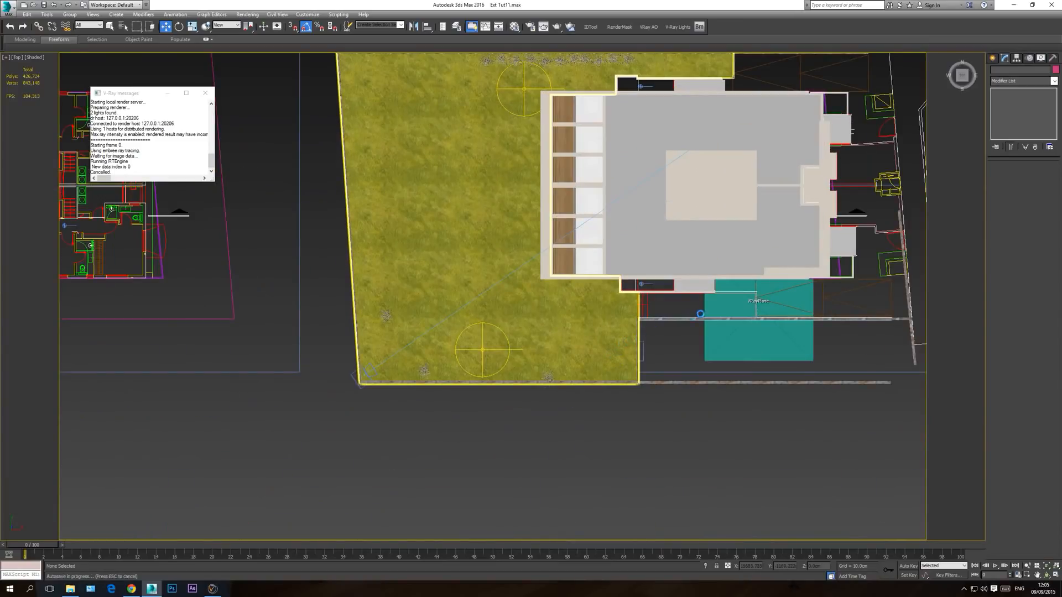
{"action": "left_click", "coordinate": [656, 318]}
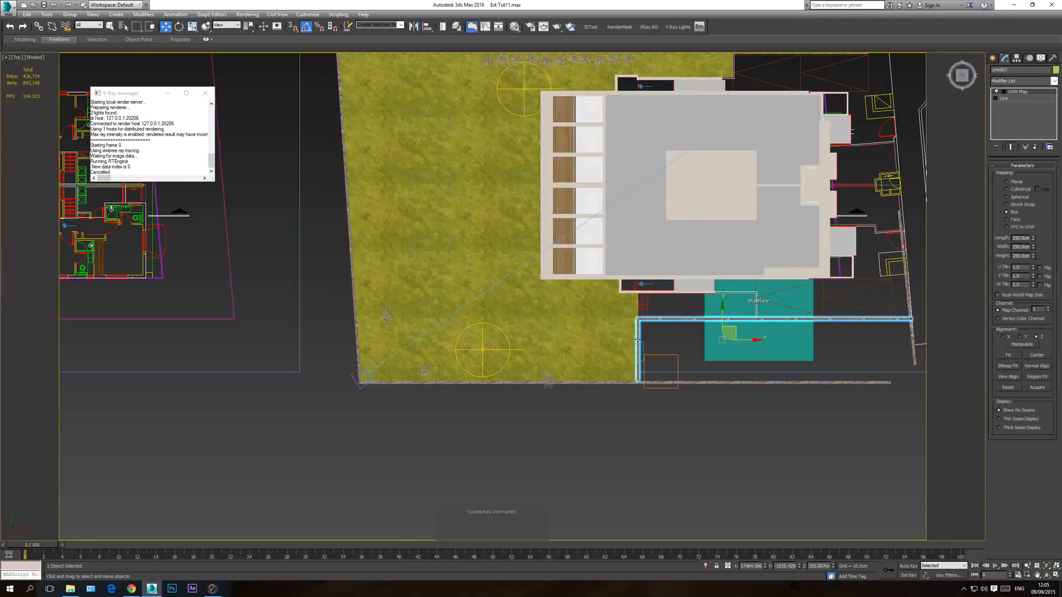
{"action": "left_click", "coordinate": [1010, 98]}
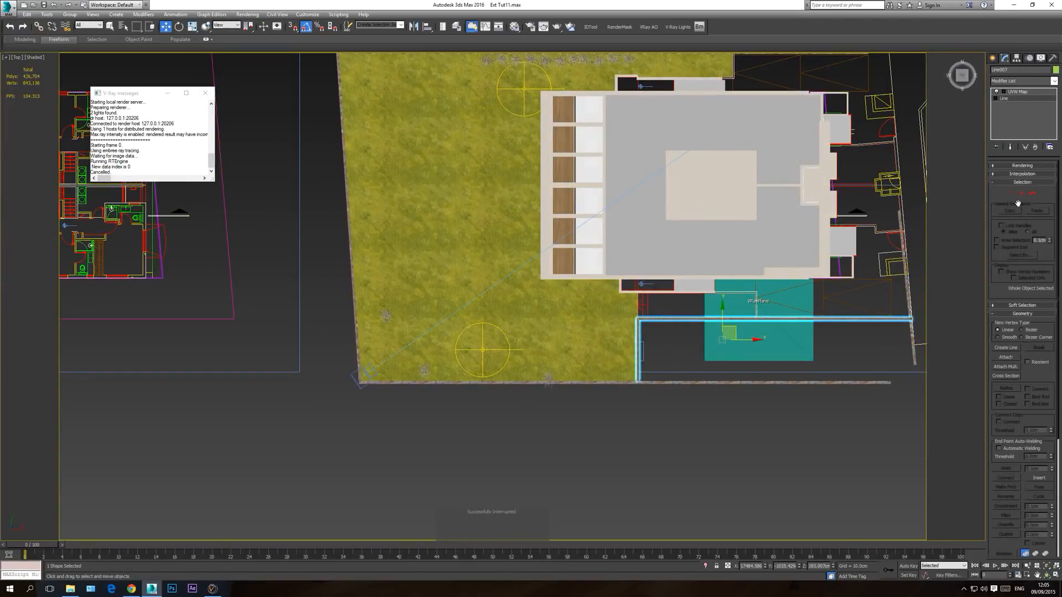
{"action": "left_click", "coordinate": [1023, 194]}
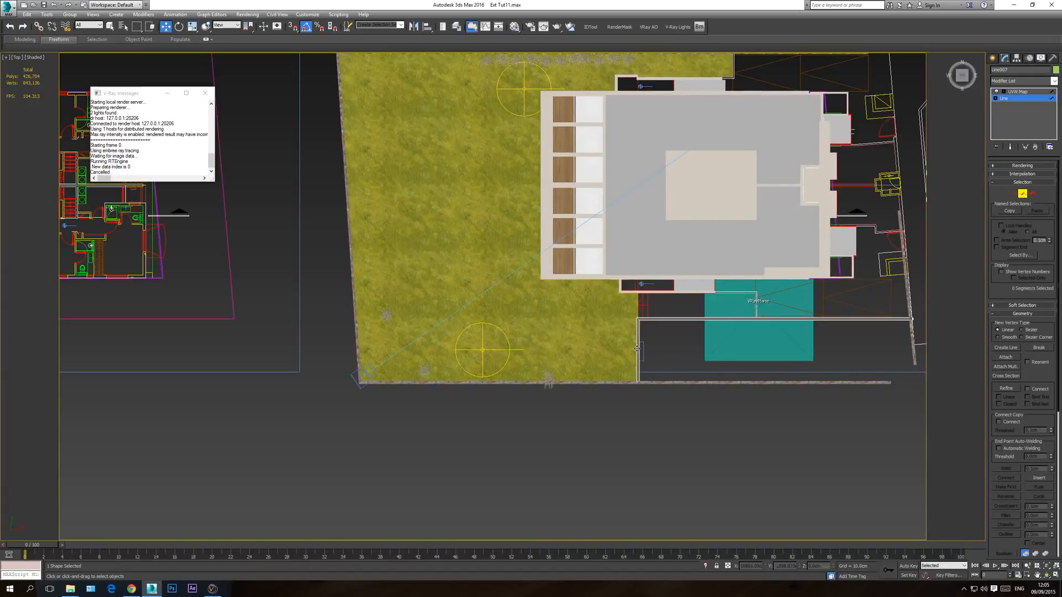
{"action": "left_click", "coordinate": [637, 349]}
{"action": "left_click", "coordinate": [652, 349]}
{"action": "scroll", "coordinate": [653, 341], "scroll_direction": "up", "scroll_amount": 4}
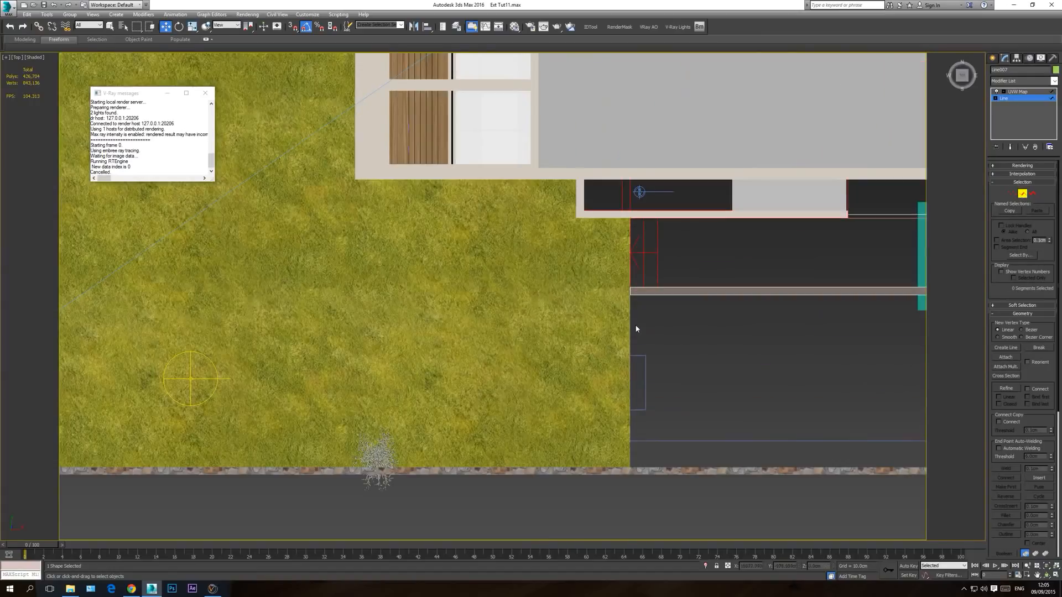
{"action": "scroll", "coordinate": [534, 306], "scroll_direction": "down", "scroll_amount": 3}
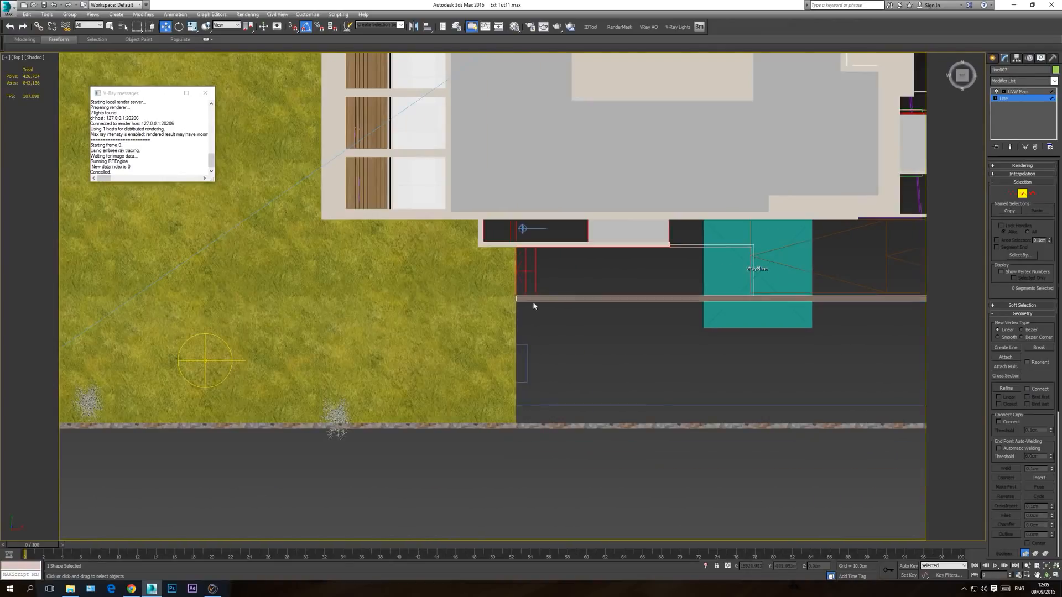
{"action": "middle_click_drag", "start_coordinate": [597, 342], "coordinate": [566, 345]}
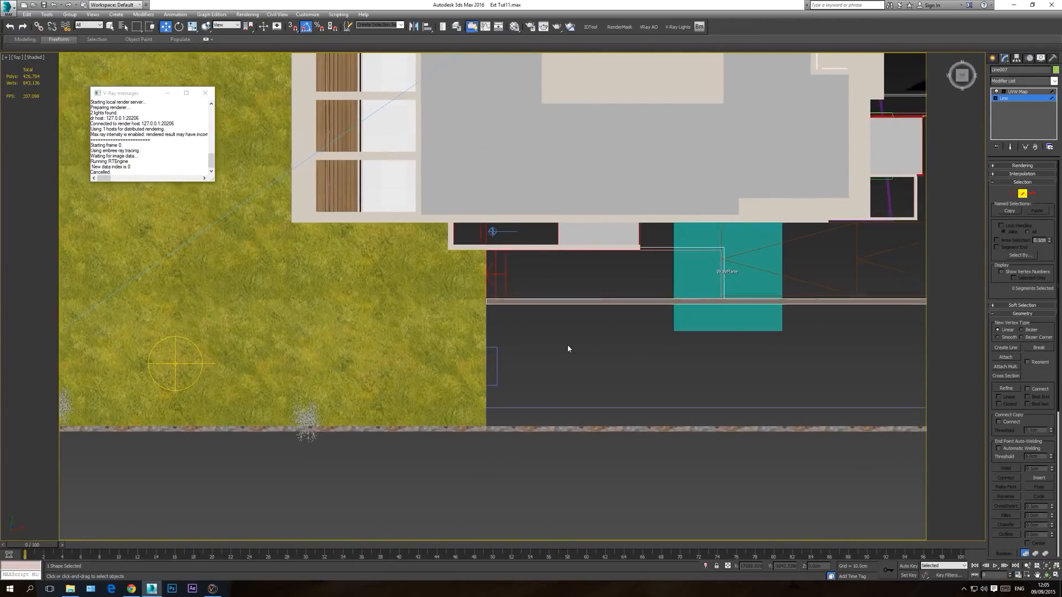
{"action": "scroll", "coordinate": [566, 345], "scroll_direction": "down", "scroll_amount": 2}
{"action": "left_click", "coordinate": [1017, 93]}
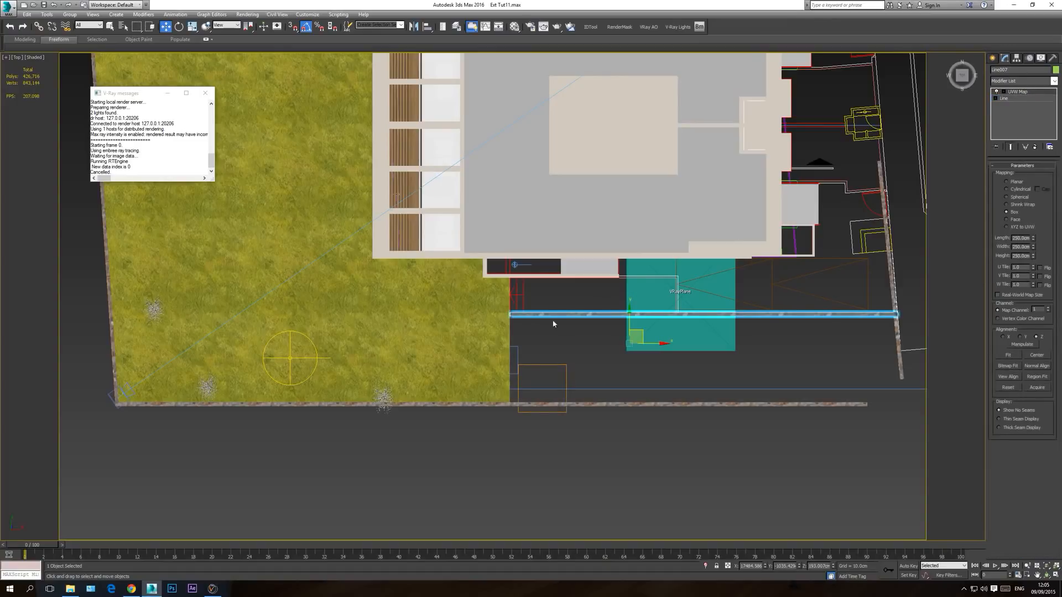
Step: Start Slice Plane on the Grass object's Editable Poly at vertex level and rotate the slicing plane 90 degrees
{"action": "left_click", "coordinate": [470, 337]}
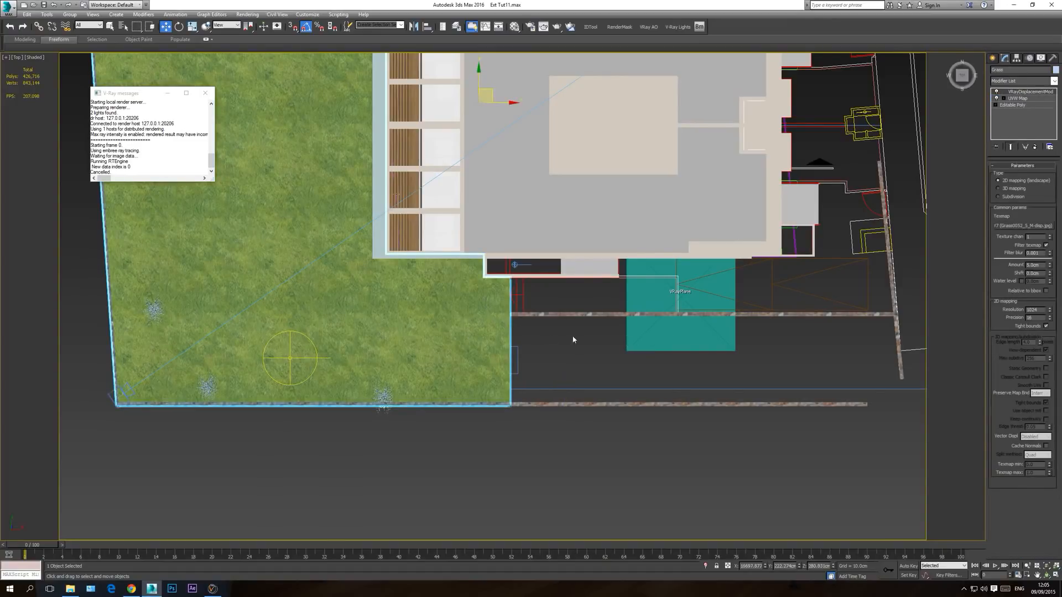
{"action": "left_click", "coordinate": [1020, 104]}
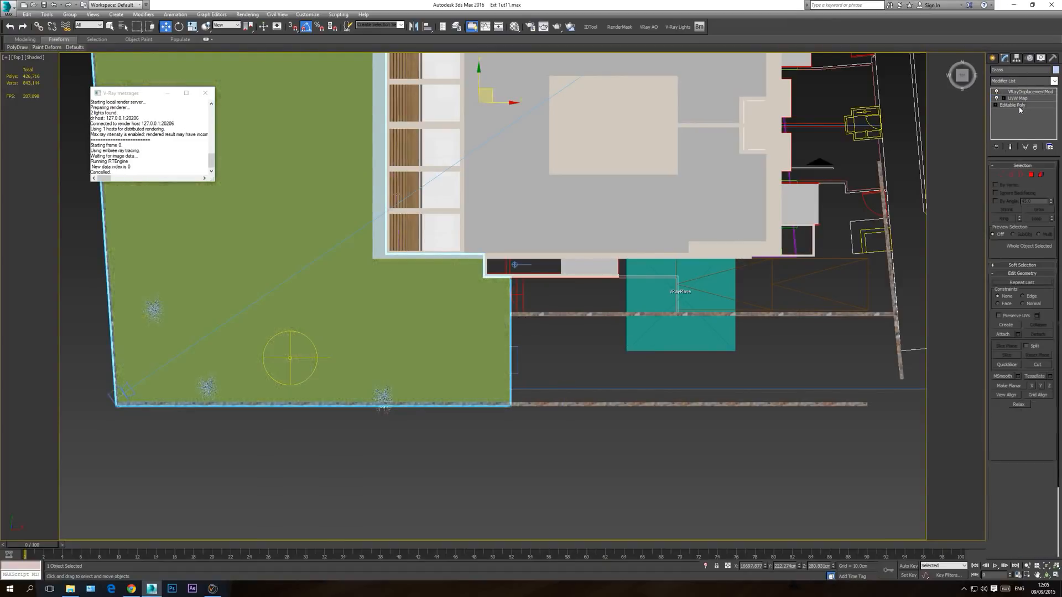
{"action": "left_click", "coordinate": [1000, 175]}
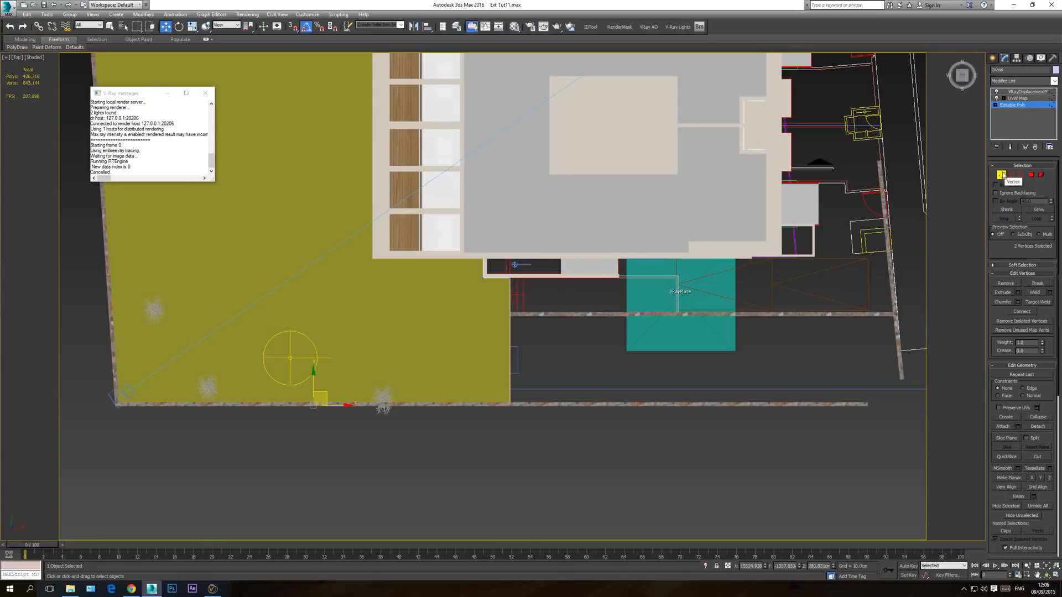
{"action": "left_click", "coordinate": [1005, 166]}
{"action": "middle_click_drag", "start_coordinate": [462, 226], "coordinate": [510, 305]}
{"action": "scroll", "coordinate": [510, 304], "scroll_direction": "down", "scroll_amount": 4}
{"action": "left_click", "coordinate": [178, 29]}
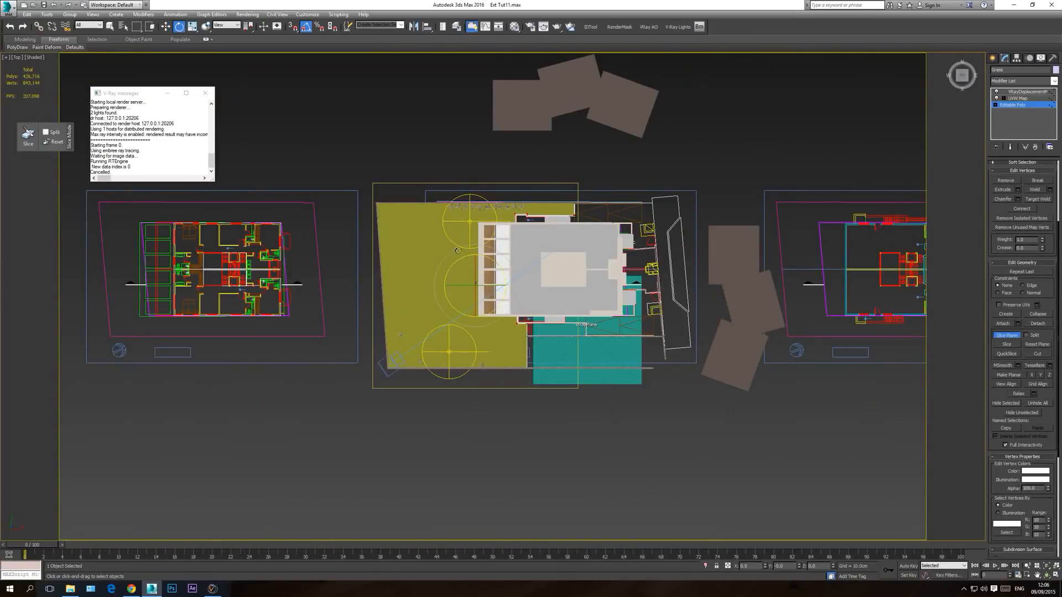
{"action": "left_click_drag", "start_coordinate": [475, 294], "coordinate": [475, 304]}
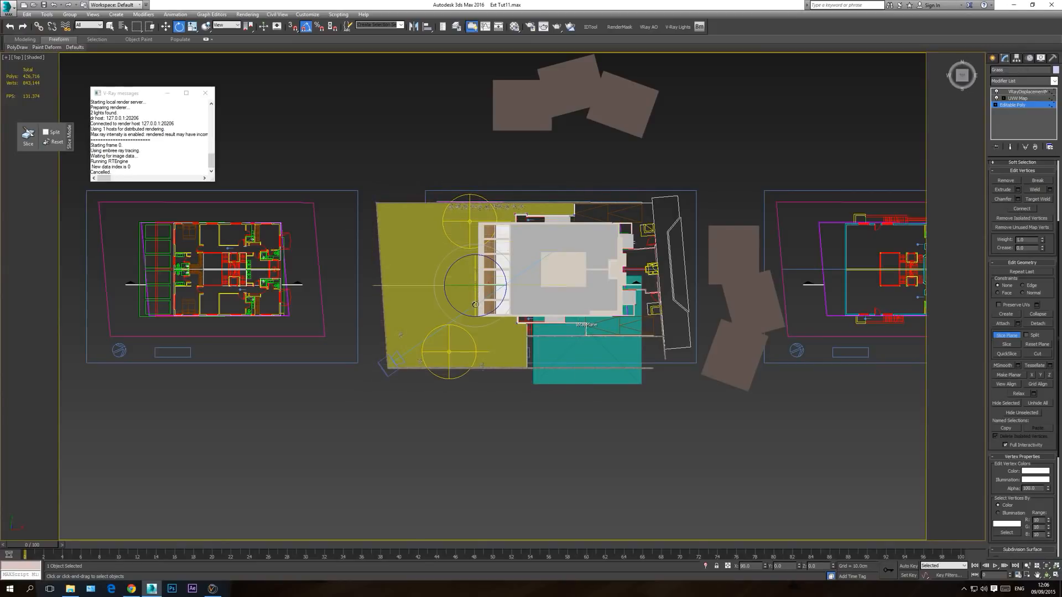
Step: Move the slicing plane in line with the side stone wall and slice the Grass mesh there
{"action": "left_click", "coordinate": [165, 27]}
{"action": "left_click_drag", "start_coordinate": [474, 263], "coordinate": [475, 312]}
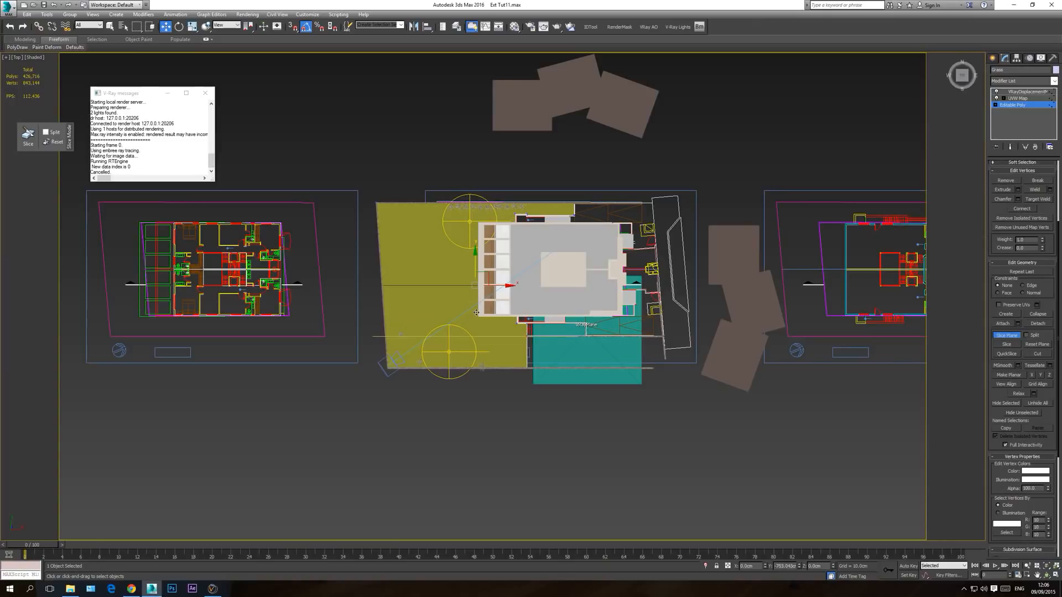
{"action": "scroll", "coordinate": [536, 350], "scroll_direction": "up", "scroll_amount": 5}
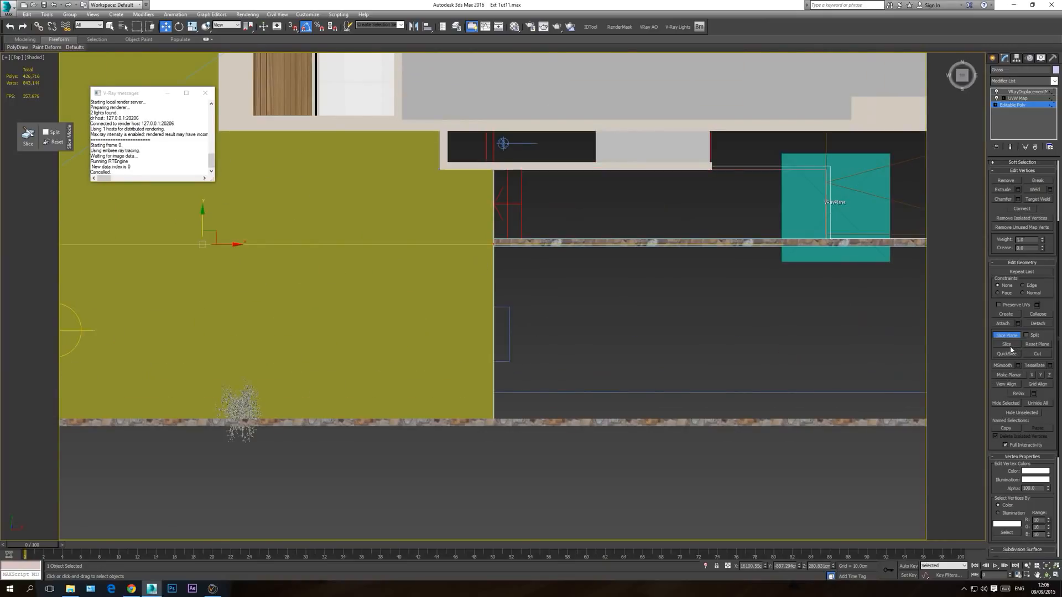
{"action": "left_click", "coordinate": [1007, 335]}
{"action": "scroll", "coordinate": [708, 275], "scroll_direction": "down", "scroll_amount": 2}
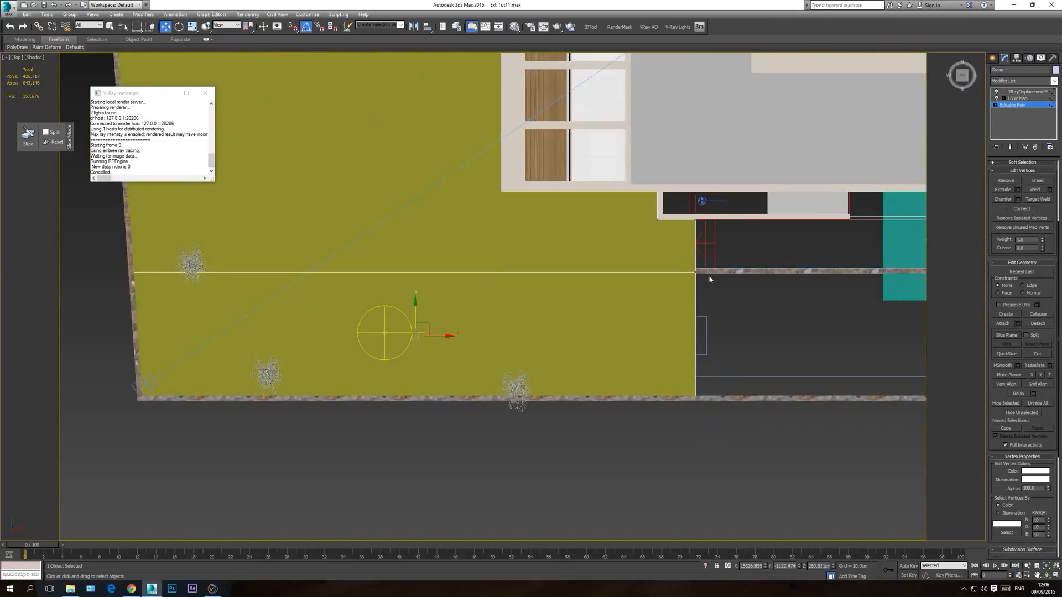
Step: Extrude the Grass mesh's side edge between the two parallel stone walls as a new strip reaching the slanted end wall
{"action": "left_click", "coordinate": [1018, 103]}
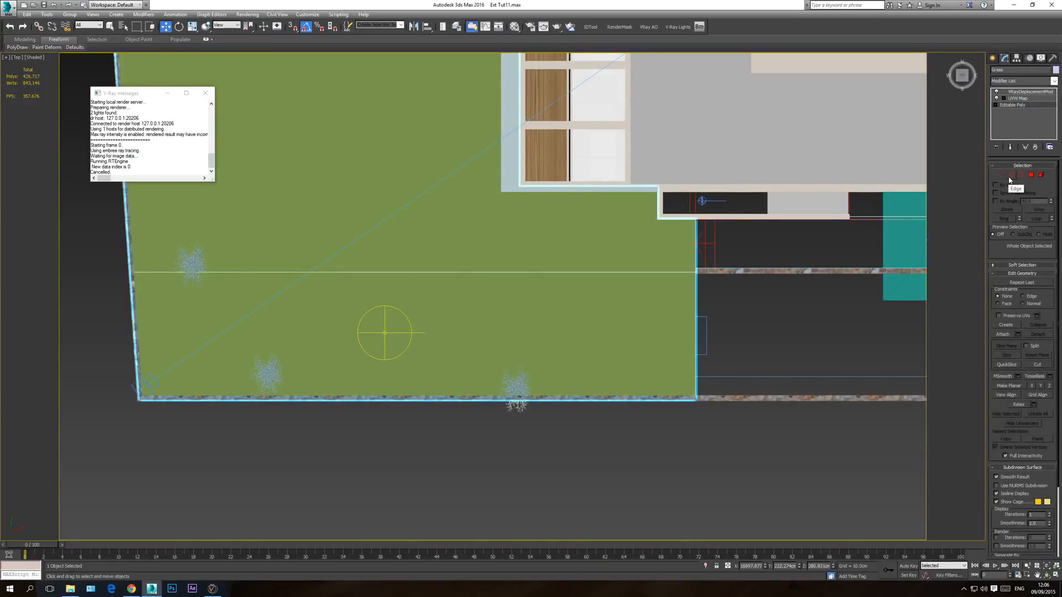
{"action": "left_click", "coordinate": [1012, 176]}
{"action": "left_click", "coordinate": [697, 321]}
{"action": "middle_click_drag", "start_coordinate": [750, 325], "coordinate": [518, 330]}
{"action": "left_click_drag", "start_coordinate": [494, 331], "coordinate": [965, 338], "text": "shift"}
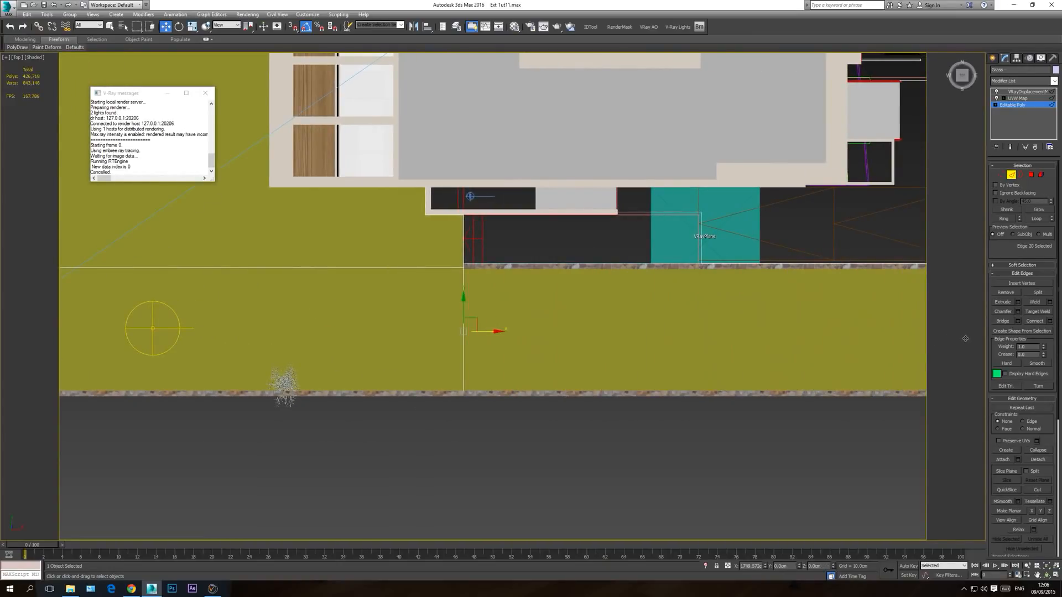
{"action": "middle_click_drag", "start_coordinate": [728, 323], "coordinate": [430, 310]}
{"action": "left_click_drag", "start_coordinate": [661, 319], "coordinate": [734, 322]}
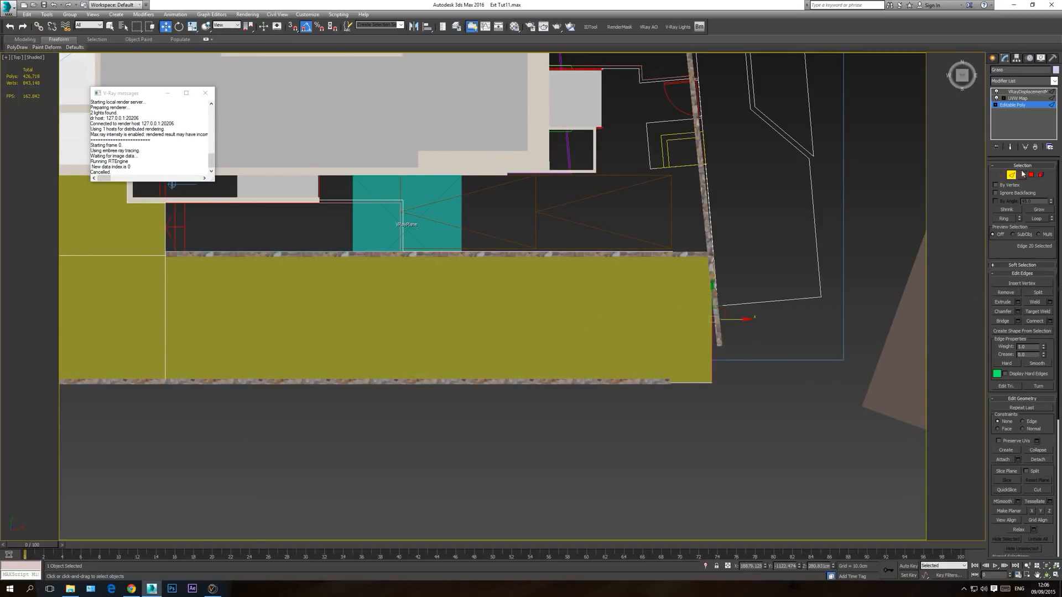
Step: Move the Grass strip's outer corner vertex in line with the slanted end wall, and lower the strip's end edge in the camera view
{"action": "key", "text": "1"}
{"action": "mouse_move", "coordinate": [730, 370]}
{"action": "left_mouse_down"}
{"action": "mouse_move", "coordinate": [688, 409]}
{"action": "mouse_move", "coordinate": [747, 383]}
{"action": "left_mouse_up"}
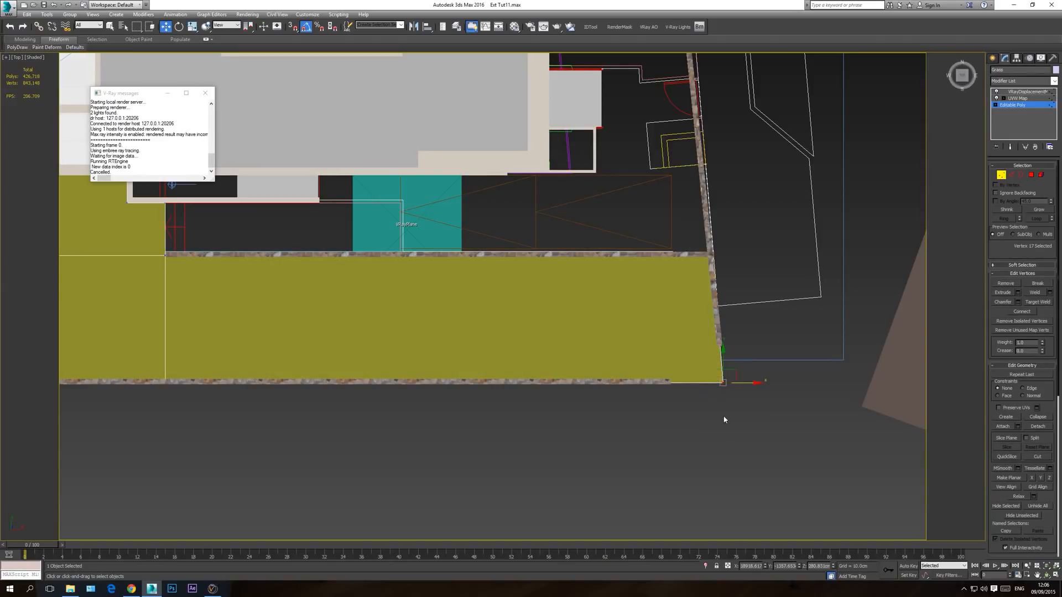
{"action": "key", "text": "c"}
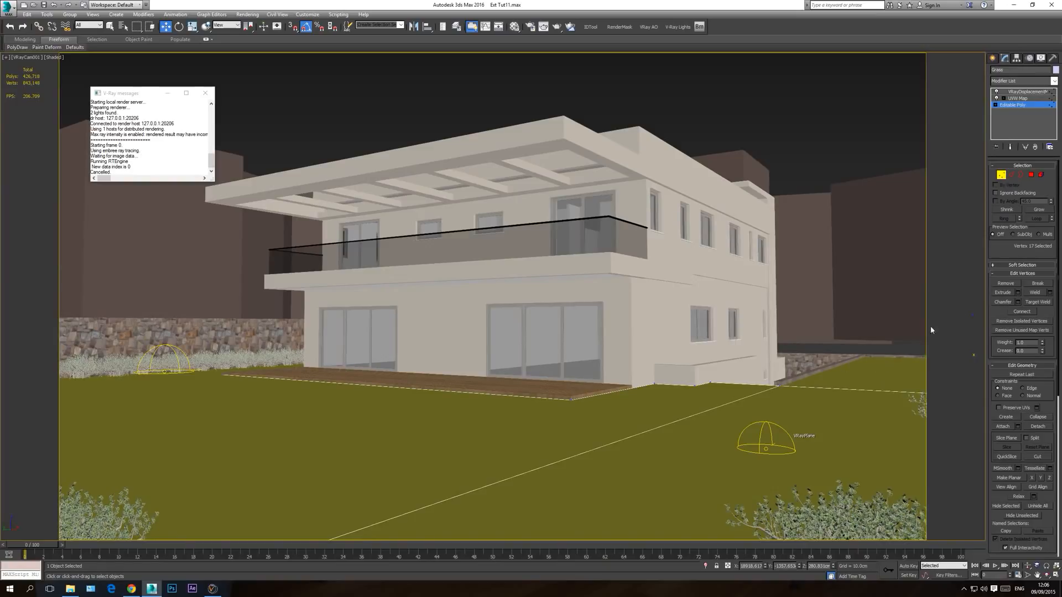
{"action": "left_click", "coordinate": [1012, 175]}
{"action": "left_click_drag", "start_coordinate": [917, 335], "coordinate": [916, 337]}
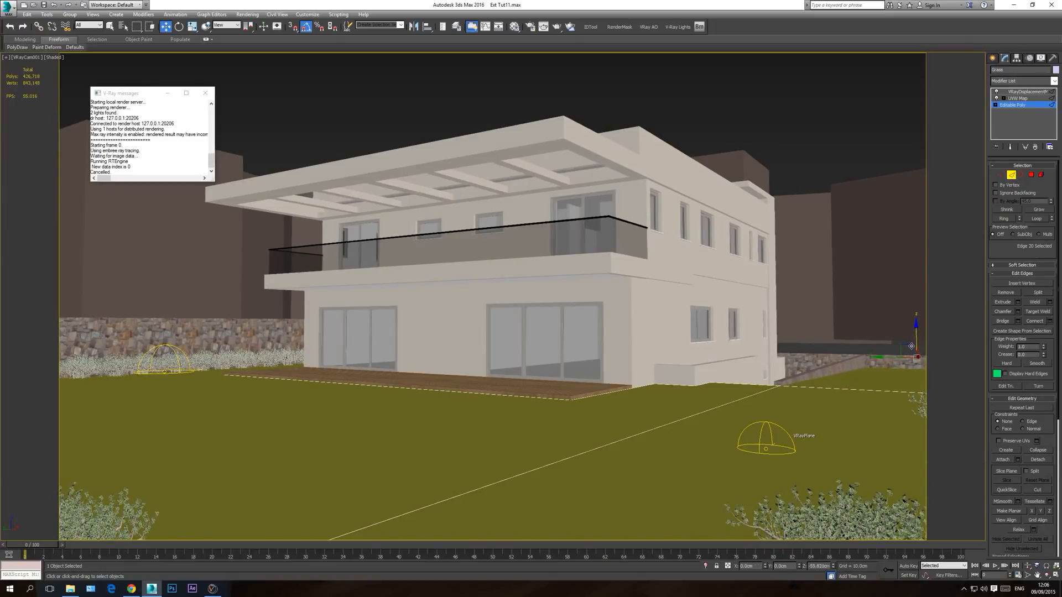
{"action": "left_click_drag", "start_coordinate": [910, 346], "coordinate": [910, 360]}
{"action": "left_click", "coordinate": [1028, 91]}
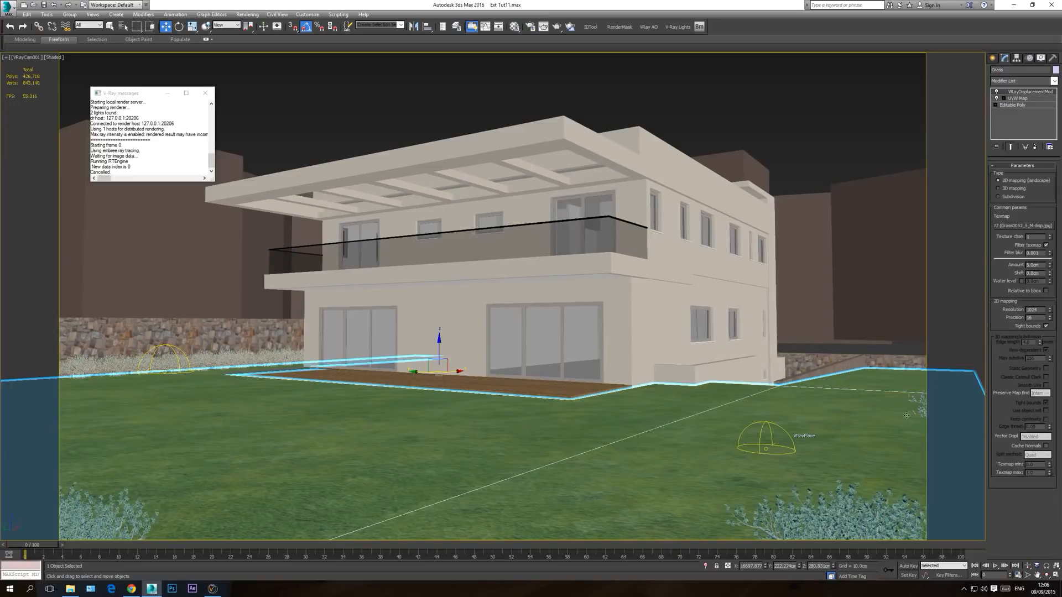
Step: Clone the bush at the lawn's outer edge as one instance at the far end of the side grass strip
{"action": "left_click", "coordinate": [932, 406]}
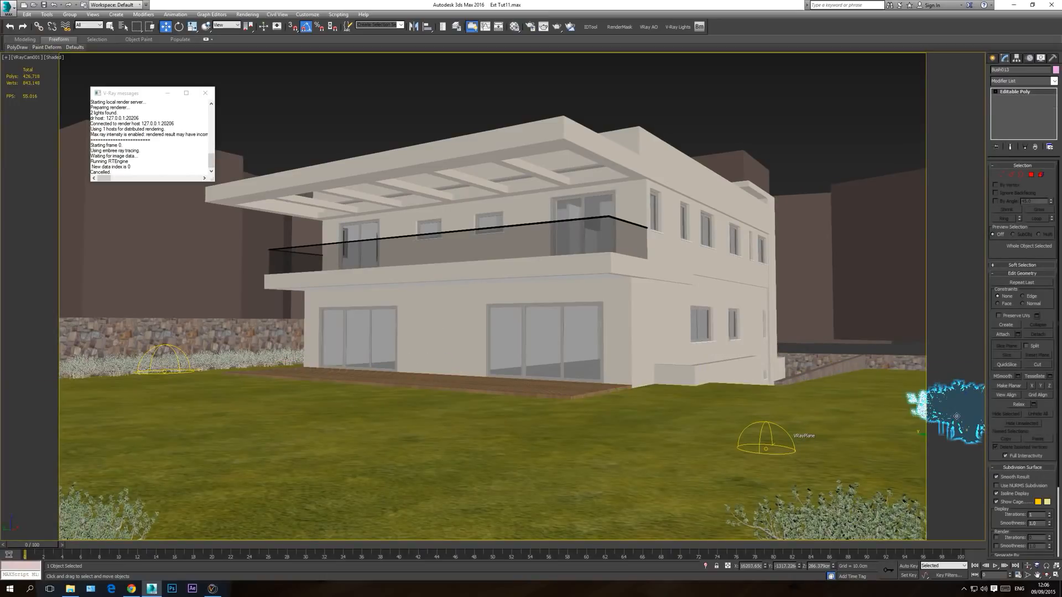
{"action": "key", "text": "t"}
{"action": "key", "text": "z"}
{"action": "scroll", "coordinate": [560, 380], "scroll_direction": "down", "scroll_amount": 6}
{"action": "middle_click_drag", "start_coordinate": [644, 390], "coordinate": [421, 113]}
{"action": "scroll", "coordinate": [437, 185], "scroll_direction": "down", "scroll_amount": 1}
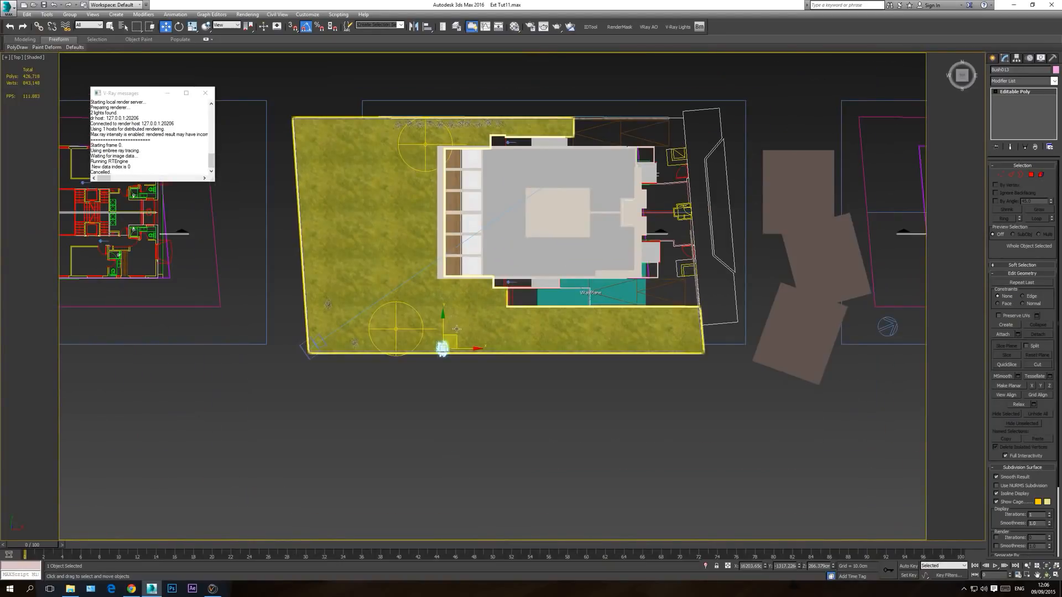
{"action": "left_click_drag", "start_coordinate": [461, 338], "coordinate": [709, 332], "text": "shift"}
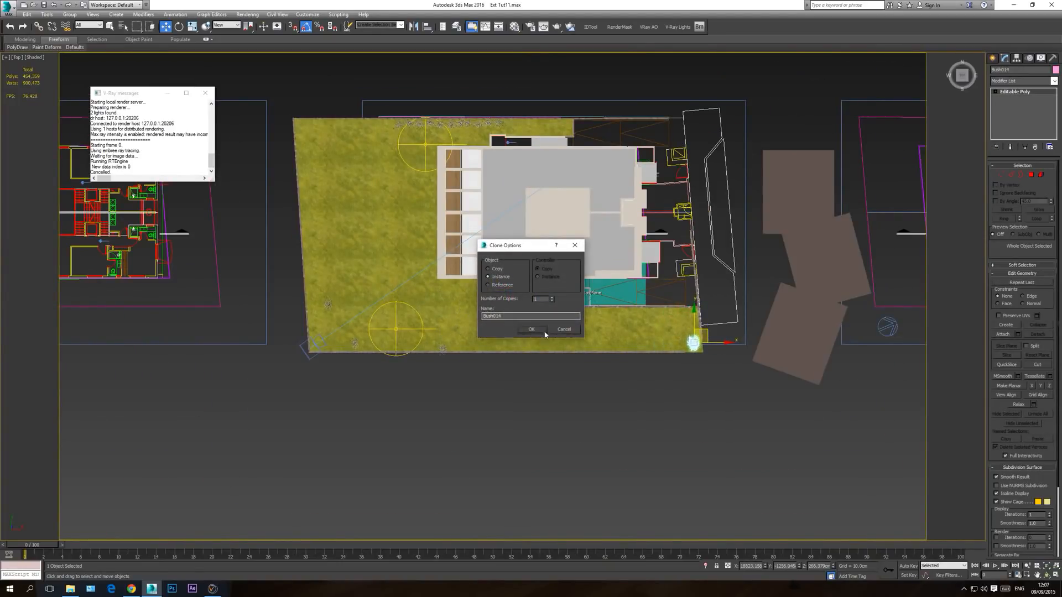
{"action": "left_click", "coordinate": [544, 331]}
Step: Slide the new bush along the end wall into the camera frame and clone it to form a row of three bushes
{"action": "key", "text": "c"}
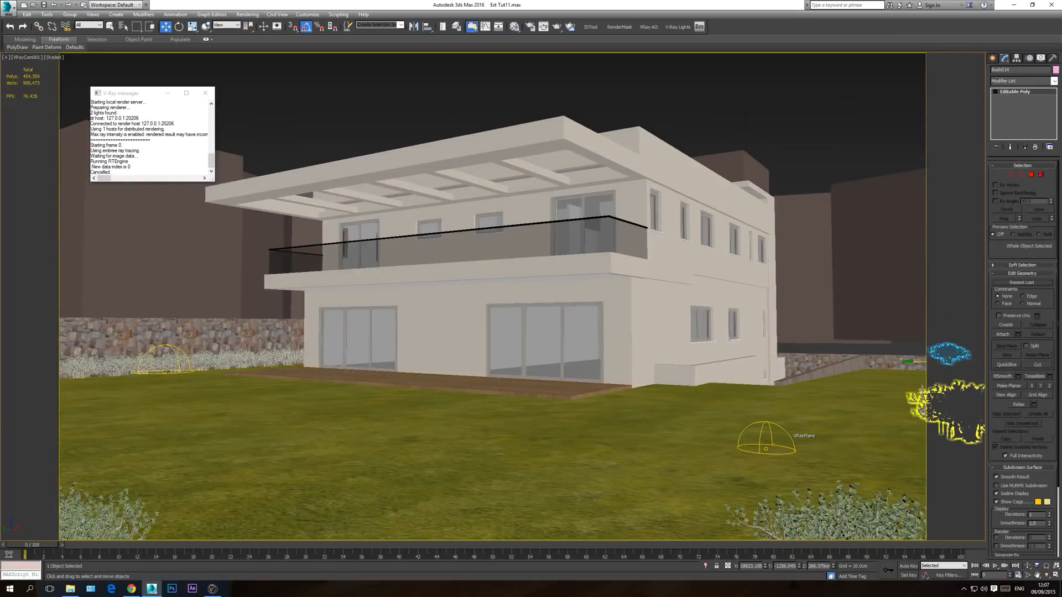
{"action": "left_click_drag", "start_coordinate": [916, 363], "coordinate": [892, 368]}
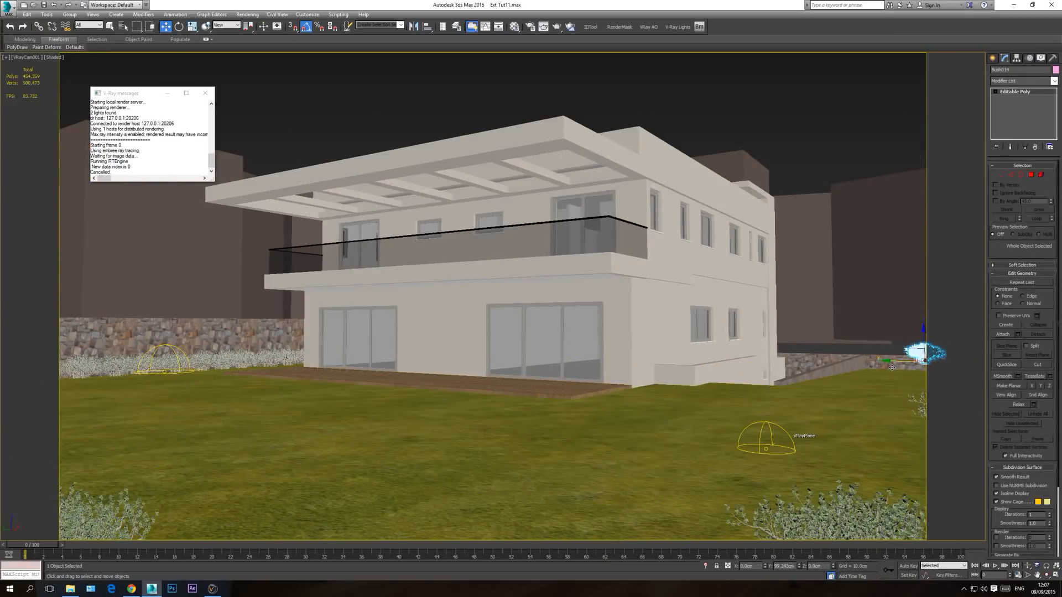
{"action": "mouse_move", "coordinate": [919, 333]}
{"action": "left_mouse_down"}
{"action": "mouse_move", "coordinate": [918, 347]}
{"action": "mouse_move", "coordinate": [852, 381]}
{"action": "mouse_move", "coordinate": [897, 382]}
{"action": "mouse_move", "coordinate": [878, 381]}
{"action": "left_mouse_up"}
{"action": "left_click", "coordinate": [533, 328]}
Step: Shift the middle and outermost bushes of the row closer to the slanted end wall in the top view
{"action": "left_click", "coordinate": [906, 365], "text": "ctrl"}
{"action": "left_click", "coordinate": [880, 364], "text": "ctrl"}
{"action": "key", "text": "t"}
{"action": "middle_click_drag", "start_coordinate": [635, 335], "coordinate": [558, 250]}
{"action": "scroll", "coordinate": [558, 250], "scroll_direction": "down", "scroll_amount": 10}
{"action": "middle_click_drag", "start_coordinate": [778, 461], "coordinate": [667, 331]}
{"action": "scroll", "coordinate": [668, 332], "scroll_direction": "up", "scroll_amount": 5}
{"action": "scroll", "coordinate": [806, 326], "scroll_direction": "up", "scroll_amount": 4}
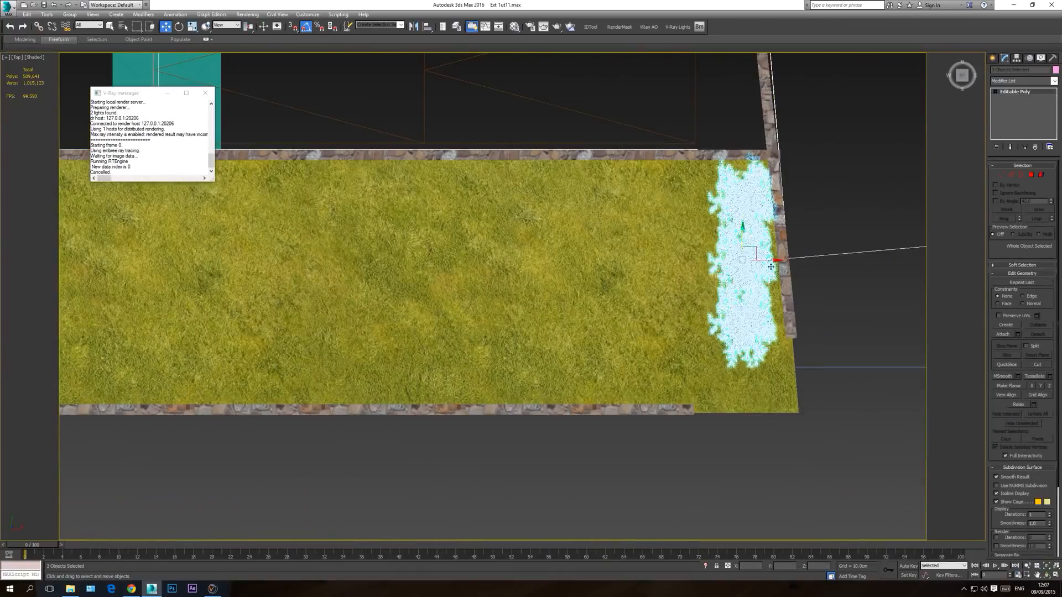
{"action": "left_click", "coordinate": [746, 253]}
{"action": "left_click_drag", "start_coordinate": [771, 260], "coordinate": [778, 260]}
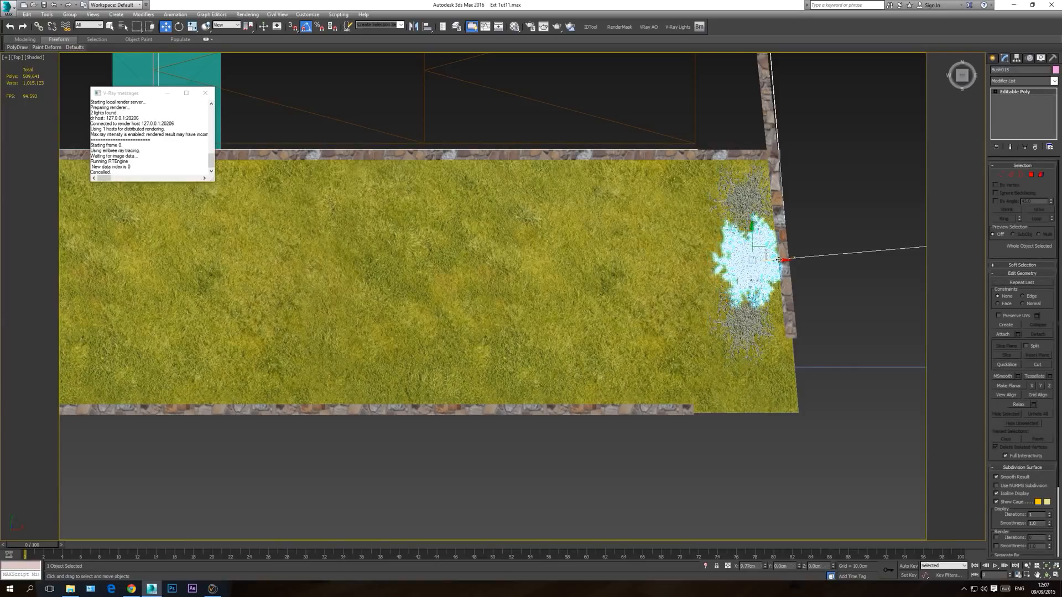
{"action": "left_click", "coordinate": [746, 319]}
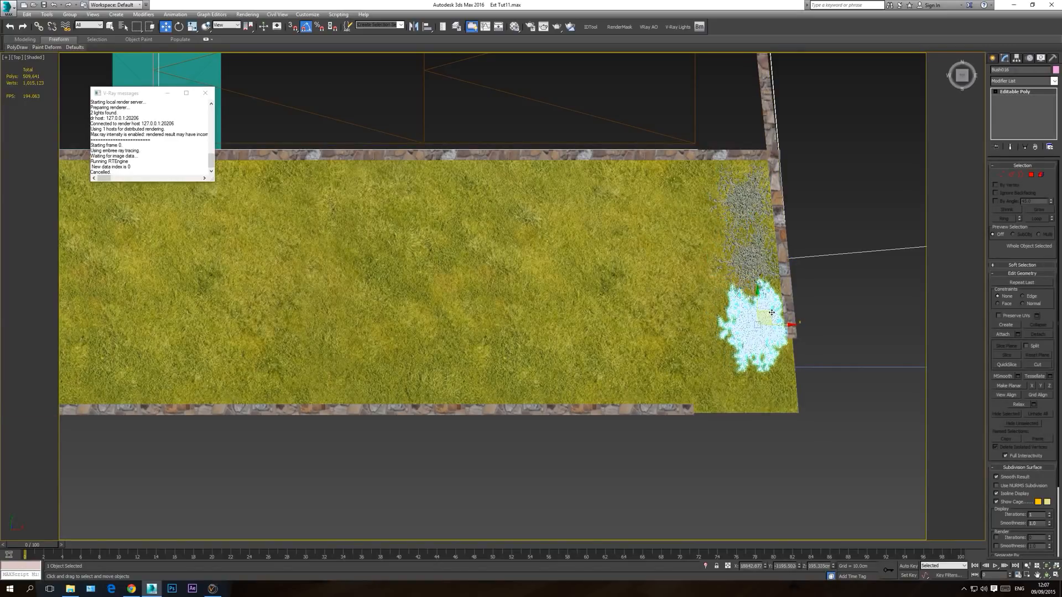
Step: Rotate the outermost bush of the end-wall row slightly about its vertical axis in the wireframe top view
{"action": "key", "text": "f"}
{"action": "scroll", "coordinate": [422, 339], "scroll_direction": "down", "scroll_amount": 5}
{"action": "key", "text": "F3"}
{"action": "scroll", "coordinate": [713, 332], "scroll_direction": "up", "scroll_amount": 8}
{"action": "left_click_drag", "start_coordinate": [722, 376], "coordinate": [717, 378]}
{"action": "key", "text": "t"}
{"action": "middle_click_drag", "start_coordinate": [716, 358], "coordinate": [614, 358]}
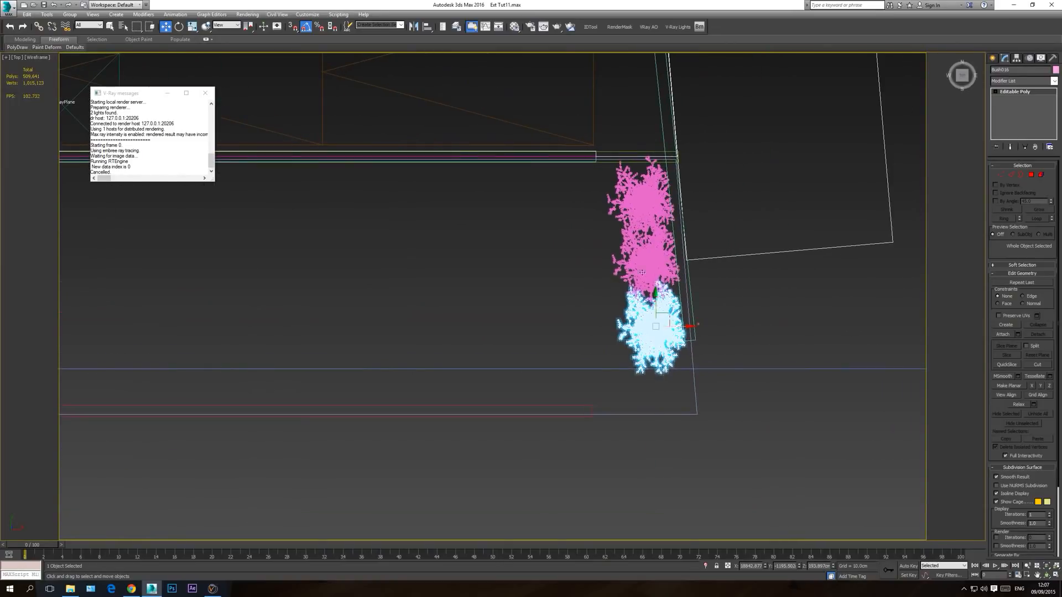
{"action": "left_click", "coordinate": [179, 26]}
{"action": "left_click", "coordinate": [698, 330]}
{"action": "key", "text": "ctrl+z"}
{"action": "left_click_drag", "start_coordinate": [697, 323], "coordinate": [693, 334]}
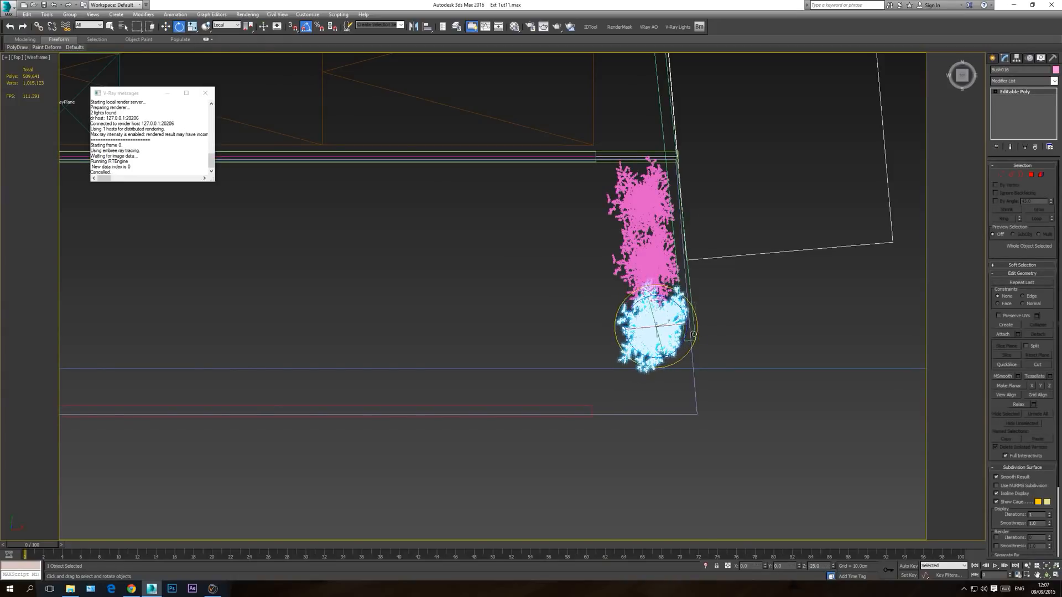
Step: Rotate the middle bush of the end-wall row about its vertical axis and return to the shaded camera view
{"action": "left_click", "coordinate": [661, 260]}
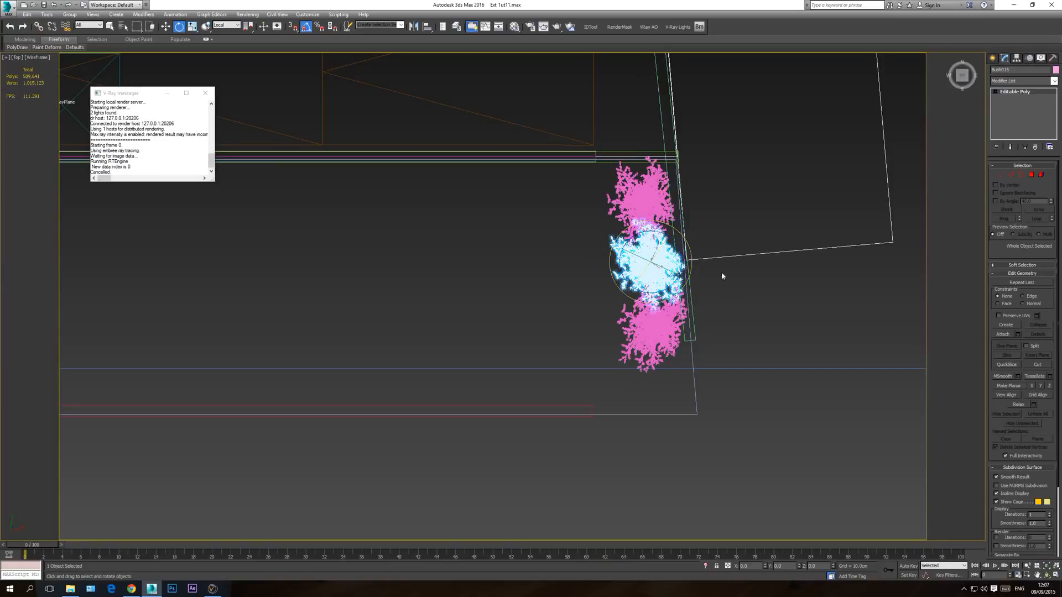
{"action": "left_click", "coordinate": [758, 177]}
{"action": "key", "text": "c"}
{"action": "key", "text": "F3"}
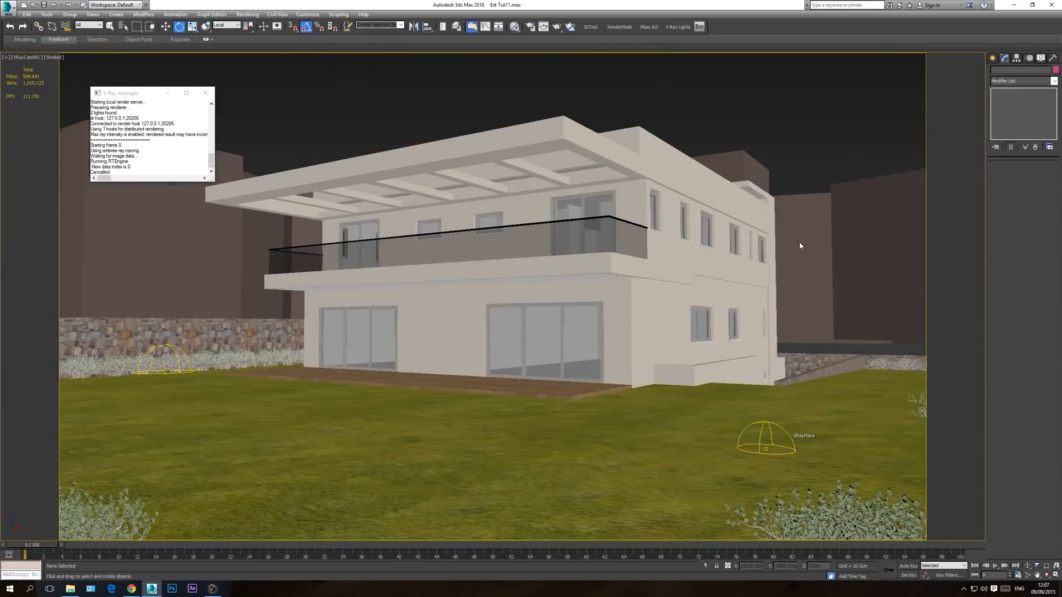
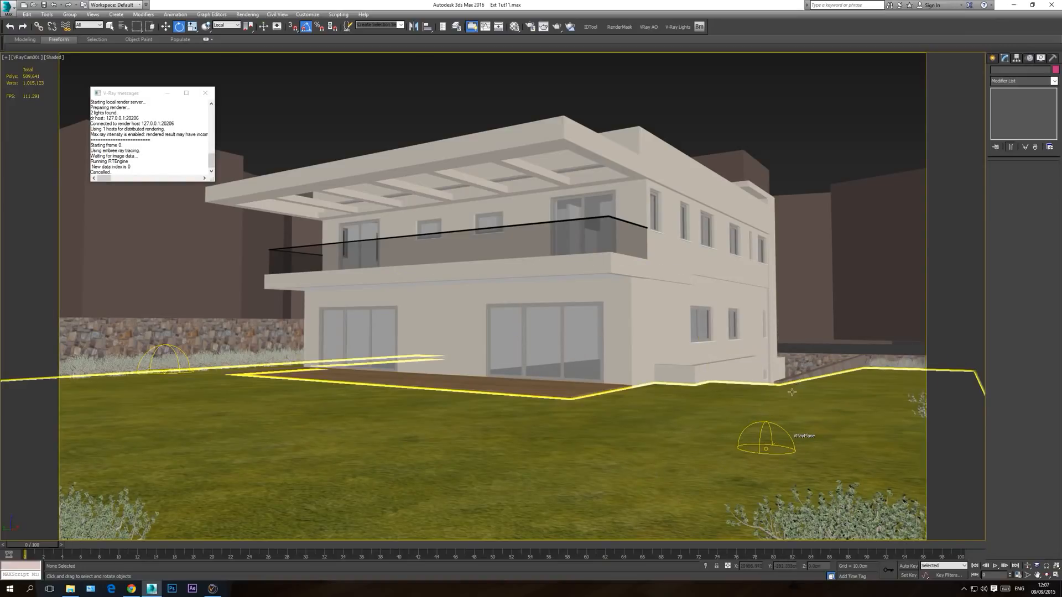
Step: Hide the floor plan linework group in the top view
{"action": "key", "text": "t"}
{"action": "scroll", "coordinate": [588, 273], "scroll_direction": "down", "scroll_amount": 8}
{"action": "scroll", "coordinate": [633, 354], "scroll_direction": "up", "scroll_amount": 5}
{"action": "scroll", "coordinate": [712, 348], "scroll_direction": "down", "scroll_amount": 4}
{"action": "middle_click_drag", "start_coordinate": [869, 333], "coordinate": [663, 334]}
{"action": "left_click", "coordinate": [796, 253]}
{"action": "right_click", "coordinate": [803, 241]}
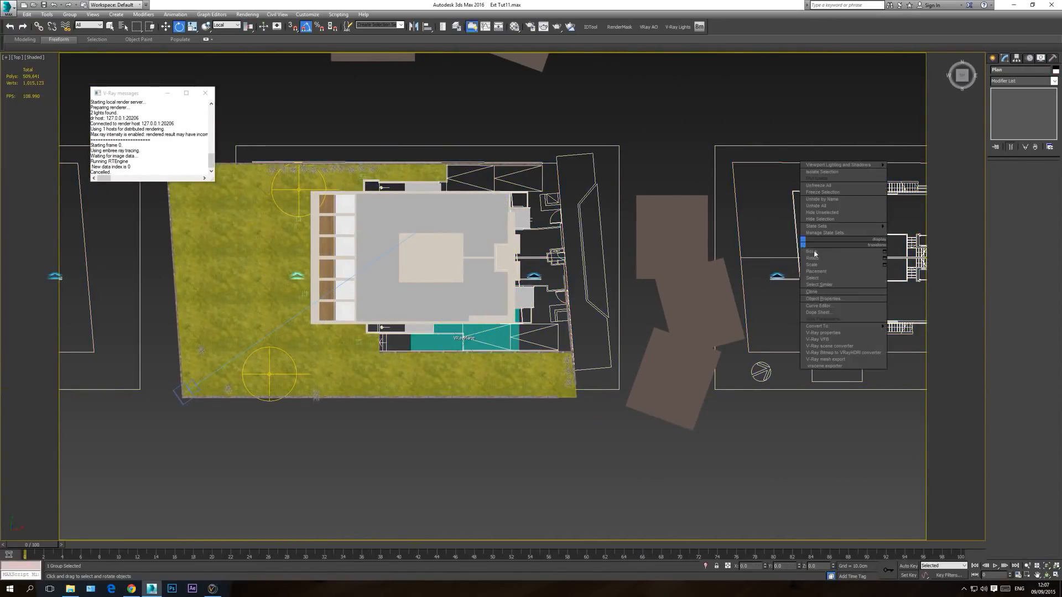
{"action": "left_click", "coordinate": [821, 220]}
{"action": "scroll", "coordinate": [543, 325], "scroll_direction": "up", "scroll_amount": 6}
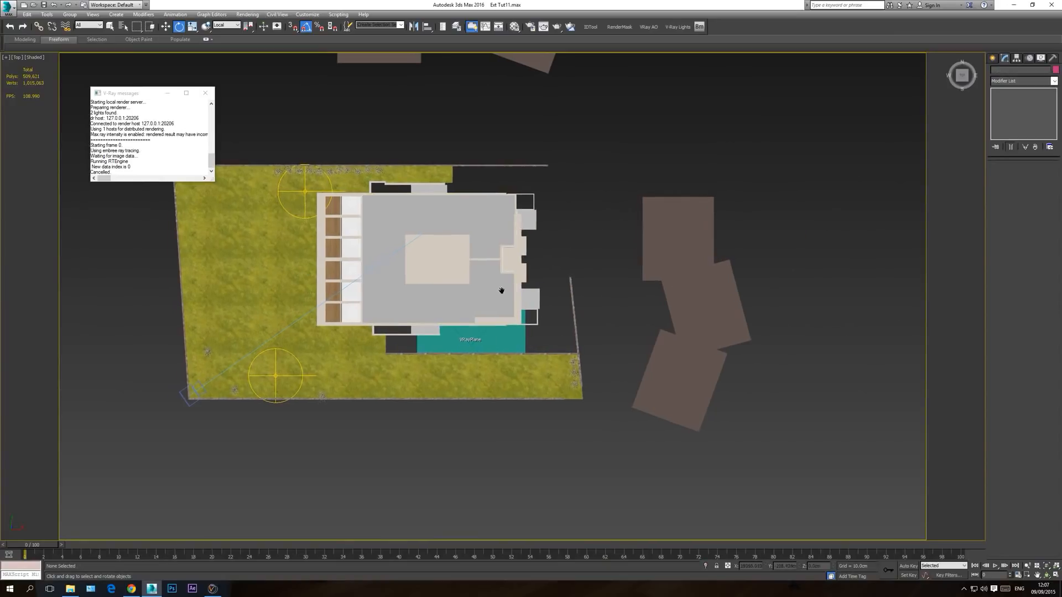
{"action": "scroll", "coordinate": [463, 334], "scroll_direction": "up", "scroll_amount": 3}
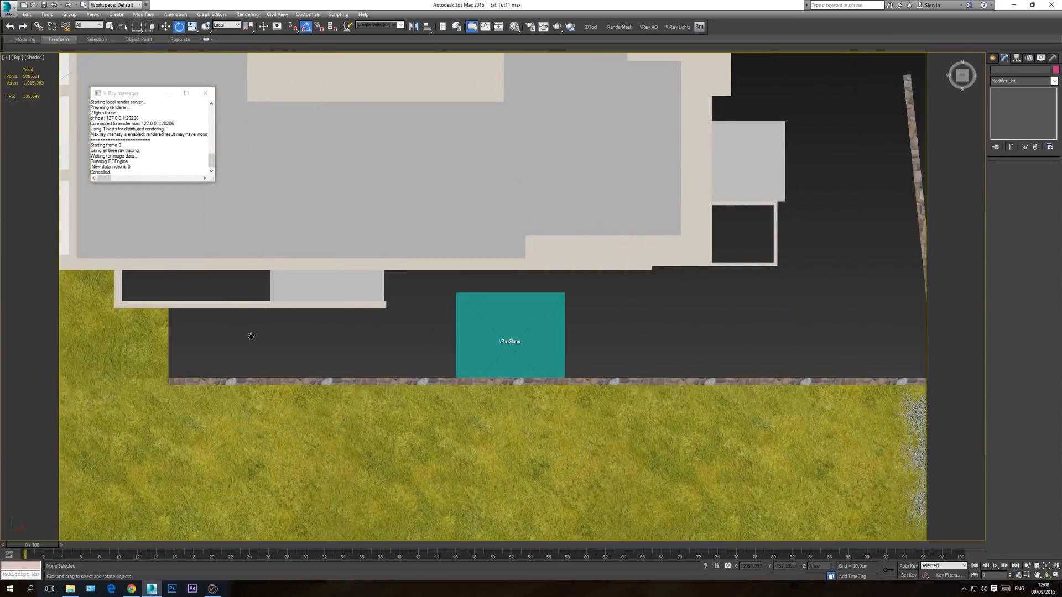
{"action": "left_click", "coordinate": [994, 58]}
{"action": "left_click", "coordinate": [1006, 72]}
{"action": "left_click", "coordinate": [1007, 118]}
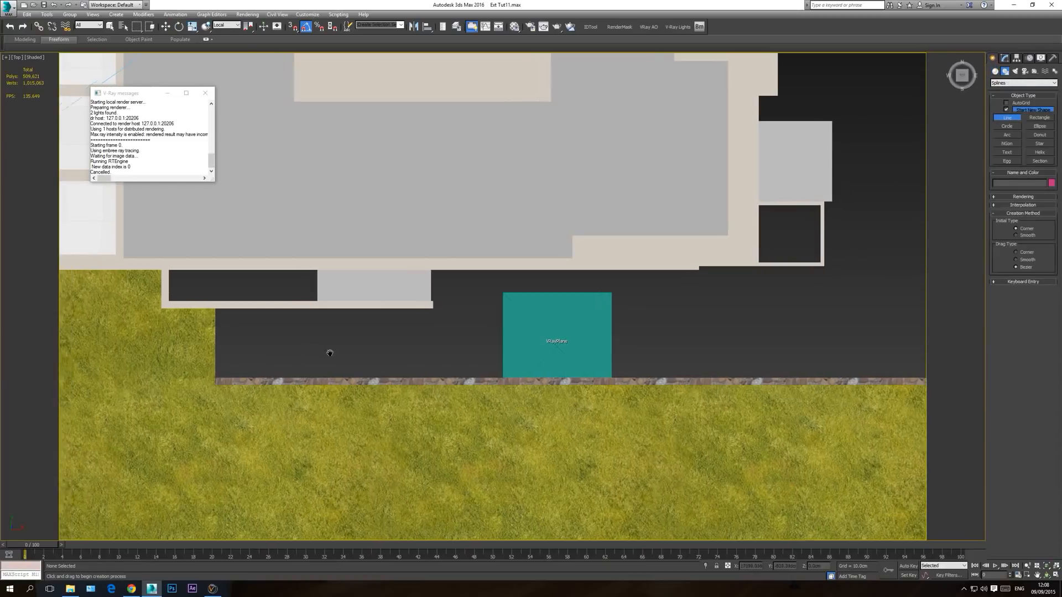
{"action": "scroll", "coordinate": [311, 350], "scroll_direction": "up", "scroll_amount": 3}
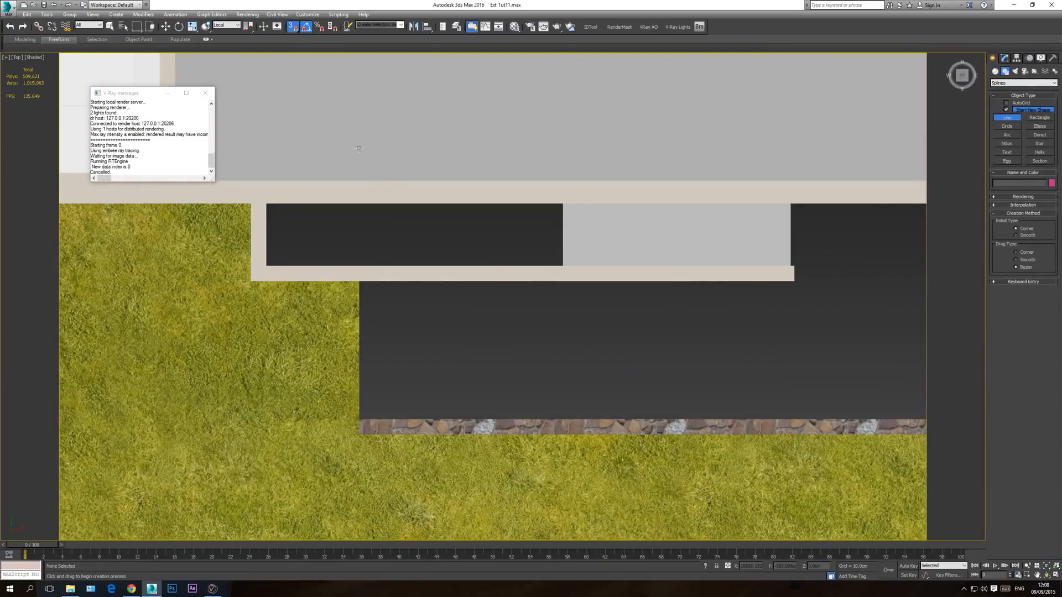
{"action": "left_click_drag", "start_coordinate": [362, 282], "coordinate": [359, 416]}
{"action": "right_click", "coordinate": [359, 415]}
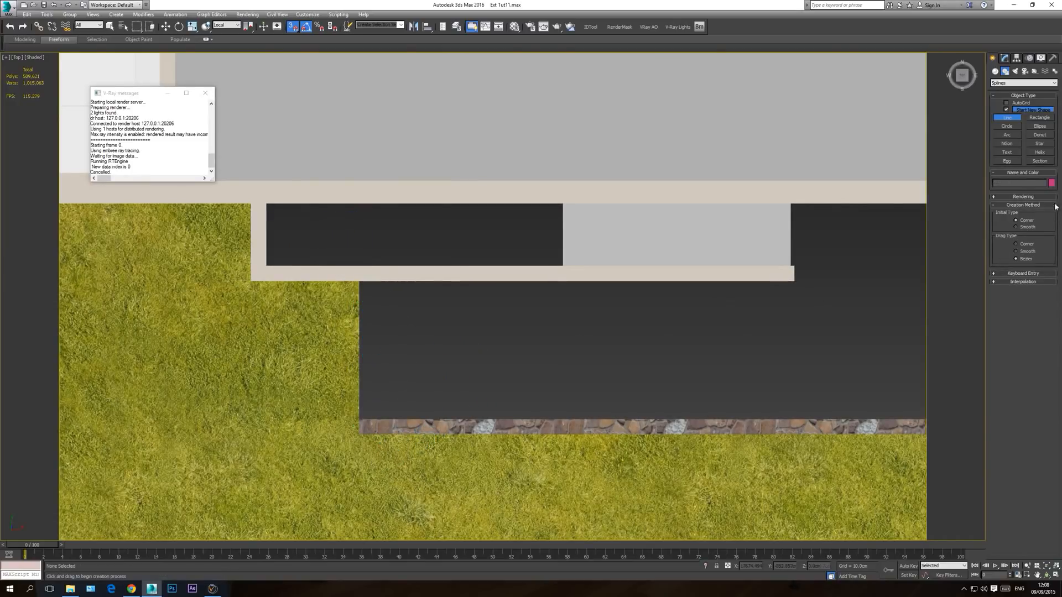
{"action": "left_click", "coordinate": [1007, 58]}
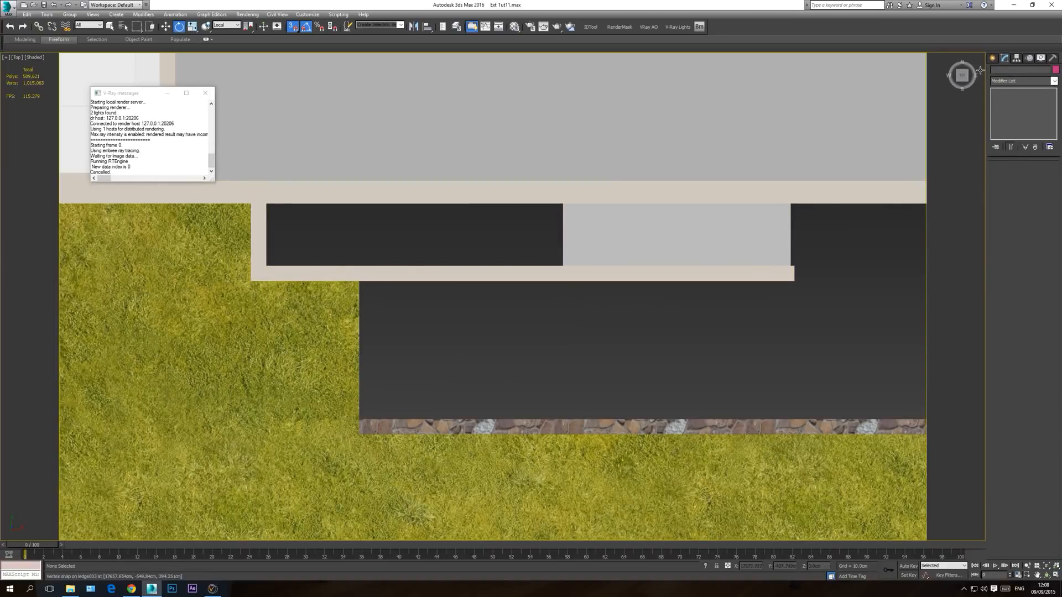
Step: Start a Line with renderer and viewport display disabled, drawing its first segment along the grass edge from the side stair wall to the stone wall
{"action": "left_click", "coordinate": [994, 60]}
{"action": "left_click", "coordinate": [1007, 118]}
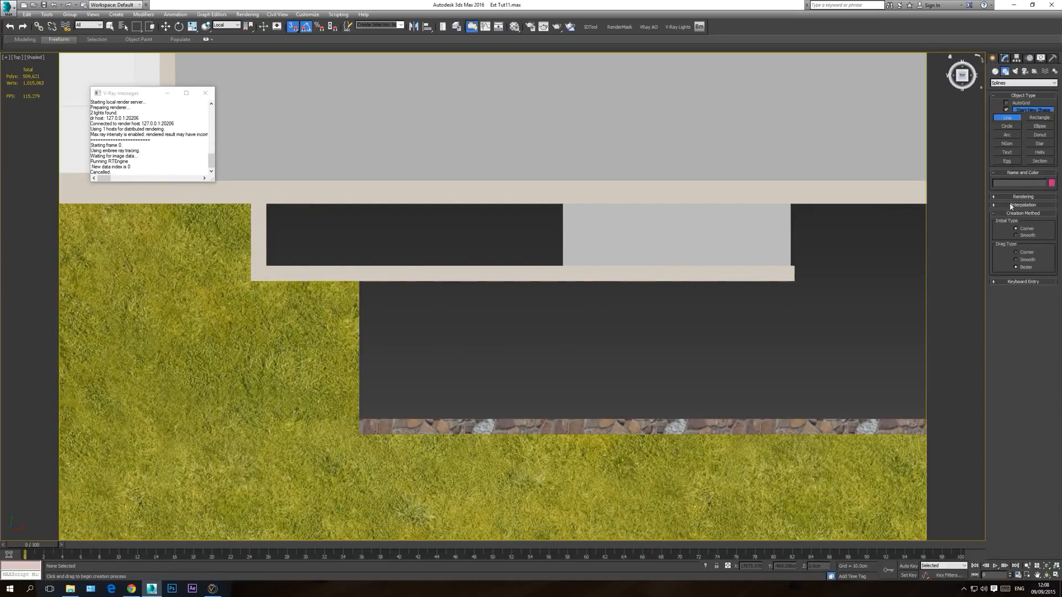
{"action": "left_click", "coordinate": [1025, 197]}
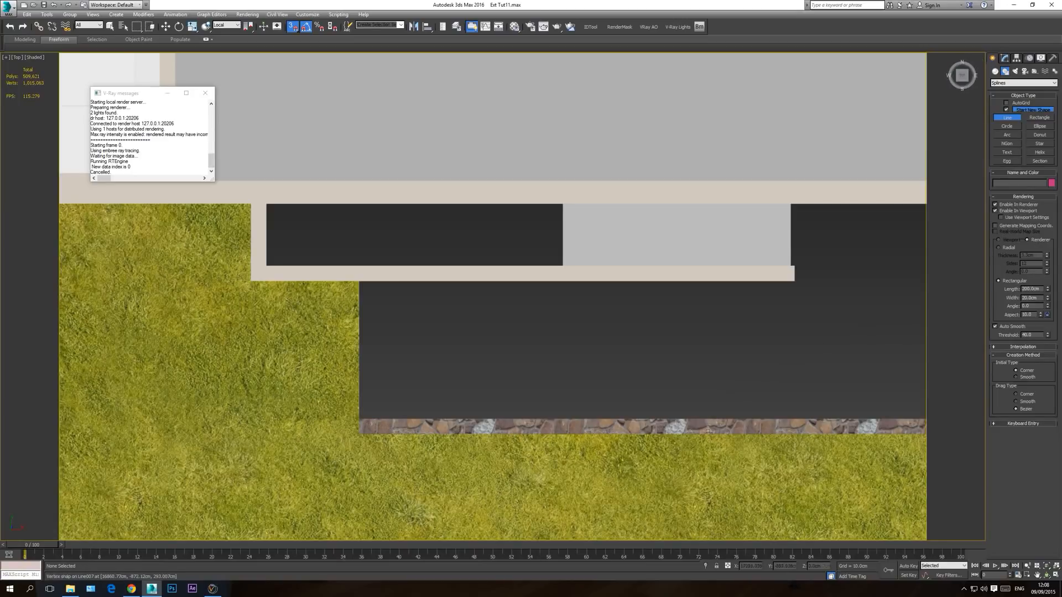
{"action": "scroll", "coordinate": [347, 339], "scroll_direction": "down", "scroll_amount": 4}
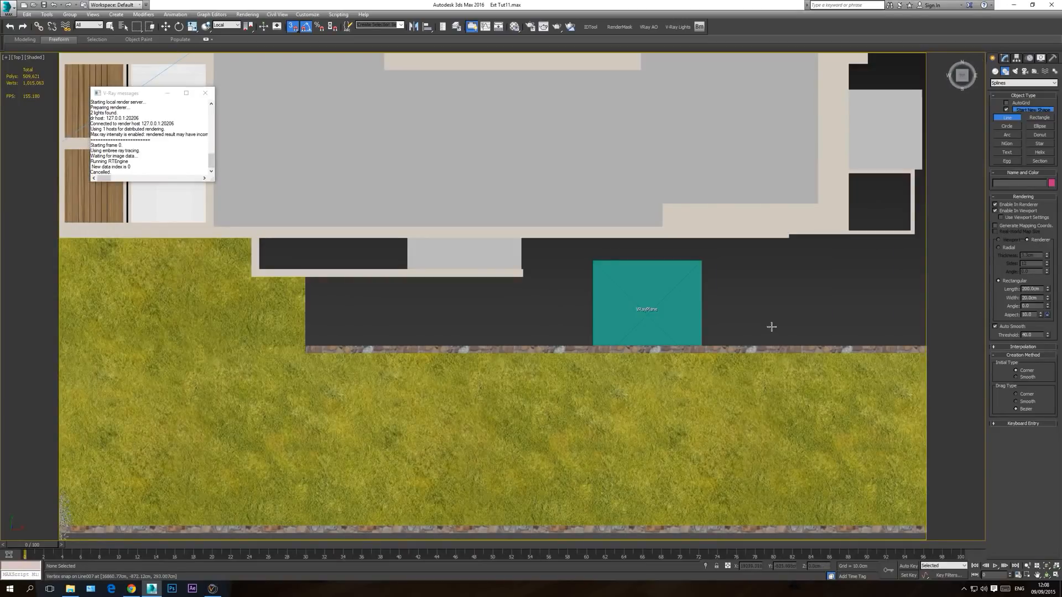
{"action": "middle_click_drag", "start_coordinate": [771, 326], "coordinate": [726, 328]}
{"action": "scroll", "coordinate": [343, 301], "scroll_direction": "up", "scroll_amount": 4}
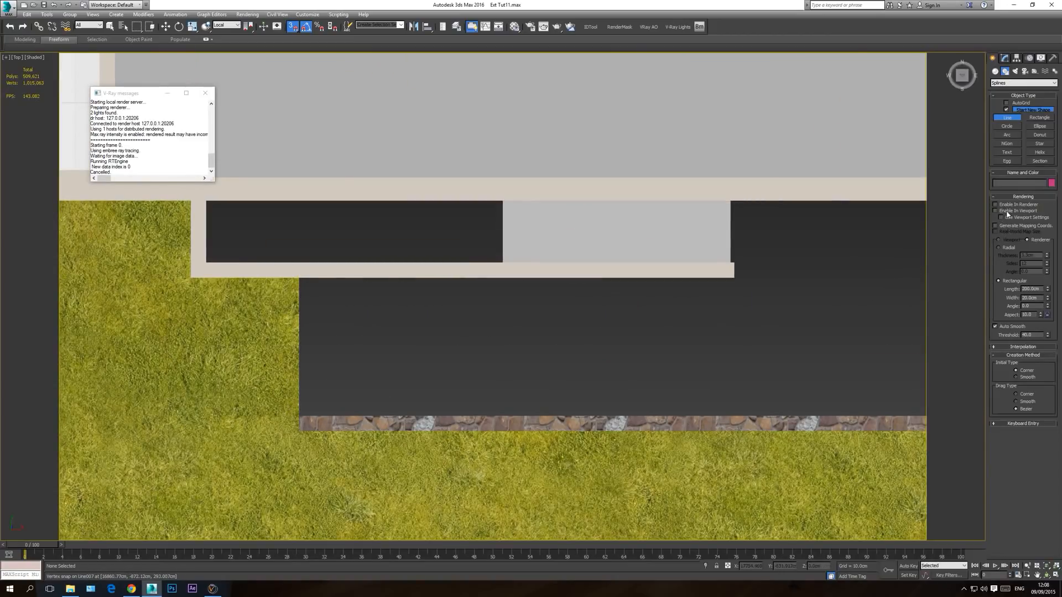
{"action": "left_click", "coordinate": [298, 278]}
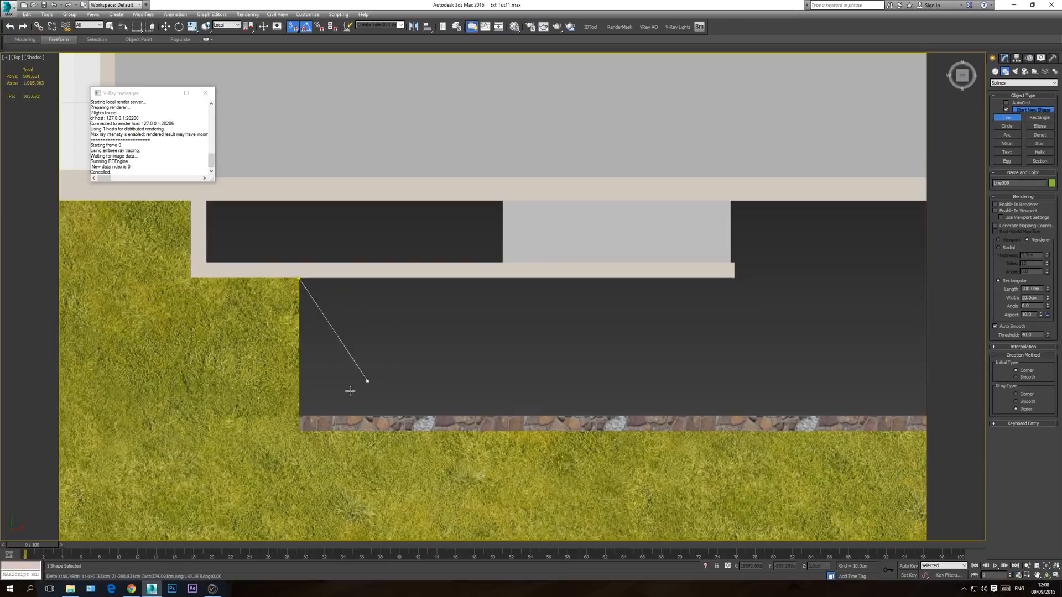
{"action": "left_click", "coordinate": [299, 413]}
Step: Continue the line along the house-side edge of the stone wall to its inner corner with the slanted end wall
{"action": "middle_click_drag", "start_coordinate": [647, 388], "coordinate": [519, 375]}
{"action": "scroll", "coordinate": [486, 384], "scroll_direction": "down", "scroll_amount": 3}
{"action": "scroll", "coordinate": [518, 375], "scroll_direction": "down", "scroll_amount": 2}
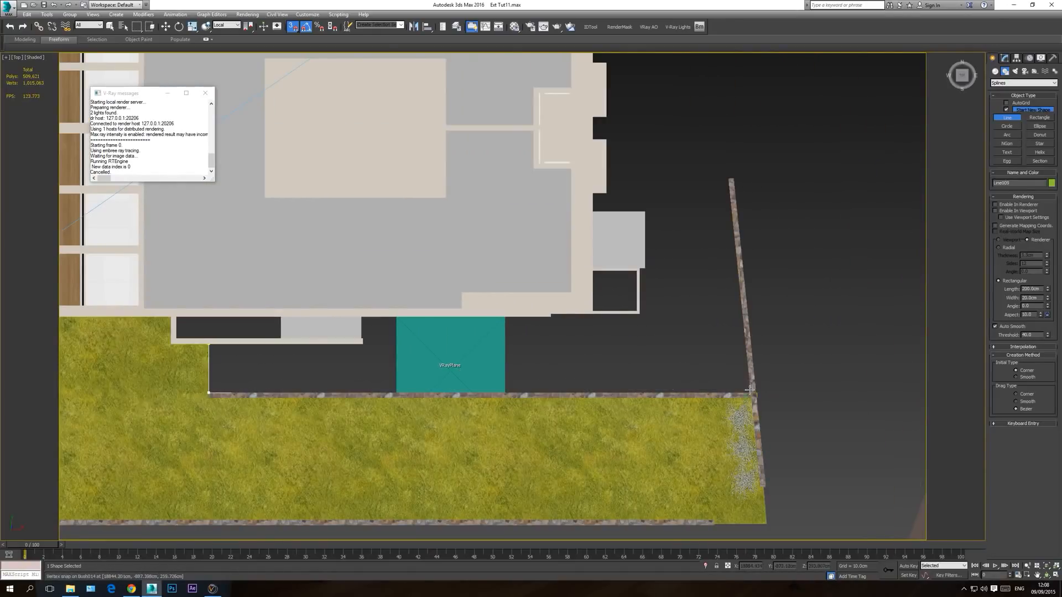
{"action": "scroll", "coordinate": [757, 394], "scroll_direction": "up", "scroll_amount": 2}
{"action": "scroll", "coordinate": [757, 393], "scroll_direction": "up", "scroll_amount": 4}
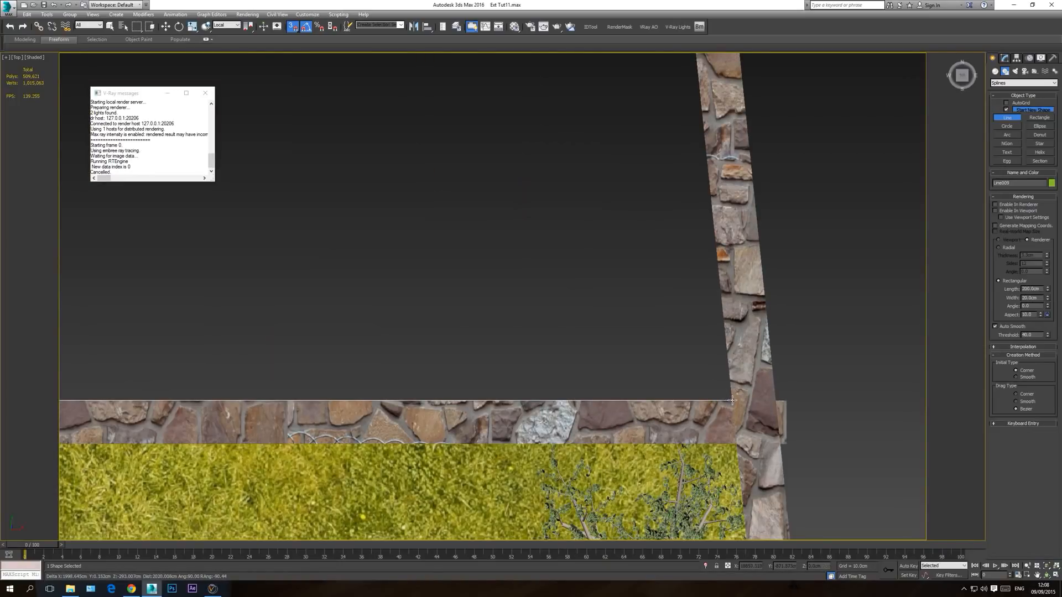
{"action": "right_click", "coordinate": [463, 357]}
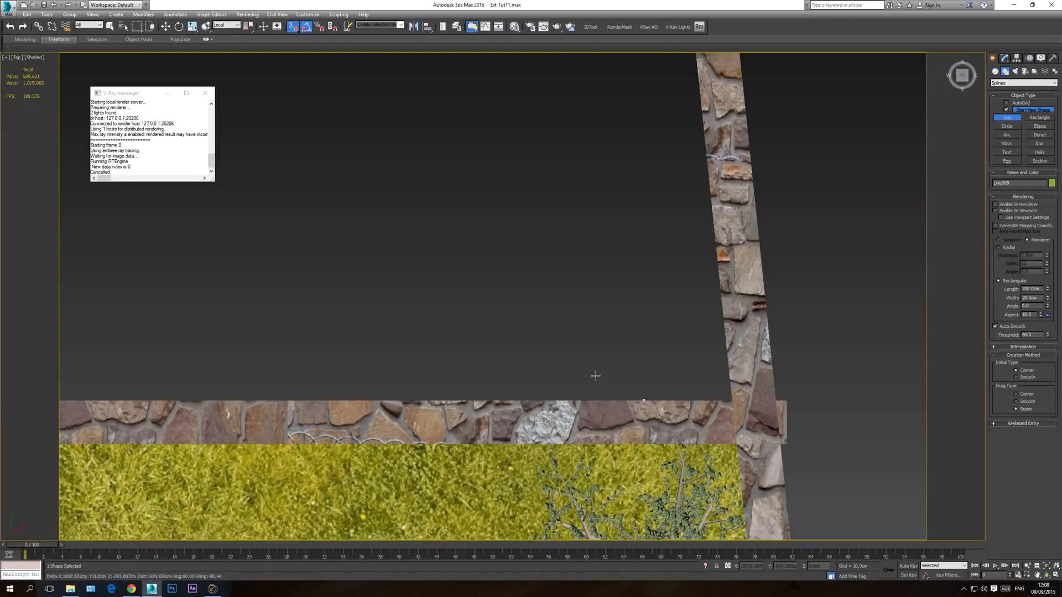
{"action": "scroll", "coordinate": [595, 375], "scroll_direction": "down", "scroll_amount": 5}
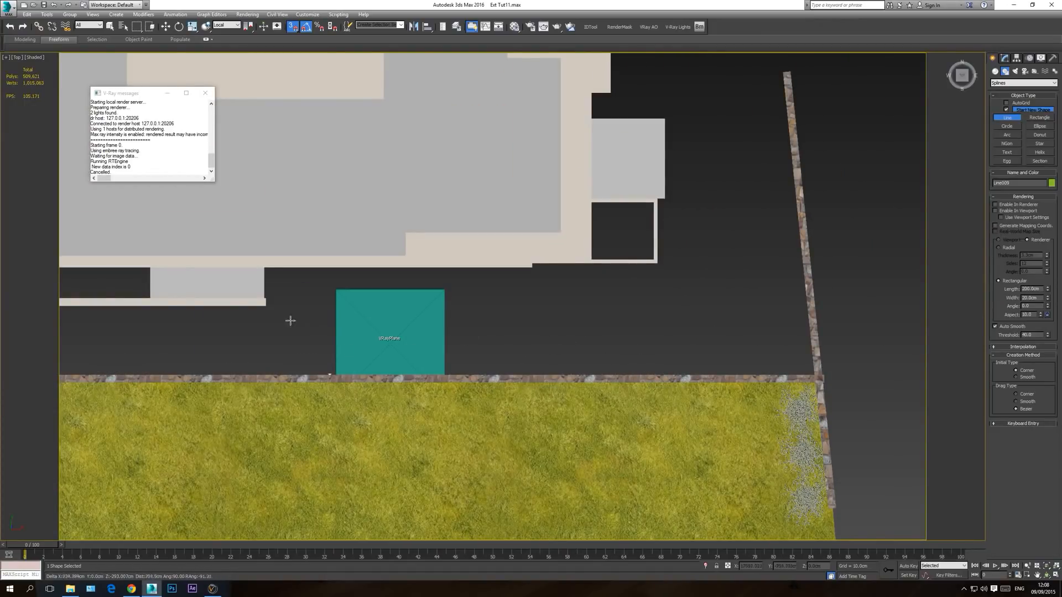
{"action": "middle_click_drag", "start_coordinate": [156, 301], "coordinate": [582, 356]}
{"action": "scroll", "coordinate": [582, 357], "scroll_direction": "down", "scroll_amount": 3}
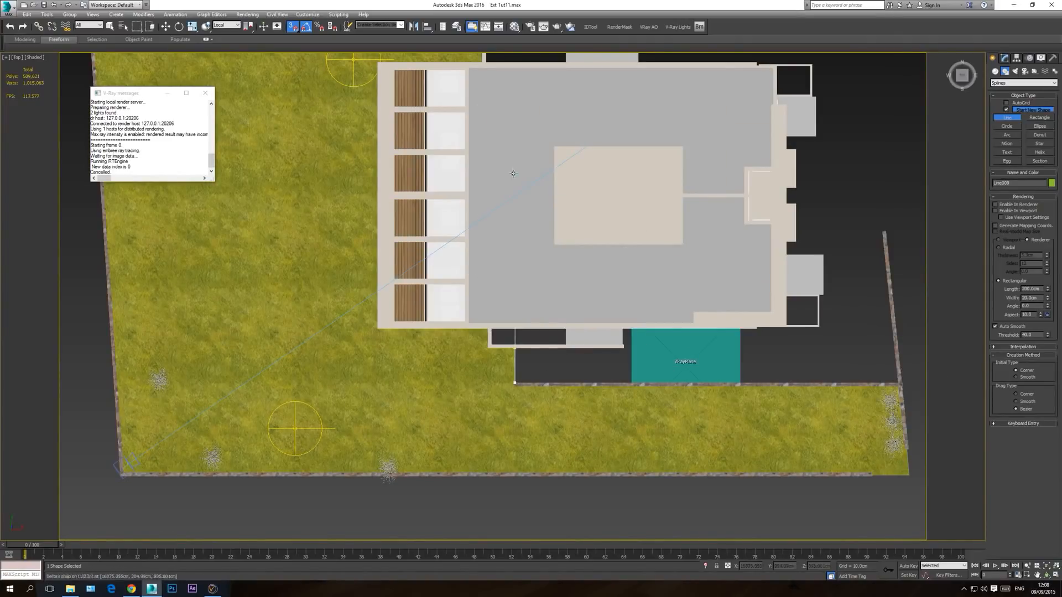
{"action": "middle_click_drag", "start_coordinate": [819, 365], "coordinate": [739, 360]}
{"action": "scroll", "coordinate": [605, 359], "scroll_direction": "up", "scroll_amount": 5}
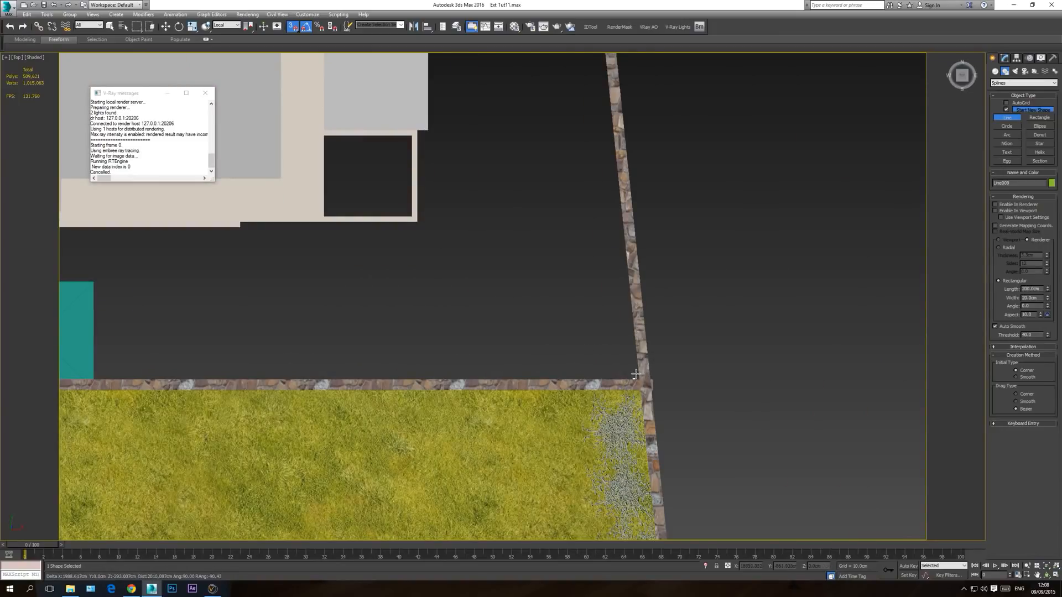
{"action": "scroll", "coordinate": [639, 375], "scroll_direction": "up", "scroll_amount": 3}
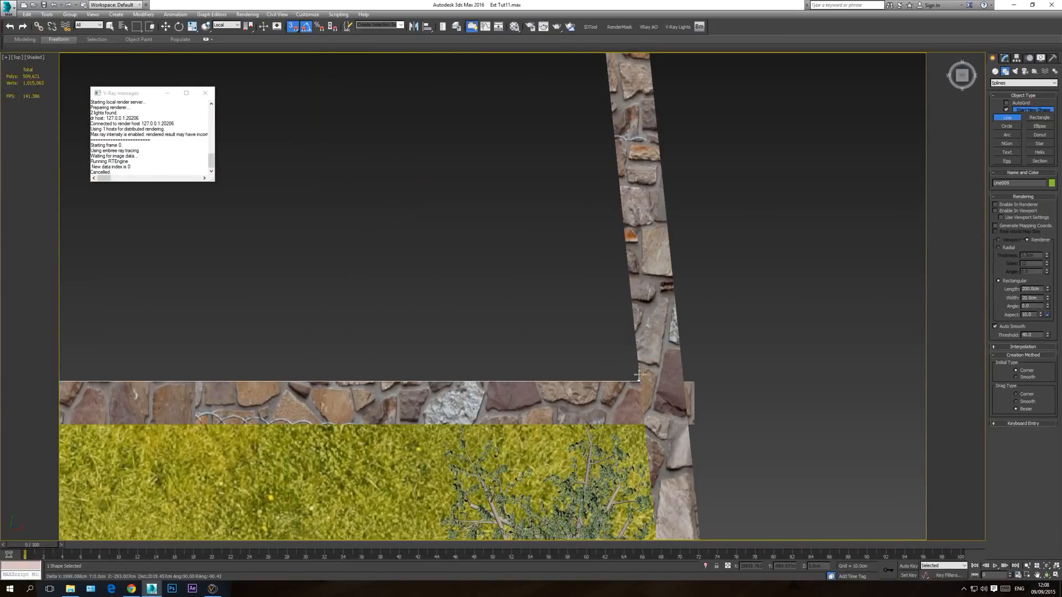
{"action": "left_click", "coordinate": [639, 375]}
Step: Extend the line along the slanted end wall to its far end, and across to the outer edge line of the rear stairs
{"action": "middle_click_drag", "start_coordinate": [569, 282], "coordinate": [562, 410]}
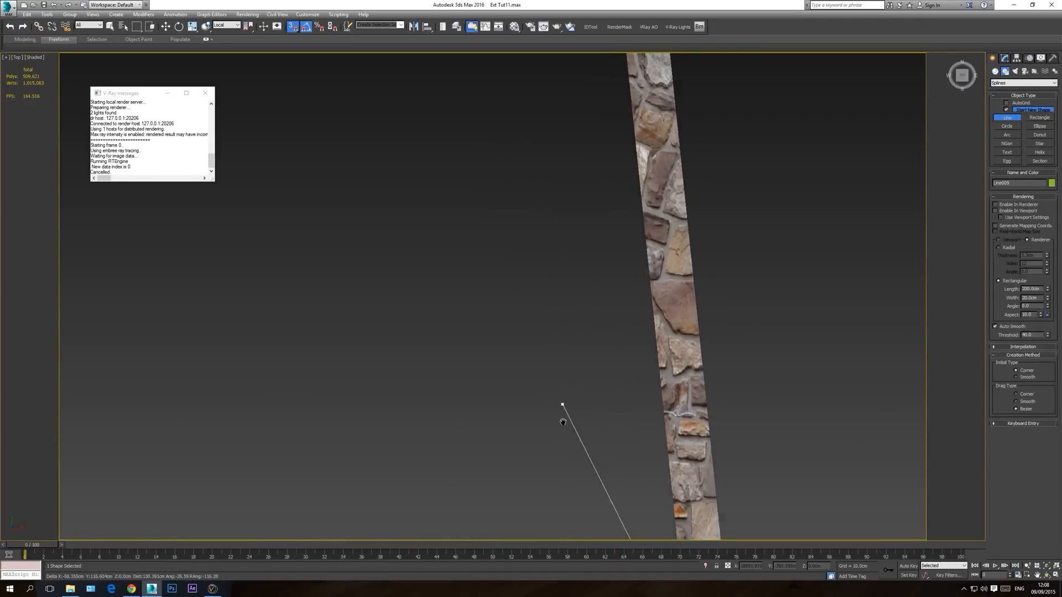
{"action": "scroll", "coordinate": [560, 324], "scroll_direction": "down", "scroll_amount": 6}
{"action": "scroll", "coordinate": [560, 324], "scroll_direction": "down", "scroll_amount": 3}
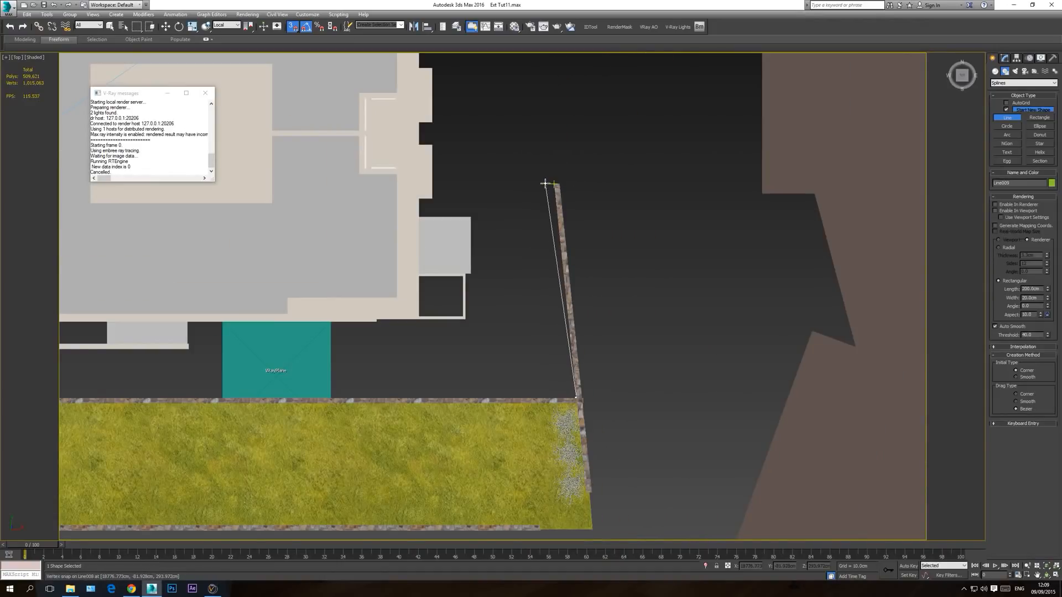
{"action": "left_click", "coordinate": [547, 183]}
{"action": "scroll", "coordinate": [485, 232], "scroll_direction": "up", "scroll_amount": 3}
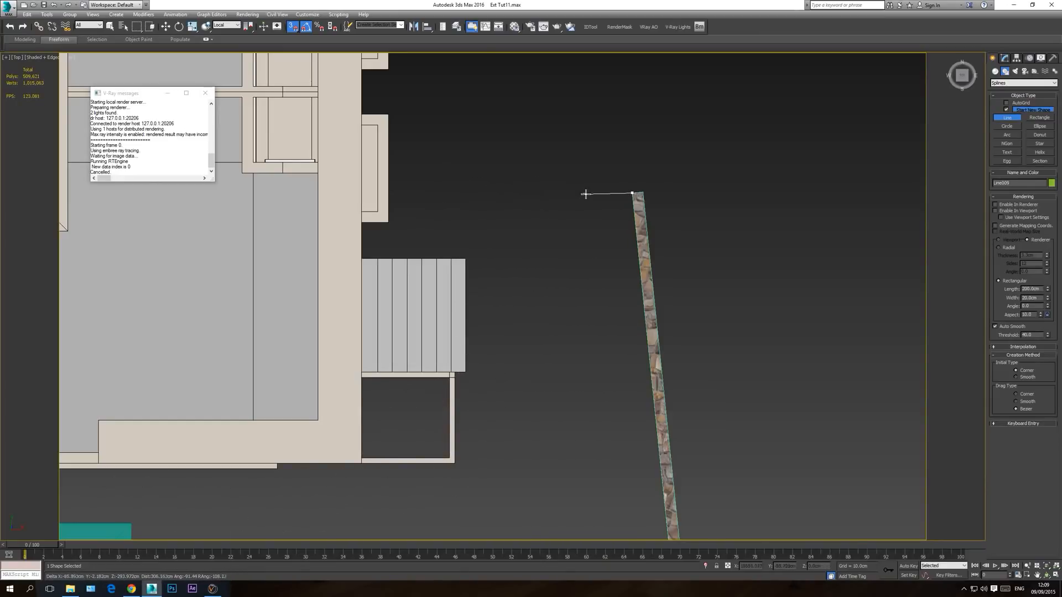
{"action": "left_click", "coordinate": [502, 217]}
{"action": "left_click", "coordinate": [465, 193]}
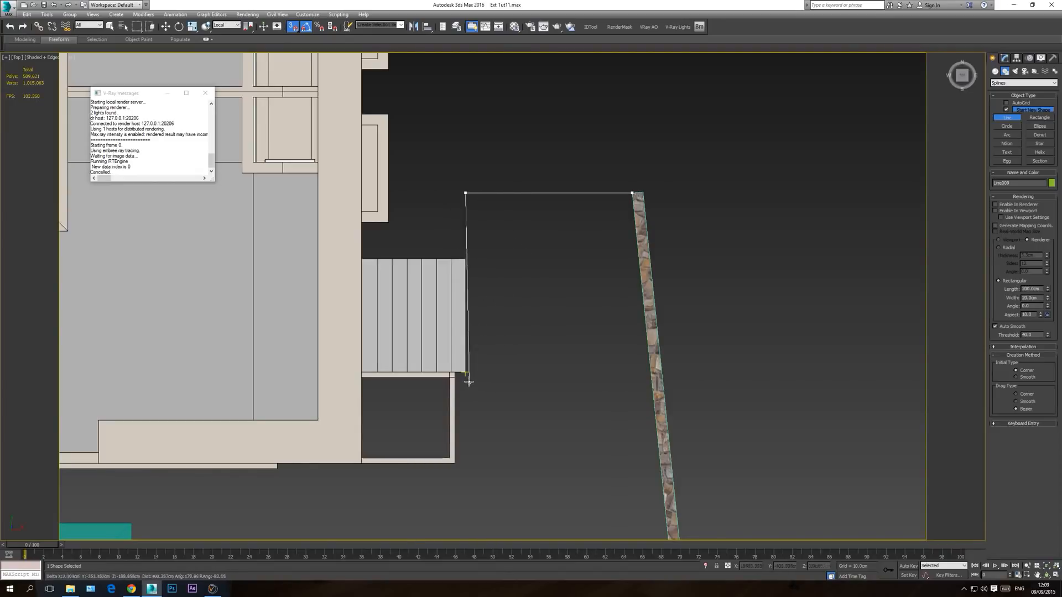
Step: Trace the line around the rear stairs and their low wall, and along the house facade to the side stairs
{"action": "left_click", "coordinate": [456, 372]}
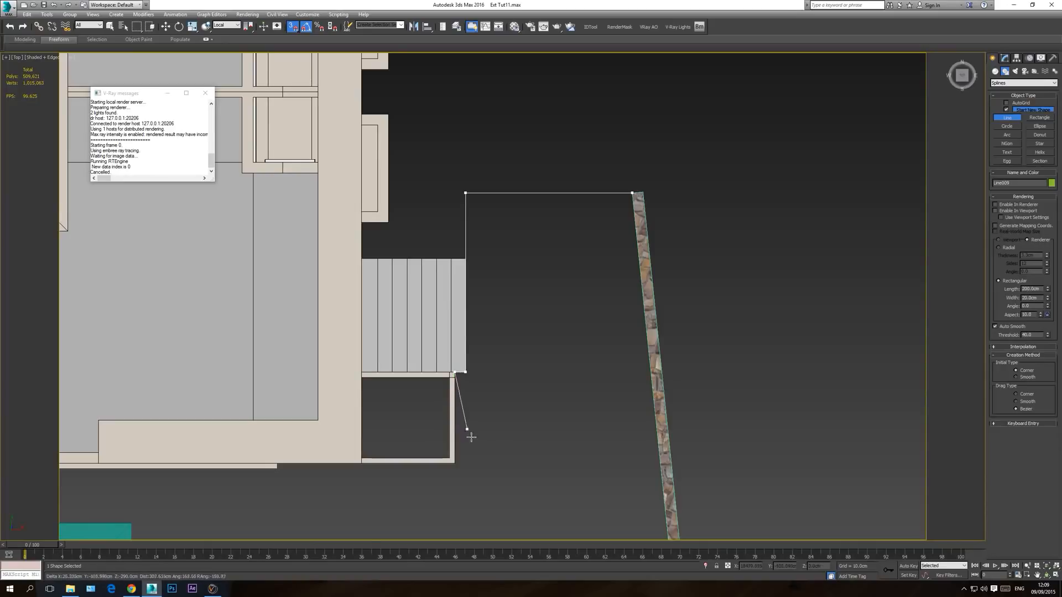
{"action": "left_click", "coordinate": [456, 463]}
{"action": "scroll", "coordinate": [306, 502], "scroll_direction": "down", "scroll_amount": 3}
{"action": "middle_click_drag", "start_coordinate": [306, 502], "coordinate": [508, 408]}
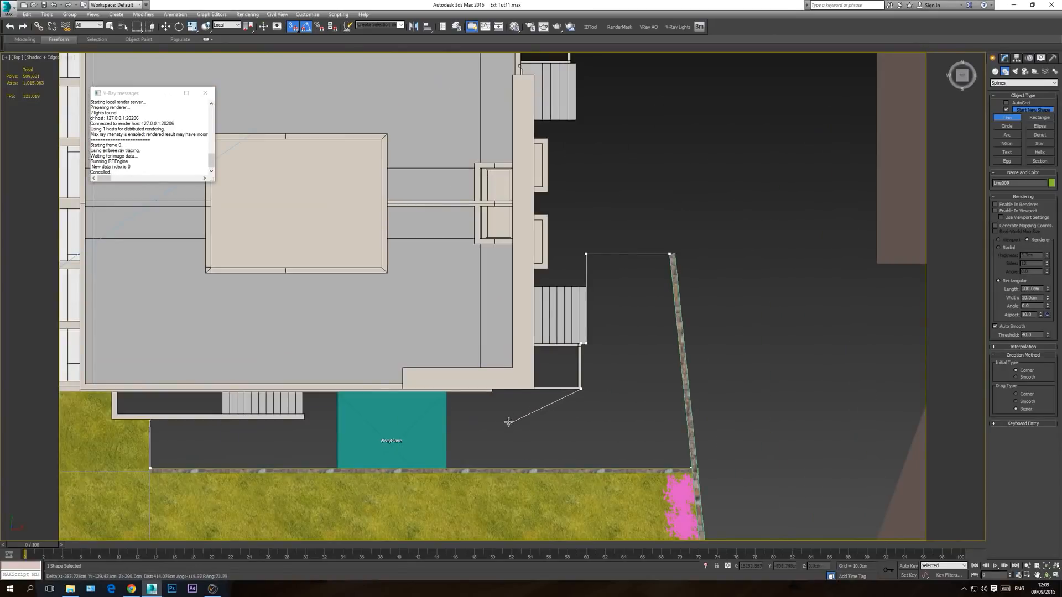
{"action": "middle_click_drag", "start_coordinate": [303, 405], "coordinate": [395, 401]}
{"action": "scroll", "coordinate": [395, 401], "scroll_direction": "up", "scroll_amount": 6}
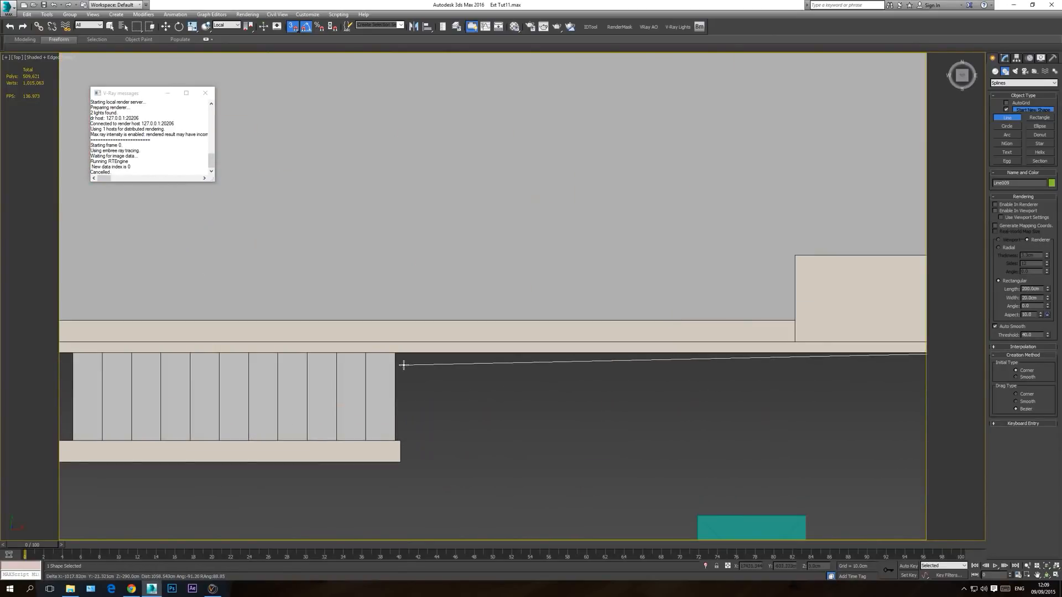
{"action": "key", "text": "F3"}
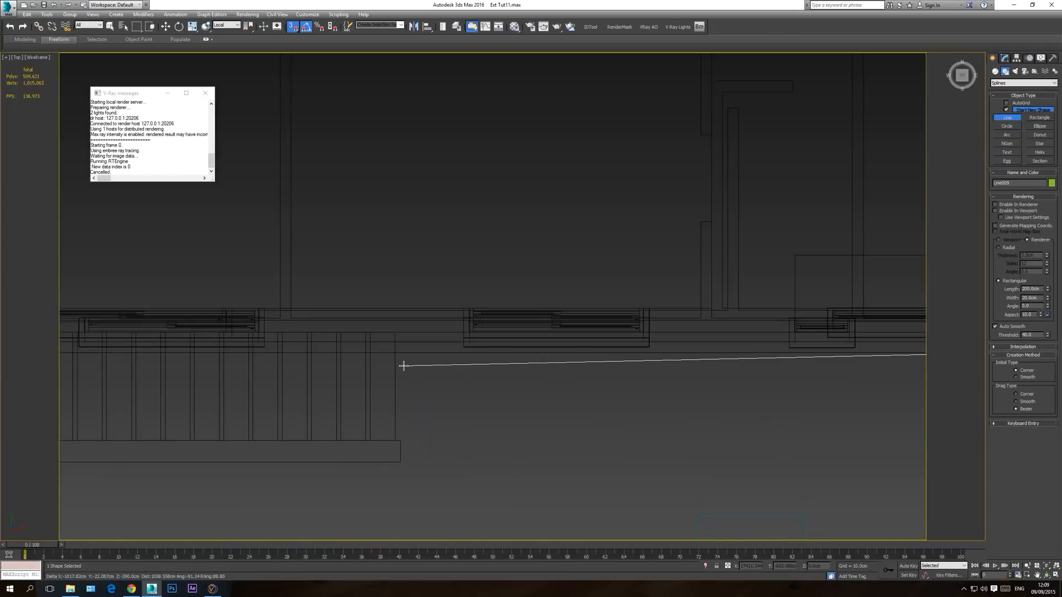
{"action": "left_click", "coordinate": [395, 333]}
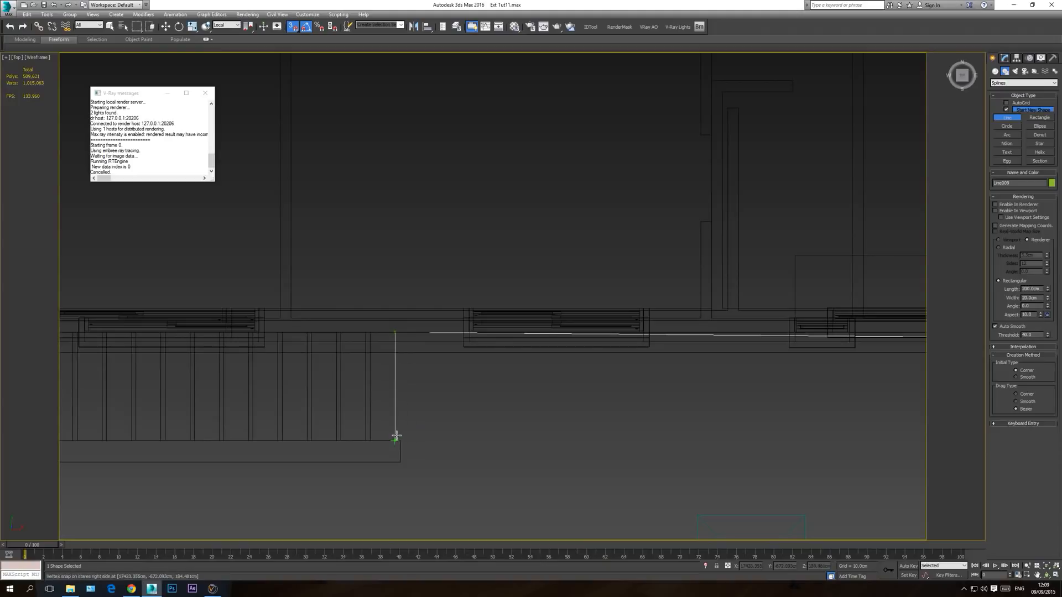
Step: Trace the end of the side stairs and their wall back to the starting point and close the spline
{"action": "left_click", "coordinate": [408, 460]}
{"action": "middle_click_drag", "start_coordinate": [287, 480], "coordinate": [656, 474]}
{"action": "scroll", "coordinate": [656, 475], "scroll_direction": "down", "scroll_amount": 3}
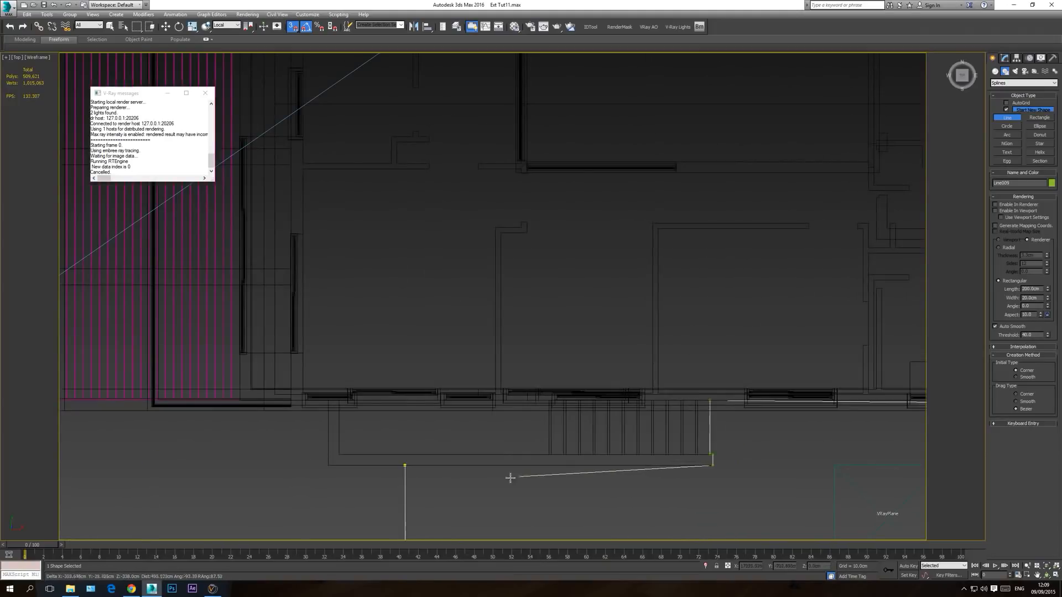
{"action": "left_click", "coordinate": [407, 468]}
{"action": "left_click", "coordinate": [407, 467]}
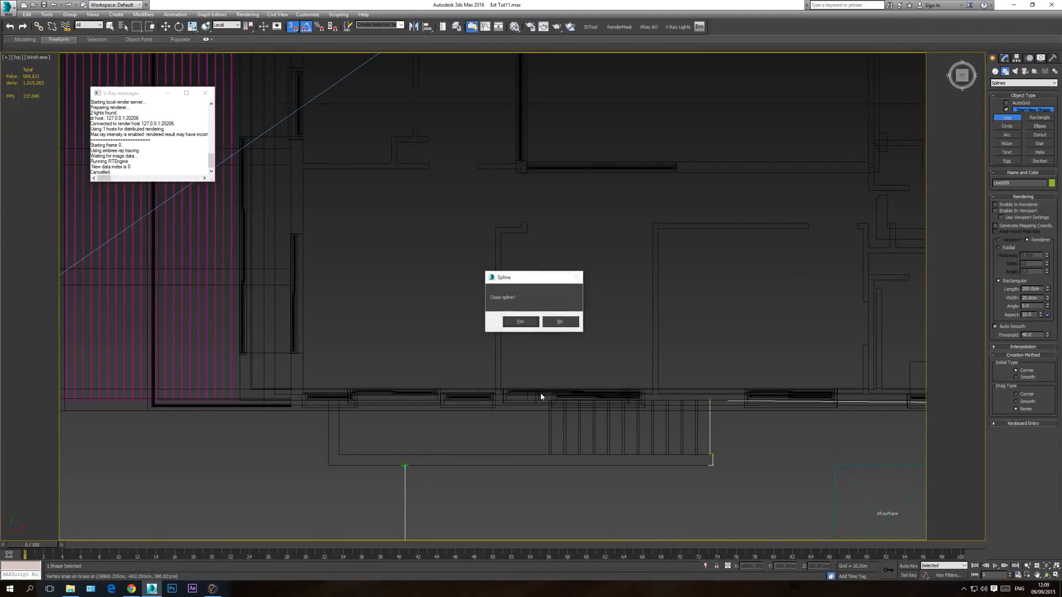
{"action": "left_click", "coordinate": [522, 323]}
Step: Examine the closed outline around the house, stairs and walls in the top and perspective views
{"action": "scroll", "coordinate": [394, 325], "scroll_direction": "down", "scroll_amount": 4}
{"action": "key", "text": "e"}
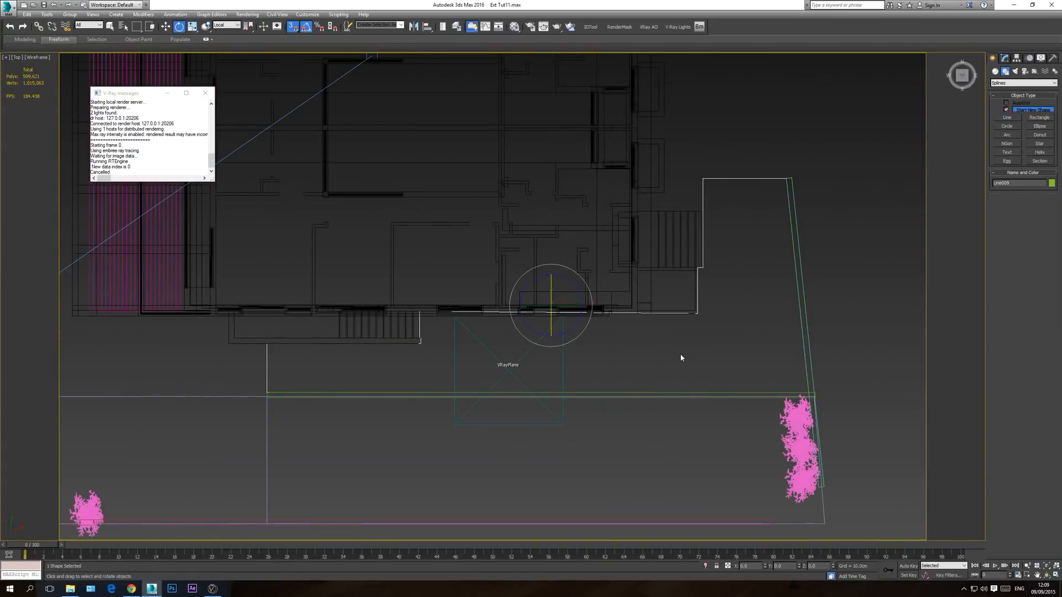
{"action": "scroll", "coordinate": [671, 340], "scroll_direction": "up", "scroll_amount": 4}
{"action": "middle_click_drag", "start_coordinate": [571, 373], "coordinate": [574, 373]}
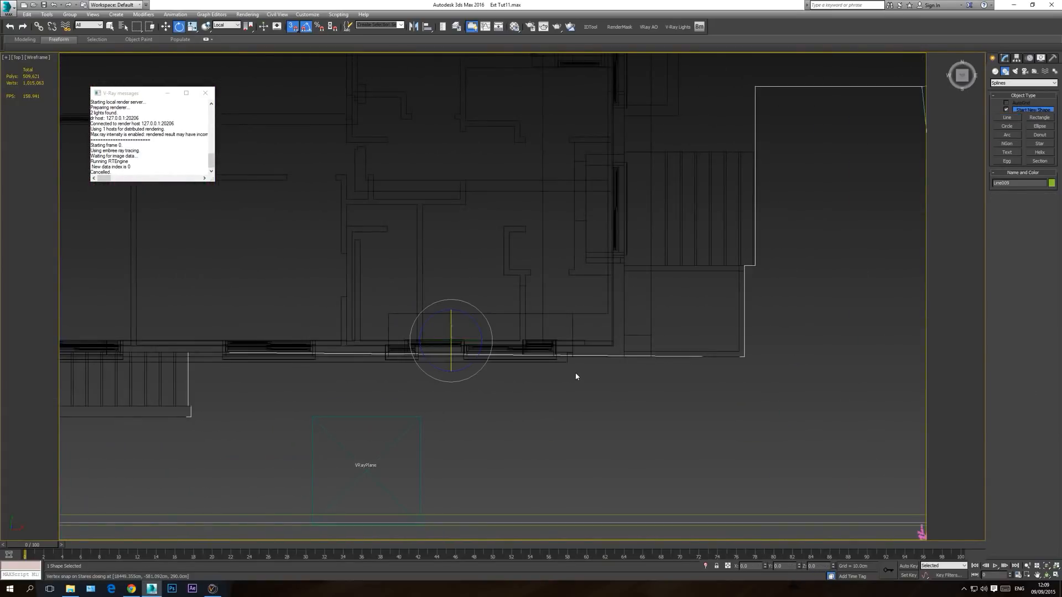
{"action": "key", "text": "F3"}
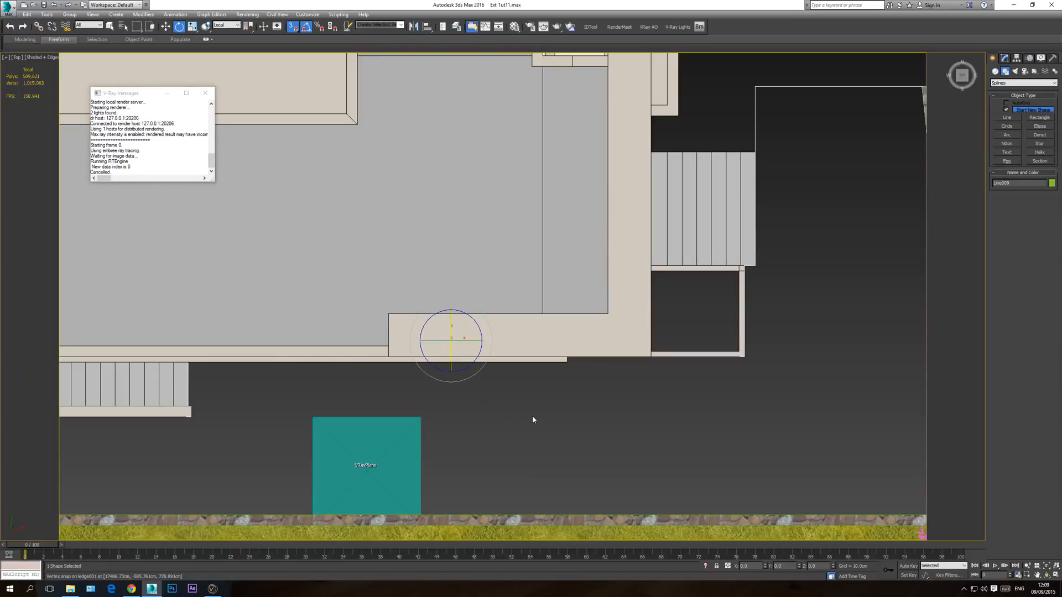
{"action": "key", "text": "p"}
{"action": "key", "text": "ctrl+r"}
{"action": "left_click_drag", "start_coordinate": [520, 327], "coordinate": [256, 368]}
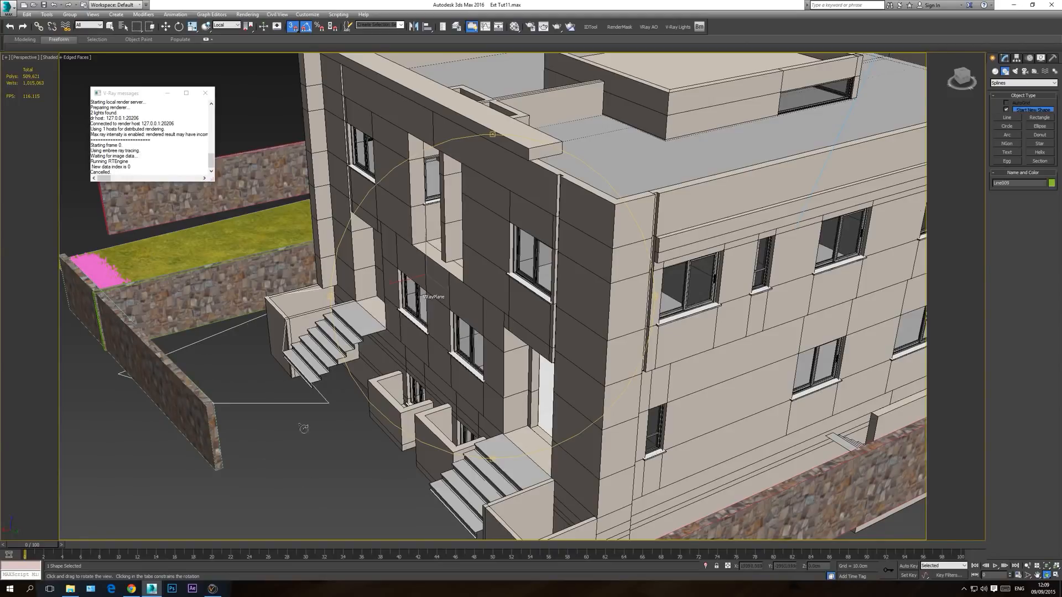
{"action": "left_click_drag", "start_coordinate": [486, 342], "coordinate": [592, 357]}
{"action": "key", "text": "e"}
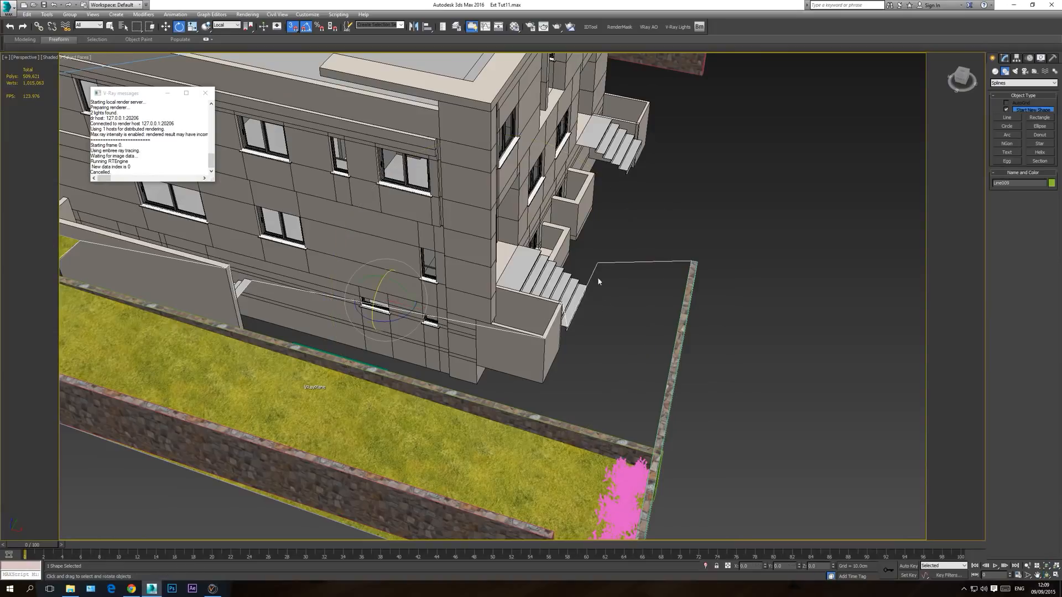
Step: Isolate the ground outline, show it in the front view and open its vertices for editing
{"action": "left_click", "coordinate": [433, 371]}
{"action": "right_click", "coordinate": [585, 274]}
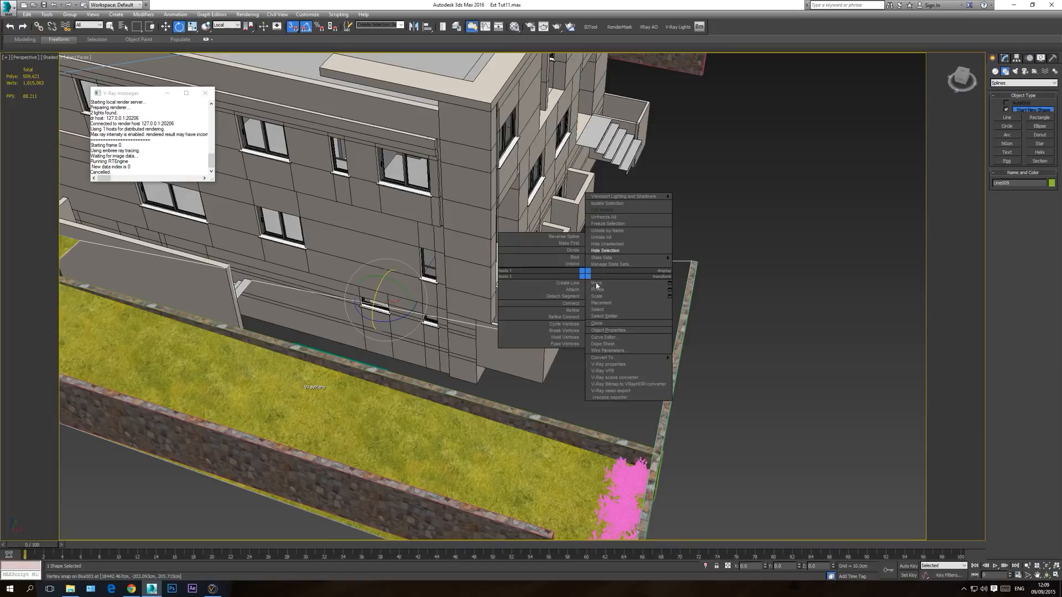
{"action": "left_click", "coordinate": [618, 206]}
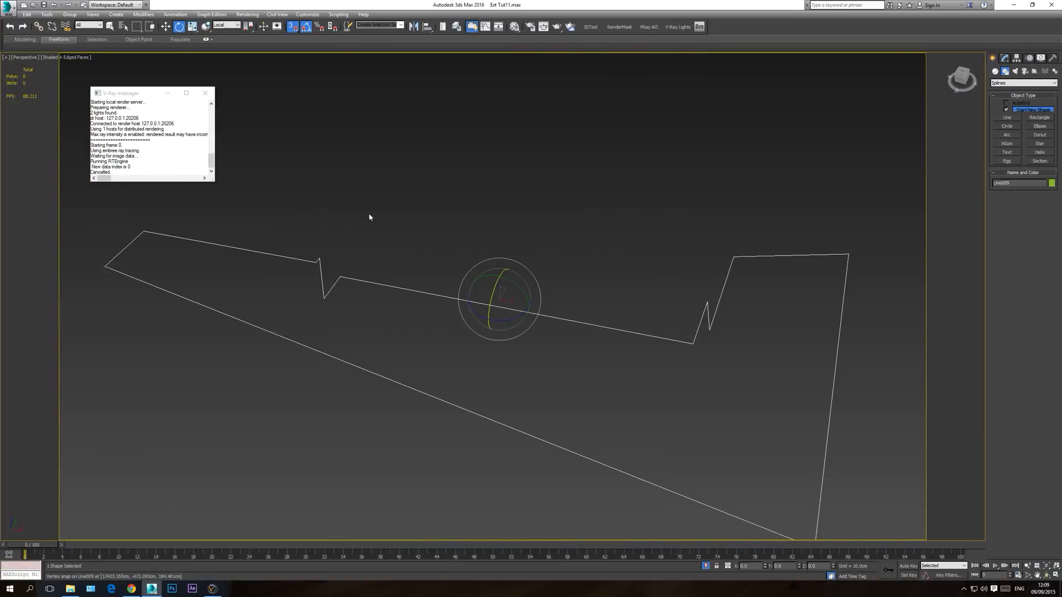
{"action": "key", "text": "f"}
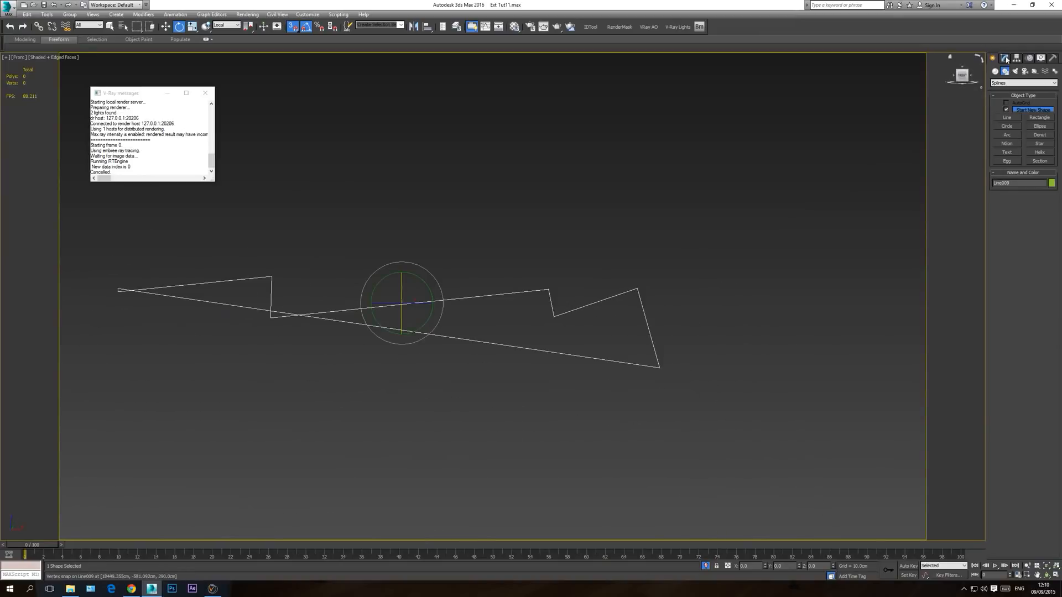
{"action": "left_click", "coordinate": [1005, 58]}
{"action": "left_click", "coordinate": [1012, 193]}
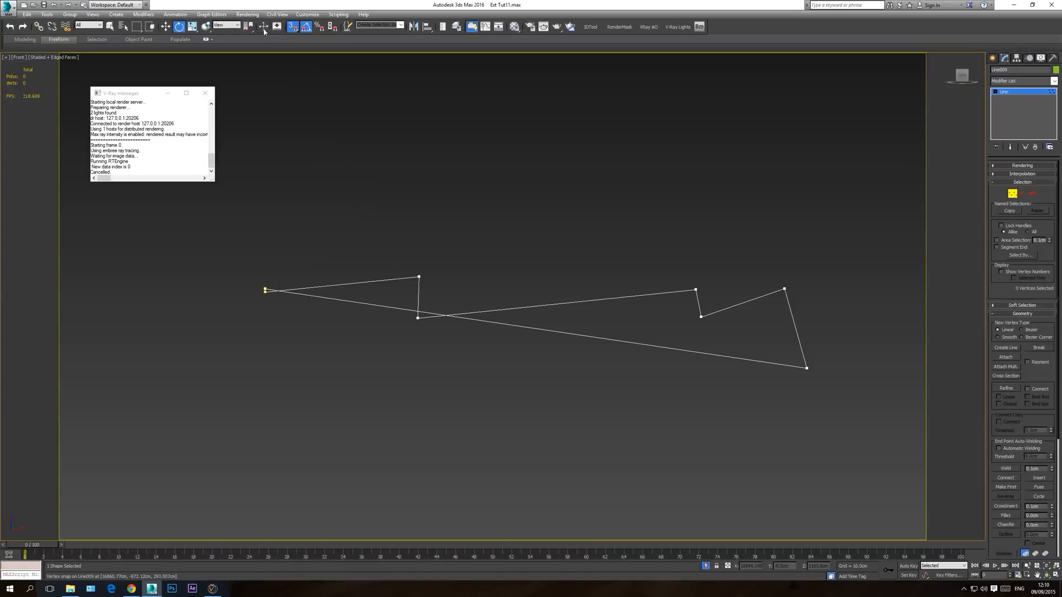
Step: Move the uneven vertices in the left half of the outline vertically, snapping them to one common height
{"action": "key", "text": "w"}
{"action": "left_click", "coordinate": [419, 277]}
{"action": "left_click_drag", "start_coordinate": [419, 250], "coordinate": [260, 298]}
{"action": "left_click", "coordinate": [266, 292]}
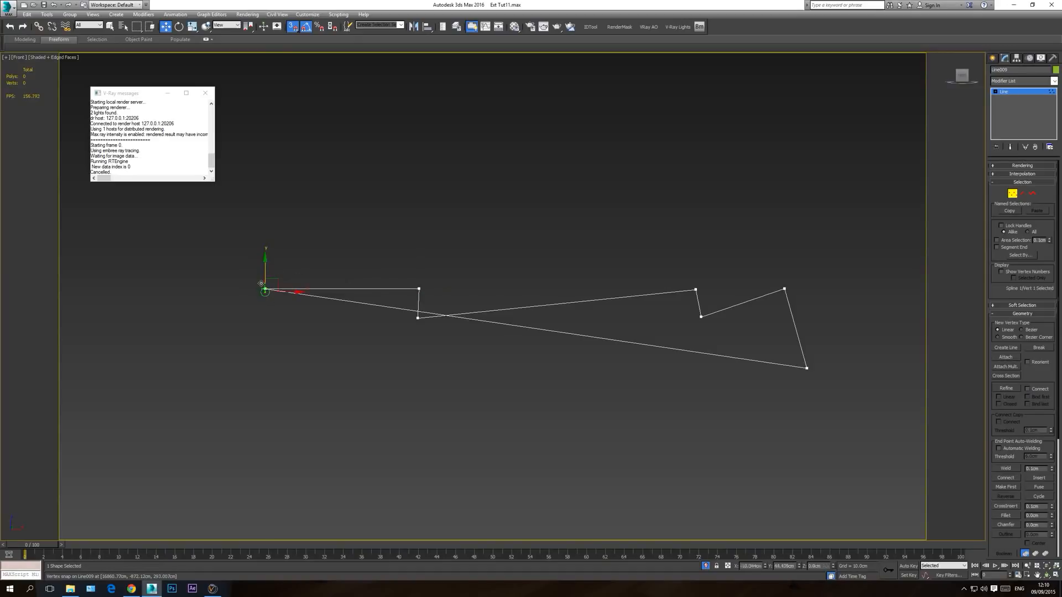
{"action": "left_click", "coordinate": [418, 321]}
{"action": "left_click_drag", "start_coordinate": [418, 301], "coordinate": [420, 288]}
Step: Raise the low vertices in the right half of the outline to the same height as the others
{"action": "left_click_drag", "start_coordinate": [716, 299], "coordinate": [703, 264]}
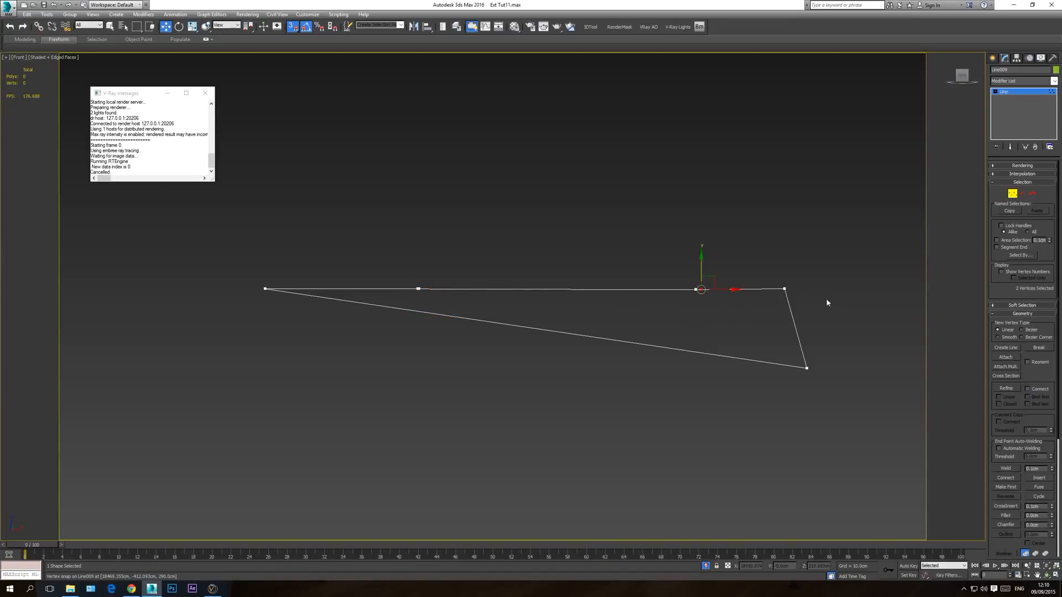
{"action": "left_click_drag", "start_coordinate": [764, 301], "coordinate": [764, 299]}
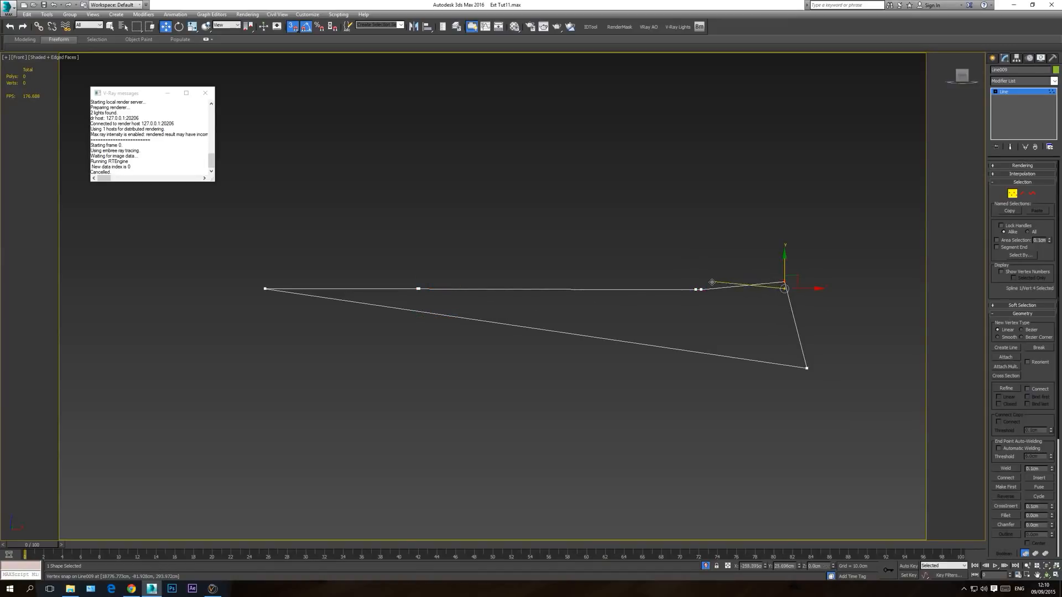
{"action": "left_click", "coordinate": [808, 367]}
{"action": "left_click_drag", "start_coordinate": [808, 367], "coordinate": [784, 291]}
Step: Correct the remaining small height differences between the outline's vertices so the whole spline lies flat
{"action": "scroll", "coordinate": [426, 291], "scroll_direction": "up", "scroll_amount": 3}
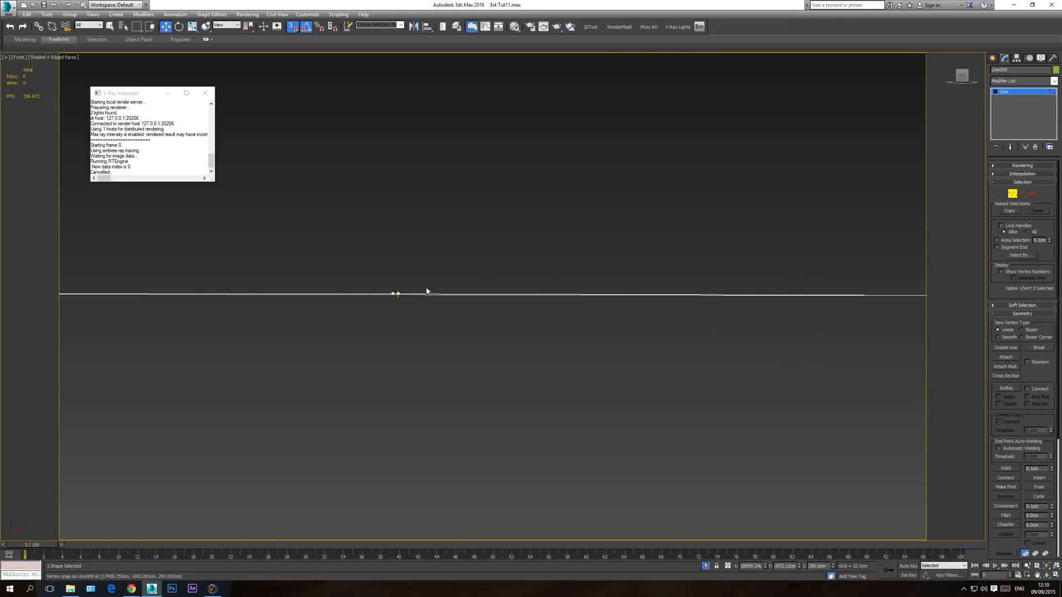
{"action": "scroll", "coordinate": [403, 288], "scroll_direction": "up", "scroll_amount": 4}
{"action": "left_click_drag", "start_coordinate": [390, 320], "coordinate": [366, 327]}
{"action": "middle_click_drag", "start_coordinate": [382, 320], "coordinate": [392, 337]}
{"action": "scroll", "coordinate": [393, 337], "scroll_direction": "down", "scroll_amount": 5}
{"action": "left_click_drag", "start_coordinate": [159, 317], "coordinate": [191, 349], "text": "ctrl"}
{"action": "middle_click_drag", "start_coordinate": [409, 358], "coordinate": [353, 359]}
{"action": "scroll", "coordinate": [312, 357], "scroll_direction": "down", "scroll_amount": 4}
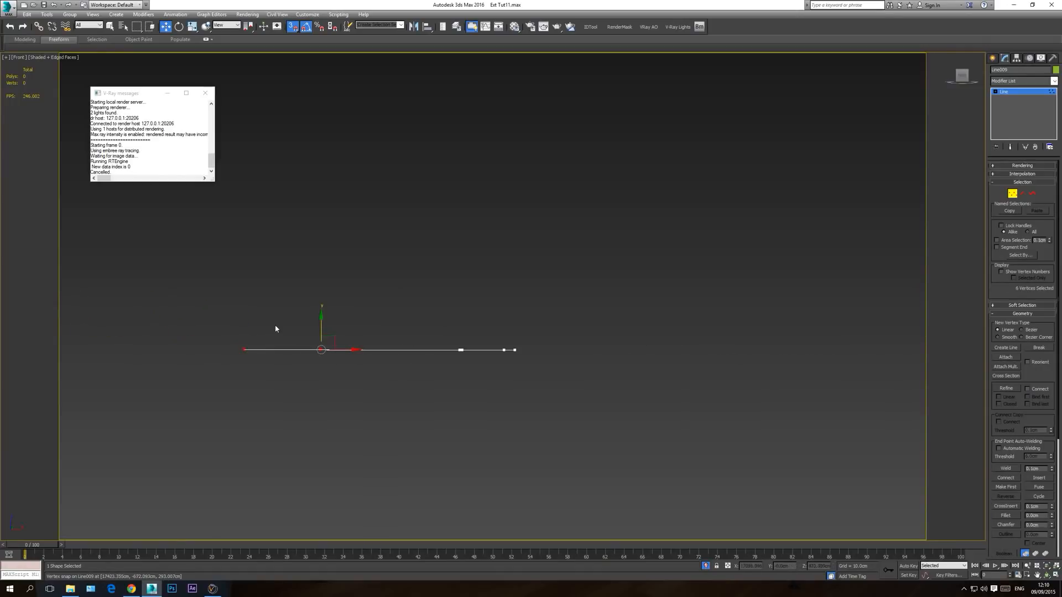
{"action": "scroll", "coordinate": [265, 343], "scroll_direction": "up", "scroll_amount": 4}
{"action": "left_click_drag", "start_coordinate": [377, 331], "coordinate": [658, 355]}
{"action": "left_click", "coordinate": [532, 397]}
{"action": "scroll", "coordinate": [278, 360], "scroll_direction": "up", "scroll_amount": 3}
{"action": "middle_click_drag", "start_coordinate": [544, 359], "coordinate": [228, 365]}
{"action": "scroll", "coordinate": [227, 364], "scroll_direction": "down", "scroll_amount": 2}
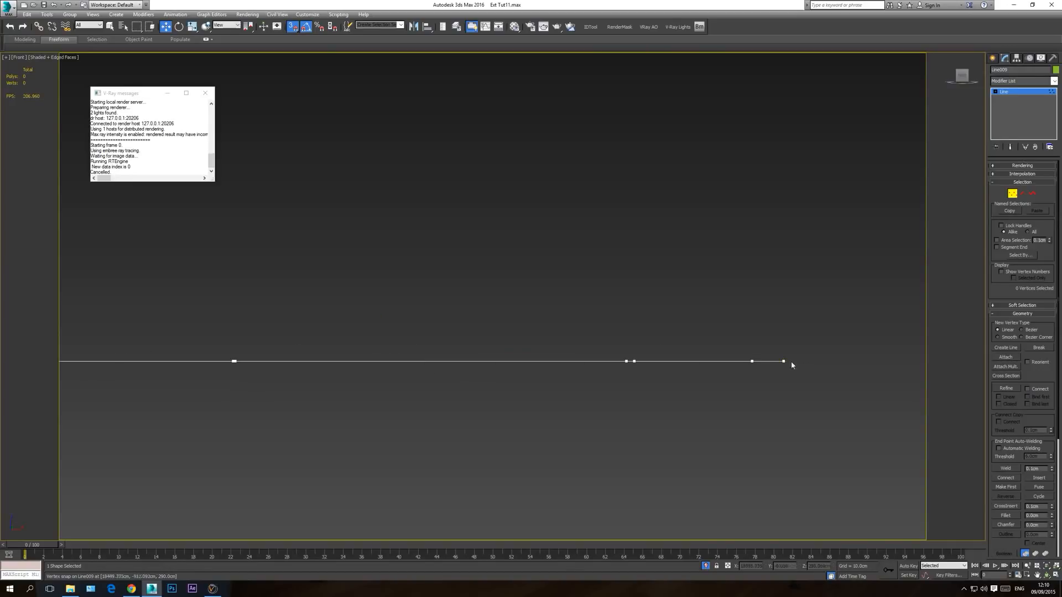
Step: Examine the flattened outline in the perspective view, both isolated and together with the house and walls
{"action": "key", "text": "p"}
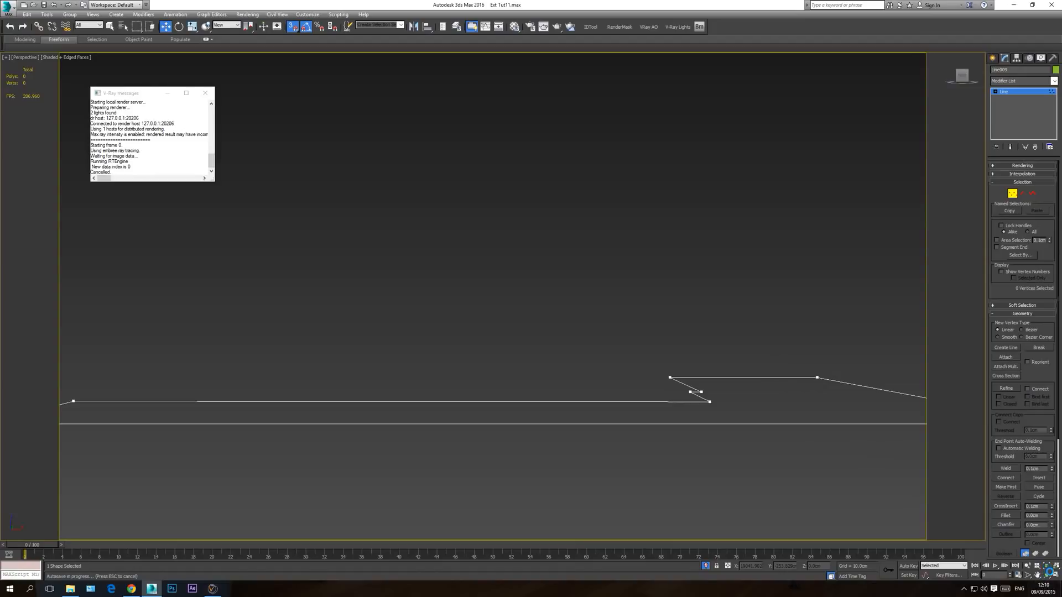
{"action": "left_click", "coordinate": [1048, 567]}
{"action": "left_click", "coordinate": [1047, 575]}
{"action": "left_click_drag", "start_coordinate": [560, 280], "coordinate": [529, 353]}
{"action": "scroll", "coordinate": [529, 354], "scroll_direction": "up", "scroll_amount": 2}
{"action": "left_click", "coordinate": [707, 566]}
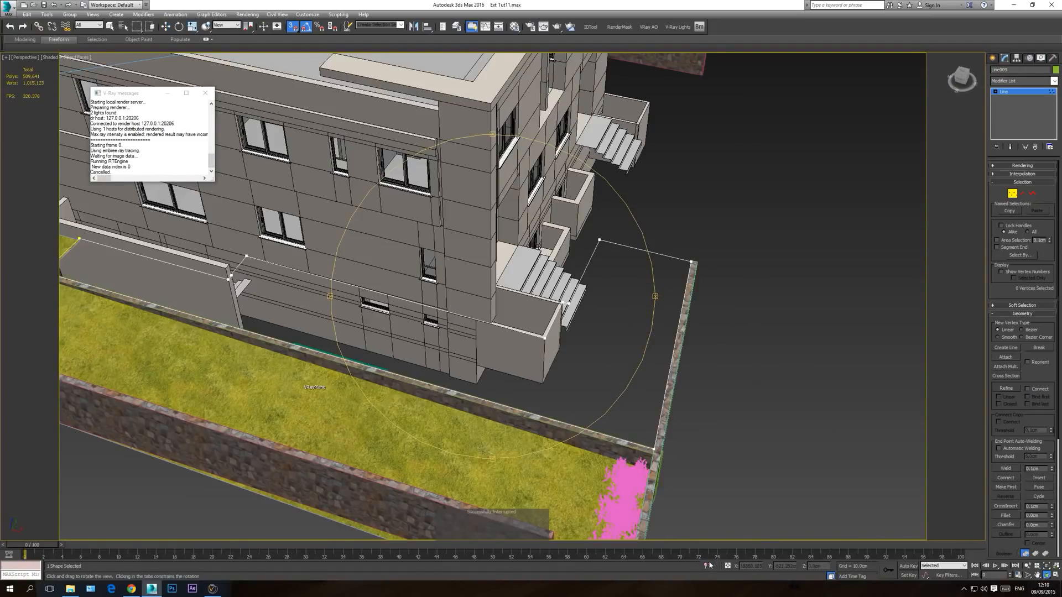
{"action": "left_click", "coordinate": [706, 566]}
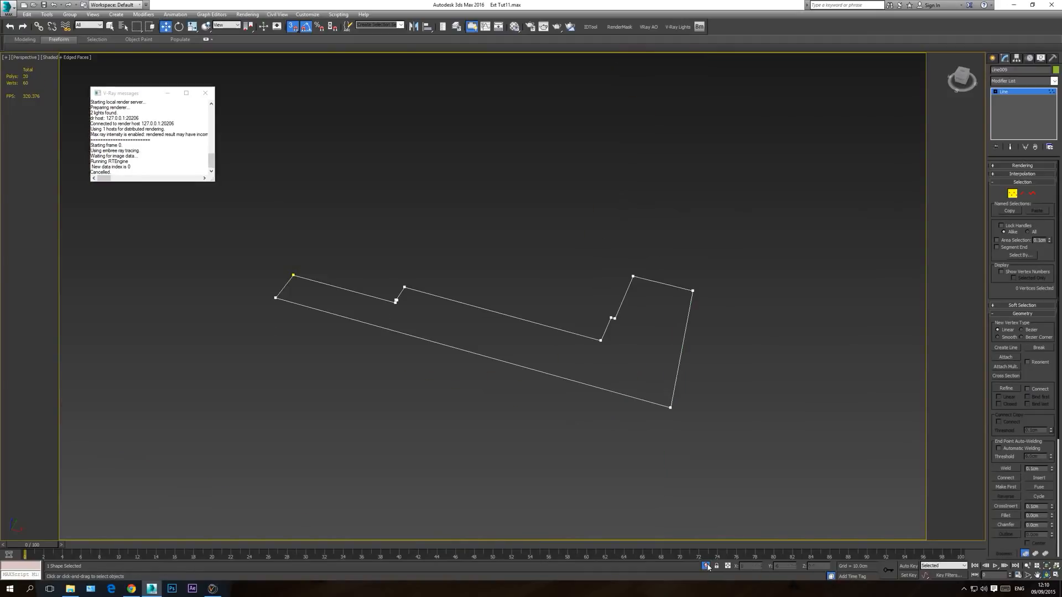
{"action": "left_click", "coordinate": [707, 566]}
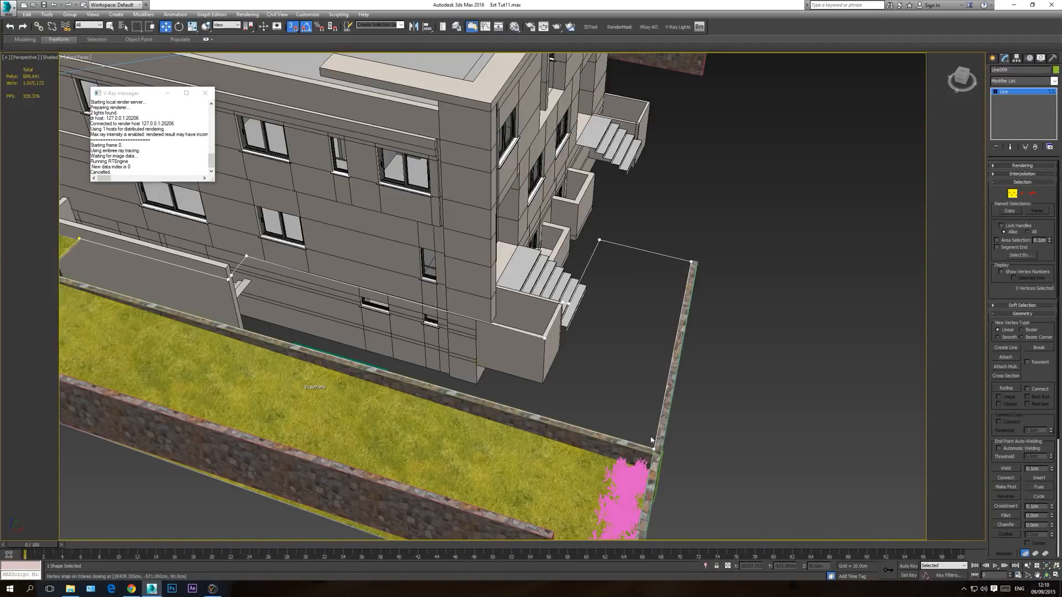
Step: Leave vertex editing and convert the closed ground outline to an Editable Poly surface
{"action": "left_click", "coordinate": [1048, 576]}
{"action": "left_click_drag", "start_coordinate": [619, 332], "coordinate": [486, 287]}
{"action": "left_click_drag", "start_coordinate": [500, 329], "coordinate": [515, 363]}
{"action": "right_click", "coordinate": [570, 350]}
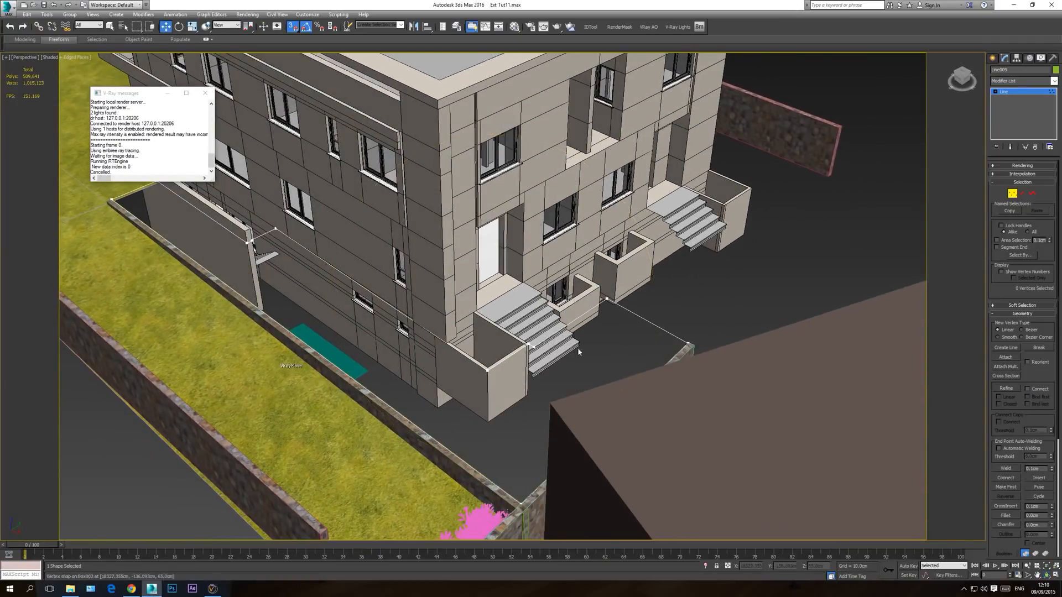
{"action": "left_click", "coordinate": [1014, 92]}
{"action": "right_click", "coordinate": [523, 350]}
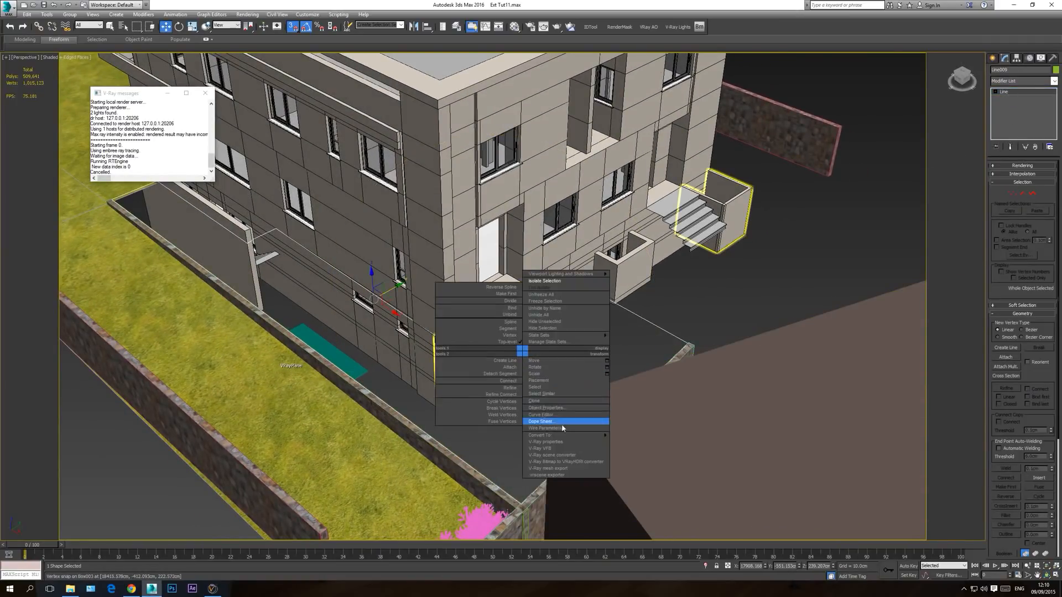
{"action": "mouse_move", "coordinate": [563, 435]}
{"action": "left_click", "coordinate": [636, 442]}
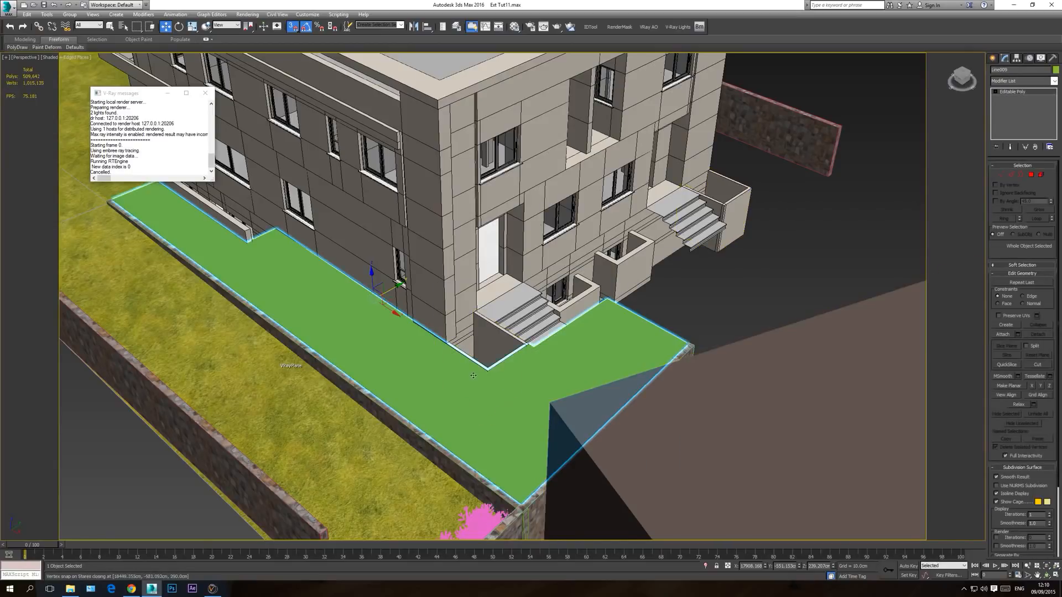
Step: Try to lower the ground surface vertically to the foot of the side stairs with vertex snapping
{"action": "scroll", "coordinate": [476, 376], "scroll_direction": "down", "scroll_amount": 3}
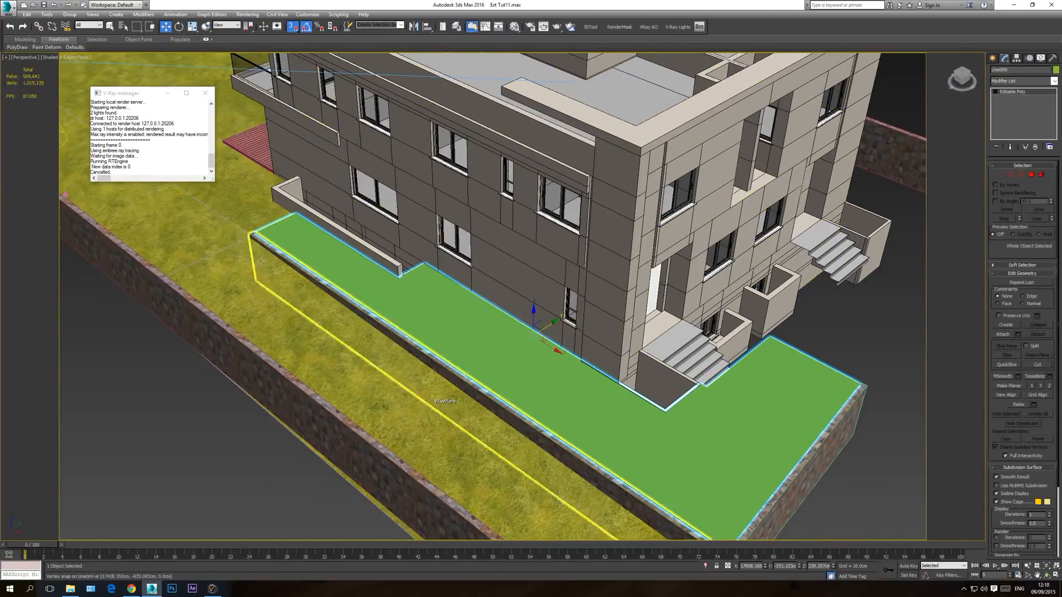
{"action": "scroll", "coordinate": [691, 420], "scroll_direction": "up", "scroll_amount": 3}
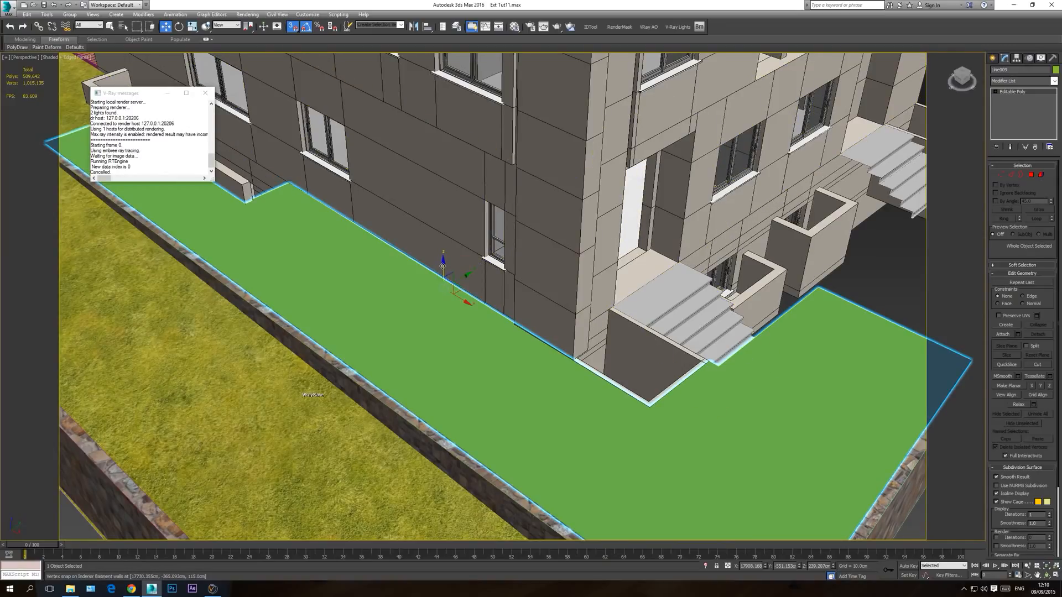
{"action": "left_click_drag", "start_coordinate": [442, 266], "coordinate": [712, 418]}
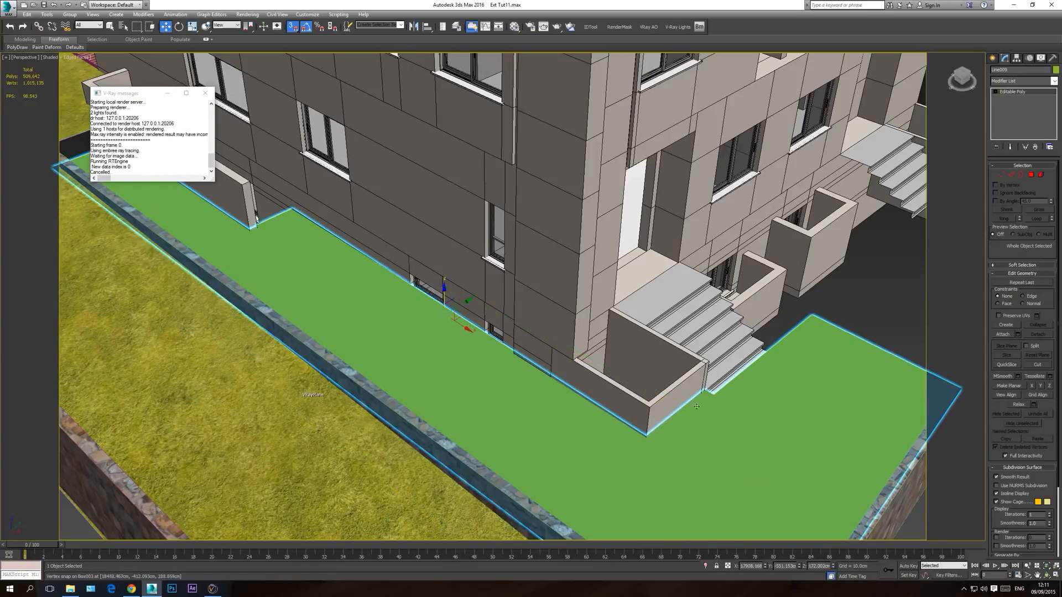
{"action": "left_click_drag", "start_coordinate": [444, 295], "coordinate": [712, 411]}
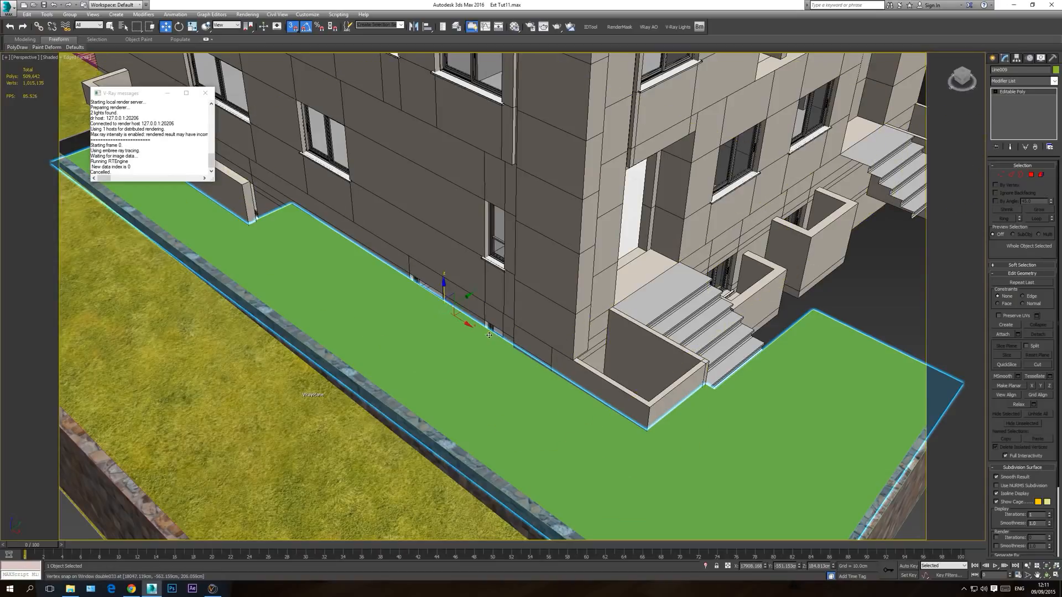
Step: Isolate the ground surface in the wireframe front view and examine where its pivot lies relative to the surface
{"action": "key", "text": "f"}
{"action": "key", "text": "F3"}
{"action": "middle_click_drag", "start_coordinate": [505, 369], "coordinate": [620, 368]}
{"action": "right_click", "coordinate": [552, 385]}
{"action": "left_click", "coordinate": [573, 313]}
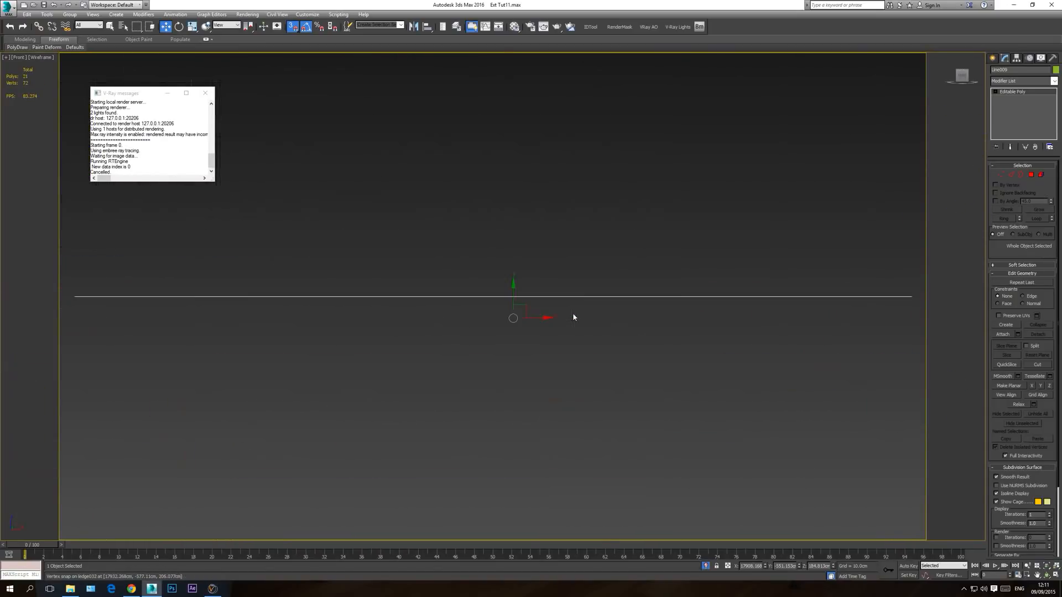
{"action": "middle_click_drag", "start_coordinate": [516, 309], "coordinate": [532, 327]}
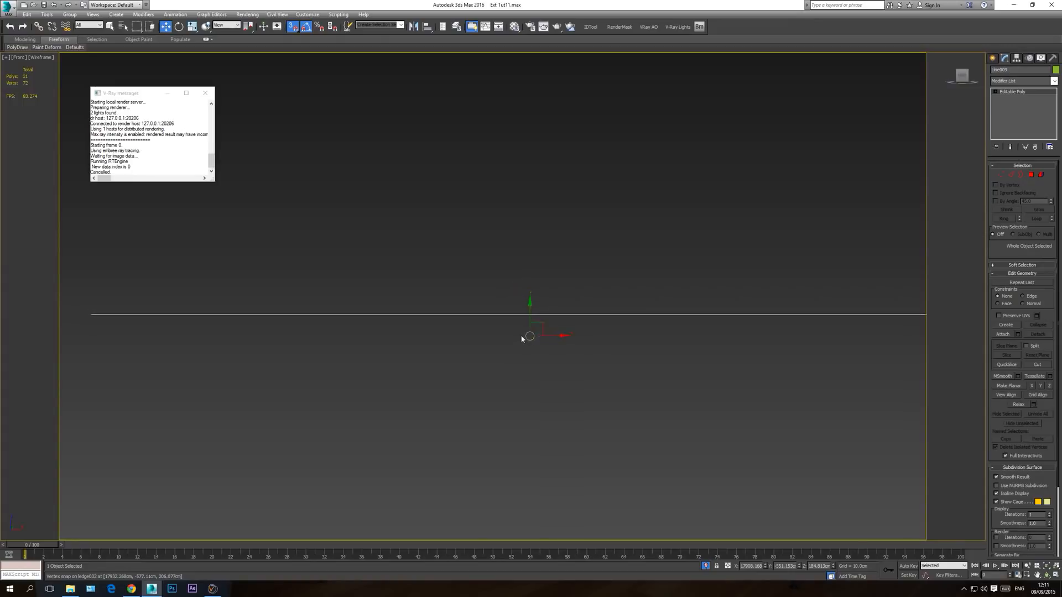
{"action": "middle_click_drag", "start_coordinate": [525, 341], "coordinate": [531, 356]}
{"action": "middle_click_drag", "start_coordinate": [689, 339], "coordinate": [658, 354]}
{"action": "scroll", "coordinate": [636, 377], "scroll_direction": "down", "scroll_amount": 2}
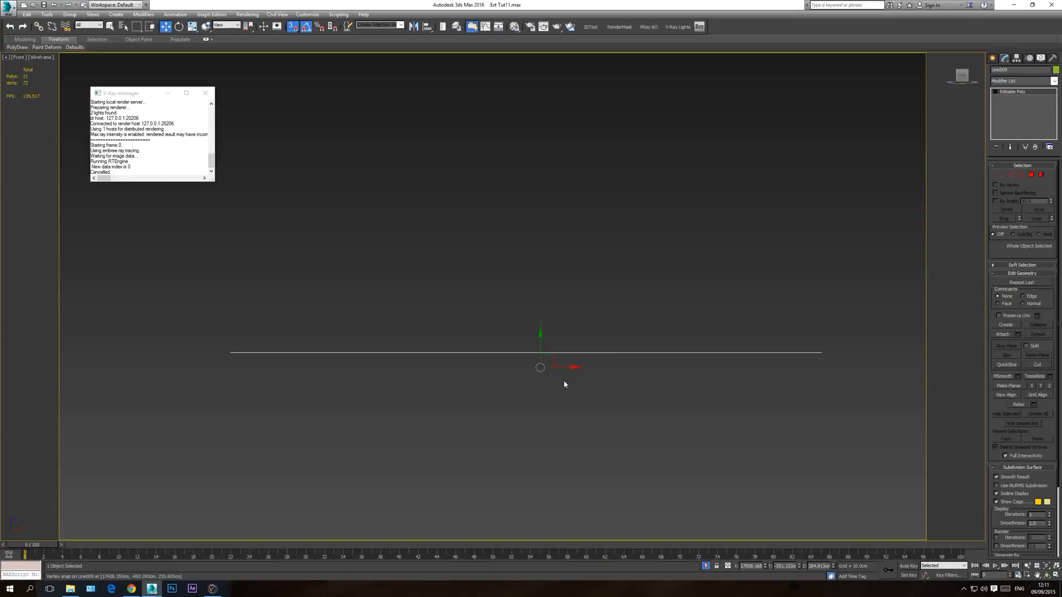
Step: Center the ground surface's pivot on the object, affecting the pivot only
{"action": "left_click", "coordinate": [1016, 58]}
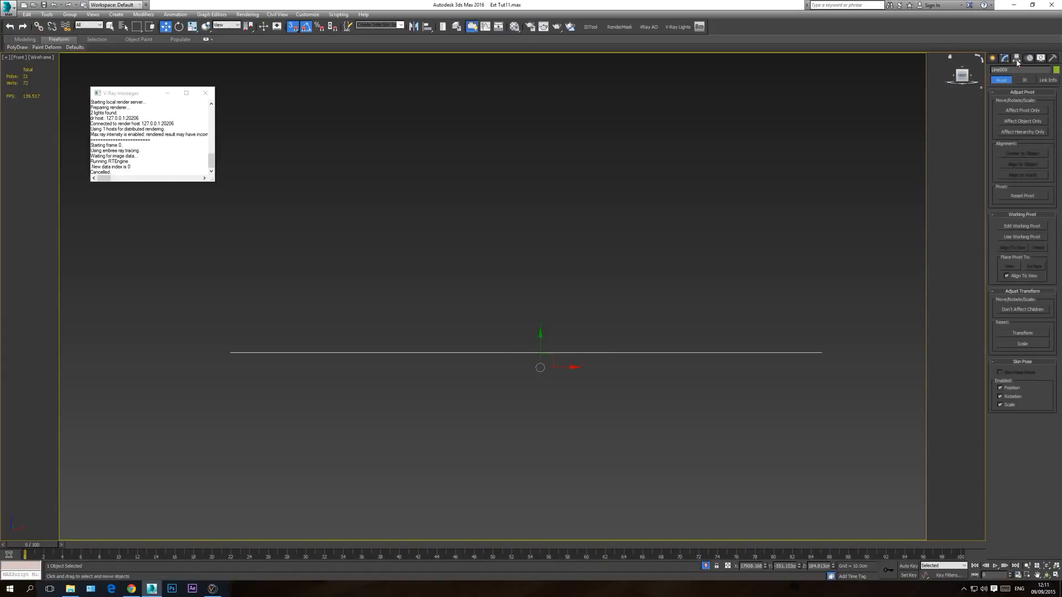
{"action": "left_click", "coordinate": [1023, 110]}
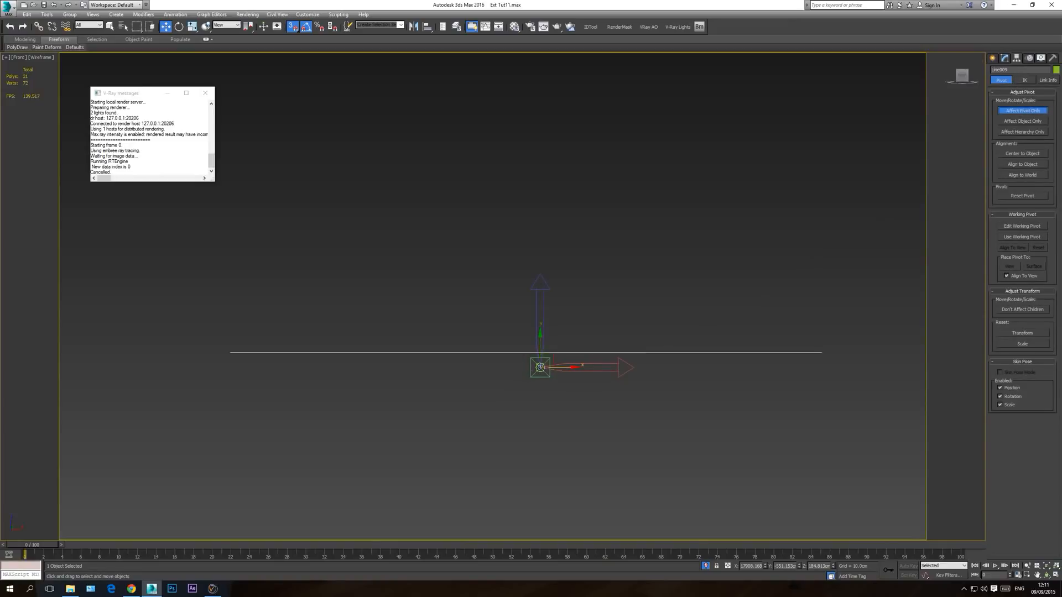
{"action": "left_click", "coordinate": [1022, 153]}
{"action": "scroll", "coordinate": [528, 354], "scroll_direction": "up", "scroll_amount": 3}
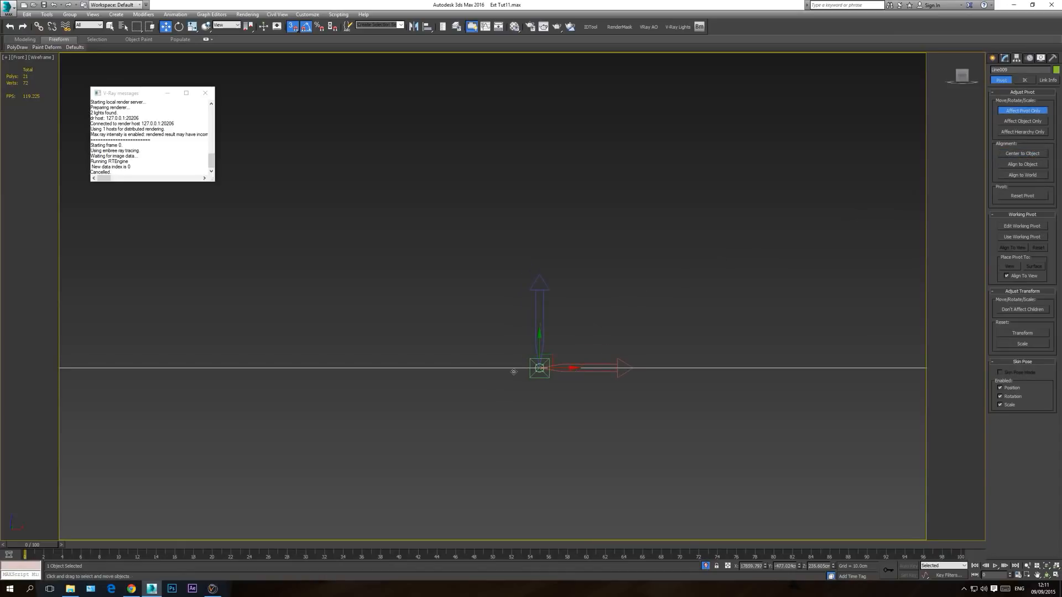
{"action": "left_click", "coordinate": [1022, 112]}
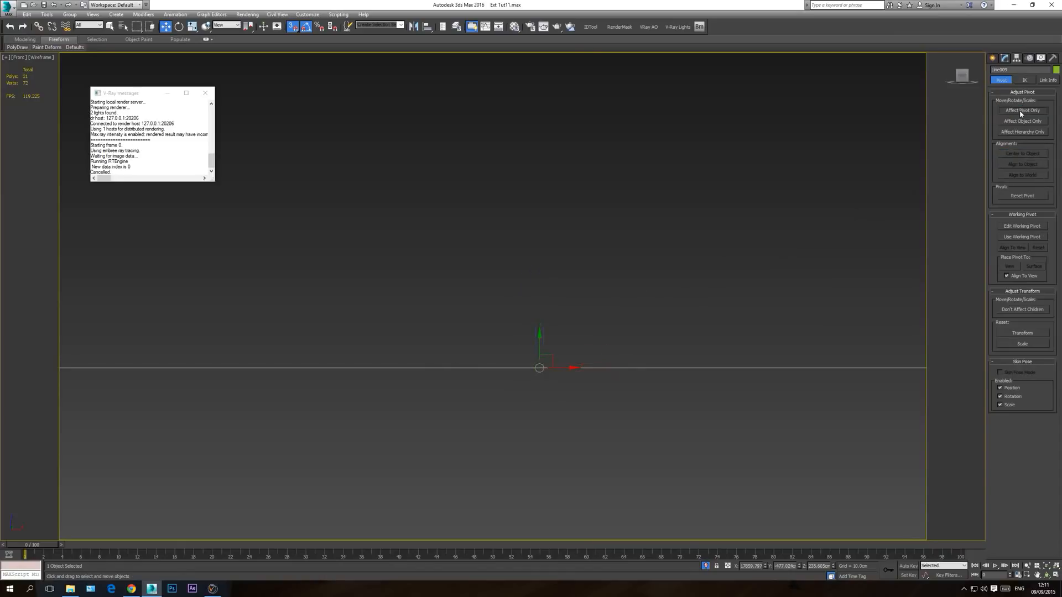
Step: Return to the shaded perspective view, orbit around the ground surface and end its isolation
{"action": "middle_click_drag", "start_coordinate": [628, 363], "coordinate": [616, 406]}
{"action": "key", "text": "p"}
{"action": "left_click", "coordinate": [1047, 567]}
{"action": "left_click", "coordinate": [1047, 575]}
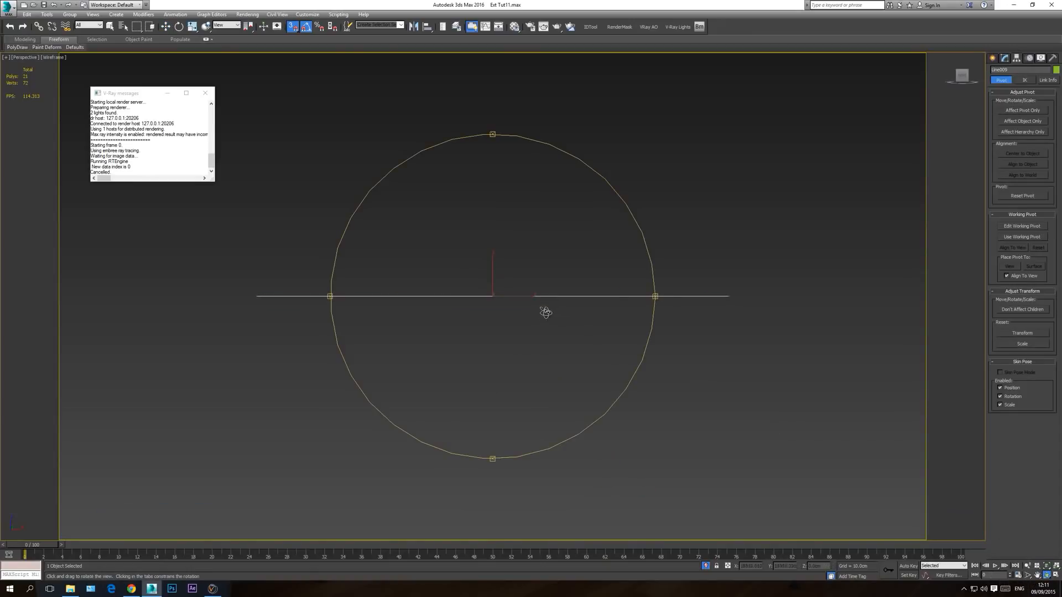
{"action": "left_click_drag", "start_coordinate": [545, 313], "coordinate": [506, 333]}
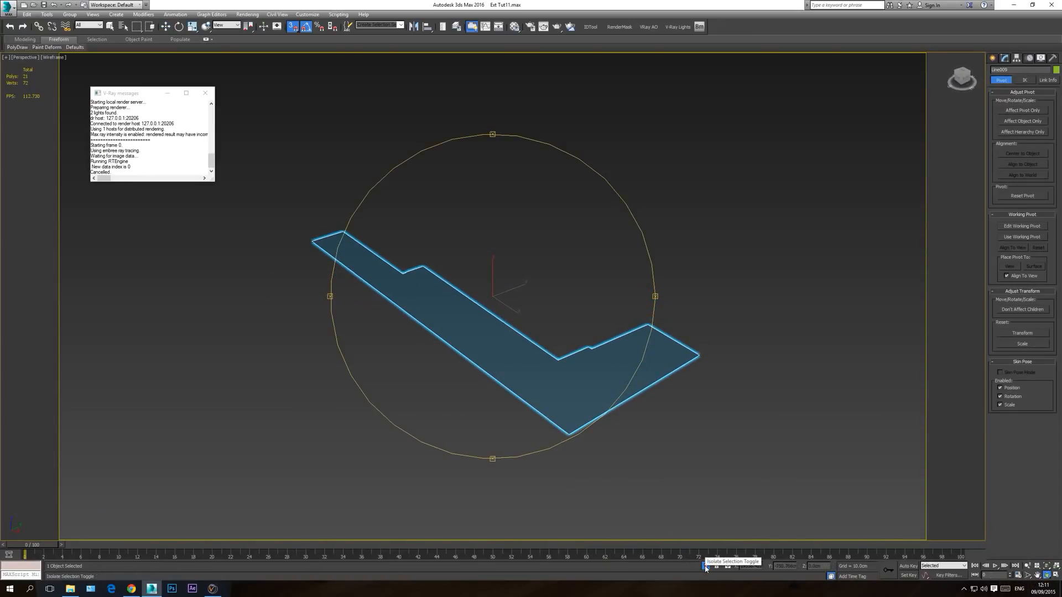
{"action": "left_click", "coordinate": [706, 566]}
{"action": "key", "text": "F3"}
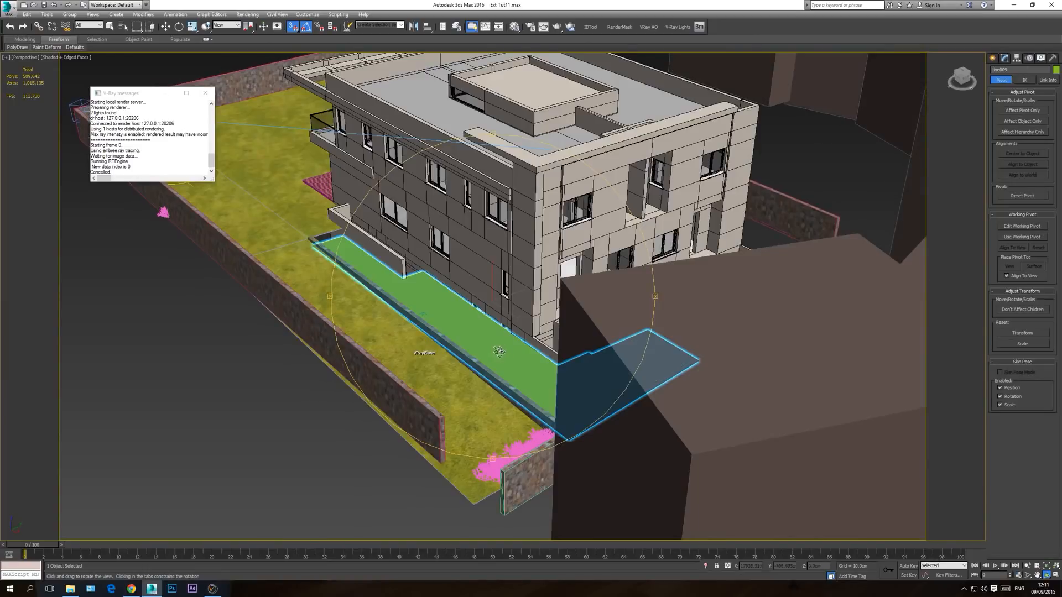
Step: Move the ground surface down vertically, snapping it to the bottom of the side stairs' lowest step
{"action": "scroll", "coordinate": [499, 352], "scroll_direction": "up", "scroll_amount": 5}
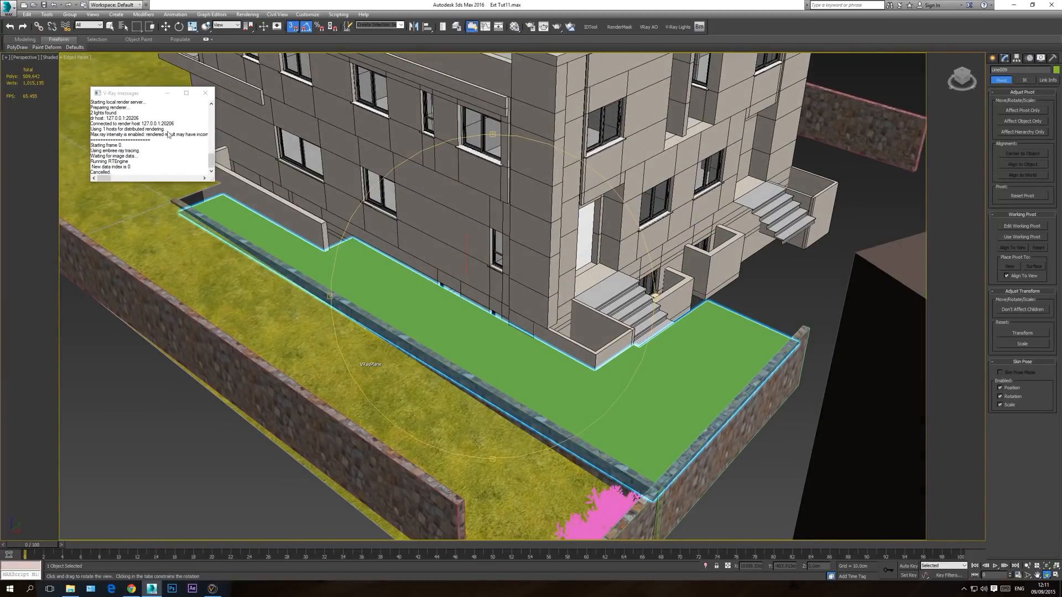
{"action": "scroll", "coordinate": [564, 367], "scroll_direction": "up", "scroll_amount": 5}
{"action": "key", "text": "w"}
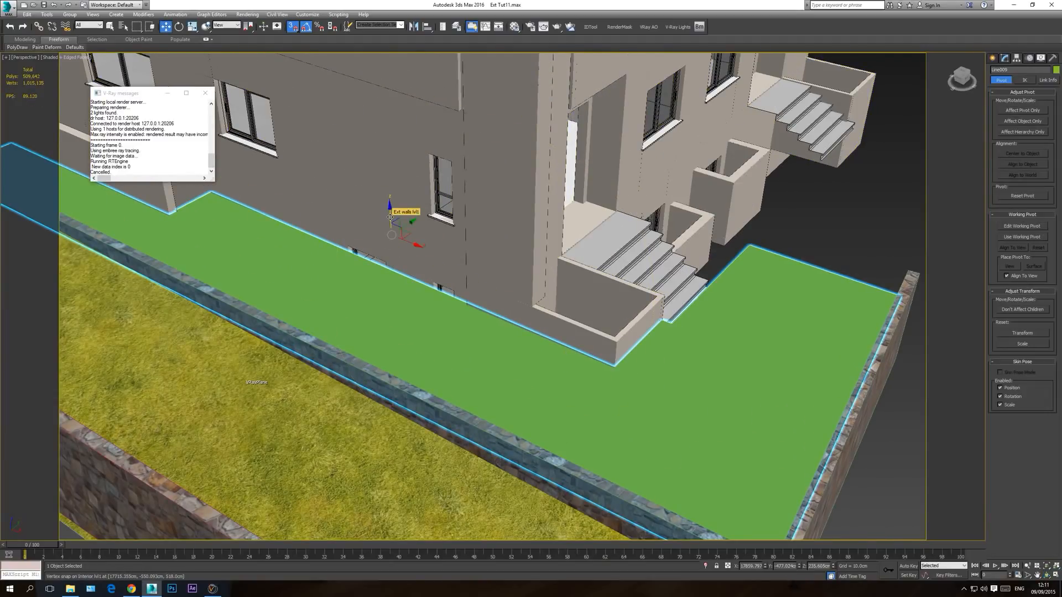
{"action": "left_click_drag", "start_coordinate": [390, 215], "coordinate": [672, 353]}
{"action": "scroll", "coordinate": [671, 353], "scroll_direction": "up", "scroll_amount": 5}
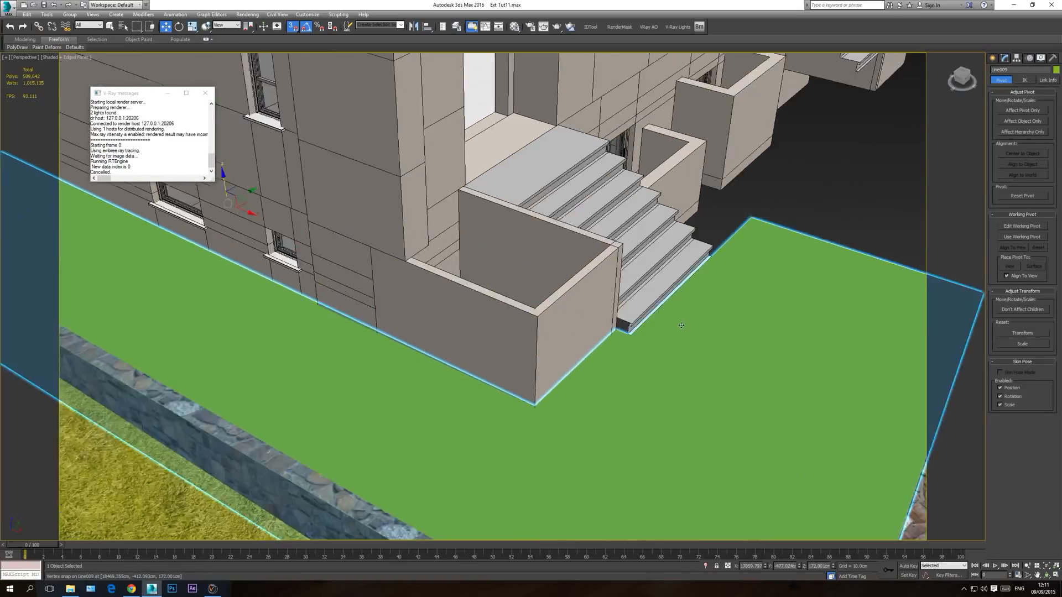
{"action": "scroll", "coordinate": [561, 367], "scroll_direction": "down", "scroll_amount": 8}
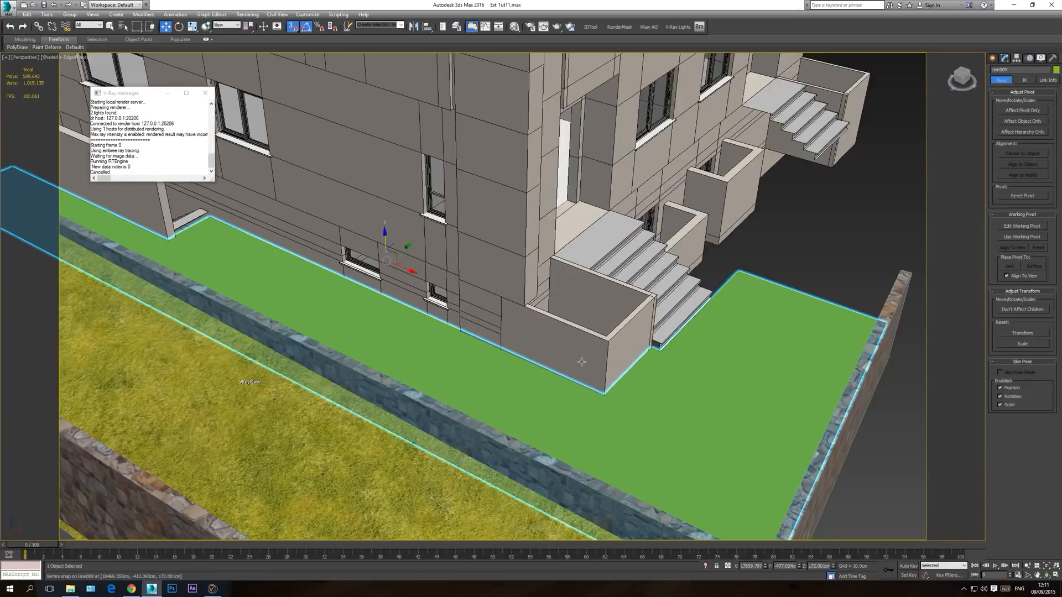
Step: Select the ground surface's vertices at the end beside the low side wall and raise them vertically, snapping to the adjacent stairs' lowest step
{"action": "scroll", "coordinate": [330, 314], "scroll_direction": "up", "scroll_amount": 10}
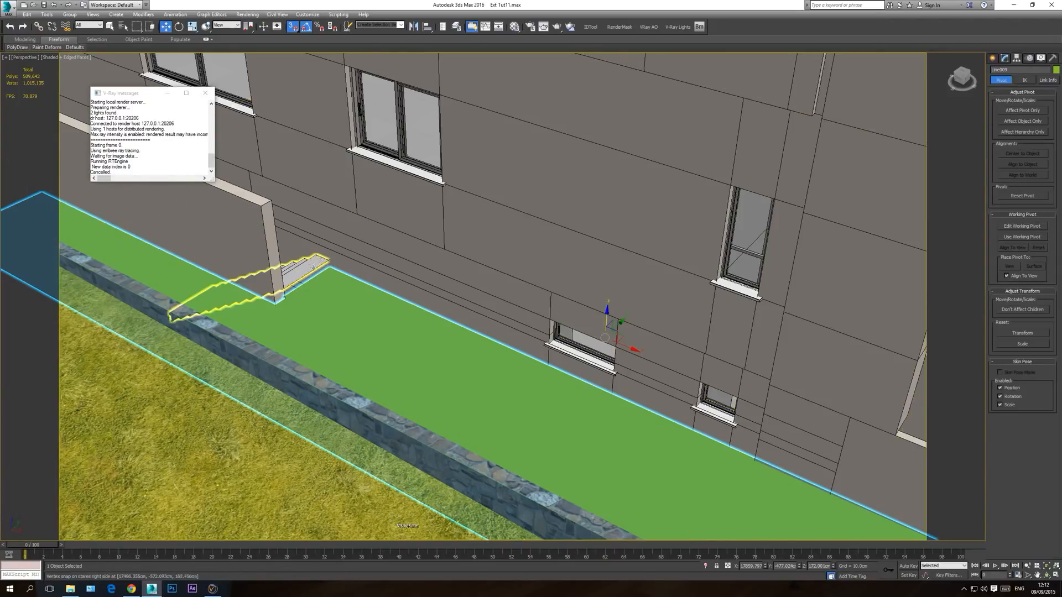
{"action": "scroll", "coordinate": [390, 336], "scroll_direction": "down", "scroll_amount": 3}
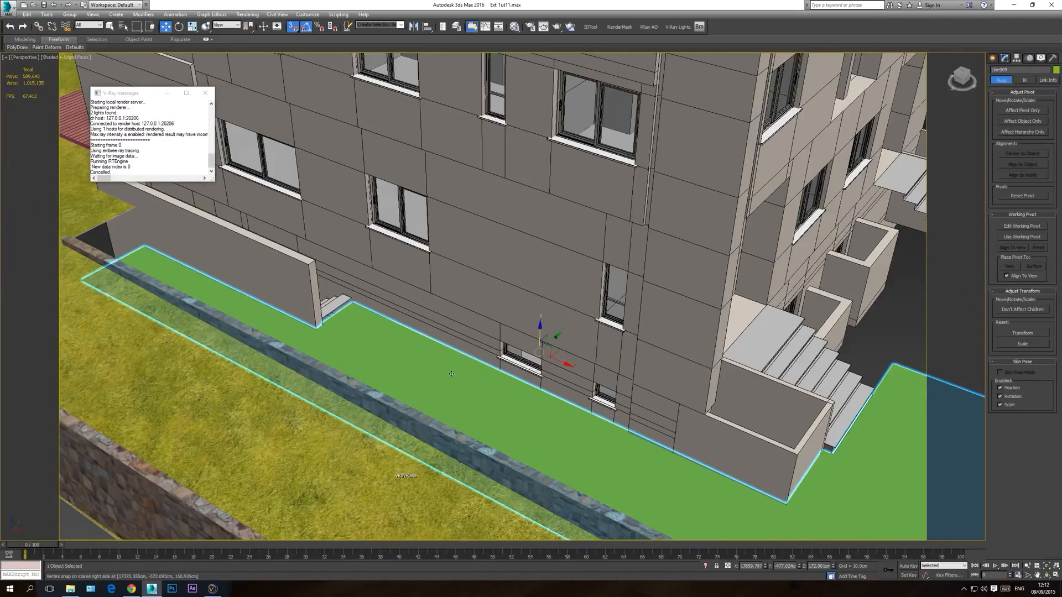
{"action": "middle_click_drag", "start_coordinate": [451, 374], "coordinate": [397, 330]}
{"action": "left_click", "coordinate": [1005, 58]}
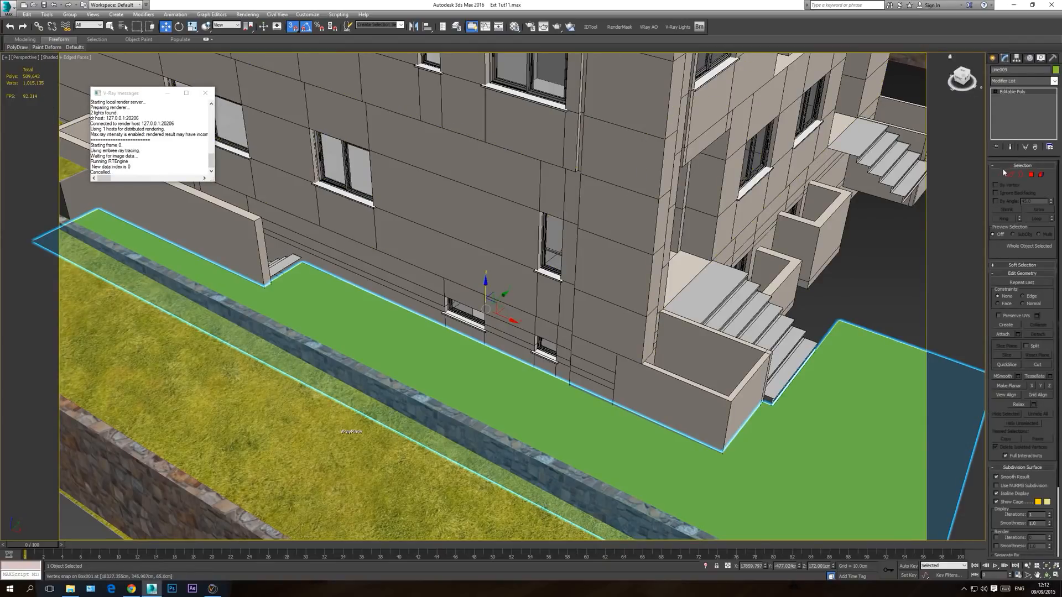
{"action": "left_click", "coordinate": [1002, 175]}
{"action": "scroll", "coordinate": [310, 343], "scroll_direction": "up", "scroll_amount": 2}
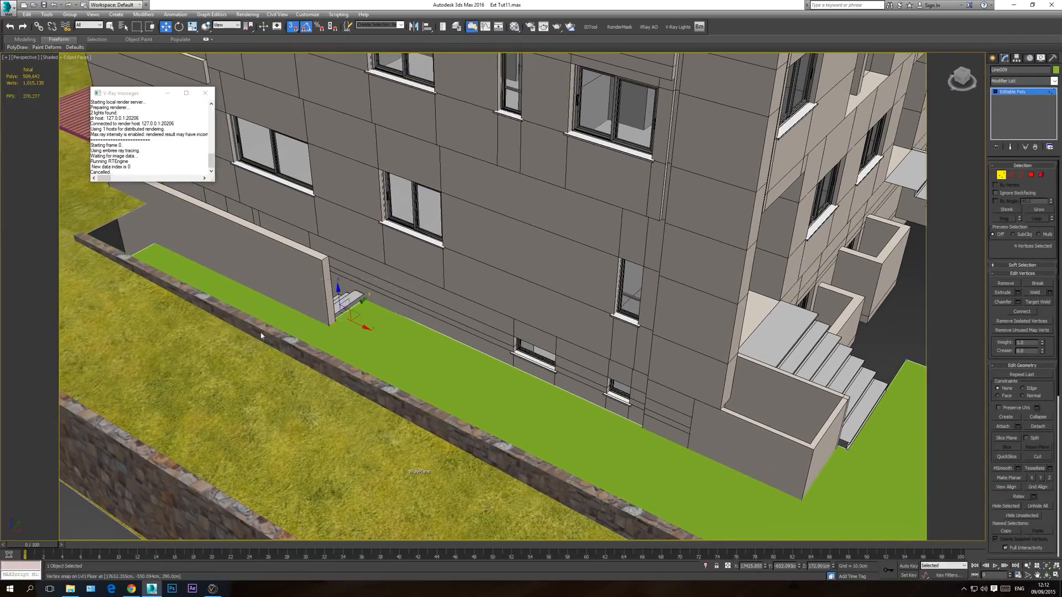
{"action": "scroll", "coordinate": [339, 349], "scroll_direction": "up", "scroll_amount": 4}
{"action": "key", "text": "F3"}
{"action": "left_click_drag", "start_coordinate": [143, 373], "coordinate": [144, 371], "text": "ctrl"}
{"action": "mouse_move", "coordinate": [515, 363]}
{"action": "middle_mouse_down"}
{"action": "mouse_move", "coordinate": [360, 218]}
{"action": "mouse_move", "coordinate": [418, 312]}
{"action": "middle_mouse_up"}
{"action": "key", "text": "F3"}
{"action": "scroll", "coordinate": [304, 269], "scroll_direction": "up", "scroll_amount": 2}
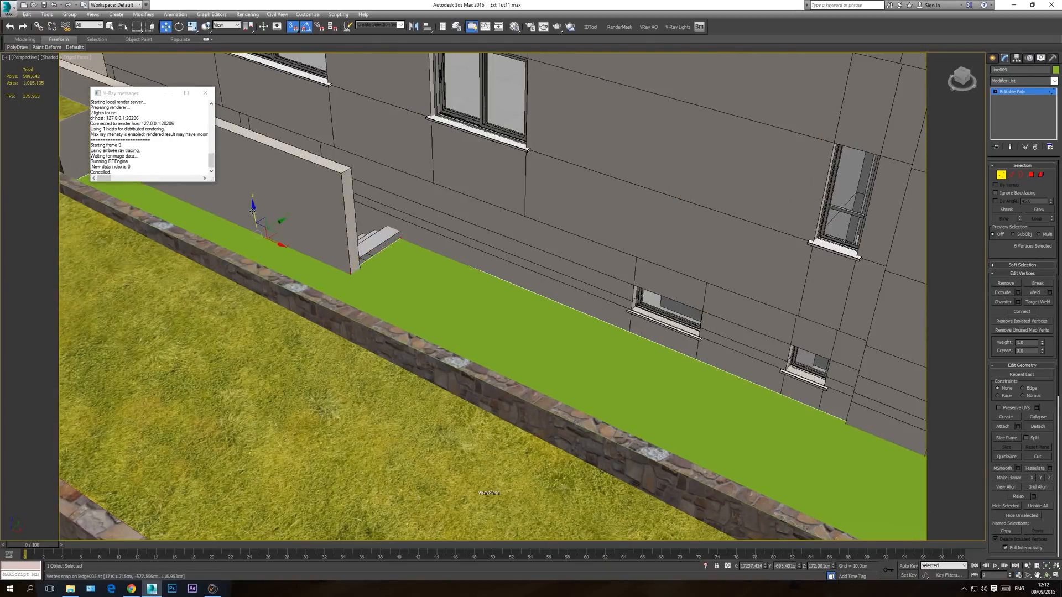
{"action": "left_click_drag", "start_coordinate": [253, 212], "coordinate": [402, 231]}
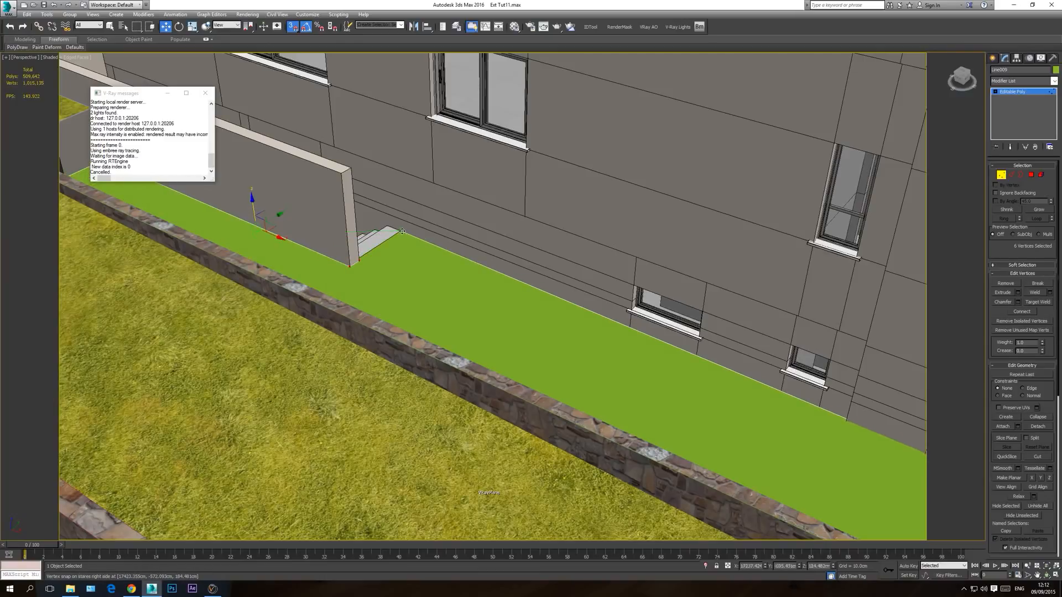
{"action": "scroll", "coordinate": [479, 285], "scroll_direction": "down", "scroll_amount": 5}
{"action": "scroll", "coordinate": [475, 288], "scroll_direction": "up", "scroll_amount": 5}
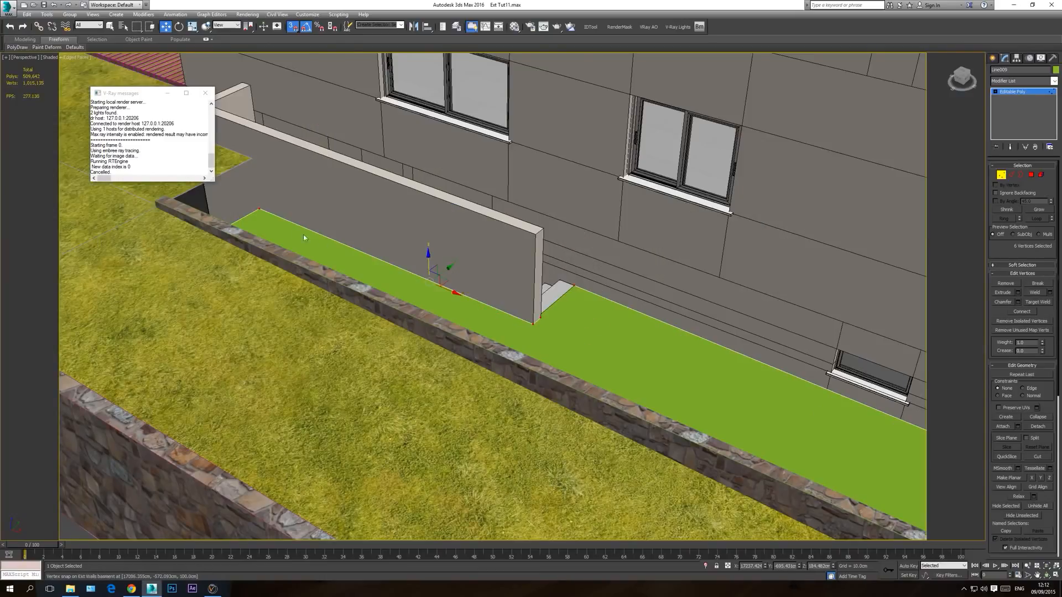
Step: Check the ground surface from the camera view, leave vertex editing and deselect the surface
{"action": "scroll", "coordinate": [591, 360], "scroll_direction": "down", "scroll_amount": 8}
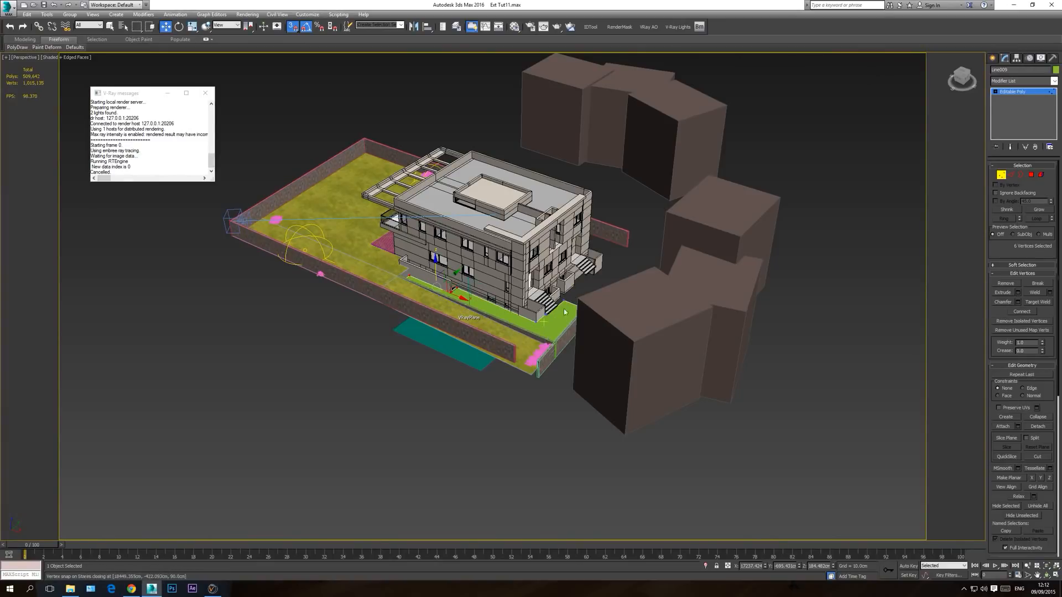
{"action": "key", "text": "c"}
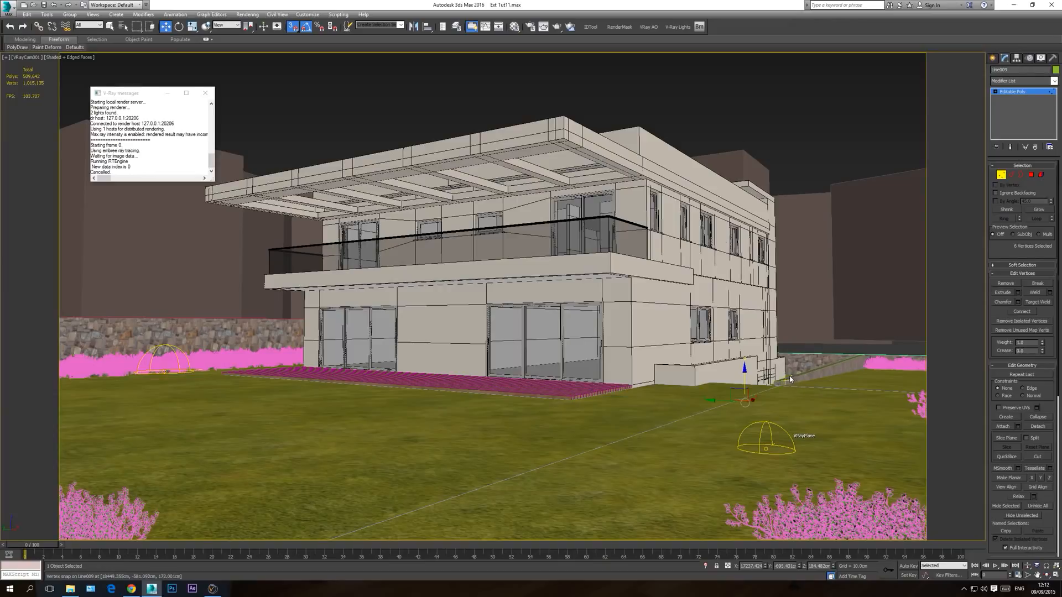
{"action": "left_click", "coordinate": [1039, 95]}
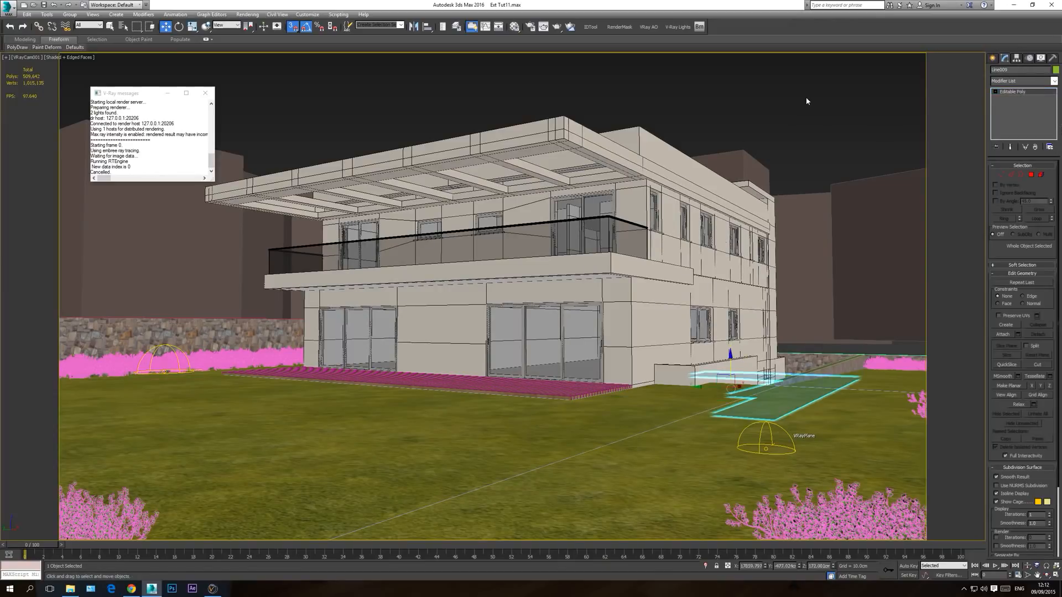
{"action": "left_click", "coordinate": [874, 100]}
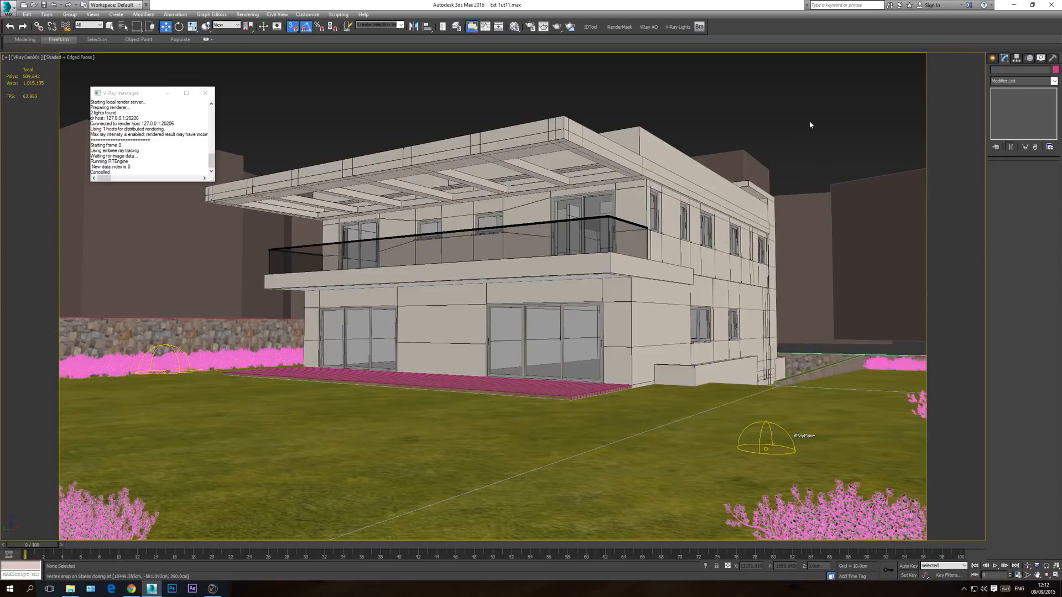
Step: Return to the perspective view and orbit to examine the house's stairs side and the ground surface from above
{"action": "key", "text": "p"}
{"action": "left_click", "coordinate": [1046, 575]}
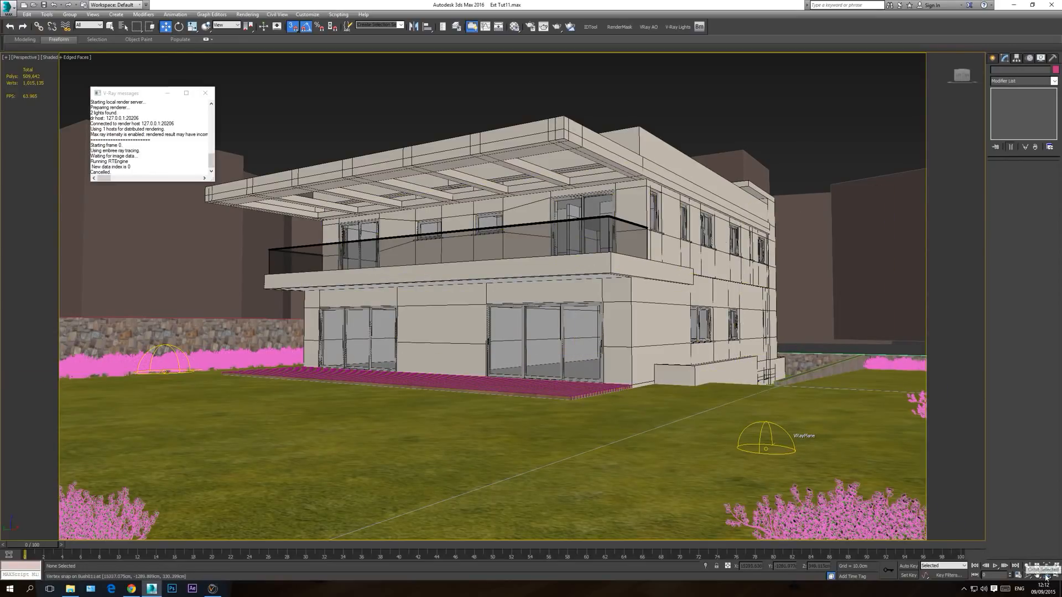
{"action": "left_click_drag", "start_coordinate": [498, 287], "coordinate": [447, 352]}
{"action": "left_click_drag", "start_coordinate": [473, 385], "coordinate": [446, 385]}
{"action": "right_click", "coordinate": [447, 386]}
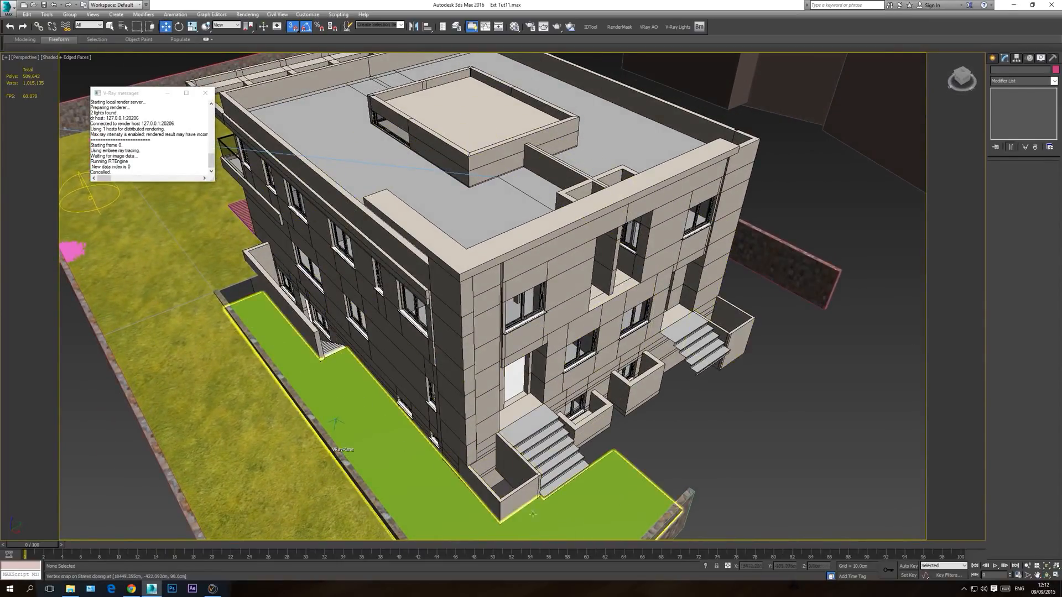
Step: Switch to Chrome, search for cgtextures in a new tab and open the CG Textures website
{"action": "left_click", "coordinate": [133, 586]}
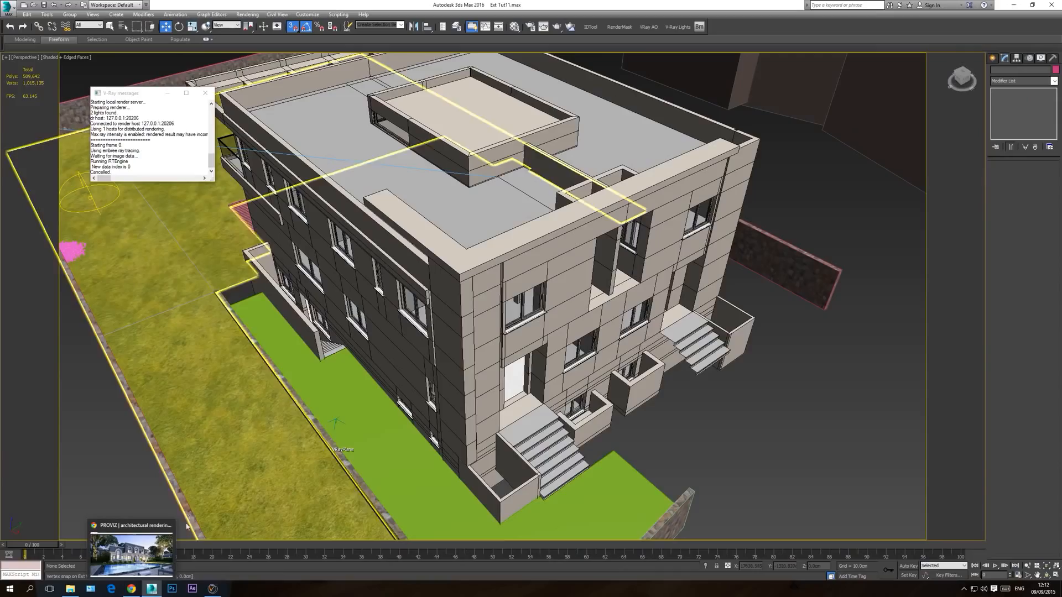
{"action": "left_click", "coordinate": [133, 588]}
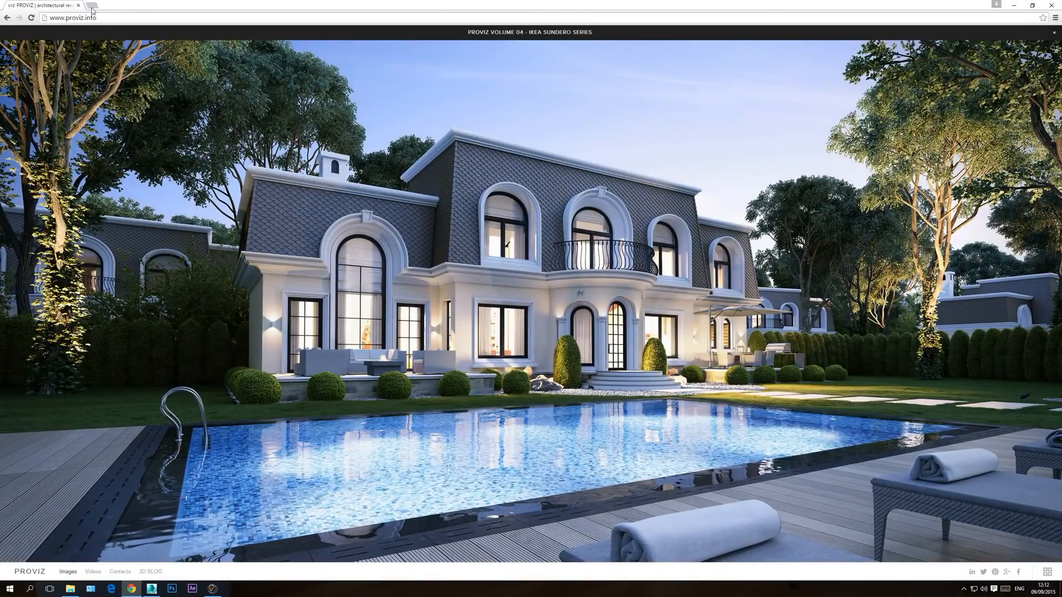
{"action": "left_click", "coordinate": [92, 7]}
{"action": "type", "text": "cgtextures"}
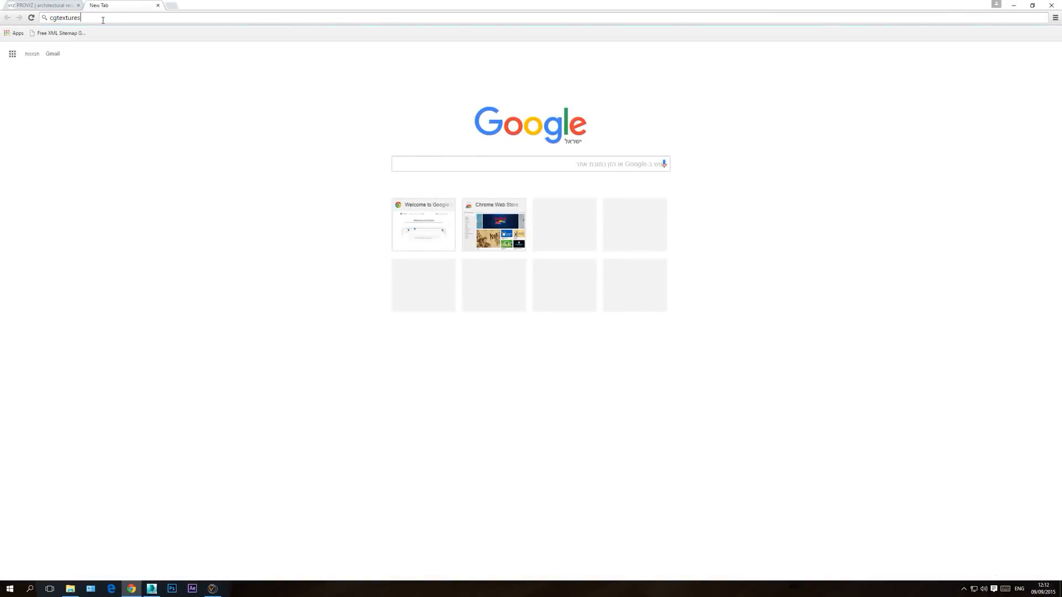
{"action": "key", "text": "Return"}
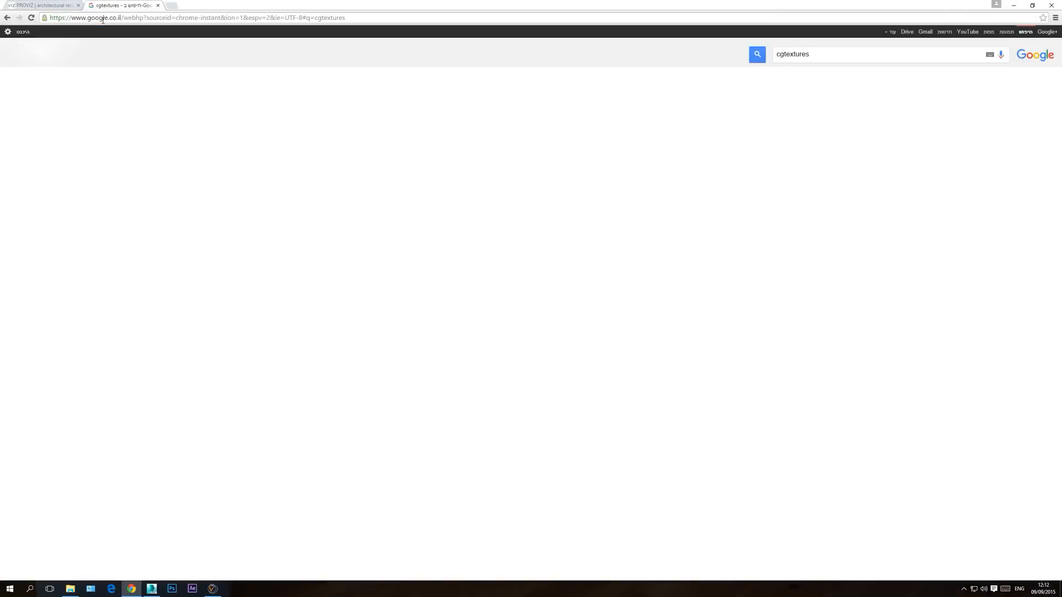
{"action": "left_click", "coordinate": [853, 110]}
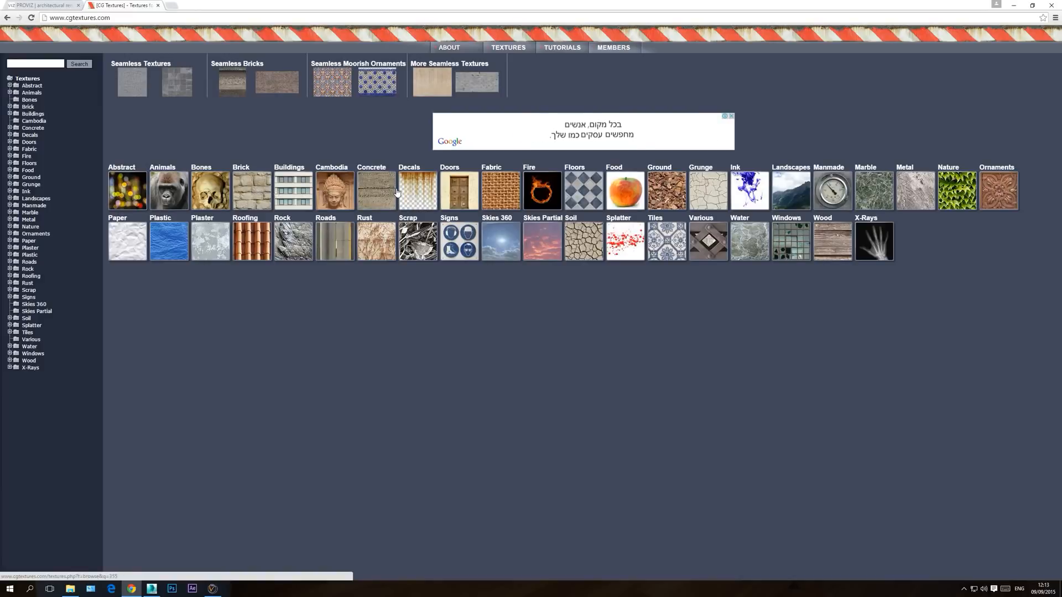
Step: Look through the Brick and Ground texture categories for a paving material, returning to the category overview
{"action": "left_click", "coordinate": [259, 189]}
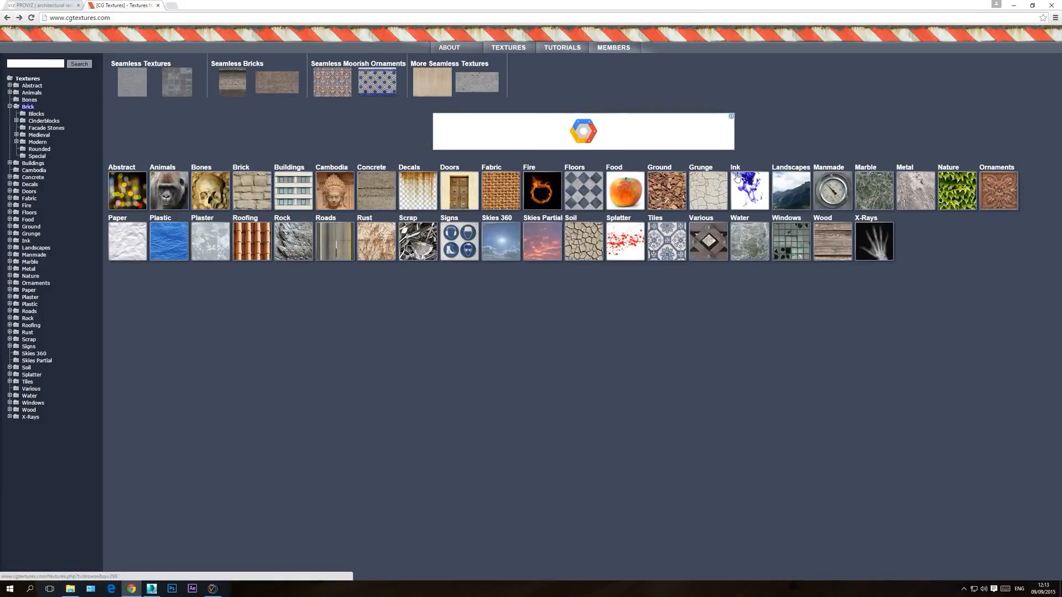
{"action": "left_click", "coordinate": [667, 191]}
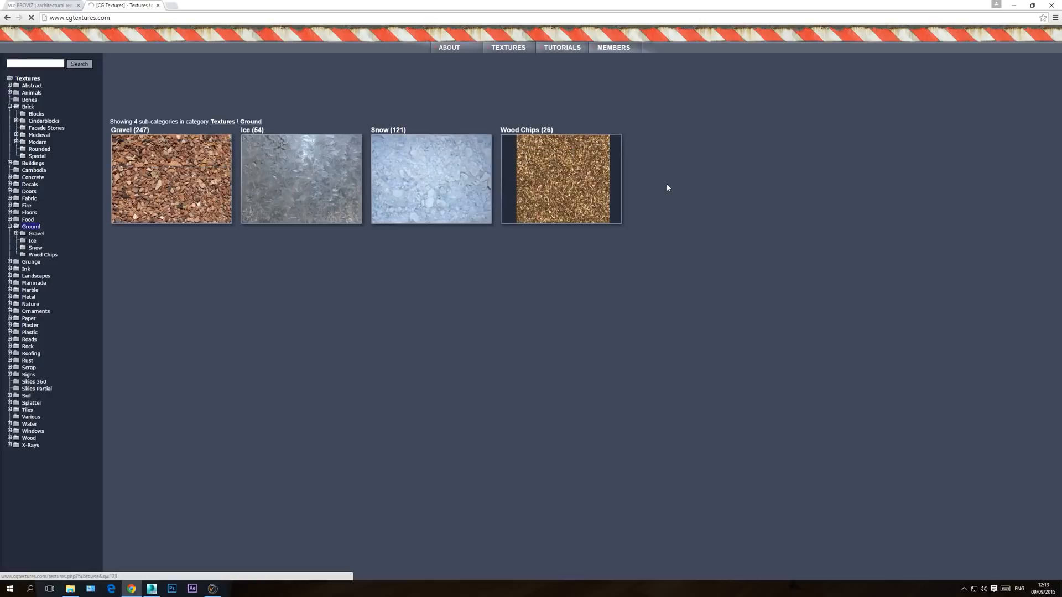
{"action": "left_click", "coordinate": [7, 19]}
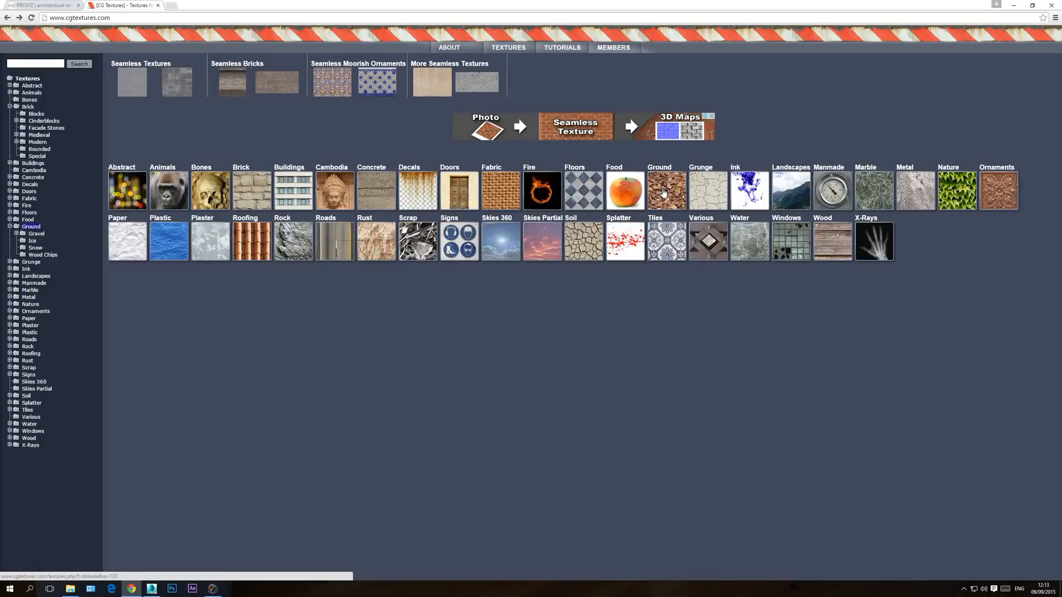
Step: Browse the Regular floor textures and open the grey stone paving texture FloorsRegular0204, previewing its images
{"action": "left_click", "coordinate": [579, 191]}
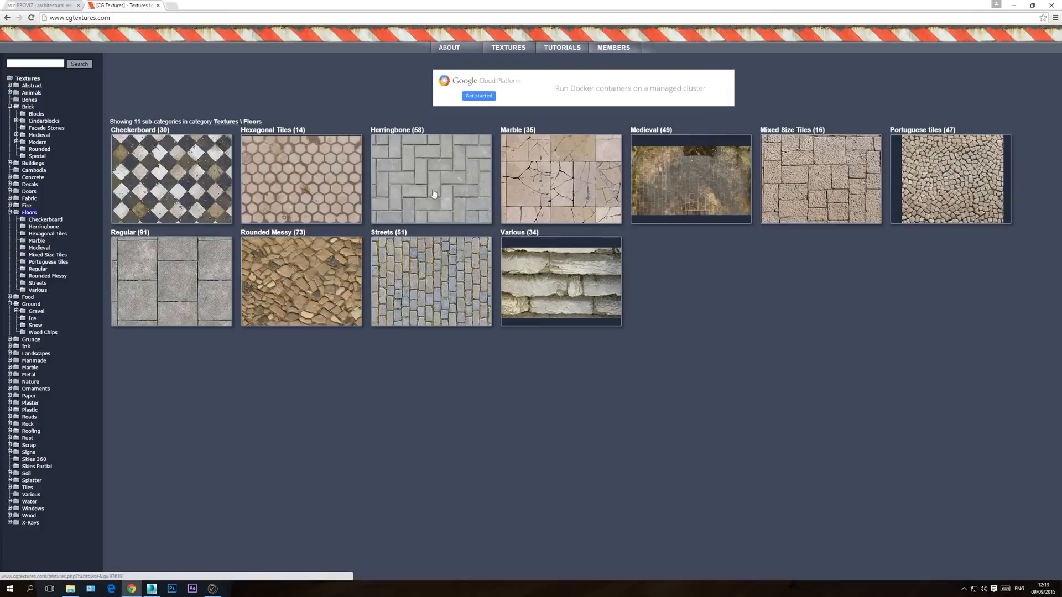
{"action": "left_click", "coordinate": [172, 289]}
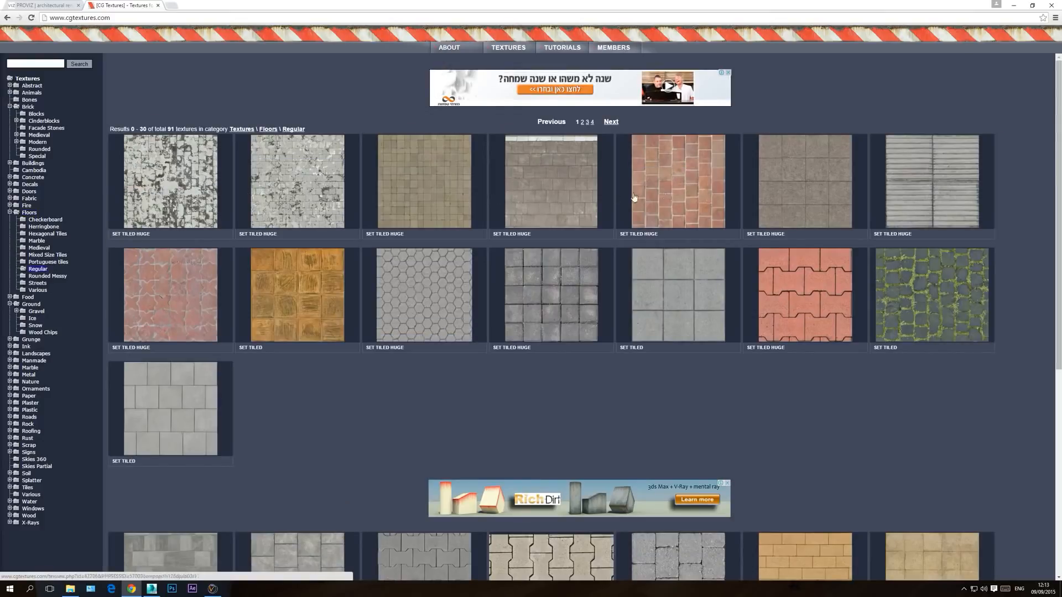
{"action": "scroll", "coordinate": [501, 271], "scroll_direction": "down", "scroll_amount": 3}
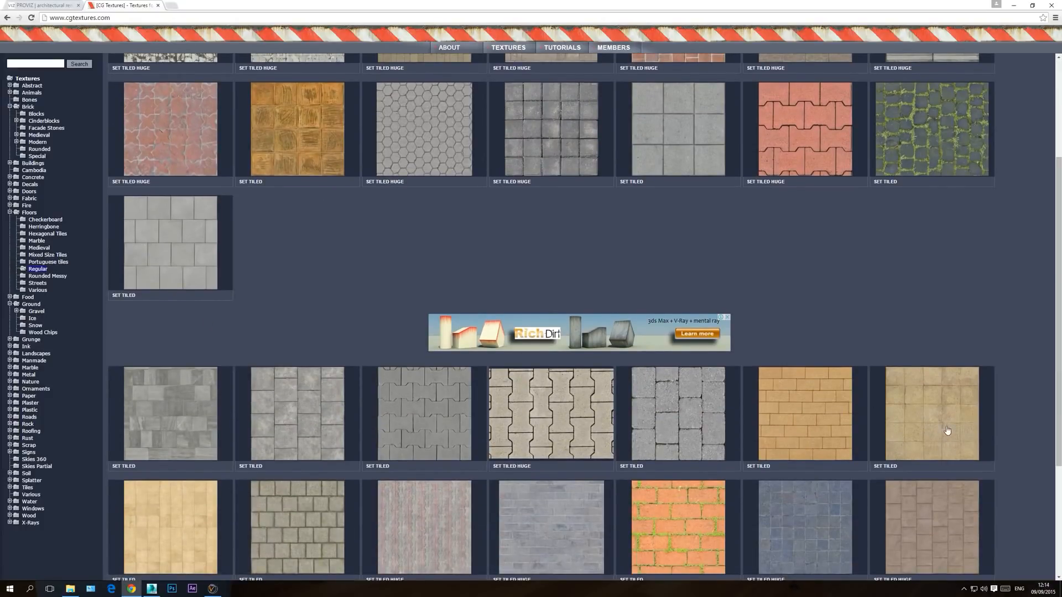
{"action": "left_click", "coordinate": [308, 409]}
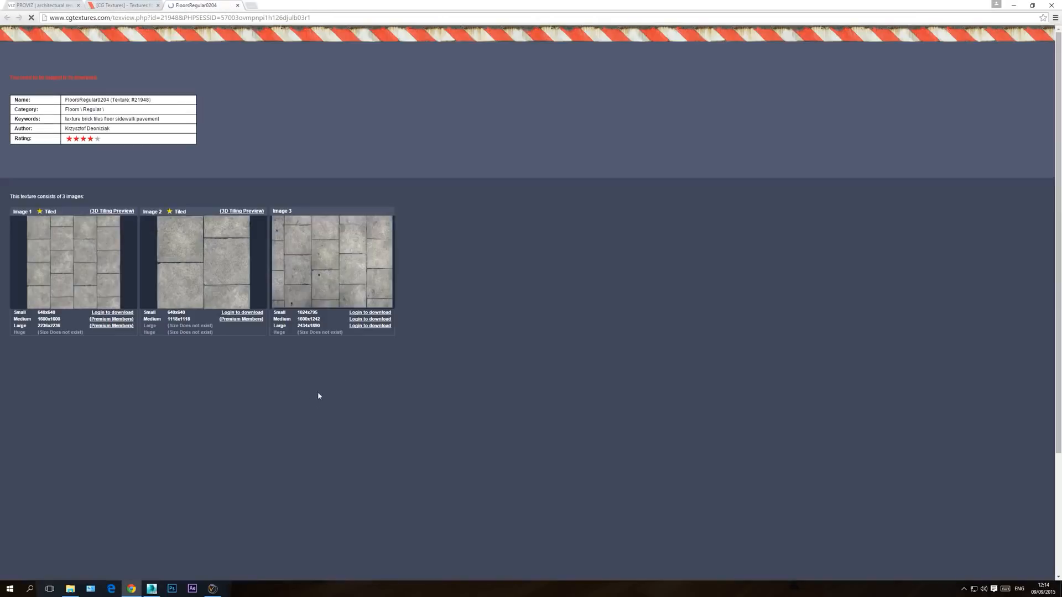
{"action": "mouse_move", "coordinate": [188, 262]}
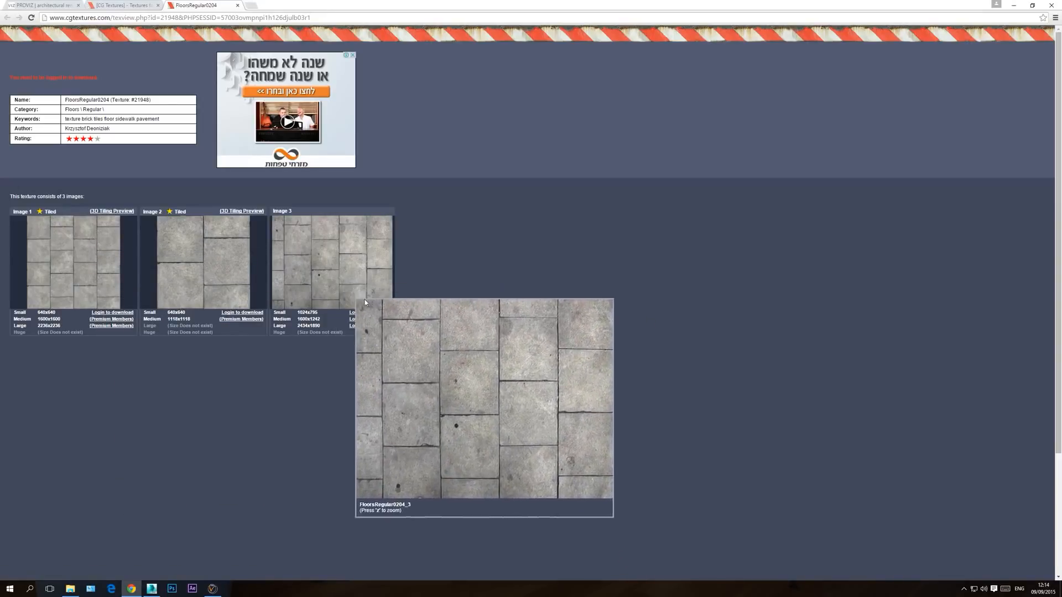
Step: Log in to the texture site with the account username and password to enable downloading the paving texture
{"action": "left_click", "coordinate": [356, 320]}
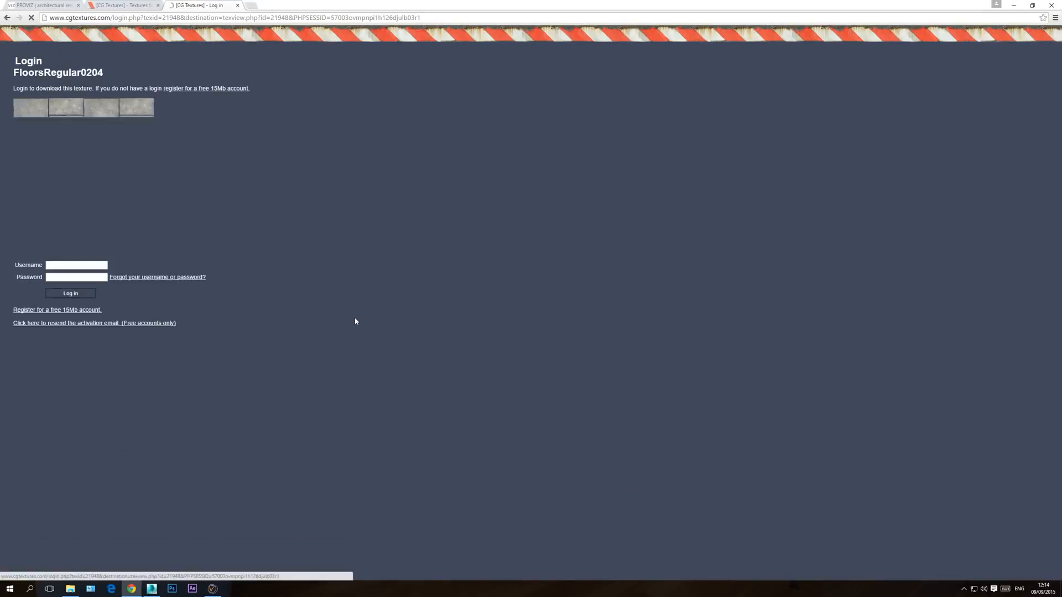
{"action": "left_click", "coordinate": [79, 266]}
{"action": "left_click", "coordinate": [77, 274]}
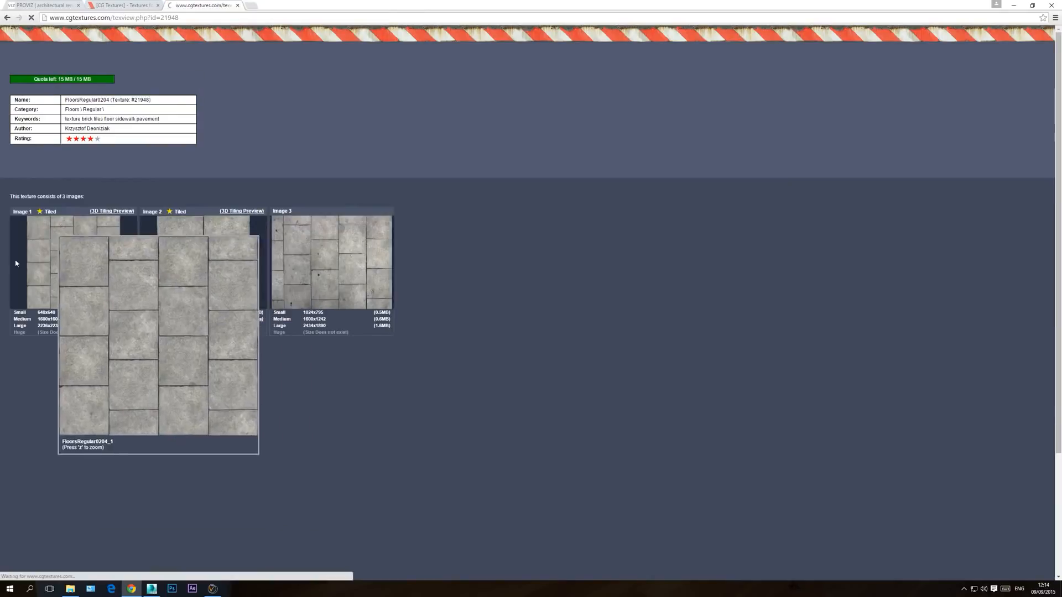
{"action": "left_click", "coordinate": [973, 67]}
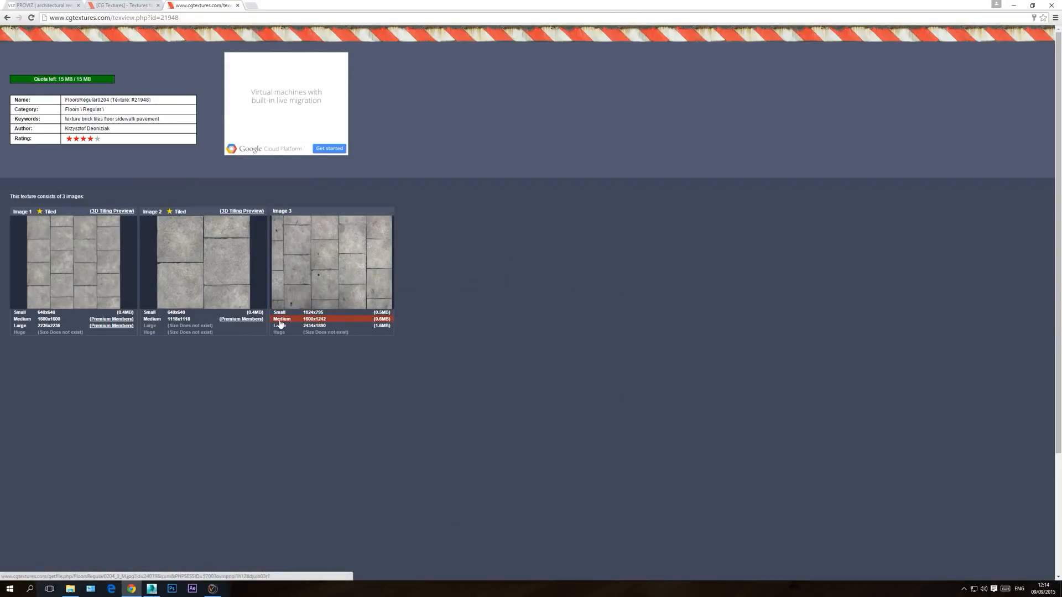
Step: Download the medium 1600x1242 version of the paving texture's Image 3 and close the texture site's tabs
{"action": "left_click", "coordinate": [314, 320]}
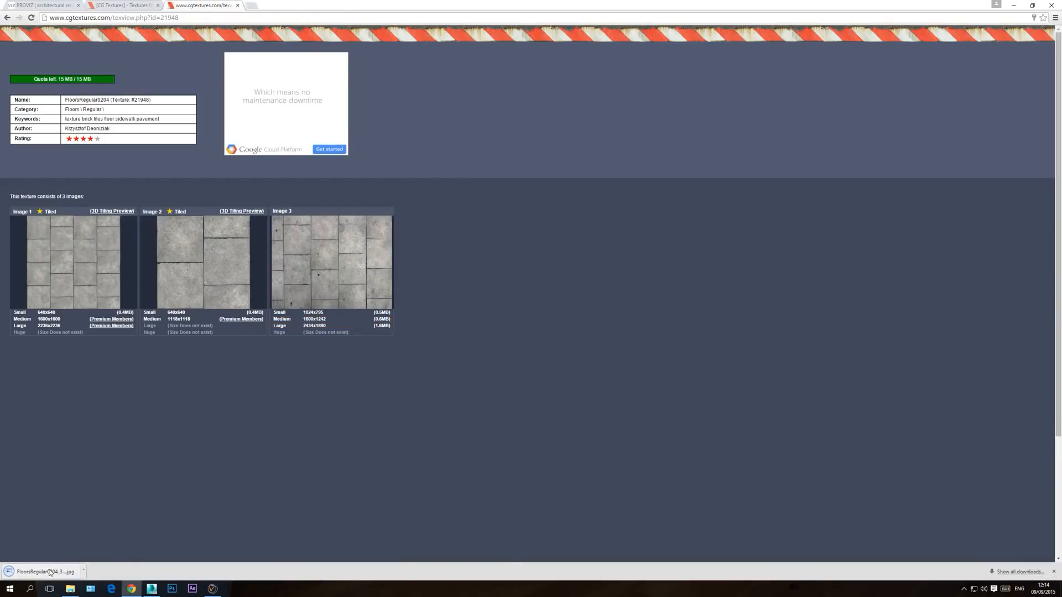
{"action": "left_click", "coordinate": [238, 5]}
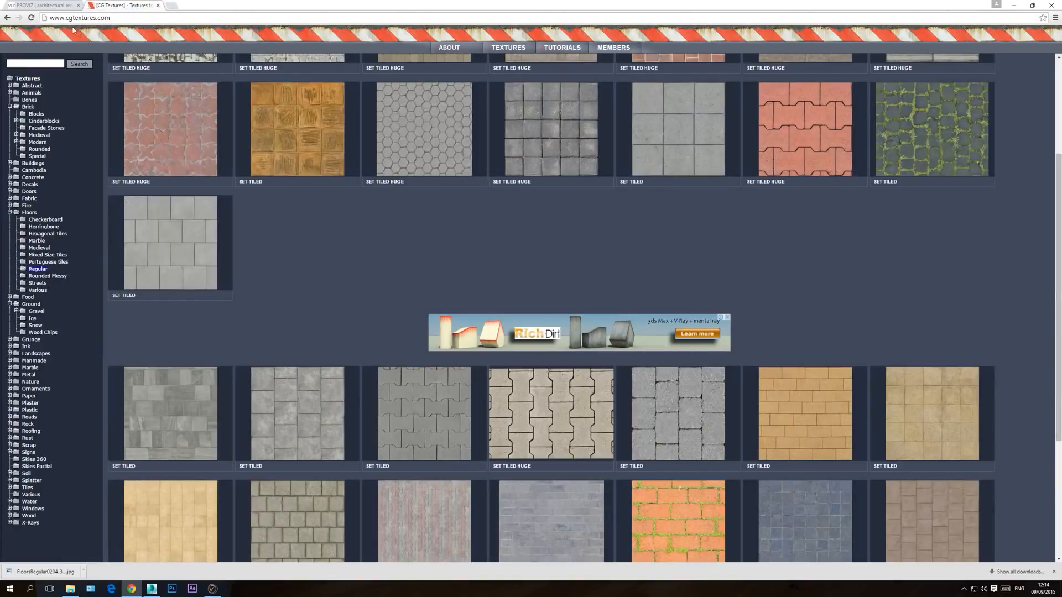
{"action": "left_click", "coordinate": [158, 6]}
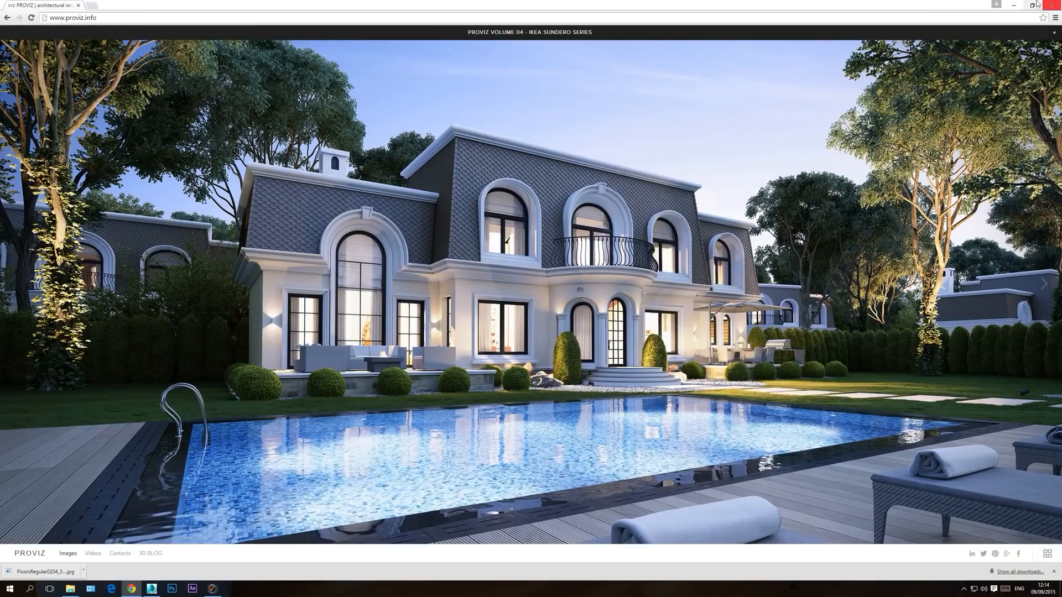
Step: Switch back to 3ds Max and turn an unused material slot into a VRayMtl
{"action": "left_click", "coordinate": [1014, 5]}
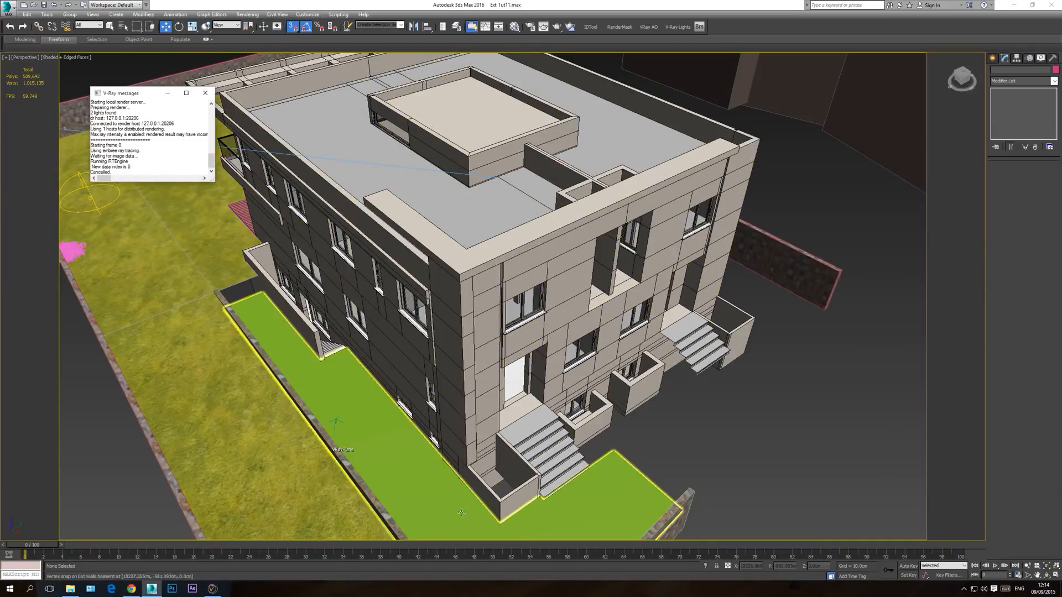
{"action": "middle_click_drag", "start_coordinate": [413, 468], "coordinate": [343, 396]}
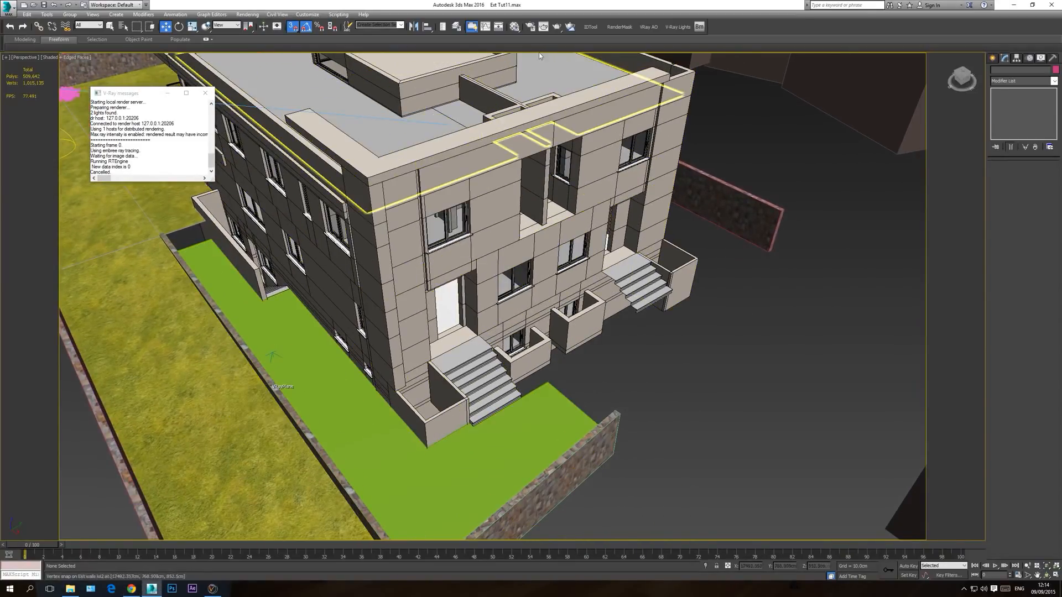
{"action": "left_click", "coordinate": [515, 26]}
{"action": "left_click", "coordinate": [829, 279]}
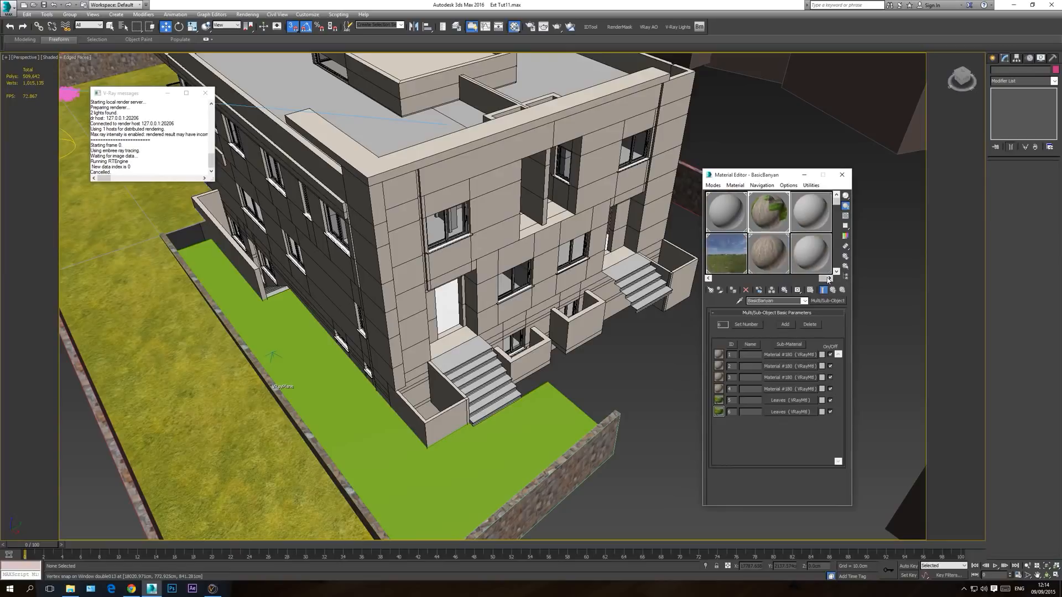
{"action": "left_click", "coordinate": [801, 258]}
{"action": "left_click", "coordinate": [827, 301]}
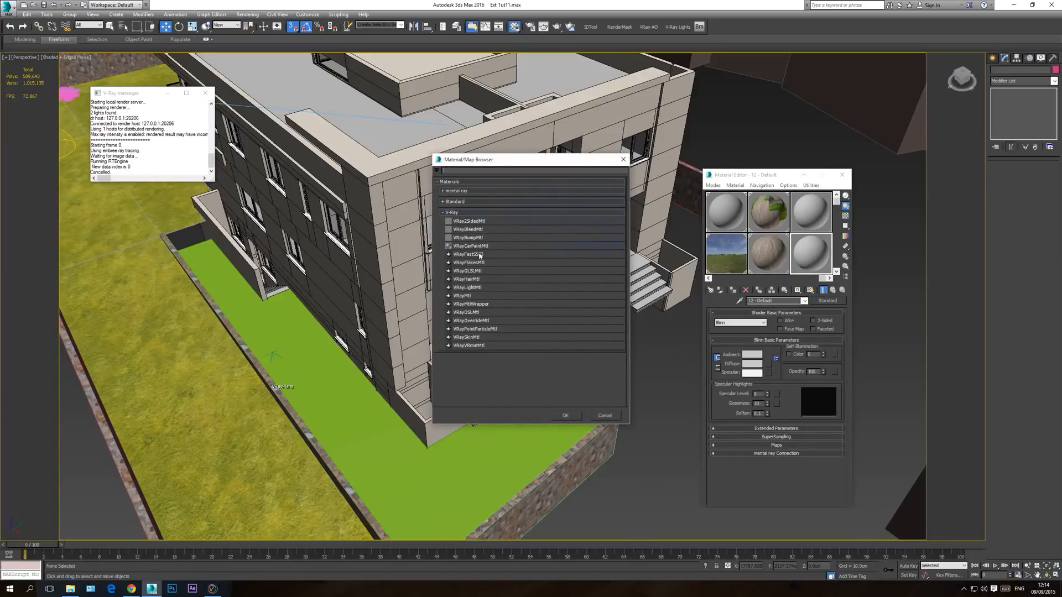
{"action": "double_click", "coordinate": [463, 296]}
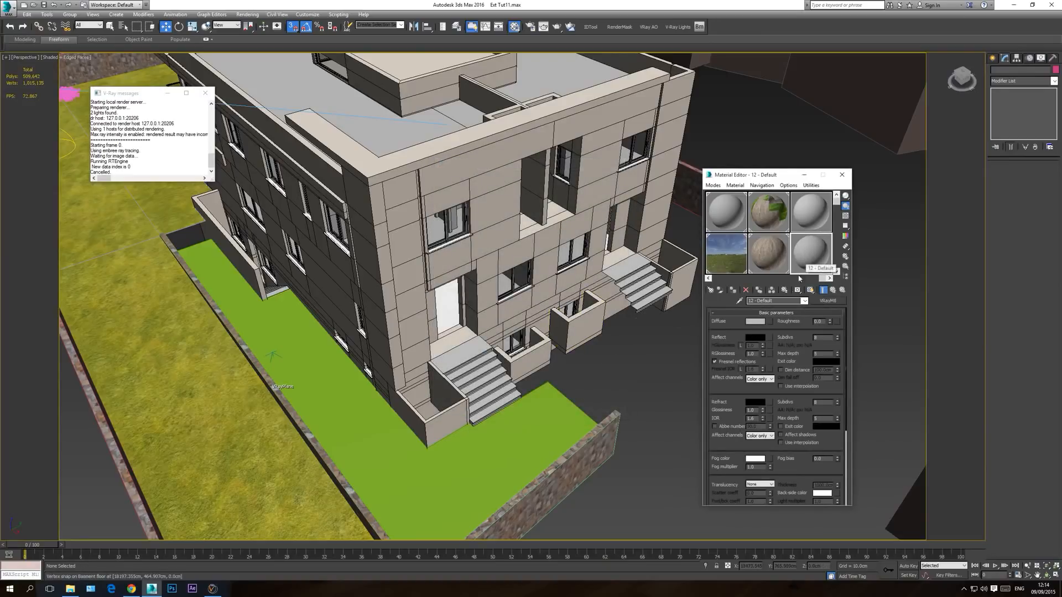
Step: Load FloorsRegular0204_3_M.jpg from the Downloads folder as a Bitmap in the material's Diffuse map
{"action": "left_click", "coordinate": [770, 322]}
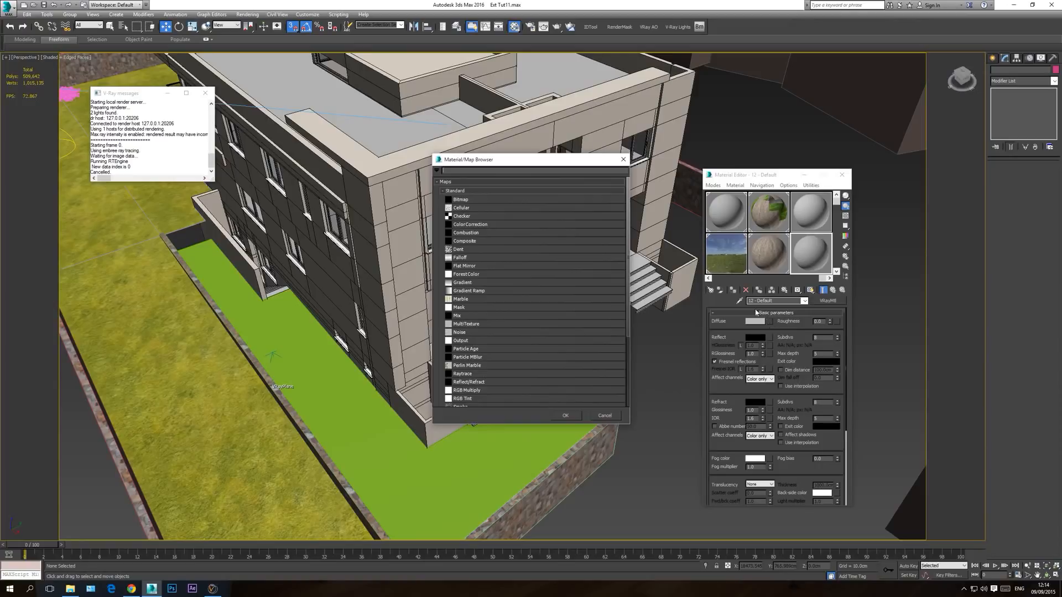
{"action": "double_click", "coordinate": [461, 199]}
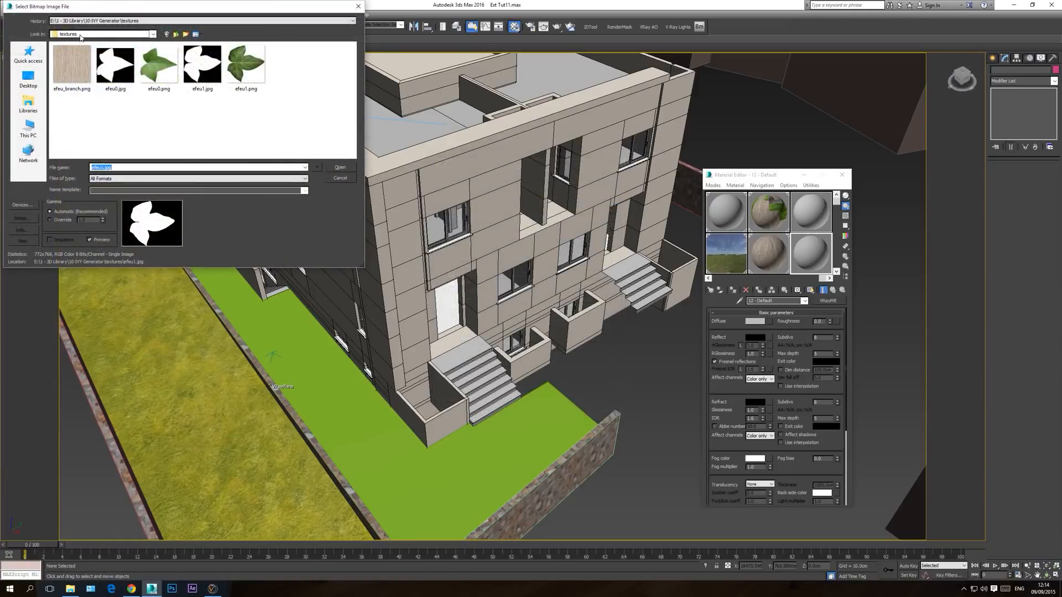
{"action": "left_click", "coordinate": [81, 34]}
{"action": "left_click", "coordinate": [23, 131]}
{"action": "left_click", "coordinate": [28, 129]}
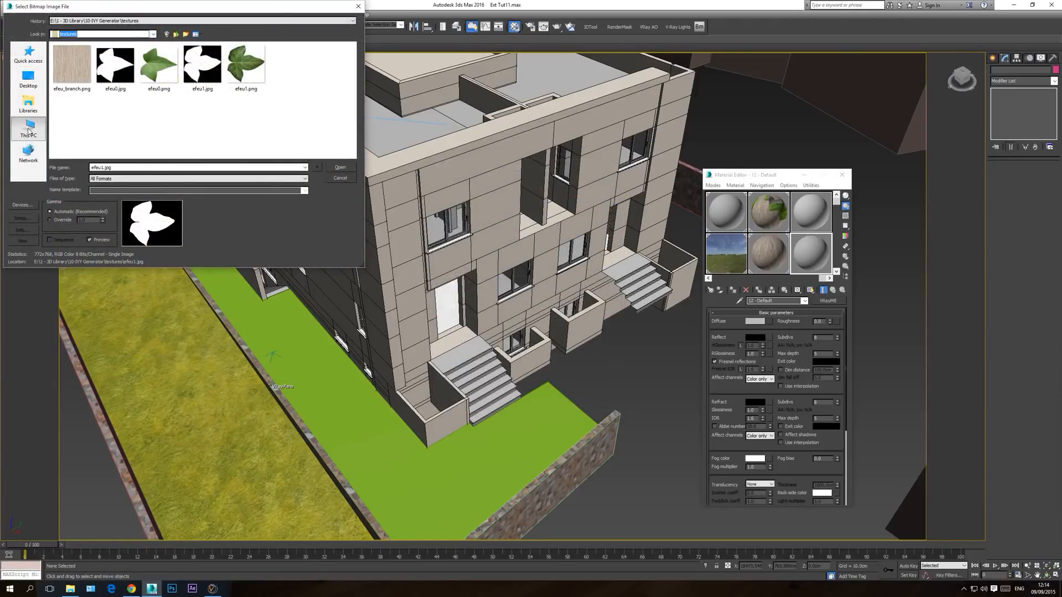
{"action": "double_click", "coordinate": [271, 63]}
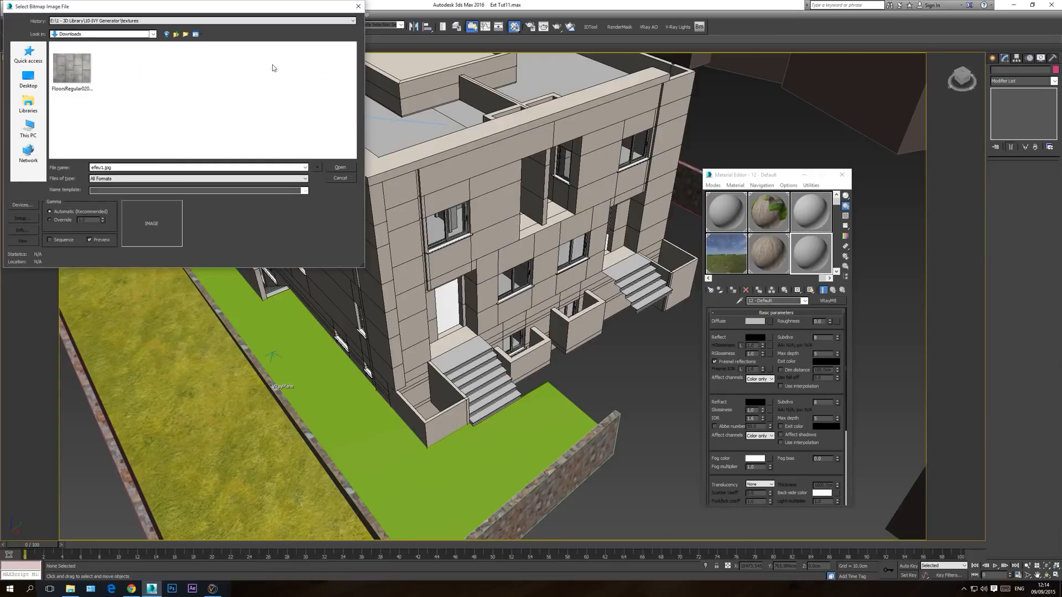
{"action": "double_click", "coordinate": [73, 72]}
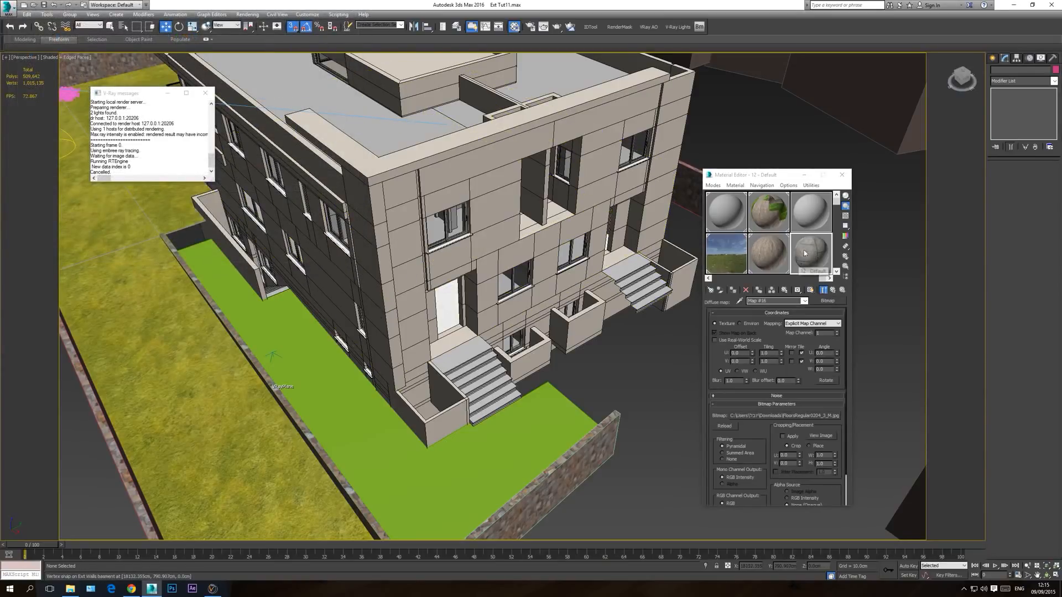
Step: Enlarge the paving material's preview and reuse its Diffuse map as the Bump map with the Copy method
{"action": "double_click", "coordinate": [810, 256]}
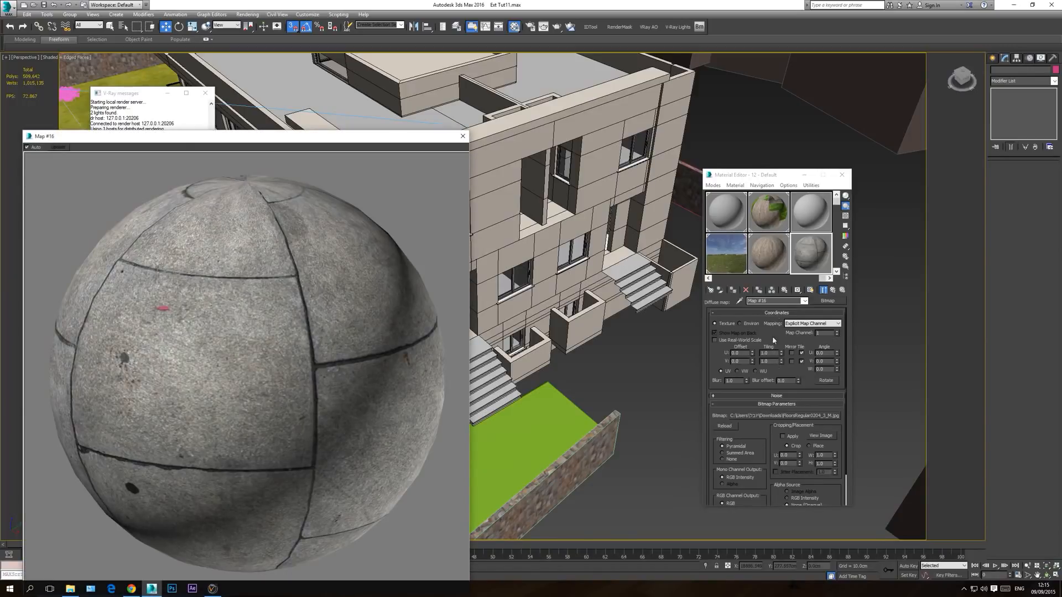
{"action": "left_click", "coordinate": [805, 301]}
{"action": "left_click", "coordinate": [805, 309]}
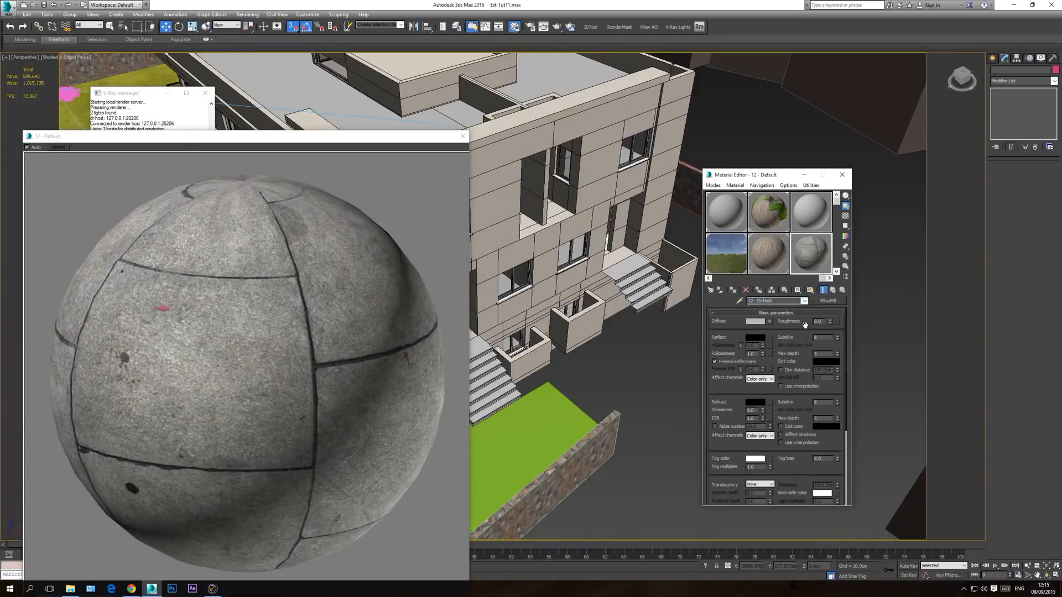
{"action": "scroll", "coordinate": [801, 340], "scroll_direction": "down", "scroll_amount": 5}
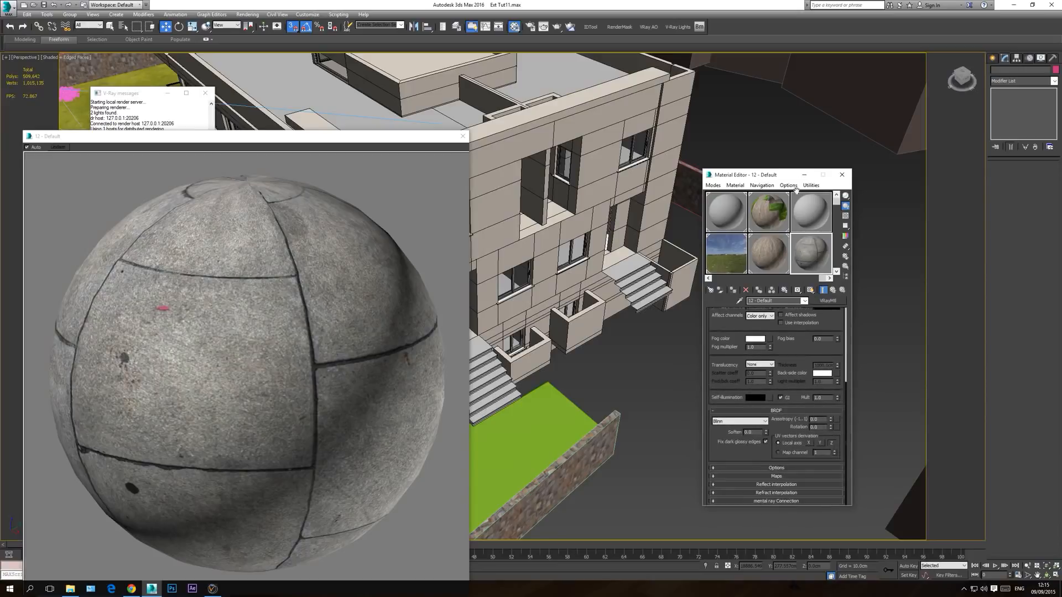
{"action": "left_click", "coordinate": [777, 469]}
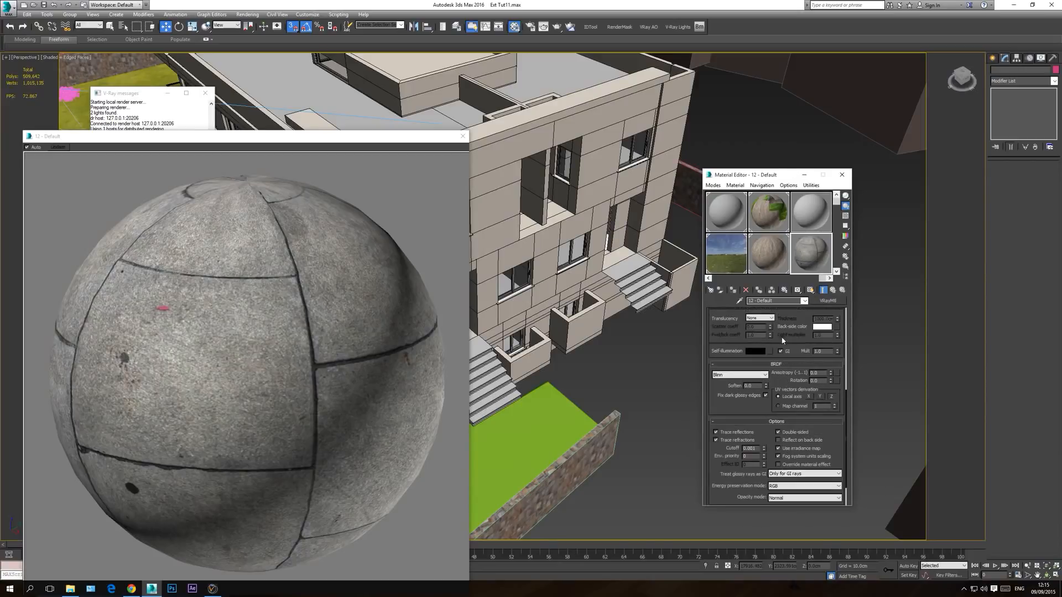
{"action": "left_click", "coordinate": [779, 423]}
{"action": "left_click", "coordinate": [777, 476]}
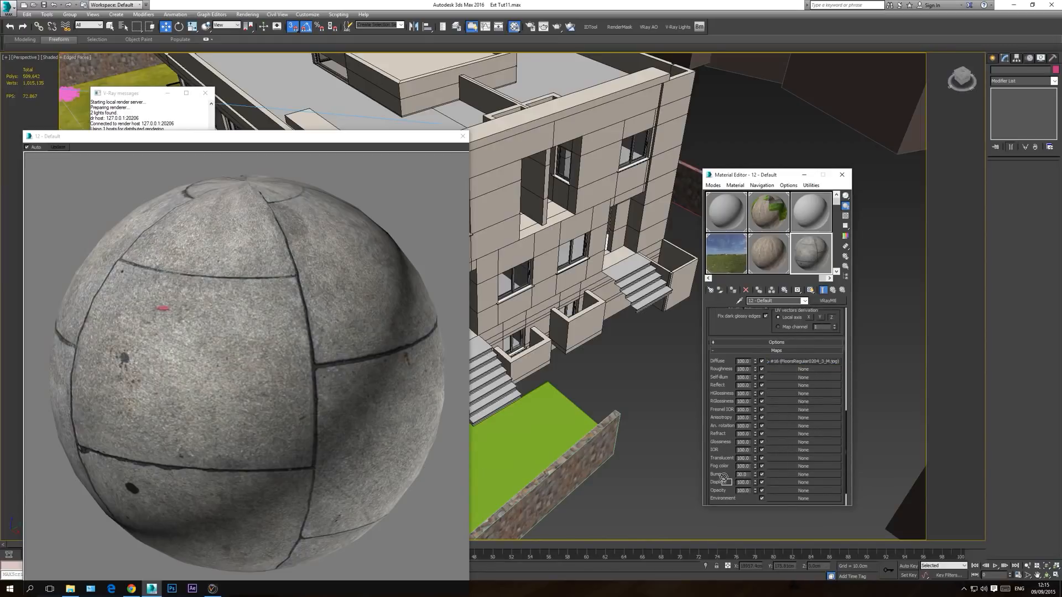
{"action": "left_click_drag", "start_coordinate": [790, 477], "coordinate": [791, 475]}
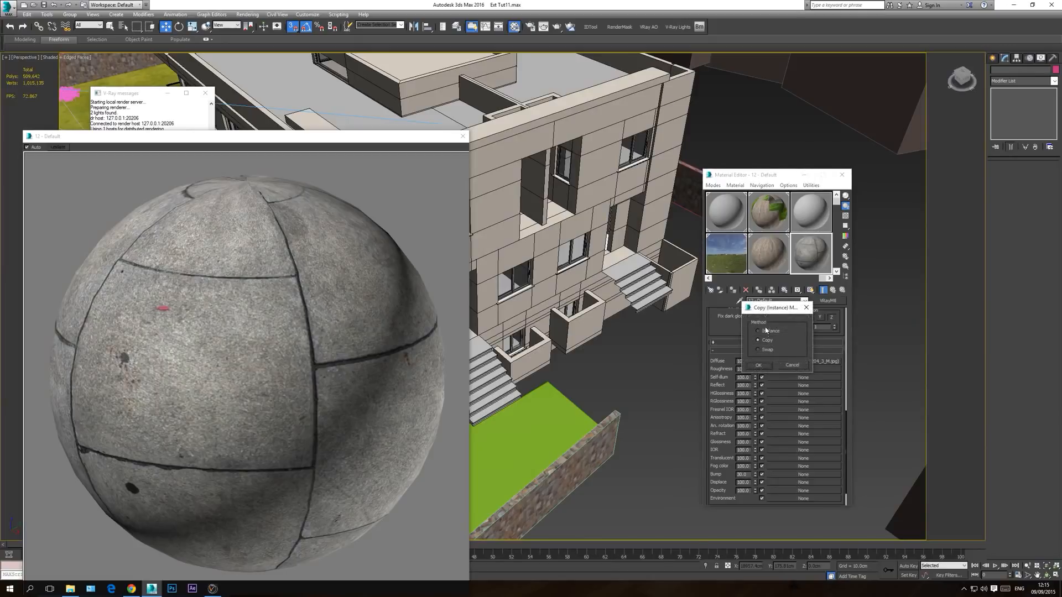
{"action": "left_click", "coordinate": [763, 364]}
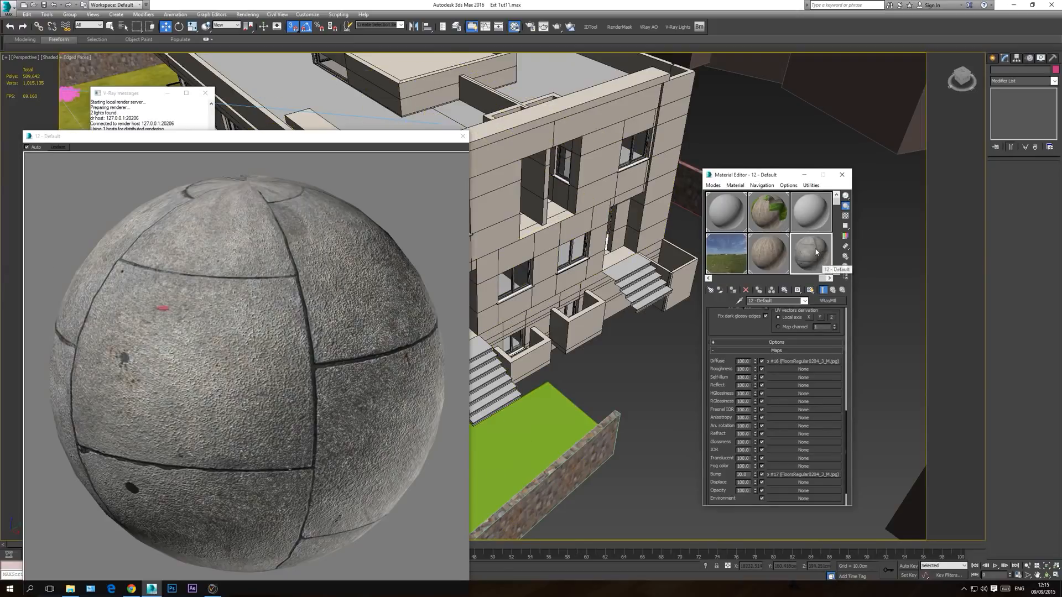
Step: Assign the paving material to the green ground surface beside the house and rename that object Front walk
{"action": "left_click_drag", "start_coordinate": [817, 252], "coordinate": [544, 446]}
{"action": "left_click", "coordinate": [463, 136]}
{"action": "left_click", "coordinate": [561, 419]}
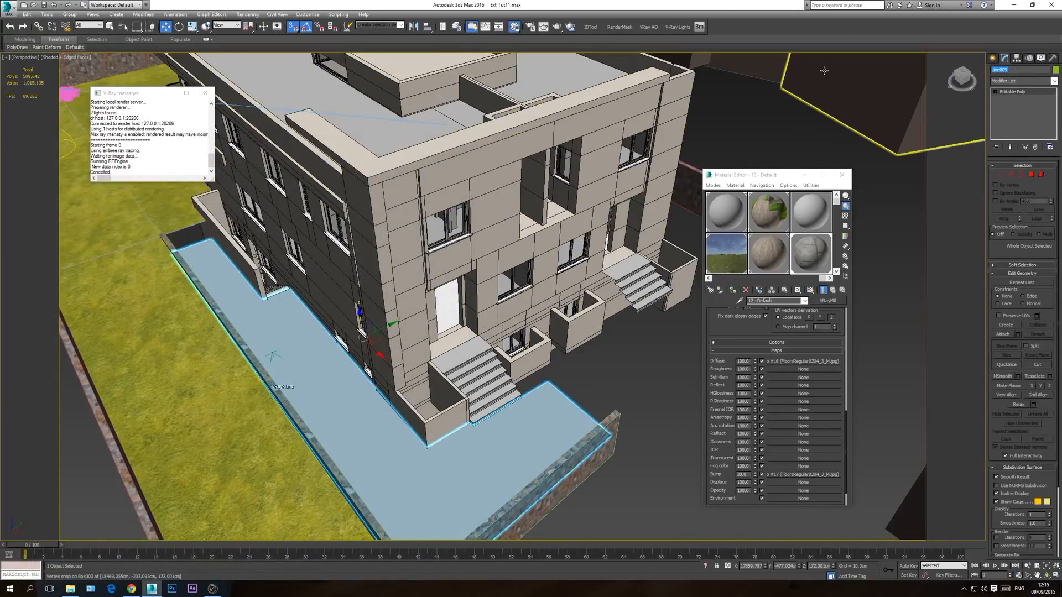
{"action": "type", "text": "Front walk"}
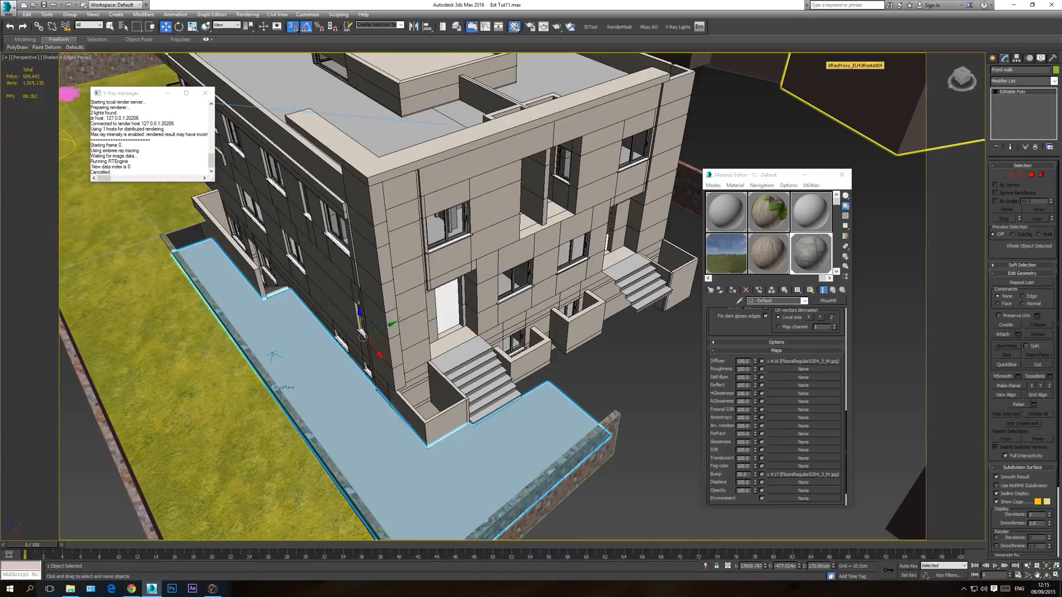
Step: Show the paving material shaded in the viewport, deselect the walk and cancel the running autosave
{"action": "left_click", "coordinate": [811, 290]}
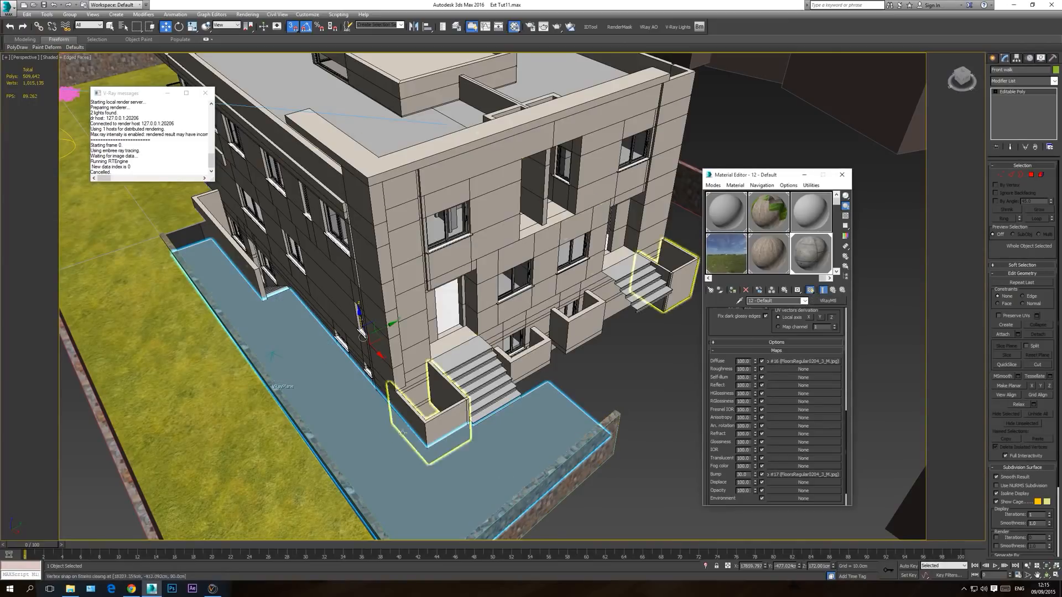
{"action": "left_click", "coordinate": [632, 363]}
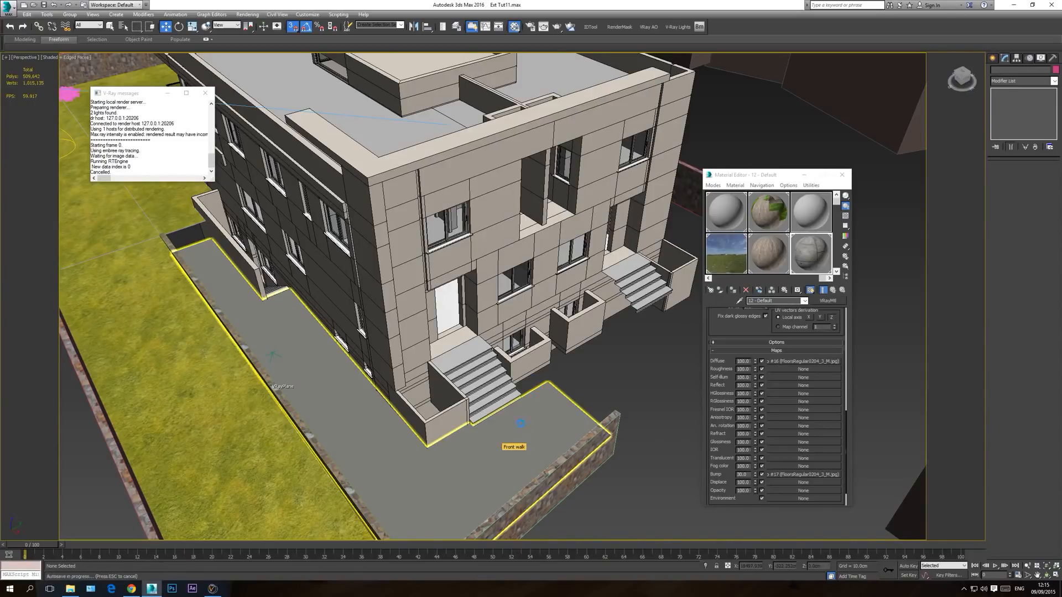
{"action": "key", "text": "Escape"}
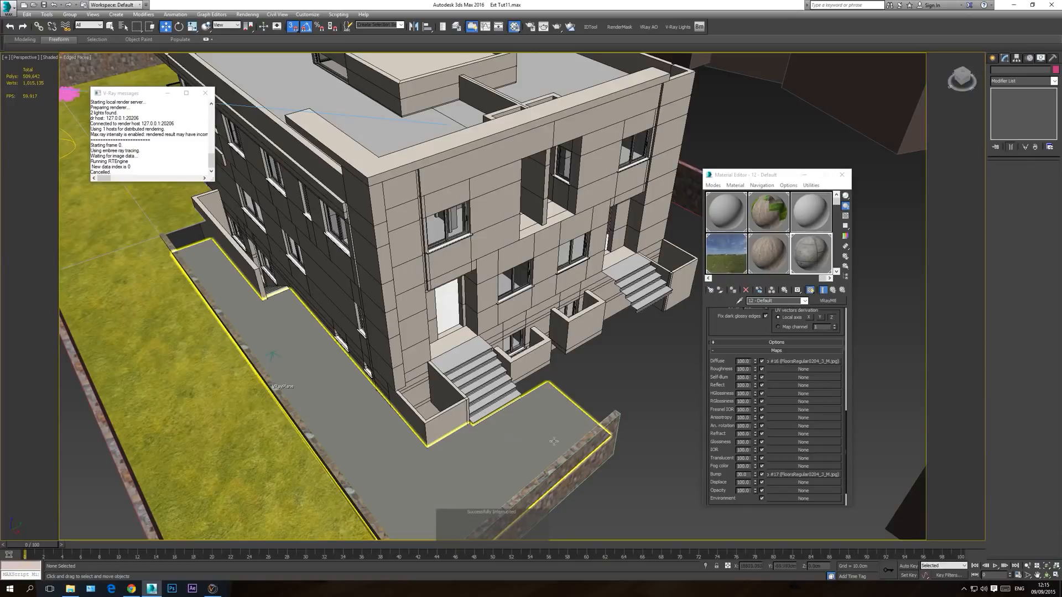
Step: Add a UVW Map modifier to the Front walk object
{"action": "left_click", "coordinate": [492, 453]}
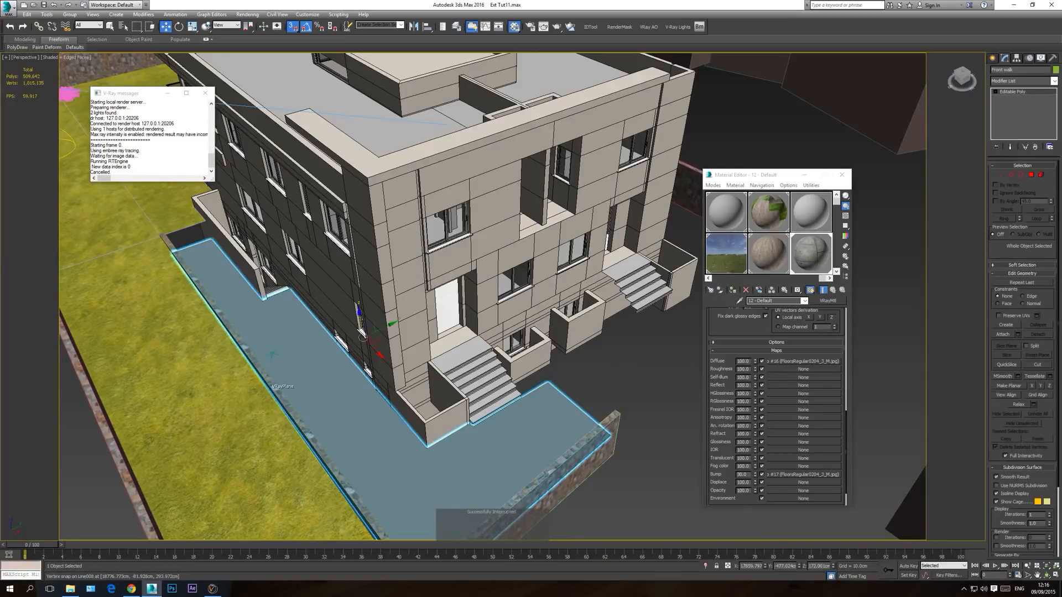
{"action": "left_click", "coordinate": [1054, 81]}
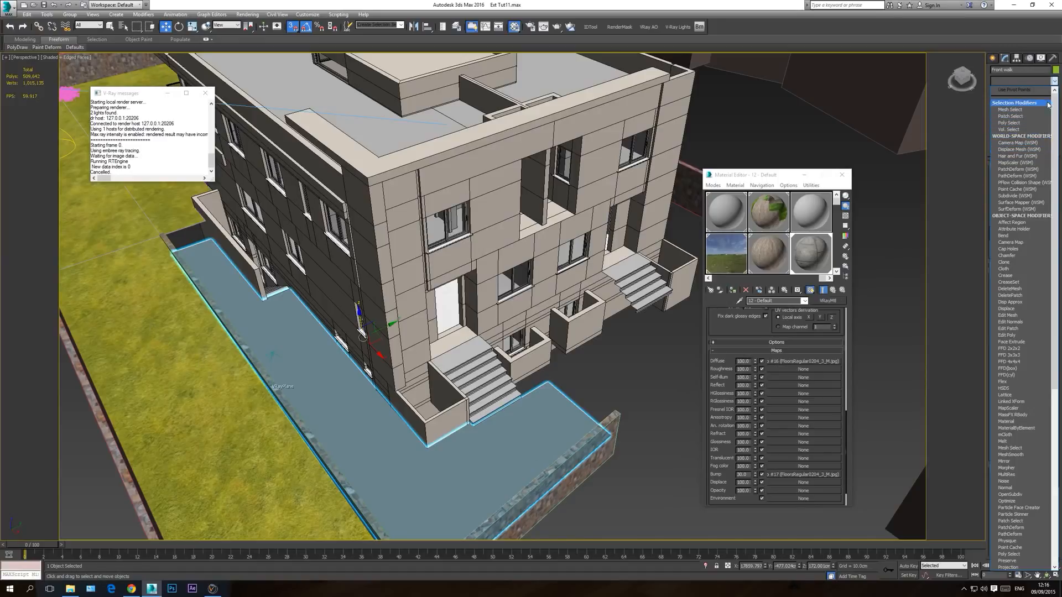
{"action": "left_click", "coordinate": [1018, 82]}
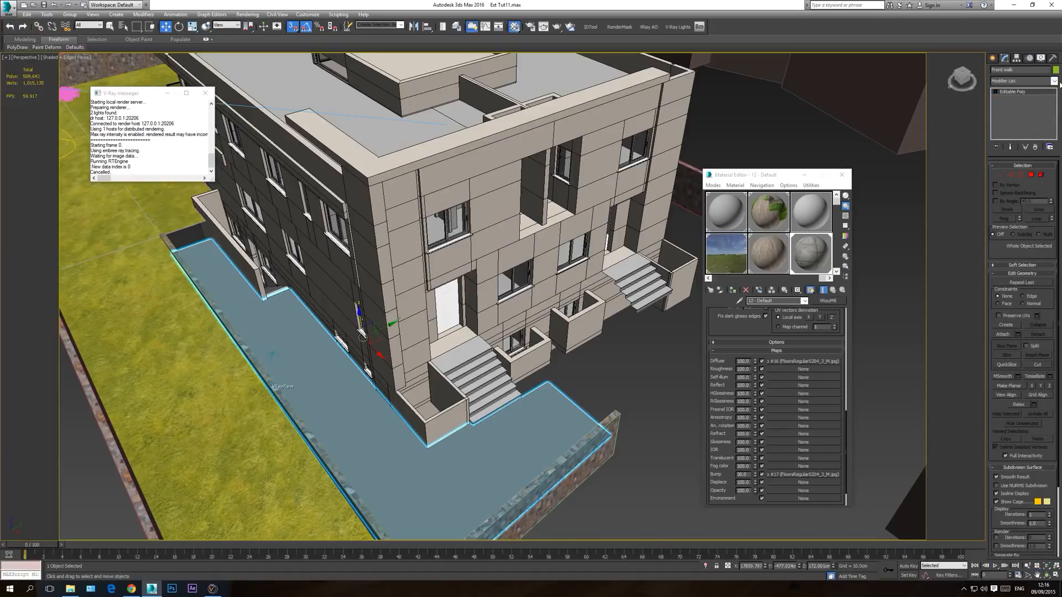
{"action": "left_click", "coordinate": [1054, 82]}
{"action": "scroll", "coordinate": [1023, 332], "scroll_direction": "down", "scroll_amount": 10}
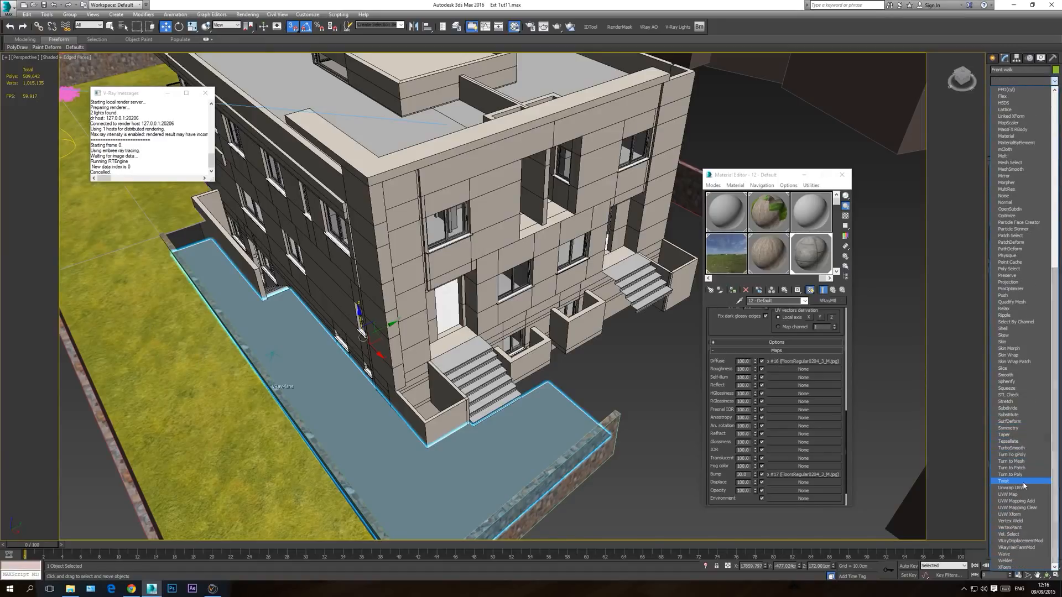
{"action": "left_click", "coordinate": [1008, 496]}
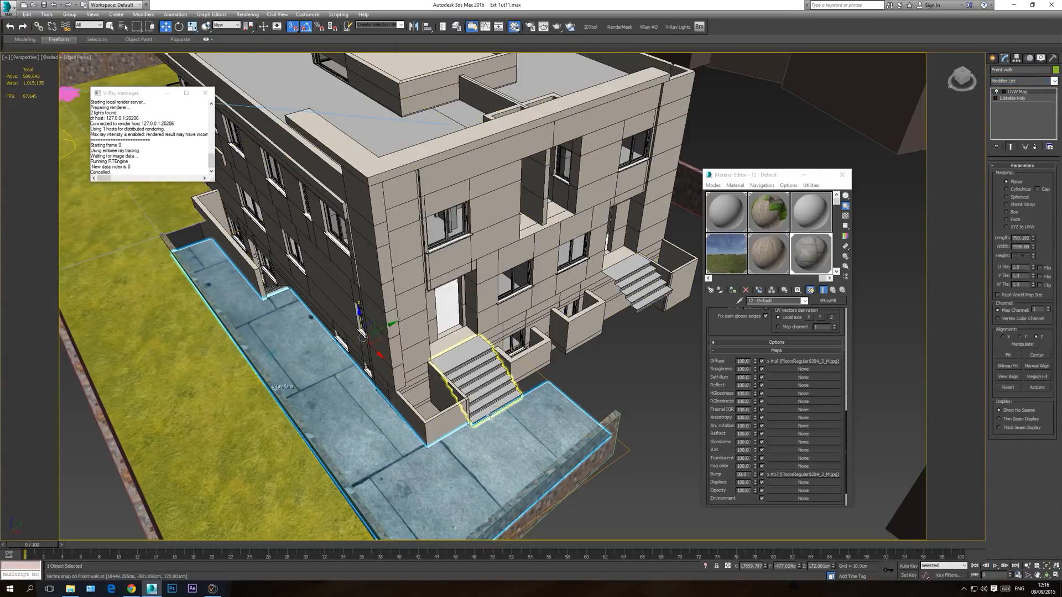
Step: In the top view, fit the walk's planar mapping to the proportions of the downloaded paving image with Bitmap Fit
{"action": "key", "text": "t"}
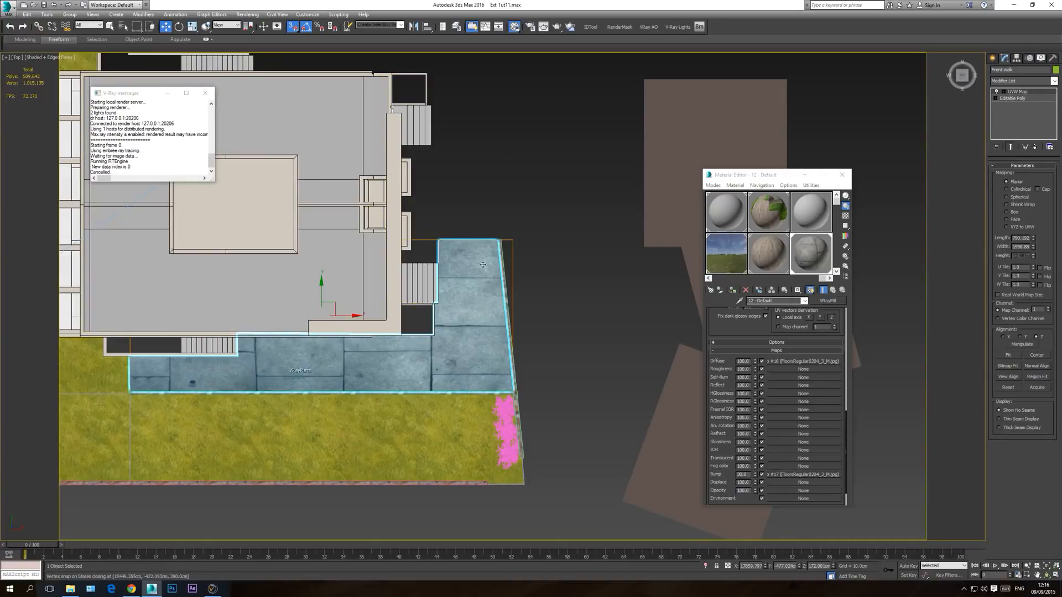
{"action": "left_click", "coordinate": [1009, 368]}
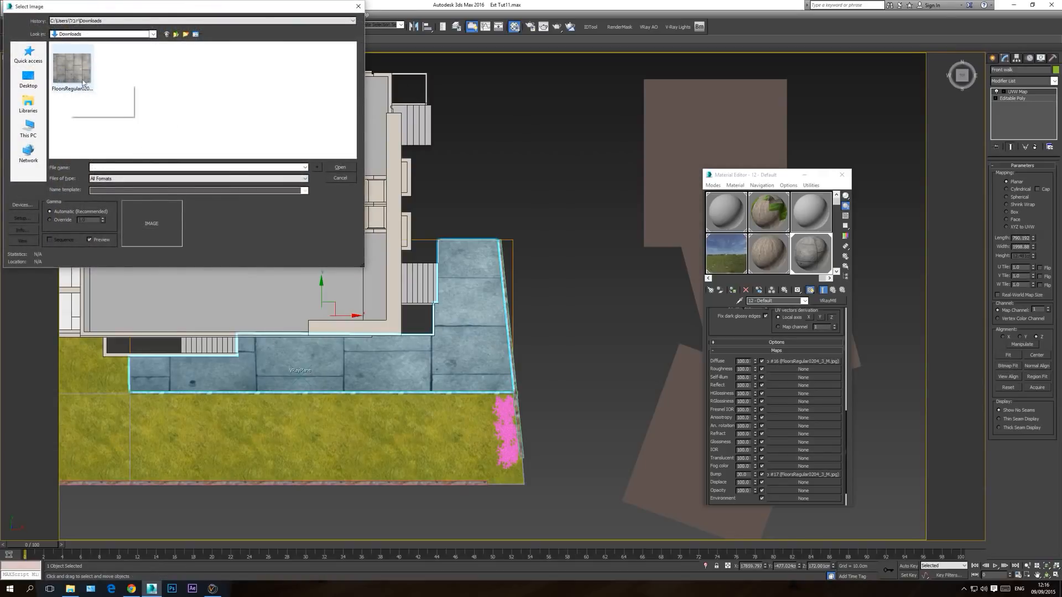
{"action": "double_click", "coordinate": [75, 73]}
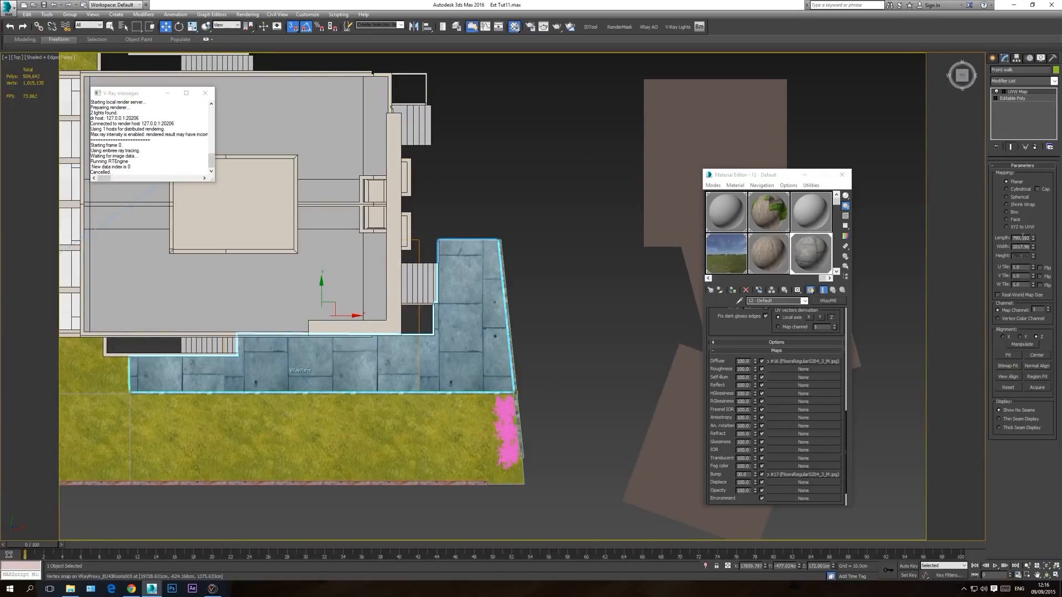
Step: Scale down the UVW Map gizmo uniformly so the walk's paving stones are smaller, and close the Material Editor
{"action": "left_click", "coordinate": [1022, 92]}
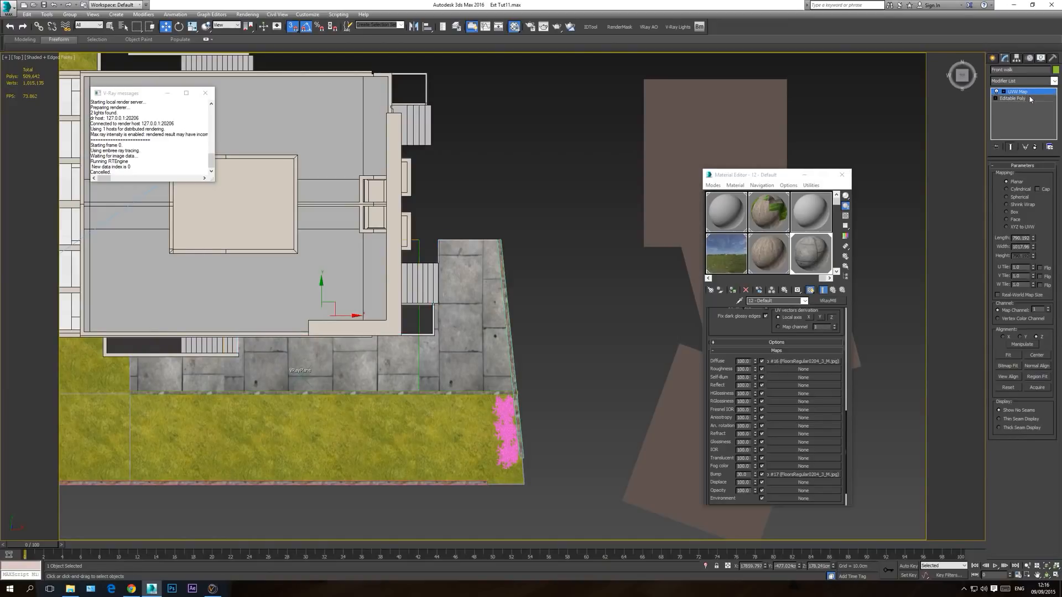
{"action": "left_click", "coordinate": [194, 28]}
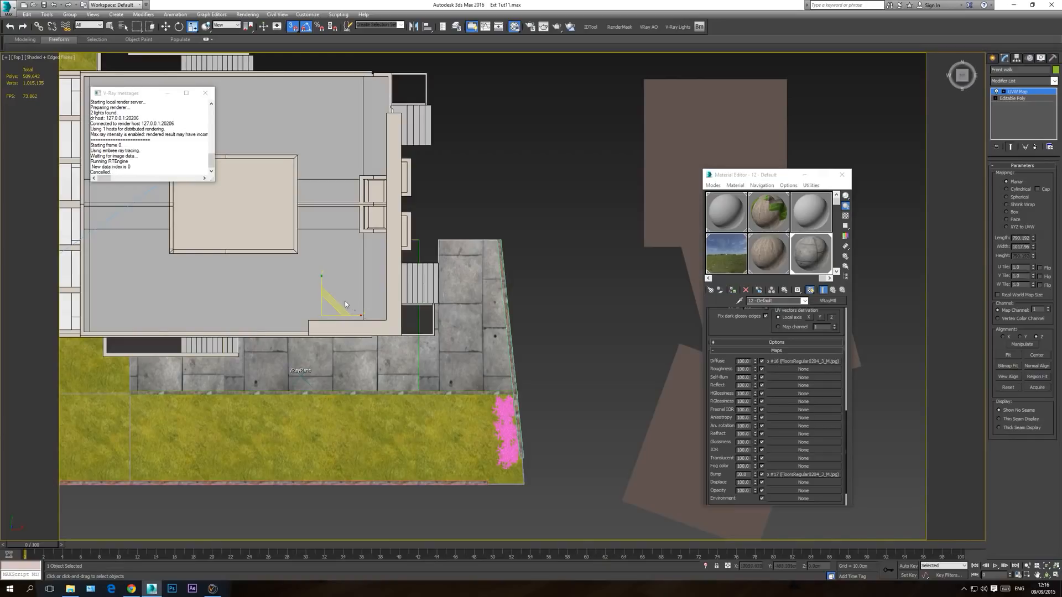
{"action": "left_click_drag", "start_coordinate": [335, 302], "coordinate": [304, 505]}
{"action": "scroll", "coordinate": [349, 387], "scroll_direction": "up", "scroll_amount": 6}
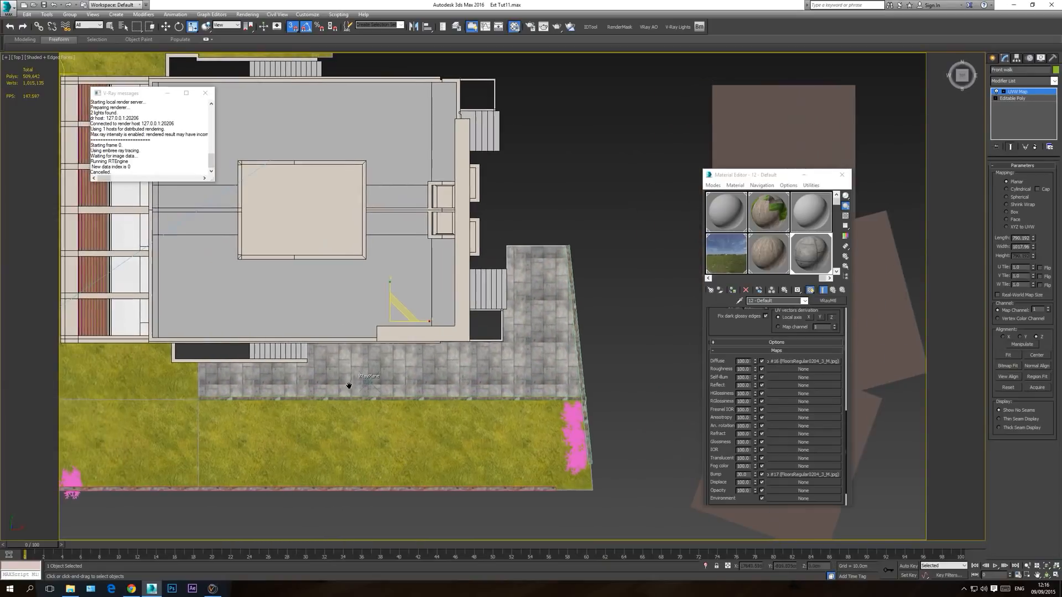
{"action": "left_click_drag", "start_coordinate": [468, 210], "coordinate": [457, 240]}
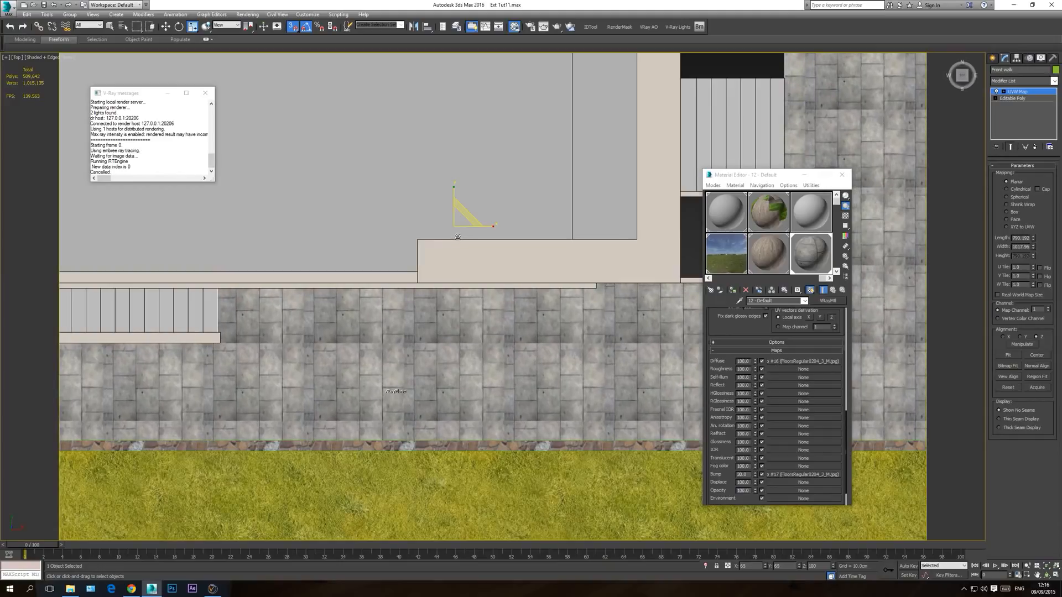
{"action": "left_click", "coordinate": [842, 174]}
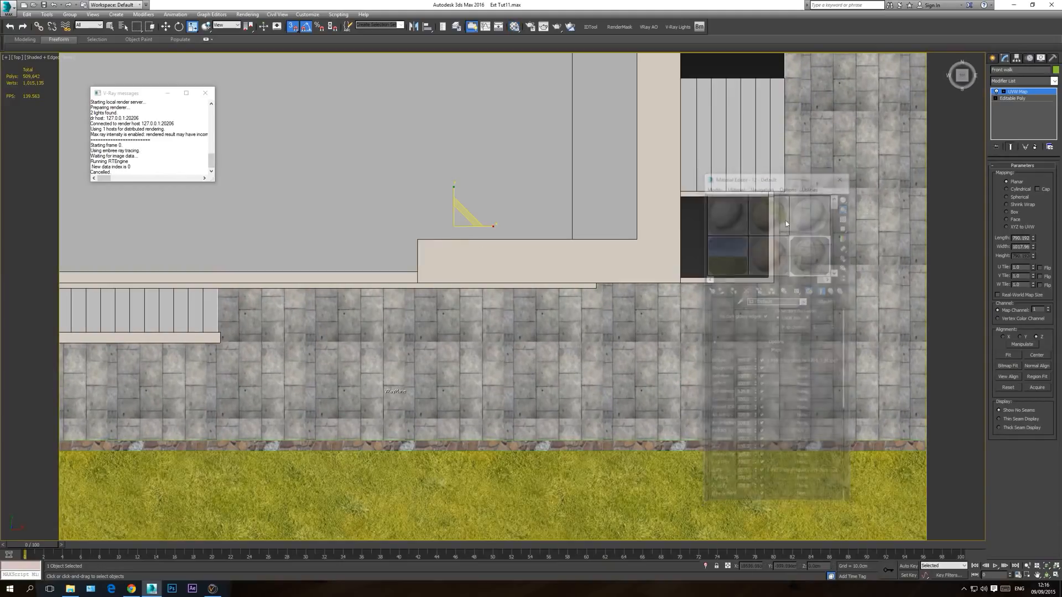
Step: Leave the UVW Map gizmo level on the Front walk and deselect the object
{"action": "scroll", "coordinate": [547, 340], "scroll_direction": "up", "scroll_amount": 3}
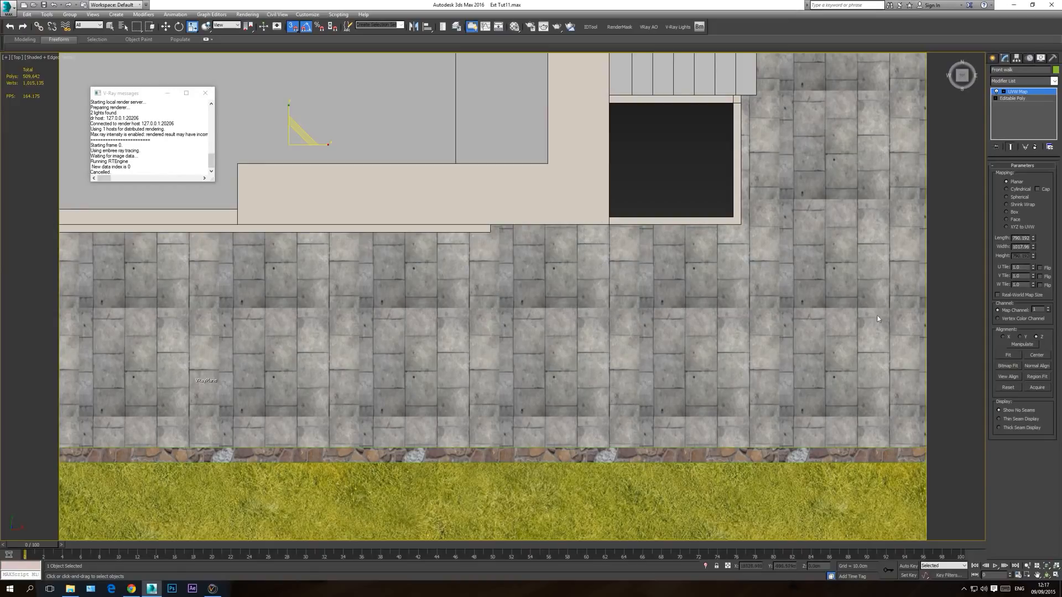
{"action": "left_click", "coordinate": [1024, 93]}
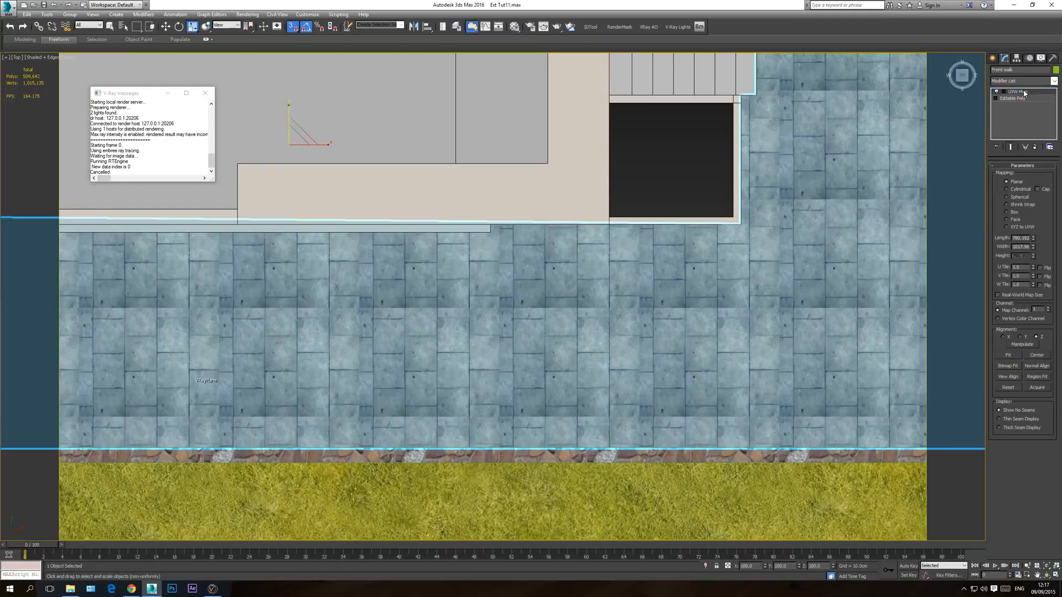
{"action": "scroll", "coordinate": [659, 337], "scroll_direction": "down", "scroll_amount": 5}
{"action": "left_click", "coordinate": [707, 284]}
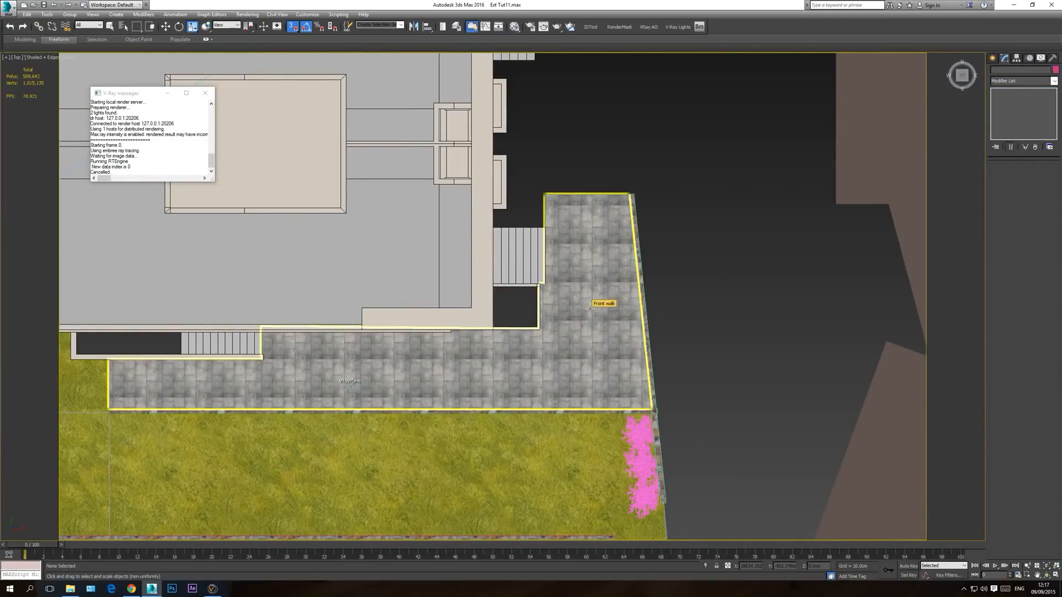
Step: Examine the paved front walk from the camera, the top view and an orbited perspective view
{"action": "key", "text": "c"}
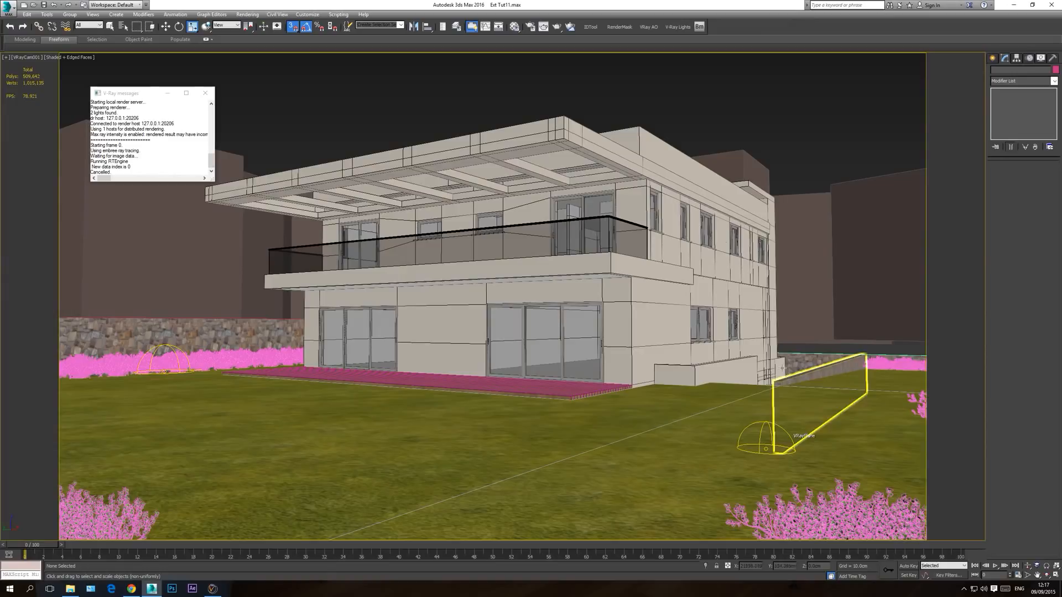
{"action": "key", "text": "t"}
{"action": "scroll", "coordinate": [570, 360], "scroll_direction": "down", "scroll_amount": 5}
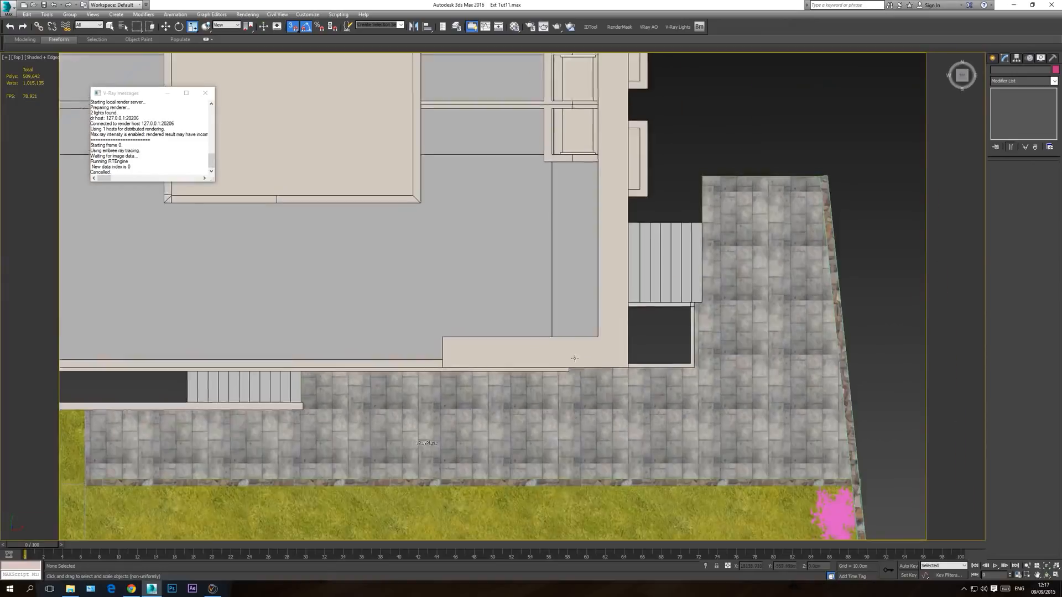
{"action": "scroll", "coordinate": [539, 385], "scroll_direction": "up", "scroll_amount": 3}
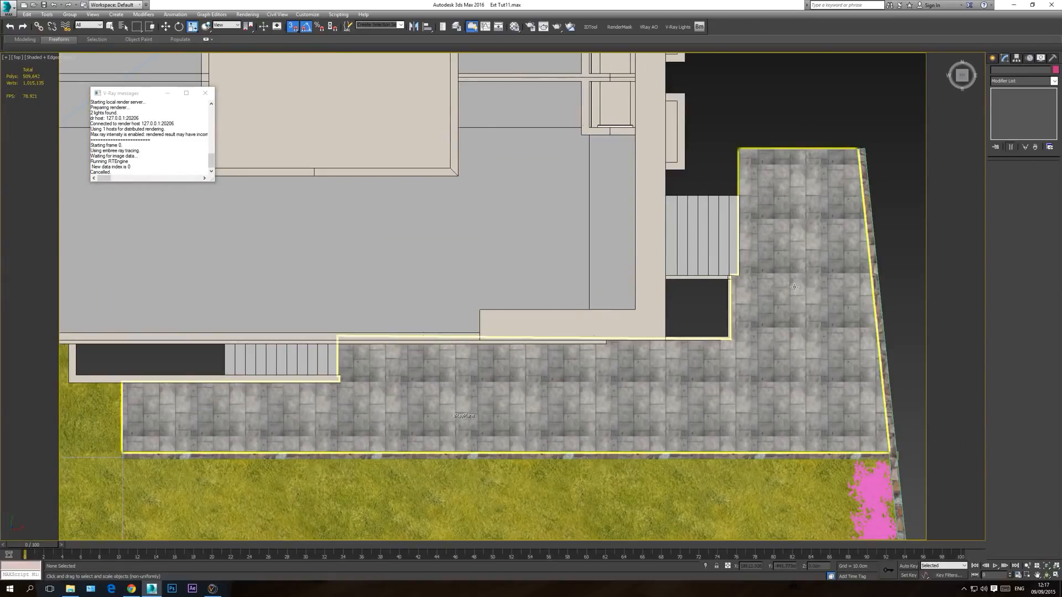
{"action": "key", "text": "c"}
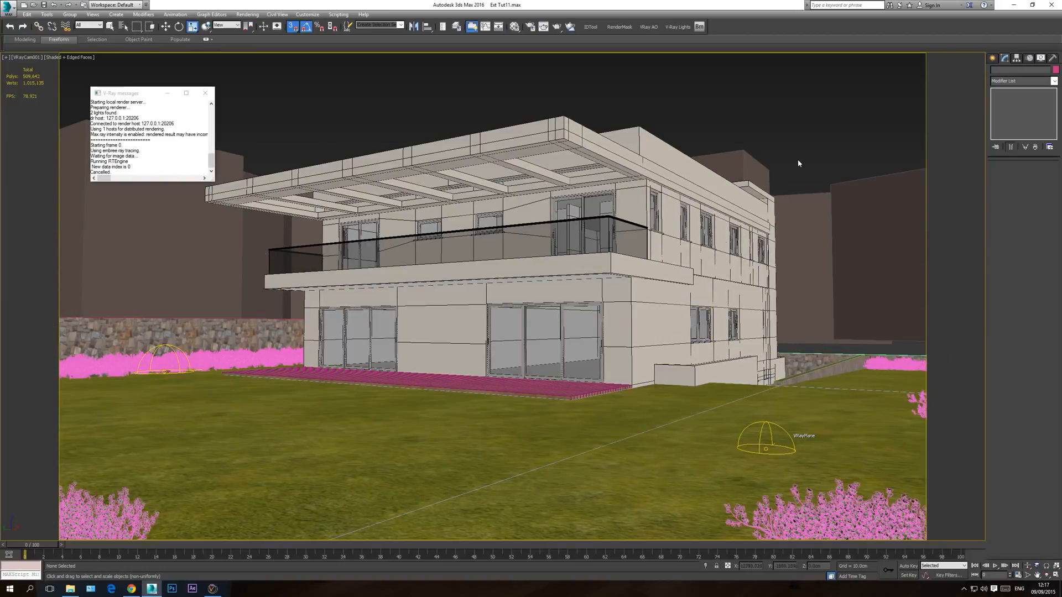
{"action": "key", "text": "p"}
{"action": "left_click", "coordinate": [1047, 575]}
{"action": "left_click_drag", "start_coordinate": [625, 265], "coordinate": [496, 336]}
{"action": "scroll", "coordinate": [519, 310], "scroll_direction": "down", "scroll_amount": 4}
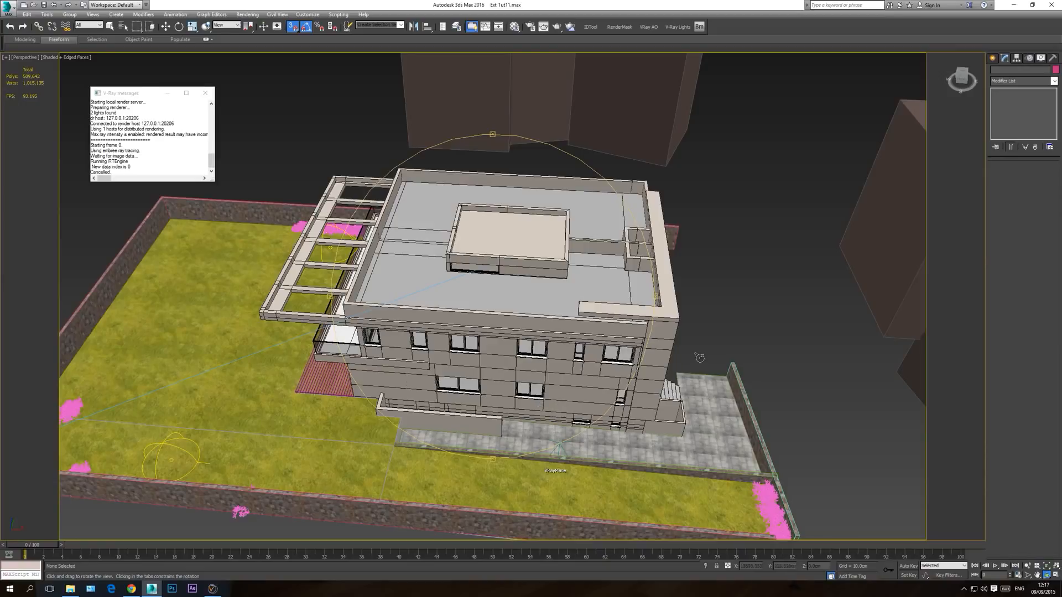
{"action": "left_click_drag", "start_coordinate": [465, 412], "coordinate": [497, 363]}
Step: Return to the camera view and close the V-Ray messages window
{"action": "key", "text": "c"}
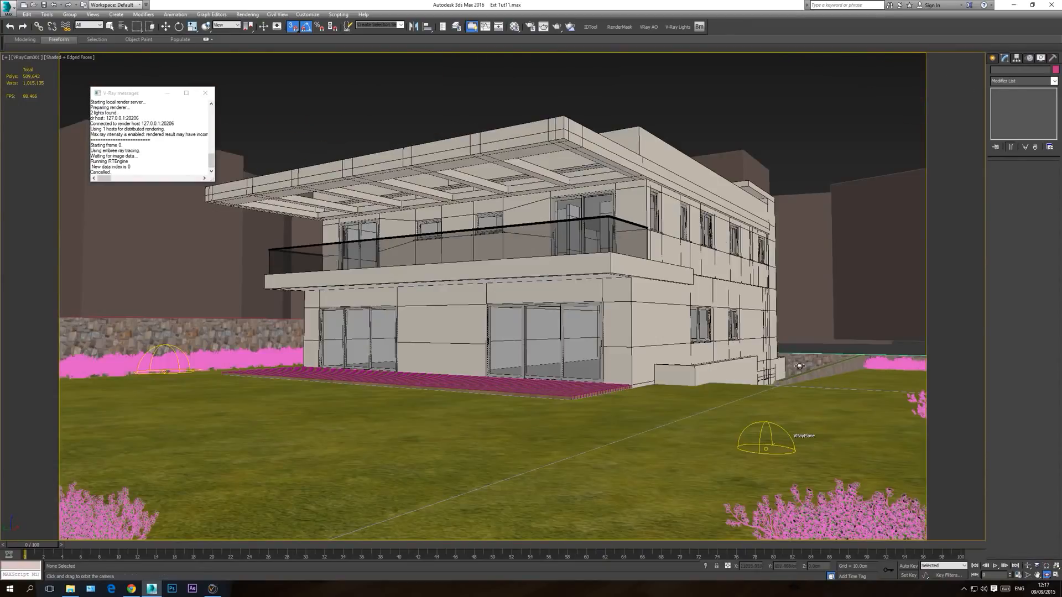
{"action": "key", "text": "r"}
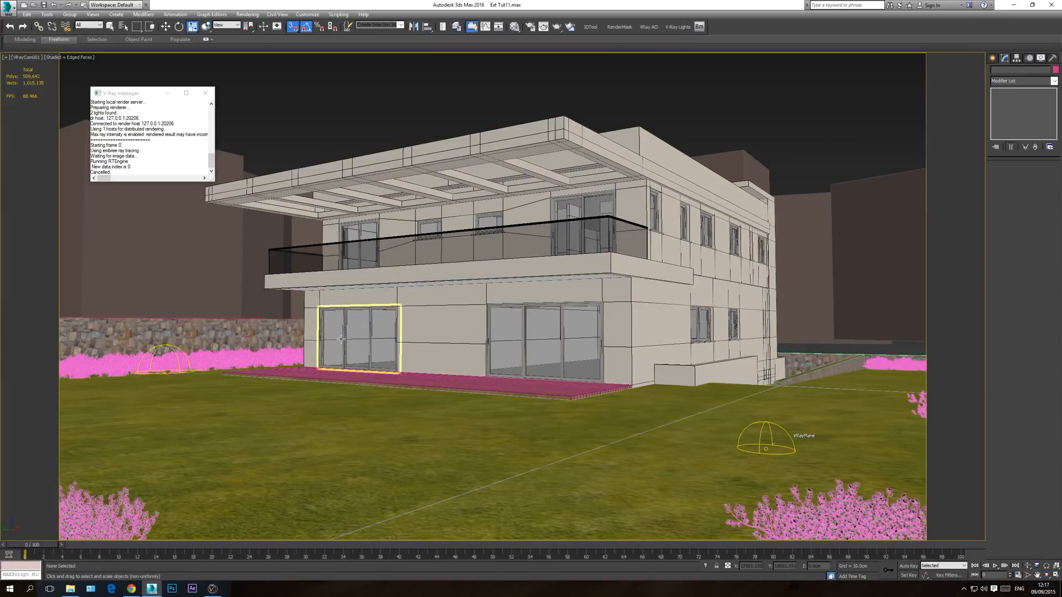
{"action": "left_click", "coordinate": [206, 93]}
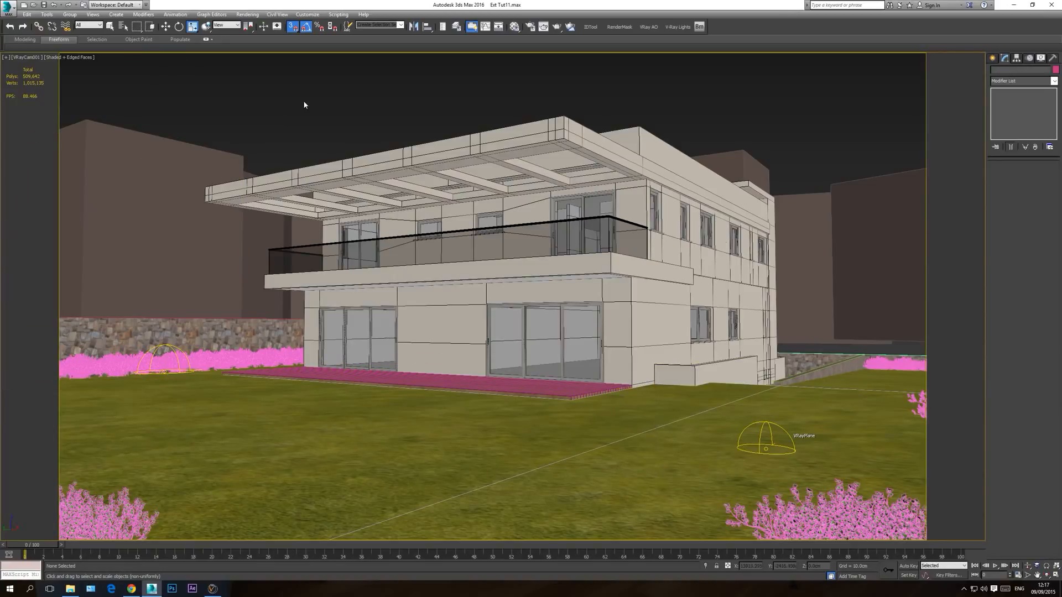
Step: Examine the house, lawn, boundary walls and neighbouring blocks from above in the perspective view
{"action": "key", "text": "p"}
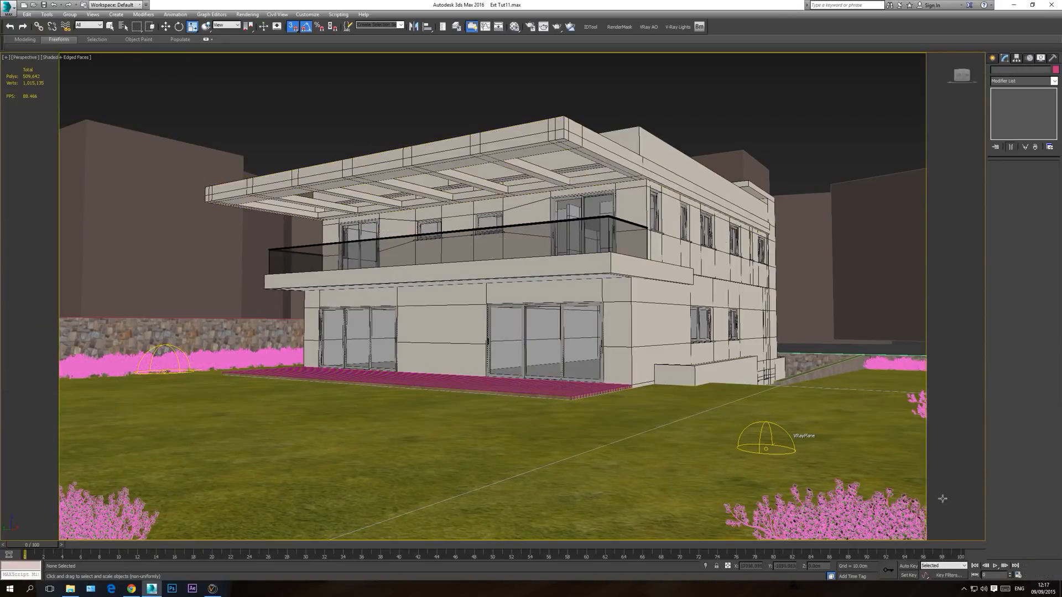
{"action": "left_click", "coordinate": [1050, 577]}
{"action": "left_click_drag", "start_coordinate": [399, 222], "coordinate": [478, 258]}
{"action": "right_click", "coordinate": [750, 251]}
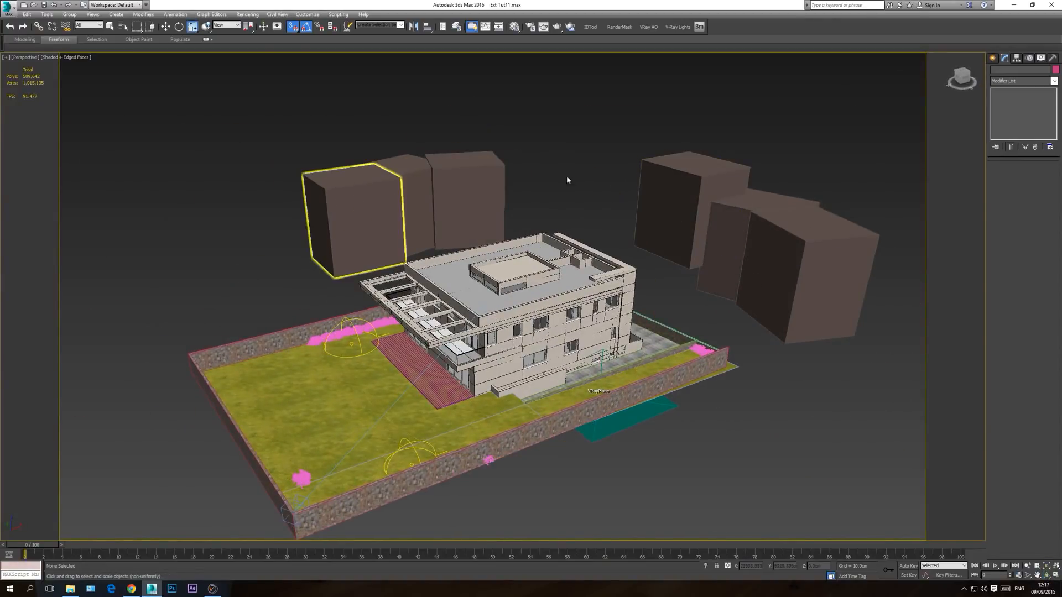
{"action": "middle_click_drag", "start_coordinate": [421, 311], "coordinate": [501, 303]}
{"action": "scroll", "coordinate": [501, 303], "scroll_direction": "up", "scroll_amount": 3}
{"action": "middle_click_drag", "start_coordinate": [332, 358], "coordinate": [376, 321]}
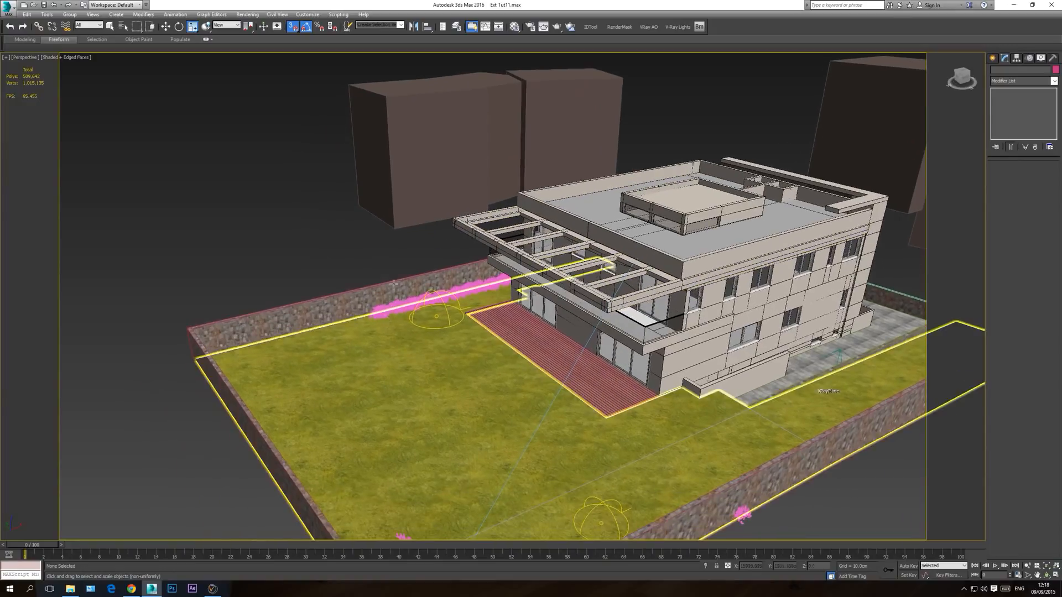
{"action": "scroll", "coordinate": [382, 217], "scroll_direction": "down", "scroll_amount": 3}
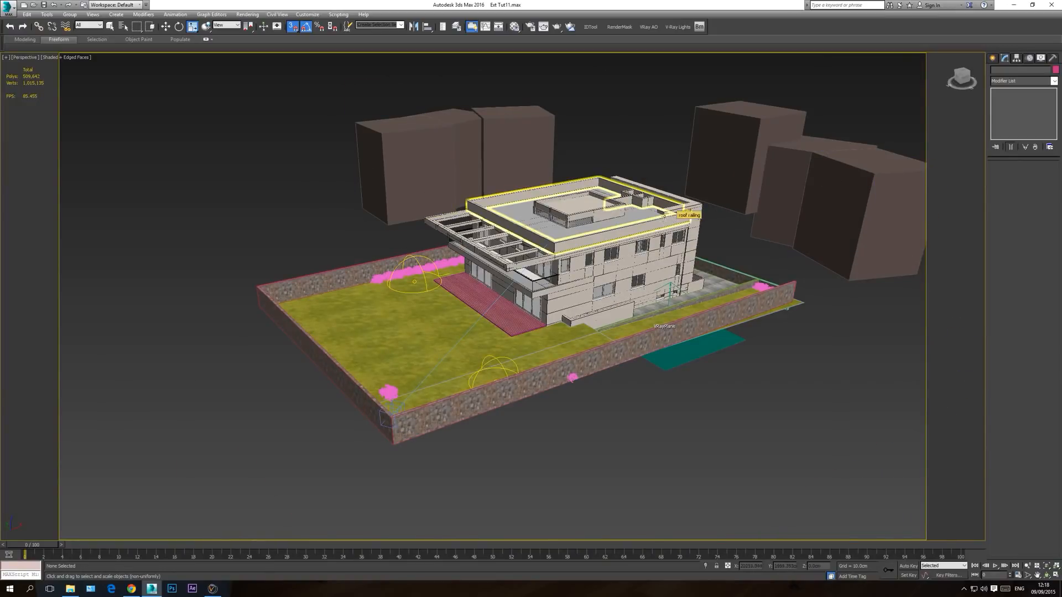
{"action": "scroll", "coordinate": [332, 256], "scroll_direction": "up", "scroll_amount": 5}
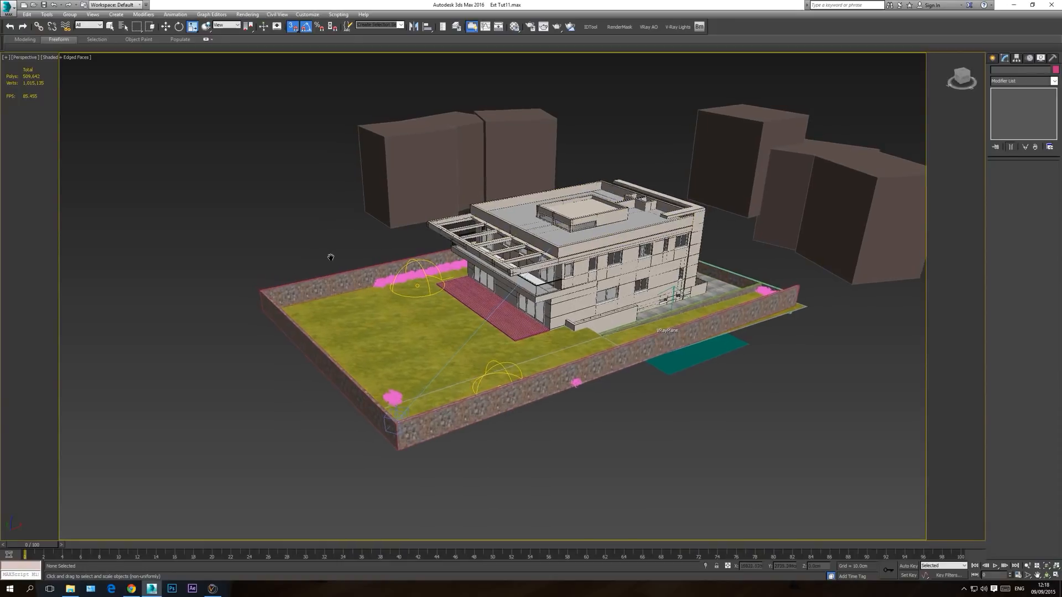
{"action": "scroll", "coordinate": [423, 299], "scroll_direction": "down", "scroll_amount": 5}
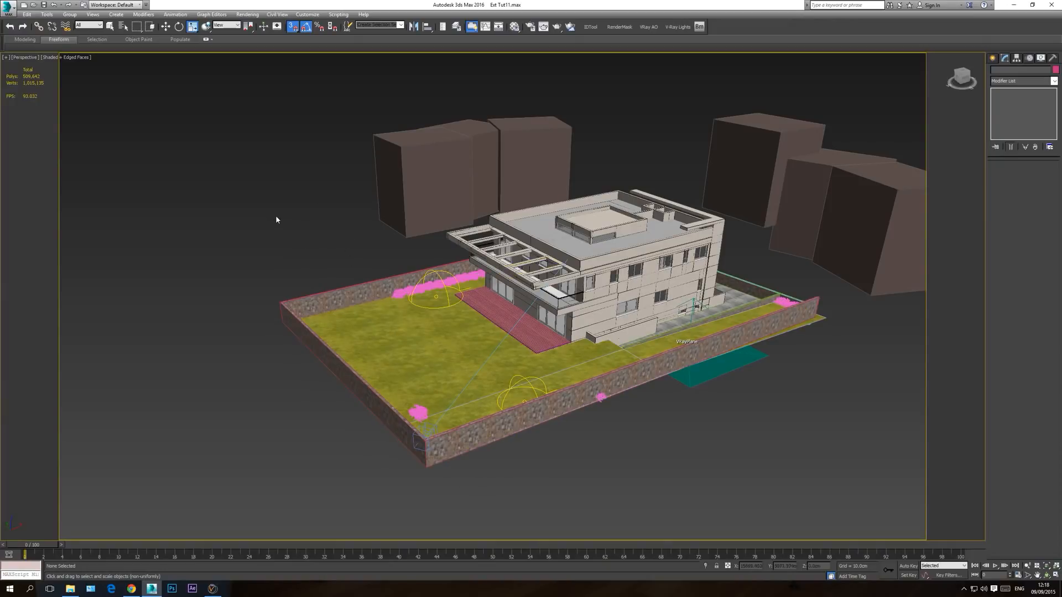
Step: Start merging an external 3ds Max file and browse to the tutorial series folder on the storage drive
{"action": "left_click", "coordinate": [8, 9]}
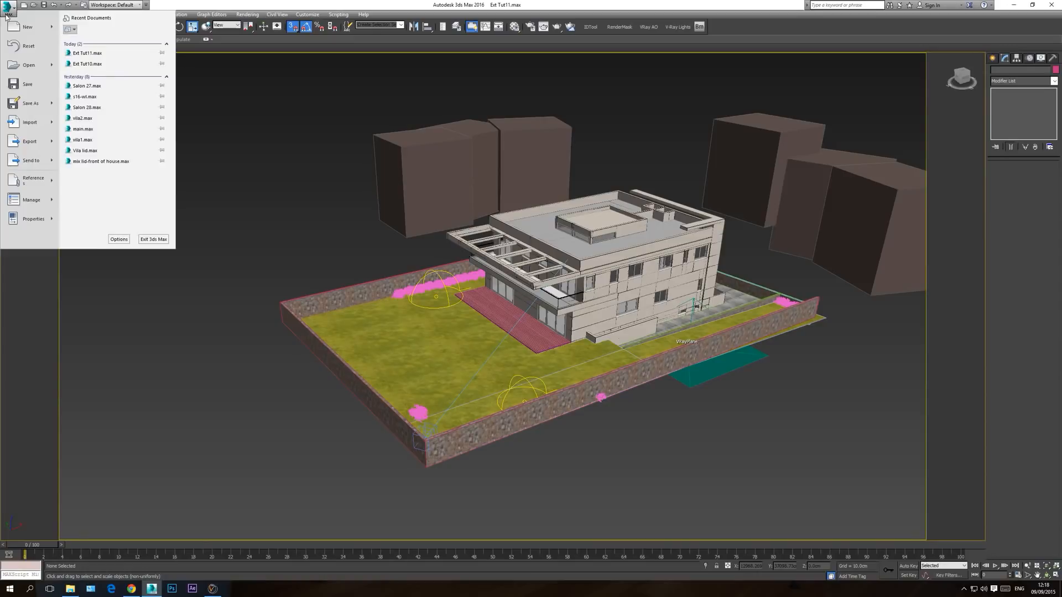
{"action": "mouse_move", "coordinate": [25, 125]}
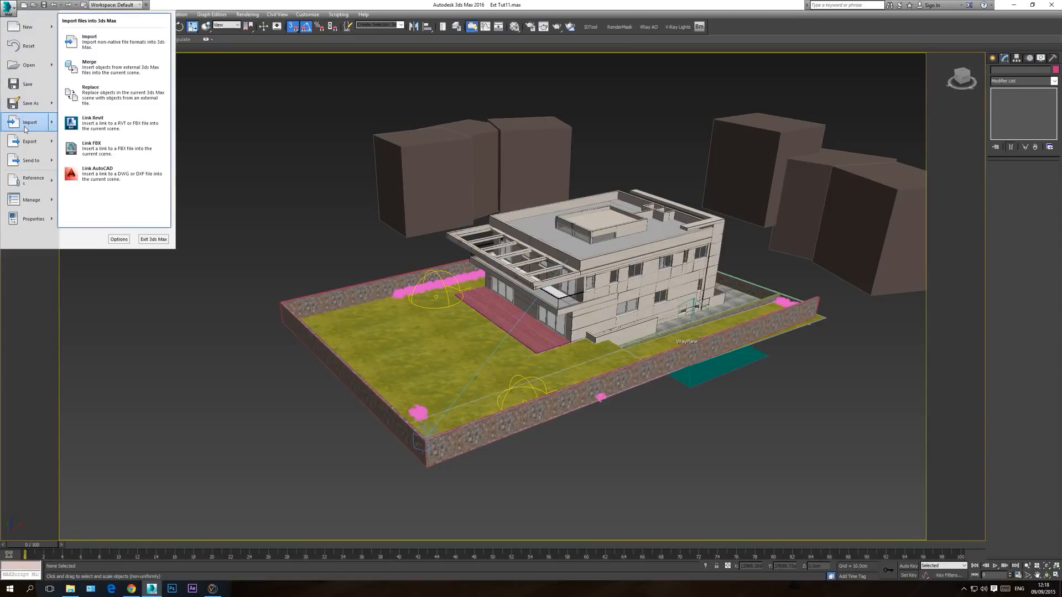
{"action": "left_click", "coordinate": [95, 70]}
{"action": "left_click", "coordinate": [102, 34]}
{"action": "left_click", "coordinate": [80, 176]}
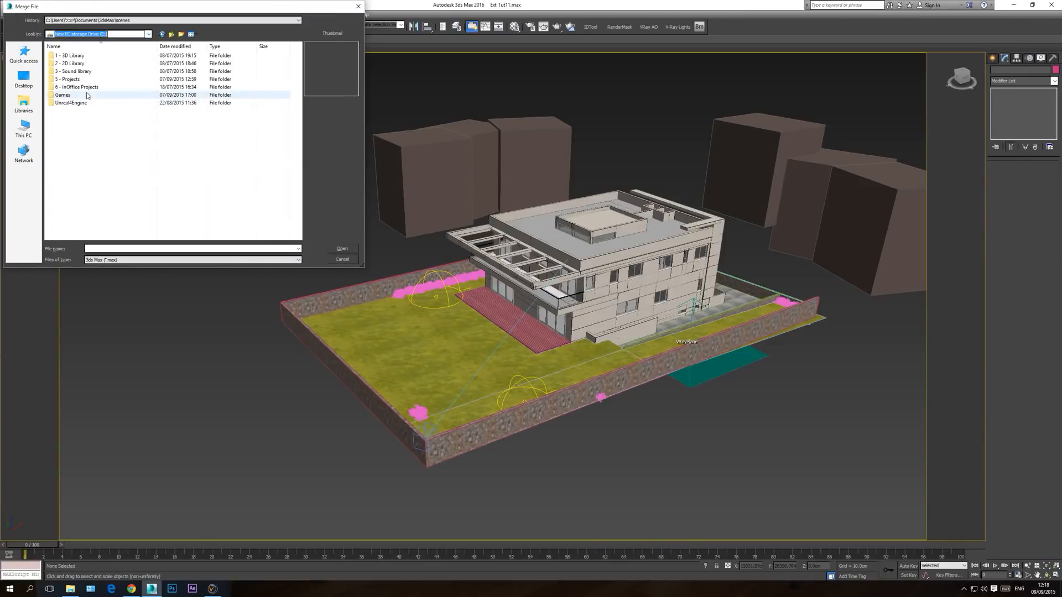
{"action": "double_click", "coordinate": [78, 93]}
{"action": "double_click", "coordinate": [77, 112]}
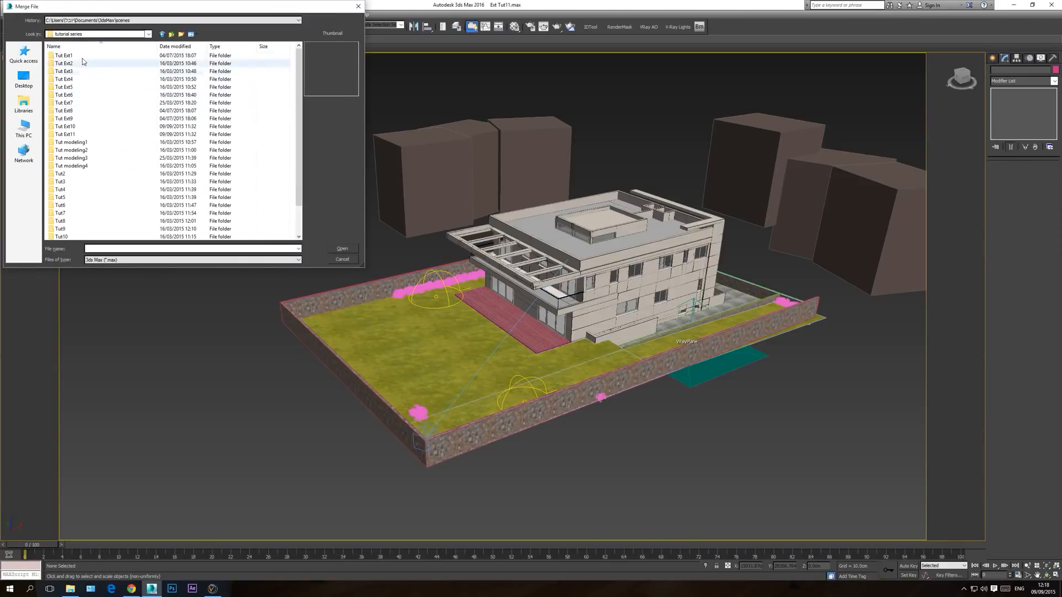
Step: Merge the chestnut tree from EU43_4.max in the Models folder of the EU43_Castanea_sativa_Chestnut_MAX_VRAY files
{"action": "double_click", "coordinate": [76, 134]}
{"action": "double_click", "coordinate": [65, 55]}
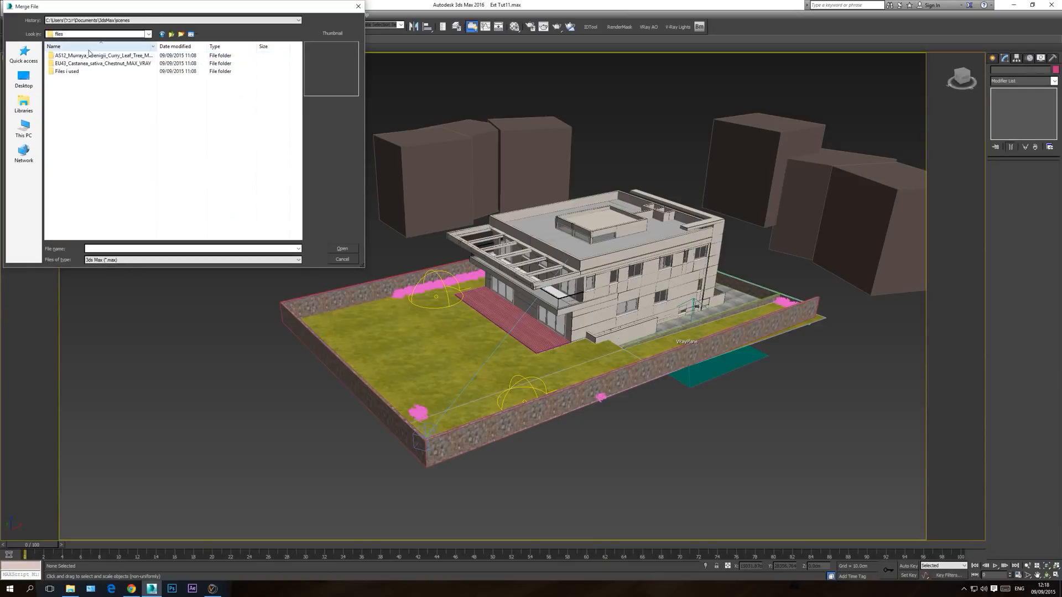
{"action": "double_click", "coordinate": [61, 64]}
{"action": "double_click", "coordinate": [63, 63]}
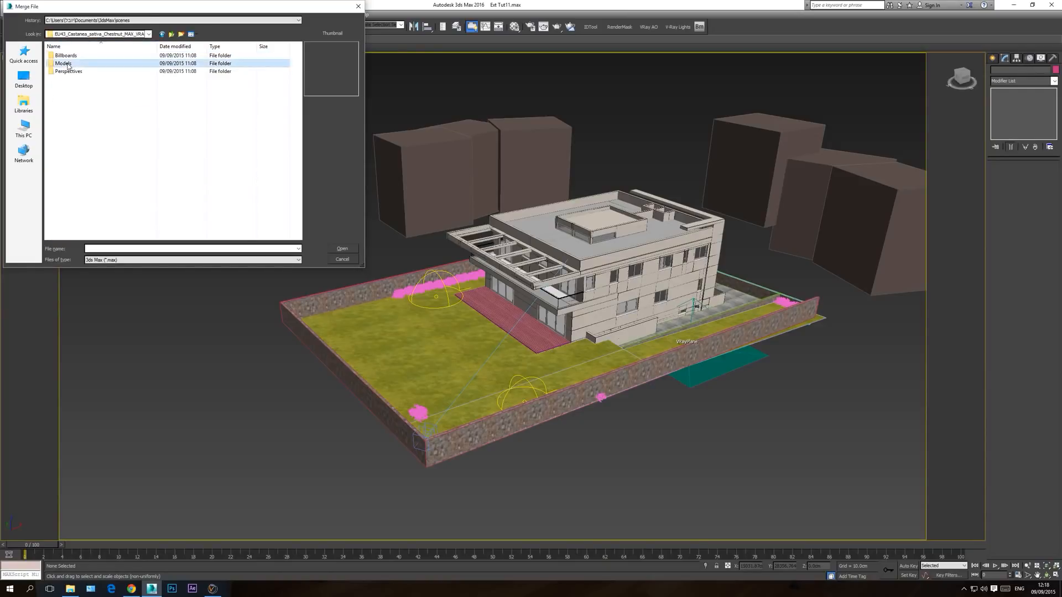
{"action": "left_click", "coordinate": [204, 72]}
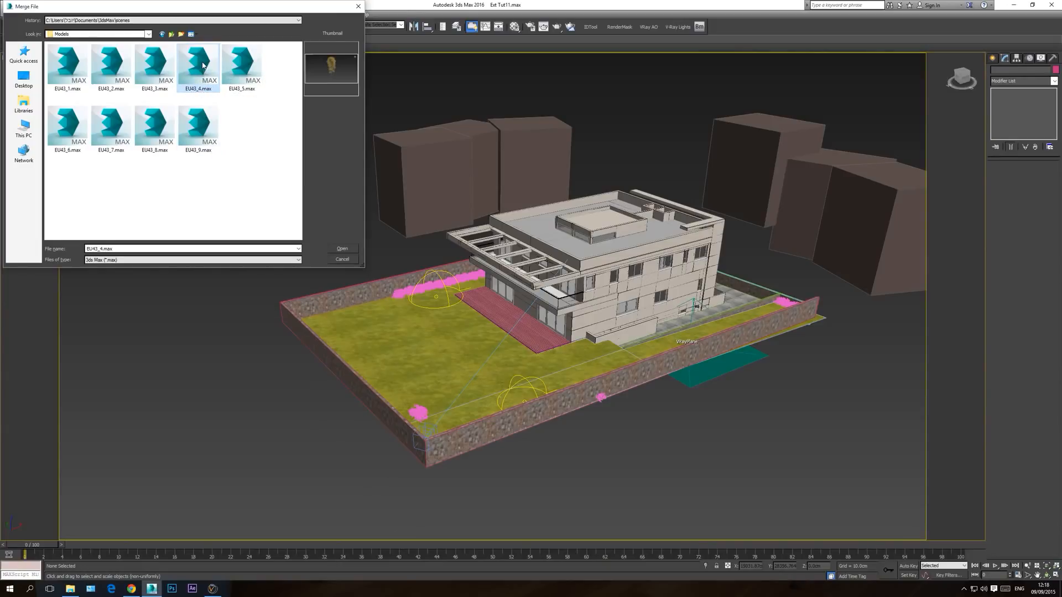
{"action": "double_click", "coordinate": [205, 91]}
{"action": "double_click", "coordinate": [469, 220]}
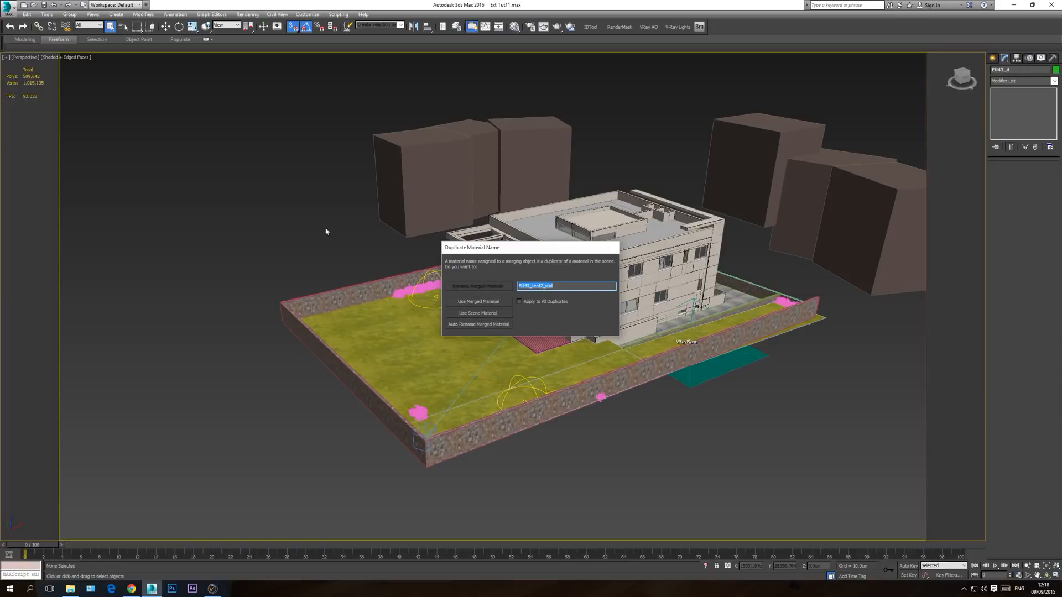
Step: Resolve the duplicate leaf material by renaming the merged tree's material with a 2 added to its name
{"action": "left_click", "coordinate": [563, 287]}
{"action": "type", "text": "2"}
{"action": "left_click", "coordinate": [479, 287]}
Step: Turn off snapping and move the merged tree in the top view onto the lawn, between the house and the far boundary wall
{"action": "key", "text": "t"}
{"action": "scroll", "coordinate": [271, 389], "scroll_direction": "down", "scroll_amount": 10}
{"action": "key", "text": "z"}
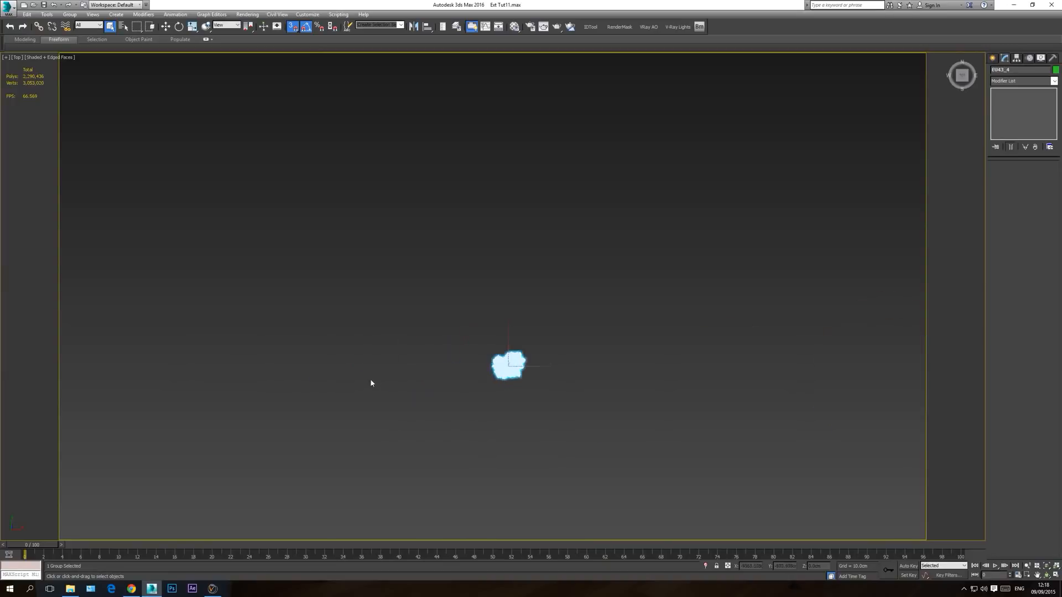
{"action": "left_click", "coordinate": [166, 29]}
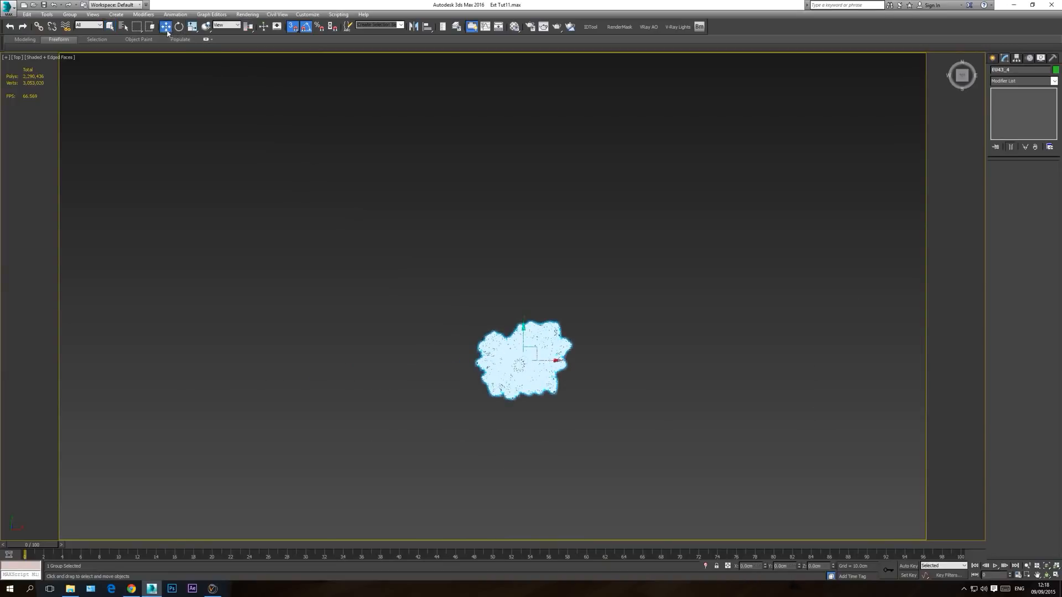
{"action": "scroll", "coordinate": [401, 313], "scroll_direction": "down", "scroll_amount": 5}
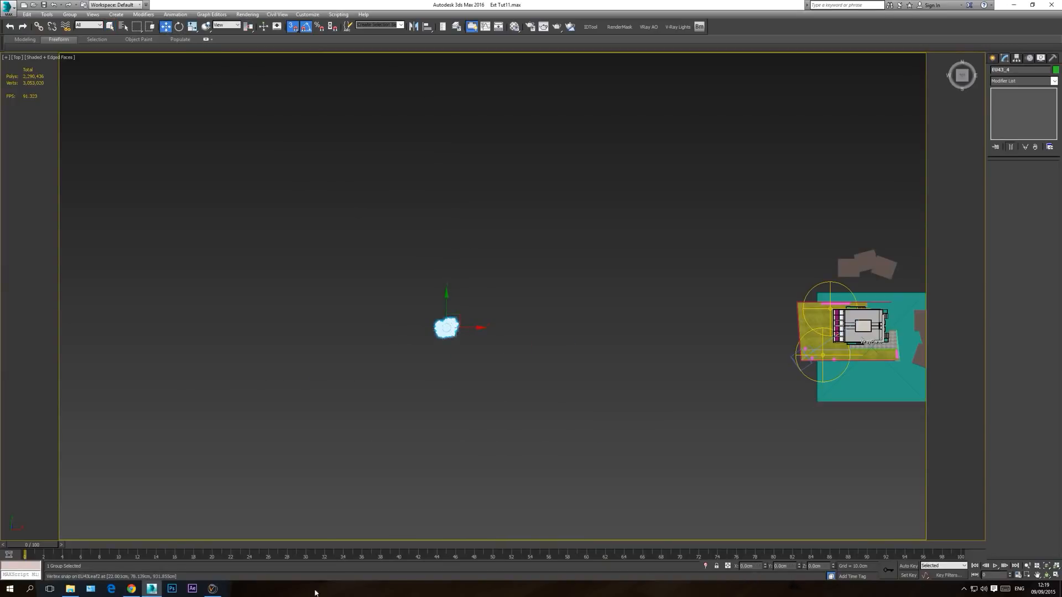
{"action": "left_click", "coordinate": [294, 26]}
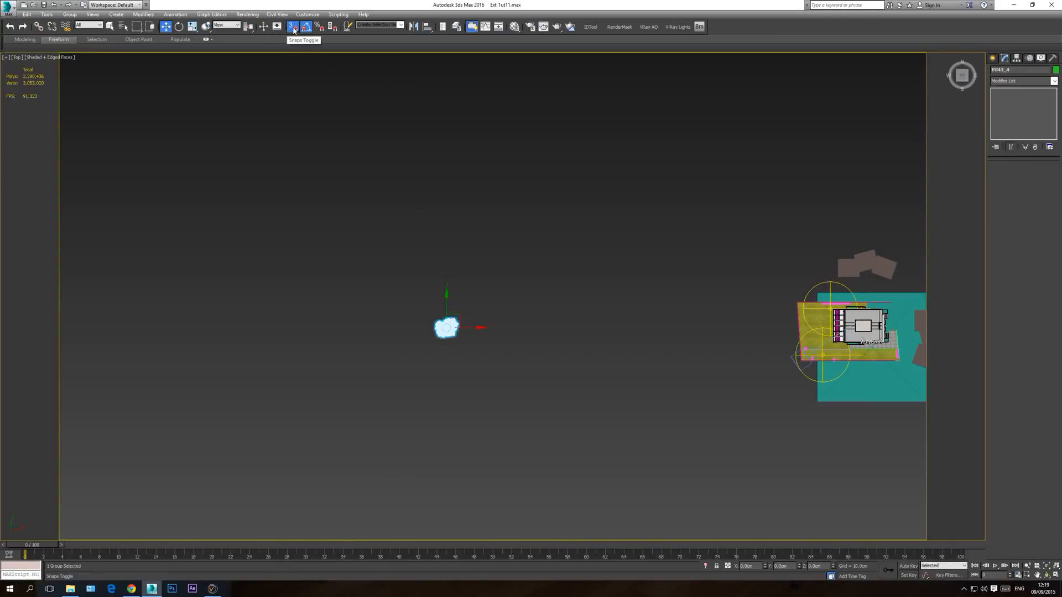
{"action": "left_click_drag", "start_coordinate": [467, 321], "coordinate": [821, 309]}
{"action": "middle_click_drag", "start_coordinate": [821, 309], "coordinate": [556, 319]}
{"action": "scroll", "coordinate": [558, 326], "scroll_direction": "up", "scroll_amount": 10}
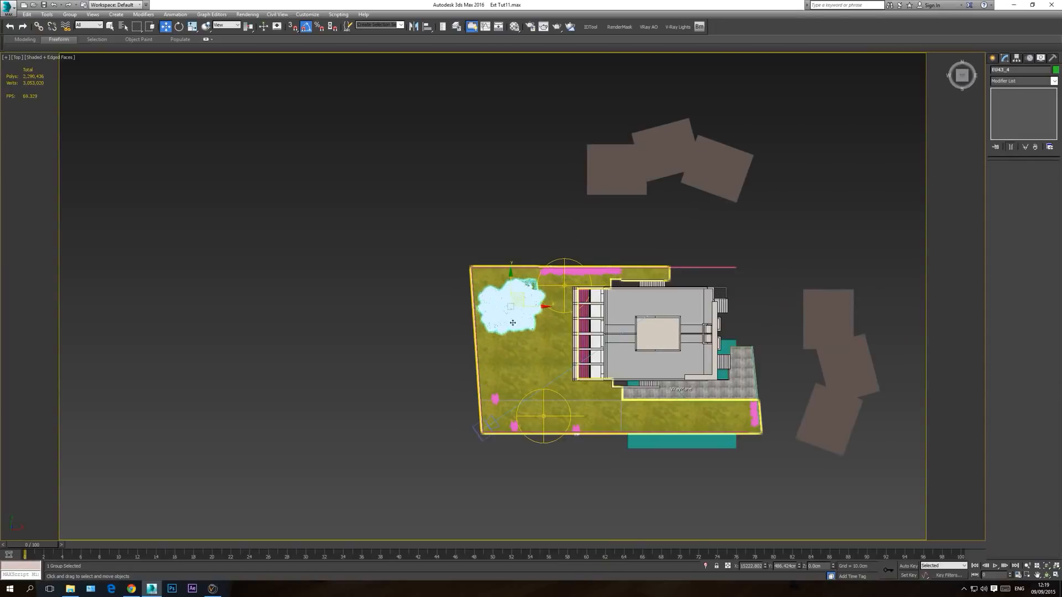
{"action": "scroll", "coordinate": [527, 336], "scroll_direction": "up", "scroll_amount": 2}
{"action": "left_click_drag", "start_coordinate": [536, 270], "coordinate": [515, 320]}
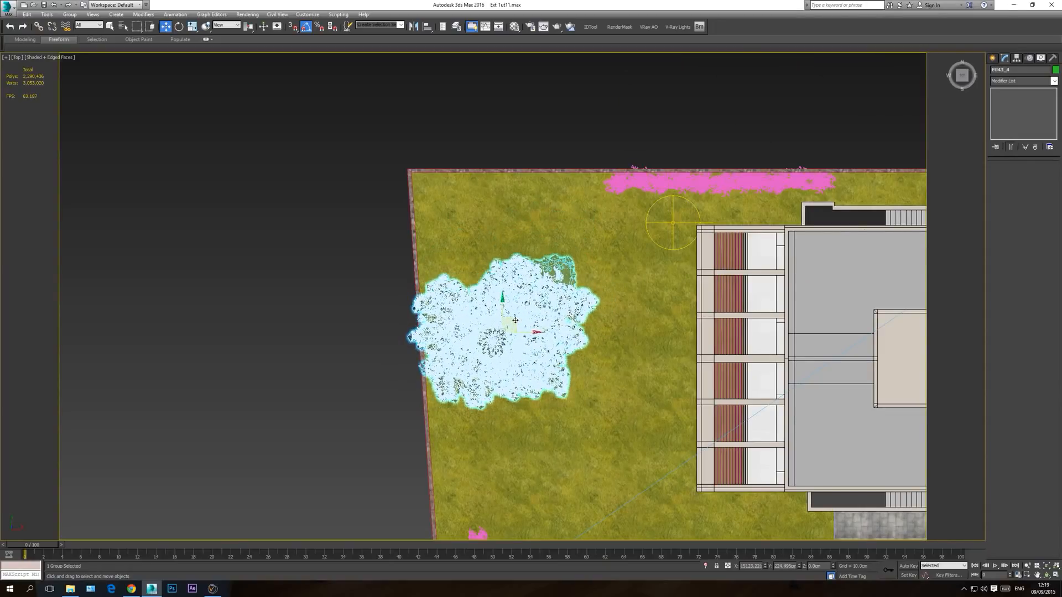
Step: Show the front view in wireframe and raise the chestnut tree towards ground level
{"action": "key", "text": "f"}
{"action": "scroll", "coordinate": [526, 327], "scroll_direction": "down", "scroll_amount": 6}
{"action": "middle_click_drag", "start_coordinate": [526, 327], "coordinate": [775, 361]}
{"action": "scroll", "coordinate": [565, 366], "scroll_direction": "down", "scroll_amount": 4}
{"action": "key", "text": "F3"}
{"action": "scroll", "coordinate": [402, 362], "scroll_direction": "up", "scroll_amount": 4}
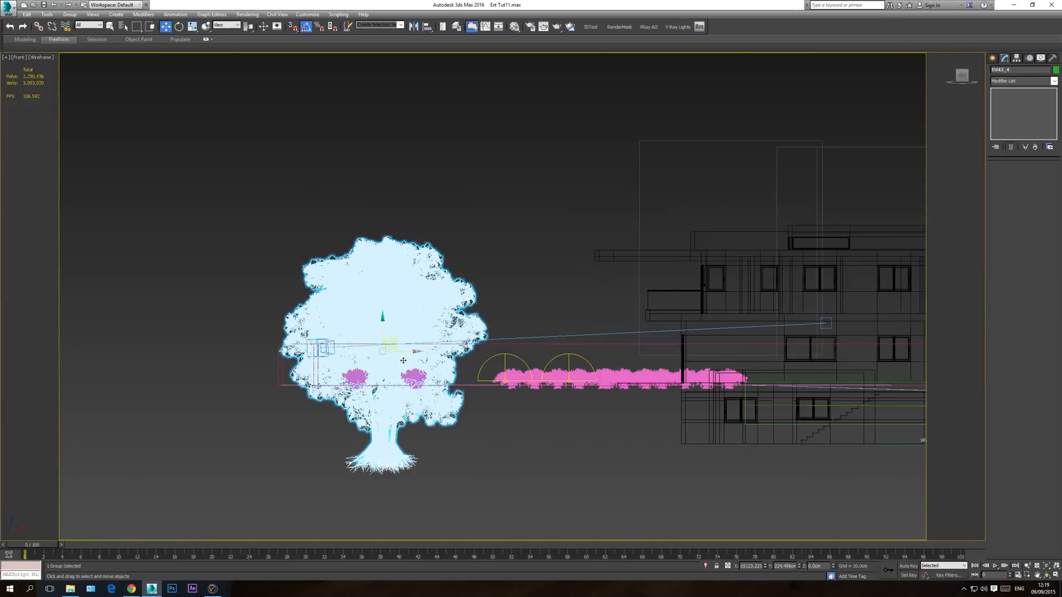
{"action": "left_click_drag", "start_coordinate": [381, 331], "coordinate": [375, 301]}
Step: Scale the chestnut tree down uniformly to about 71% and lower it until its trunk base meets the ground
{"action": "left_click", "coordinate": [192, 27]}
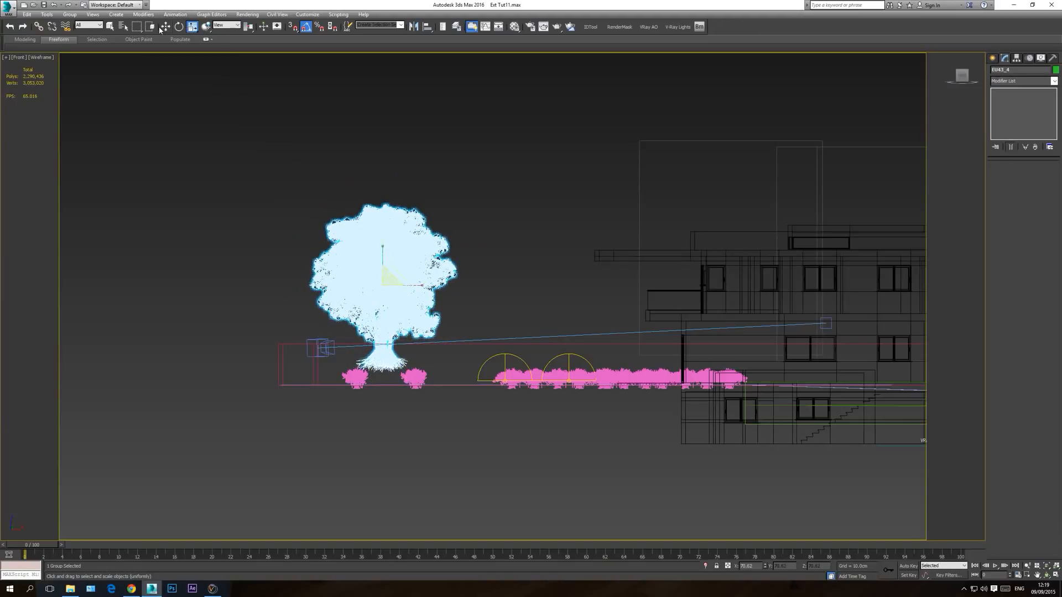
{"action": "key", "text": "w"}
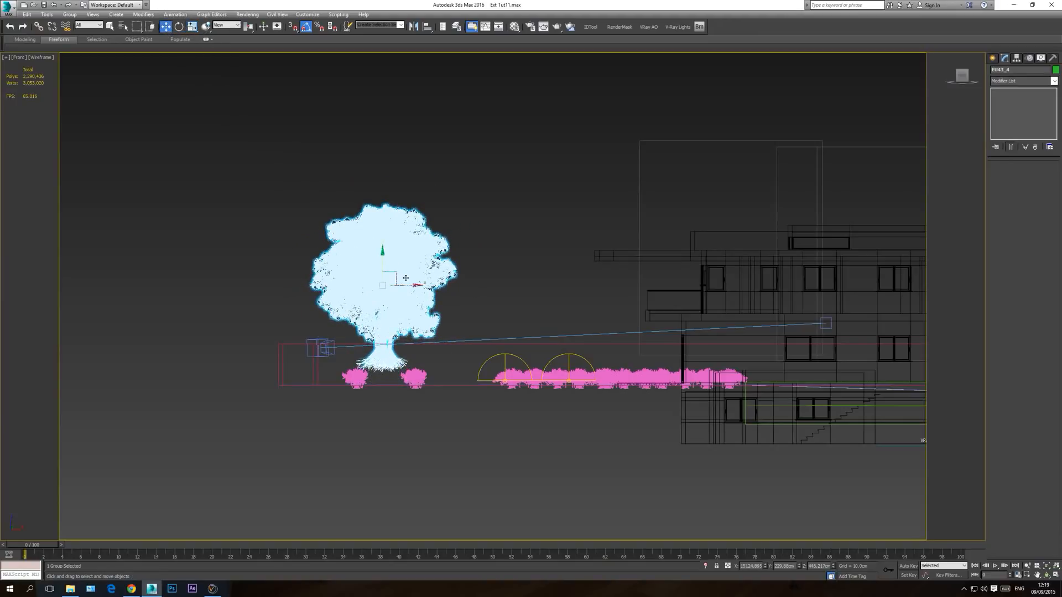
{"action": "left_click_drag", "start_coordinate": [384, 259], "coordinate": [372, 291]}
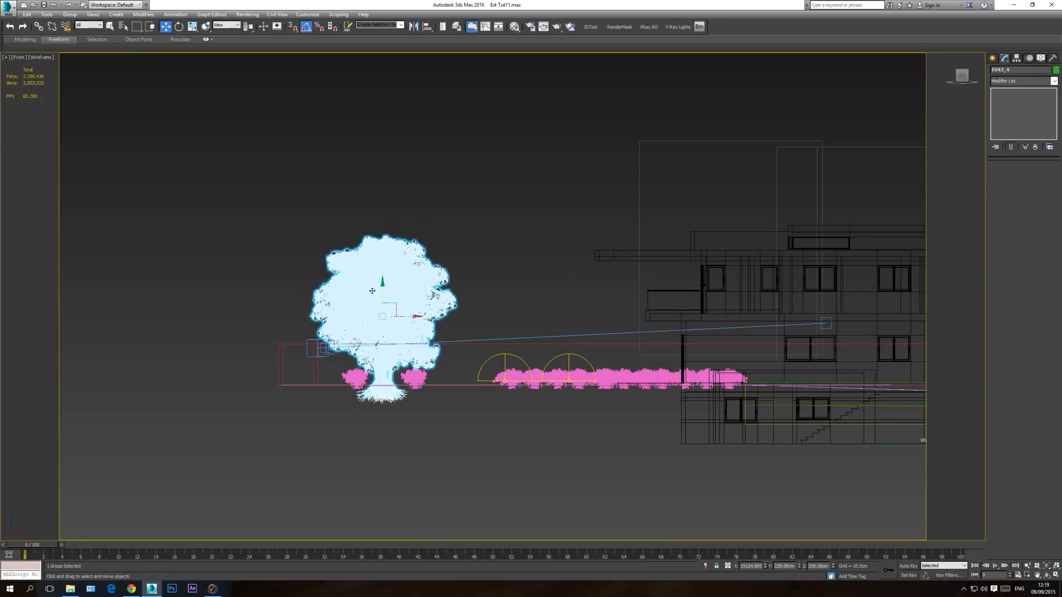
Step: Move the chestnut tree in the shaded camera view until its foliage frames the image edge beside the stone wall, and hide the edged faces
{"action": "key", "text": "c"}
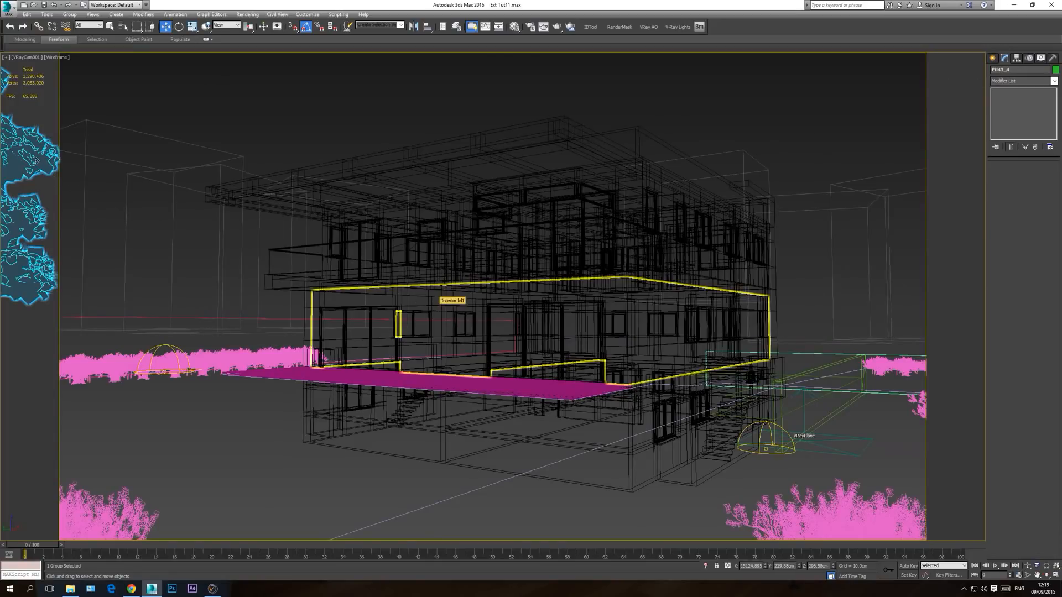
{"action": "key", "text": "F3"}
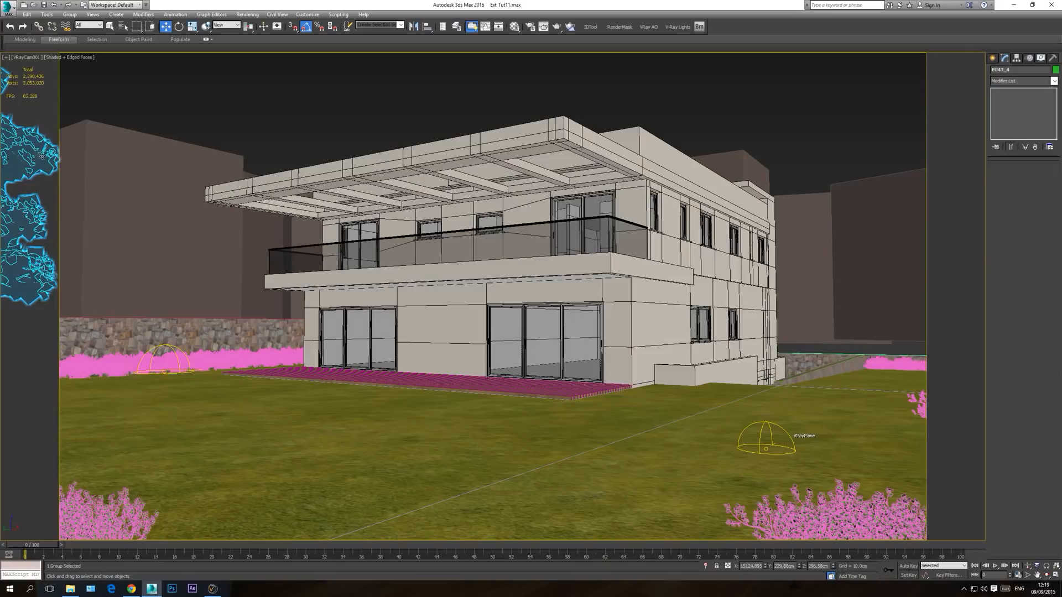
{"action": "left_click_drag", "start_coordinate": [31, 159], "coordinate": [78, 352]}
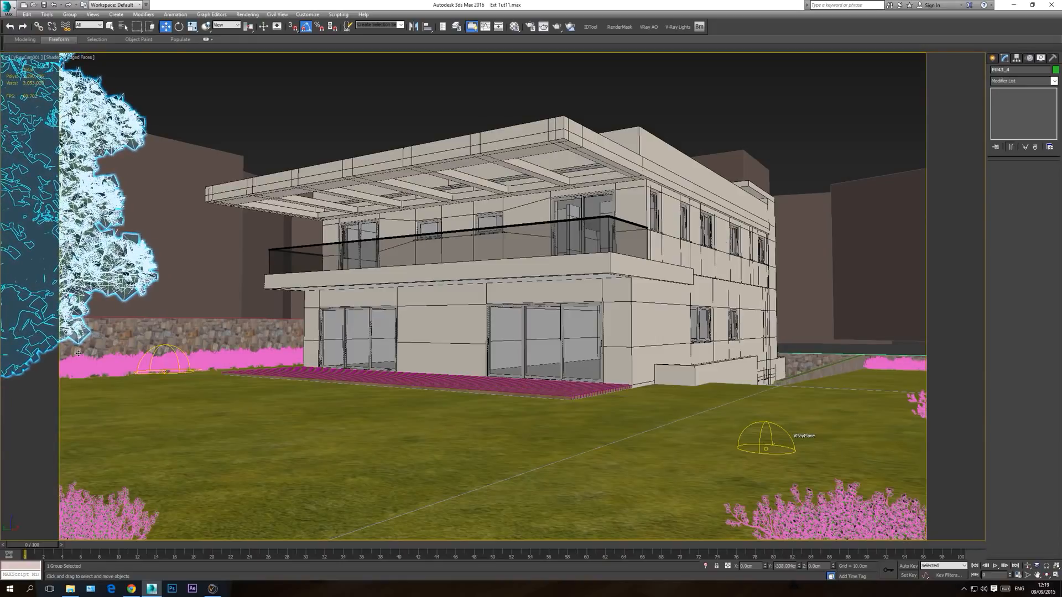
{"action": "left_click", "coordinate": [263, 101]}
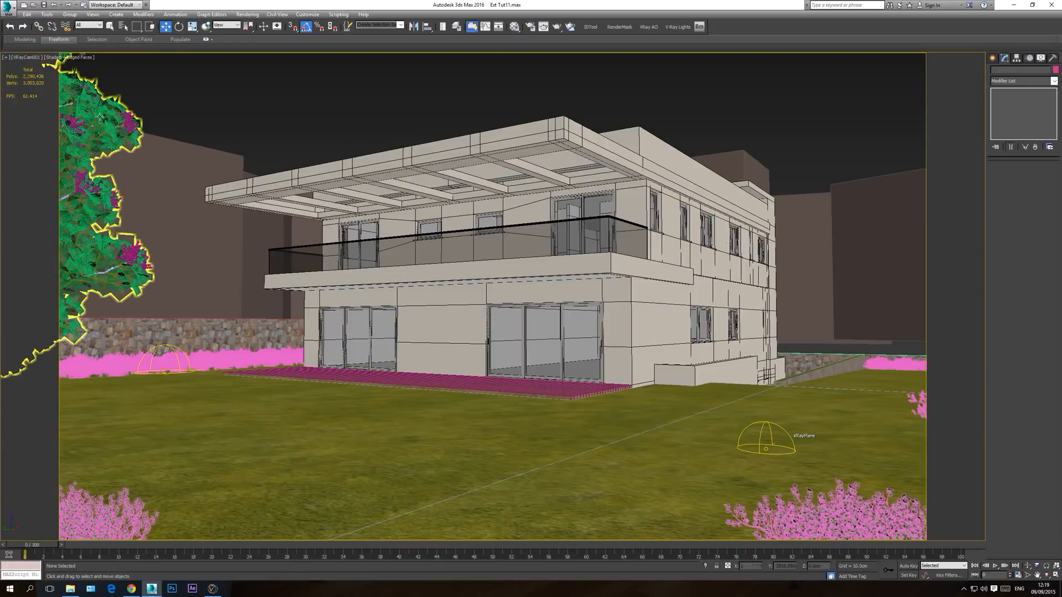
{"action": "key", "text": "F4"}
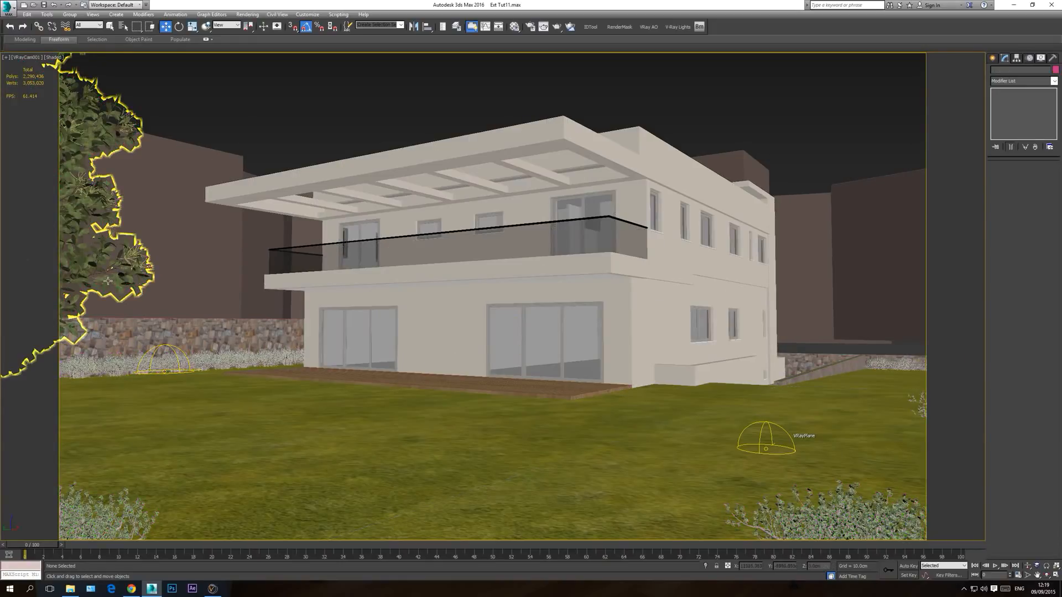
Step: Clone the chestnut tree as one instance in the top view, place it at the boundary near the camera, and rotate the copy
{"action": "left_click", "coordinate": [84, 248]}
{"action": "key", "text": "t"}
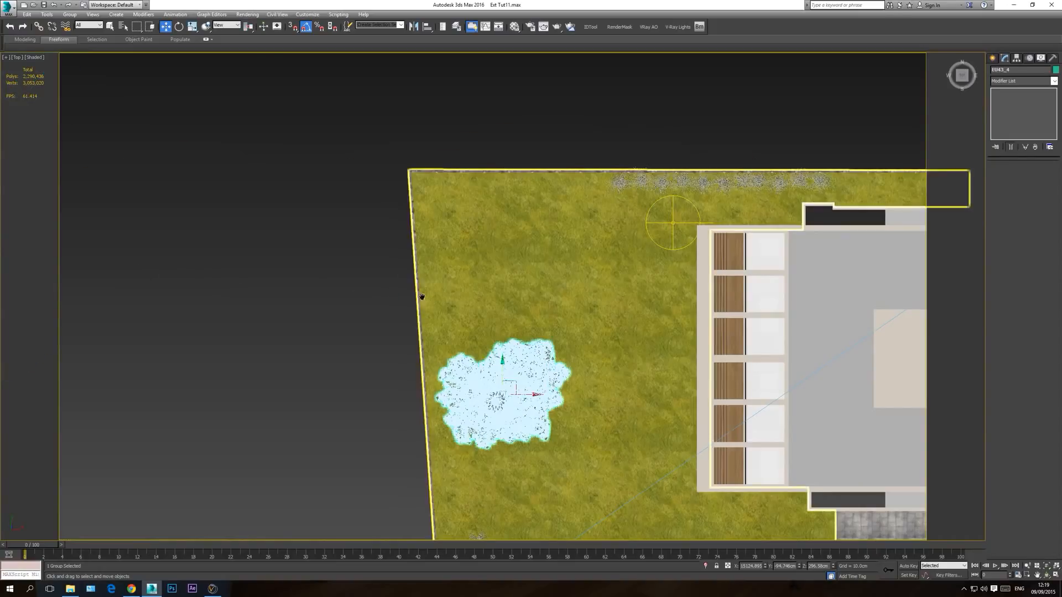
{"action": "scroll", "coordinate": [403, 274], "scroll_direction": "down", "scroll_amount": 5}
{"action": "left_click_drag", "start_coordinate": [402, 286], "coordinate": [486, 389], "text": "shift"}
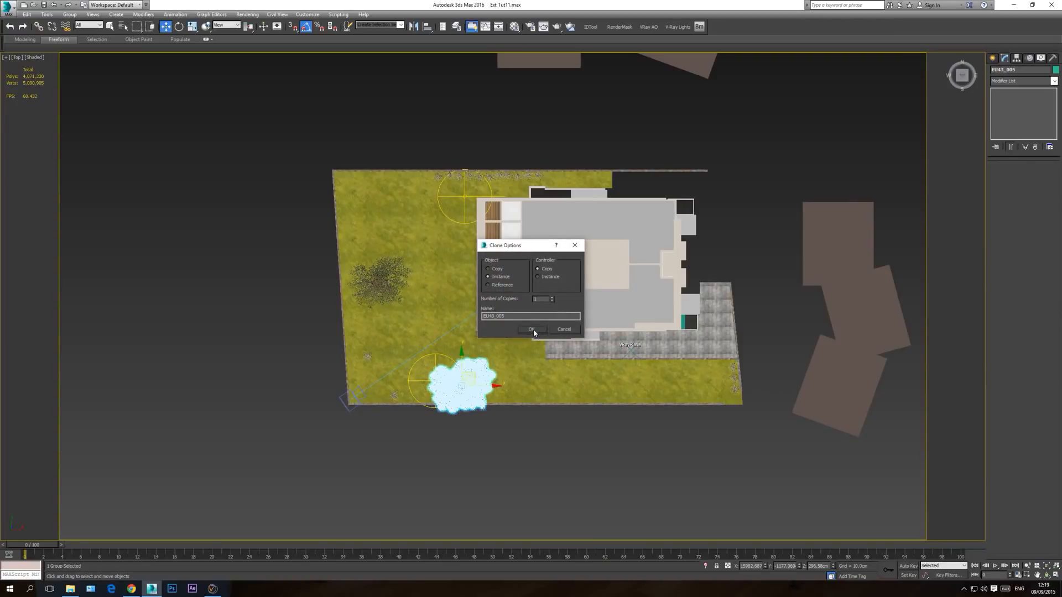
{"action": "left_click", "coordinate": [531, 329]}
{"action": "left_click", "coordinate": [178, 26]}
{"action": "mouse_move", "coordinate": [503, 388]}
{"action": "left_mouse_down"}
{"action": "mouse_move", "coordinate": [491, 467]}
{"action": "mouse_move", "coordinate": [490, 458]}
{"action": "left_mouse_up"}
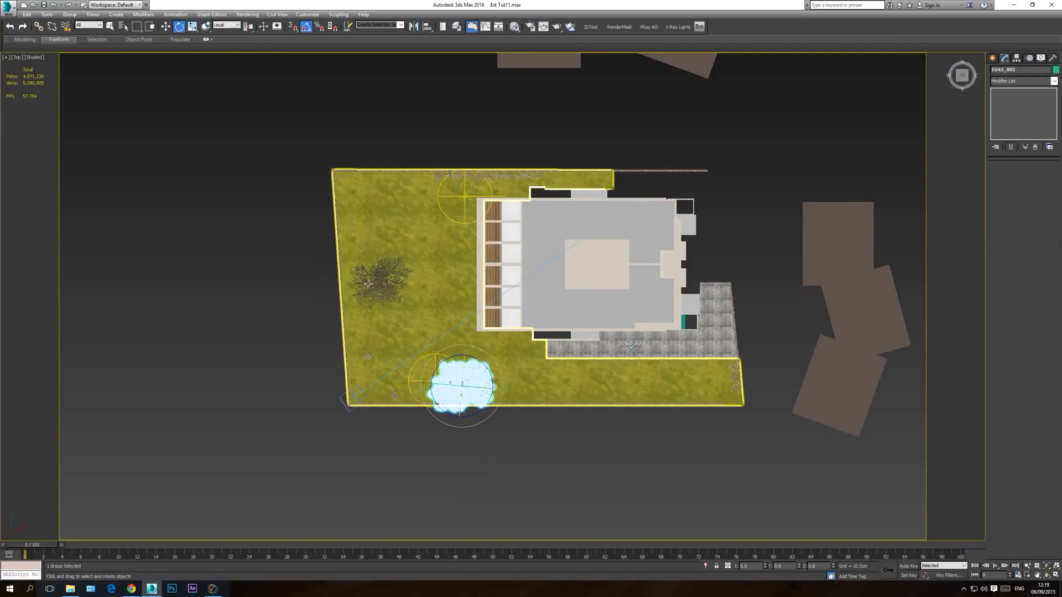
Step: Move the cloned tree sideways in the camera view until only its outer foliage frames the opposite image edge, clear of the house
{"action": "key", "text": "c"}
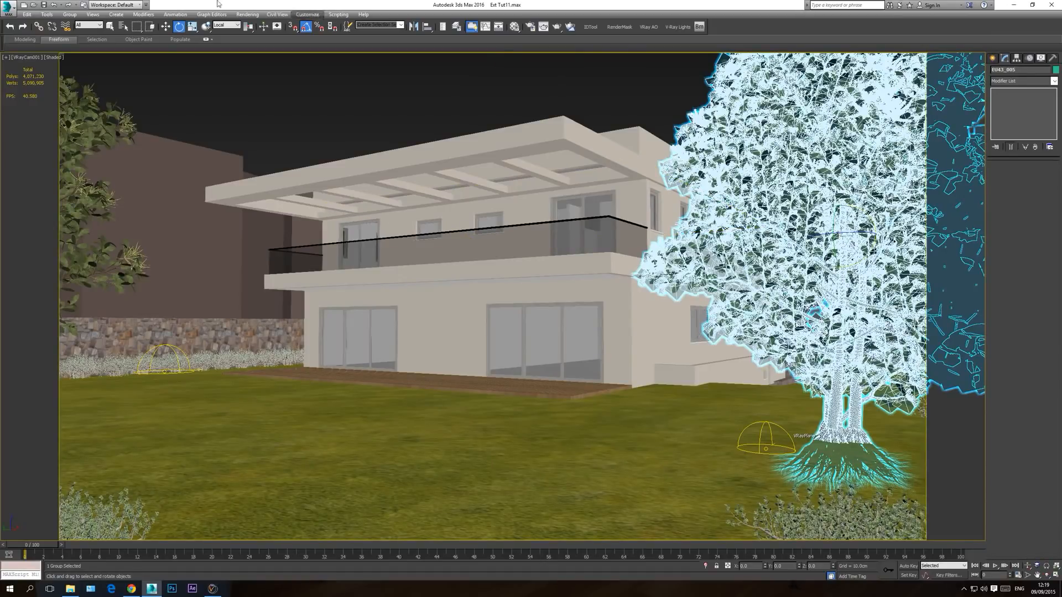
{"action": "left_click", "coordinate": [166, 28]}
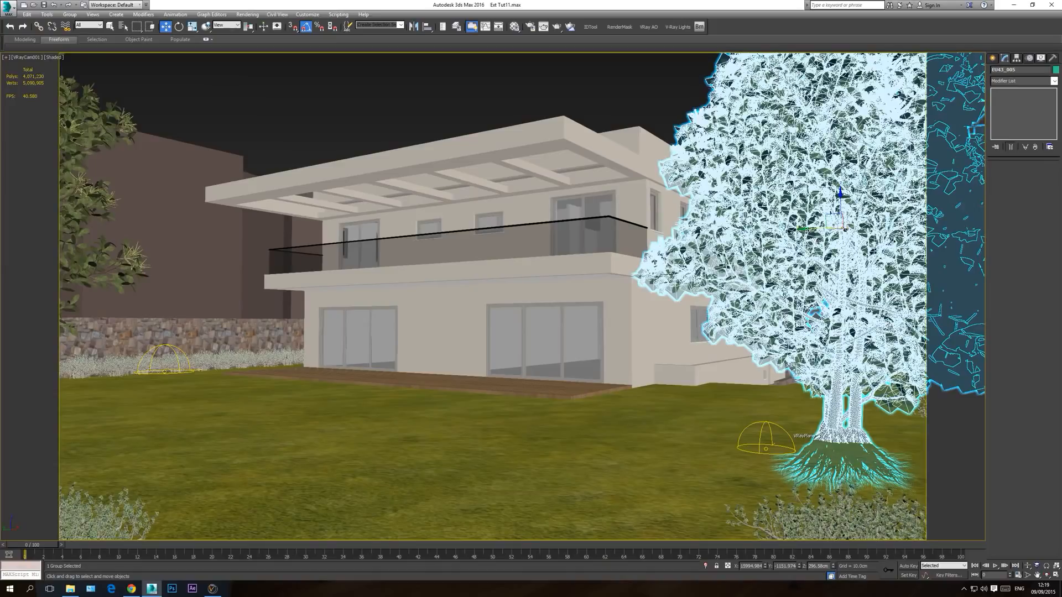
{"action": "left_click_drag", "start_coordinate": [806, 229], "coordinate": [1061, 294]}
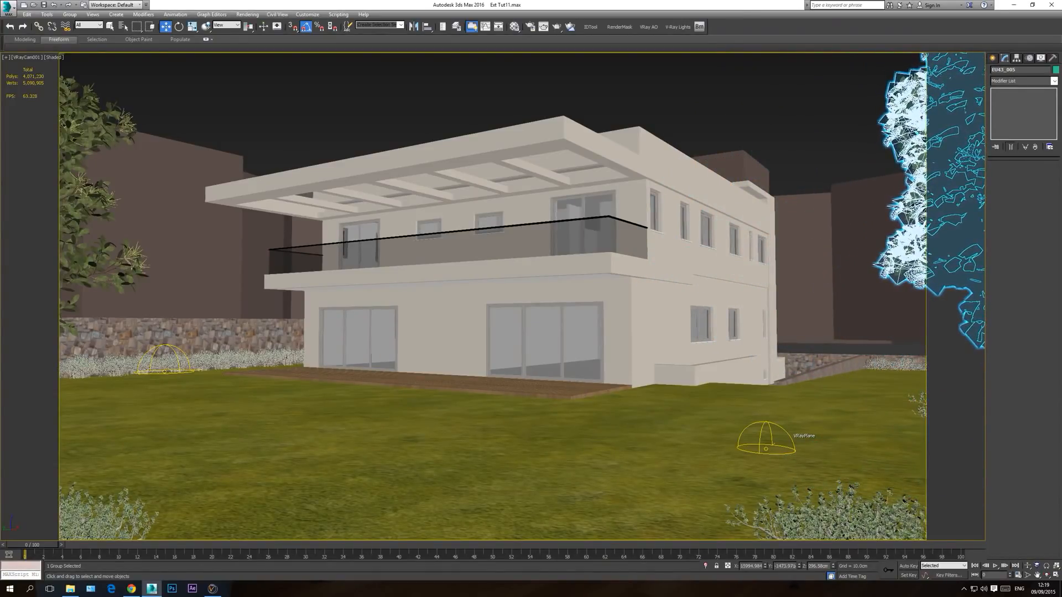
{"action": "left_click", "coordinate": [413, 94]}
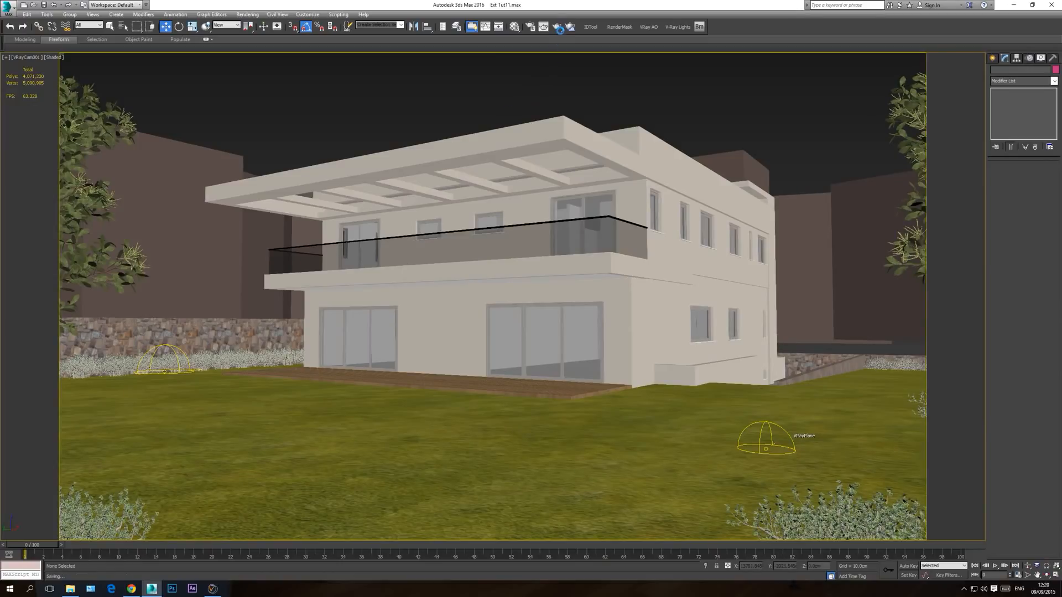
Step: Start a 1280 x 720 test render of the VRayCam001 view, stop it, and turn off region rendering
{"action": "left_click", "coordinate": [529, 26]}
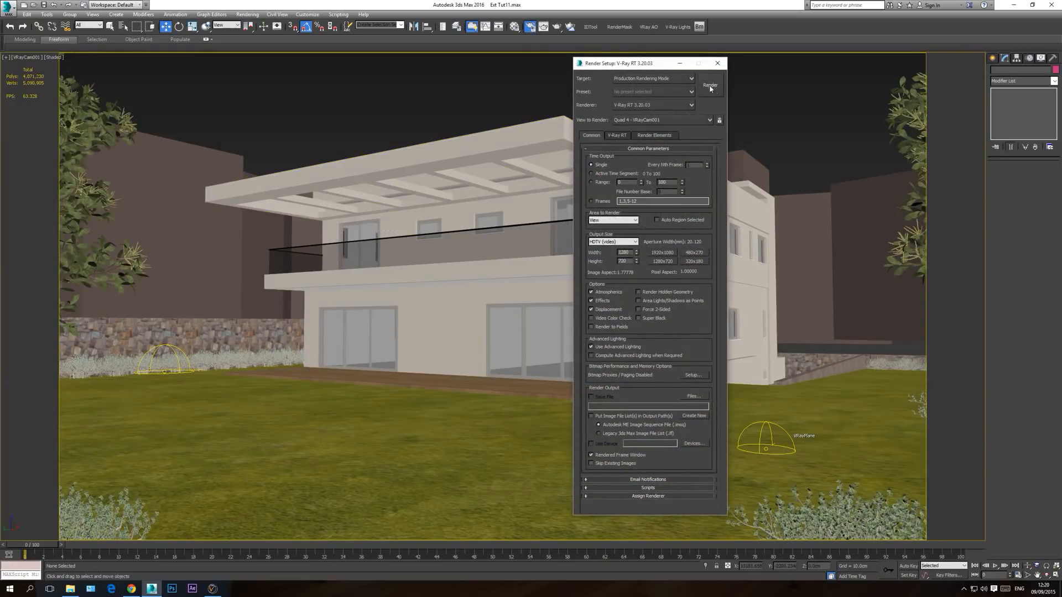
{"action": "left_click", "coordinate": [710, 86]}
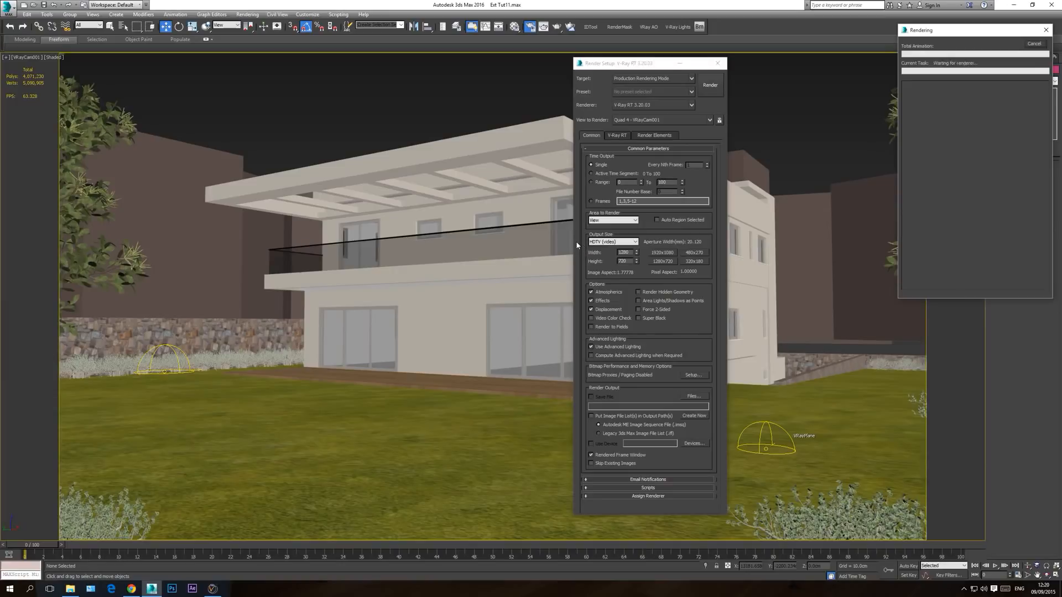
{"action": "scroll", "coordinate": [417, 342], "scroll_direction": "down", "scroll_amount": 1}
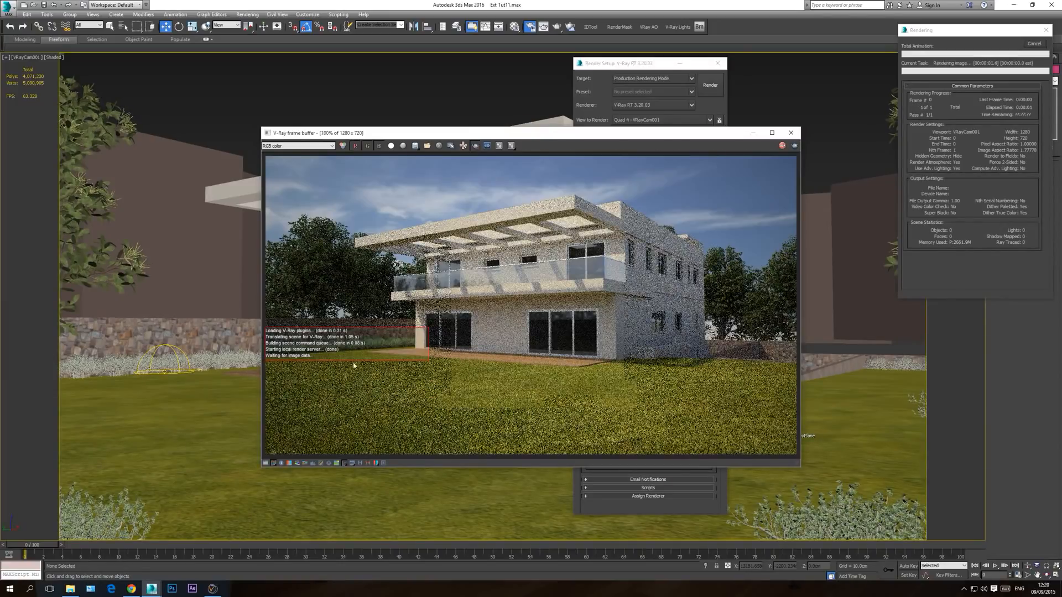
{"action": "left_click", "coordinate": [1032, 44]}
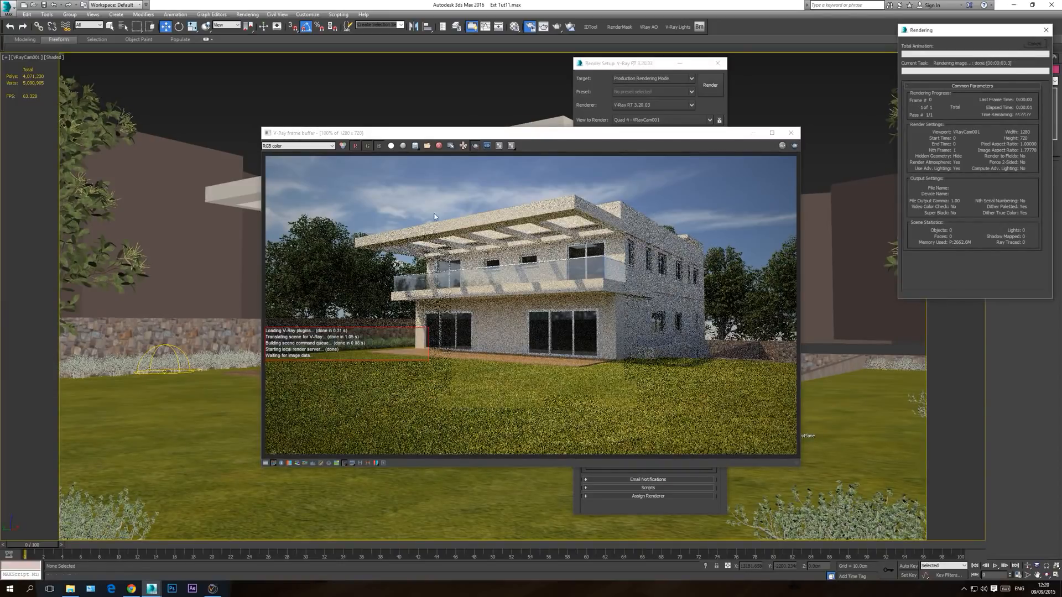
{"action": "left_click", "coordinate": [477, 147]}
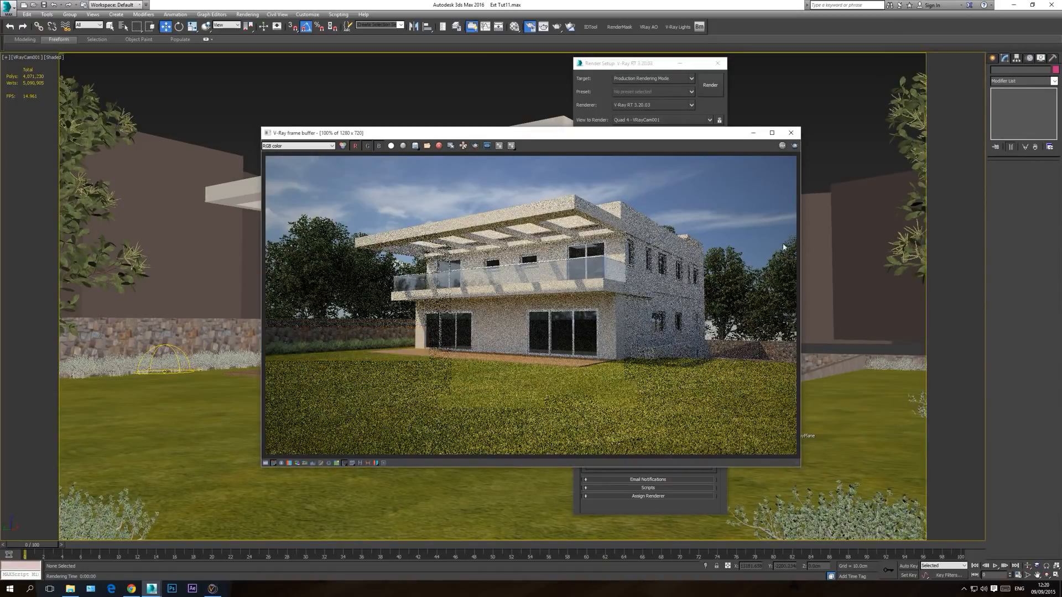
Step: Render the camera view again, examine the foreground bushes and lawn up close, stop the render and close the render windows
{"action": "left_click", "coordinate": [794, 146]}
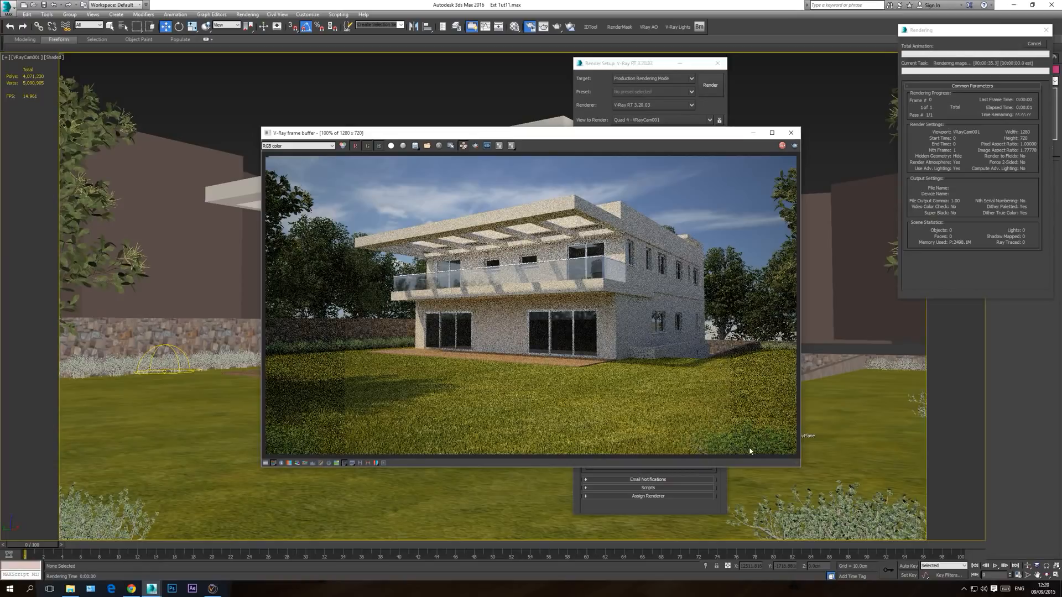
{"action": "scroll", "coordinate": [745, 446], "scroll_direction": "up", "scroll_amount": 1}
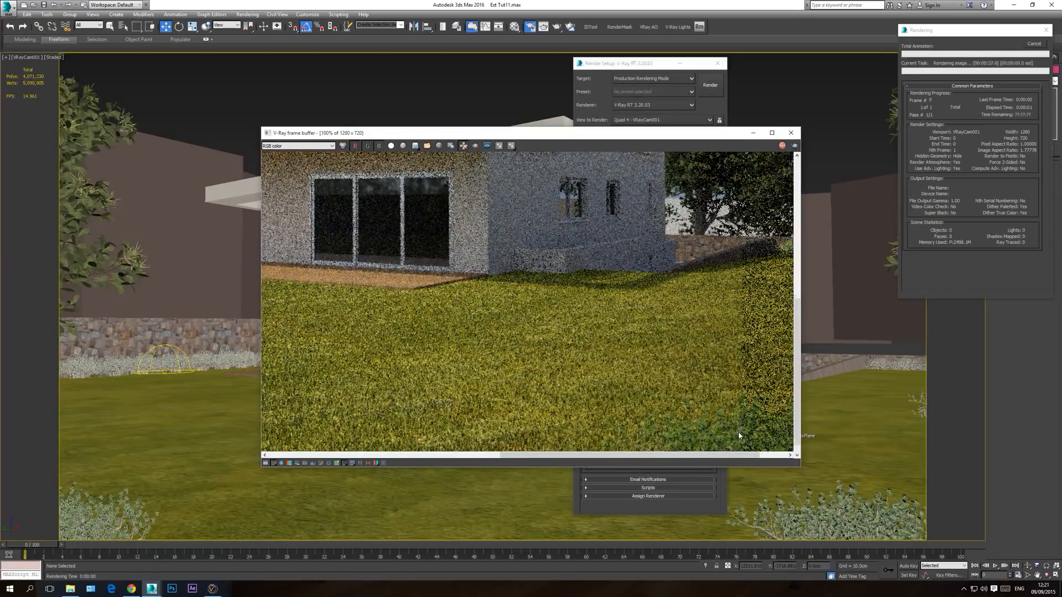
{"action": "scroll", "coordinate": [741, 435], "scroll_direction": "down", "scroll_amount": 1}
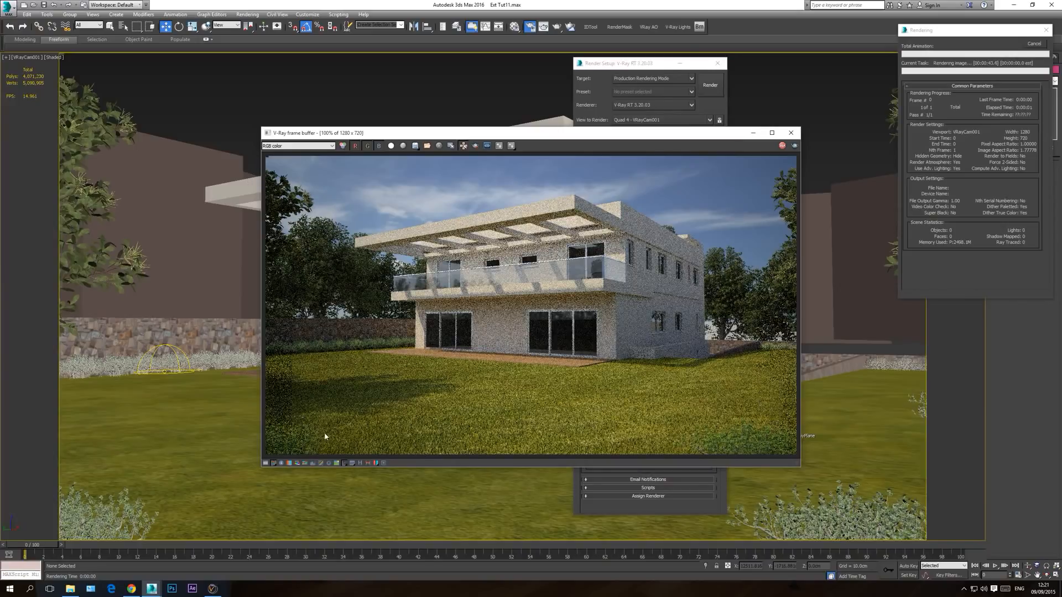
{"action": "left_click", "coordinate": [1031, 44]}
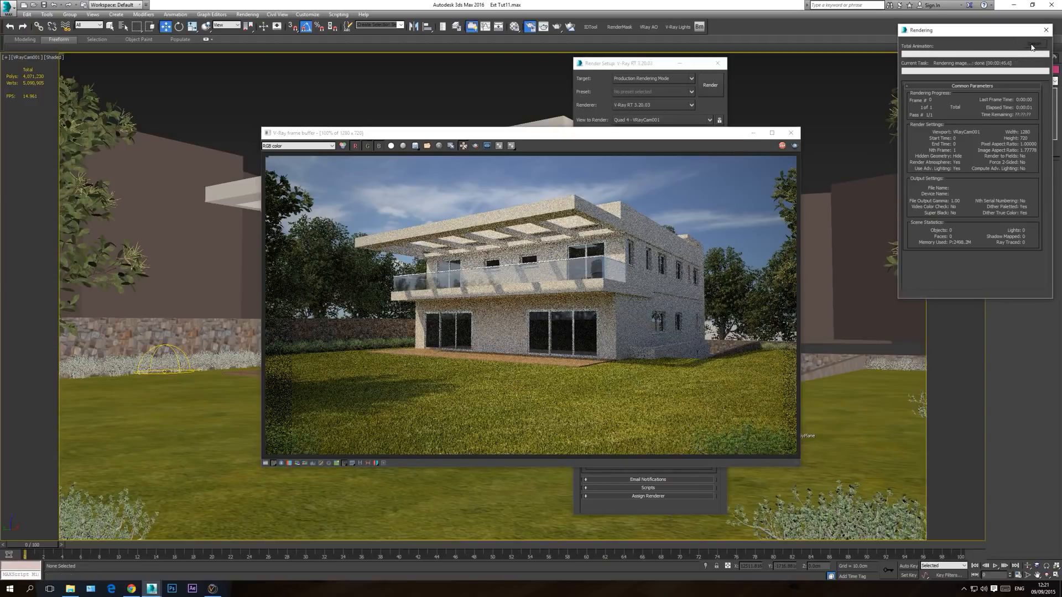
{"action": "left_click", "coordinate": [791, 133]}
{"action": "left_click", "coordinate": [718, 63]}
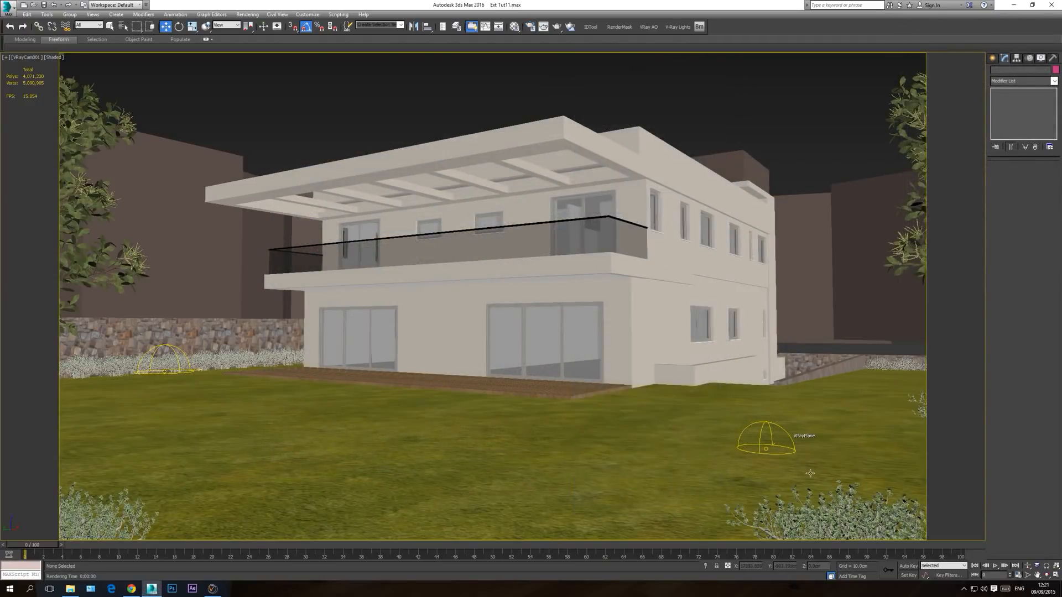
Step: Enlarge the foreground bush nearest the second tree uniformly in the top view and shift it onto the lawn inside the boundary wall
{"action": "left_click", "coordinate": [832, 520]}
{"action": "key", "text": "t"}
{"action": "middle_click_drag", "start_coordinate": [774, 437], "coordinate": [569, 227]}
{"action": "scroll", "coordinate": [569, 226], "scroll_direction": "down", "scroll_amount": 3}
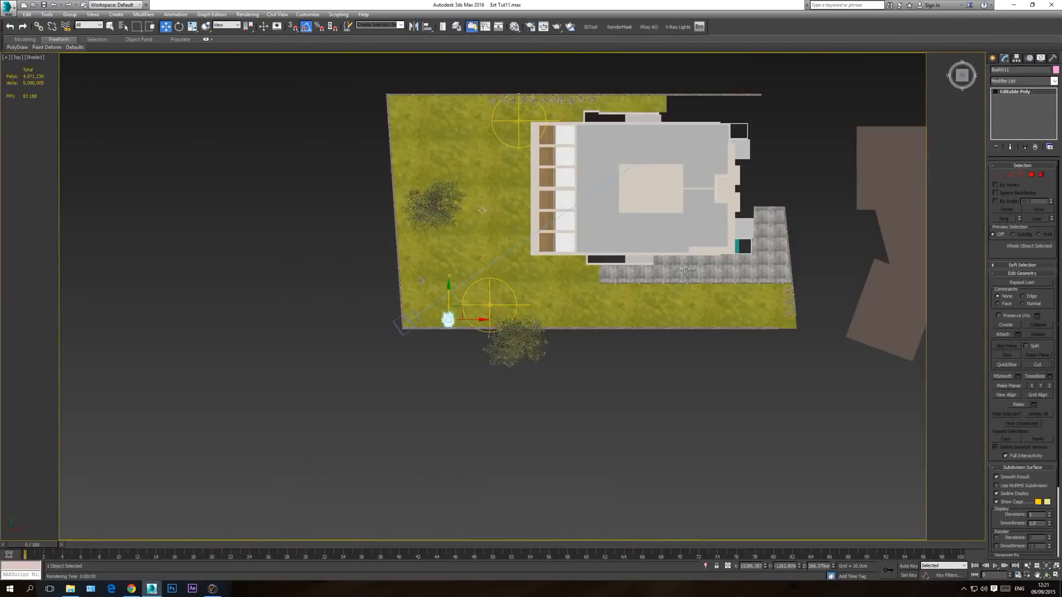
{"action": "scroll", "coordinate": [447, 294], "scroll_direction": "up", "scroll_amount": 3}
{"action": "left_click", "coordinate": [191, 27]}
{"action": "left_click_drag", "start_coordinate": [453, 336], "coordinate": [461, 298]}
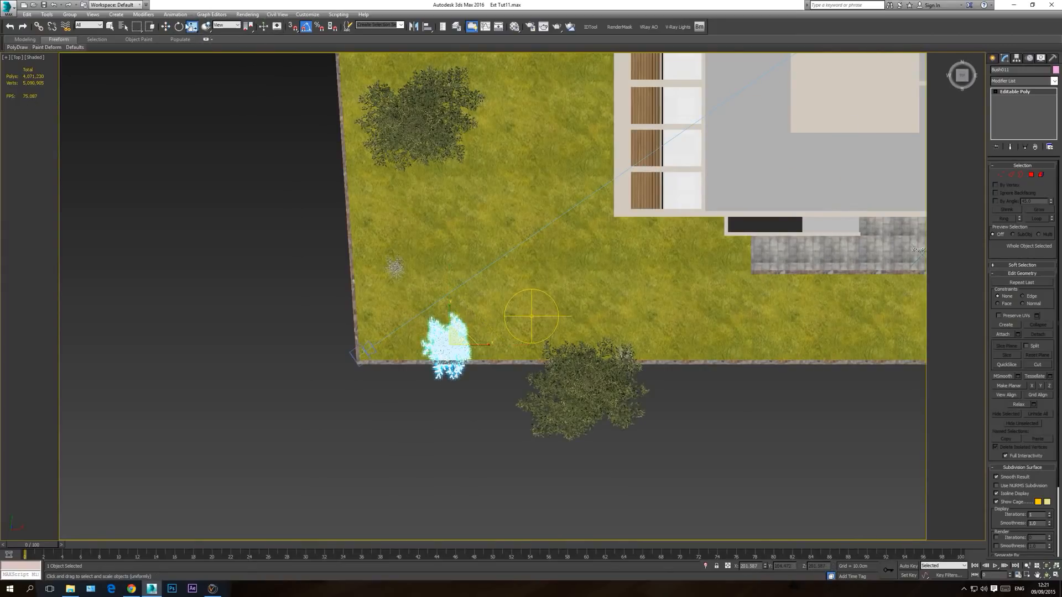
{"action": "key", "text": "w"}
{"action": "left_click_drag", "start_coordinate": [462, 336], "coordinate": [454, 312]}
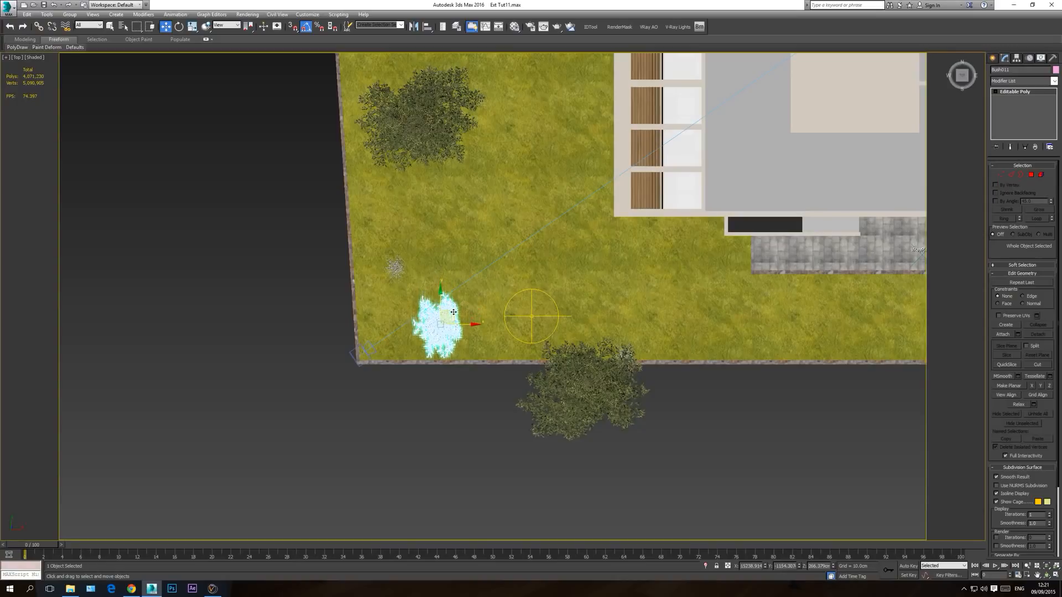
Step: Lower the enlarged bush towards ground level in the wireframe front view
{"action": "key", "text": "f"}
{"action": "scroll", "coordinate": [467, 326], "scroll_direction": "down", "scroll_amount": 2}
{"action": "middle_click_drag", "start_coordinate": [467, 327], "coordinate": [707, 379]}
{"action": "key", "text": "F3"}
{"action": "scroll", "coordinate": [707, 380], "scroll_direction": "down", "scroll_amount": 2}
{"action": "middle_click_drag", "start_coordinate": [251, 370], "coordinate": [648, 385]}
{"action": "scroll", "coordinate": [351, 366], "scroll_direction": "up", "scroll_amount": 3}
{"action": "left_click_drag", "start_coordinate": [426, 382], "coordinate": [426, 399]}
Step: Nudge the enlarged bush slightly in the camera view and lower it further in the front view to reduce its height in the frame
{"action": "key", "text": "c"}
{"action": "key", "text": "F3"}
{"action": "mouse_move", "coordinate": [650, 466]}
{"action": "left_mouse_down"}
{"action": "mouse_move", "coordinate": [684, 470]}
{"action": "mouse_move", "coordinate": [648, 467]}
{"action": "left_mouse_up"}
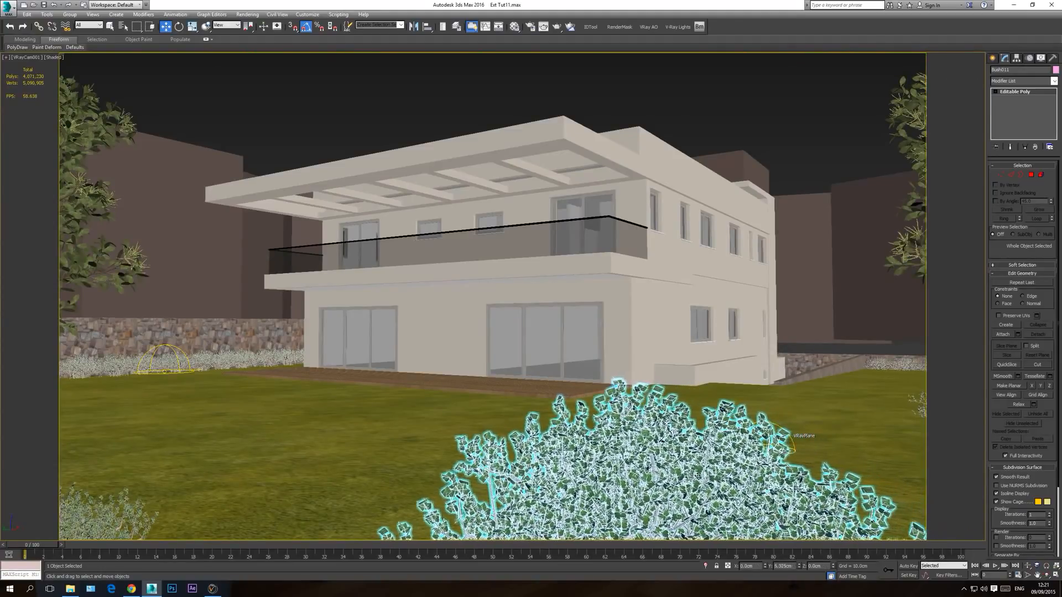
{"action": "key", "text": "f"}
{"action": "key", "text": "F3"}
{"action": "key", "text": "z"}
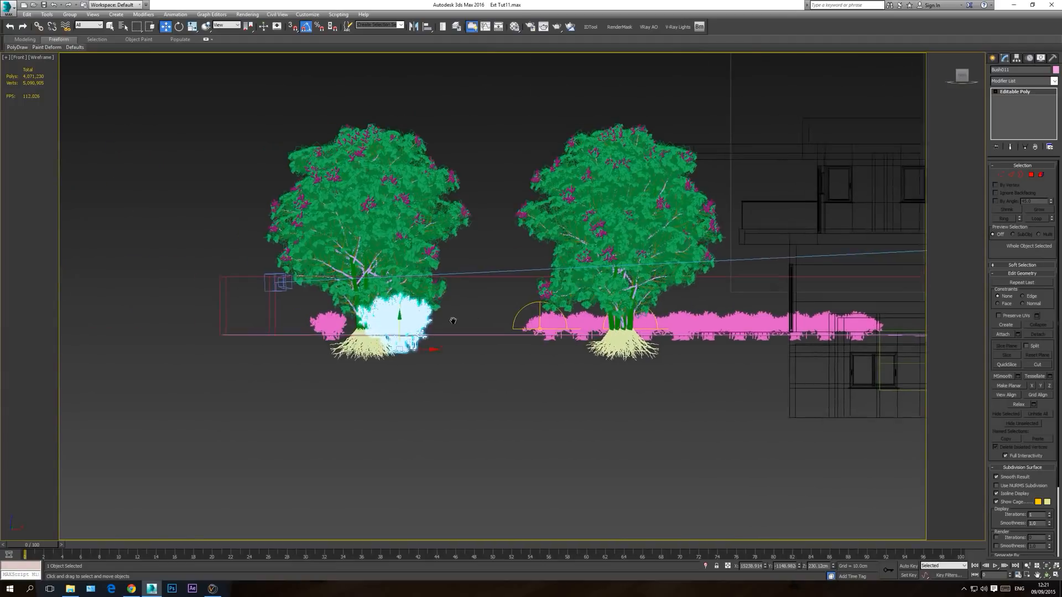
{"action": "key", "text": "c"}
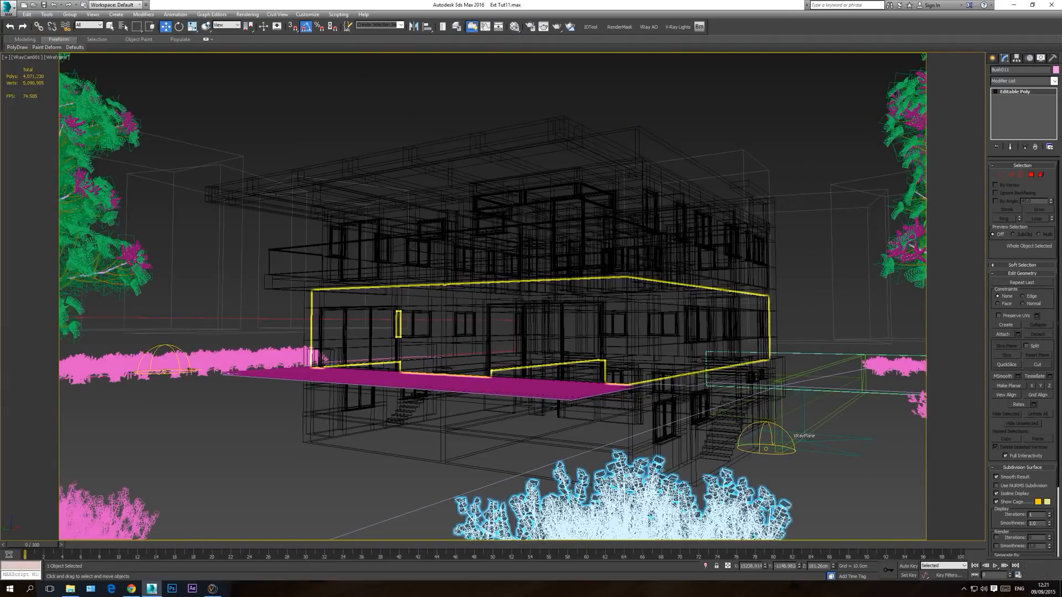
Step: Inspect the enlarged bush's base in the shaded perspective view and raise the bush slightly, fine-tuning its height in the camera view
{"action": "key", "text": "p"}
{"action": "scroll", "coordinate": [634, 447], "scroll_direction": "up", "scroll_amount": 5}
{"action": "key", "text": "F3"}
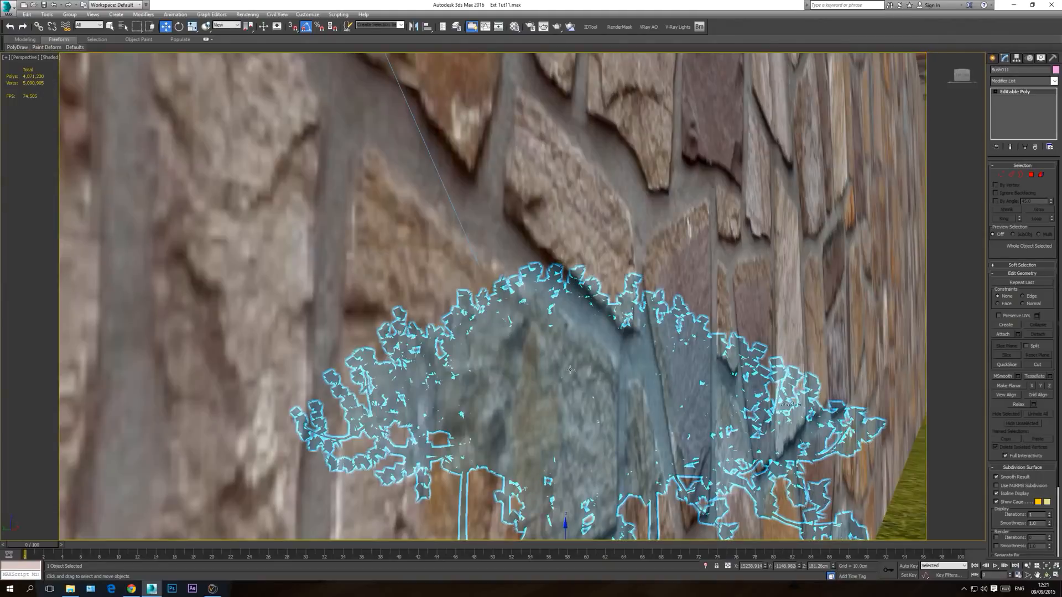
{"action": "scroll", "coordinate": [570, 368], "scroll_direction": "down", "scroll_amount": 3}
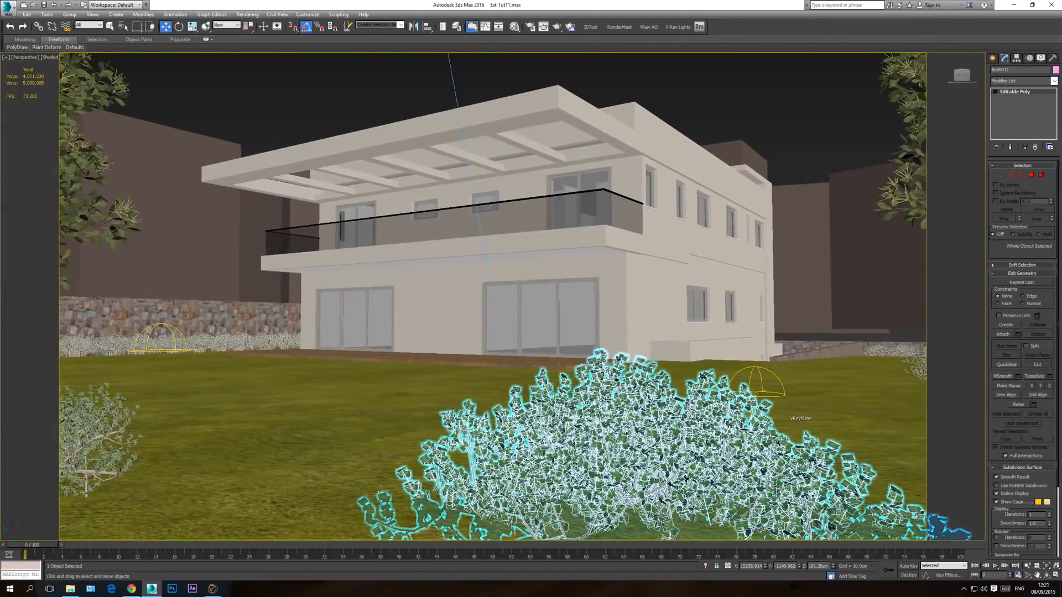
{"action": "middle_click_drag", "start_coordinate": [607, 409], "coordinate": [556, 351]}
{"action": "left_click_drag", "start_coordinate": [551, 353], "coordinate": [551, 378]}
{"action": "middle_click_drag", "start_coordinate": [563, 249], "coordinate": [576, 290]}
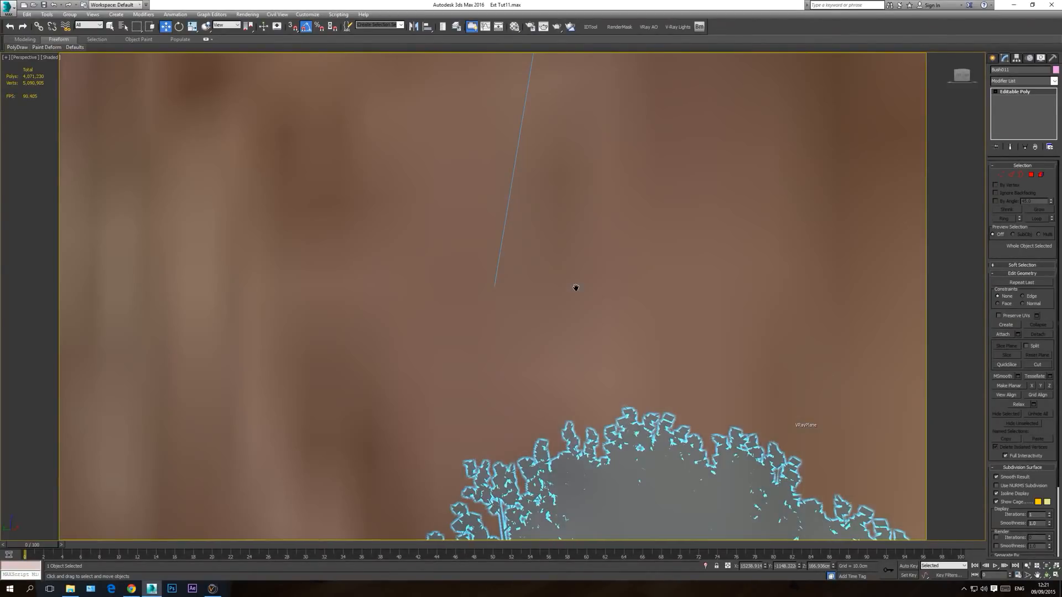
{"action": "key", "text": "c"}
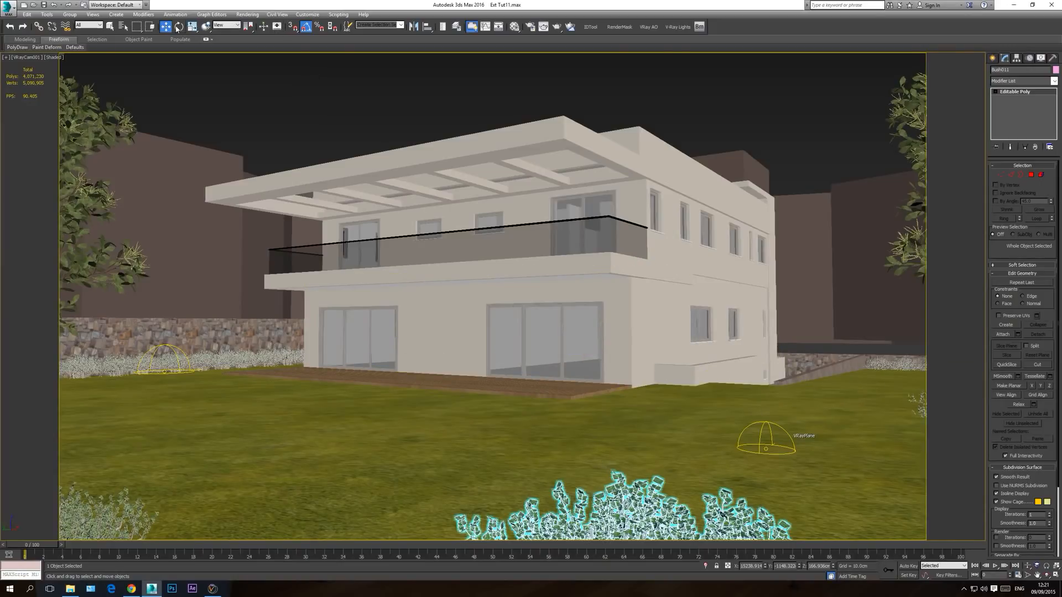
{"action": "left_click_drag", "start_coordinate": [636, 512], "coordinate": [630, 510]}
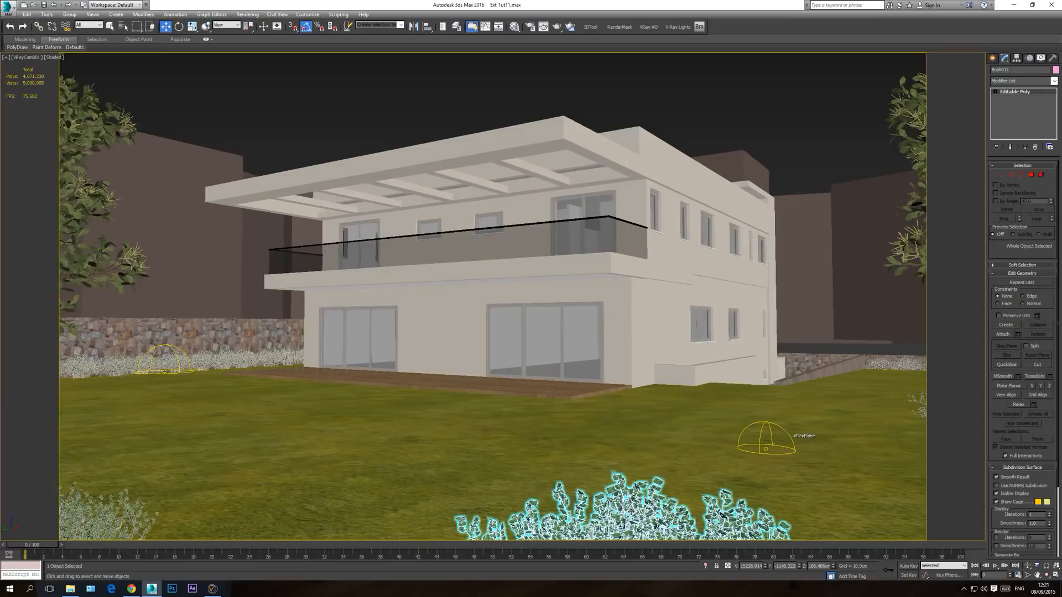
Step: Shift the enlarged bush in the top view closer to the boundary wall and slightly towards the second tree, checking the camera framing
{"action": "key", "text": "t"}
{"action": "left_click_drag", "start_coordinate": [442, 302], "coordinate": [442, 315]}
{"action": "key", "text": "c"}
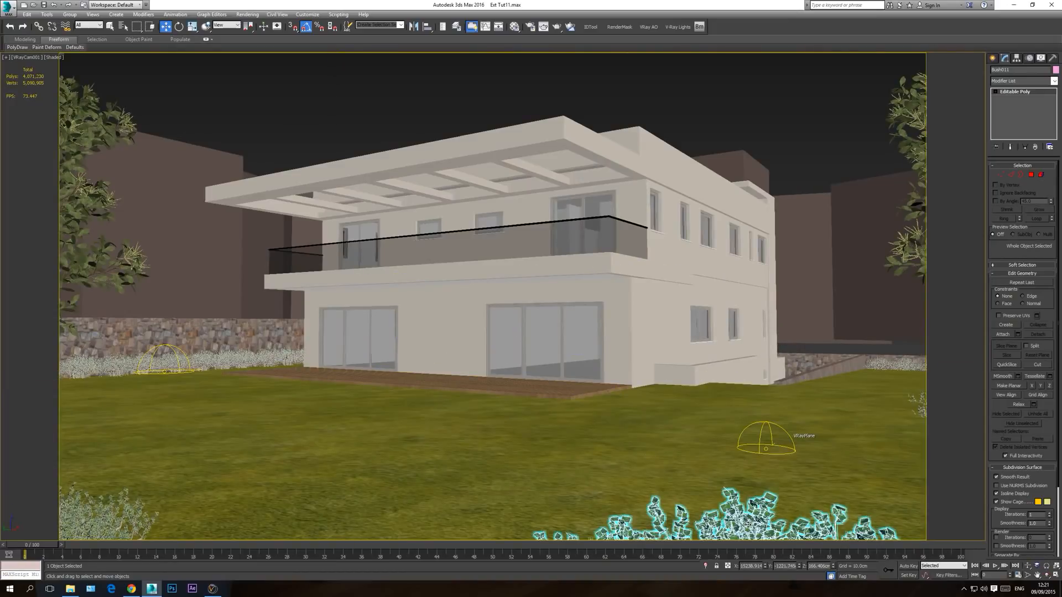
{"action": "key", "text": "t"}
{"action": "left_click_drag", "start_coordinate": [466, 336], "coordinate": [471, 336]}
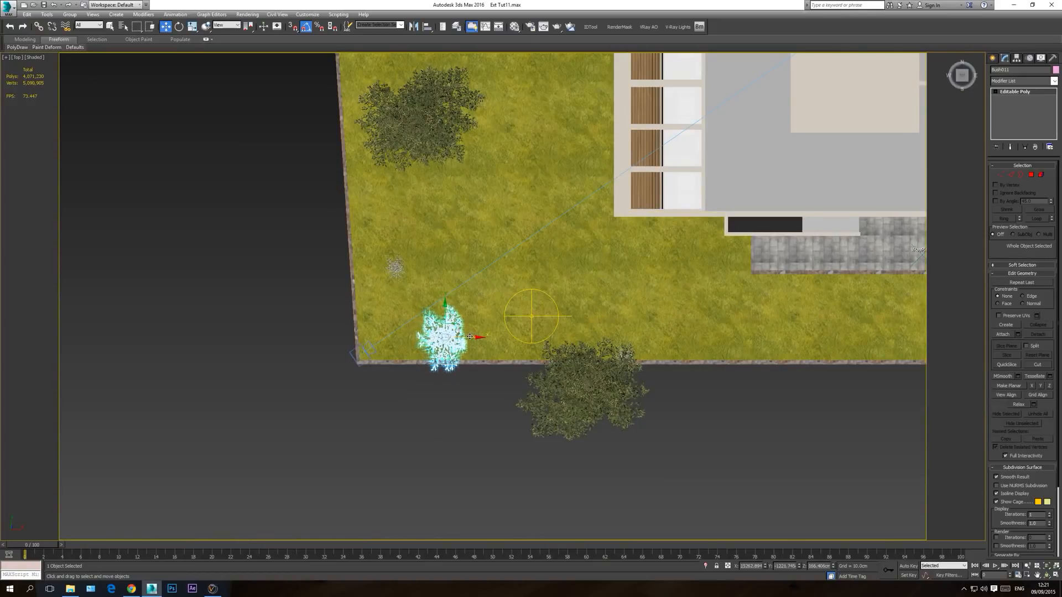
Step: Delete the old bush at the near left corner of the lawn in the camera view
{"action": "key", "text": "c"}
{"action": "left_click", "coordinate": [818, 147]}
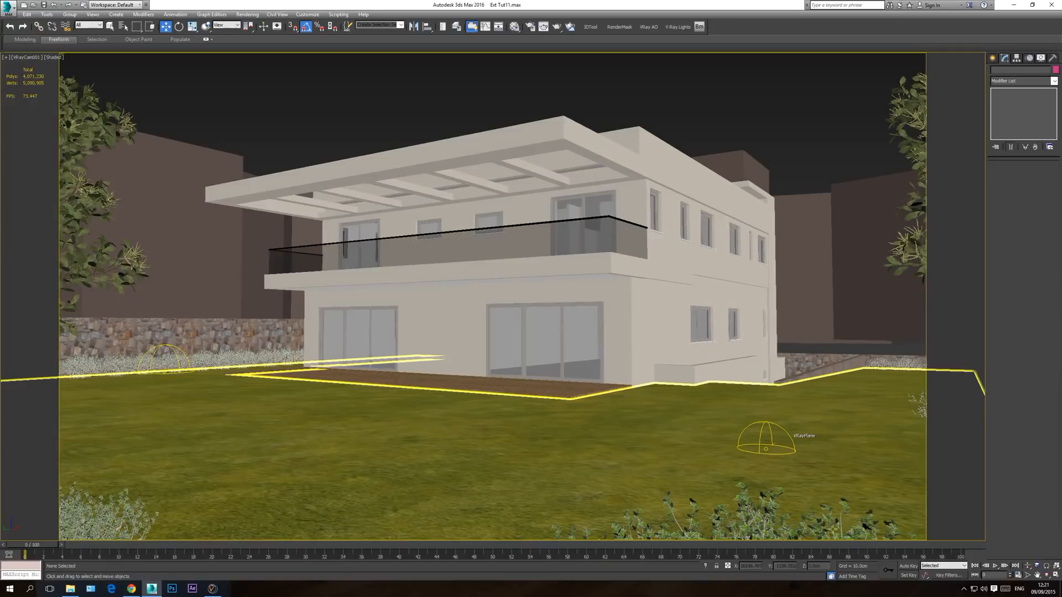
{"action": "left_click", "coordinate": [105, 518]}
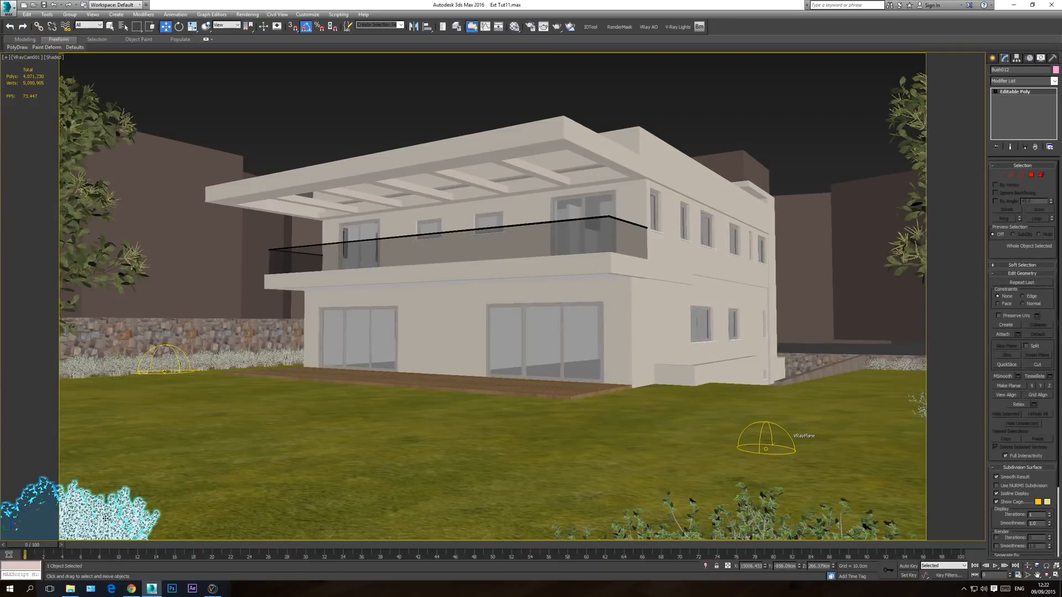
{"action": "key", "text": "Delete"}
Step: Clone the enlarged foreground bush as a single instance in the top view, placing it along the lawn's left side towards the first tree
{"action": "left_click", "coordinate": [739, 520]}
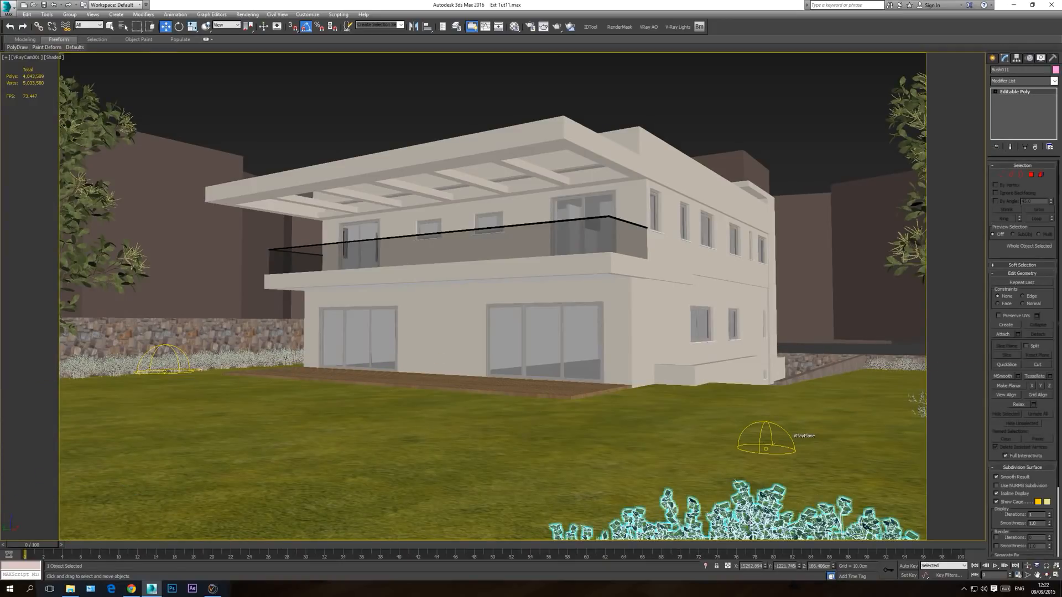
{"action": "key", "text": "t"}
{"action": "middle_click_drag", "start_coordinate": [484, 411], "coordinate": [493, 440]}
{"action": "left_click_drag", "start_coordinate": [554, 370], "coordinate": [502, 369], "text": "shift"}
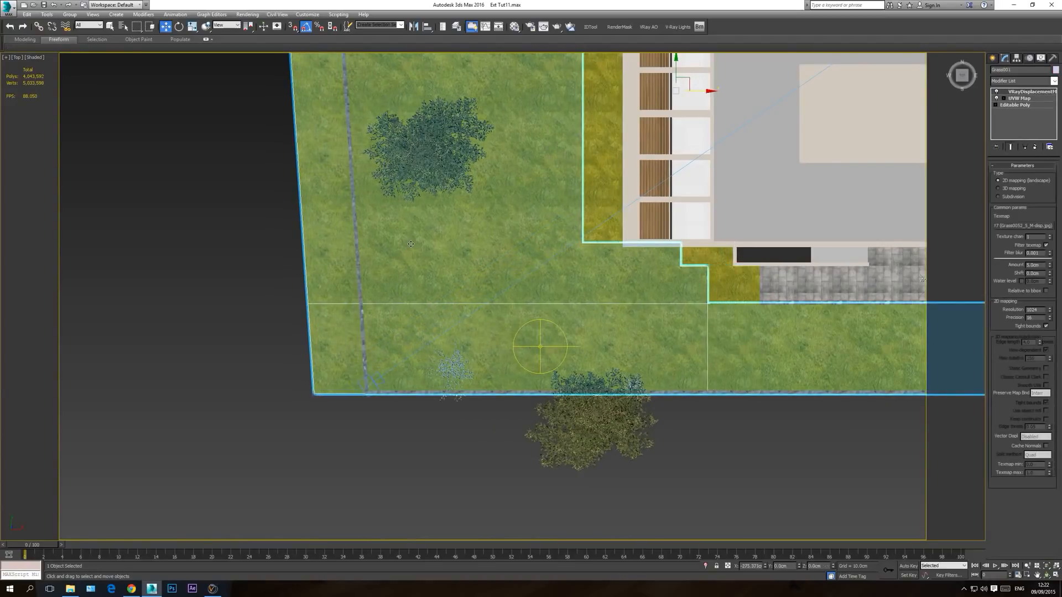
{"action": "left_click", "coordinate": [563, 330]}
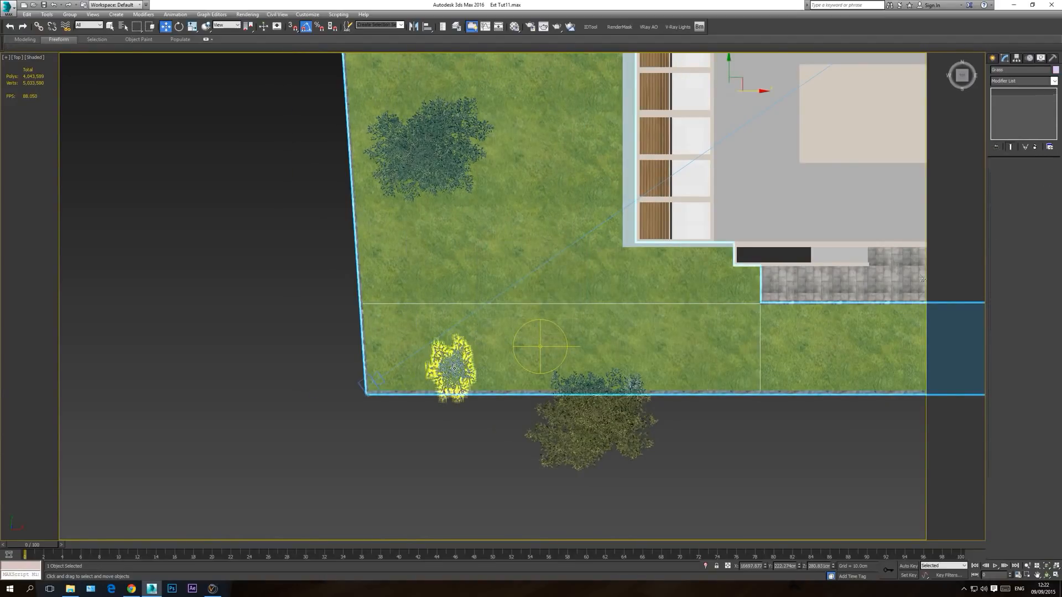
{"action": "mouse_move", "coordinate": [456, 348]}
{"action": "left_mouse_down"}
{"action": "mouse_move", "coordinate": [431, 222]}
{"action": "mouse_move", "coordinate": [436, 239]}
{"action": "left_mouse_up"}
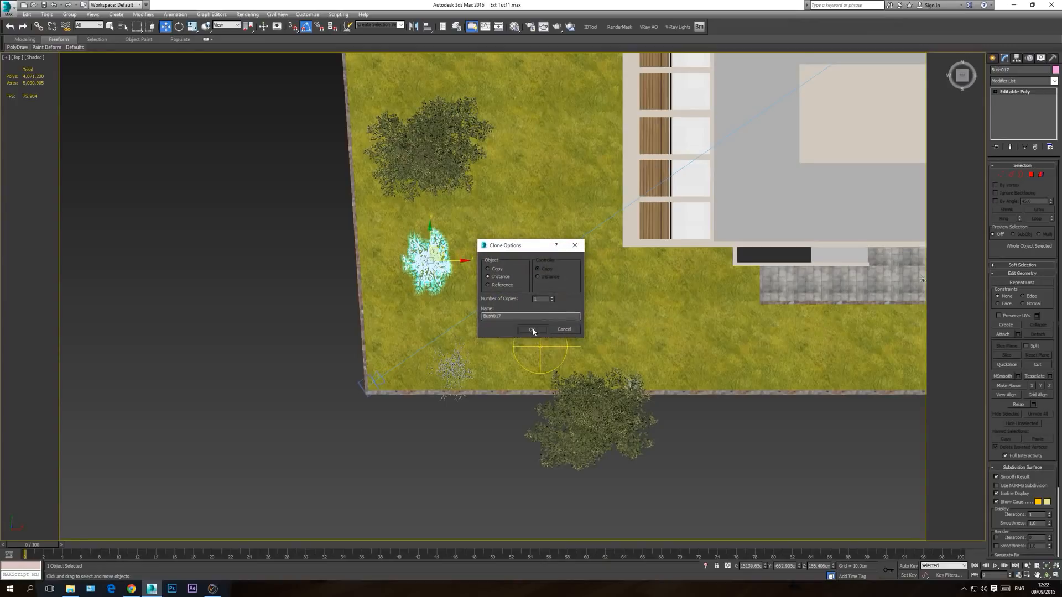
{"action": "left_click", "coordinate": [531, 329]}
Step: Fine-tune the copied bush's position so it fills the near left corner of the camera frame
{"action": "key", "text": "c"}
{"action": "left_click_drag", "start_coordinate": [86, 490], "coordinate": [47, 570]}
{"action": "left_click_drag", "start_coordinate": [117, 500], "coordinate": [94, 504]}
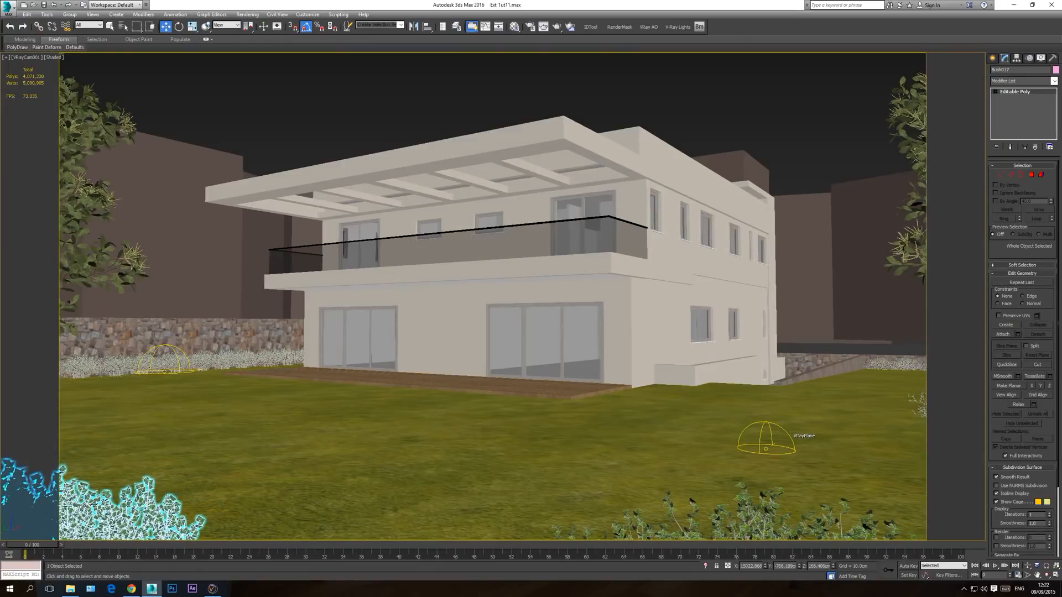
Step: Clear the selection, test-render the camera view with V-Ray to check the foreground bushes, and close the frame buffer
{"action": "left_click", "coordinate": [260, 113]}
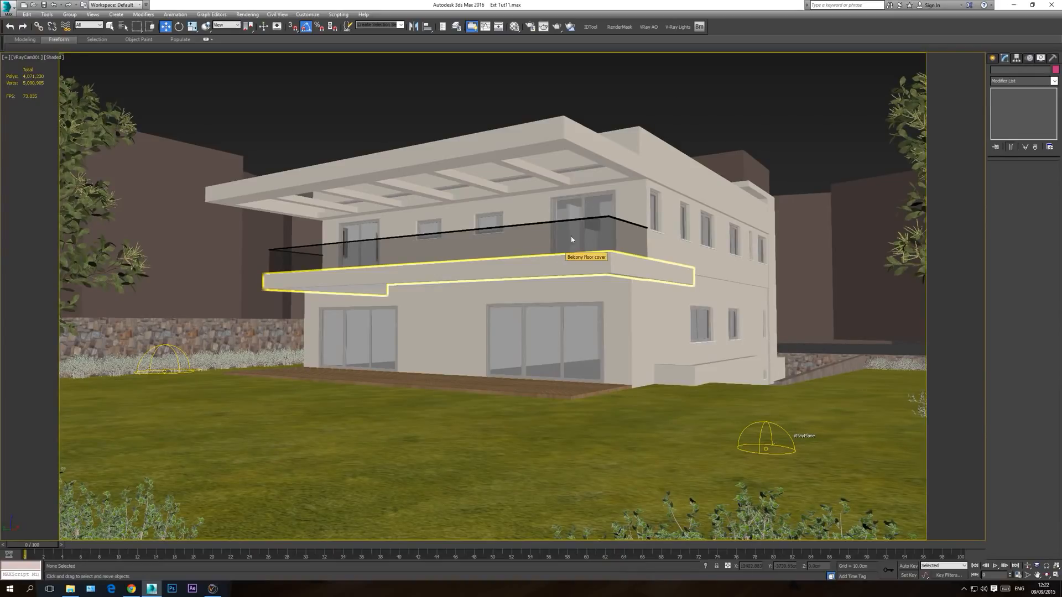
{"action": "left_click", "coordinate": [557, 26]}
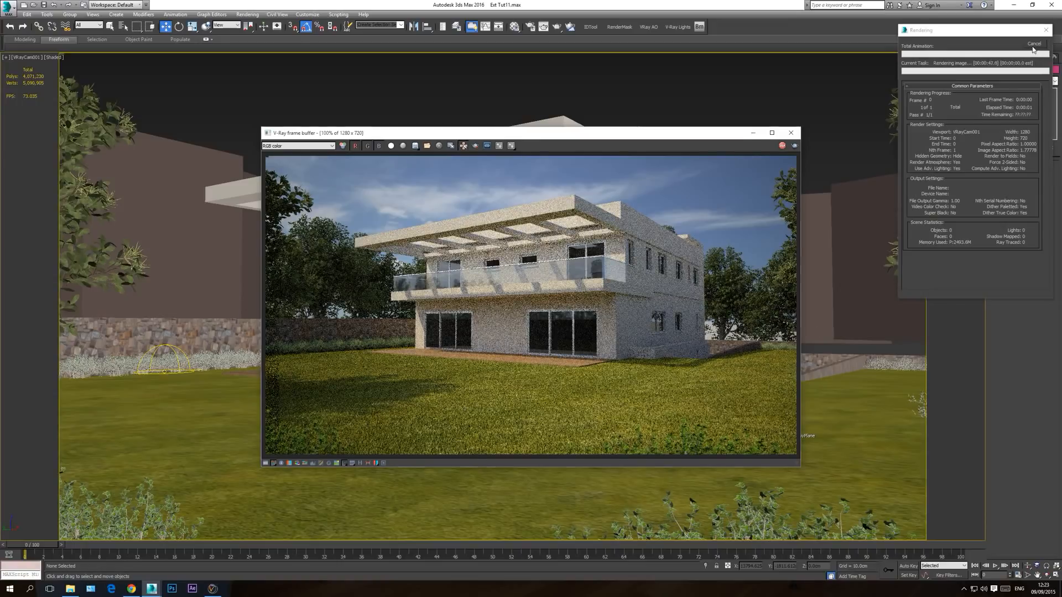
{"action": "left_click", "coordinate": [791, 133]}
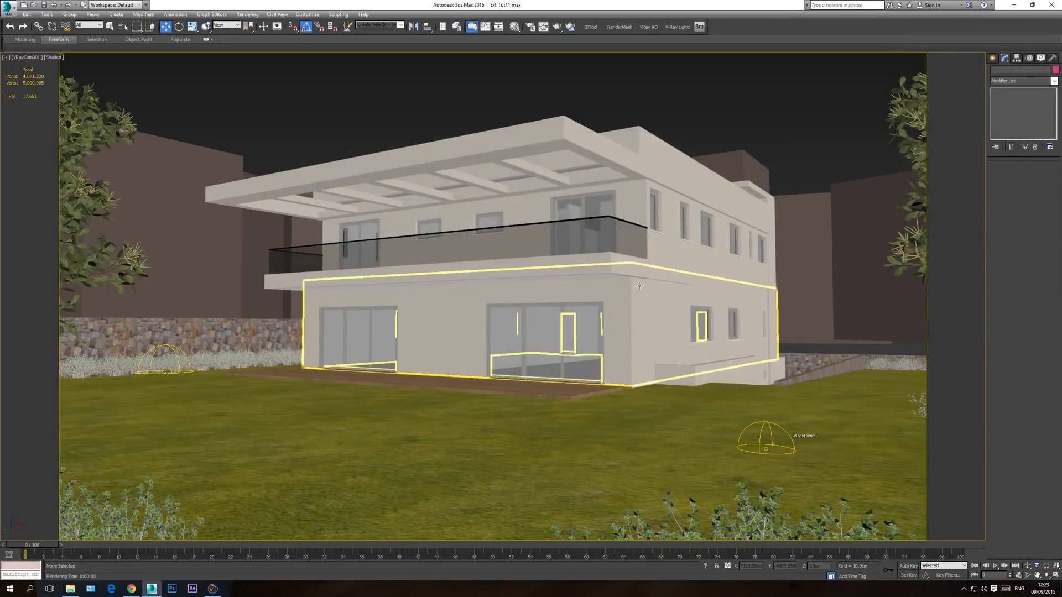
Step: Clone the three tree proxies behind the house as instances in the top view, placing the copies farther from the house
{"action": "key", "text": "t"}
{"action": "scroll", "coordinate": [514, 313], "scroll_direction": "down", "scroll_amount": 8}
{"action": "scroll", "coordinate": [647, 297], "scroll_direction": "up", "scroll_amount": 4}
{"action": "left_click", "coordinate": [612, 328]}
{"action": "left_click", "coordinate": [630, 273], "text": "ctrl"}
{"action": "left_click", "coordinate": [613, 225], "text": "ctrl"}
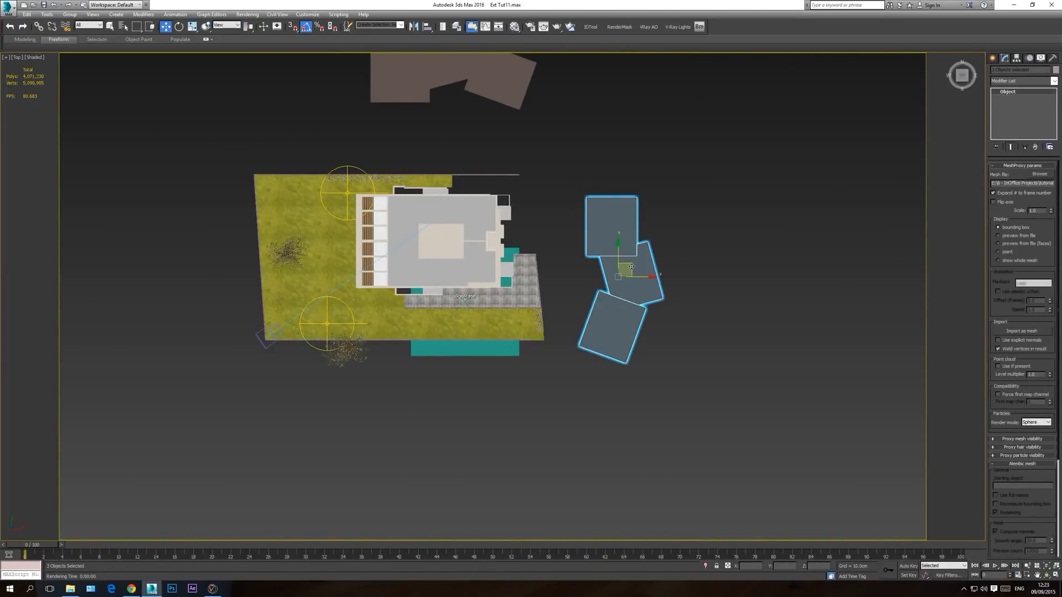
{"action": "mouse_move", "coordinate": [631, 266]}
{"action": "left_mouse_down", "text": "shift"}
{"action": "mouse_move", "coordinate": [717, 269]}
{"action": "mouse_move", "coordinate": [706, 275]}
{"action": "left_mouse_up", "text": "shift"}
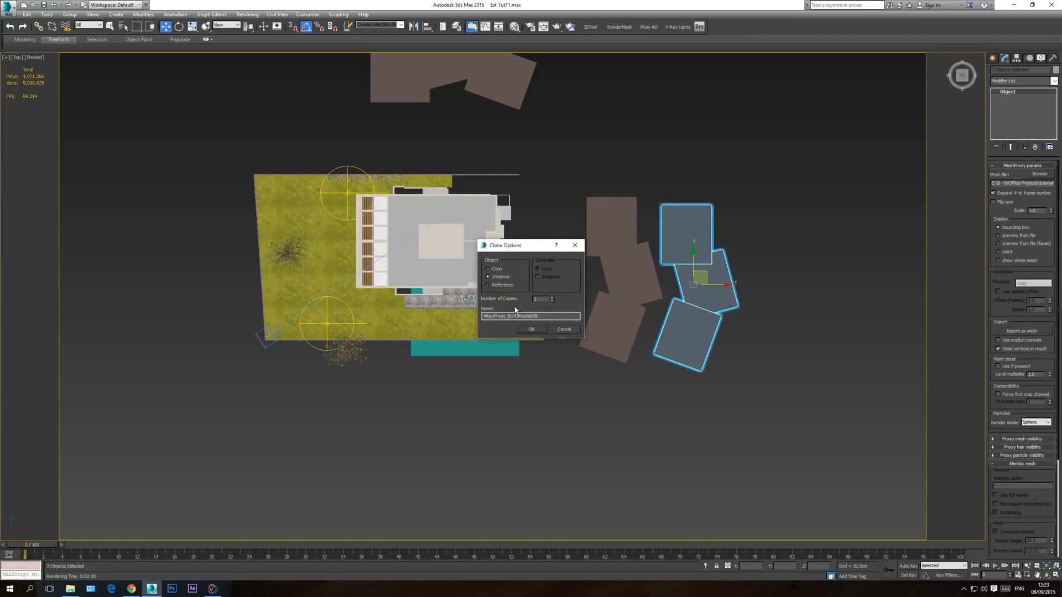
{"action": "left_click", "coordinate": [531, 330]}
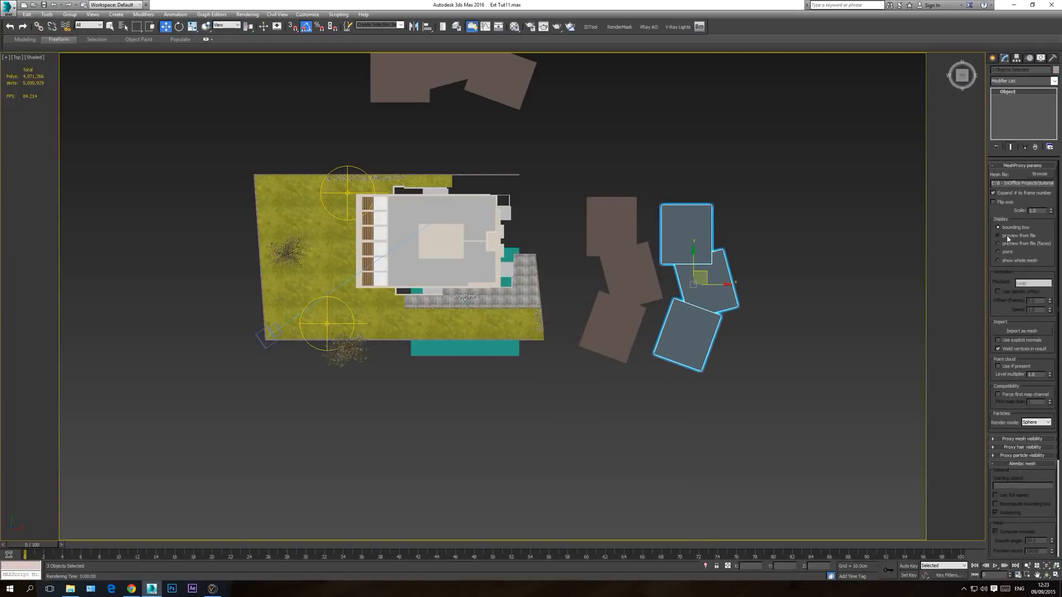
Step: Nudge the cloned tree group slightly in the top view and display the tree proxies as whole meshes in the camera view
{"action": "left_click", "coordinate": [1008, 237]}
{"action": "left_click", "coordinate": [1012, 228]}
{"action": "left_click", "coordinate": [1019, 241]}
{"action": "left_click", "coordinate": [1018, 229]}
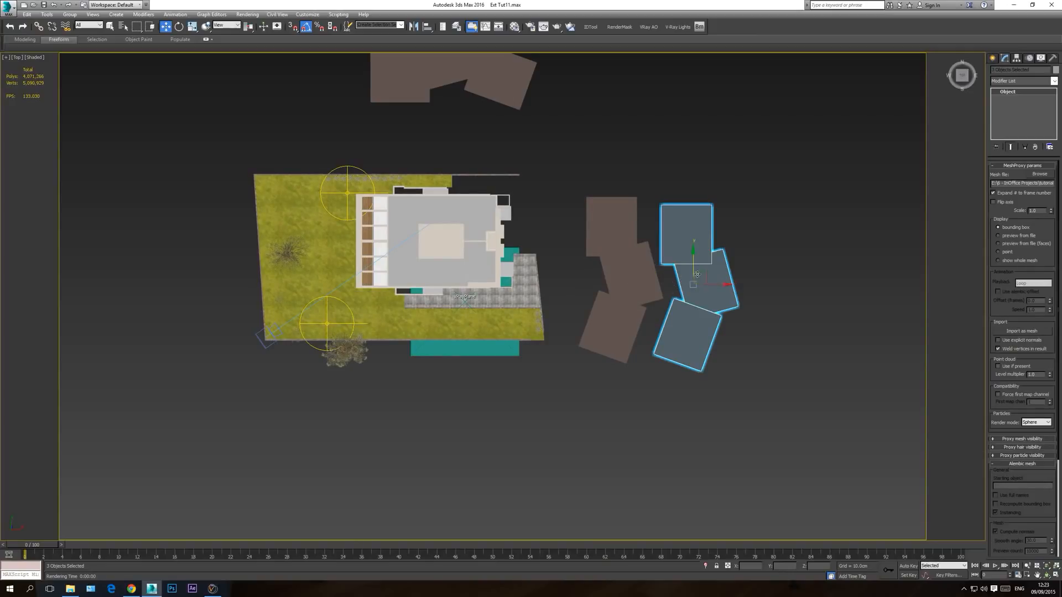
{"action": "left_click_drag", "start_coordinate": [705, 272], "coordinate": [705, 269]}
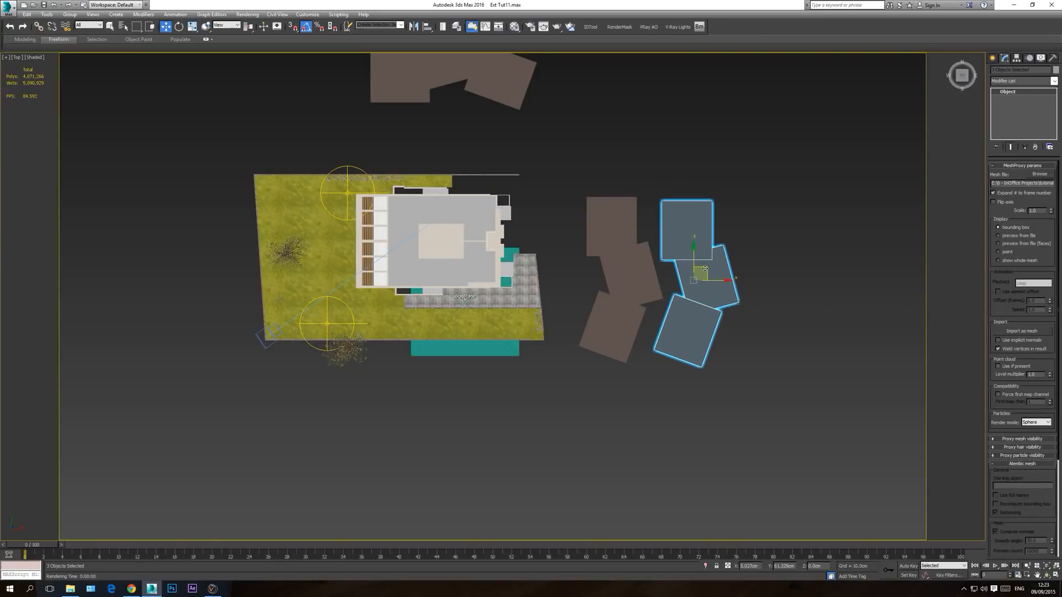
{"action": "key", "text": "c"}
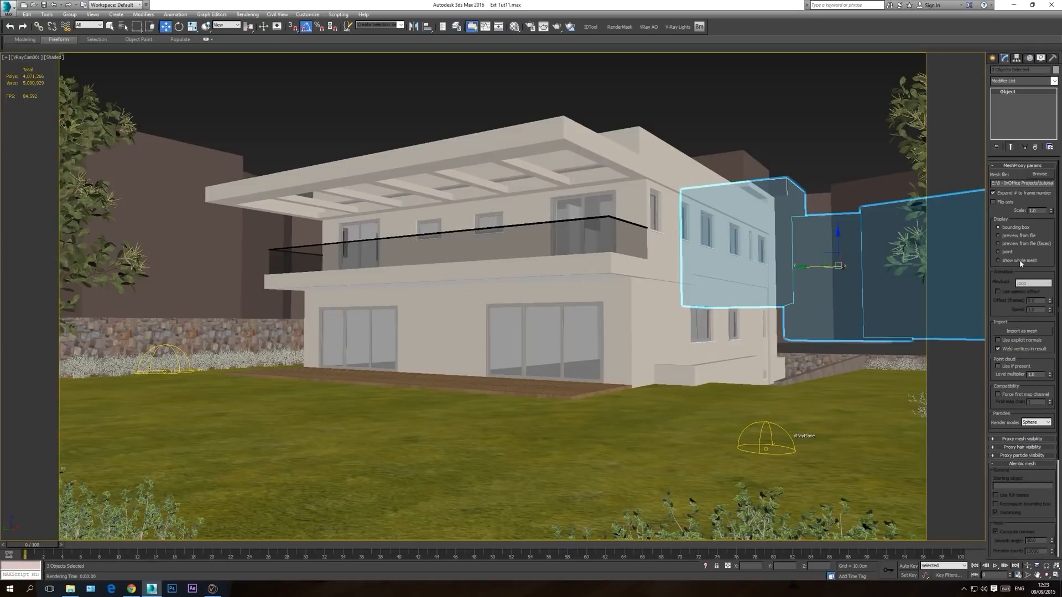
{"action": "left_click", "coordinate": [998, 260]}
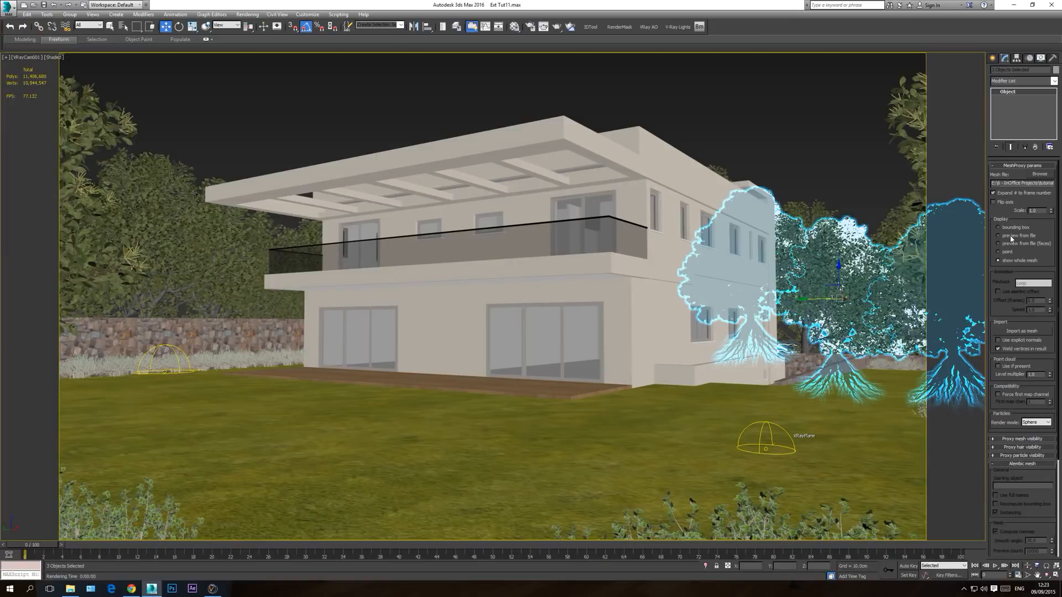
{"action": "left_click", "coordinate": [1012, 238]}
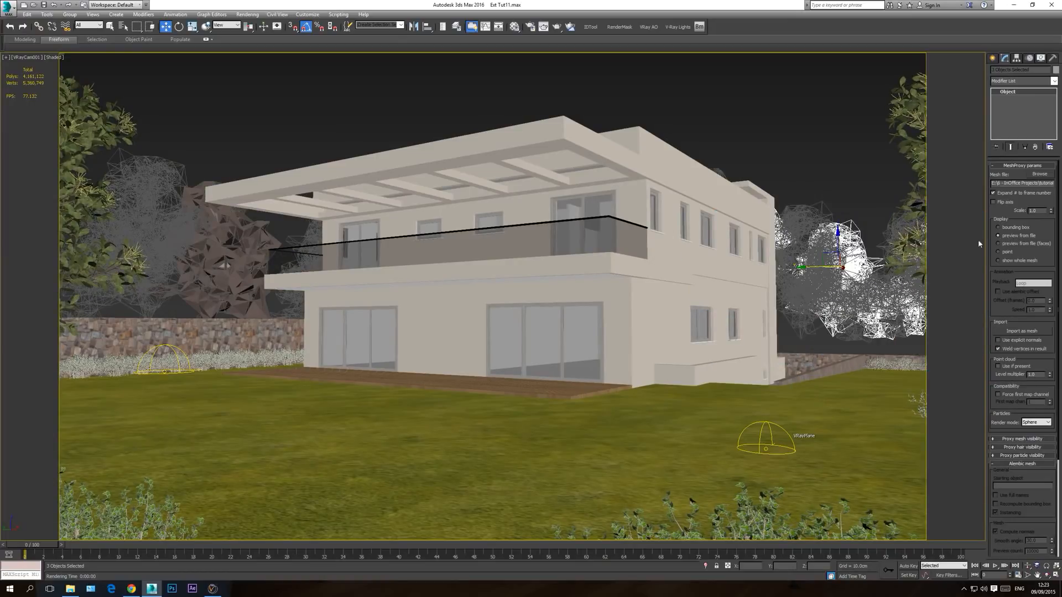
{"action": "left_click", "coordinate": [1009, 261]}
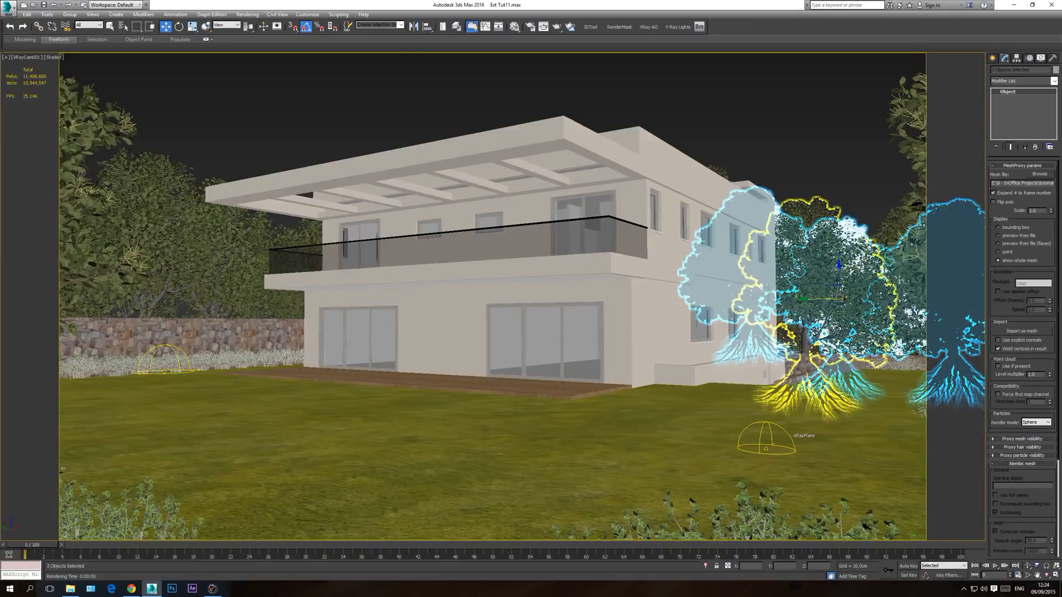
Step: Lower the three cloned trees in the camera view and fine-tune their placement behind the first row
{"action": "left_click_drag", "start_coordinate": [839, 272], "coordinate": [838, 331]}
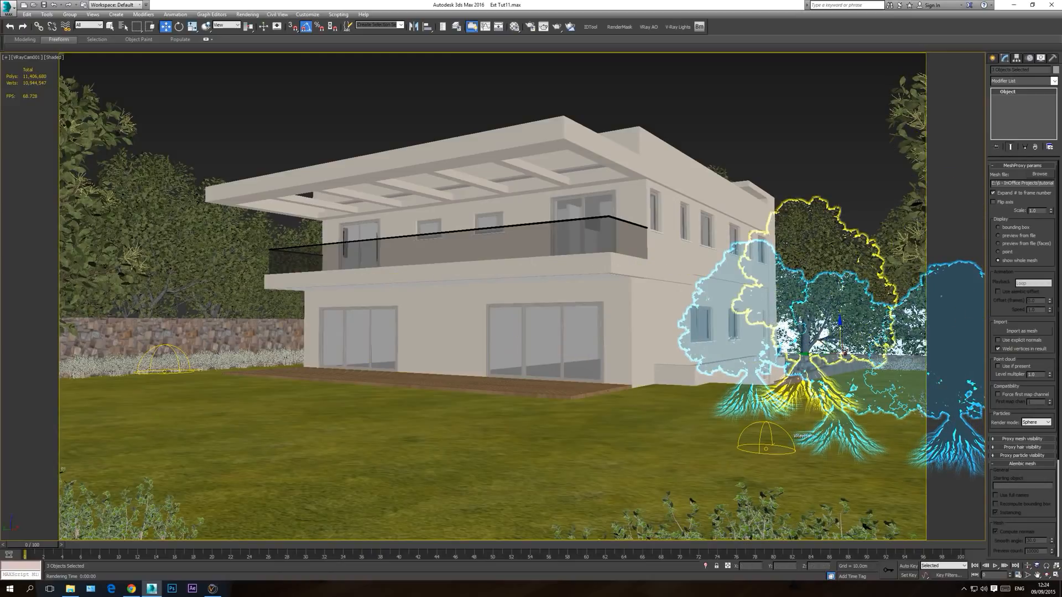
{"action": "left_click", "coordinate": [842, 181]}
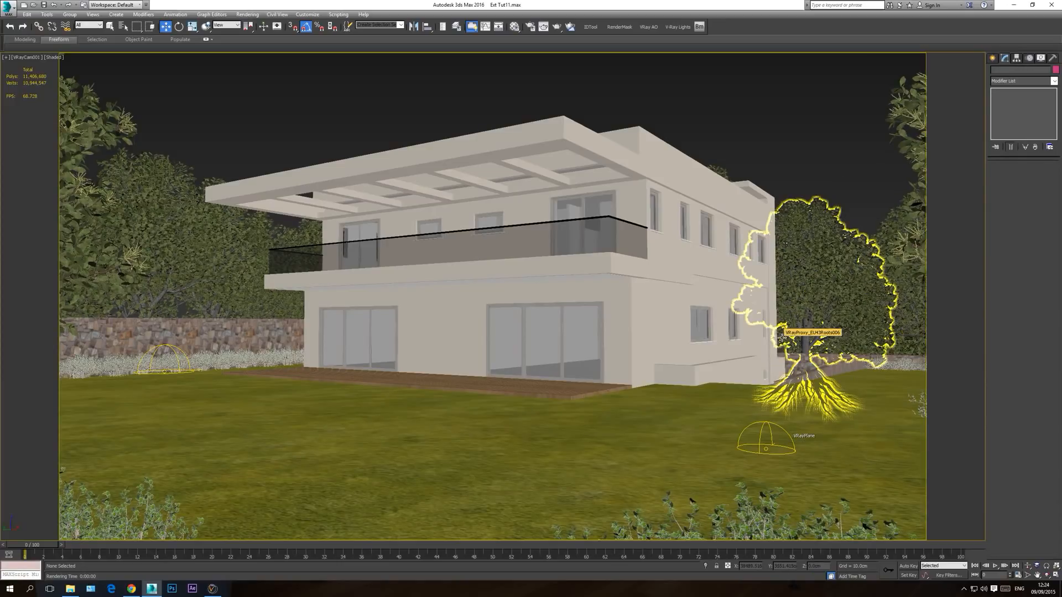
{"action": "key", "text": "ctrl+z"}
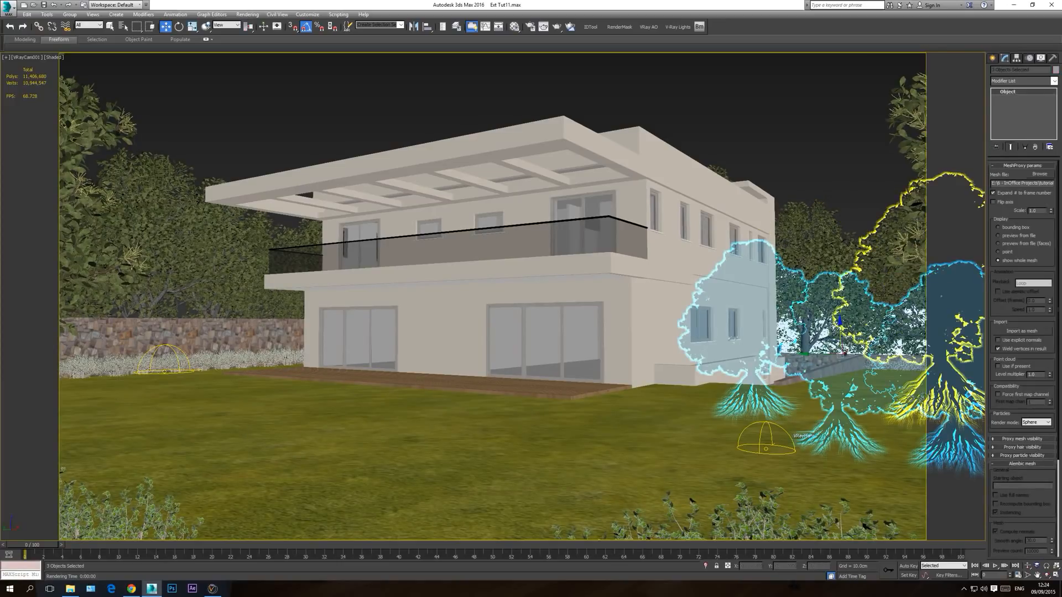
{"action": "left_click_drag", "start_coordinate": [815, 354], "coordinate": [817, 320]}
Step: Move the cloned trees farther from the house in the top view and adjust them against the camera framing
{"action": "key", "text": "t"}
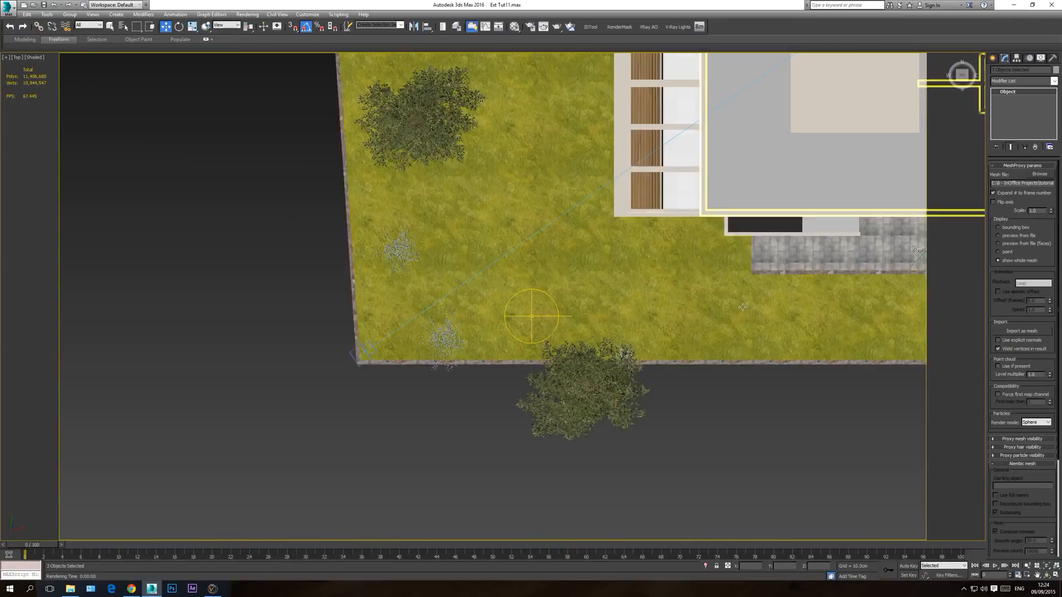
{"action": "scroll", "coordinate": [743, 307], "scroll_direction": "down", "scroll_amount": 5}
{"action": "middle_click_drag", "start_coordinate": [703, 304], "coordinate": [489, 331]}
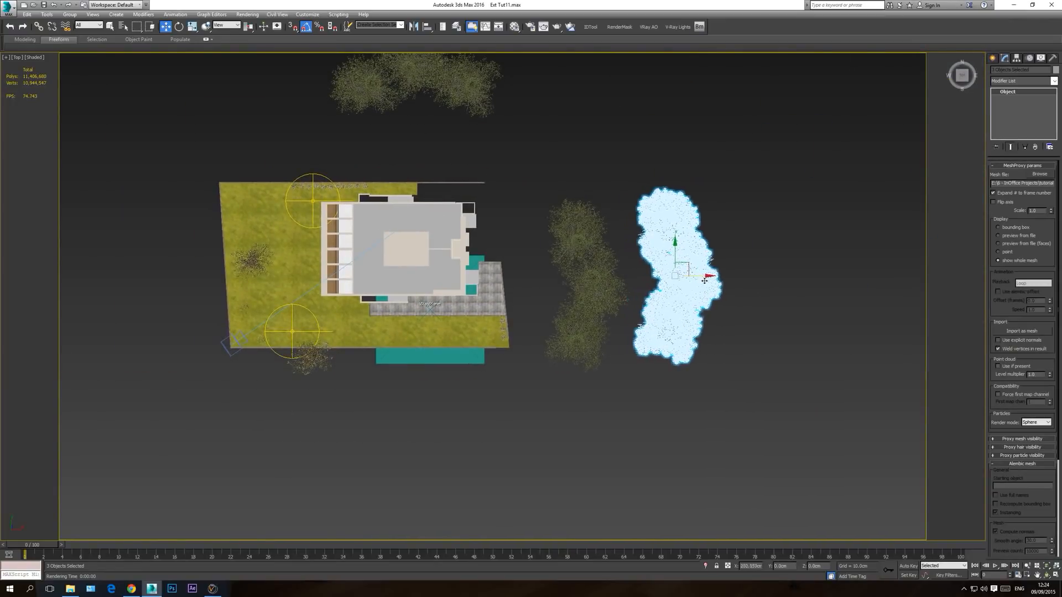
{"action": "key", "text": "c"}
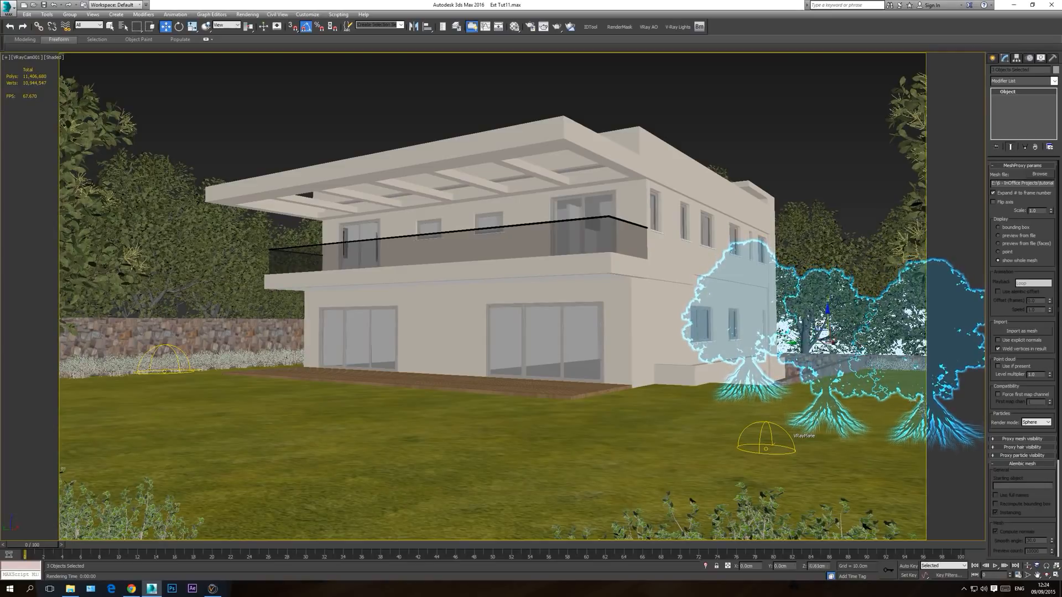
{"action": "left_click", "coordinate": [811, 116]}
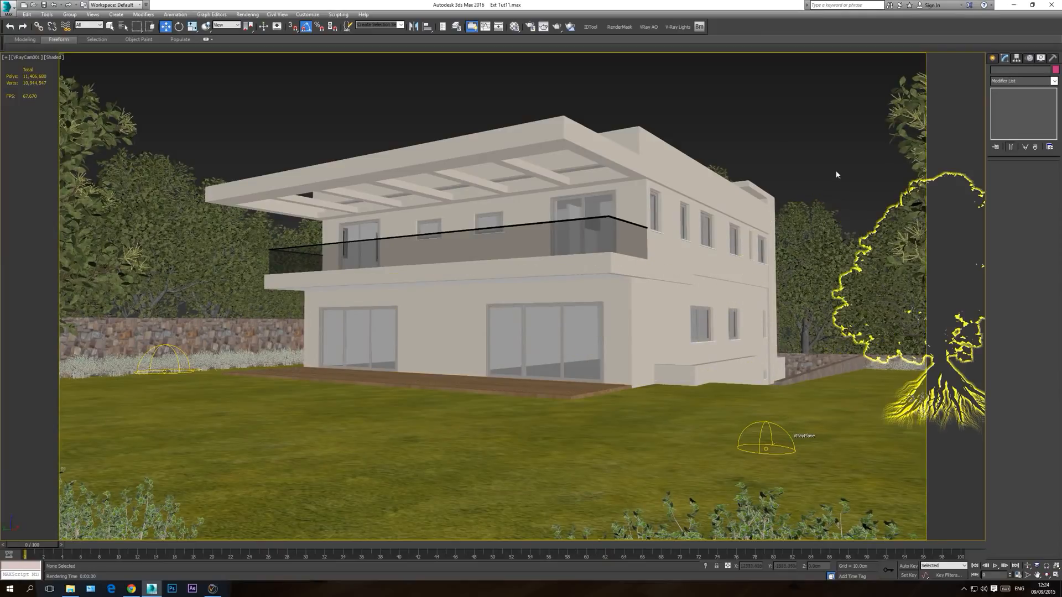
Step: Select the tree proxy beside the house and switch its display from whole mesh to bounding box
{"action": "left_click", "coordinate": [822, 221]}
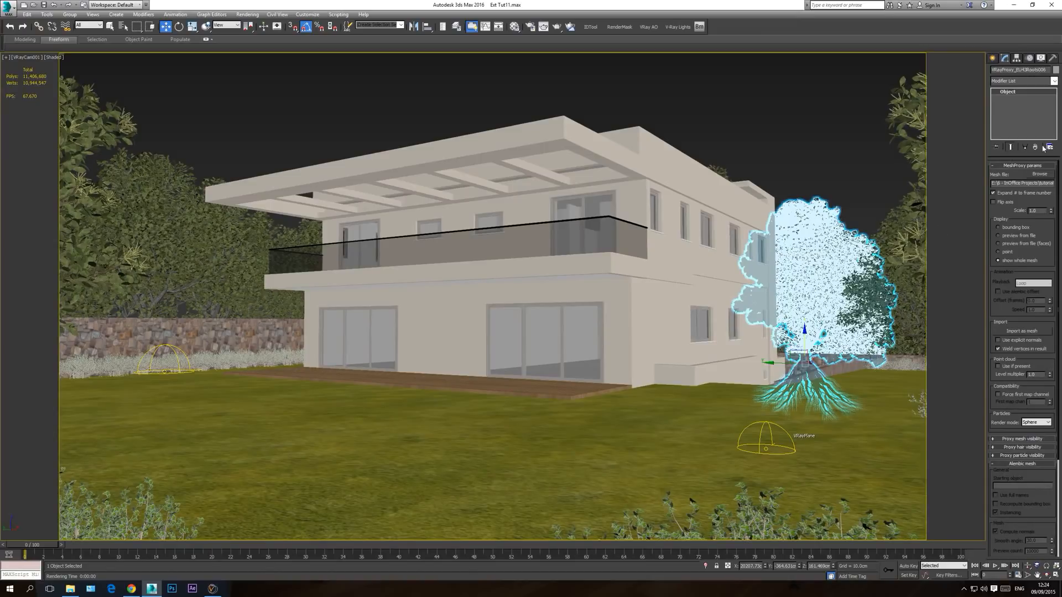
{"action": "left_click", "coordinate": [1011, 231]}
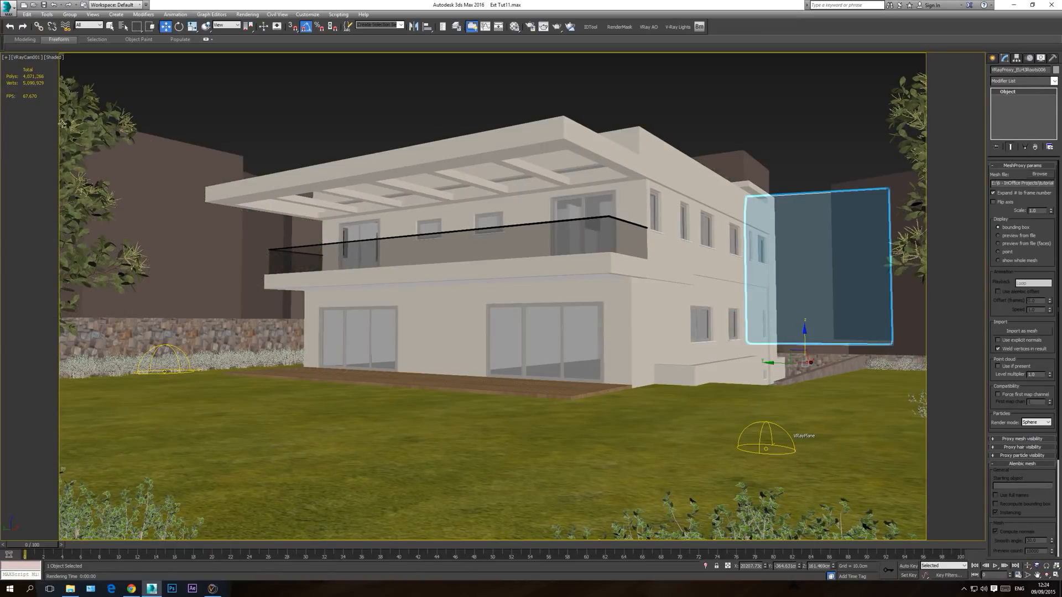
{"action": "left_click", "coordinate": [1007, 260]}
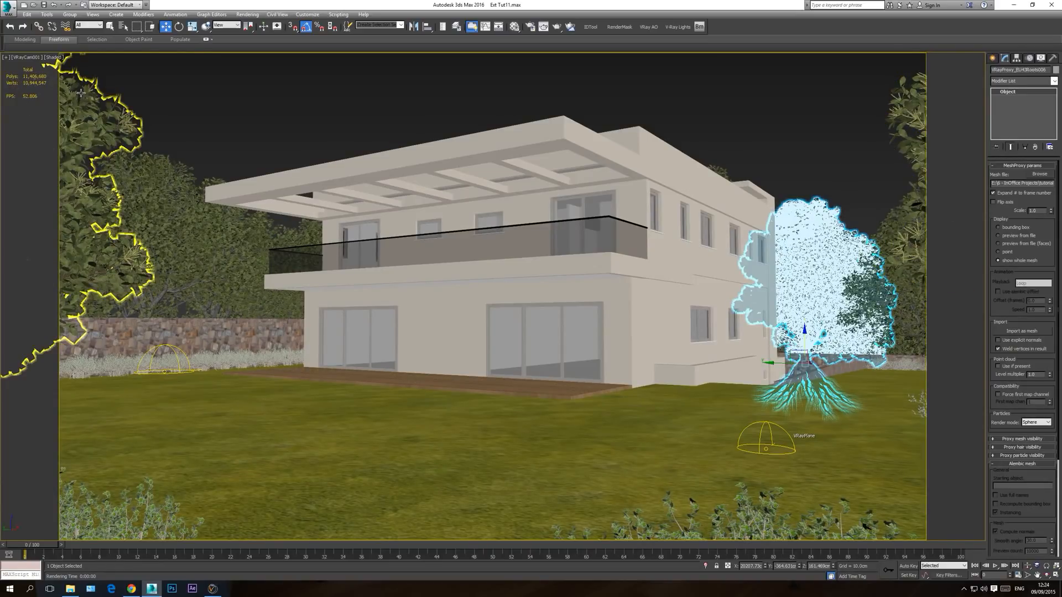
{"action": "left_click", "coordinate": [1000, 227]}
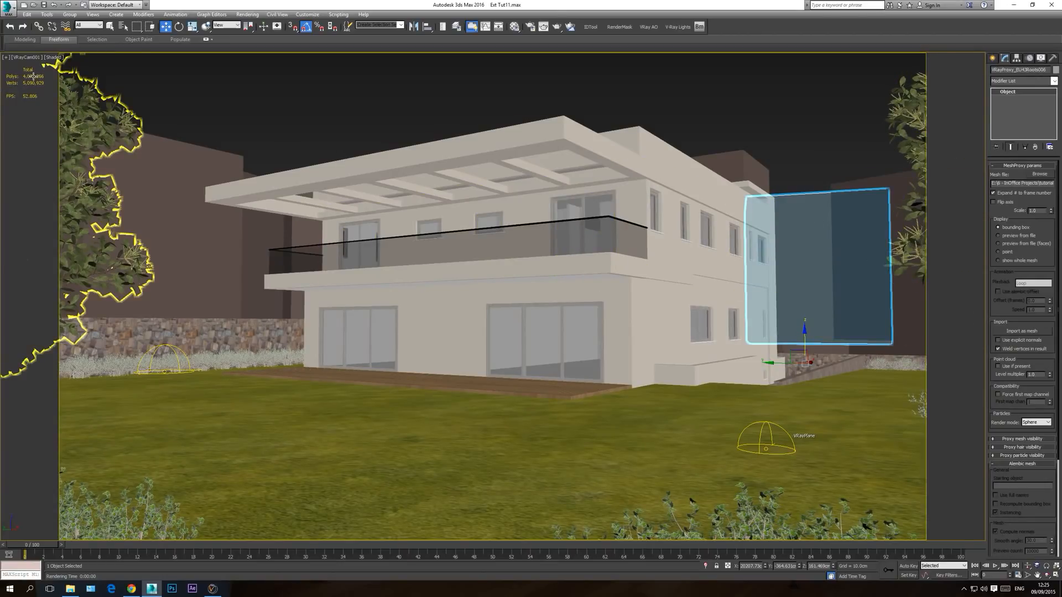
Step: Clear the selection, test-render the camera view with V-Ray to check the background trees, and close the frame buffer
{"action": "key", "text": "Delete"}
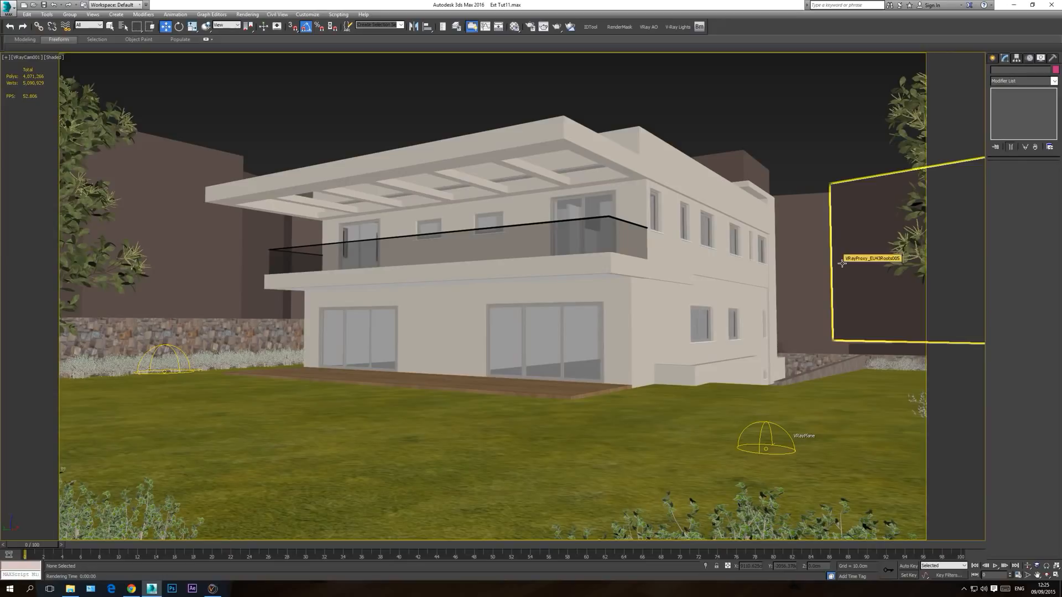
{"action": "left_click", "coordinate": [557, 27]}
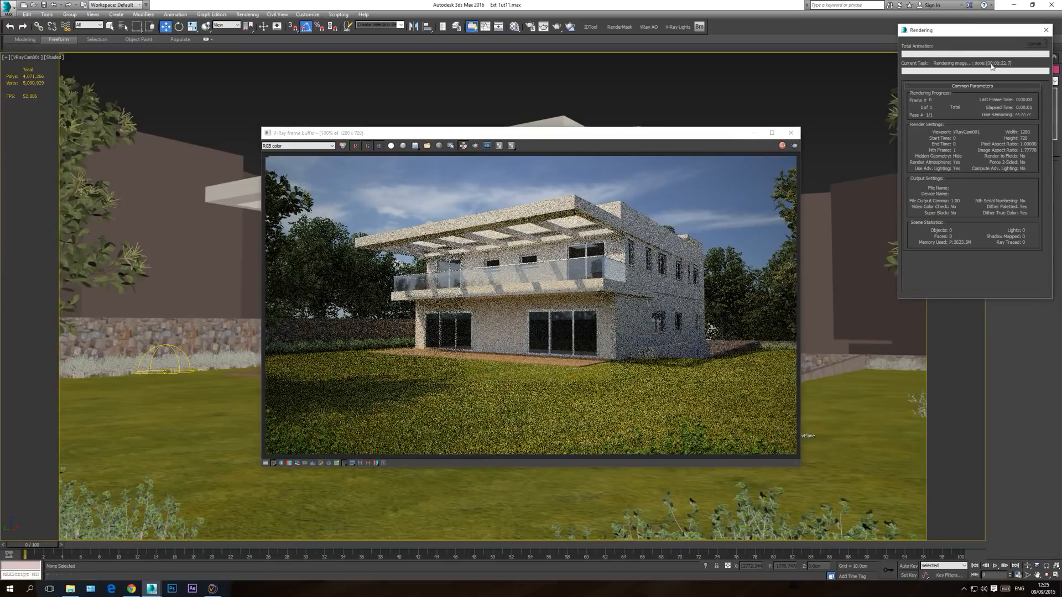
{"action": "left_click", "coordinate": [791, 133]}
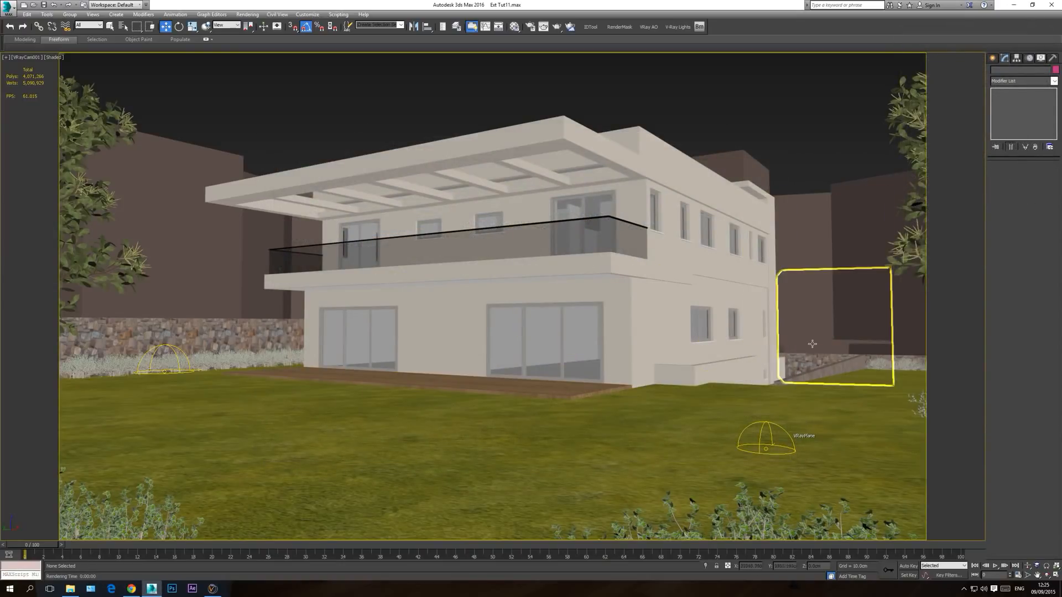
Step: Reselect the tree proxy beside the house and display it as a whole mesh
{"action": "left_click", "coordinate": [819, 295]}
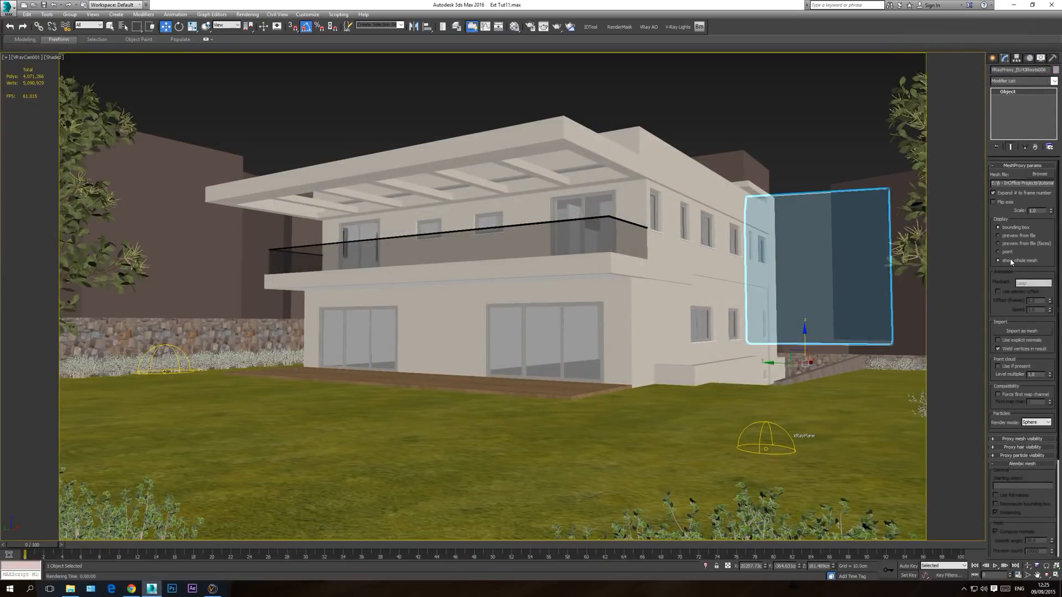
{"action": "left_click", "coordinate": [999, 261]}
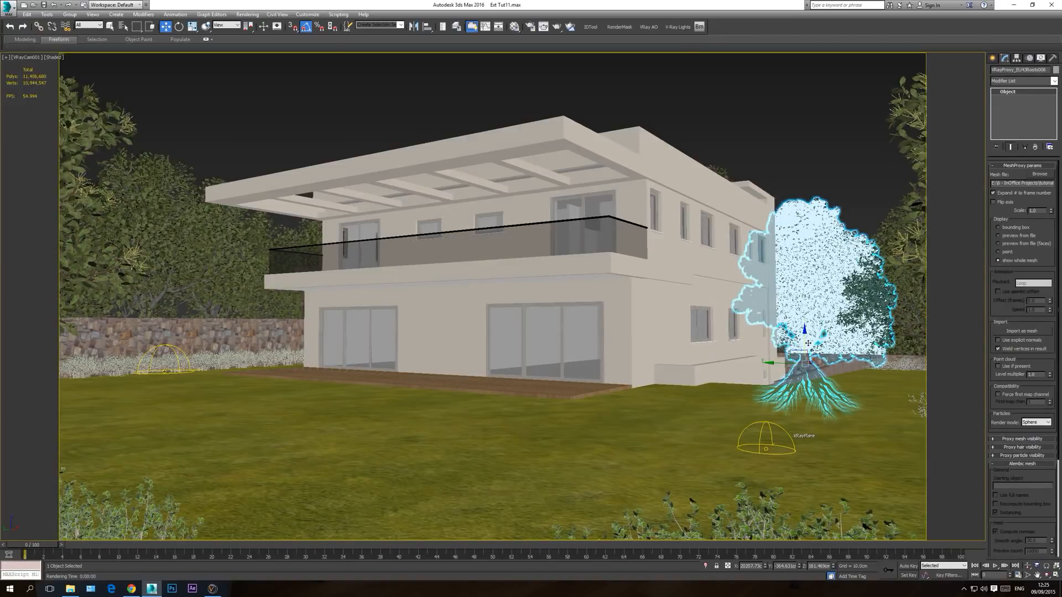
Step: Select the end tree proxy in the outer row beside the house, lower it, and move it farther from the house
{"action": "key", "text": "t"}
{"action": "scroll", "coordinate": [558, 356], "scroll_direction": "down", "scroll_amount": 5}
{"action": "left_click", "coordinate": [785, 249]}
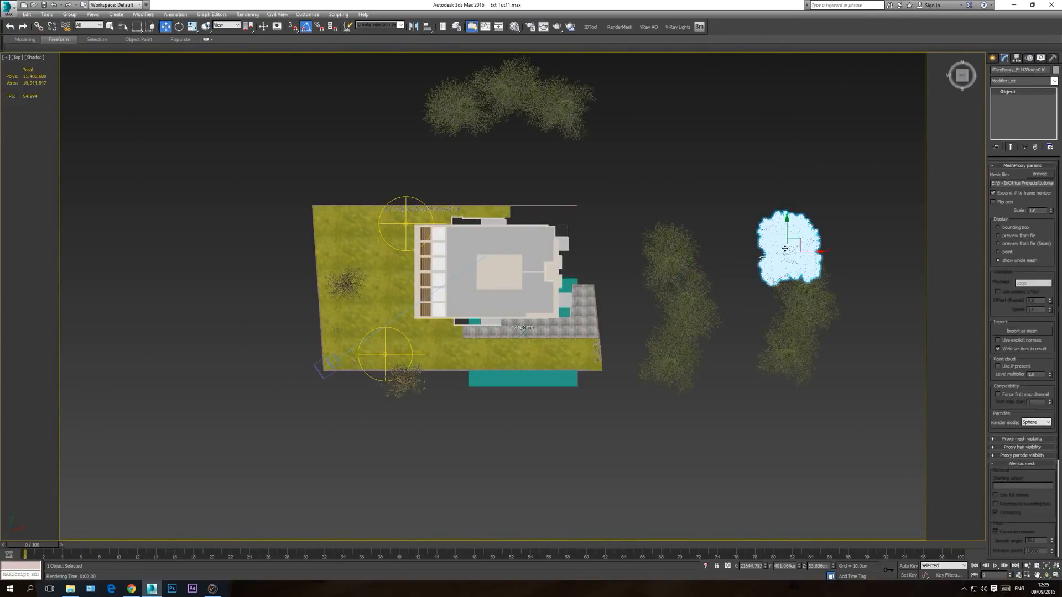
{"action": "key", "text": "c"}
{"action": "left_click_drag", "start_coordinate": [728, 368], "coordinate": [779, 375]}
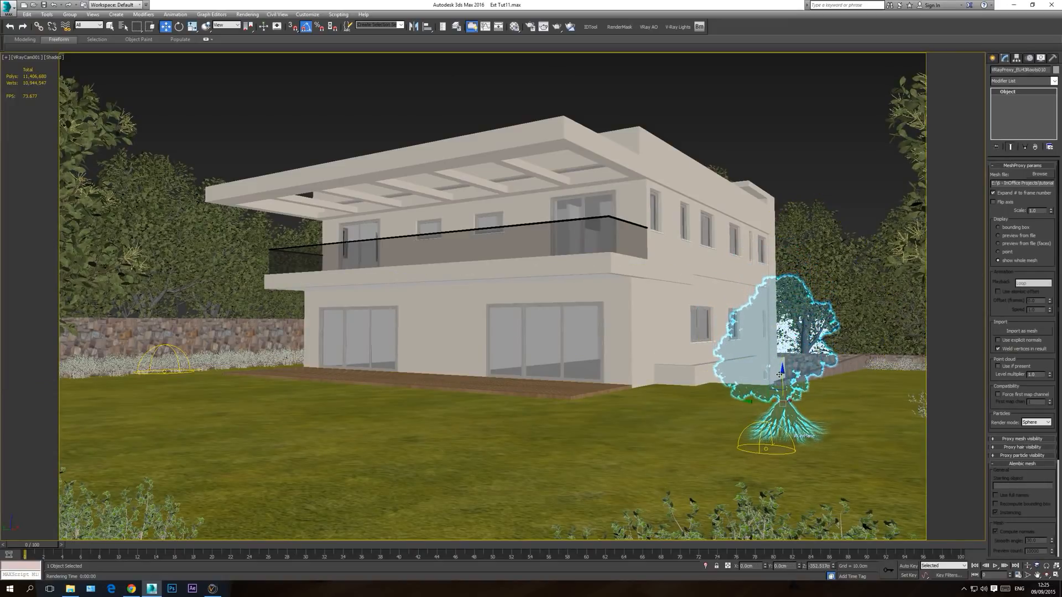
{"action": "key", "text": "t"}
{"action": "left_click_drag", "start_coordinate": [734, 234], "coordinate": [765, 227]}
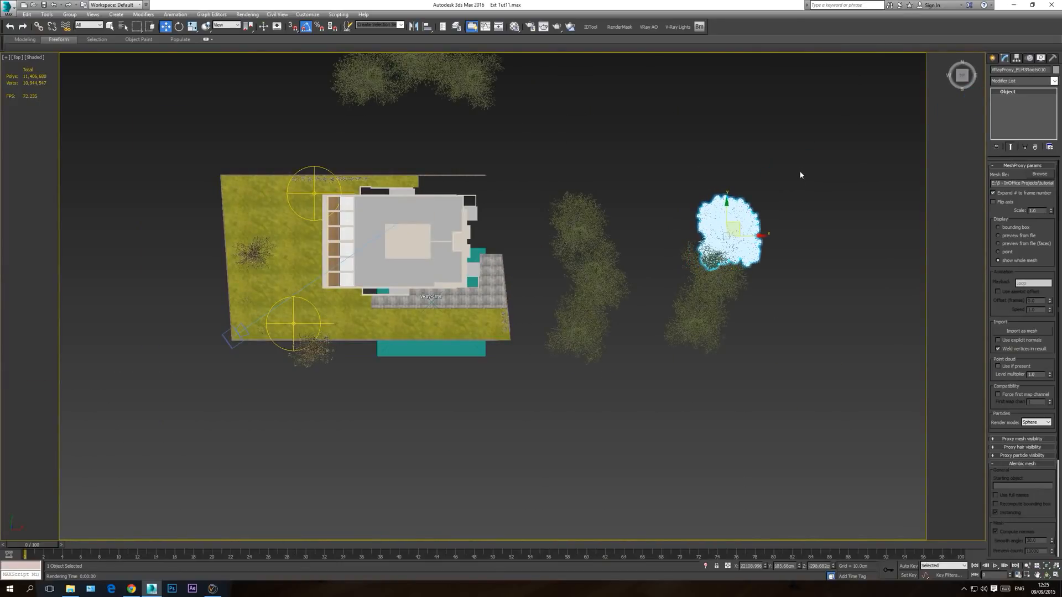
Step: Clear the selection, test-render the camera view with V-Ray to check the adjusted tree, and close the frame buffer
{"action": "left_click", "coordinate": [801, 172]}
{"action": "key", "text": "c"}
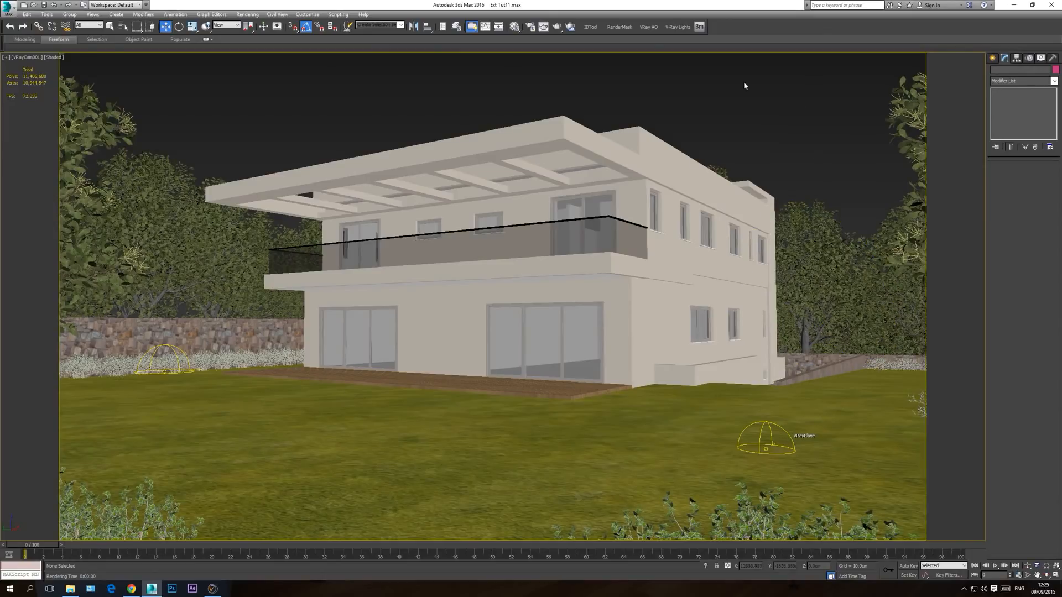
{"action": "left_click", "coordinate": [556, 28]}
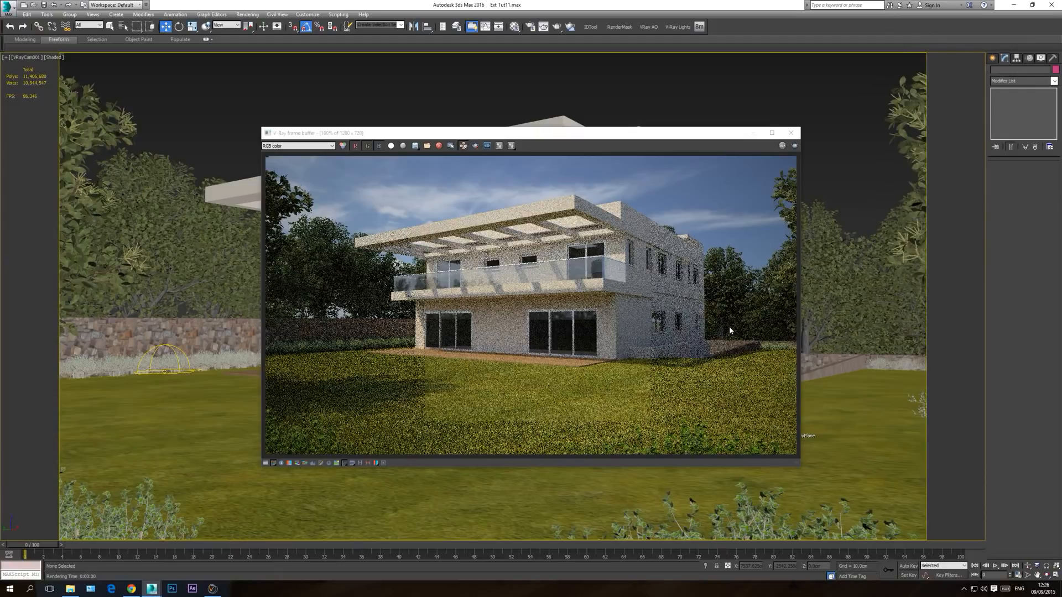
{"action": "left_click", "coordinate": [791, 133]}
Step: In the top view, clone the three tree proxies beyond the stone wall as instances, one copy each, placed farther from the house
{"action": "key", "text": "t"}
{"action": "scroll", "coordinate": [786, 325], "scroll_direction": "down", "scroll_amount": 8}
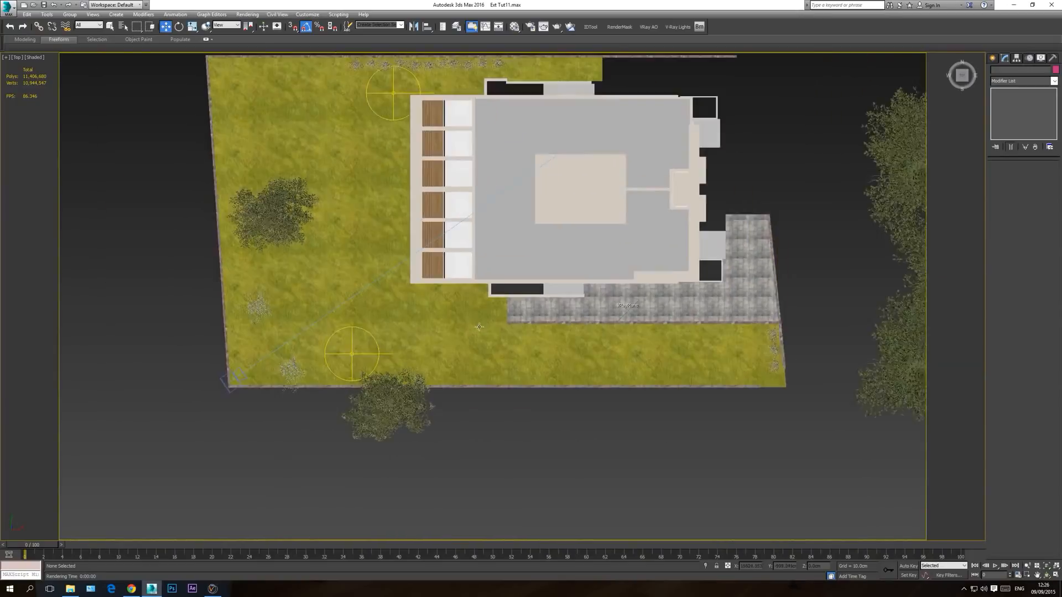
{"action": "left_click", "coordinate": [574, 232]}
{"action": "left_click", "coordinate": [515, 227], "text": "ctrl"}
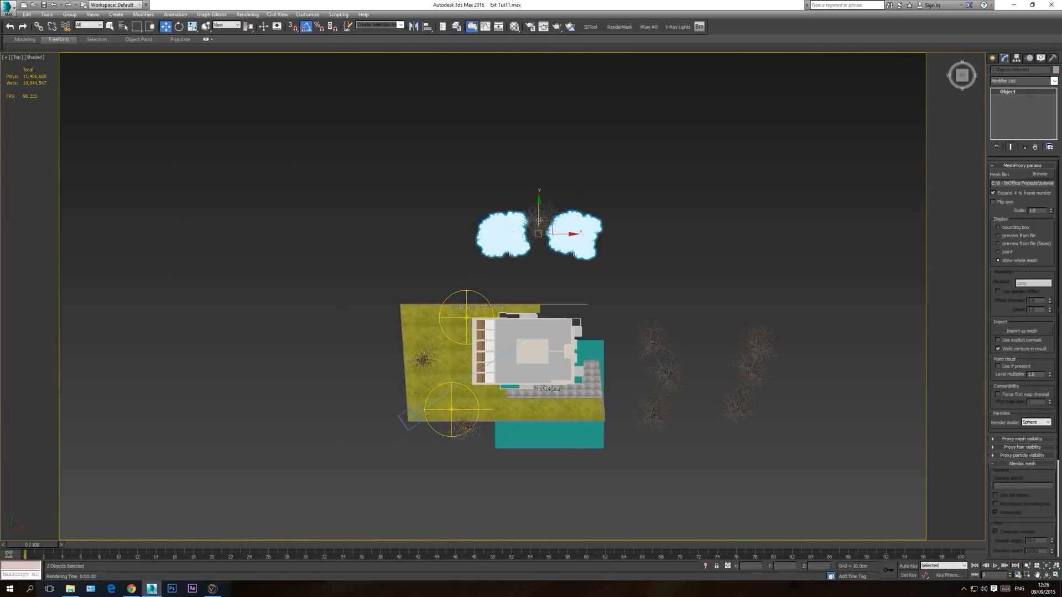
{"action": "left_click", "coordinate": [545, 216], "text": "ctrl"}
{"action": "left_click_drag", "start_coordinate": [550, 220], "coordinate": [549, 163], "text": "shift"}
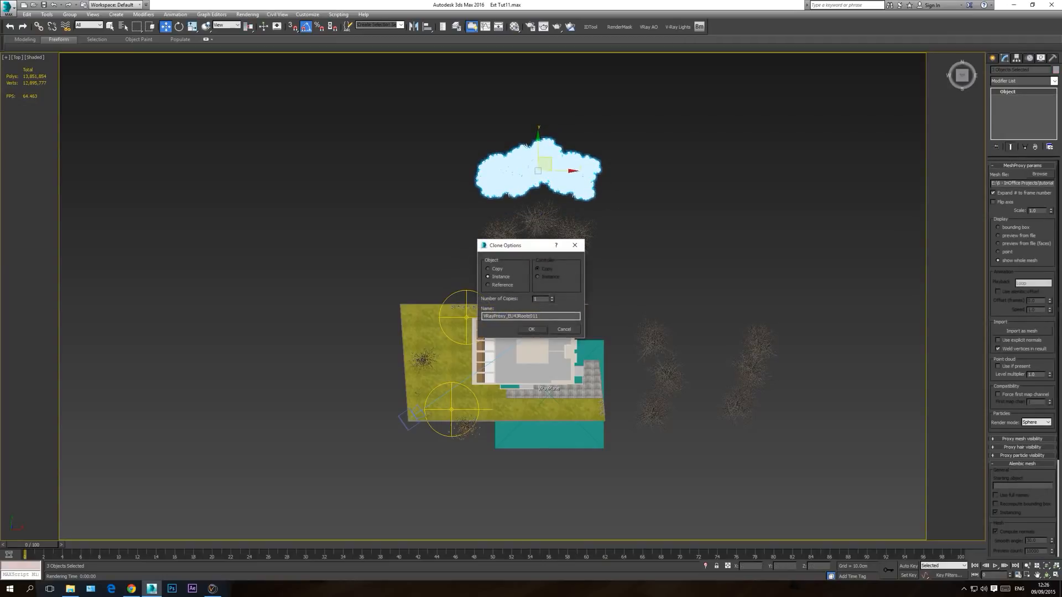
{"action": "left_click", "coordinate": [531, 330]}
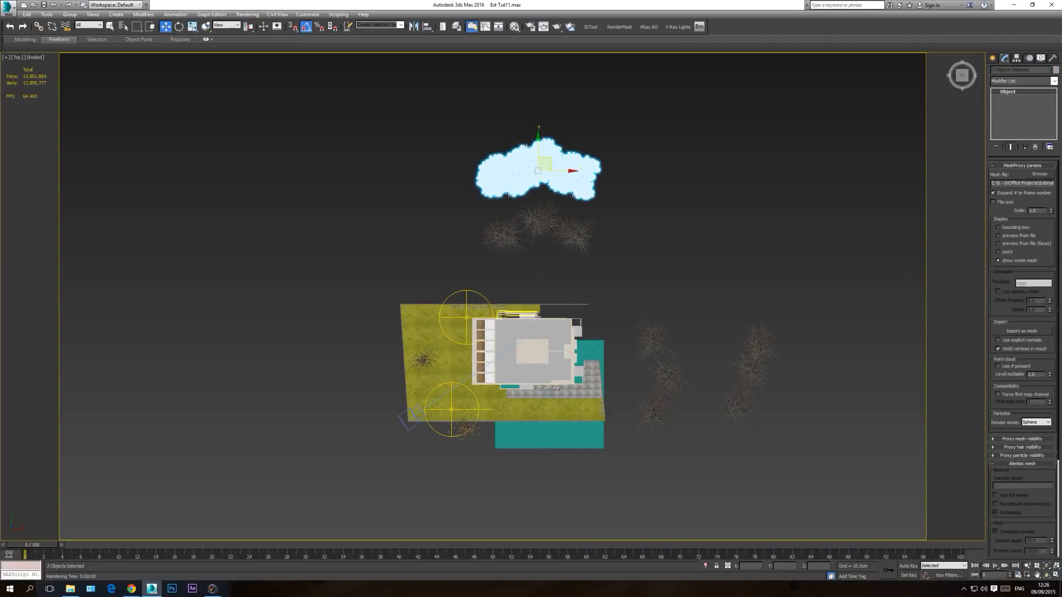
Step: Lower the three cloned trees in the camera view and shift them sideways toward the house
{"action": "key", "text": "c"}
{"action": "left_click_drag", "start_coordinate": [138, 271], "coordinate": [137, 313]}
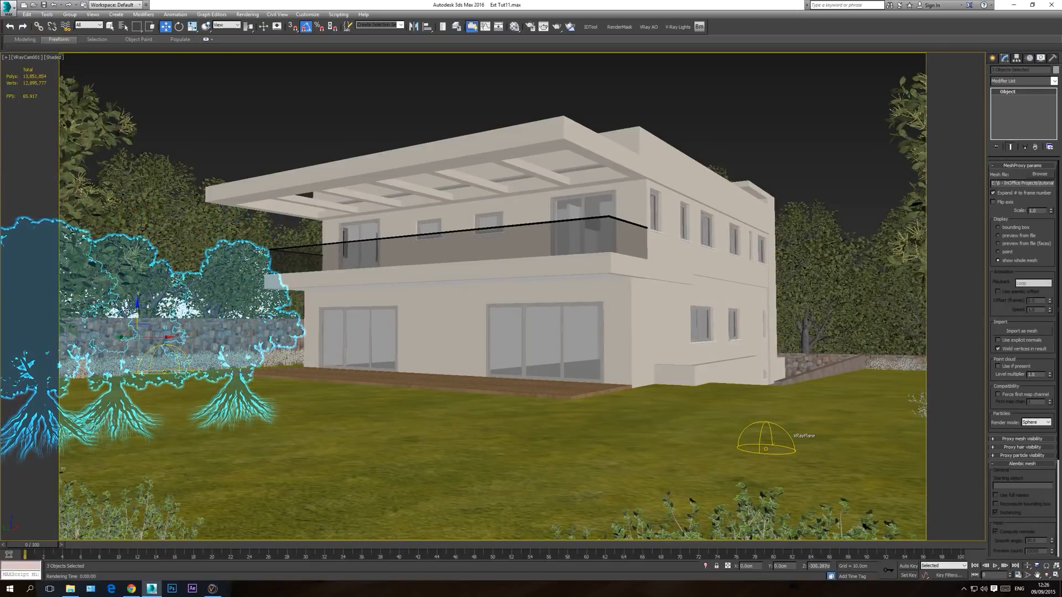
{"action": "left_click_drag", "start_coordinate": [169, 339], "coordinate": [213, 336]}
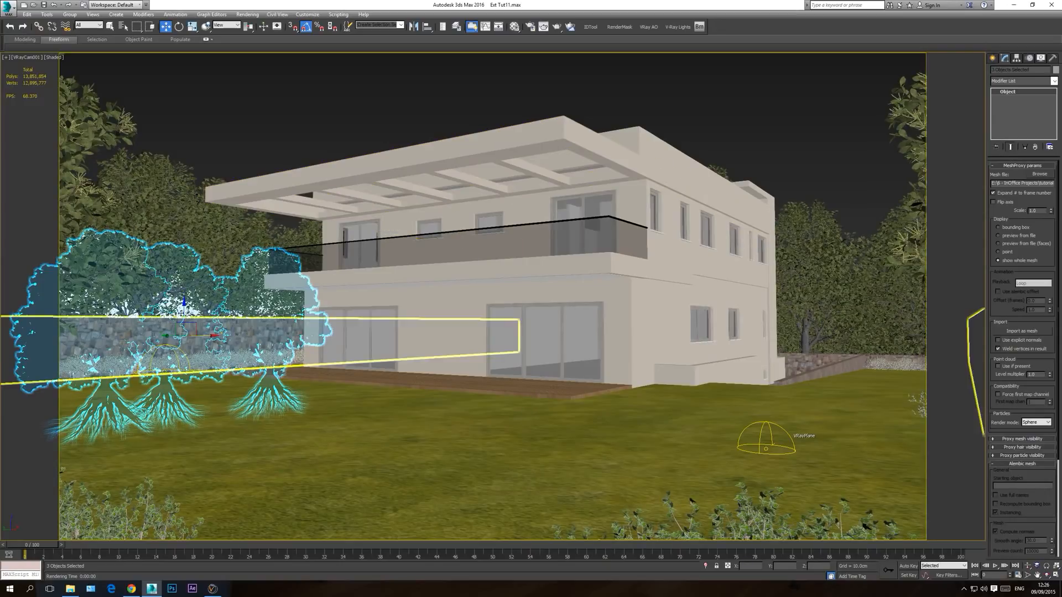
Step: Switch the tree proxies' display to bounding box, then delete the three selected clones
{"action": "left_click", "coordinate": [1003, 228]}
{"action": "key", "text": "Delete"}
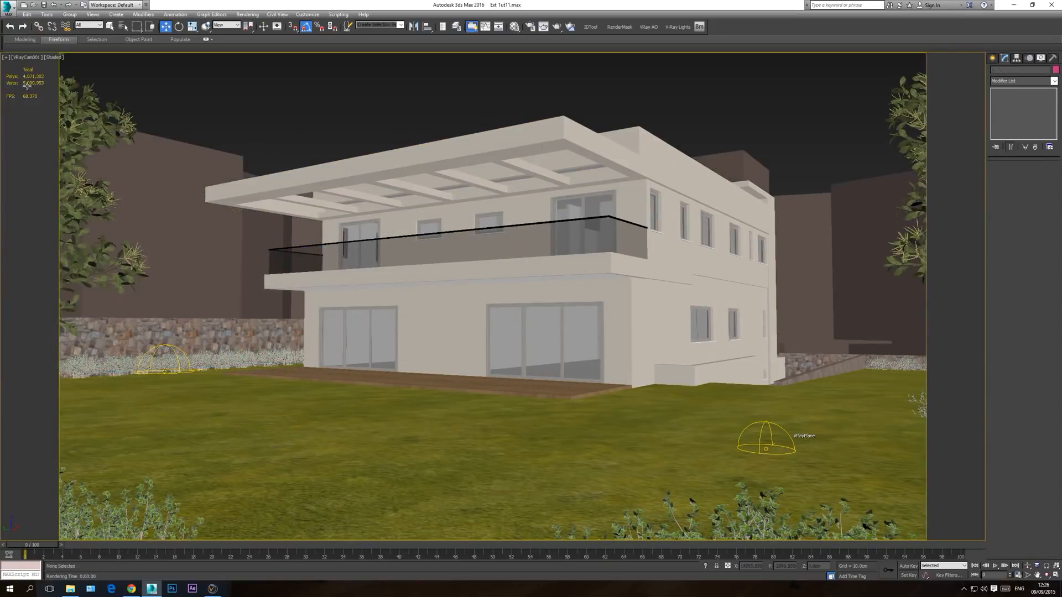
{"action": "left_click", "coordinate": [71, 147]}
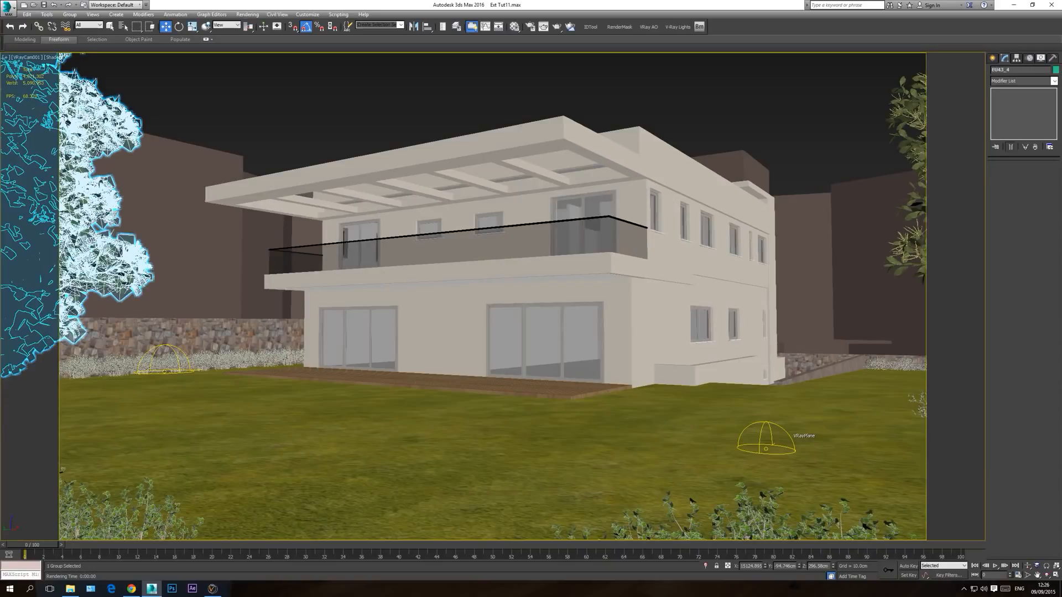
{"action": "left_click", "coordinate": [254, 91]}
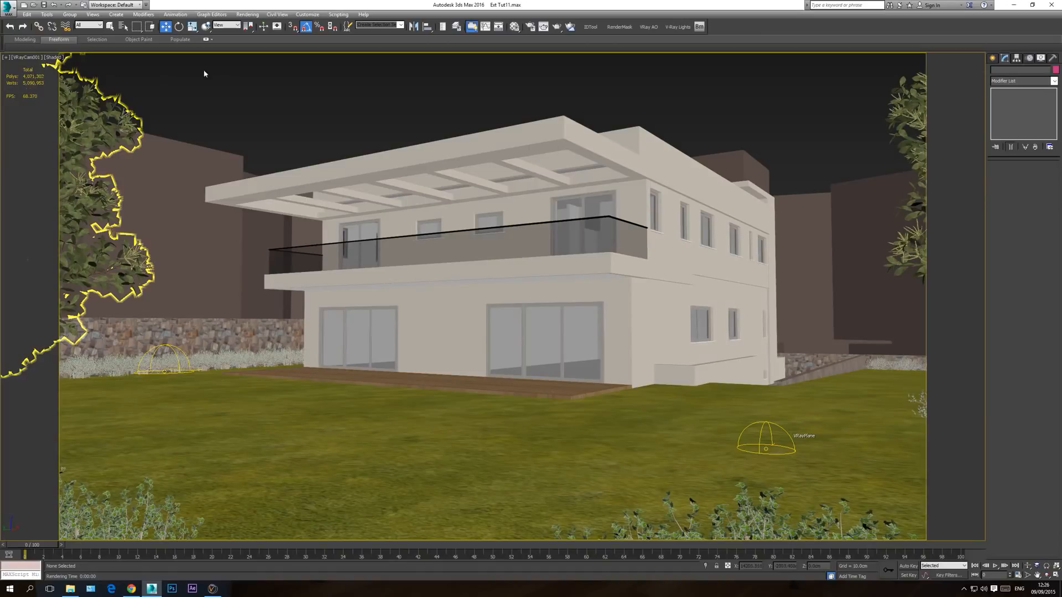
Step: Turn on edged faces in the top view and examine how the trees and bushes are placed around the house
{"action": "key", "text": "t"}
{"action": "scroll", "coordinate": [398, 294], "scroll_direction": "down", "scroll_amount": 5}
{"action": "middle_click_drag", "start_coordinate": [402, 261], "coordinate": [405, 313]}
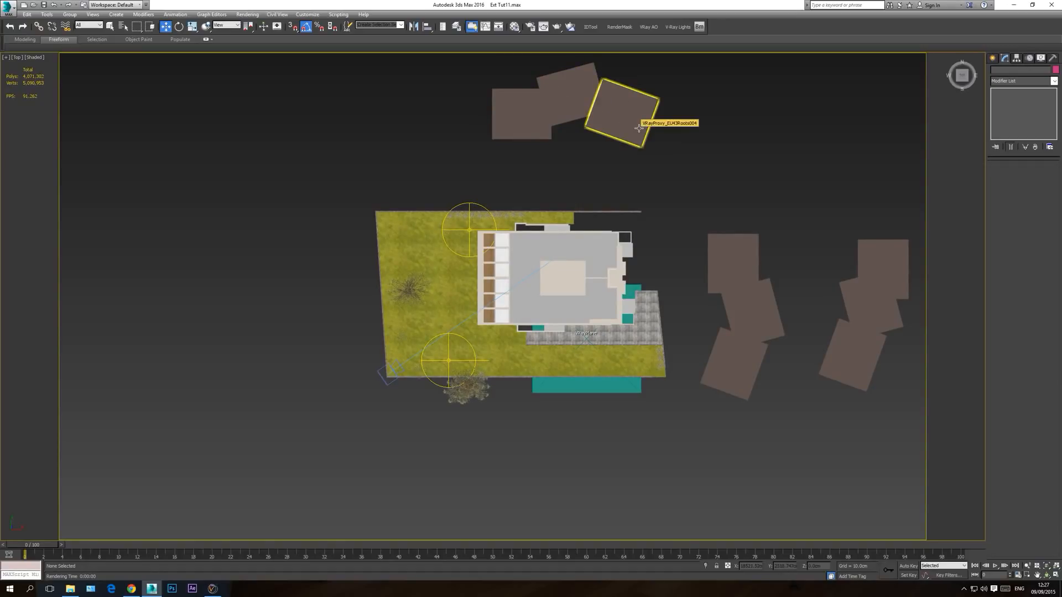
{"action": "key", "text": "F4"}
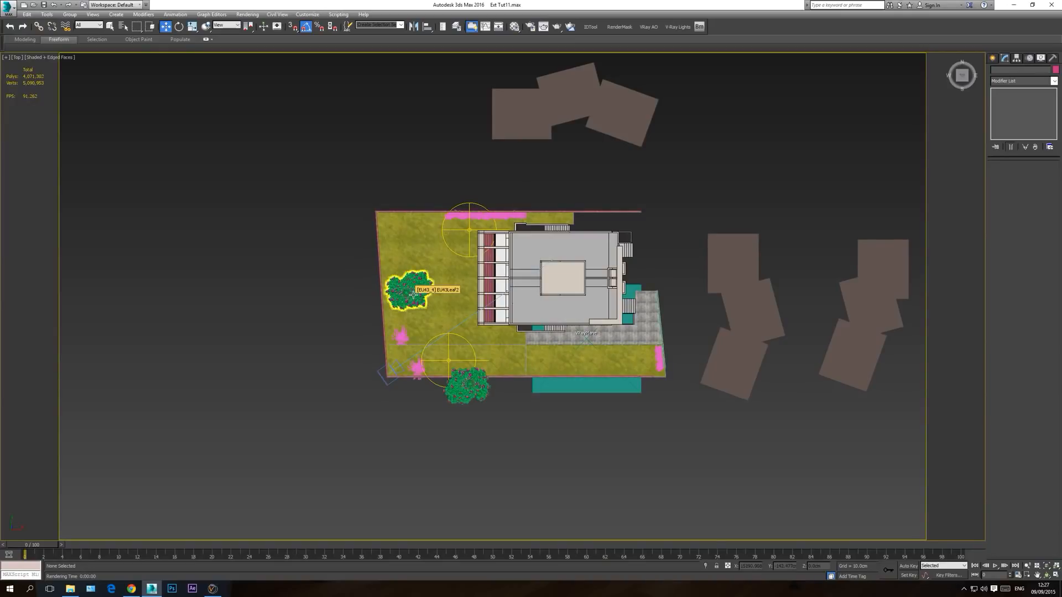
{"action": "scroll", "coordinate": [415, 293], "scroll_direction": "up", "scroll_amount": 5}
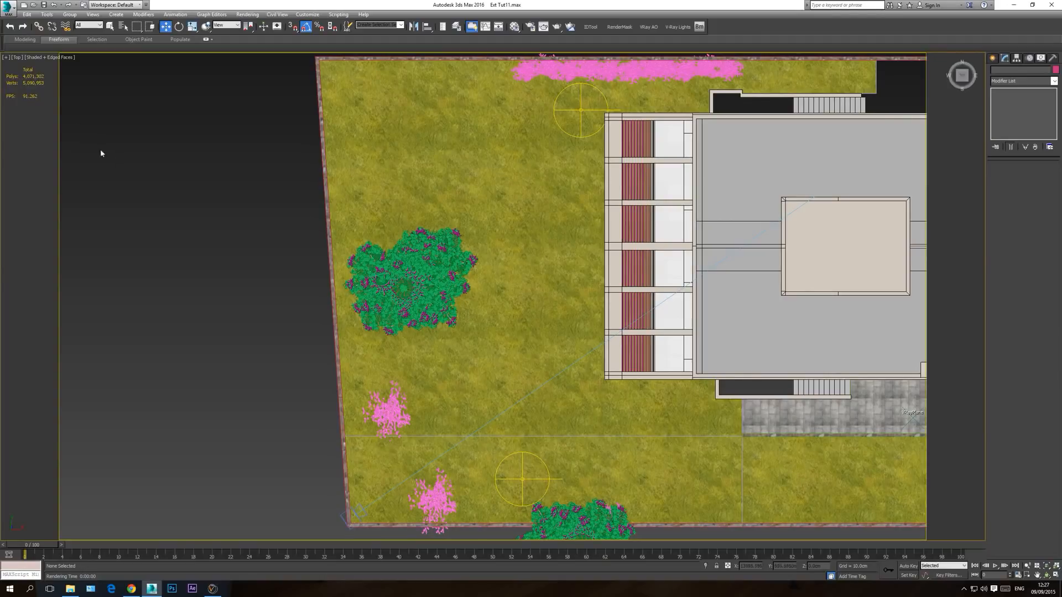
{"action": "scroll", "coordinate": [170, 220], "scroll_direction": "down", "scroll_amount": 2}
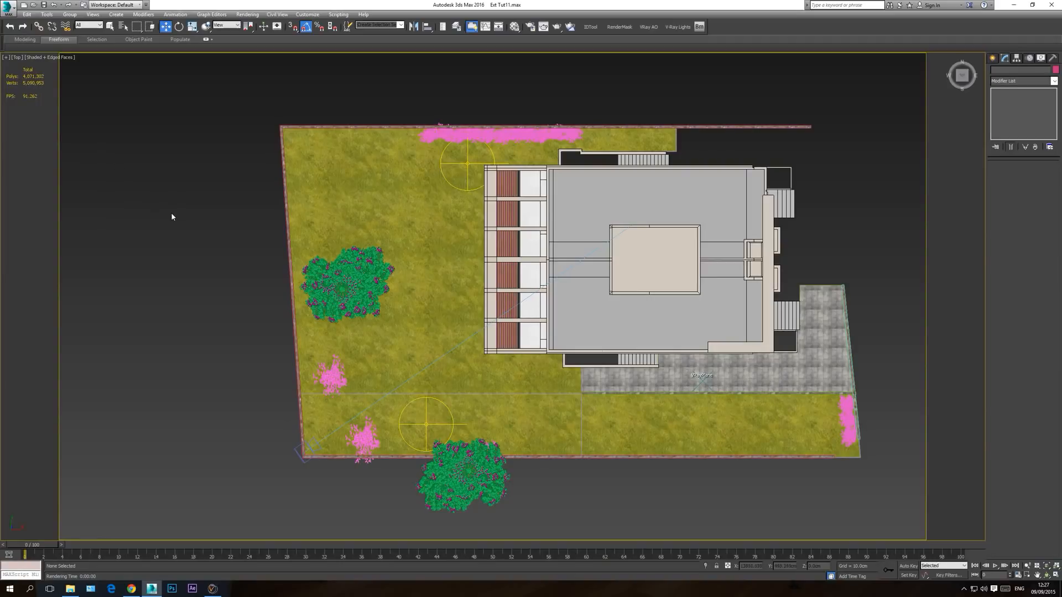
Step: Start another V-Ray test render from the camera view
{"action": "key", "text": "c"}
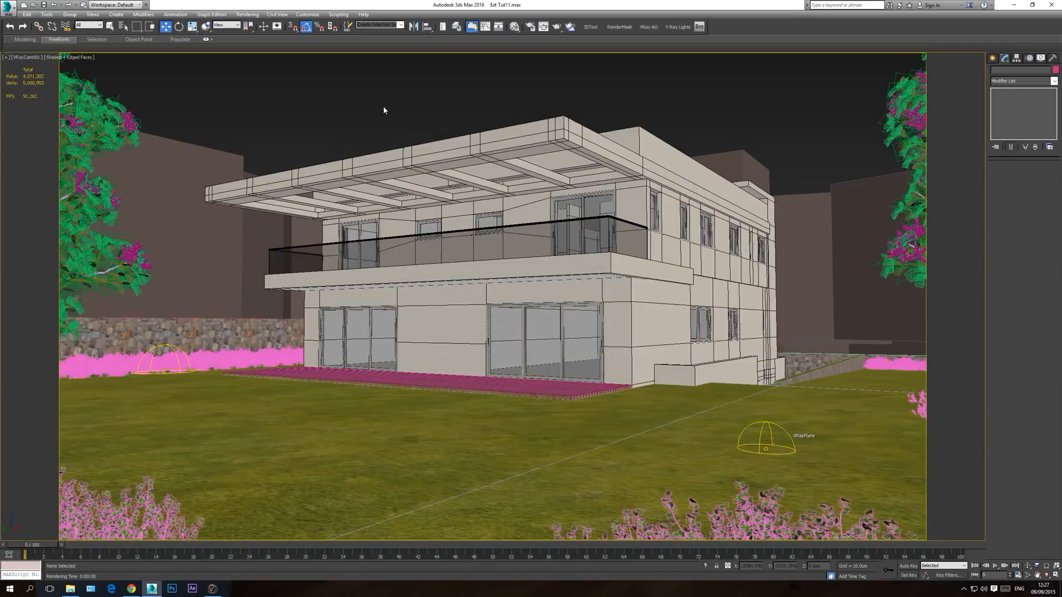
{"action": "left_click", "coordinate": [556, 27]}
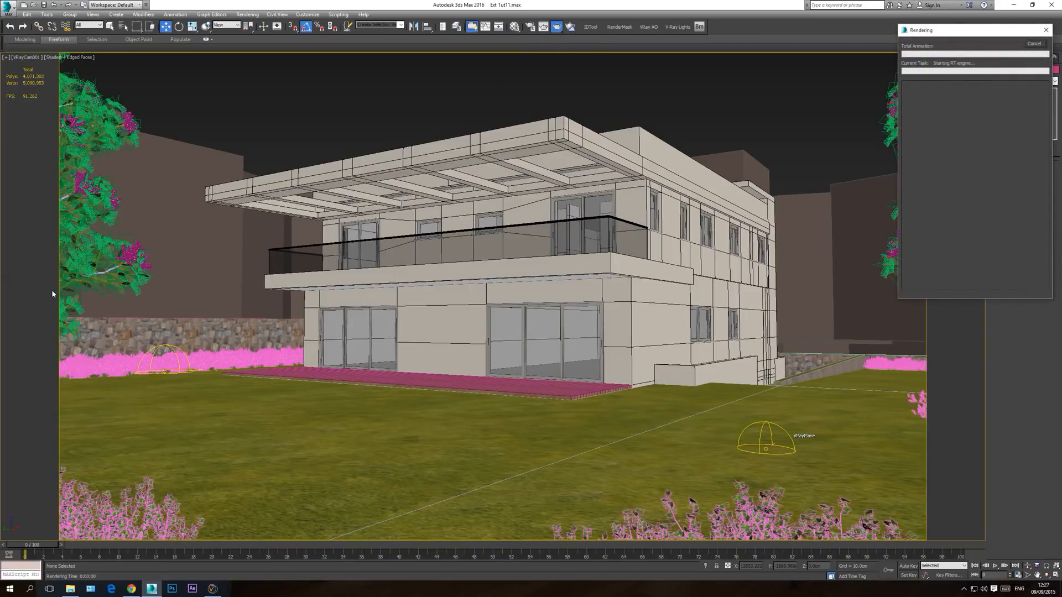
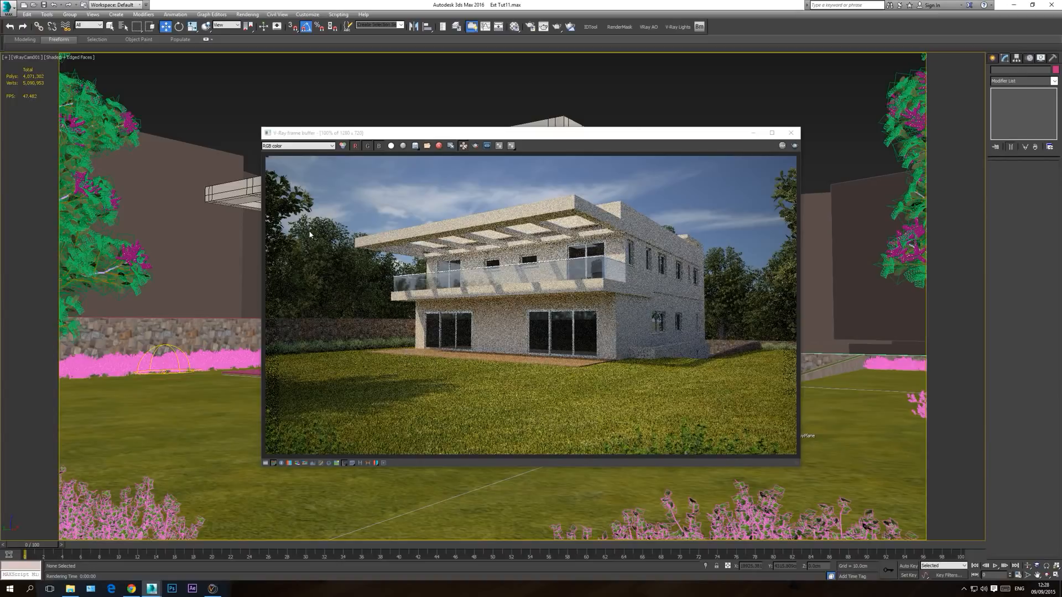
Step: Close the render window and examine the wooden deck in front of the house from above in the perspective view
{"action": "left_click", "coordinate": [796, 134]}
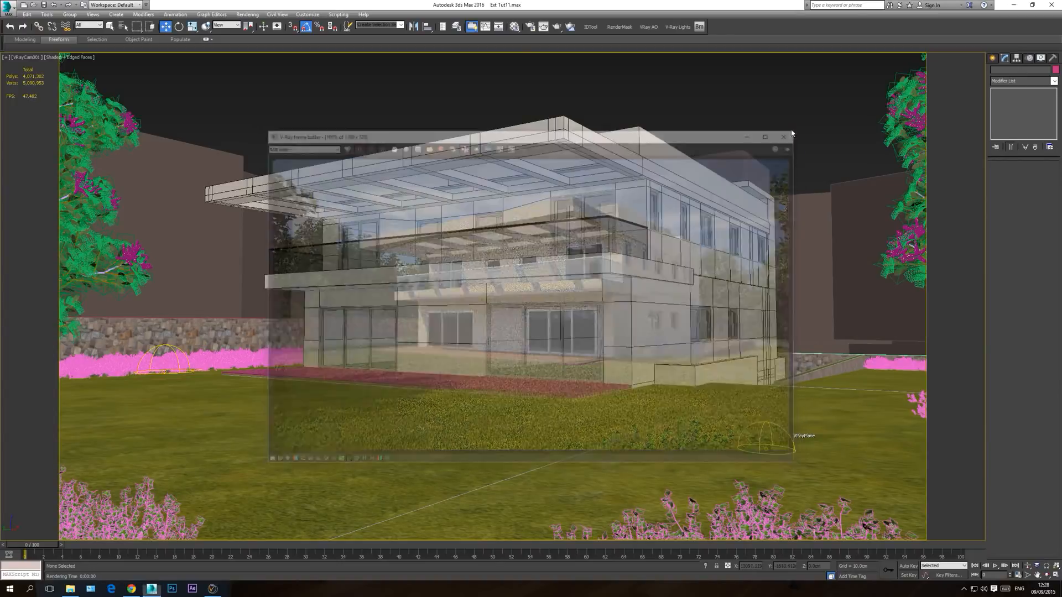
{"action": "key", "text": "p"}
{"action": "left_click", "coordinate": [1048, 576]}
{"action": "mouse_move", "coordinate": [498, 354]}
{"action": "left_mouse_down"}
{"action": "mouse_move", "coordinate": [482, 329]}
{"action": "mouse_move", "coordinate": [528, 337]}
{"action": "mouse_move", "coordinate": [516, 361]}
{"action": "left_mouse_up"}
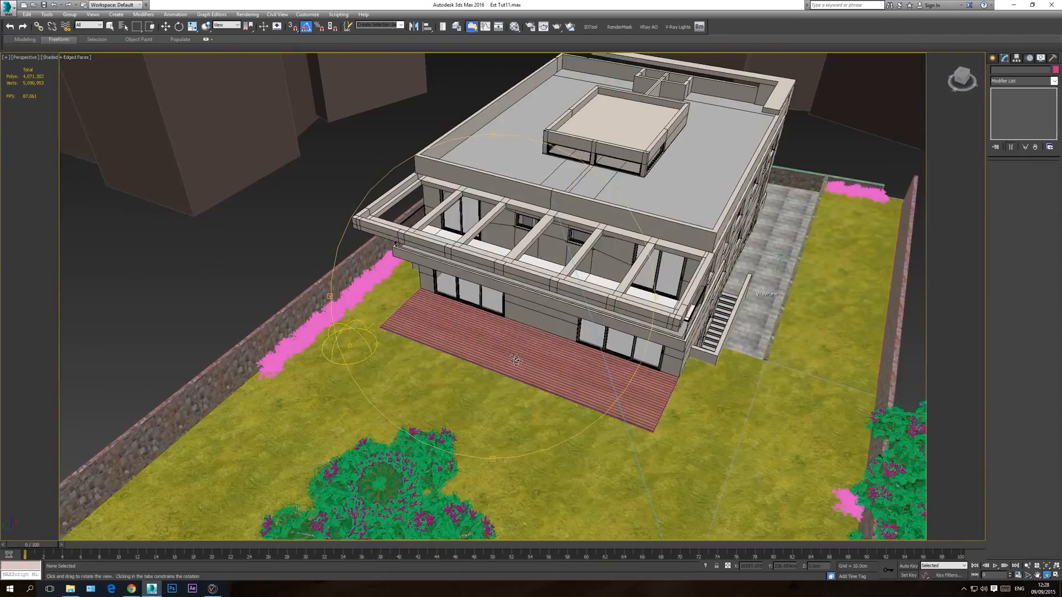
{"action": "scroll", "coordinate": [516, 361], "scroll_direction": "up", "scroll_amount": 8}
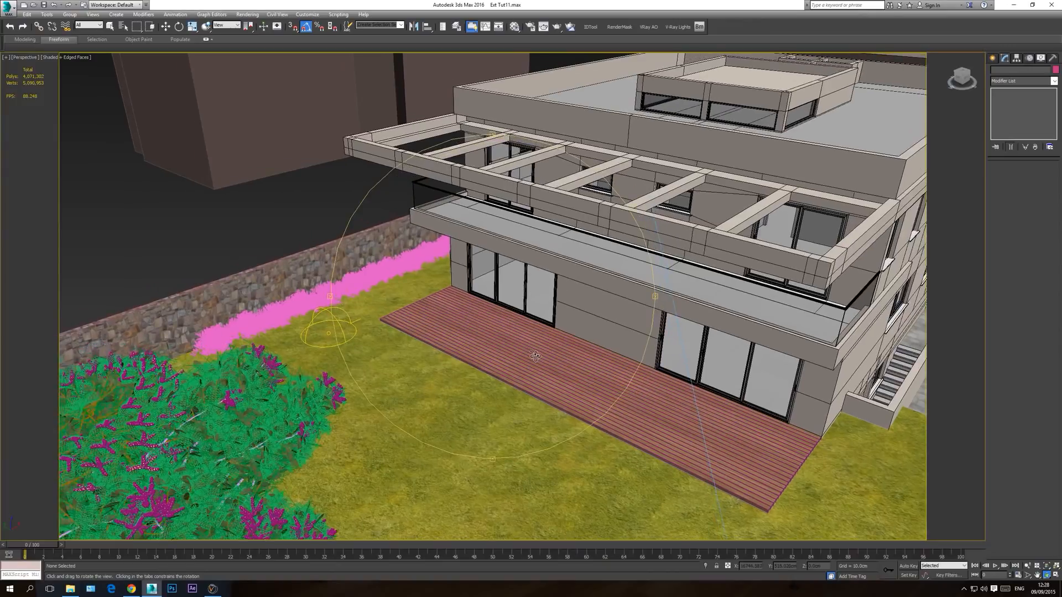
{"action": "scroll", "coordinate": [532, 355], "scroll_direction": "down", "scroll_amount": 4}
{"action": "right_click", "coordinate": [512, 349]}
{"action": "scroll", "coordinate": [454, 329], "scroll_direction": "down", "scroll_amount": 4}
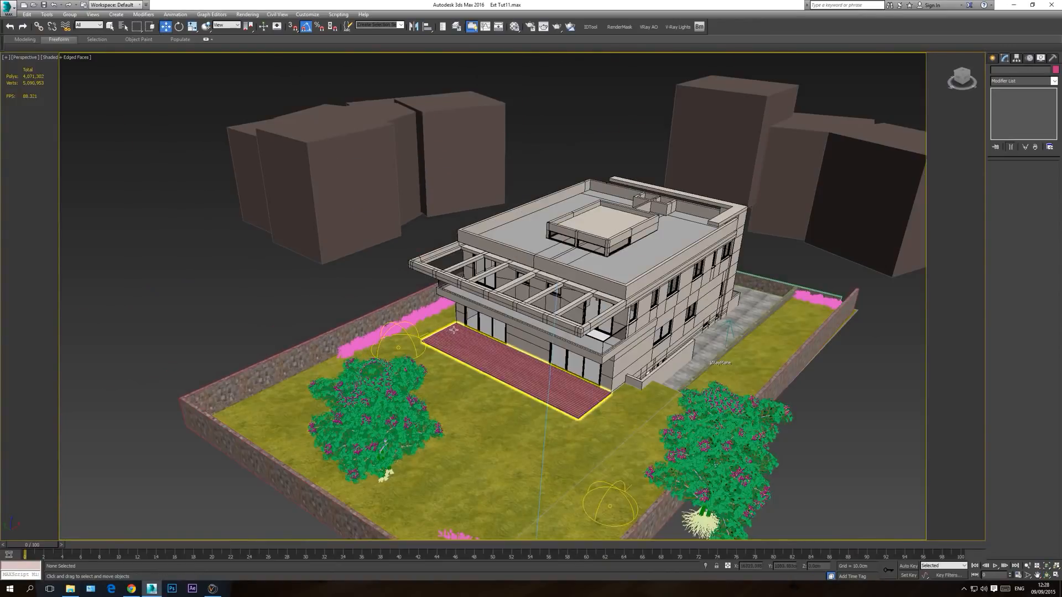
{"action": "key", "text": "c"}
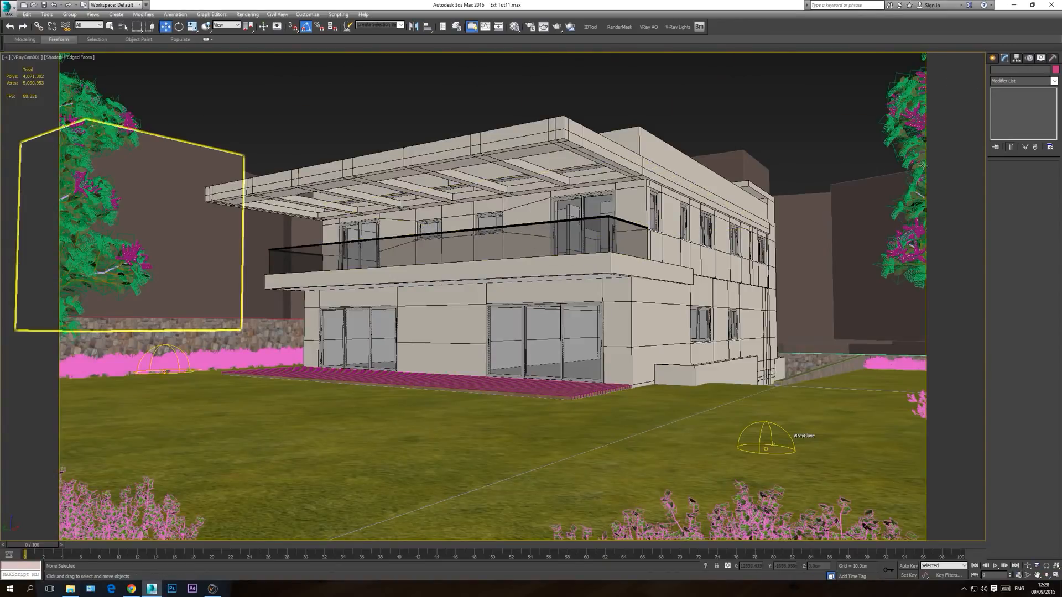
{"action": "key", "text": "p"}
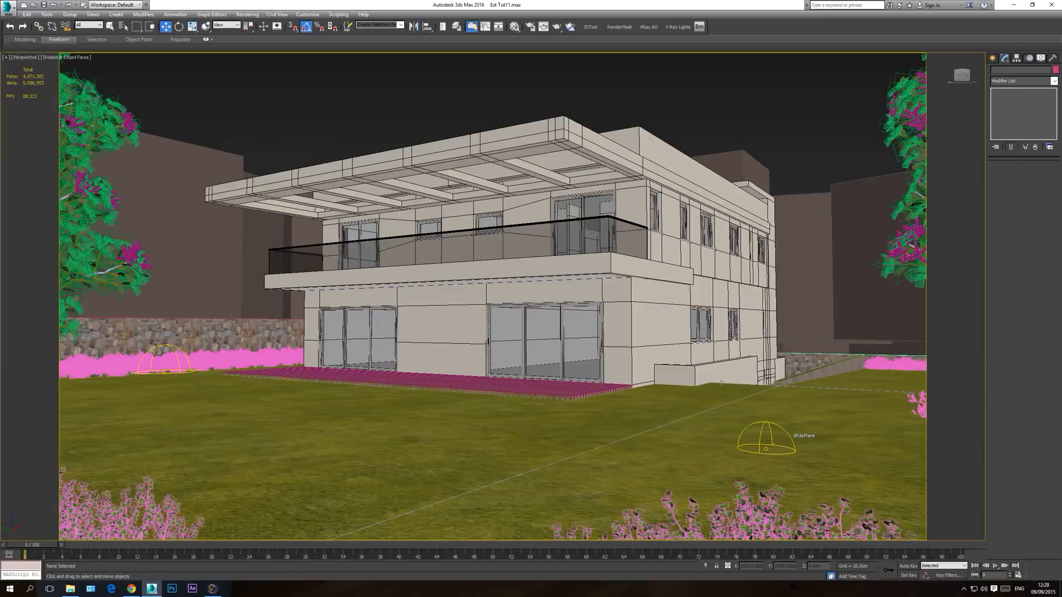
{"action": "left_click", "coordinate": [1046, 576]}
{"action": "mouse_move", "coordinate": [542, 334]}
{"action": "left_mouse_down"}
{"action": "mouse_move", "coordinate": [570, 321]}
{"action": "mouse_move", "coordinate": [531, 320]}
{"action": "left_mouse_up"}
{"action": "right_click", "coordinate": [544, 366]}
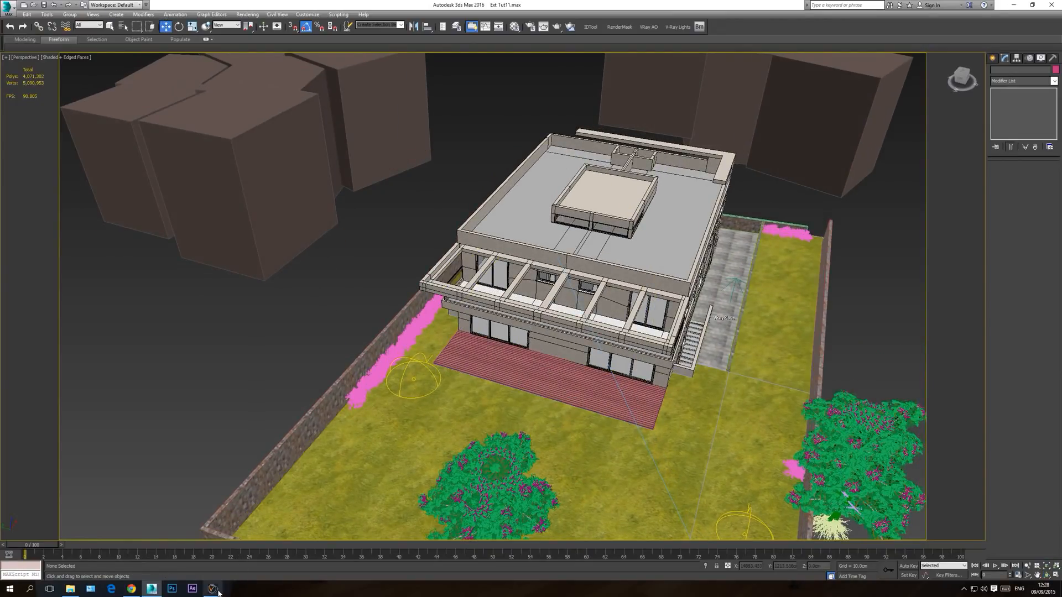
Step: Switch to Chrome, open the PROVIZ Volume 04 IKEA Sundero series page and find its free download link
{"action": "left_click", "coordinate": [132, 589]}
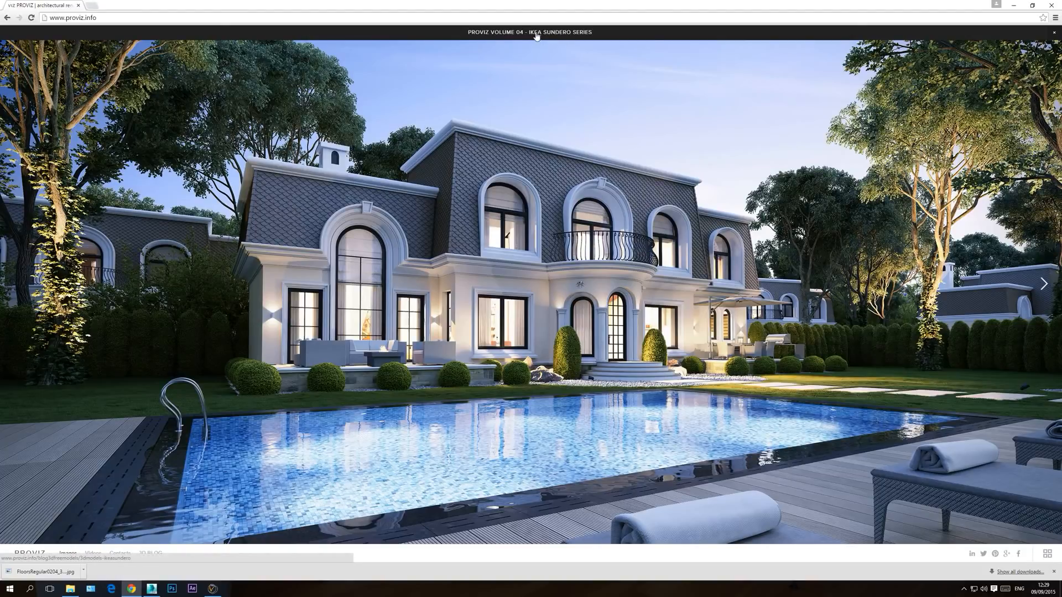
{"action": "left_click", "coordinate": [540, 34]}
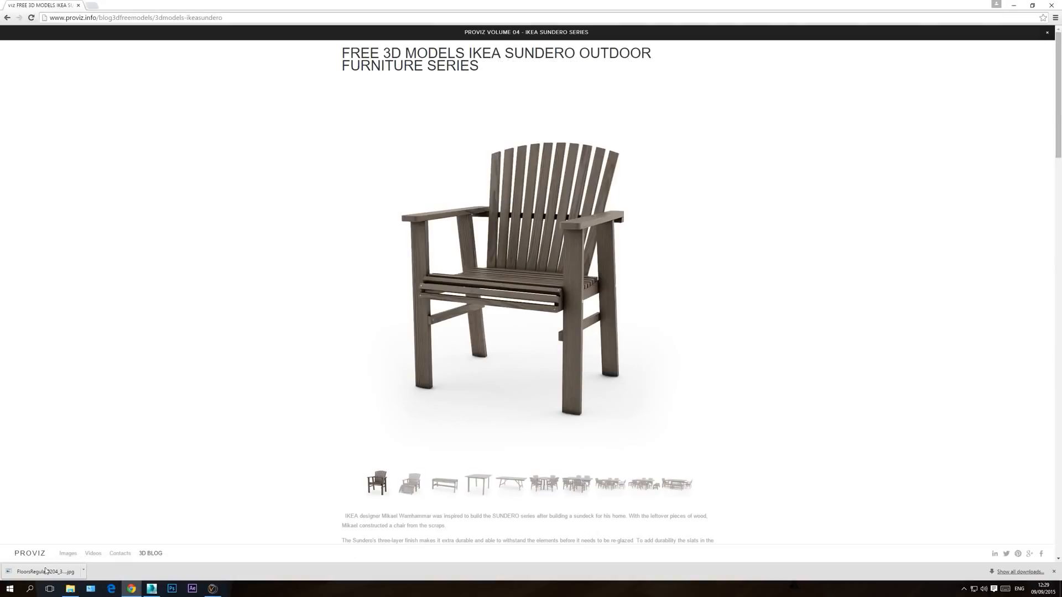
{"action": "left_click", "coordinate": [1054, 571]}
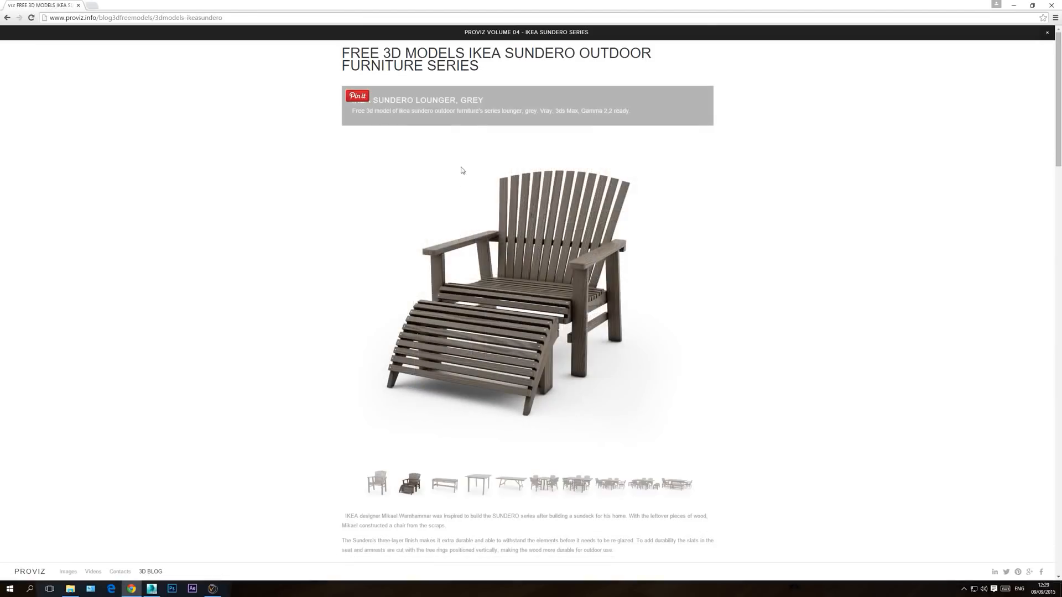
{"action": "scroll", "coordinate": [557, 177], "scroll_direction": "down", "scroll_amount": 2}
{"action": "scroll", "coordinate": [557, 177], "scroll_direction": "down", "scroll_amount": 10}
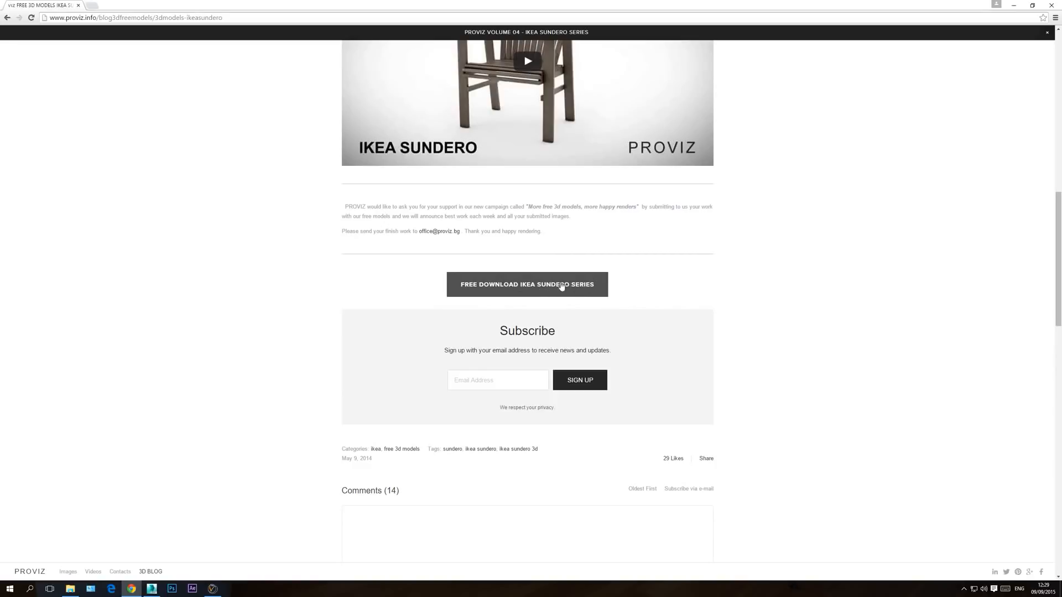
Step: Extract the MAPS, MATS and VRAY2.2 folders from 04.PROVIZINFO-IKEA_SUNDERO.zip into the Downloads folder
{"action": "left_click", "coordinate": [70, 590]}
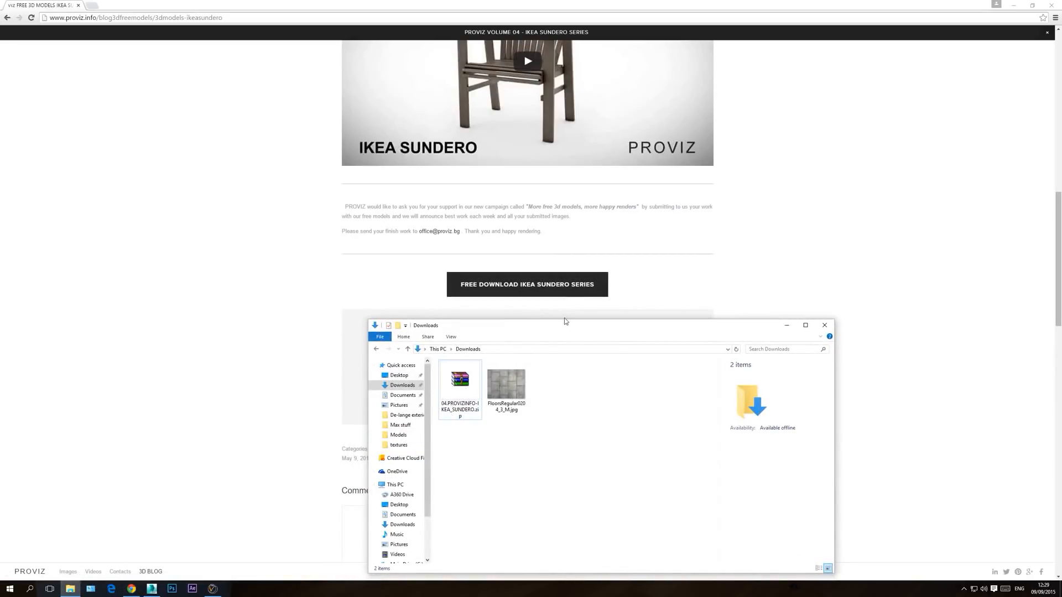
{"action": "left_click_drag", "start_coordinate": [565, 325], "coordinate": [726, 164]}
{"action": "left_click", "coordinate": [631, 226]}
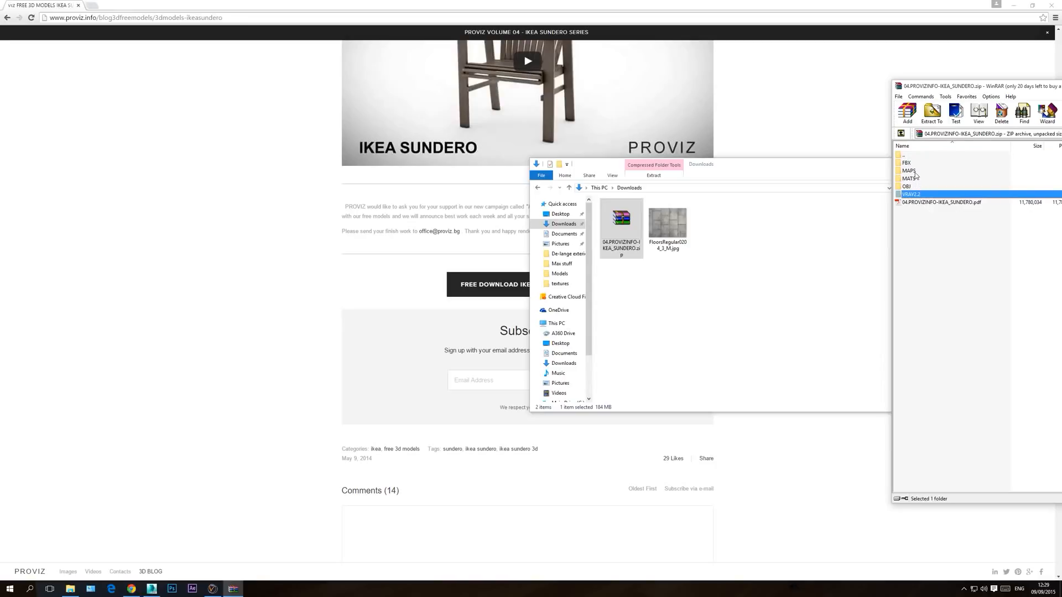
{"action": "left_click", "coordinate": [918, 179], "text": "ctrl"}
{"action": "left_click", "coordinate": [913, 172], "text": "ctrl"}
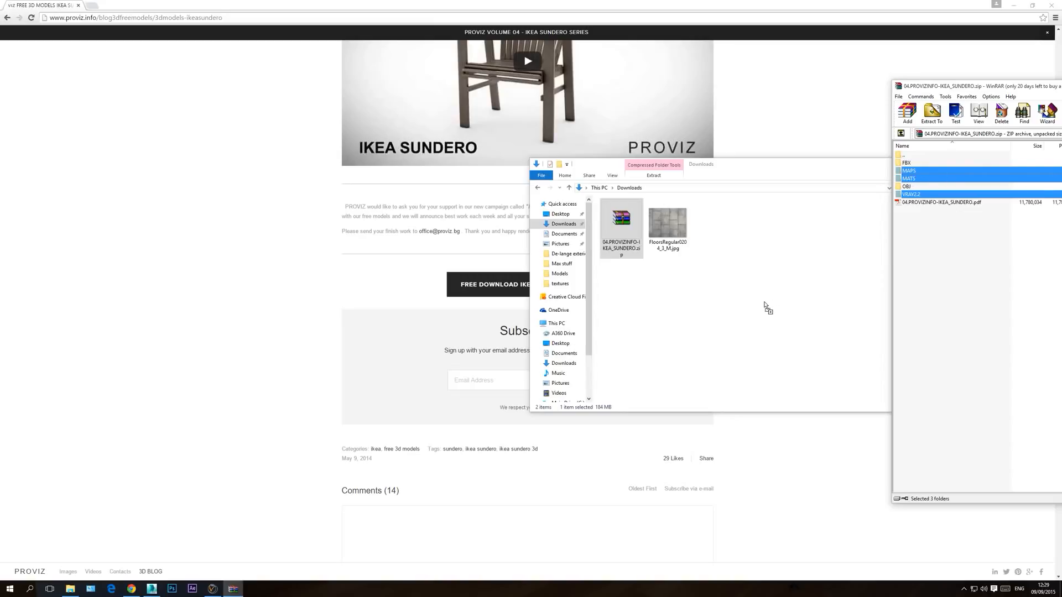
{"action": "left_click_drag", "start_coordinate": [765, 306], "coordinate": [765, 306]}
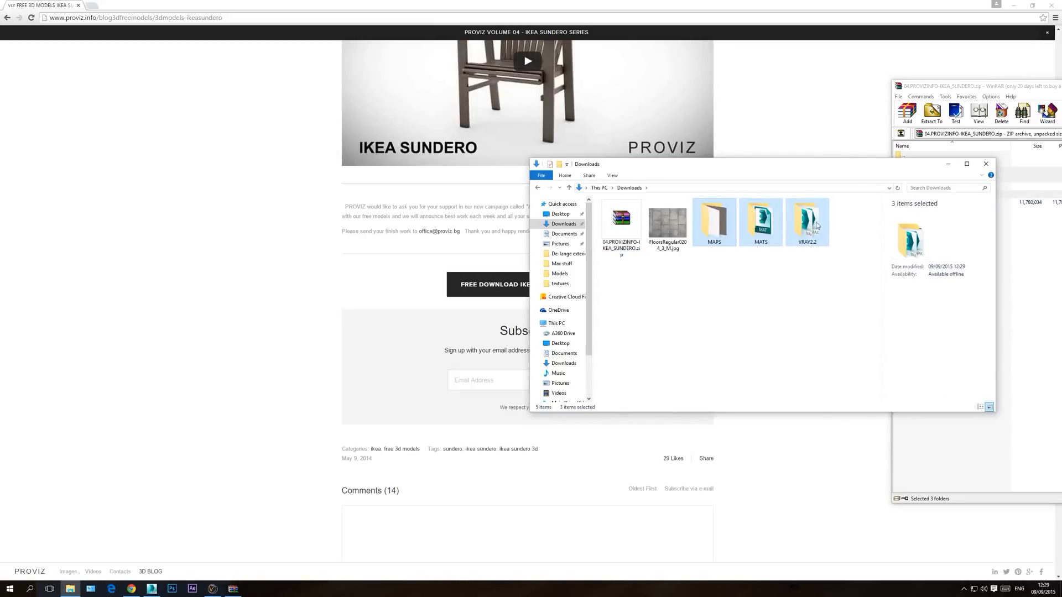
{"action": "double_click", "coordinate": [899, 87]}
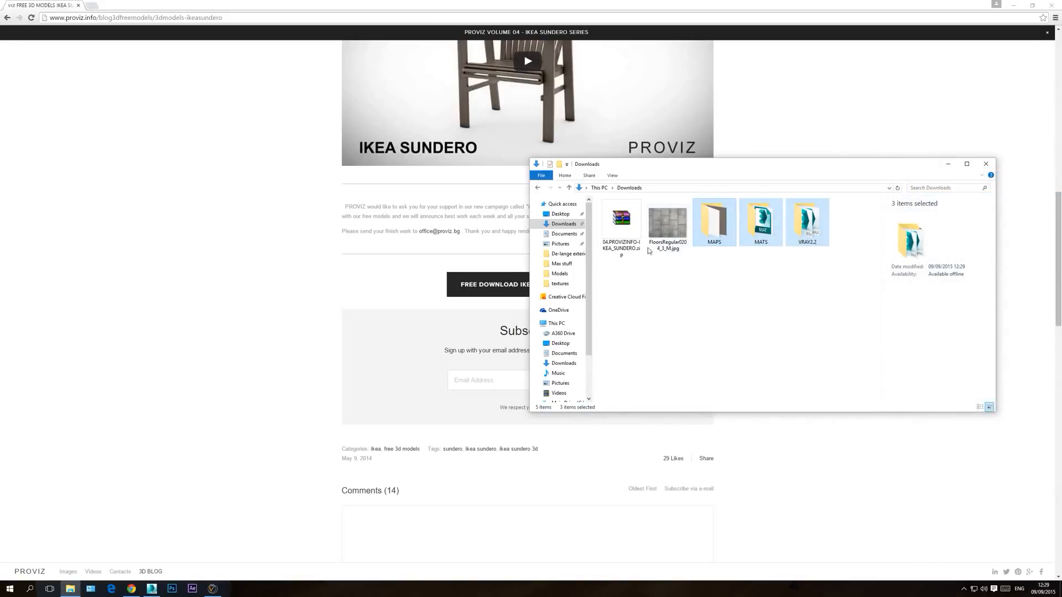
Step: Delete the IKEA Sundero zip archive from Downloads and return to 3ds Max
{"action": "left_click", "coordinate": [621, 227]}
{"action": "key", "text": "Delete"}
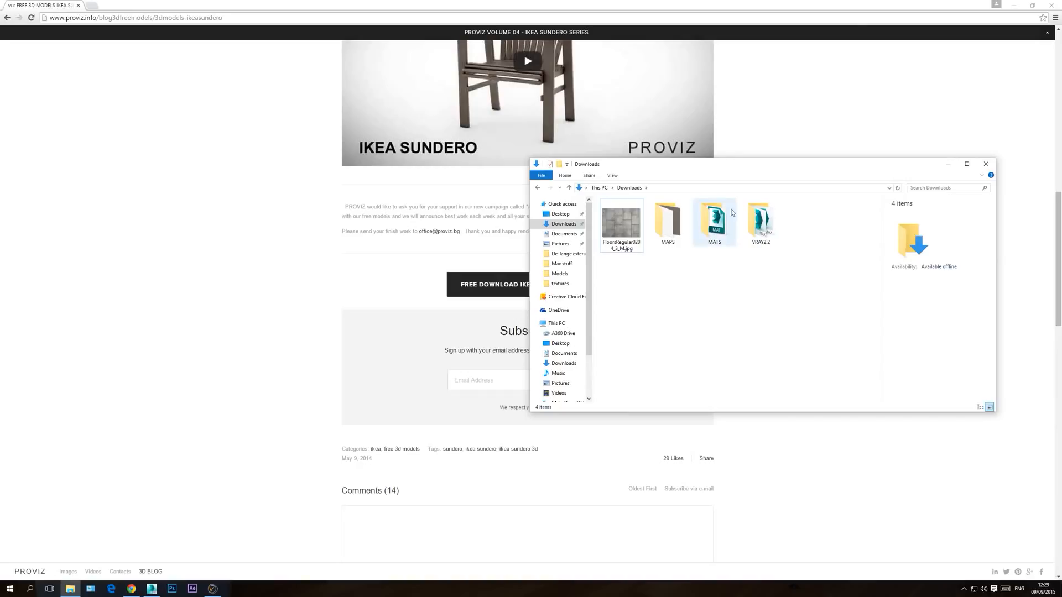
{"action": "left_click", "coordinate": [986, 165]}
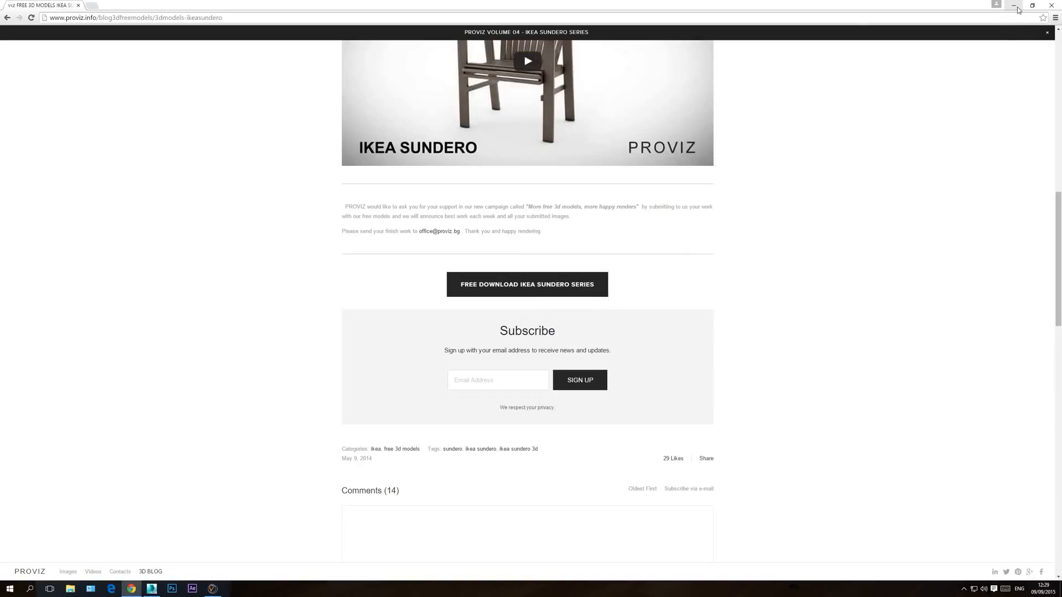
{"action": "left_click", "coordinate": [1017, 9]}
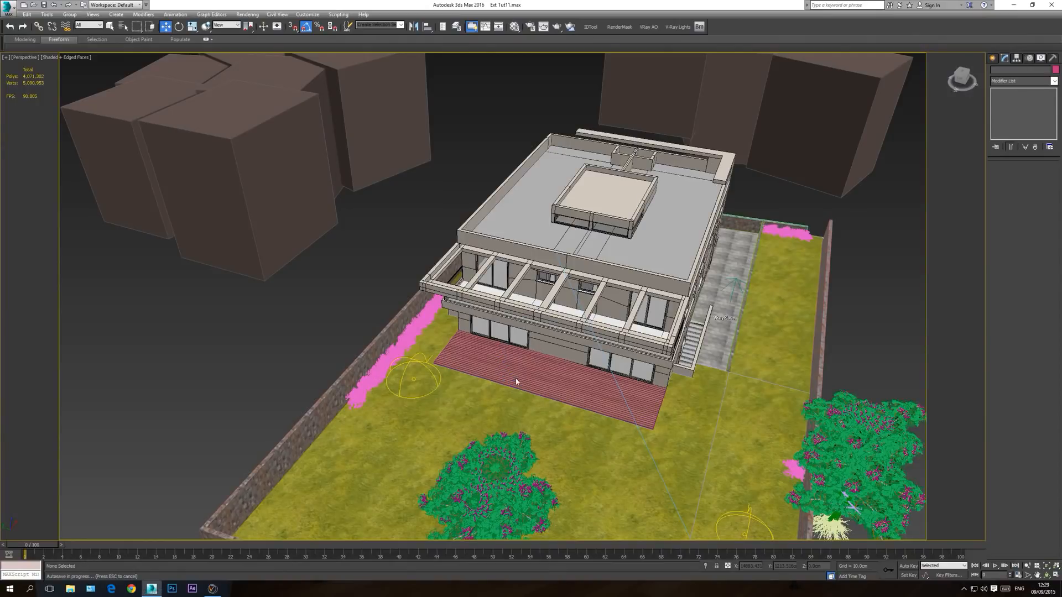
Step: Start merging a file into the scene and browse to the VRAY2.2 folder in Downloads
{"action": "scroll", "coordinate": [542, 397], "scroll_direction": "up", "scroll_amount": 5}
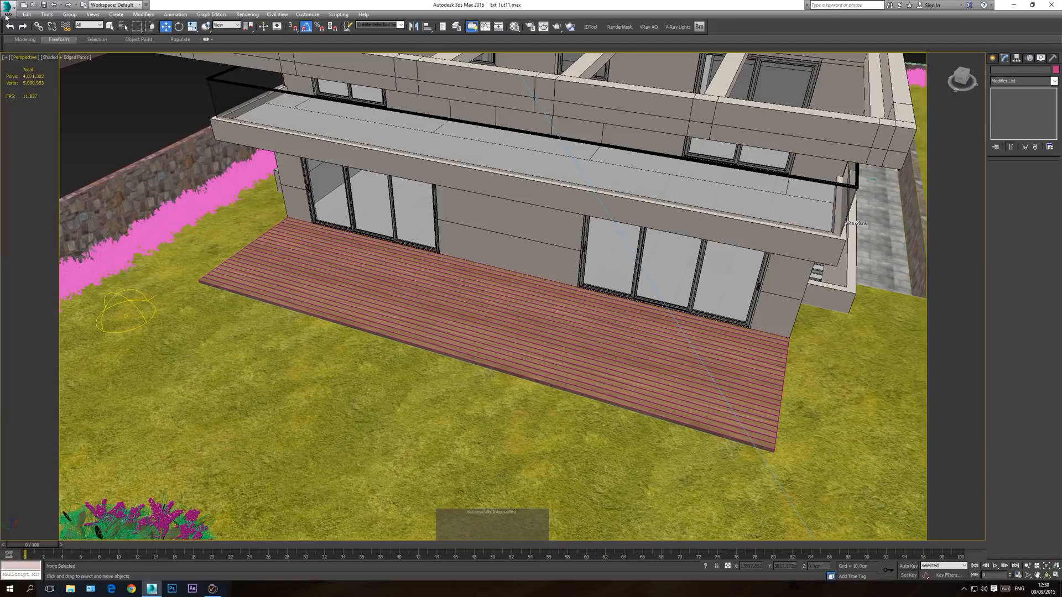
{"action": "left_click", "coordinate": [7, 13]}
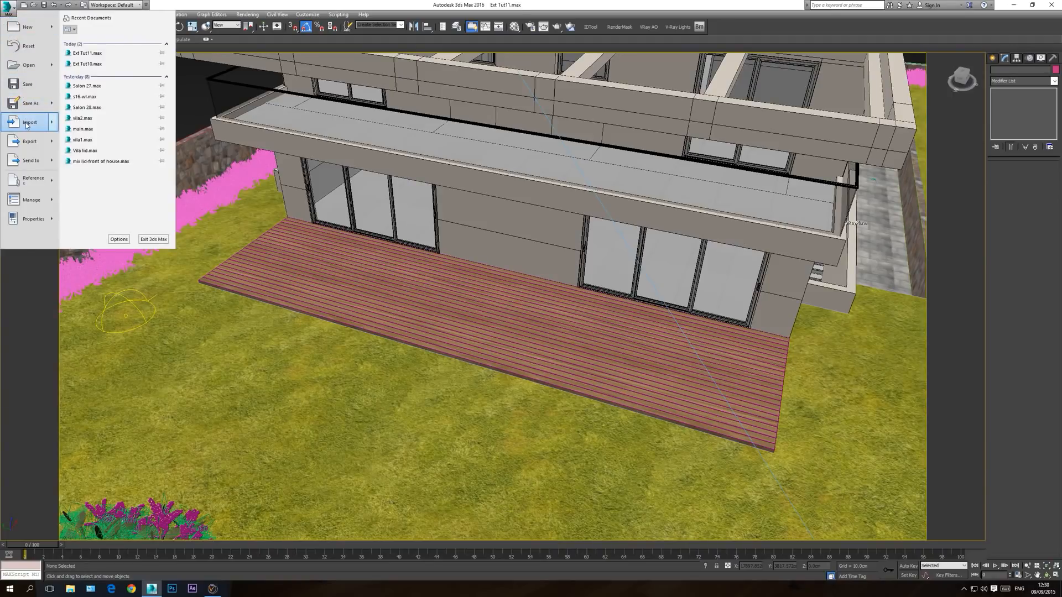
{"action": "mouse_move", "coordinate": [26, 125]}
{"action": "left_click", "coordinate": [105, 71]}
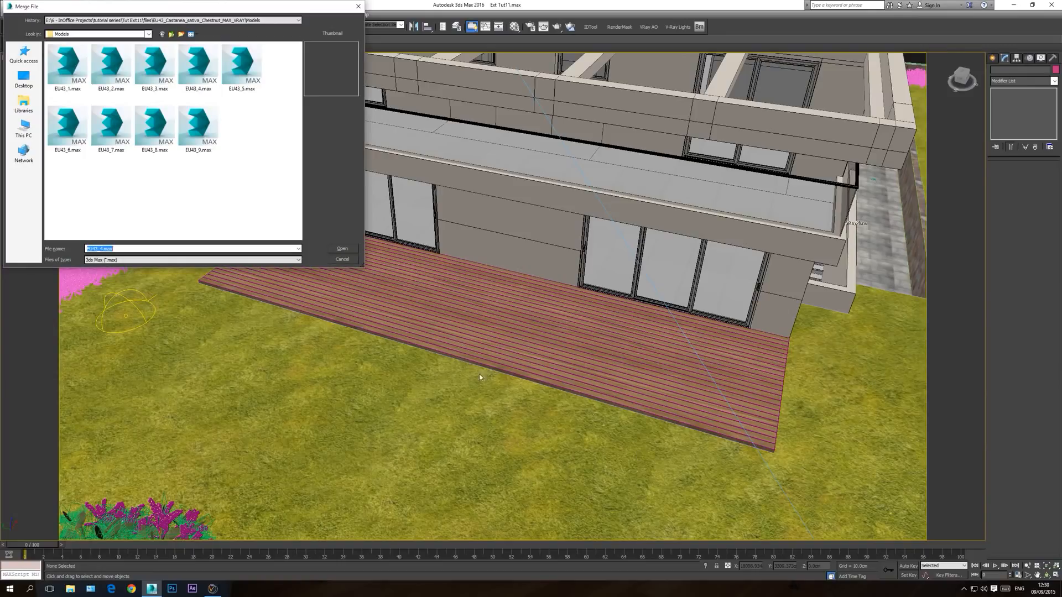
{"action": "left_click", "coordinate": [120, 34]}
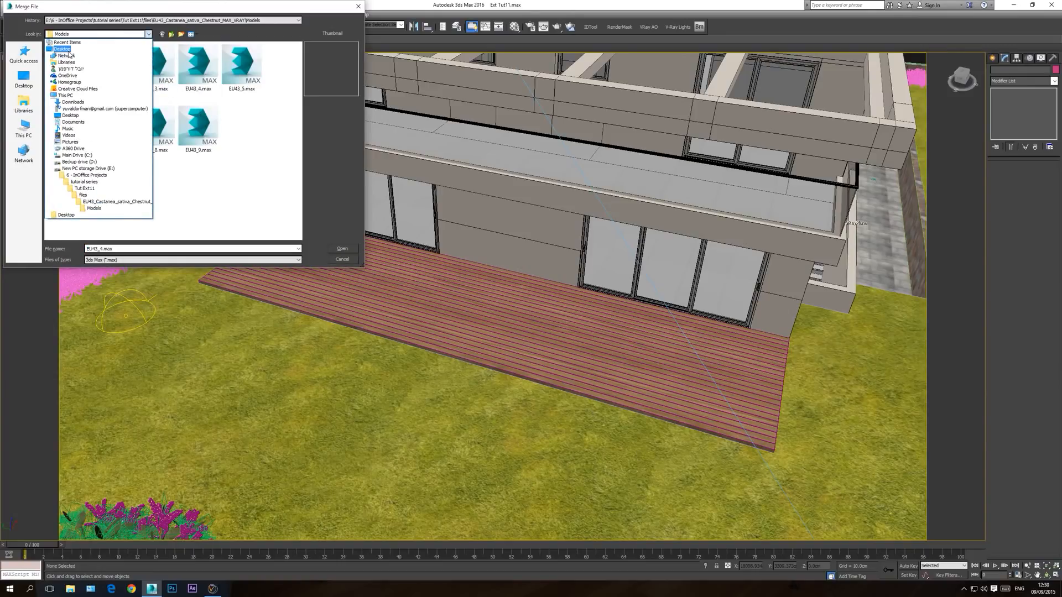
{"action": "left_click", "coordinate": [72, 102]}
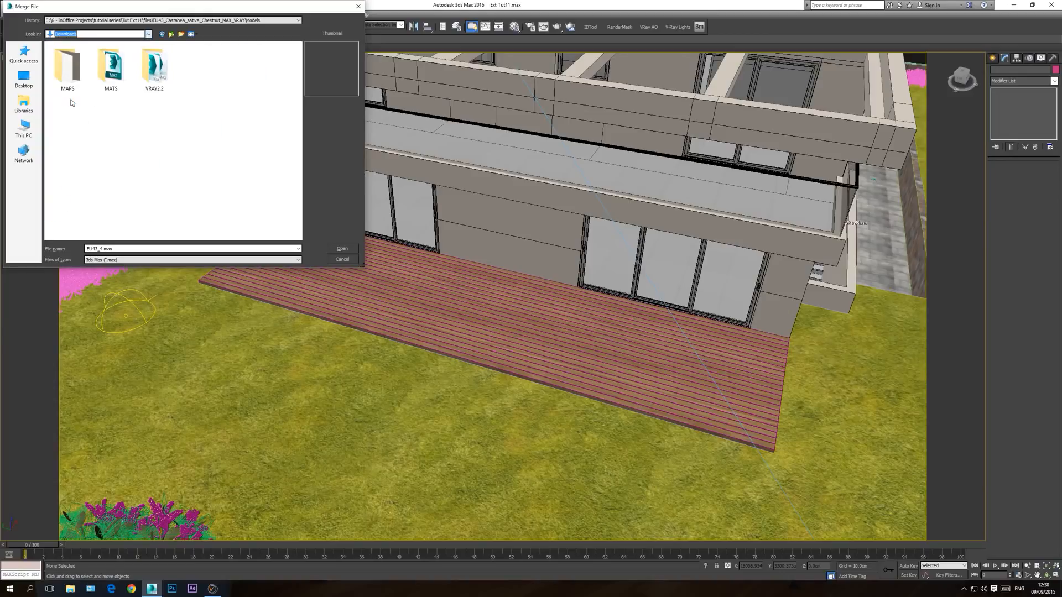
{"action": "double_click", "coordinate": [154, 69]}
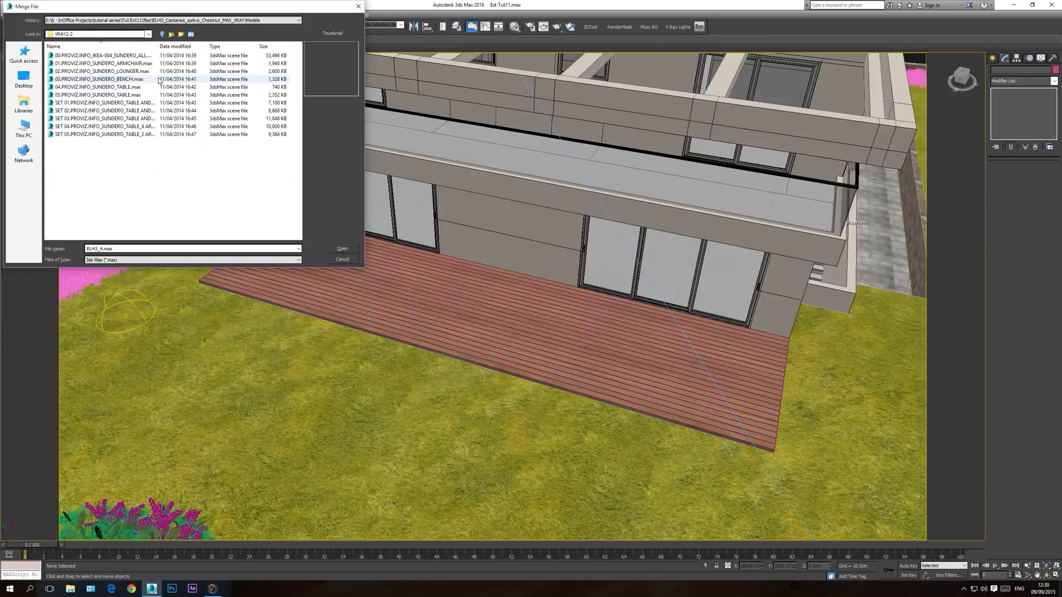
Step: Choose SET 01.PROVIZ.INFO_SUNDERO_TABLE AND 4 ARMCHAIRS.max as the file to merge
{"action": "left_click", "coordinate": [97, 64]}
{"action": "left_click", "coordinate": [104, 72]}
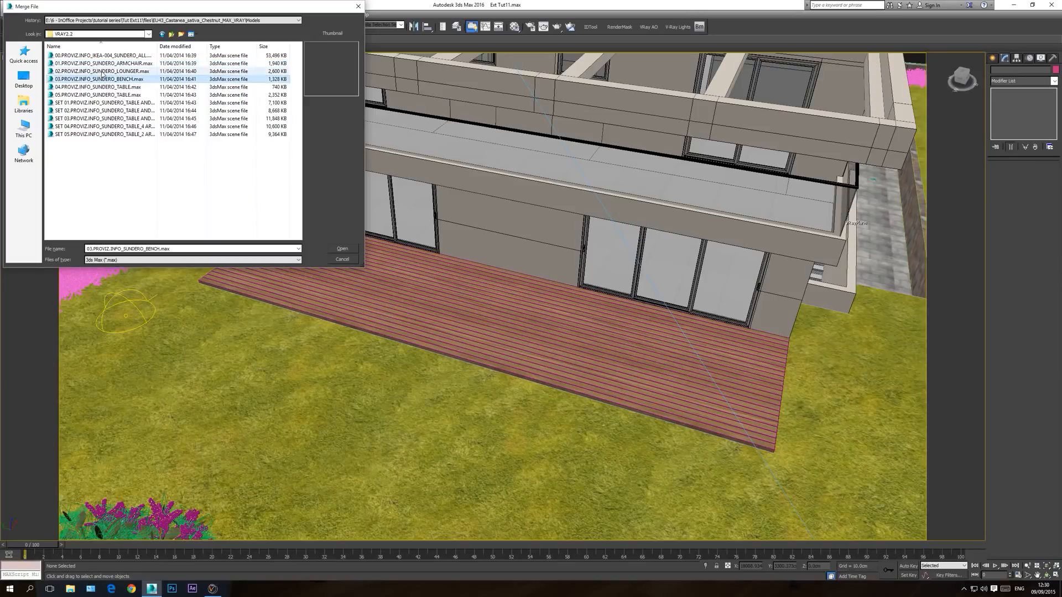
{"action": "left_click", "coordinate": [115, 80]}
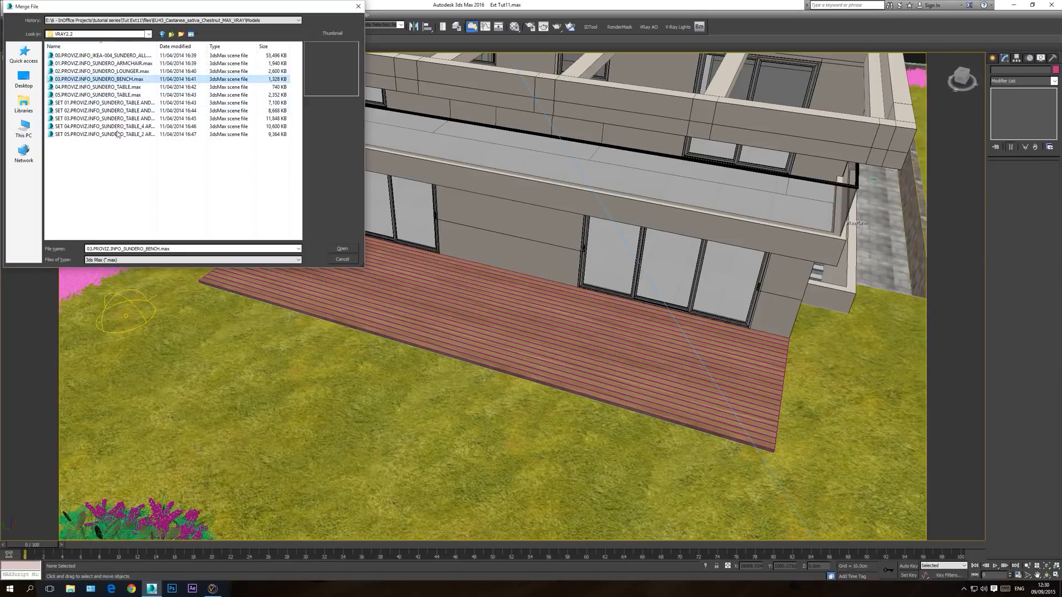
{"action": "left_click", "coordinate": [141, 103]}
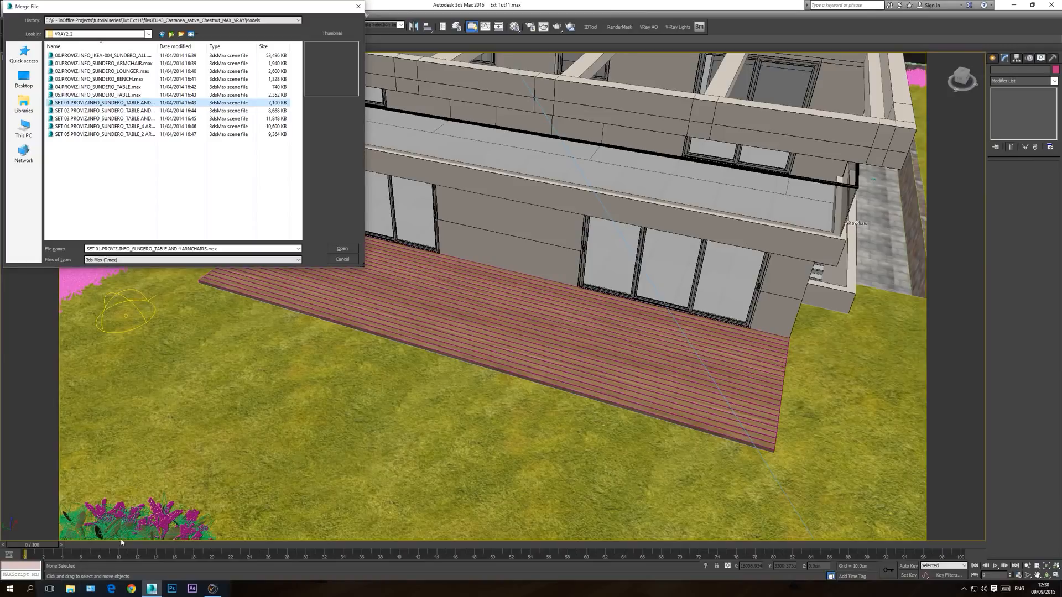
Step: In File Explorer, browse drive E: to the Ikea graden furneture folder inside 4 - Non Evermotion Collection of Models
{"action": "left_click", "coordinate": [71, 589]}
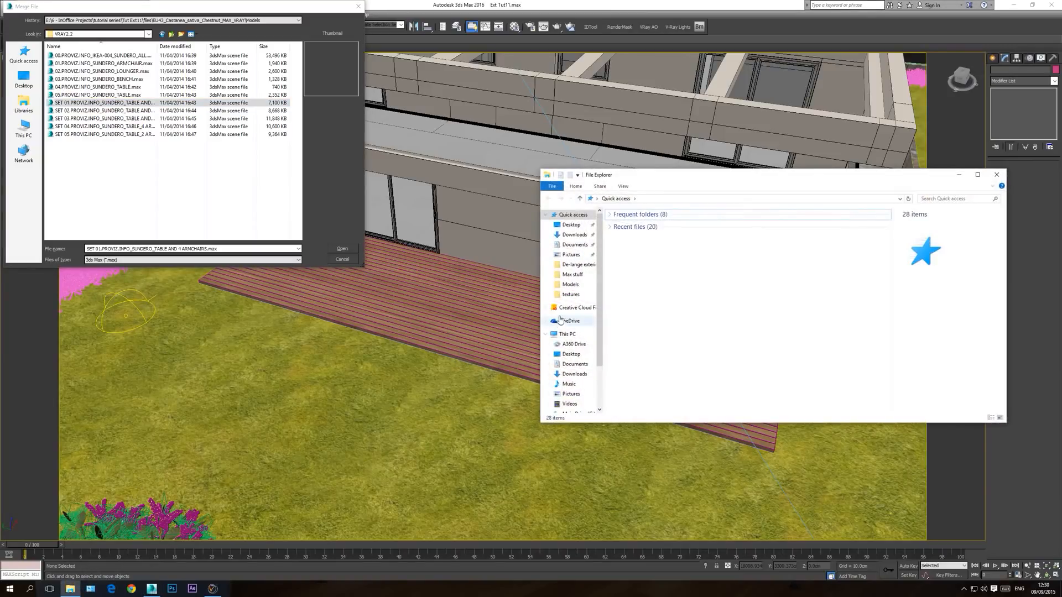
{"action": "scroll", "coordinate": [586, 343], "scroll_direction": "down", "scroll_amount": 2}
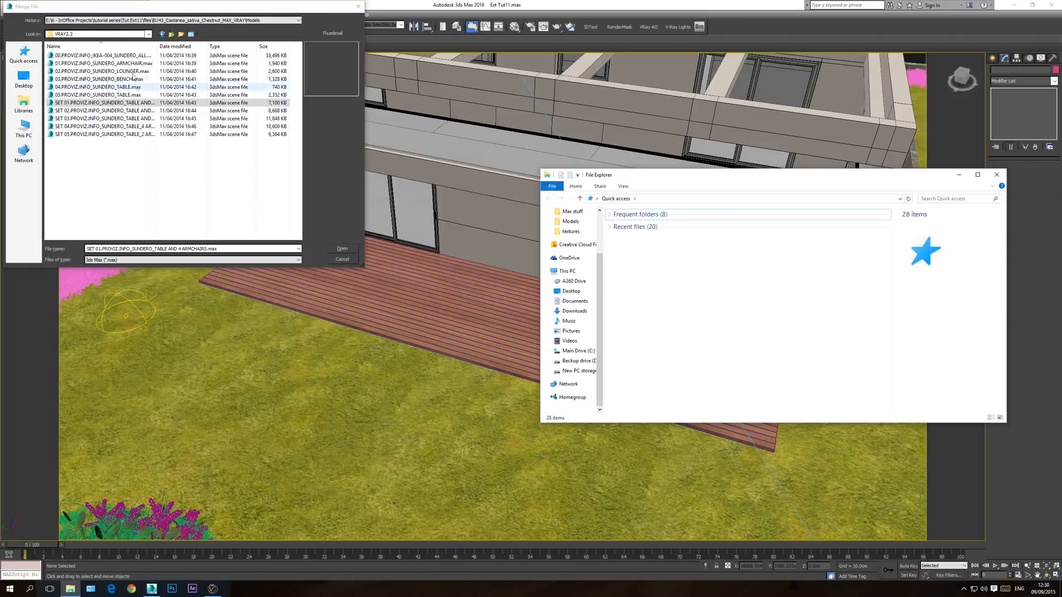
{"action": "left_click", "coordinate": [578, 371]}
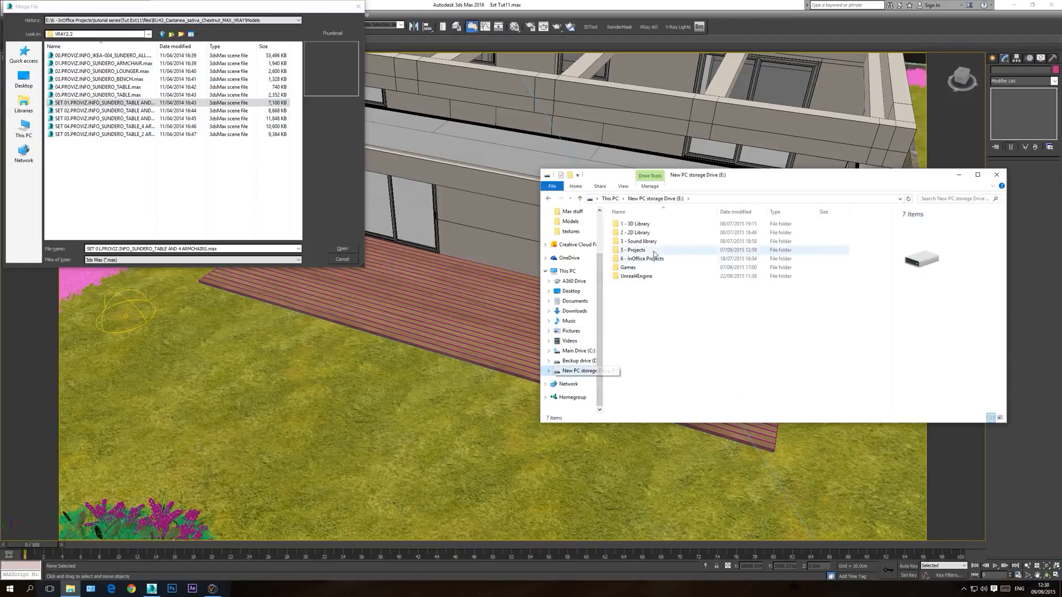
{"action": "double_click", "coordinate": [642, 224]}
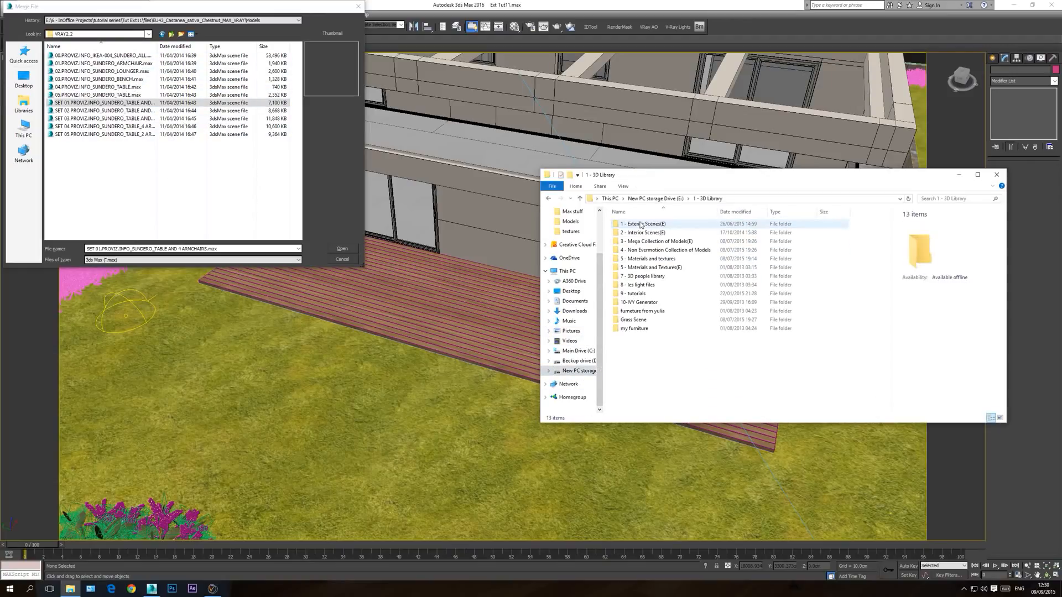
{"action": "double_click", "coordinate": [669, 250]}
{"action": "double_click", "coordinate": [642, 285]}
Step: Open 04.PROVIZINFO-IKEA_SUNDERO.pdf and examine the pictured single pieces and furniture sets
{"action": "left_click", "coordinate": [645, 243]}
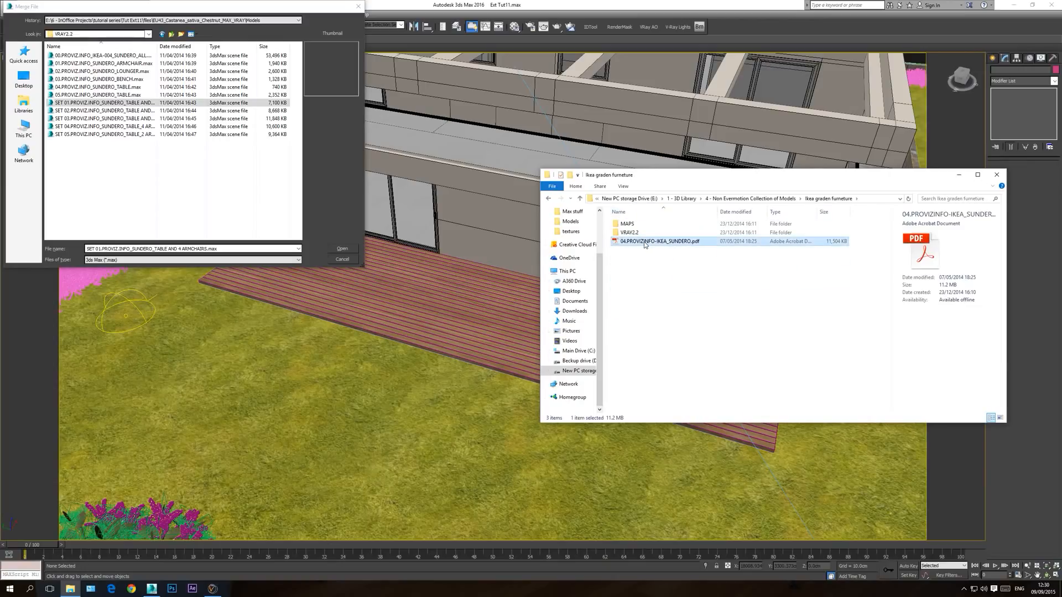
{"action": "double_click", "coordinate": [644, 245]}
{"action": "scroll", "coordinate": [489, 310], "scroll_direction": "down", "scroll_amount": 8}
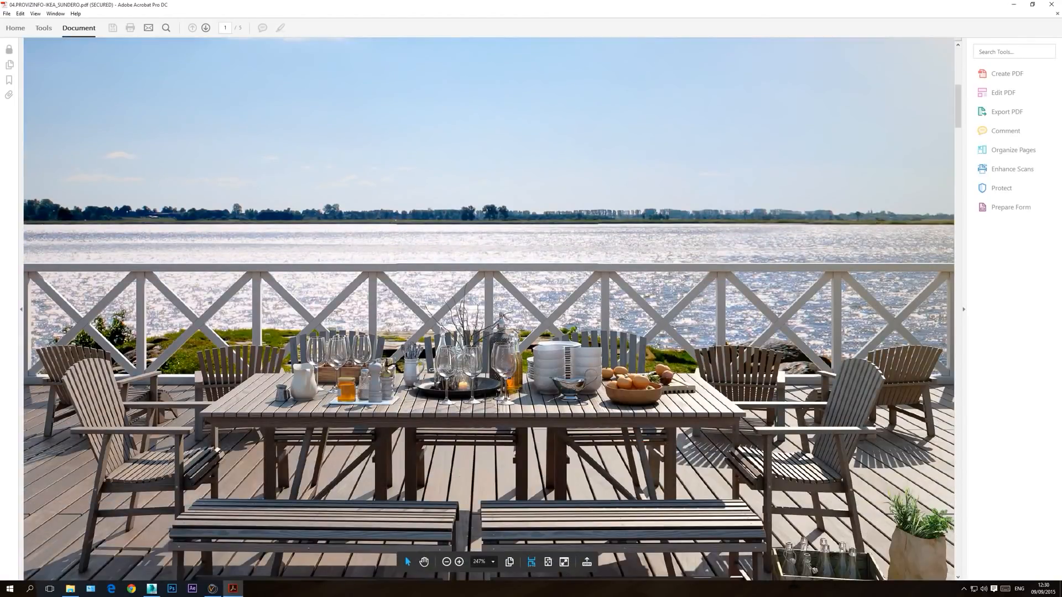
{"action": "scroll", "coordinate": [489, 310], "scroll_direction": "down", "scroll_amount": 3}
{"action": "scroll", "coordinate": [489, 310], "scroll_direction": "down", "scroll_amount": 20}
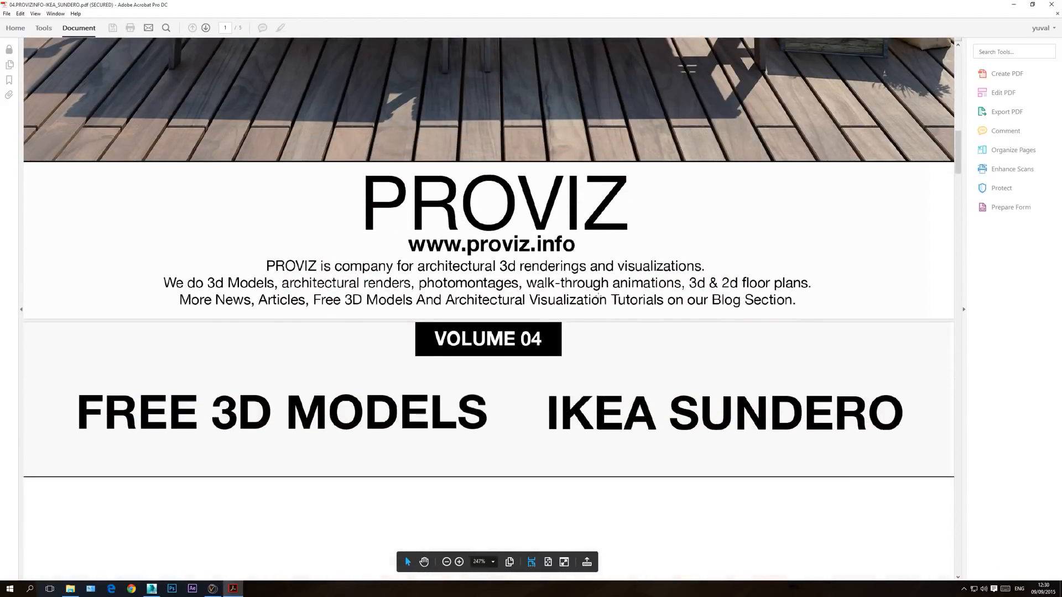
{"action": "scroll", "coordinate": [547, 285], "scroll_direction": "down", "scroll_amount": 20}
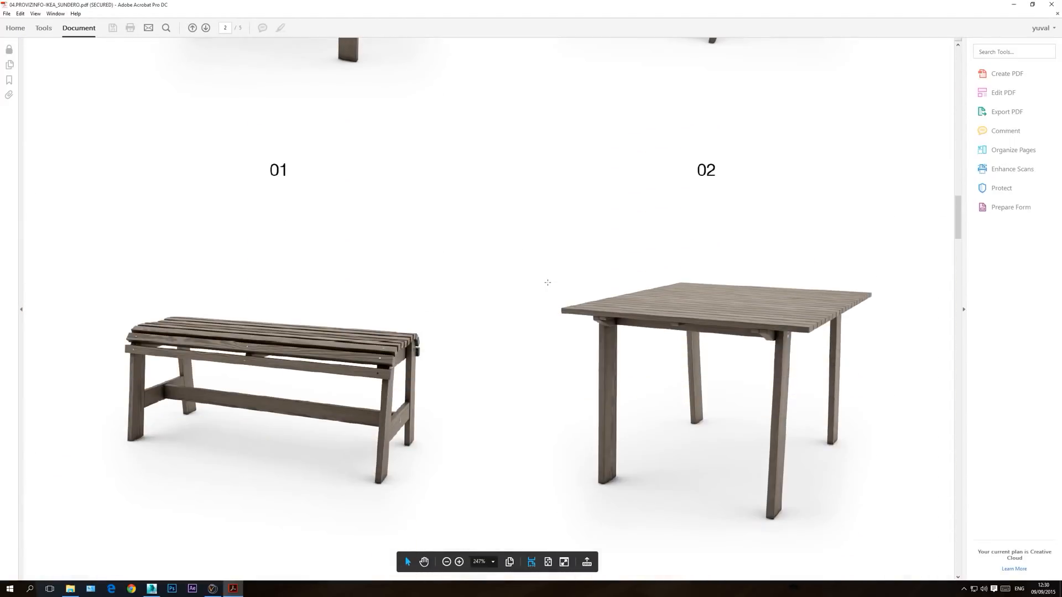
{"action": "scroll", "coordinate": [547, 286], "scroll_direction": "down", "scroll_amount": 10}
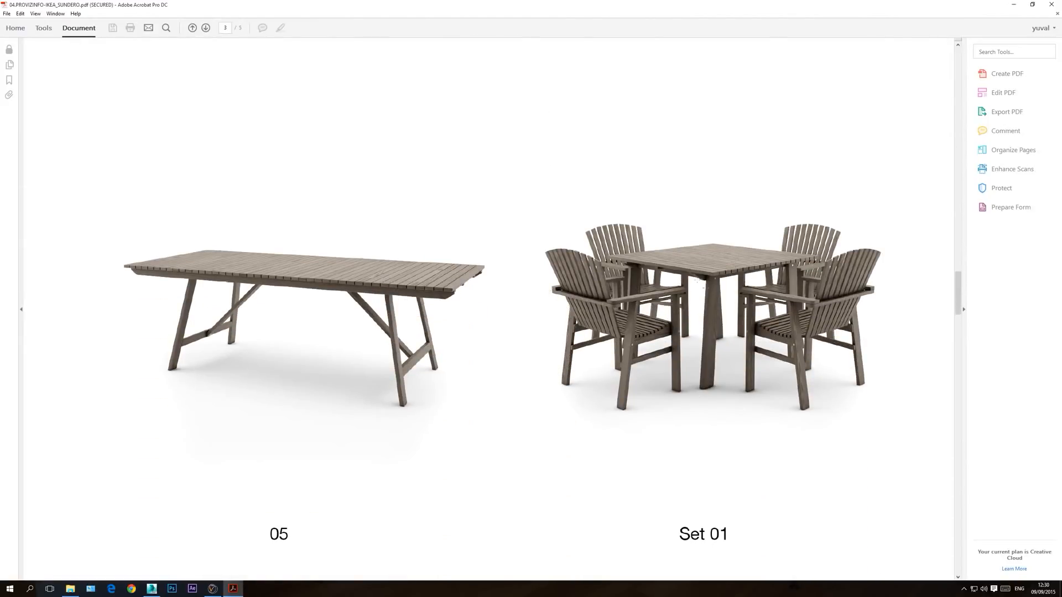
Step: Return to 3ds Max and merge the object from SET 01.PROVIZ.INFO_SUNDERO_TABLE AND 4 ARMCHAIRS.max into the scene
{"action": "left_click", "coordinate": [151, 589]}
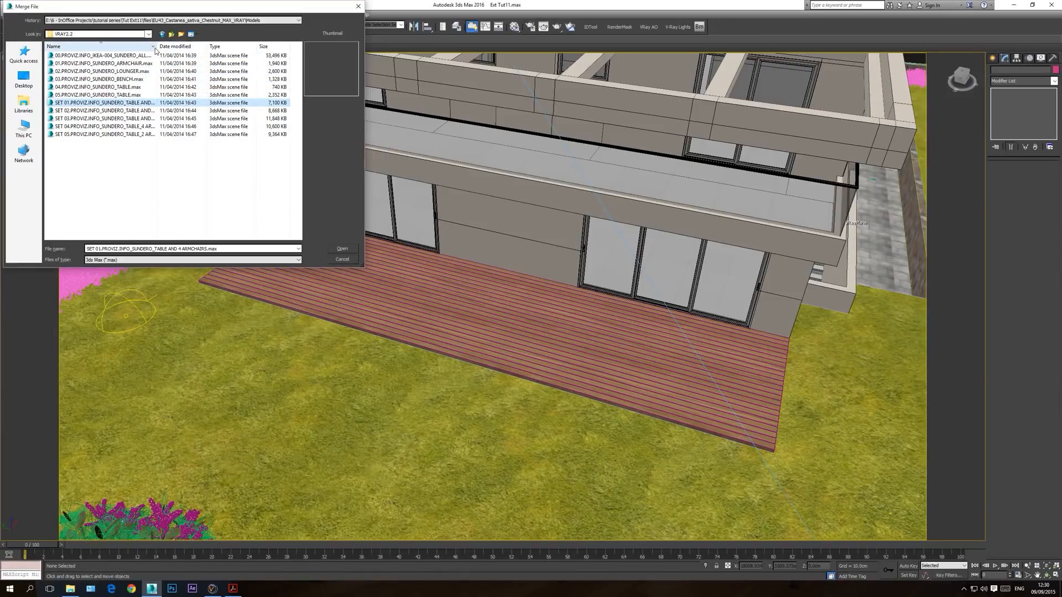
{"action": "left_click_drag", "start_coordinate": [157, 46], "coordinate": [249, 46]}
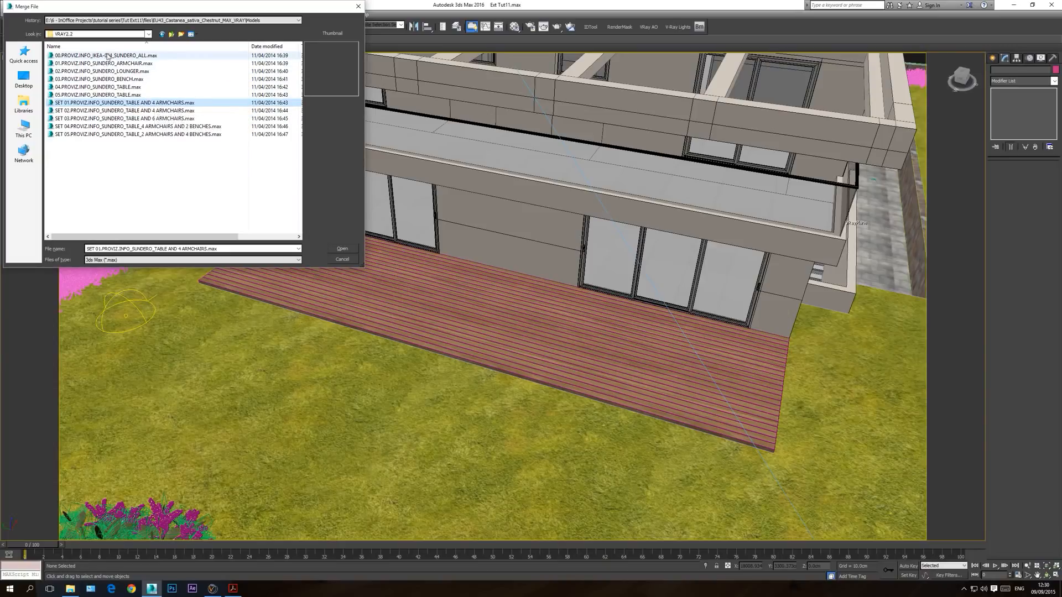
{"action": "double_click", "coordinate": [141, 105]}
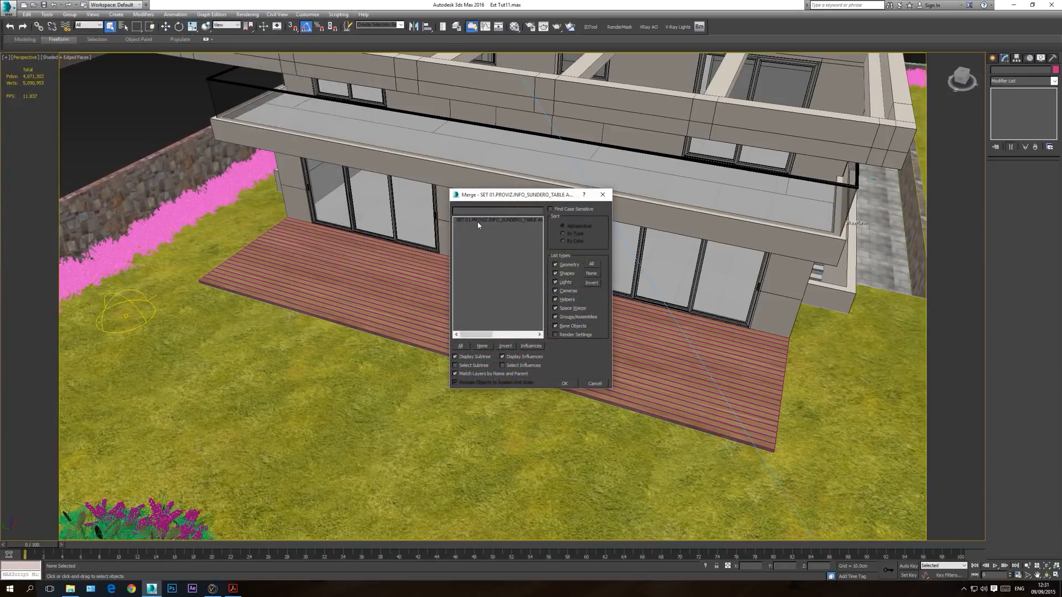
{"action": "double_click", "coordinate": [478, 221]}
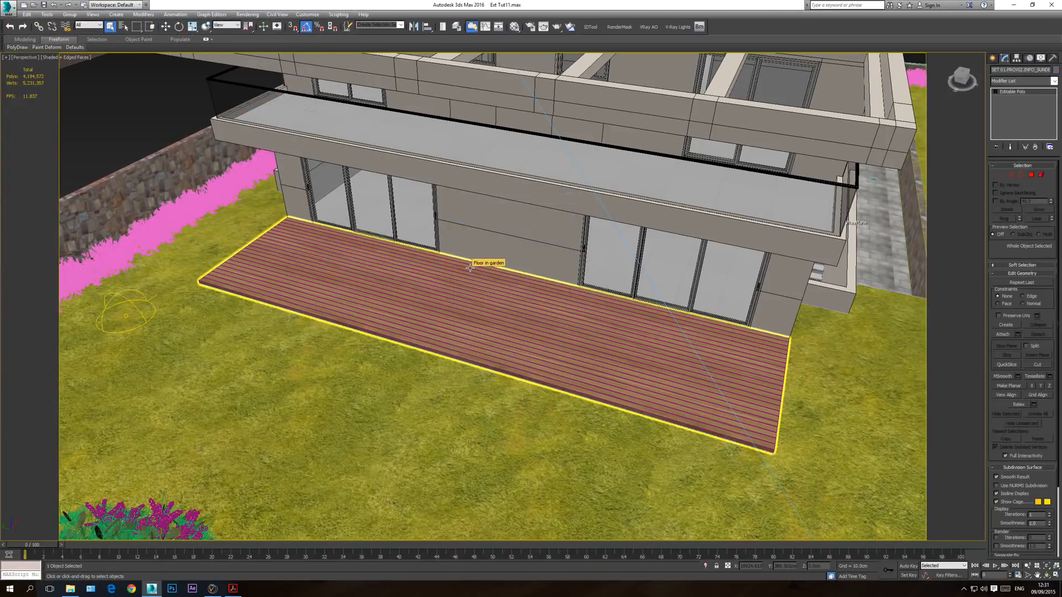
Step: Examine the merged table and four armchairs up close in the perspective view
{"action": "key", "text": "t"}
{"action": "scroll", "coordinate": [520, 324], "scroll_direction": "down", "scroll_amount": 10}
{"action": "middle_click_drag", "start_coordinate": [228, 312], "coordinate": [434, 313]}
{"action": "scroll", "coordinate": [366, 308], "scroll_direction": "up", "scroll_amount": 6}
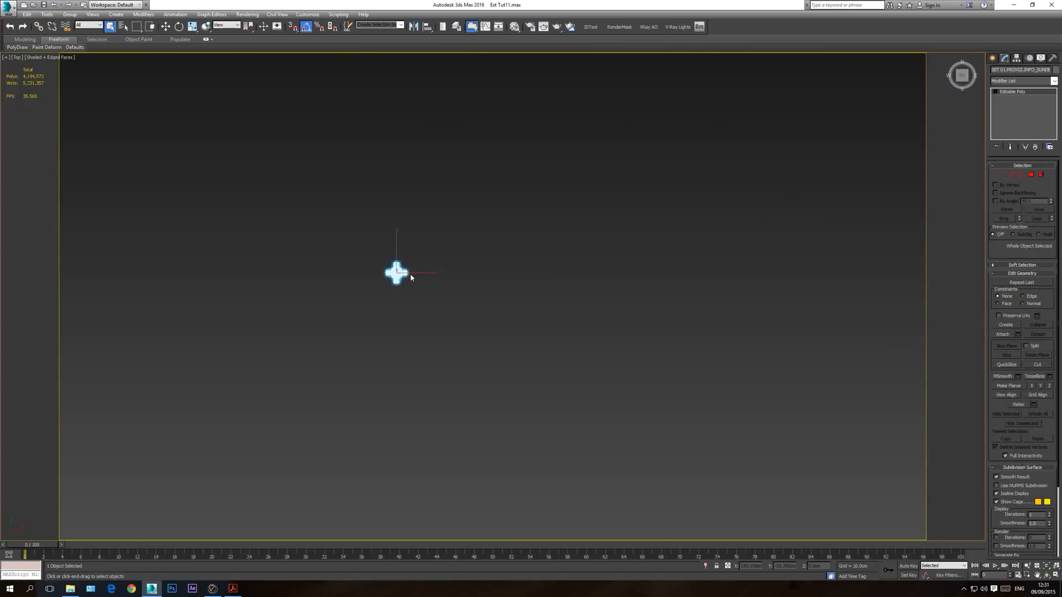
{"action": "scroll", "coordinate": [410, 273], "scroll_direction": "up", "scroll_amount": 5}
{"action": "key", "text": "p"}
{"action": "left_click", "coordinate": [1047, 575]}
{"action": "key", "text": "z"}
{"action": "left_click_drag", "start_coordinate": [542, 339], "coordinate": [568, 264]}
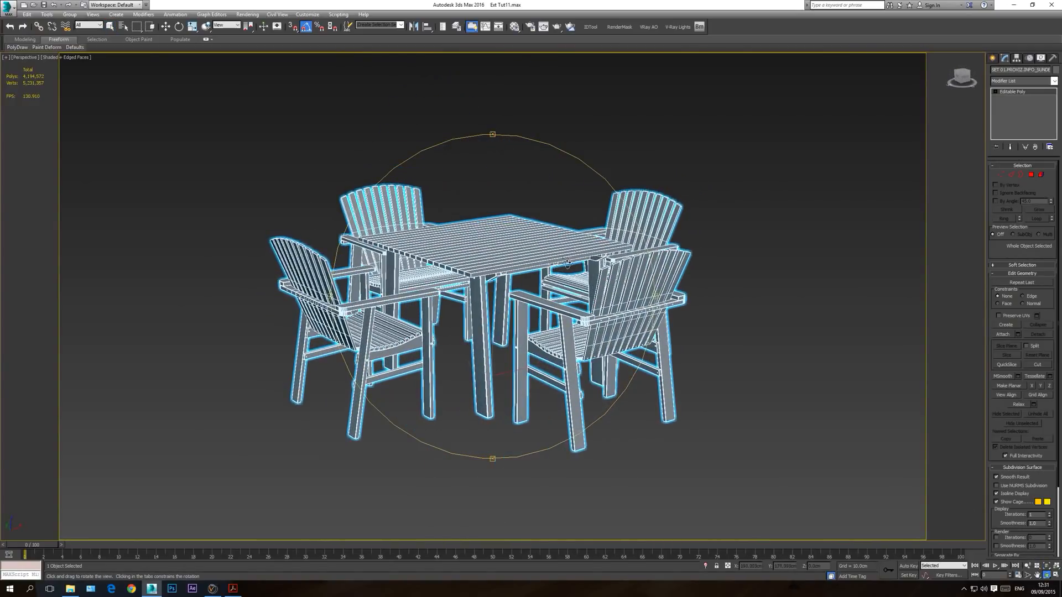
{"action": "right_click", "coordinate": [471, 239]}
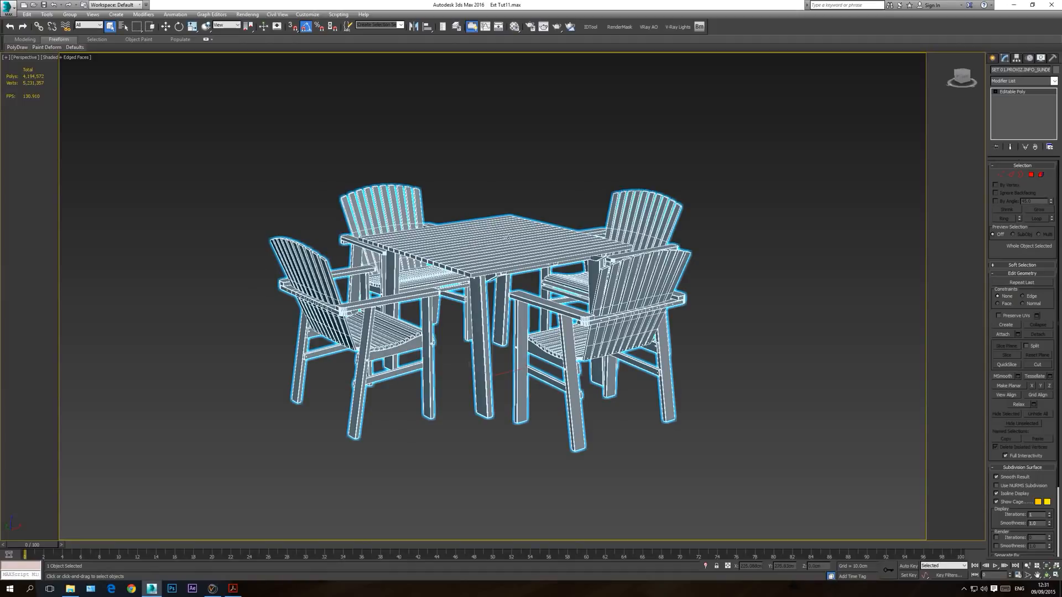
Step: In the top view, move the table and four armchairs onto the wooden deck beside the house
{"action": "key", "text": "t"}
{"action": "scroll", "coordinate": [472, 308], "scroll_direction": "down", "scroll_amount": 8}
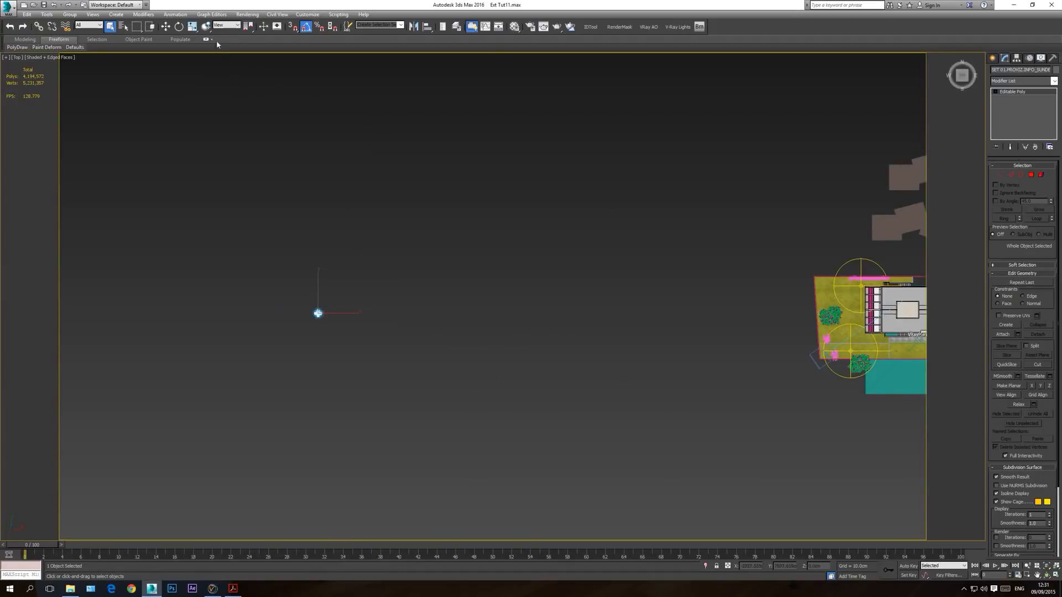
{"action": "left_click", "coordinate": [164, 28]}
{"action": "left_click_drag", "start_coordinate": [331, 302], "coordinate": [874, 322]}
{"action": "scroll", "coordinate": [877, 324], "scroll_direction": "up", "scroll_amount": 6}
{"action": "middle_click_drag", "start_coordinate": [816, 326], "coordinate": [708, 362]}
{"action": "scroll", "coordinate": [709, 362], "scroll_direction": "up", "scroll_amount": 3}
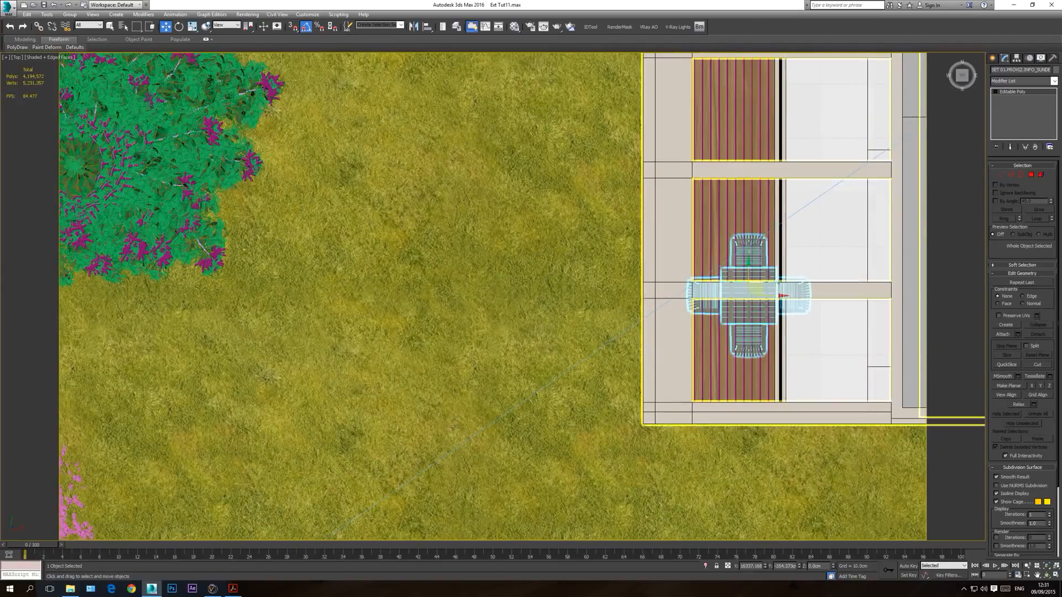
{"action": "left_click_drag", "start_coordinate": [760, 285], "coordinate": [761, 280]}
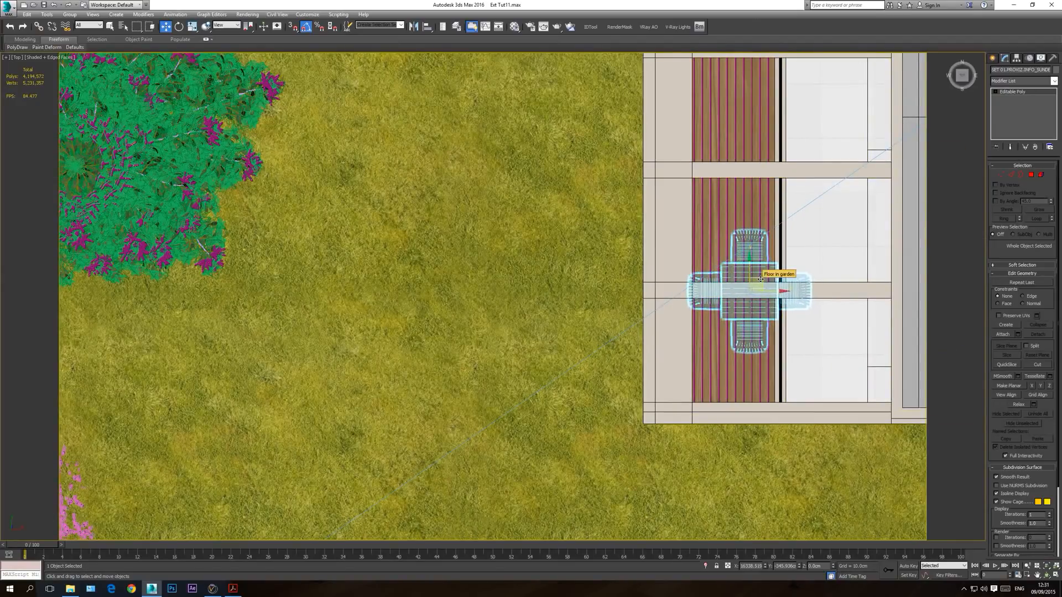
Step: In the front wireframe view, raise the furniture set until its legs rest on the deck surface
{"action": "key", "text": "f"}
{"action": "key", "text": "F3"}
{"action": "scroll", "coordinate": [410, 390], "scroll_direction": "down", "scroll_amount": 4}
{"action": "middle_click_drag", "start_coordinate": [130, 450], "coordinate": [488, 429]}
{"action": "scroll", "coordinate": [488, 429], "scroll_direction": "up", "scroll_amount": 4}
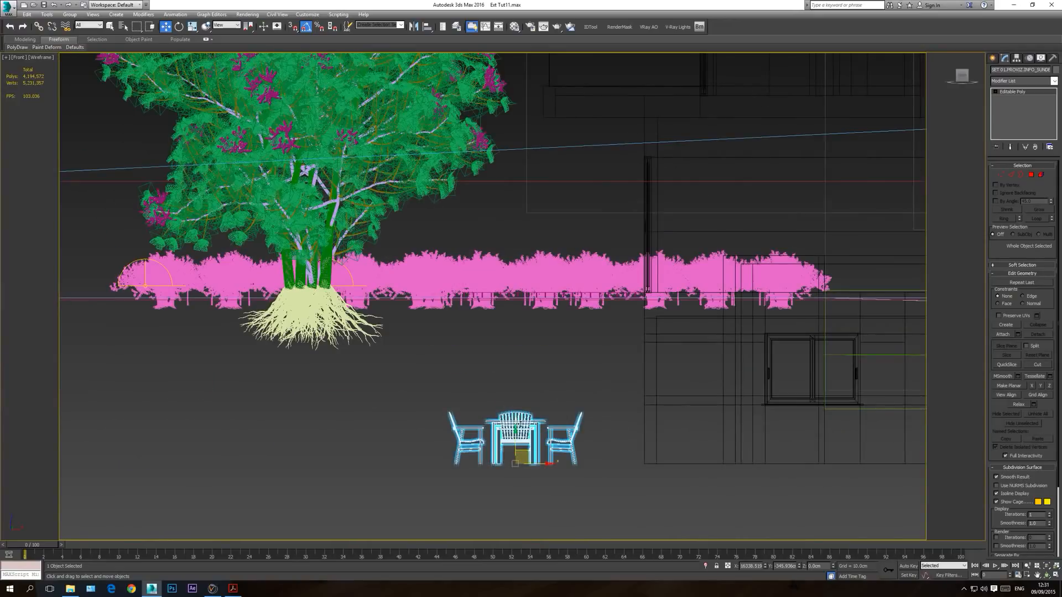
{"action": "left_click_drag", "start_coordinate": [515, 437], "coordinate": [518, 260]}
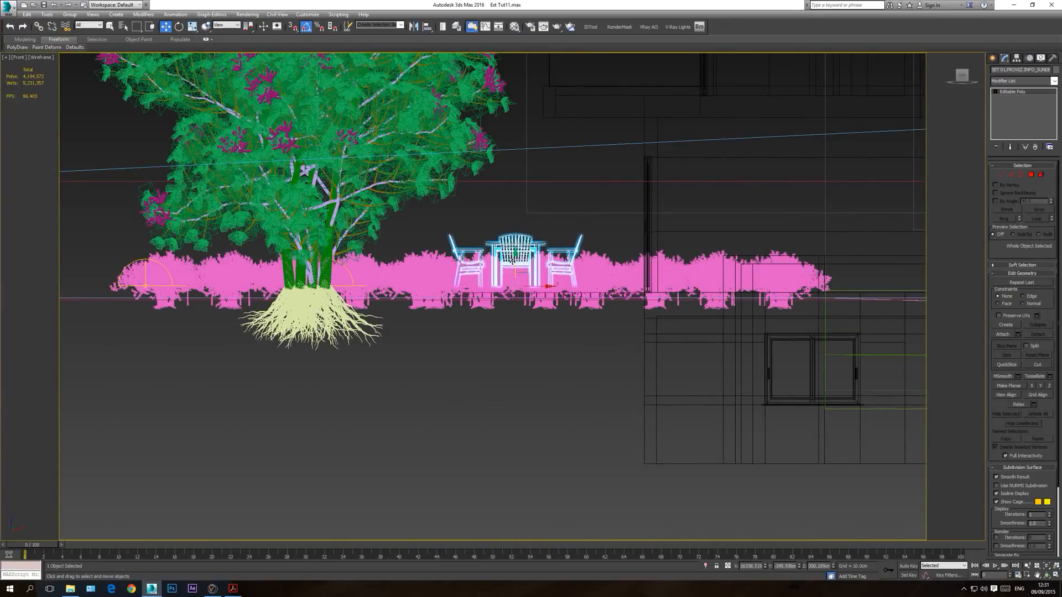
{"action": "scroll", "coordinate": [520, 257], "scroll_direction": "up", "scroll_amount": 5}
{"action": "left_click_drag", "start_coordinate": [522, 206], "coordinate": [524, 230]}
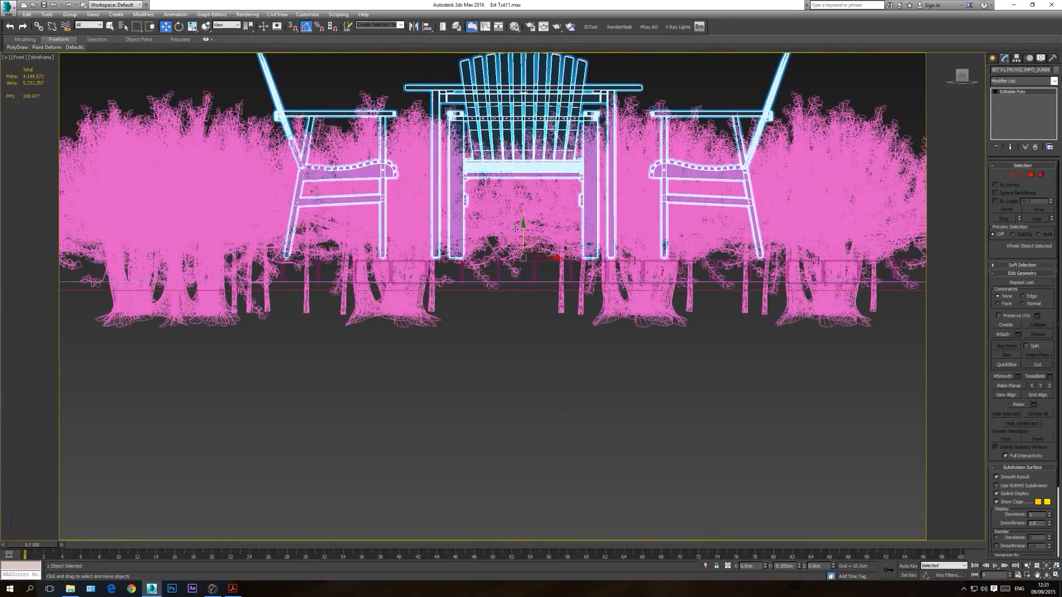
{"action": "scroll", "coordinate": [545, 256], "scroll_direction": "up", "scroll_amount": 5}
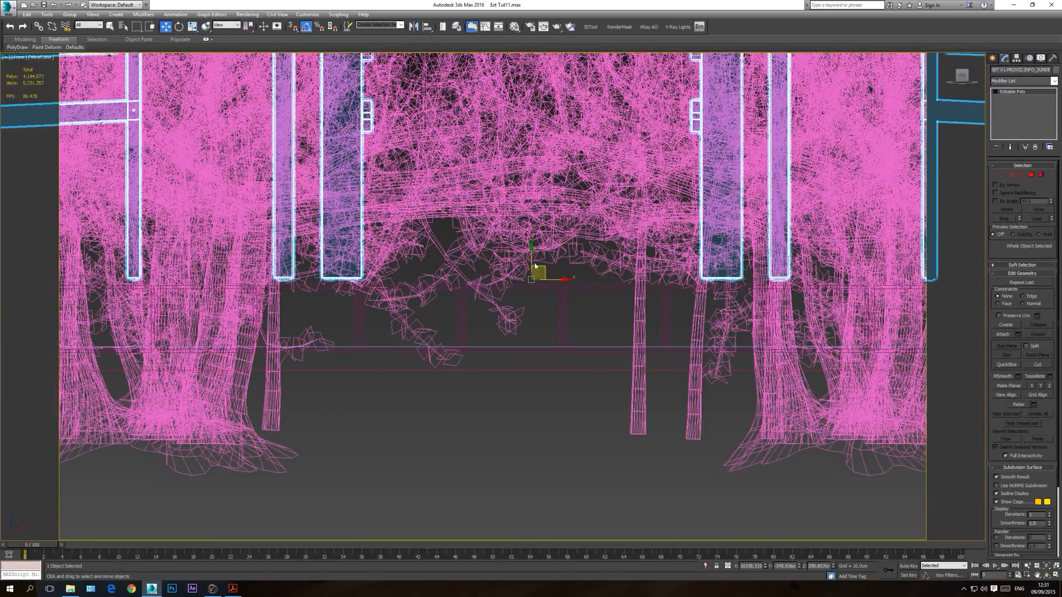
{"action": "left_click_drag", "start_coordinate": [532, 258], "coordinate": [528, 265]}
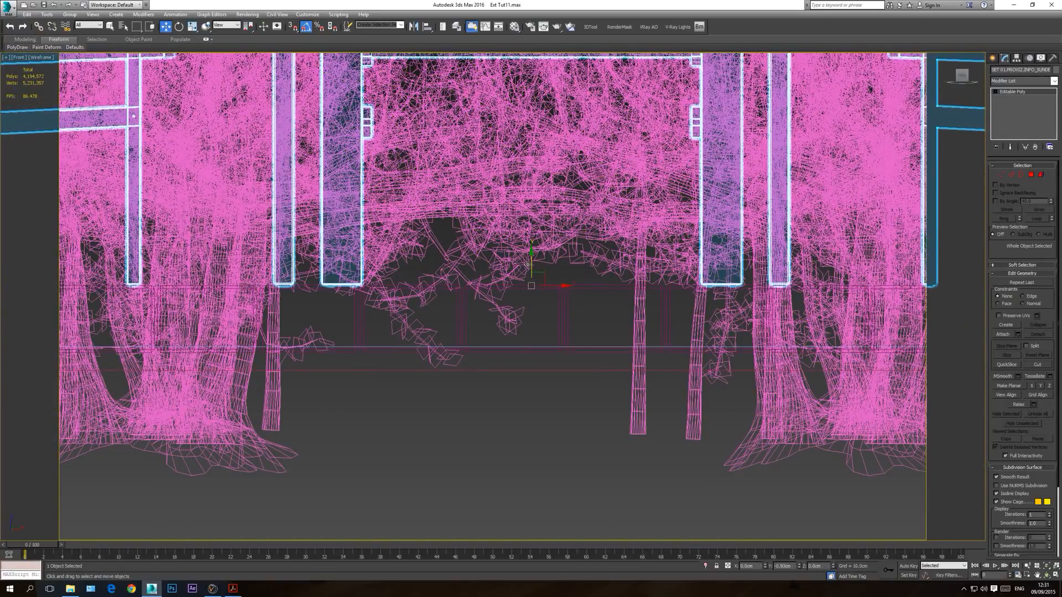
Step: Show the scene through the VRay camera, shaded and without edged faces, with nothing selected
{"action": "key", "text": "c"}
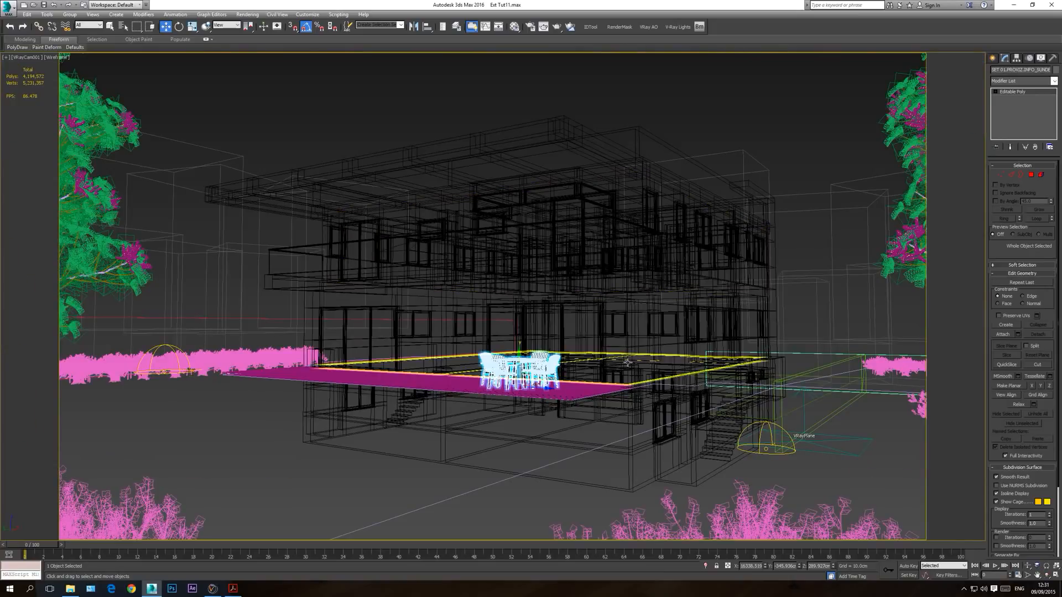
{"action": "left_click", "coordinate": [493, 98]}
{"action": "key", "text": "F3"}
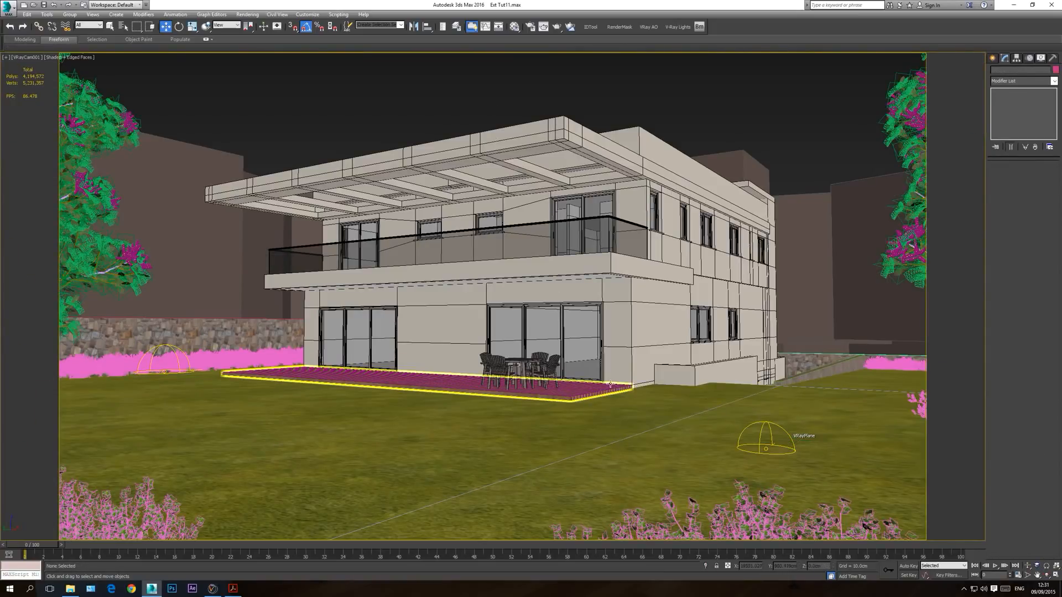
{"action": "key", "text": "F4"}
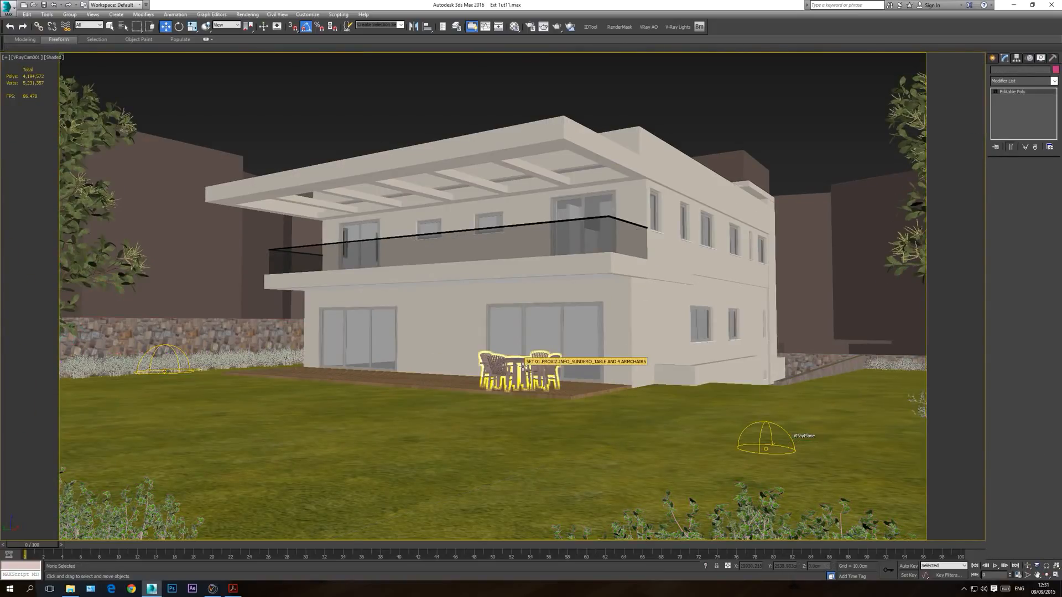
Step: Clone the table and armchair set along the deck to its far end, in front of the other sliding doors
{"action": "left_click", "coordinate": [523, 366]}
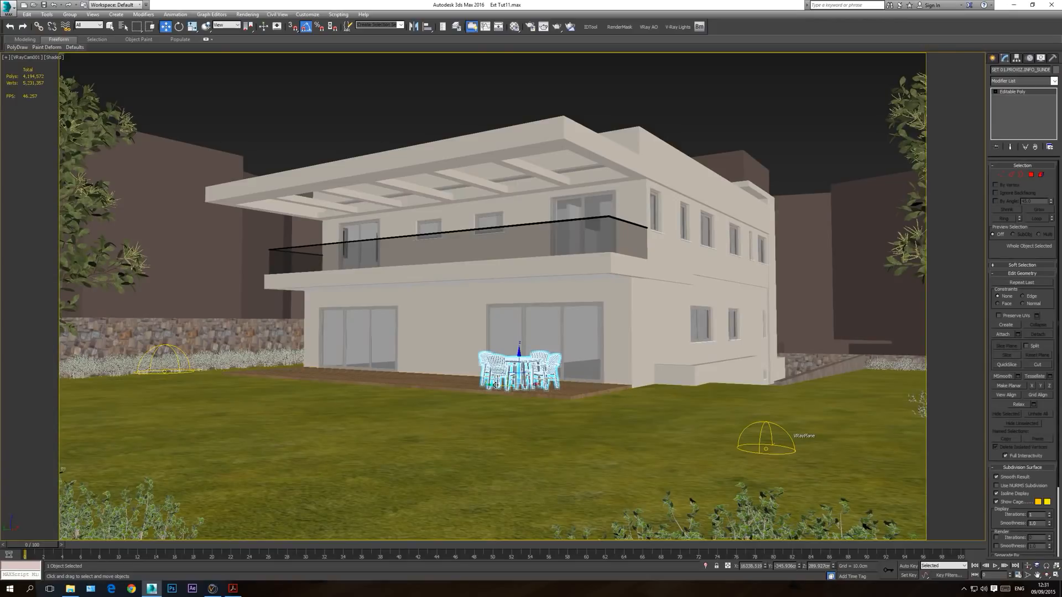
{"action": "left_click_drag", "start_coordinate": [496, 383], "coordinate": [311, 384], "text": "shift"}
{"action": "left_click", "coordinate": [530, 330]}
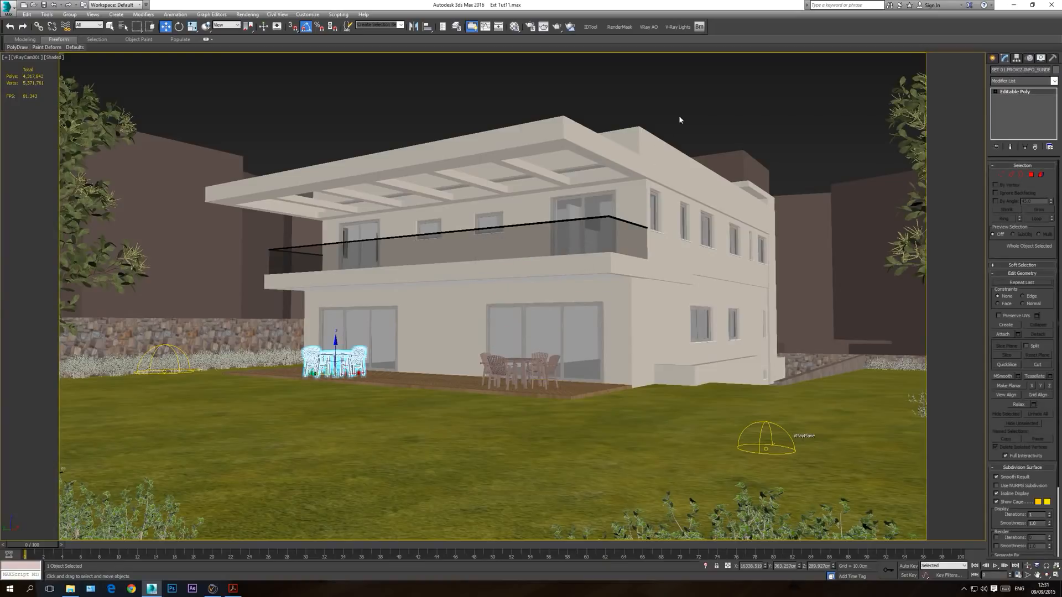
{"action": "left_click", "coordinate": [680, 100]}
Step: In the perspective view, shift the original table set slightly toward the house and rotate it to an angle on the deck
{"action": "key", "text": "p"}
{"action": "left_click", "coordinate": [1047, 577]}
{"action": "left_click_drag", "start_coordinate": [521, 310], "coordinate": [519, 334]}
{"action": "middle_click_drag", "start_coordinate": [503, 450], "coordinate": [511, 359]}
{"action": "scroll", "coordinate": [511, 359], "scroll_direction": "up", "scroll_amount": 4}
{"action": "right_click", "coordinate": [539, 407]}
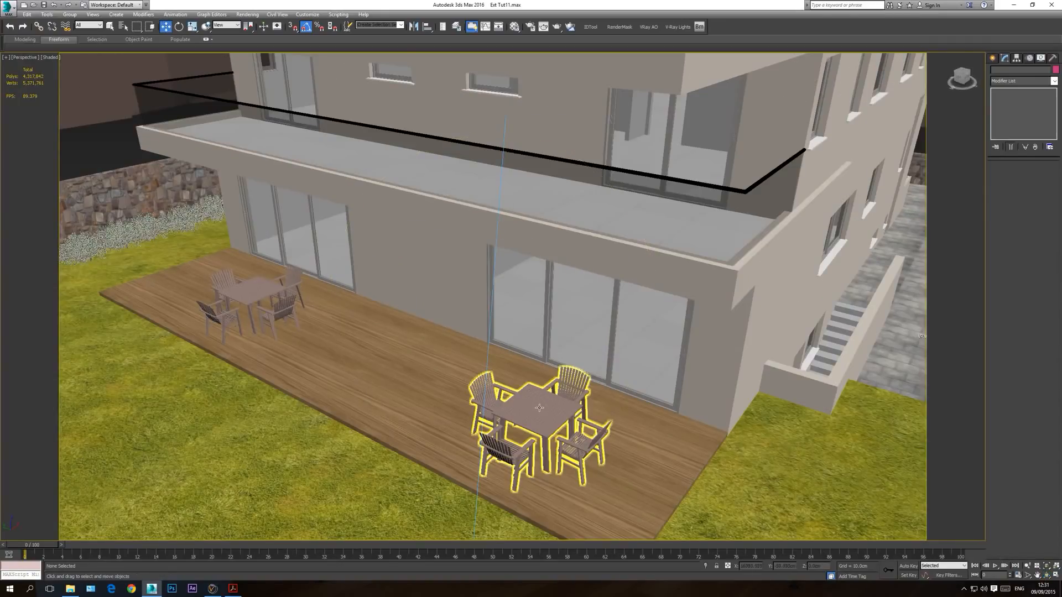
{"action": "left_click", "coordinate": [539, 408]}
{"action": "left_click_drag", "start_coordinate": [552, 436], "coordinate": [545, 413]}
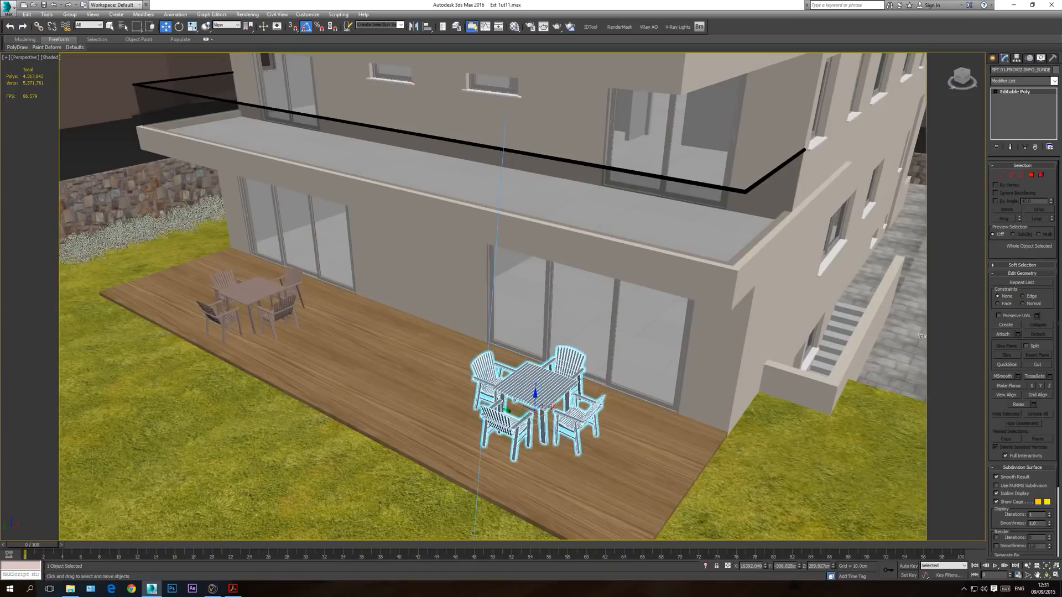
{"action": "left_click", "coordinate": [178, 26]}
{"action": "left_click_drag", "start_coordinate": [536, 441], "coordinate": [498, 431]}
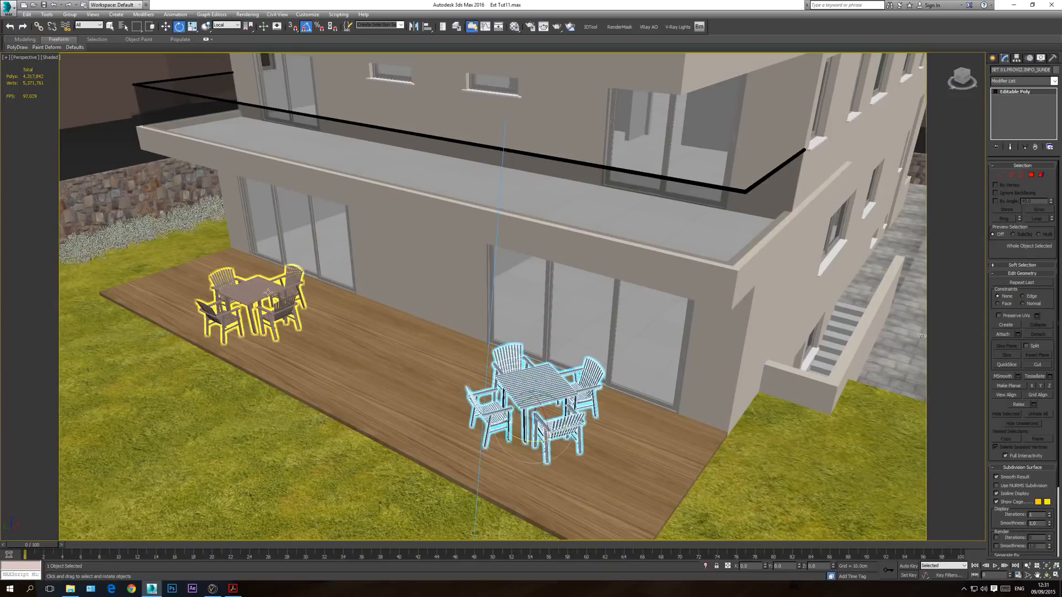
Step: Merge the object from SET 03.PROVIZ.INFO_SUNDERO_TABLE AND 6 ARMCHAIRS.max, using the scene material for the duplicate material name
{"action": "left_click", "coordinate": [10, 13]}
{"action": "mouse_move", "coordinate": [30, 122]}
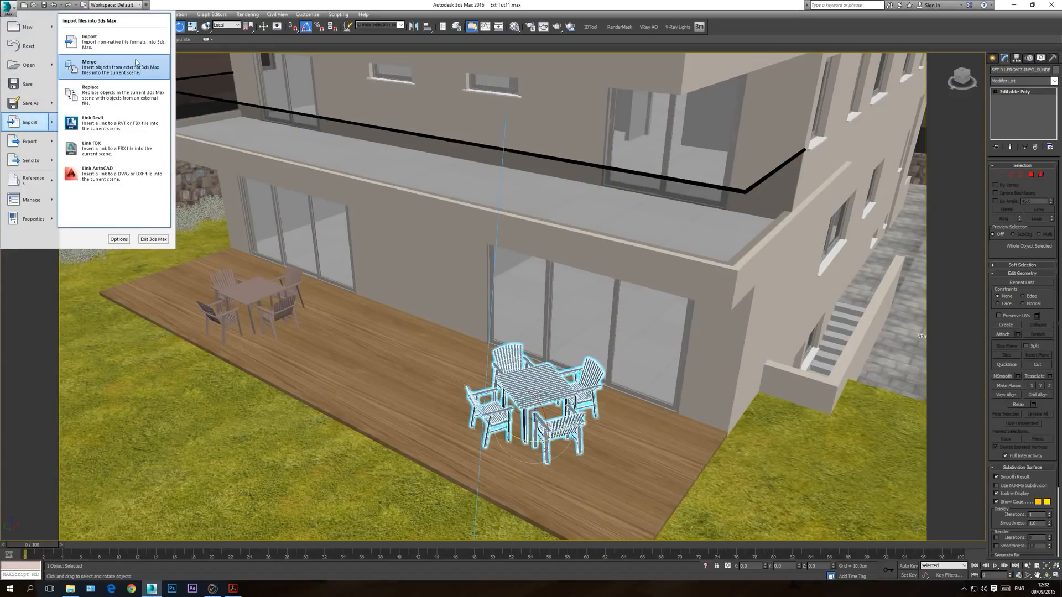
{"action": "left_click", "coordinate": [137, 63]}
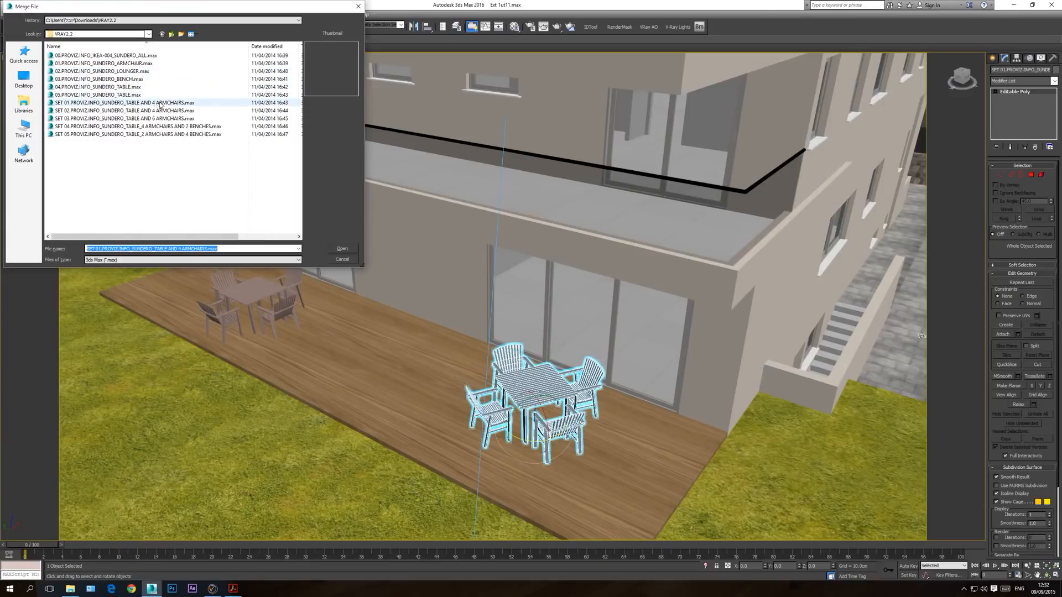
{"action": "left_click", "coordinate": [145, 119]}
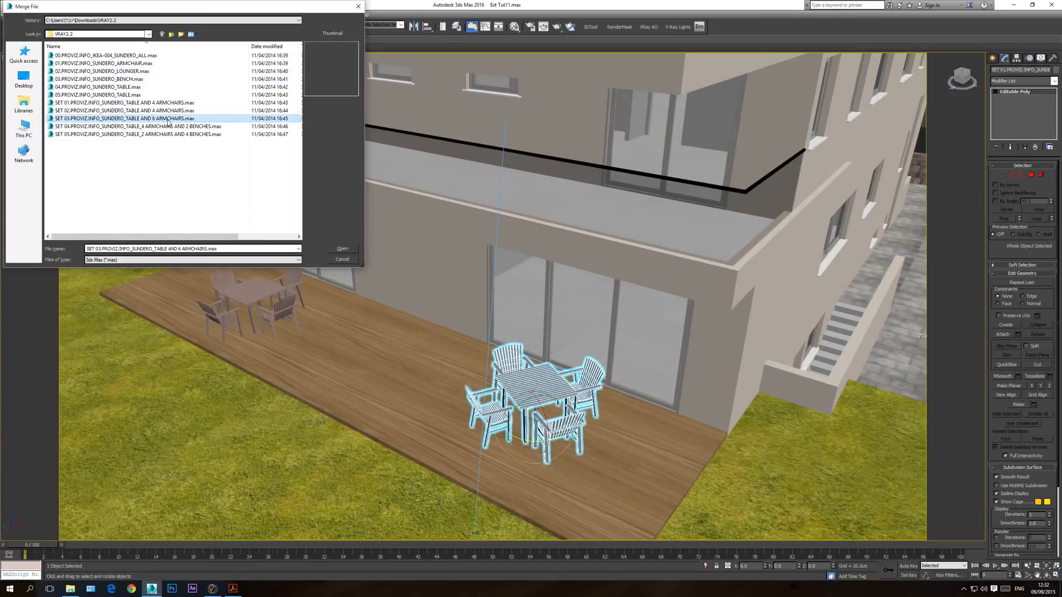
{"action": "double_click", "coordinate": [159, 119]}
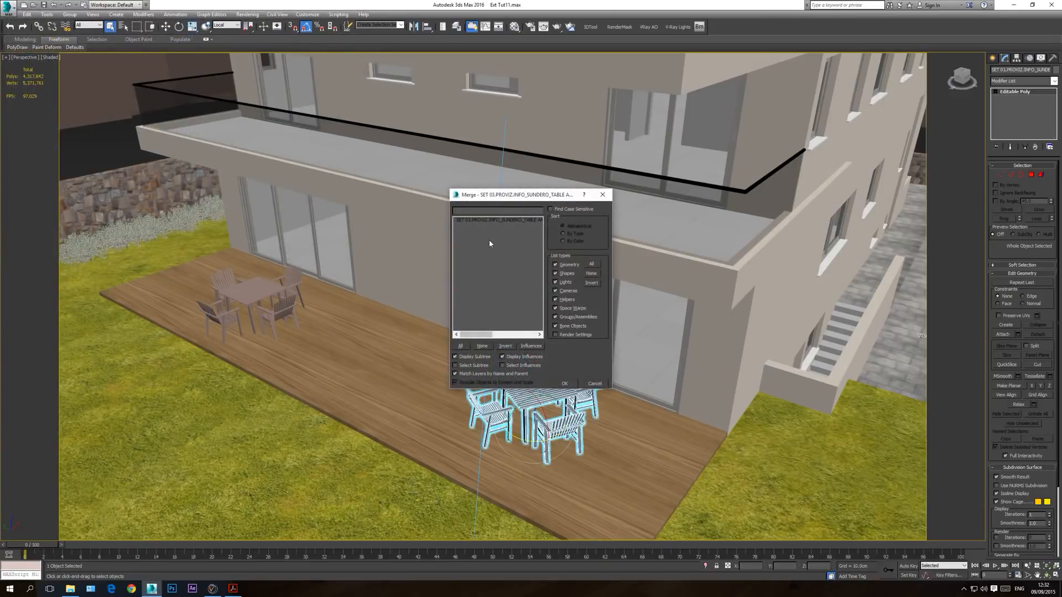
{"action": "double_click", "coordinate": [483, 220]}
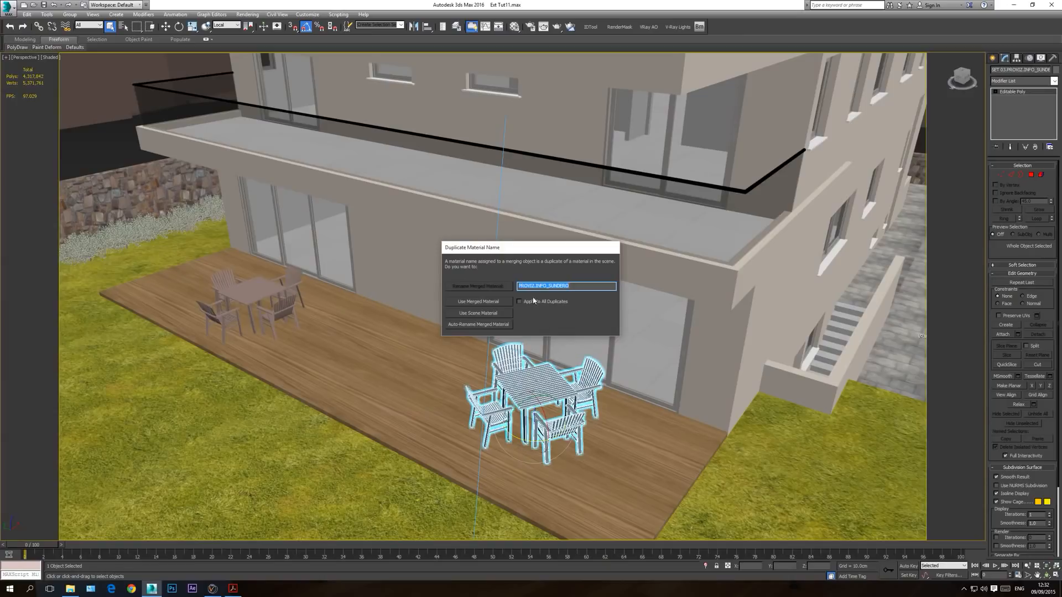
{"action": "left_click", "coordinate": [479, 314]}
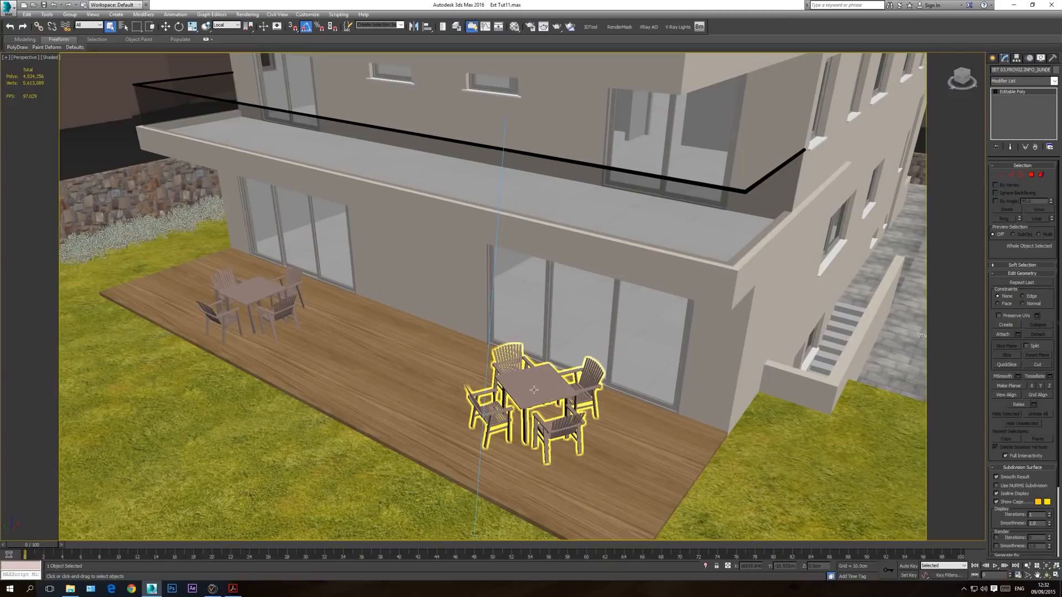
Step: In the top view, move the merged six-armchair table set onto the far end of the deck, over the existing four-armchair set
{"action": "key", "text": "t"}
{"action": "scroll", "coordinate": [565, 370], "scroll_direction": "down", "scroll_amount": 8}
{"action": "scroll", "coordinate": [565, 367], "scroll_direction": "down", "scroll_amount": 1}
{"action": "scroll", "coordinate": [161, 358], "scroll_direction": "up", "scroll_amount": 10}
{"action": "left_click", "coordinate": [413, 308]}
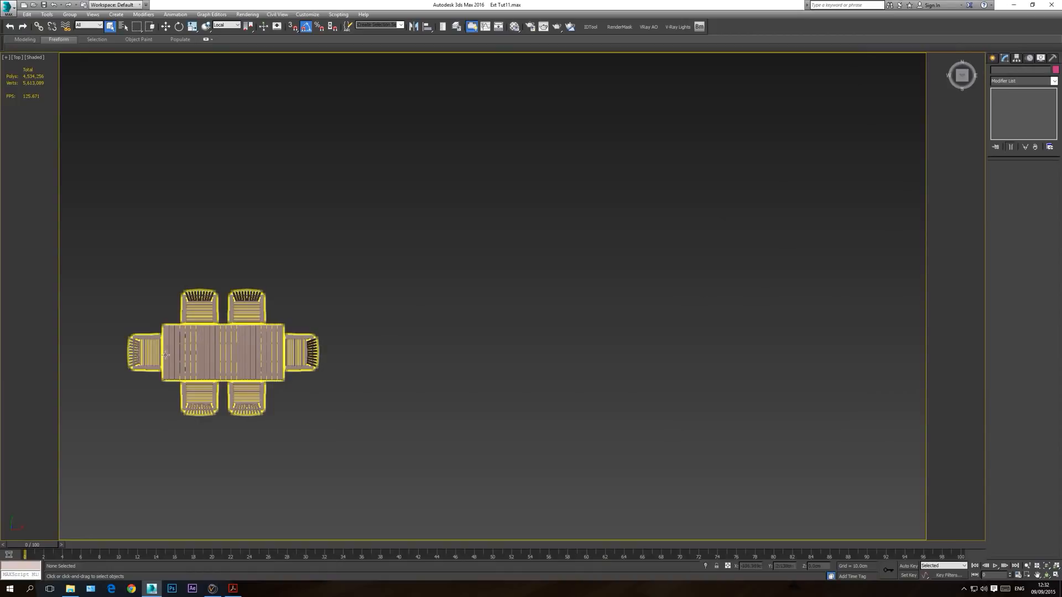
{"action": "left_click", "coordinate": [184, 343]}
{"action": "scroll", "coordinate": [293, 351], "scroll_direction": "down", "scroll_amount": 6}
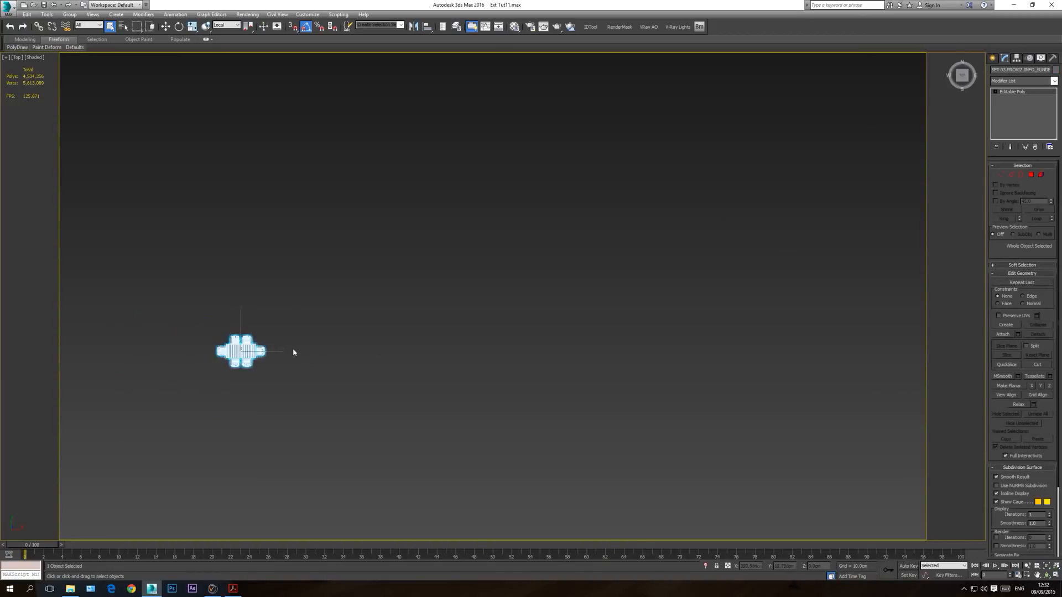
{"action": "left_click", "coordinate": [169, 29]}
{"action": "middle_click_drag", "start_coordinate": [484, 270], "coordinate": [264, 310]}
{"action": "scroll", "coordinate": [265, 310], "scroll_direction": "down", "scroll_amount": 5}
{"action": "left_click_drag", "start_coordinate": [216, 322], "coordinate": [487, 314]}
{"action": "scroll", "coordinate": [488, 314], "scroll_direction": "up", "scroll_amount": 8}
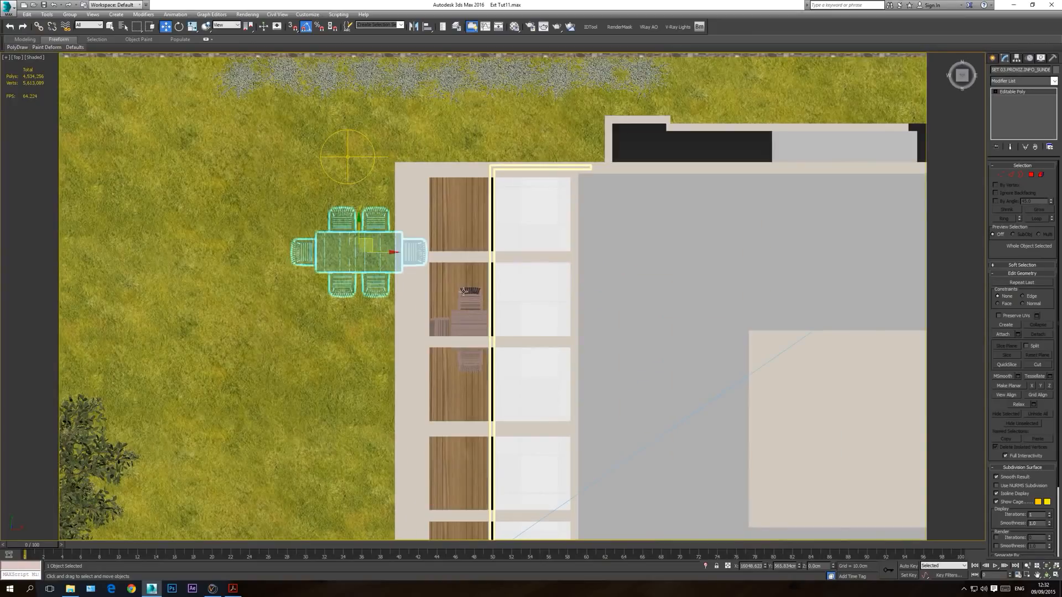
{"action": "left_click_drag", "start_coordinate": [365, 248], "coordinate": [478, 325]}
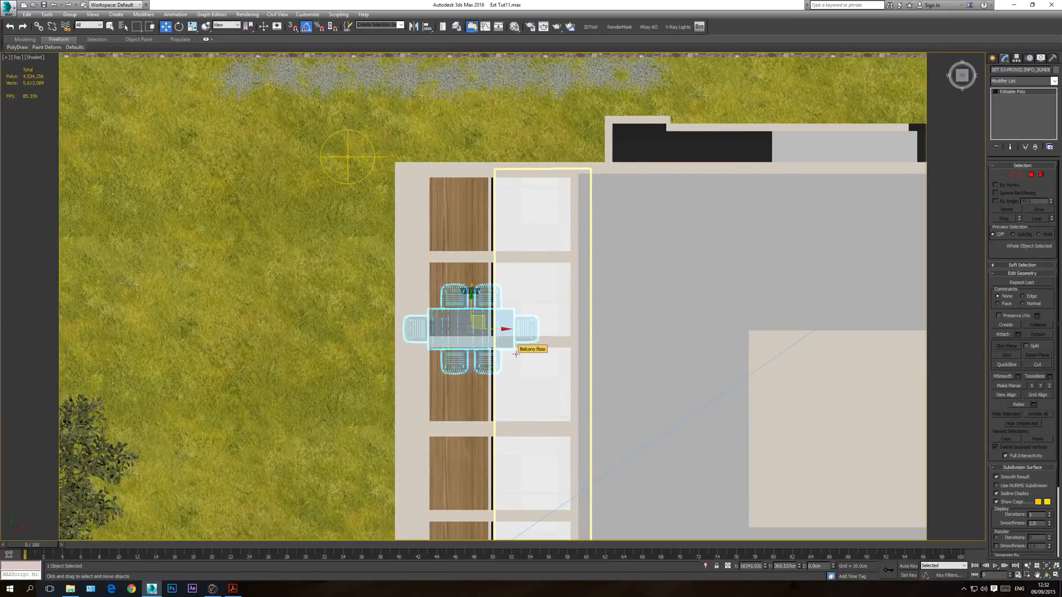
Step: In the wireframe front view, raise the six-armchair set until its legs stand level with the existing furniture on the deck
{"action": "key", "text": "f"}
{"action": "scroll", "coordinate": [471, 394], "scroll_direction": "down", "scroll_amount": 5}
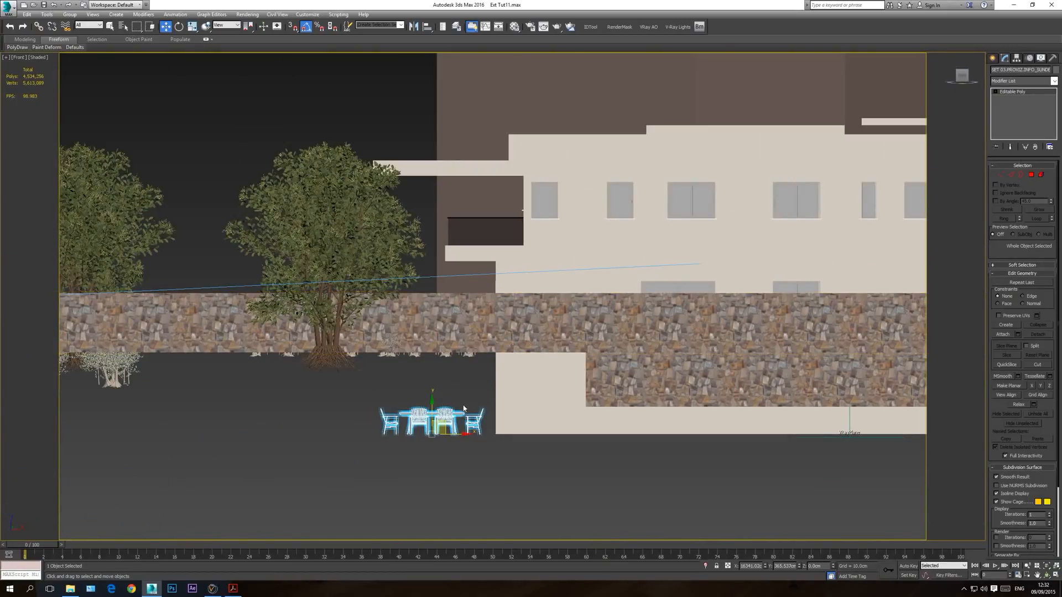
{"action": "key", "text": "F3"}
{"action": "scroll", "coordinate": [409, 424], "scroll_direction": "up", "scroll_amount": 3}
{"action": "left_click_drag", "start_coordinate": [457, 417], "coordinate": [457, 237]}
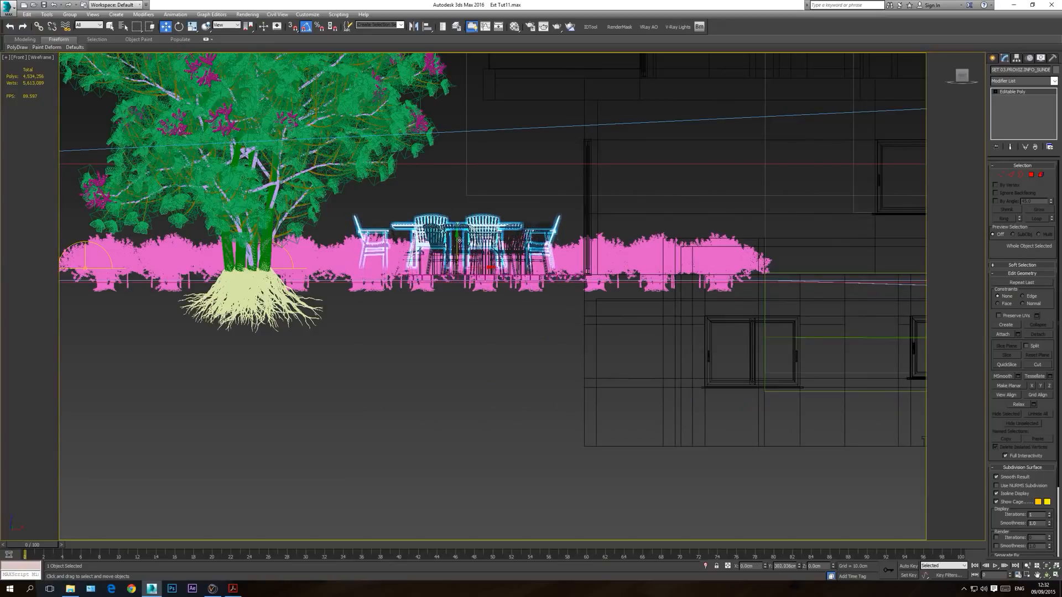
{"action": "scroll", "coordinate": [457, 275], "scroll_direction": "up", "scroll_amount": 6}
{"action": "left_click_drag", "start_coordinate": [453, 343], "coordinate": [436, 387]}
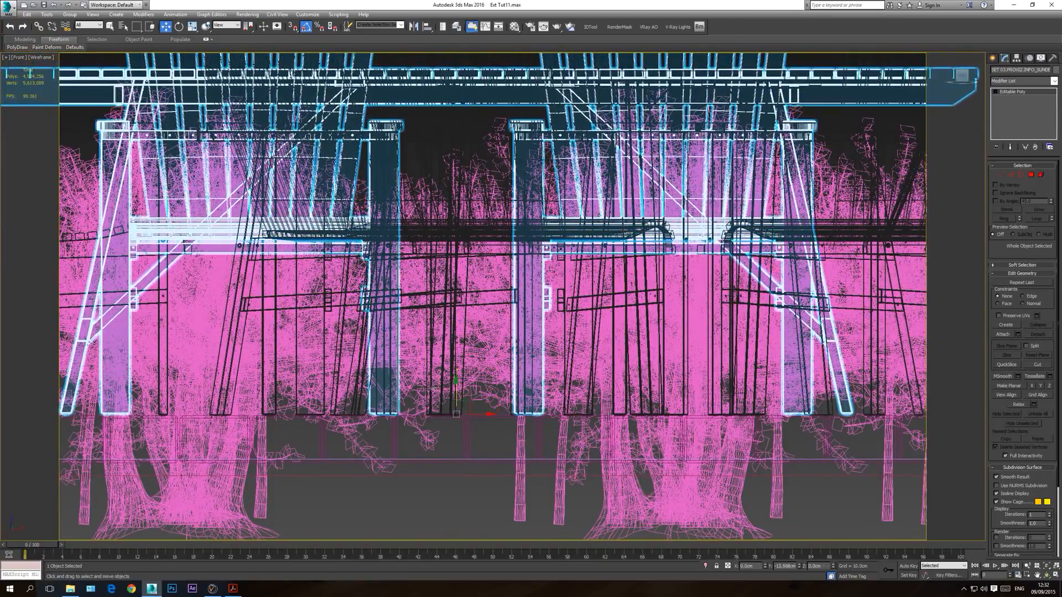
Step: In the top view, rotate the six-armchair set 90 degrees so it runs along the deck, and shift it toward the deck's end
{"action": "key", "text": "t"}
{"action": "middle_click_drag", "start_coordinate": [533, 299], "coordinate": [535, 299]}
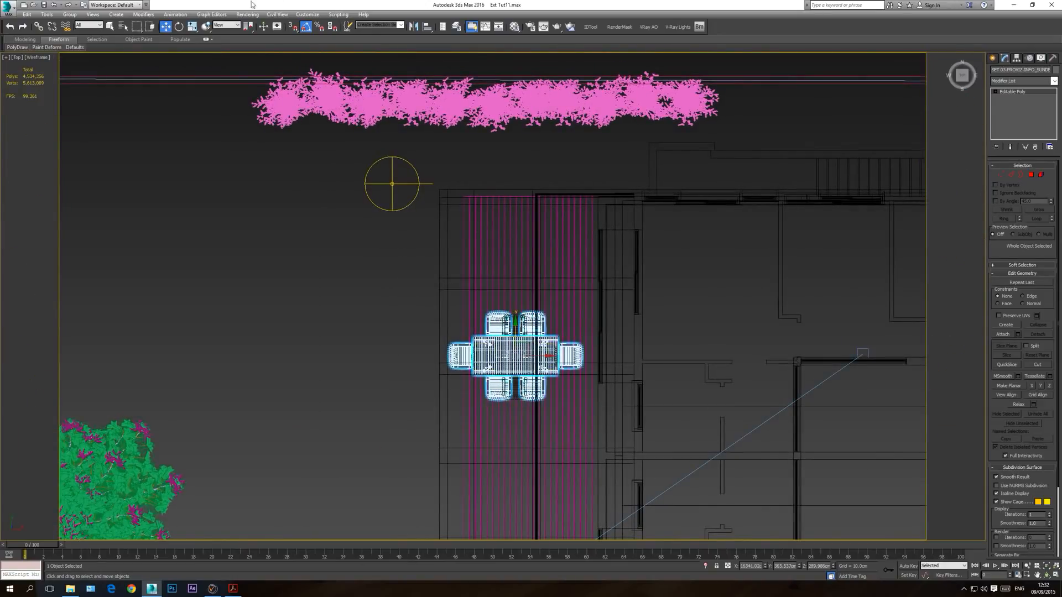
{"action": "left_click", "coordinate": [178, 26]}
{"action": "left_click_drag", "start_coordinate": [557, 348], "coordinate": [555, 309]}
{"action": "key", "text": "w"}
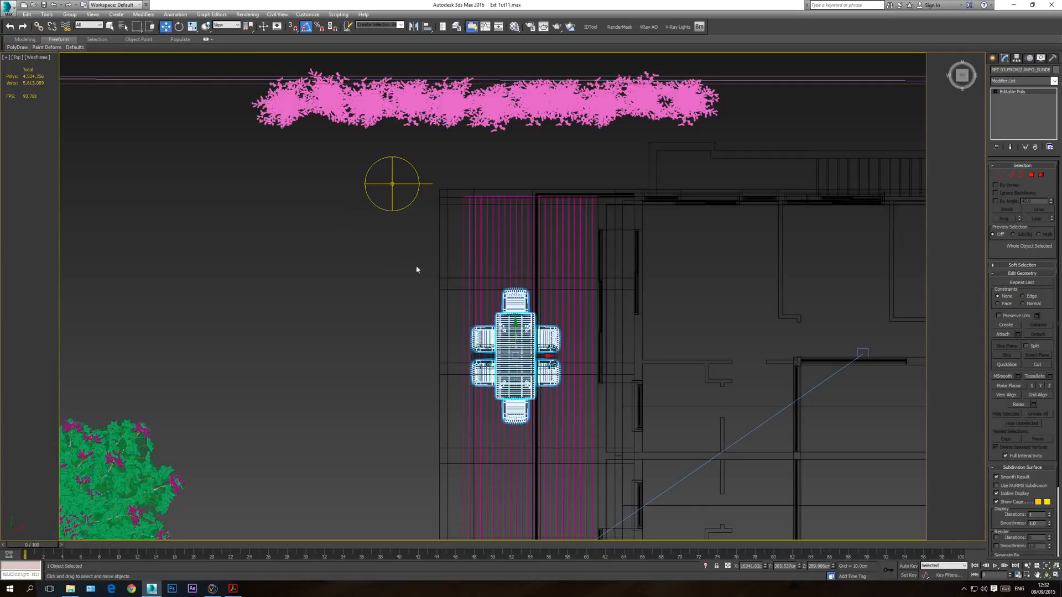
{"action": "left_click_drag", "start_coordinate": [524, 344], "coordinate": [537, 292]}
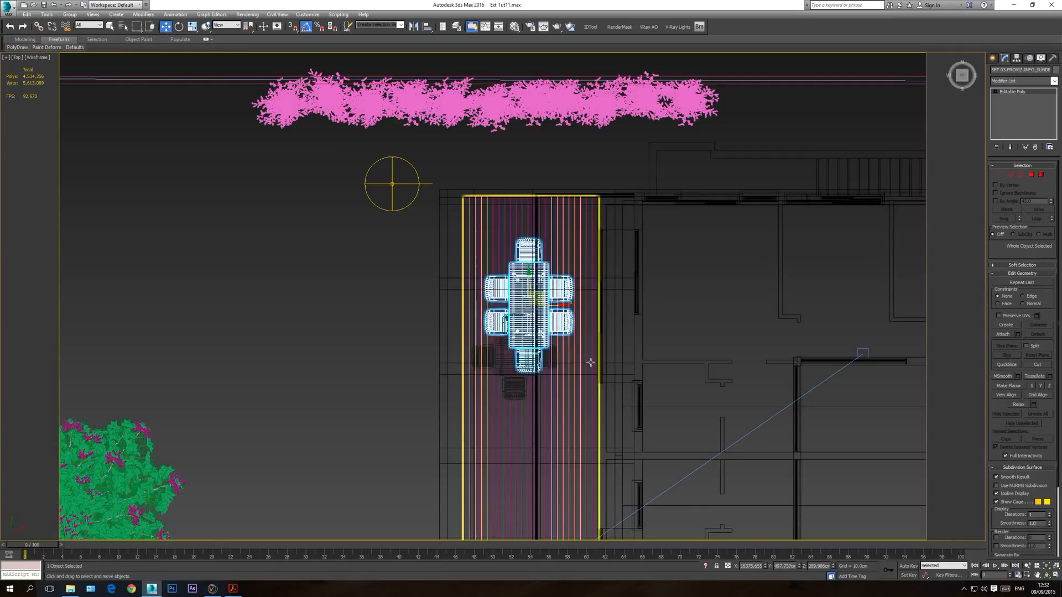
Step: Delete the four-armchair set beside the new one and show the scene shaded through the VRay camera
{"action": "middle_click_drag", "start_coordinate": [587, 386], "coordinate": [594, 344]}
{"action": "left_click", "coordinate": [520, 330]}
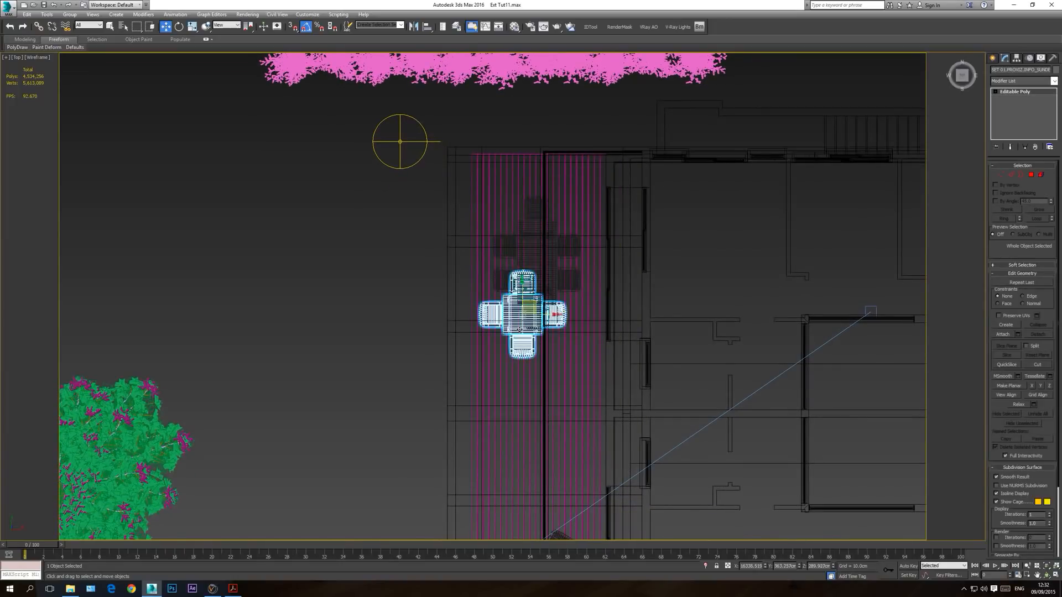
{"action": "key", "text": "Delete"}
{"action": "scroll", "coordinate": [561, 360], "scroll_direction": "down", "scroll_amount": 5}
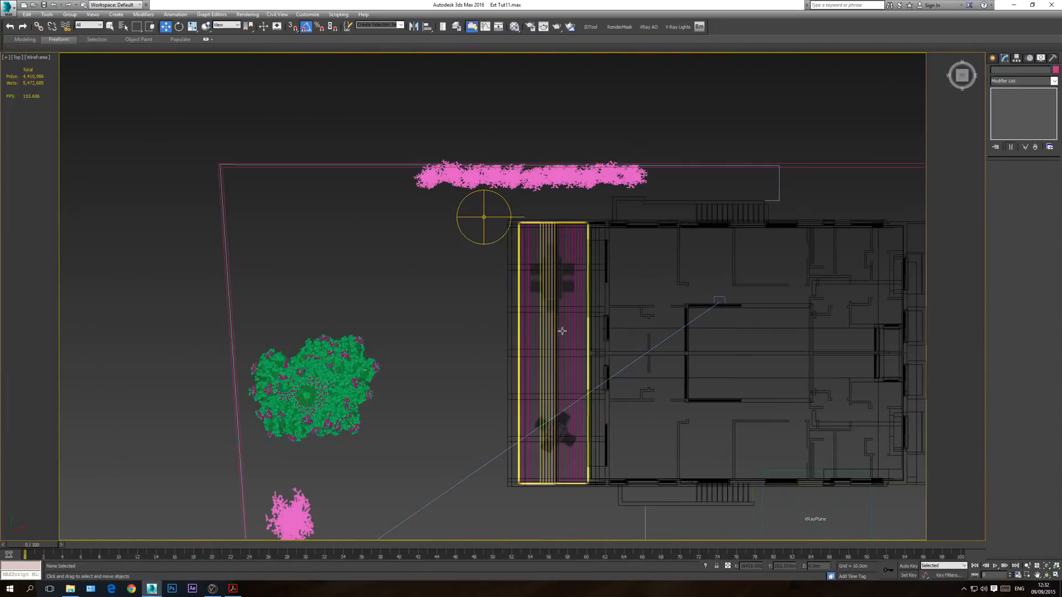
{"action": "key", "text": "c"}
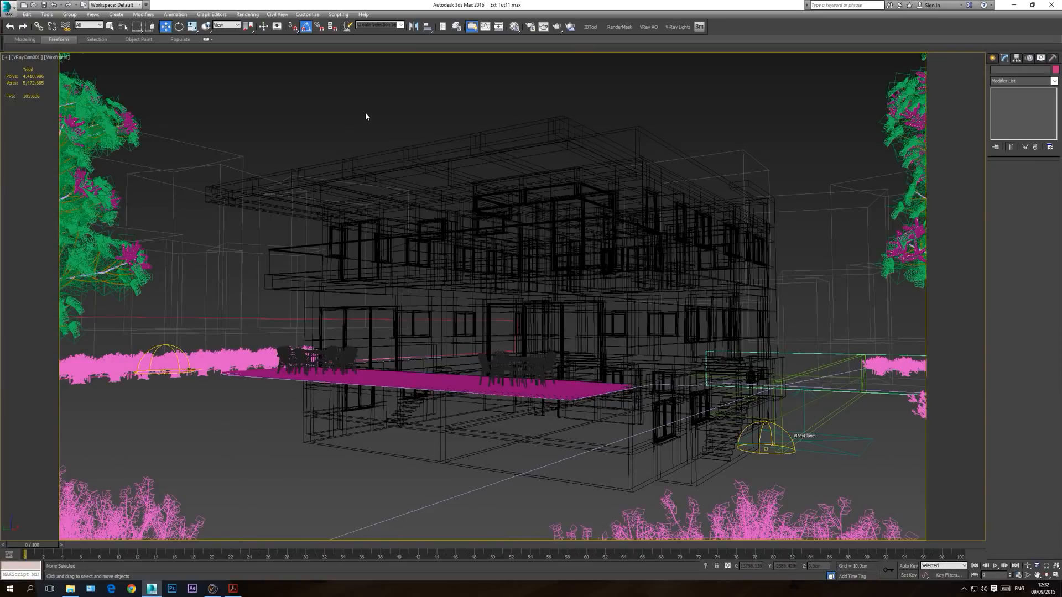
{"action": "key", "text": "F3"}
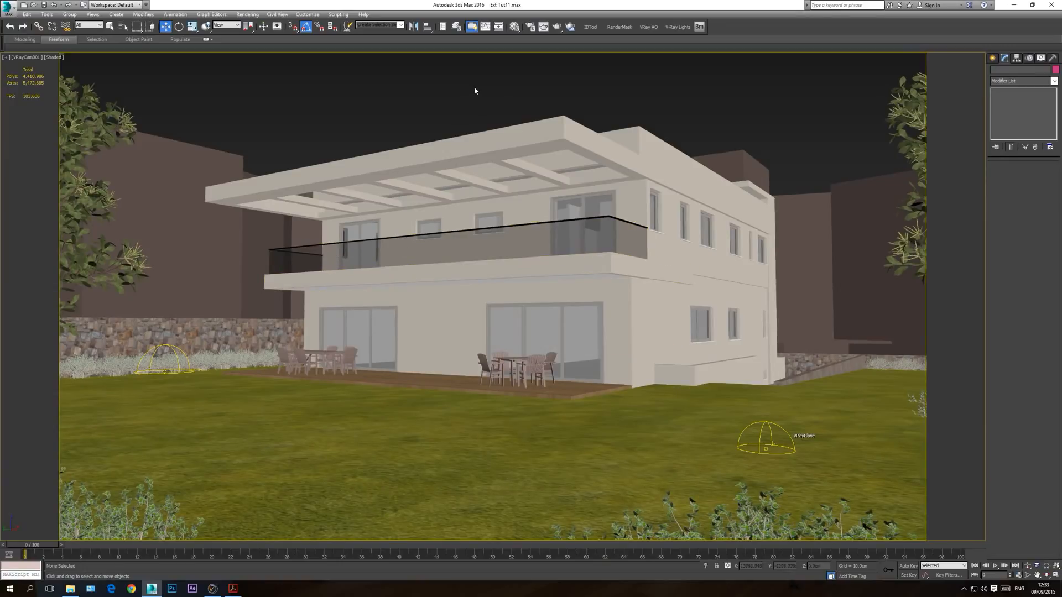
Step: Merge the armchair from 01.PROVIZ.INFO_SUNDERO_ARMCHAIR.max, using the scene material for the duplicate material name
{"action": "left_click", "coordinate": [4, 7]}
{"action": "mouse_move", "coordinate": [30, 122]}
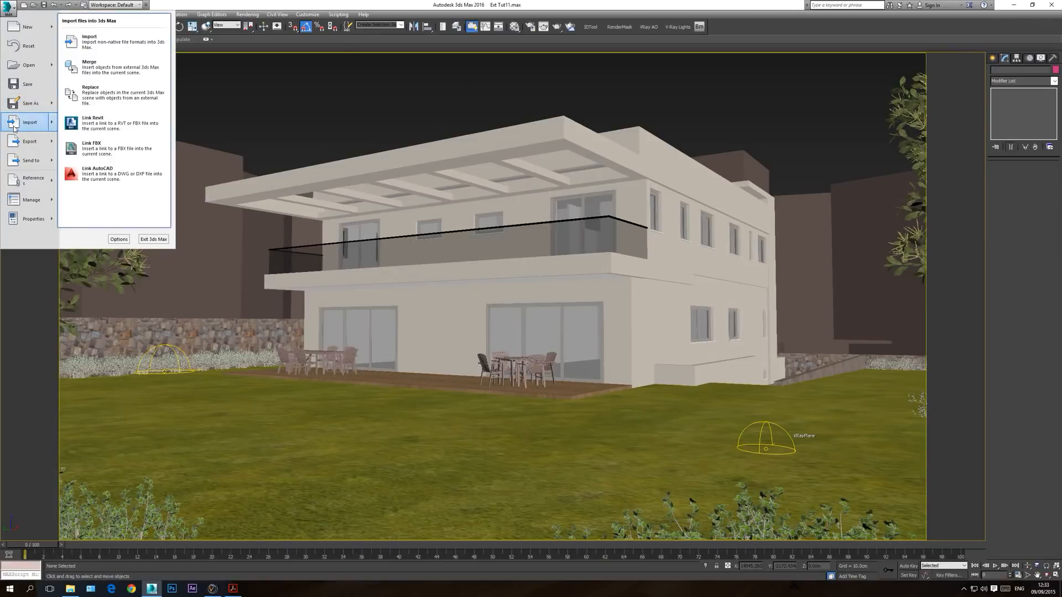
{"action": "left_click", "coordinate": [95, 68]}
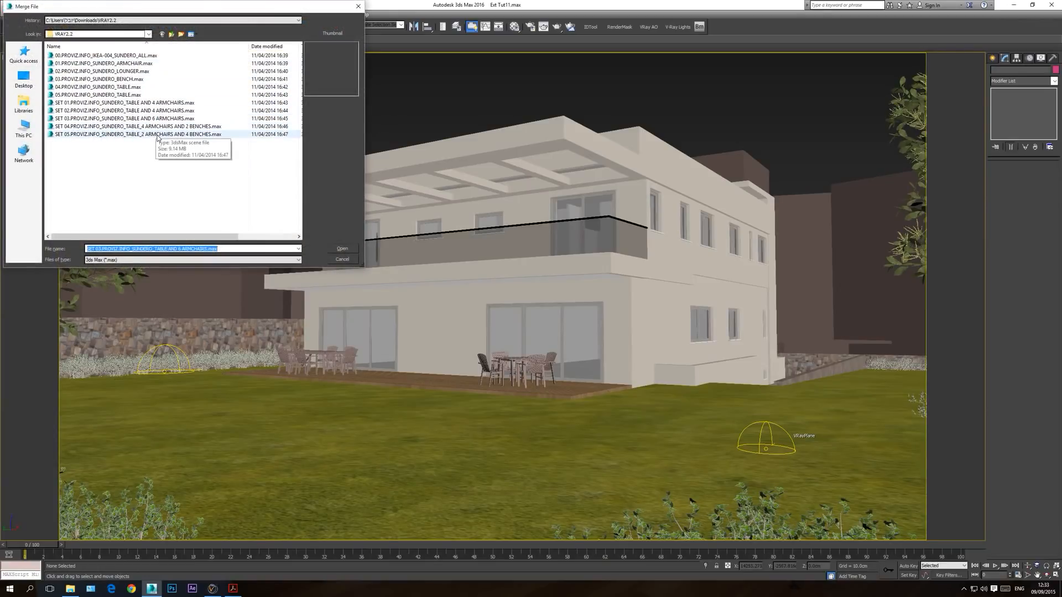
{"action": "double_click", "coordinate": [136, 65]}
{"action": "double_click", "coordinate": [491, 220]}
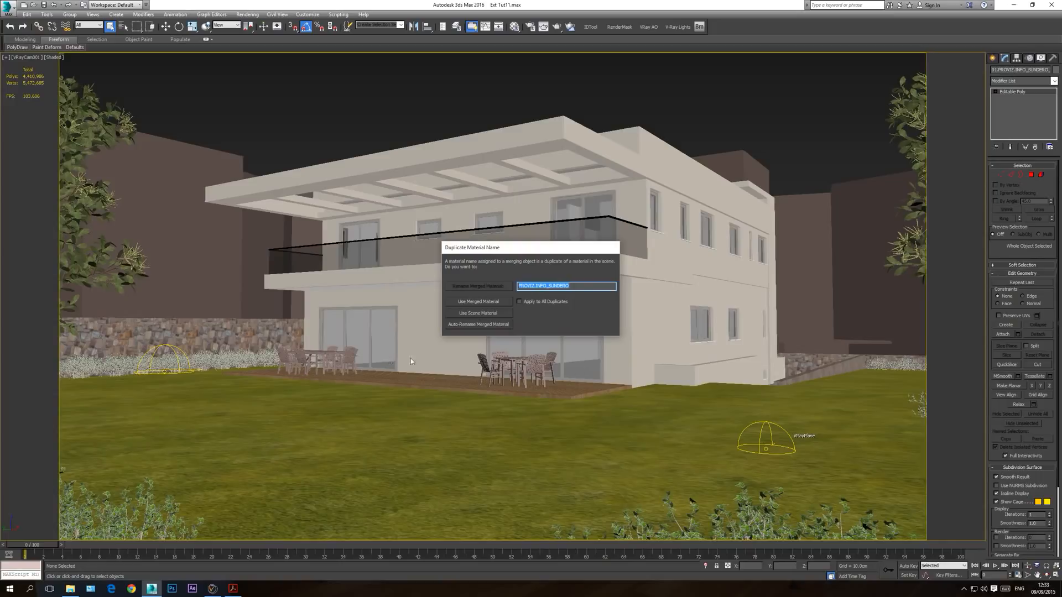
{"action": "left_click", "coordinate": [479, 313]}
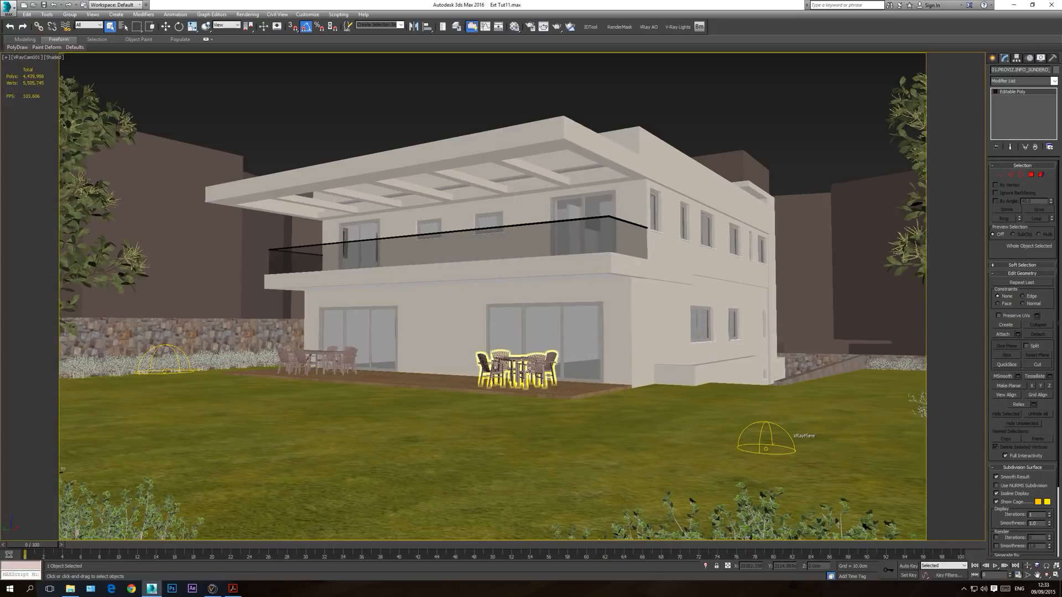
Step: In the top view, move the merged armchair beside the building, over the far end of the upper balcony
{"action": "key", "text": "t"}
{"action": "scroll", "coordinate": [543, 384], "scroll_direction": "down", "scroll_amount": 5}
{"action": "scroll", "coordinate": [543, 383], "scroll_direction": "down", "scroll_amount": 4}
{"action": "scroll", "coordinate": [356, 383], "scroll_direction": "up", "scroll_amount": 5}
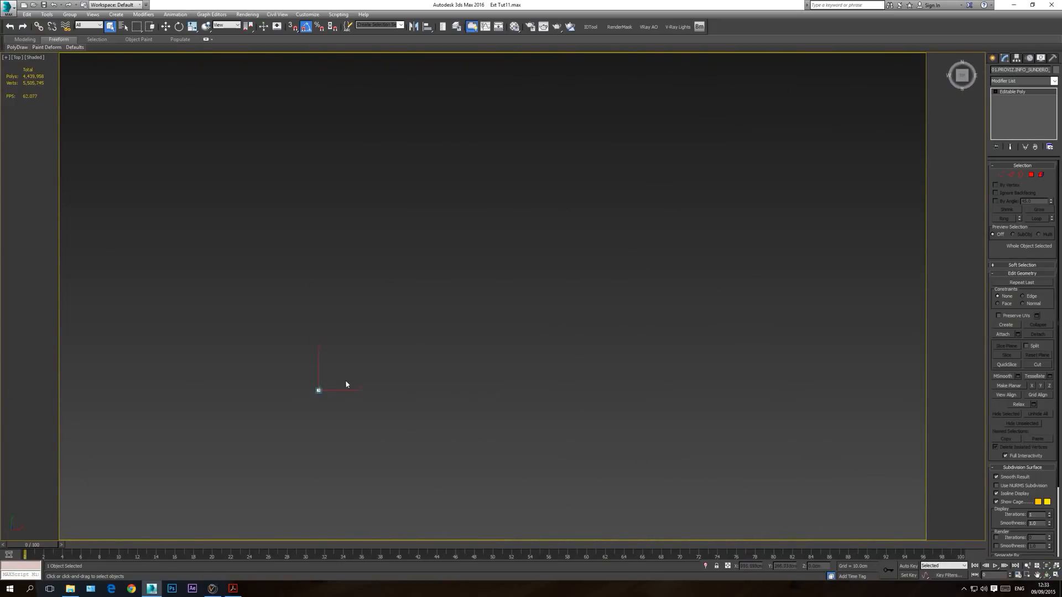
{"action": "scroll", "coordinate": [352, 404], "scroll_direction": "up", "scroll_amount": 3}
{"action": "left_click", "coordinate": [165, 26]}
{"action": "scroll", "coordinate": [216, 304], "scroll_direction": "down", "scroll_amount": 5}
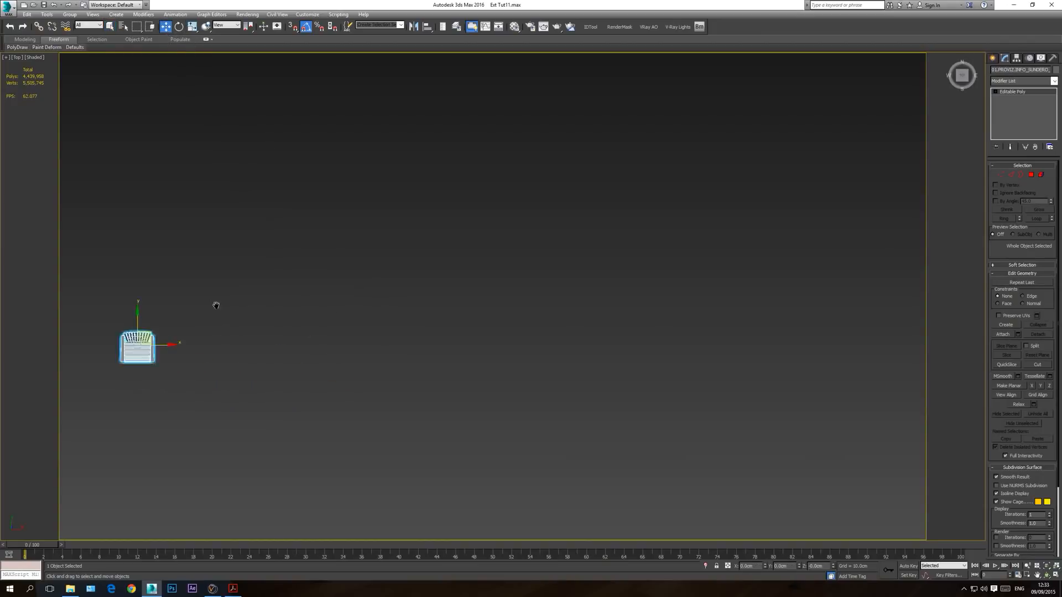
{"action": "left_click_drag", "start_coordinate": [249, 307], "coordinate": [761, 310]}
{"action": "scroll", "coordinate": [761, 310], "scroll_direction": "up", "scroll_amount": 6}
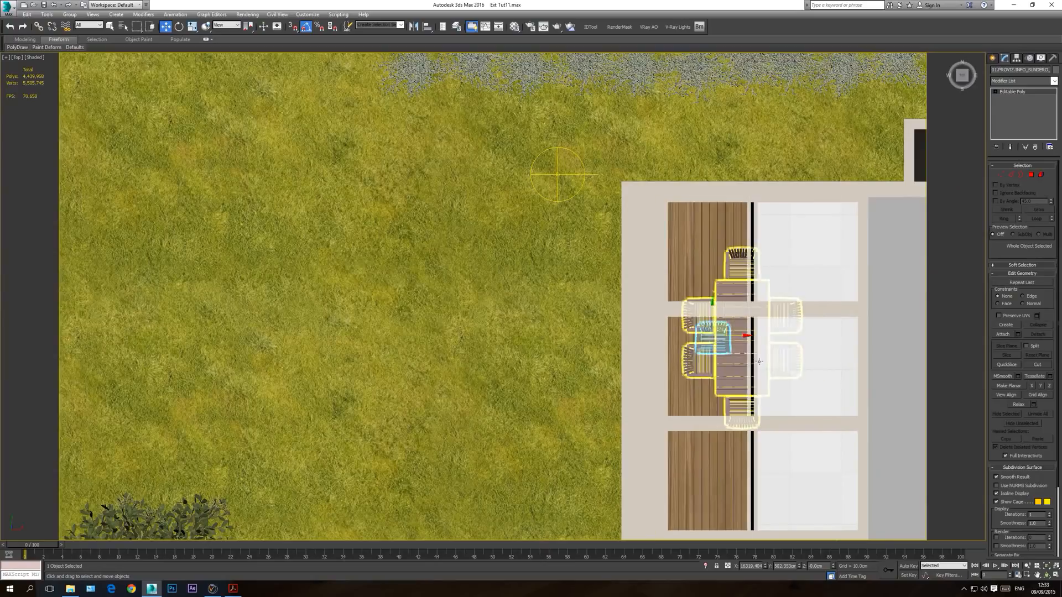
{"action": "scroll", "coordinate": [757, 354], "scroll_direction": "up", "scroll_amount": 2}
{"action": "middle_click_drag", "start_coordinate": [757, 354], "coordinate": [632, 318]}
{"action": "left_click_drag", "start_coordinate": [581, 282], "coordinate": [740, 145]}
Step: In the wireframe front view, raise the armchair until its legs rest on the upper balcony floor
{"action": "key", "text": "f"}
{"action": "scroll", "coordinate": [711, 284], "scroll_direction": "down", "scroll_amount": 10}
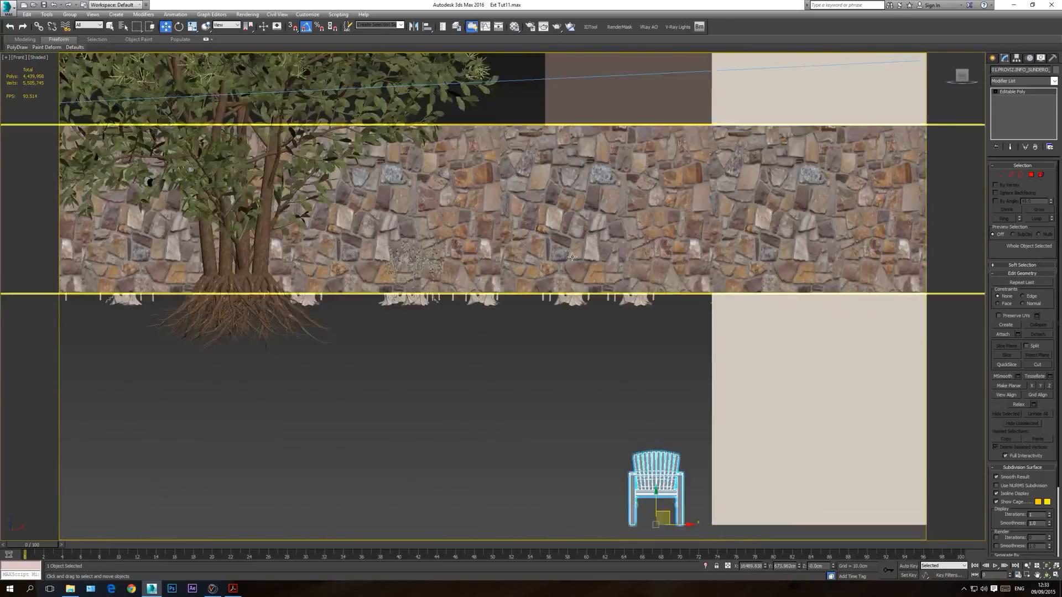
{"action": "left_click_drag", "start_coordinate": [595, 175], "coordinate": [595, 146]}
{"action": "key", "text": "F3"}
{"action": "middle_click_drag", "start_coordinate": [594, 182], "coordinate": [598, 234]}
{"action": "scroll", "coordinate": [598, 234], "scroll_direction": "up", "scroll_amount": 6}
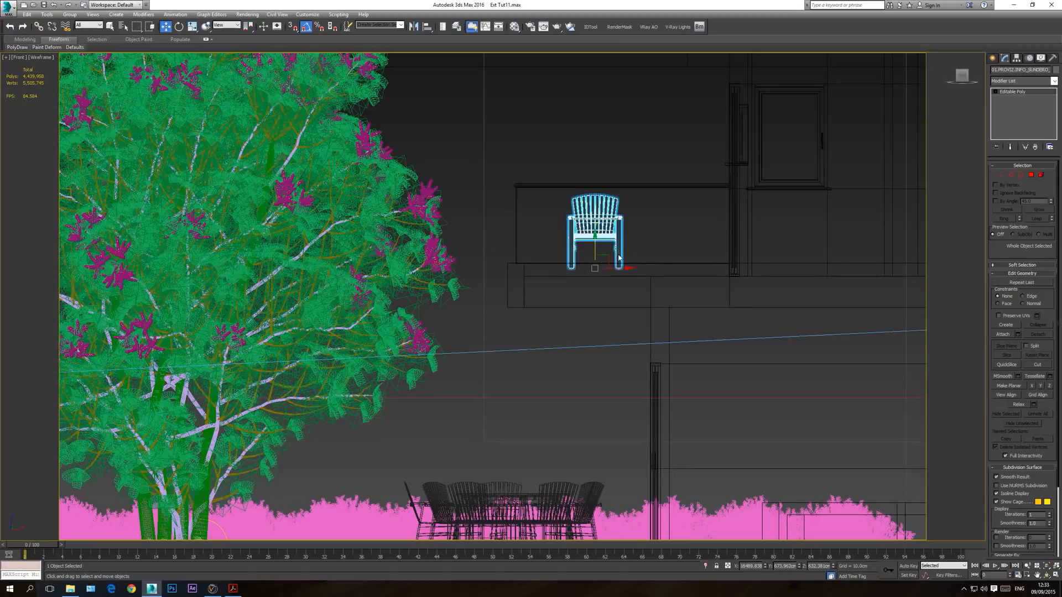
{"action": "scroll", "coordinate": [619, 257], "scroll_direction": "up", "scroll_amount": 4}
{"action": "left_click_drag", "start_coordinate": [595, 266], "coordinate": [595, 282]}
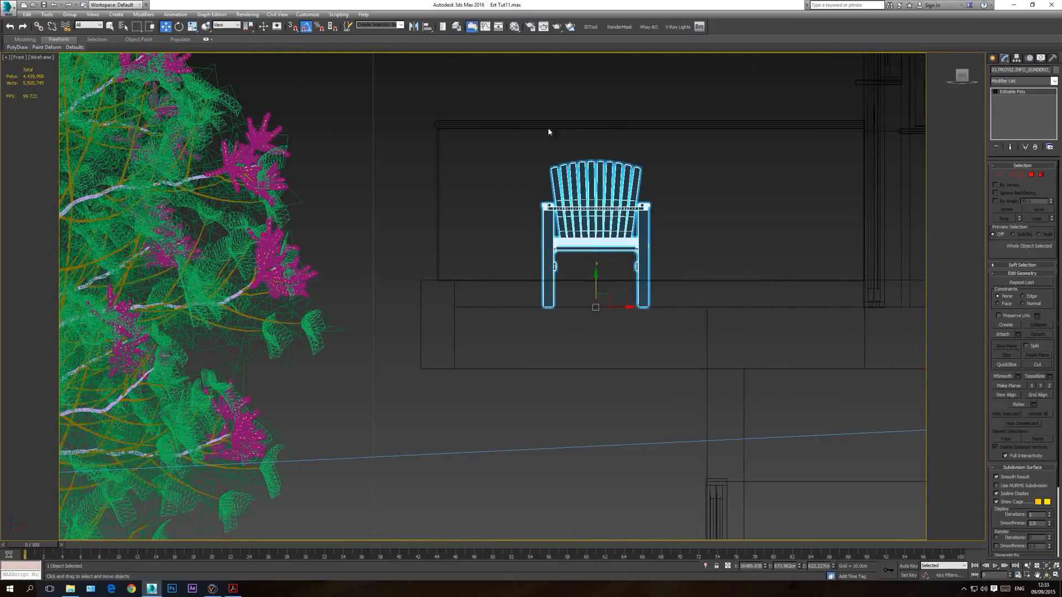
Step: Rotate the balcony armchair so it faces the garden at an angle, and view it from the top
{"action": "left_click", "coordinate": [179, 26]}
{"action": "left_click_drag", "start_coordinate": [606, 308], "coordinate": [581, 317]}
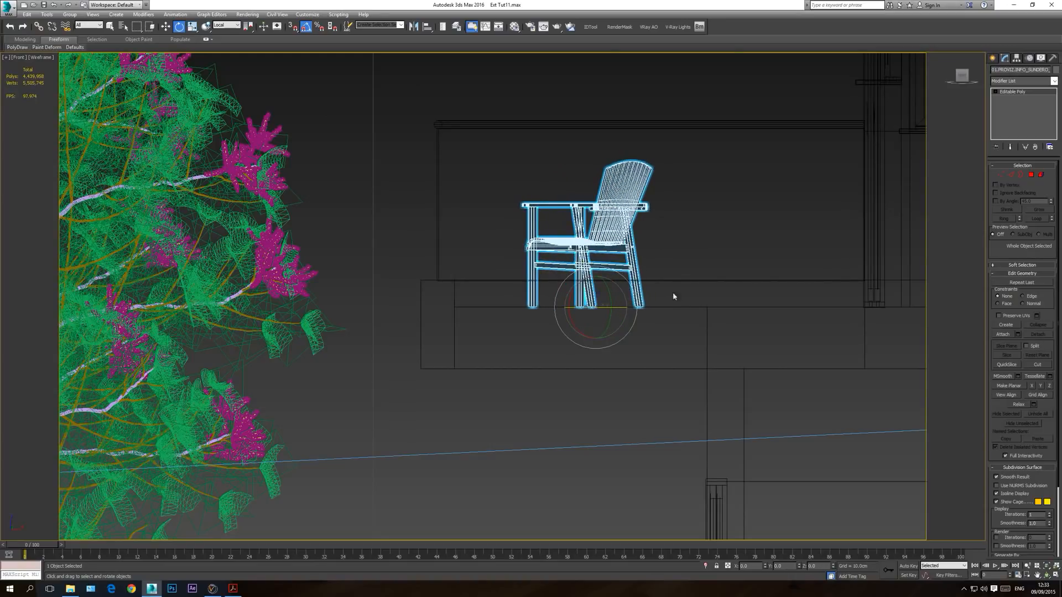
{"action": "key", "text": "t"}
{"action": "middle_click_drag", "start_coordinate": [647, 268], "coordinate": [541, 329]}
{"action": "key", "text": "F3"}
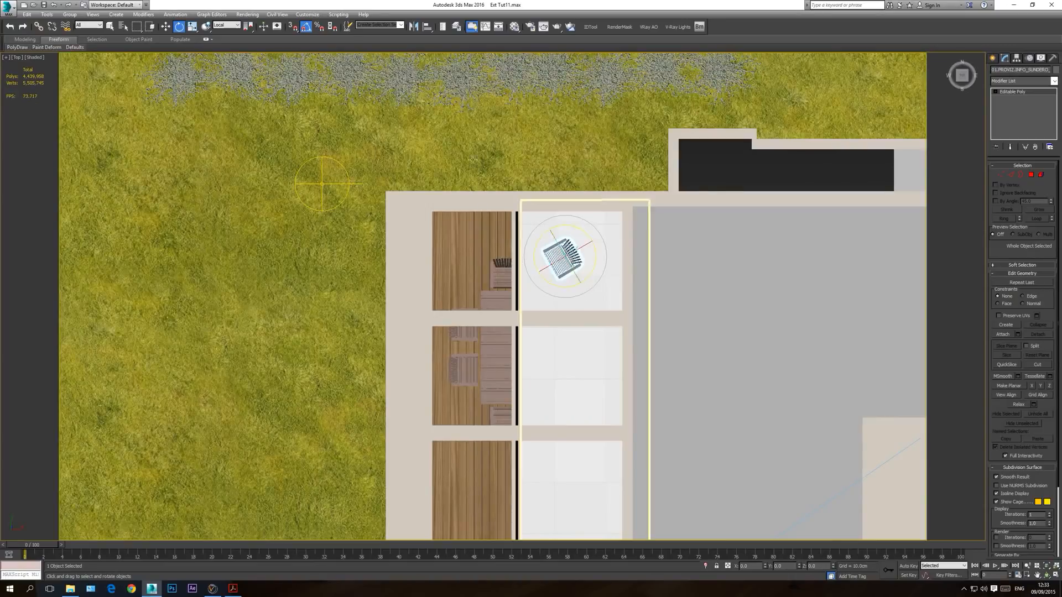
Step: Clone the armchair as an instance further along the balcony and turn the copy to a slightly different angle
{"action": "left_click", "coordinate": [166, 26]}
{"action": "key", "text": "F3"}
{"action": "mouse_move", "coordinate": [575, 245]}
{"action": "left_mouse_down"}
{"action": "mouse_move", "coordinate": [611, 257]}
{"action": "mouse_move", "coordinate": [599, 254]}
{"action": "mouse_move", "coordinate": [590, 335]}
{"action": "mouse_move", "coordinate": [589, 324]}
{"action": "left_mouse_up"}
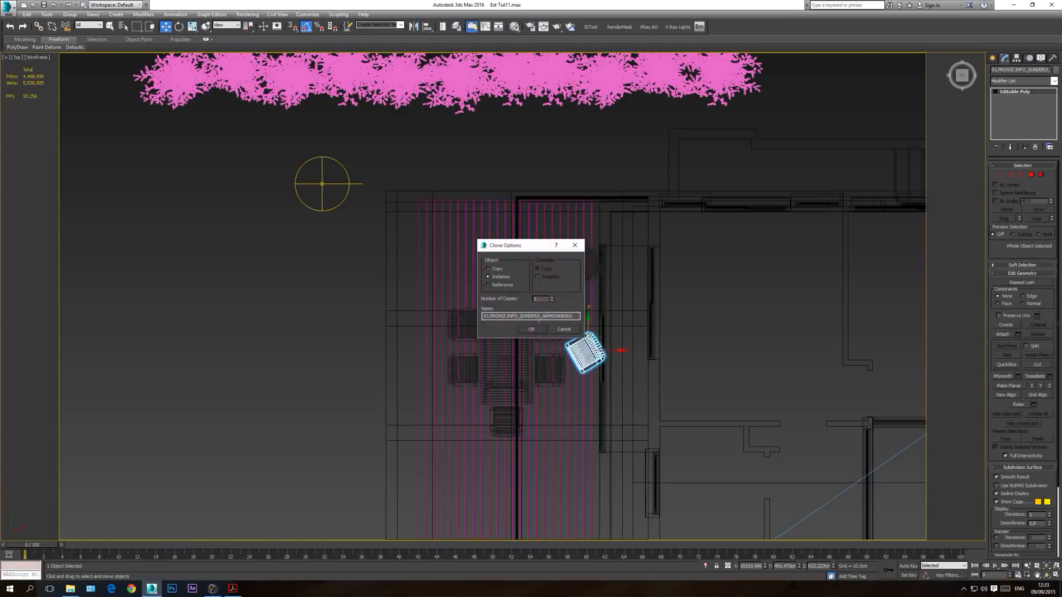
{"action": "left_click", "coordinate": [531, 329]}
{"action": "key", "text": "e"}
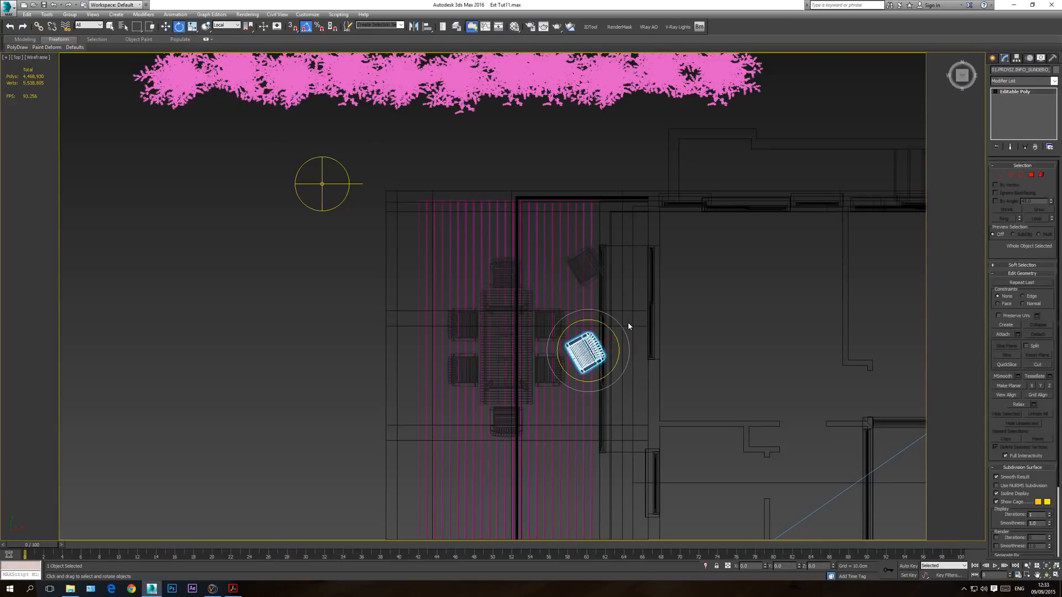
{"action": "left_click_drag", "start_coordinate": [627, 339], "coordinate": [631, 364]}
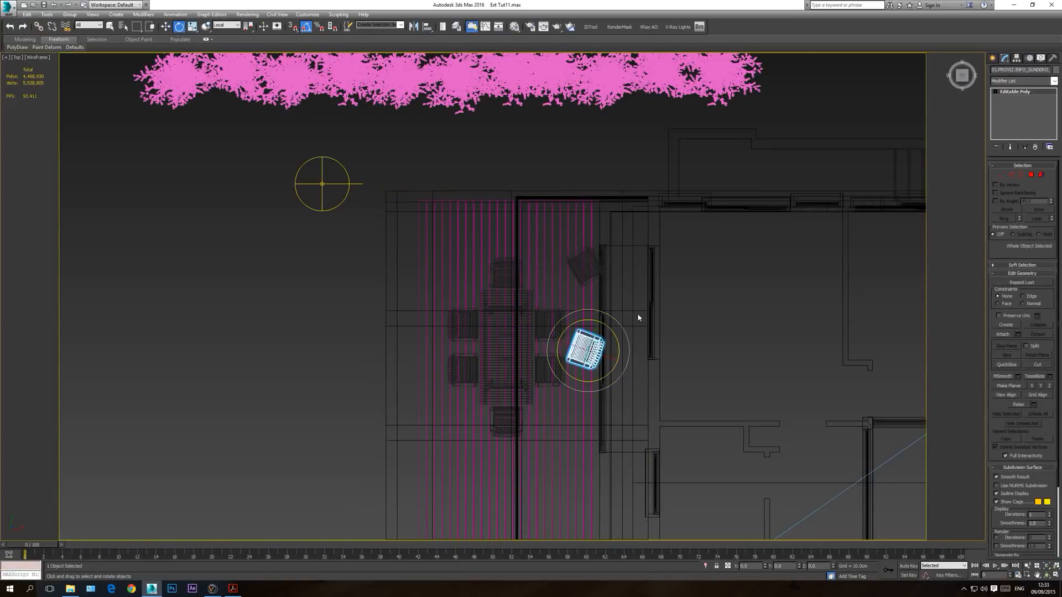
Step: Check the two balcony armchairs through the VRay camera in shaded display with nothing selected
{"action": "key", "text": "c"}
{"action": "left_click", "coordinate": [593, 107]}
{"action": "key", "text": "F3"}
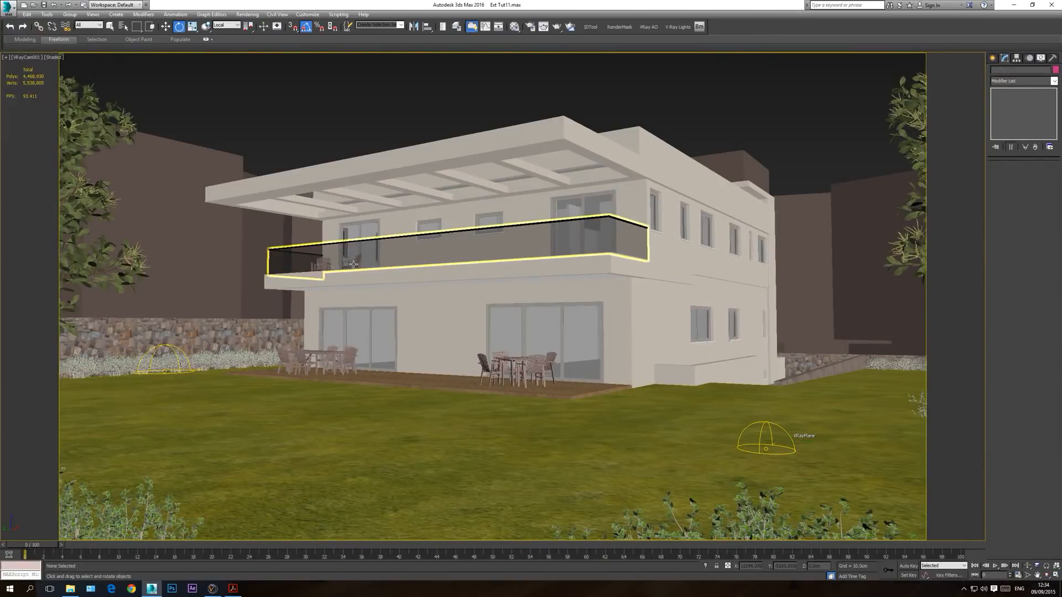
Step: Select both balcony armchairs in the wireframe top view and clone the pair along the balcony to its near end
{"action": "key", "text": "t"}
{"action": "key", "text": "F3"}
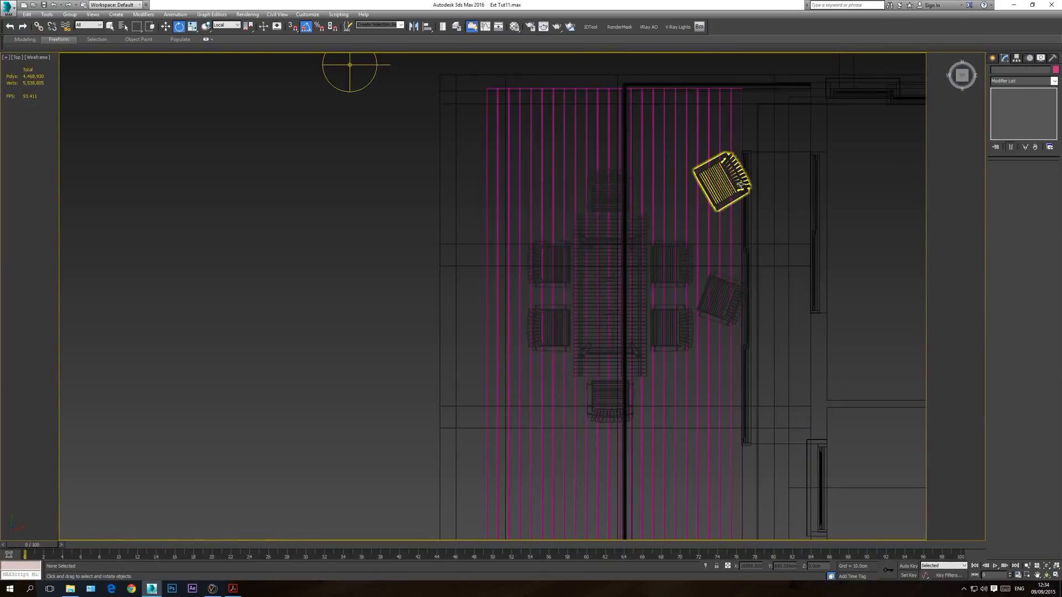
{"action": "left_click", "coordinate": [738, 184]}
{"action": "middle_click_drag", "start_coordinate": [738, 182], "coordinate": [692, 71]}
{"action": "left_click", "coordinate": [661, 141], "text": "ctrl"}
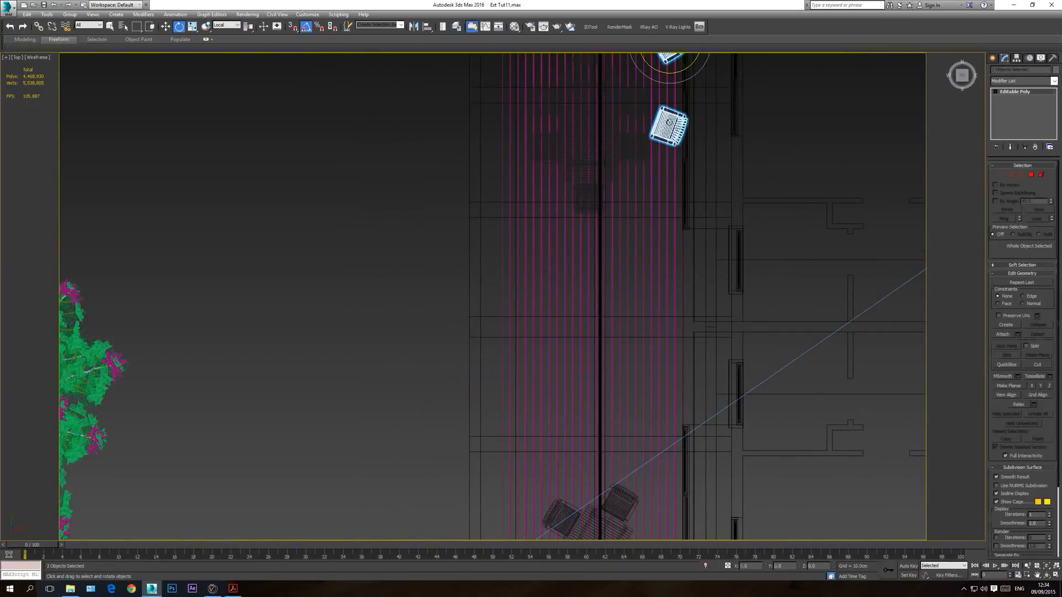
{"action": "middle_click_drag", "start_coordinate": [650, 166], "coordinate": [578, 249]}
{"action": "left_click", "coordinate": [575, 169]}
{"action": "left_click", "coordinate": [570, 245], "text": "ctrl"}
{"action": "key", "text": "w"}
{"action": "left_click_drag", "start_coordinate": [565, 187], "coordinate": [564, 519], "text": "shift"}
{"action": "left_click", "coordinate": [531, 332]}
{"action": "middle_click_drag", "start_coordinate": [586, 528], "coordinate": [569, 295]}
{"action": "scroll", "coordinate": [570, 299], "scroll_direction": "down", "scroll_amount": 3}
{"action": "left_click_drag", "start_coordinate": [570, 299], "coordinate": [569, 395]}
Step: Return to the shaded VRay camera view with the cloned armchairs deselected
{"action": "key", "text": "c"}
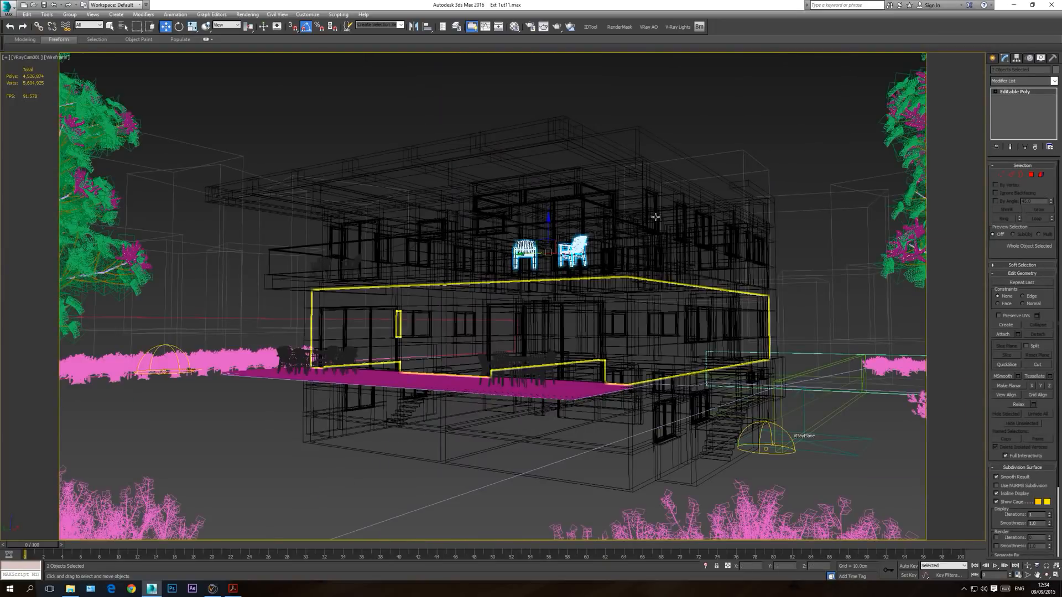
{"action": "left_click", "coordinate": [704, 111]}
{"action": "key", "text": "F3"}
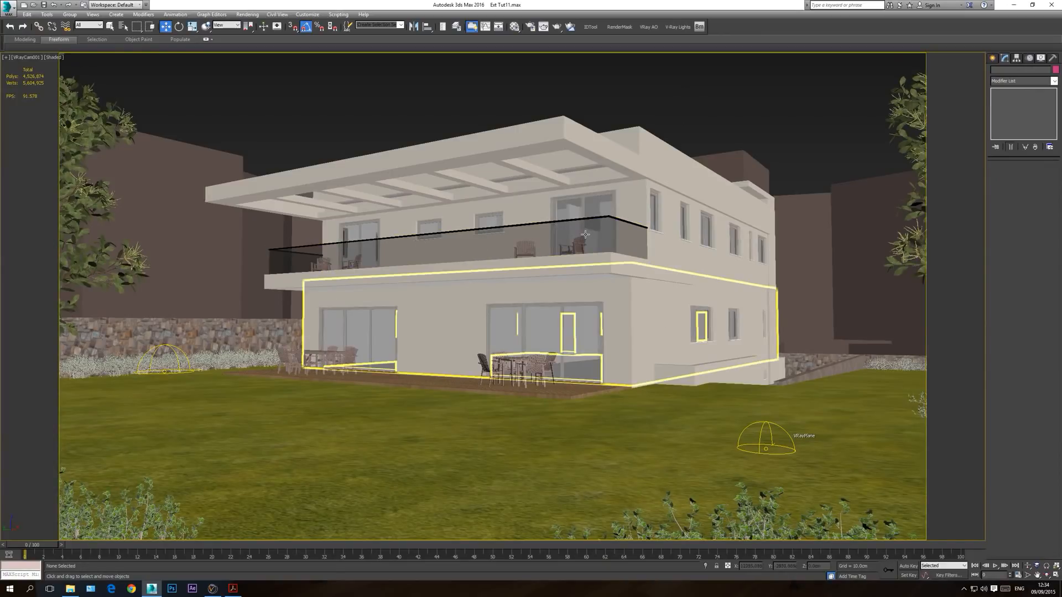
Step: Sample the balcony armchair's PROVIZ.INFO_SUNDERO Multi/Sub-Object material into a free Material Editor slot, working in the perspective view
{"action": "left_click", "coordinate": [515, 26]}
{"action": "key", "text": "p"}
{"action": "left_click", "coordinate": [1045, 575]}
{"action": "left_click_drag", "start_coordinate": [487, 288], "coordinate": [452, 358]}
{"action": "left_click", "coordinate": [819, 221]}
{"action": "scroll", "coordinate": [520, 385], "scroll_direction": "up", "scroll_amount": 6}
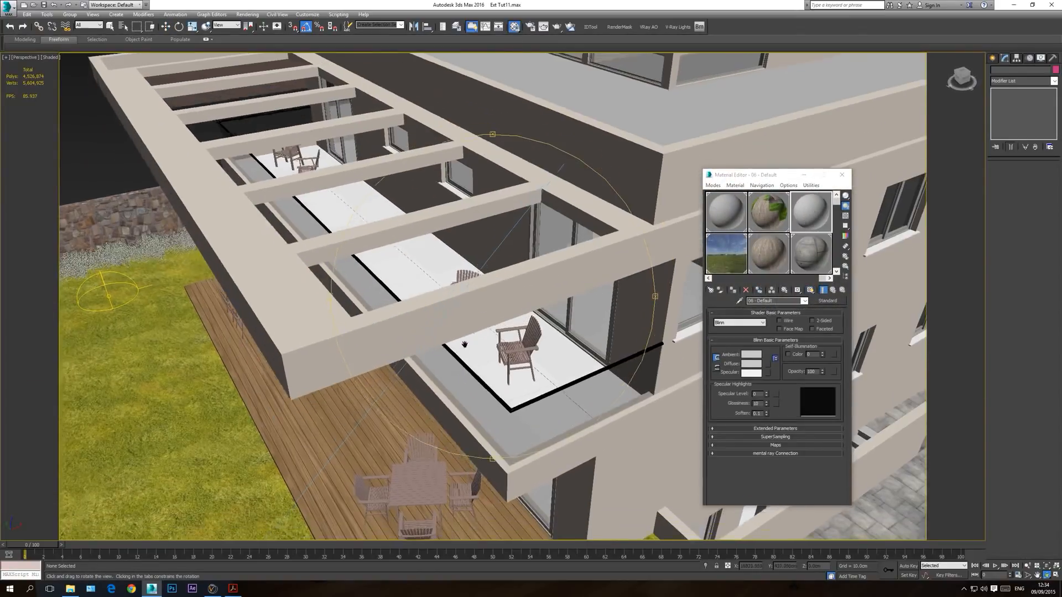
{"action": "right_click", "coordinate": [513, 325]}
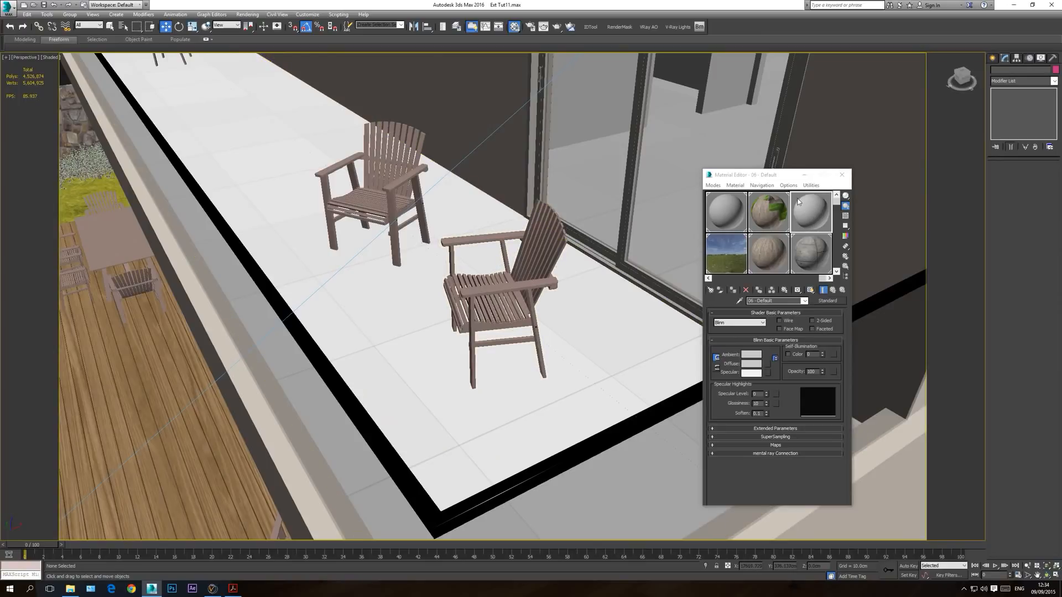
{"action": "left_click", "coordinate": [735, 186]}
{"action": "left_click", "coordinate": [756, 204]}
{"action": "left_click", "coordinate": [525, 281]}
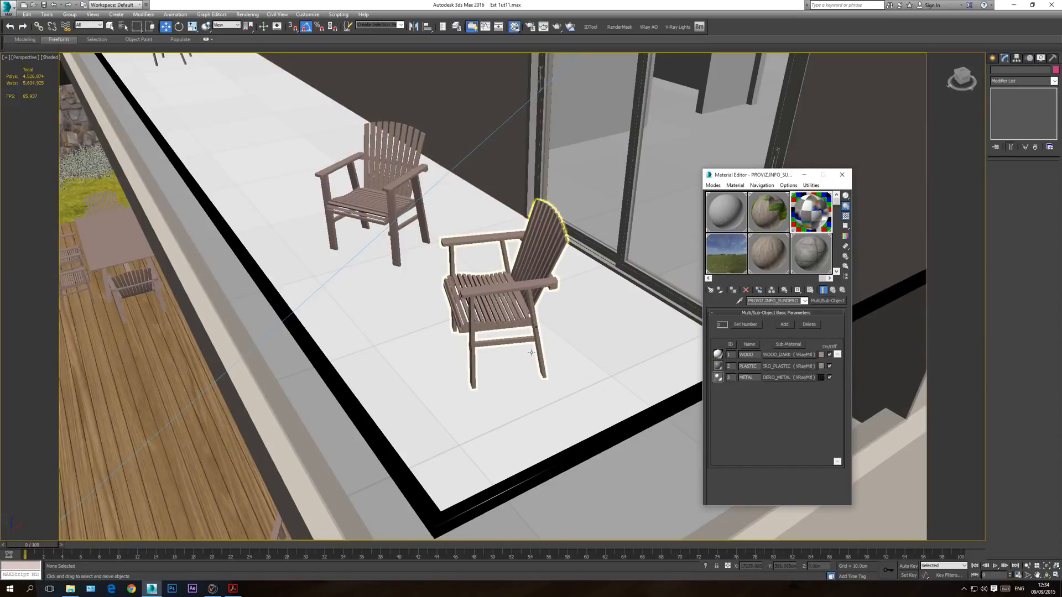
Step: Check the Sundero reference PDF and the furniture library's MAPS folder against the armchairs in the perspective view
{"action": "left_click", "coordinate": [233, 588]}
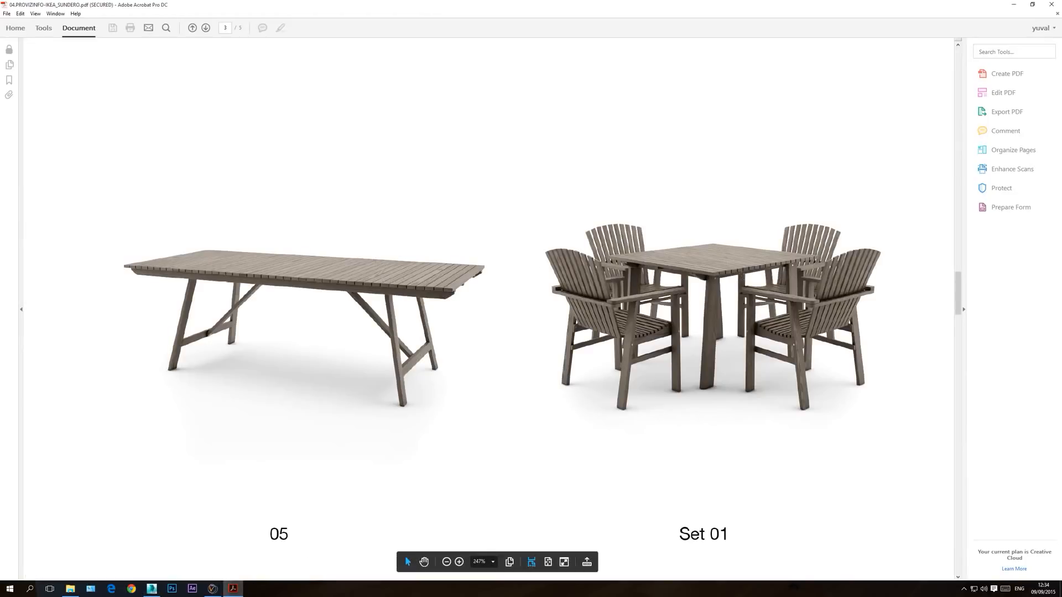
{"action": "left_click", "coordinate": [151, 589]}
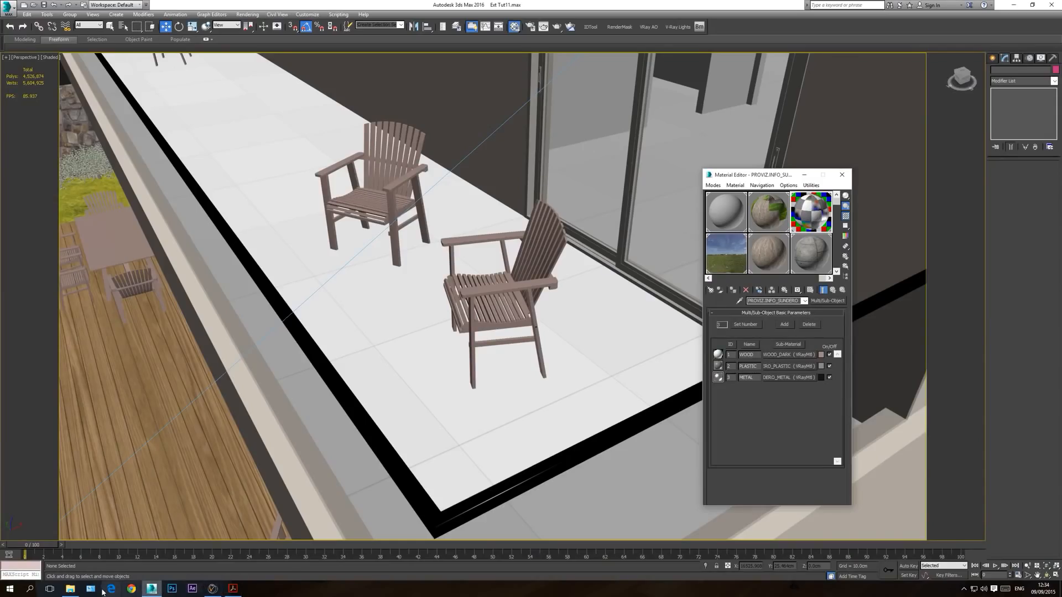
{"action": "left_click", "coordinate": [70, 588]}
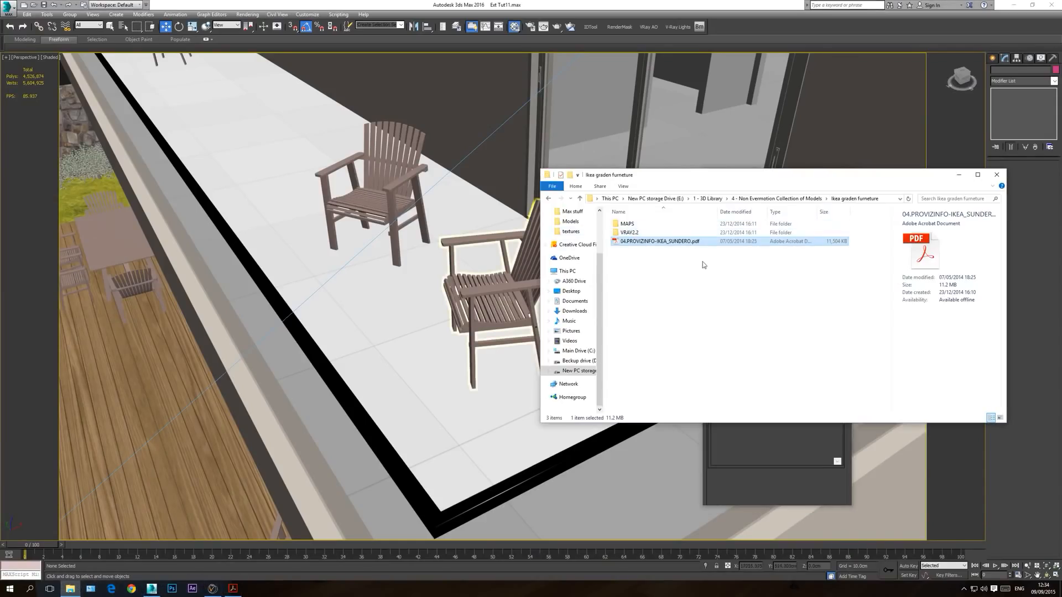
{"action": "double_click", "coordinate": [634, 226]}
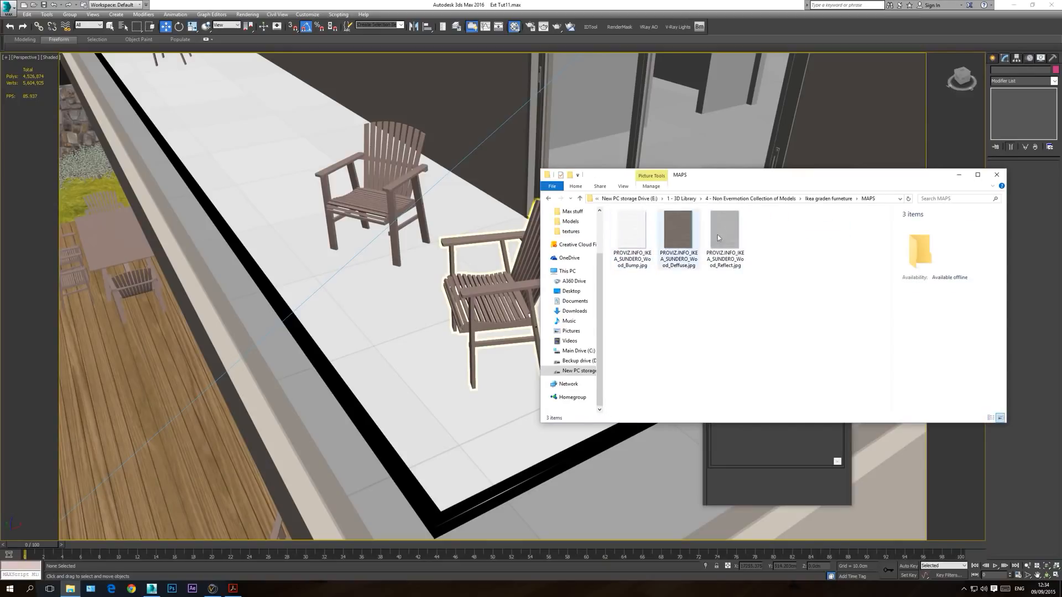
{"action": "left_click", "coordinate": [828, 198]}
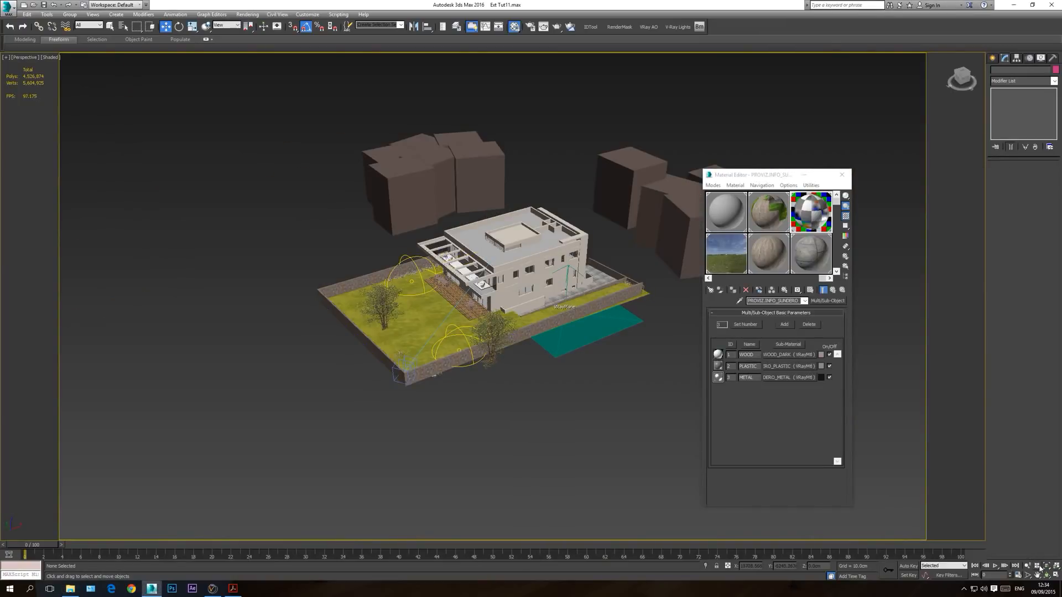
{"action": "left_click", "coordinate": [1041, 567]}
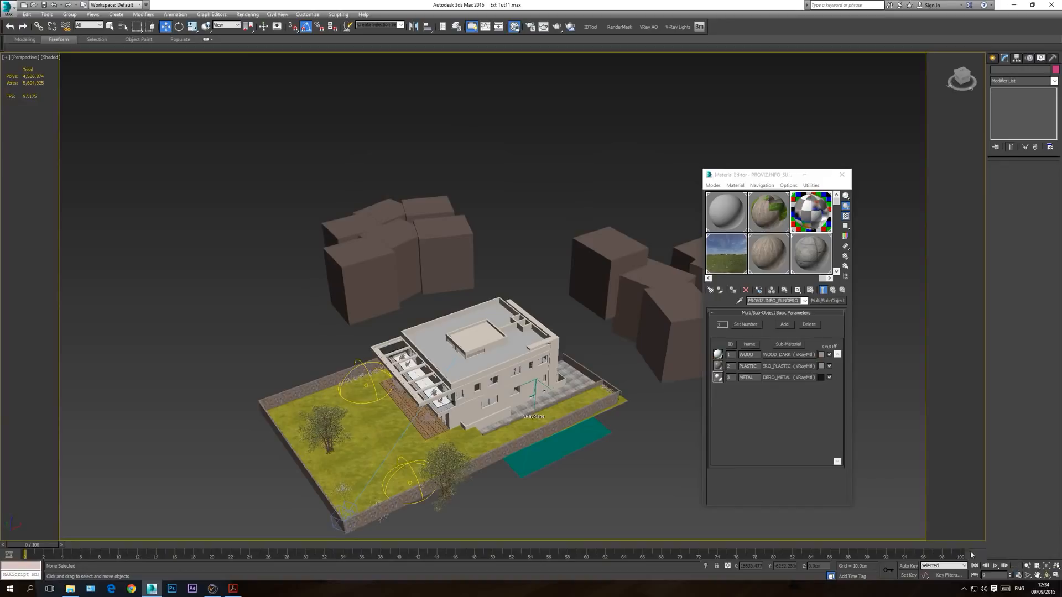
{"action": "middle_click_drag", "start_coordinate": [547, 412], "coordinate": [600, 376]}
{"action": "scroll", "coordinate": [600, 366], "scroll_direction": "up", "scroll_amount": 8}
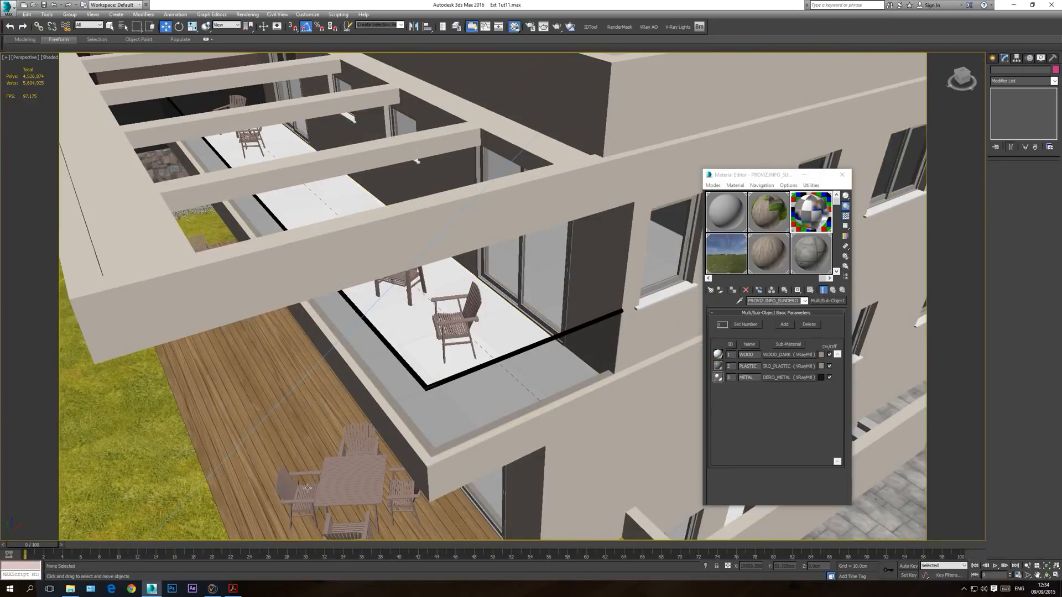
Step: Open the furniture library's MAPS folder and look through the Sundero wood texture images
{"action": "left_click", "coordinate": [71, 589]}
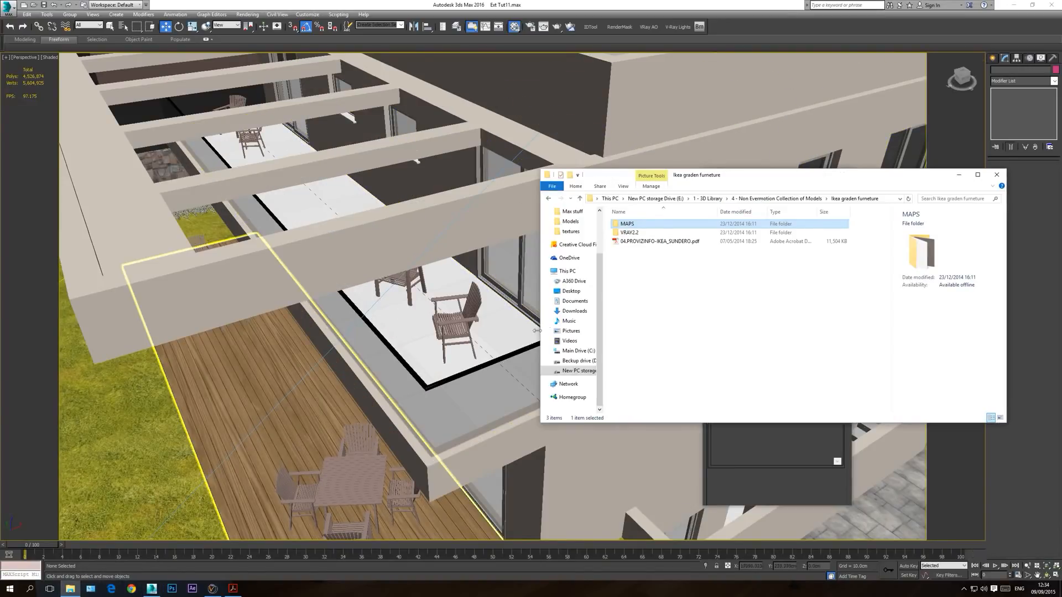
{"action": "double_click", "coordinate": [634, 225]}
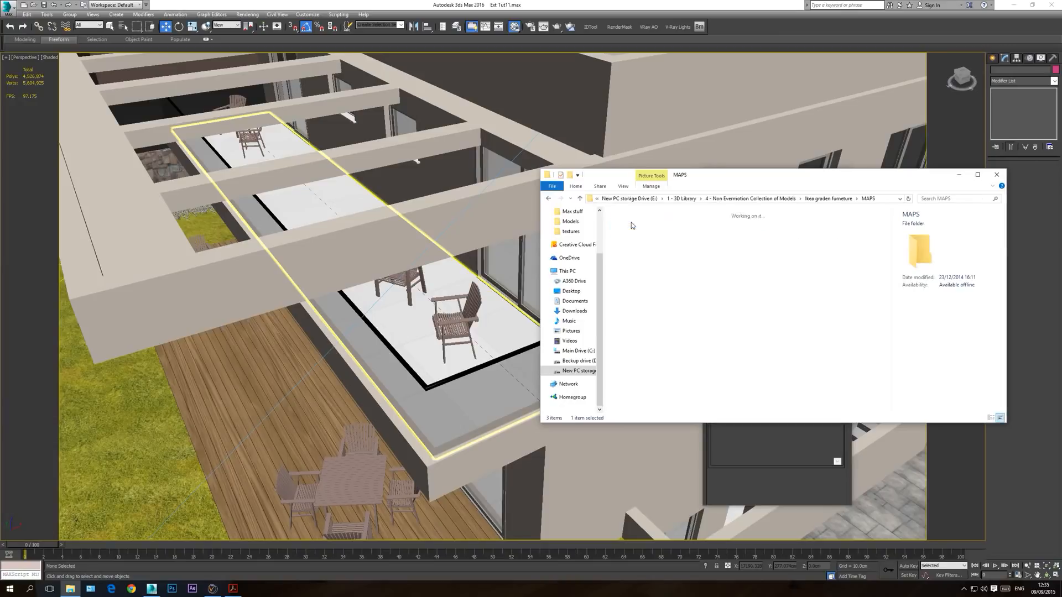
{"action": "left_click", "coordinate": [630, 239]}
{"action": "double_click", "coordinate": [629, 239]}
{"action": "key", "text": "Right"}
{"action": "key", "text": "Right"}
{"action": "left_click", "coordinate": [764, 118]}
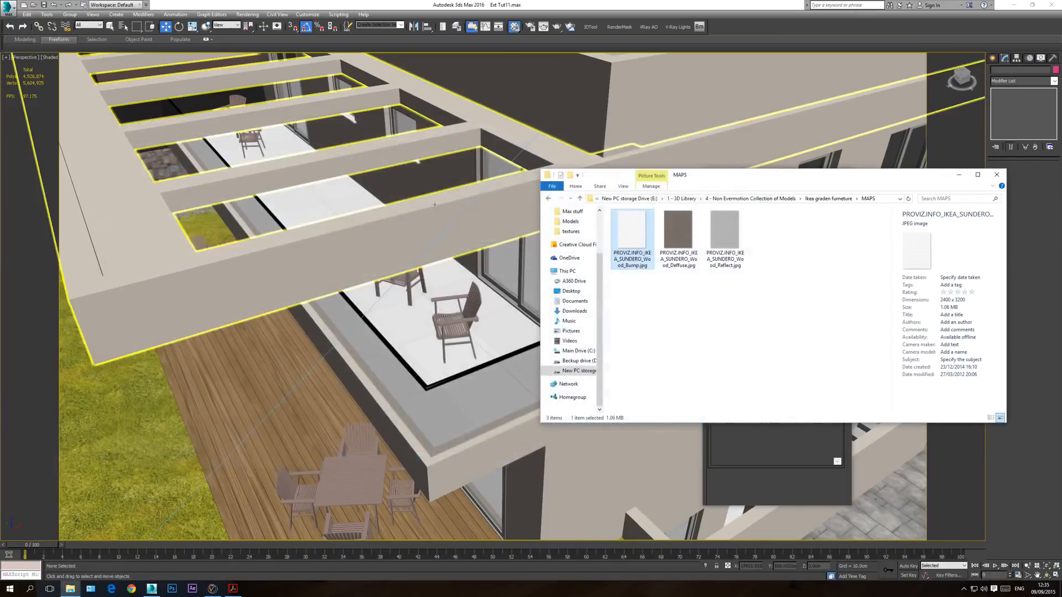
Step: Copy the furniture's MAPS folder into the current project's folder in tutorial series under 6 - InOffice Projects, and close the file window
{"action": "left_click", "coordinate": [549, 199]}
{"action": "right_click", "coordinate": [624, 224]}
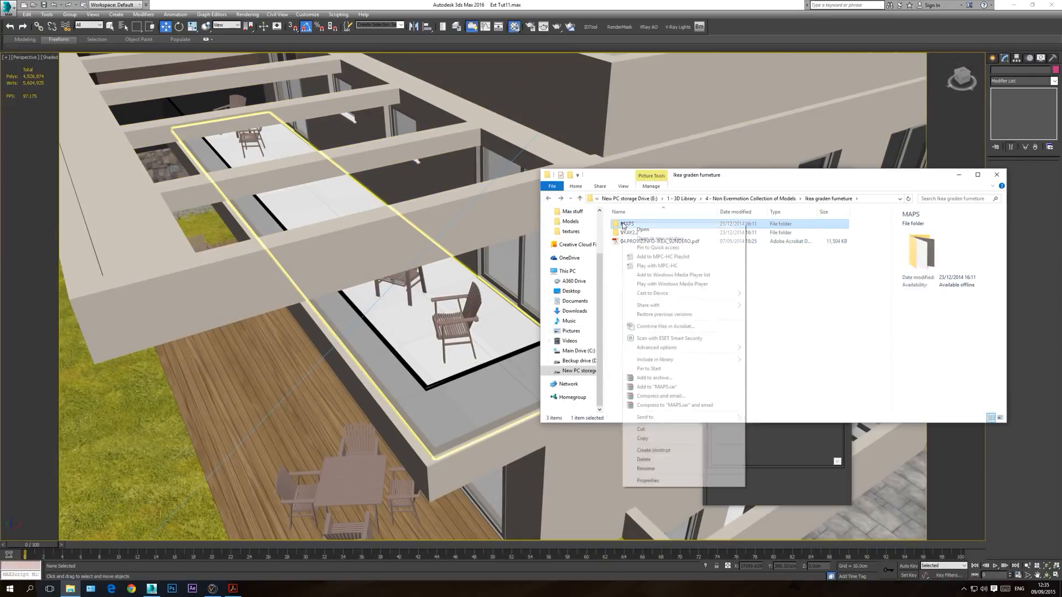
{"action": "left_click", "coordinate": [642, 438]}
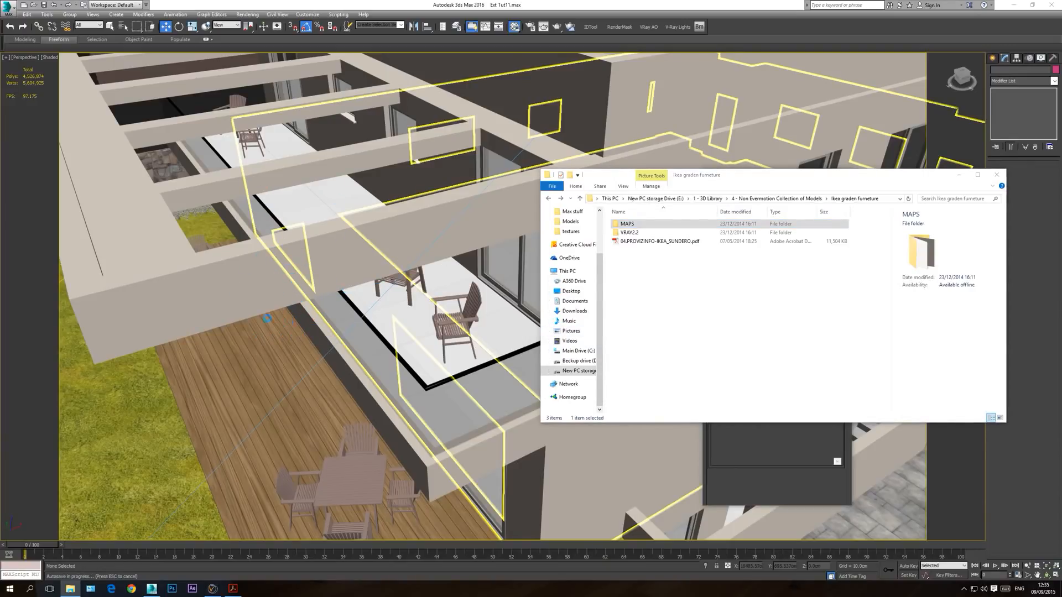
{"action": "left_click_drag", "start_coordinate": [623, 177], "coordinate": [645, 186]}
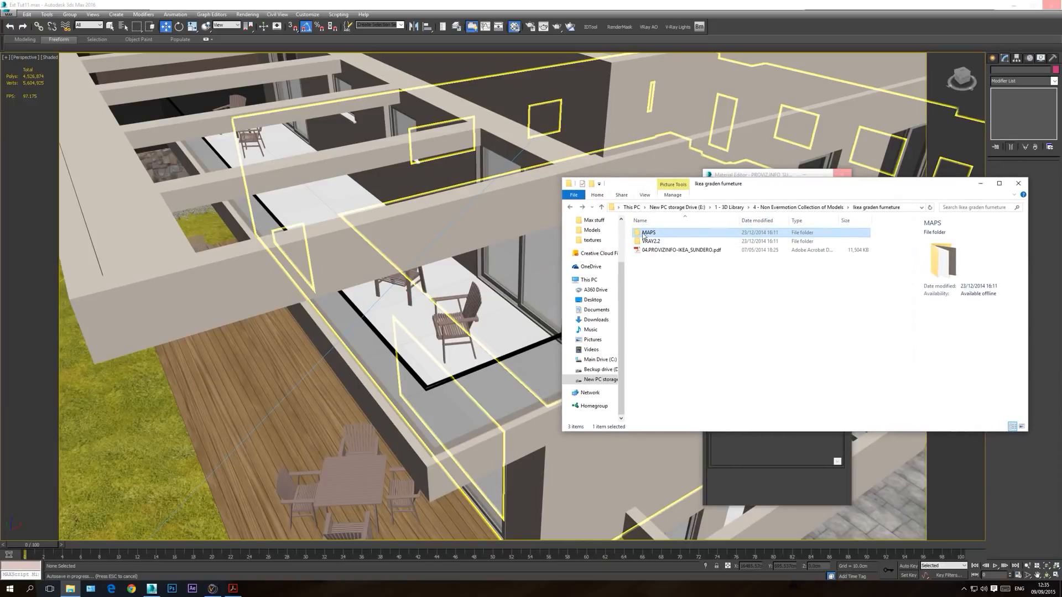
{"action": "right_click", "coordinate": [649, 235]}
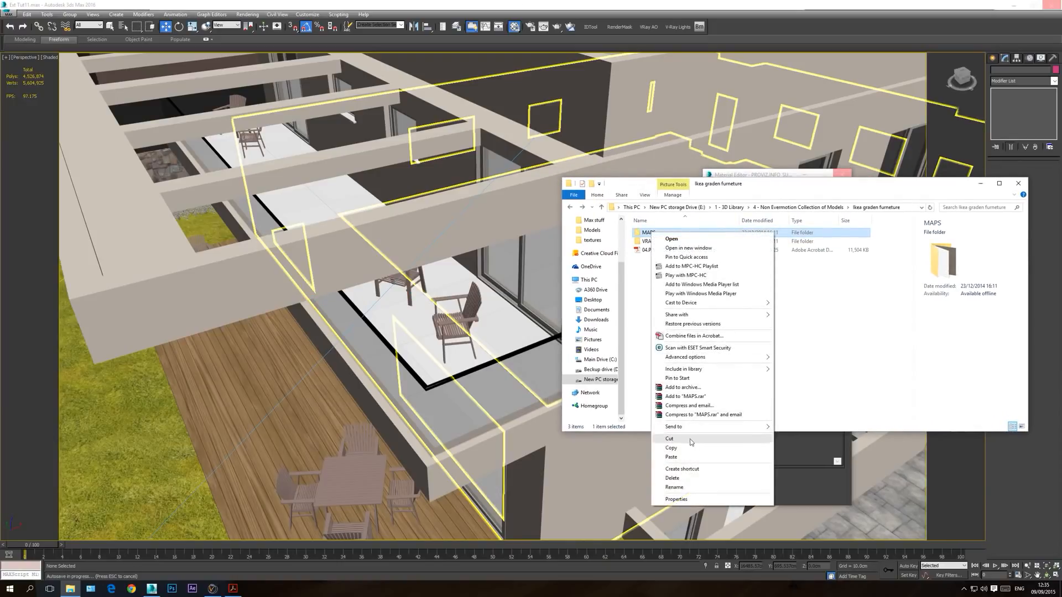
{"action": "left_click", "coordinate": [683, 446]}
{"action": "left_click", "coordinate": [600, 380]}
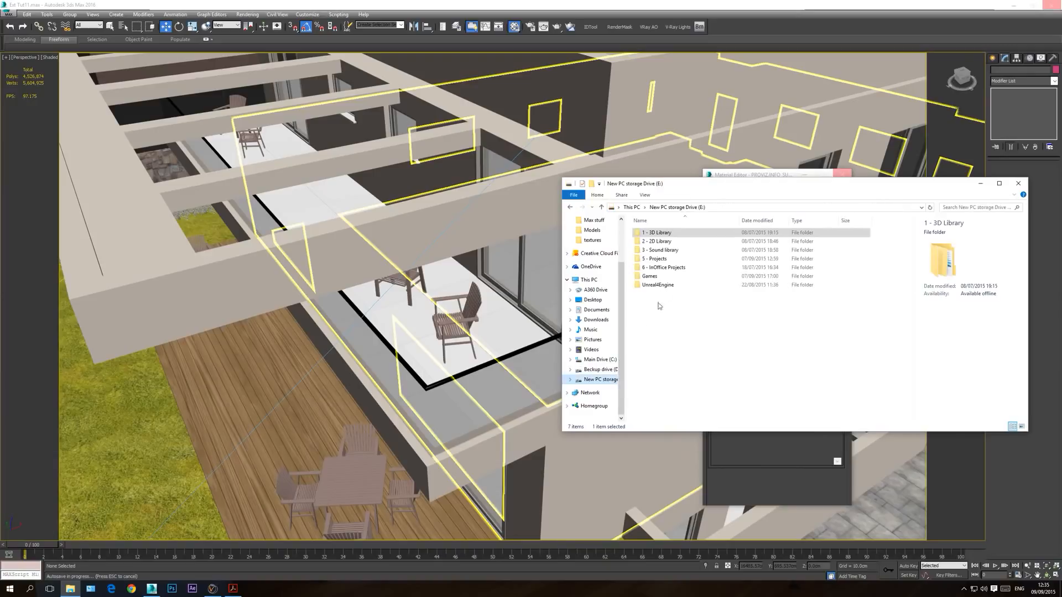
{"action": "double_click", "coordinate": [664, 267]}
{"action": "double_click", "coordinate": [657, 294]}
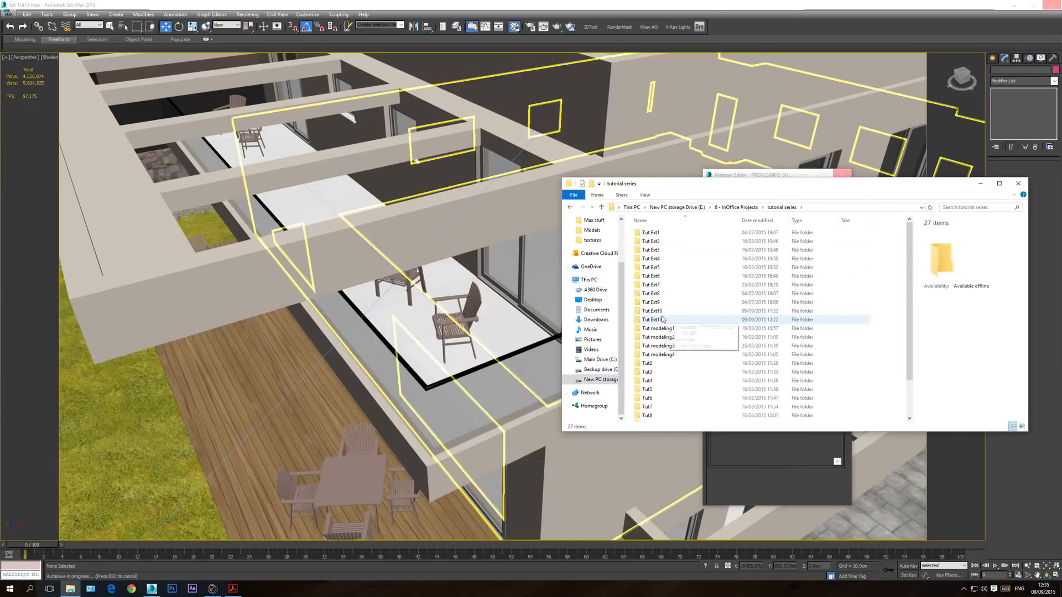
{"action": "double_click", "coordinate": [663, 311]}
{"action": "right_click", "coordinate": [665, 280]}
{"action": "left_click", "coordinate": [685, 337]}
{"action": "left_click", "coordinate": [1018, 183]}
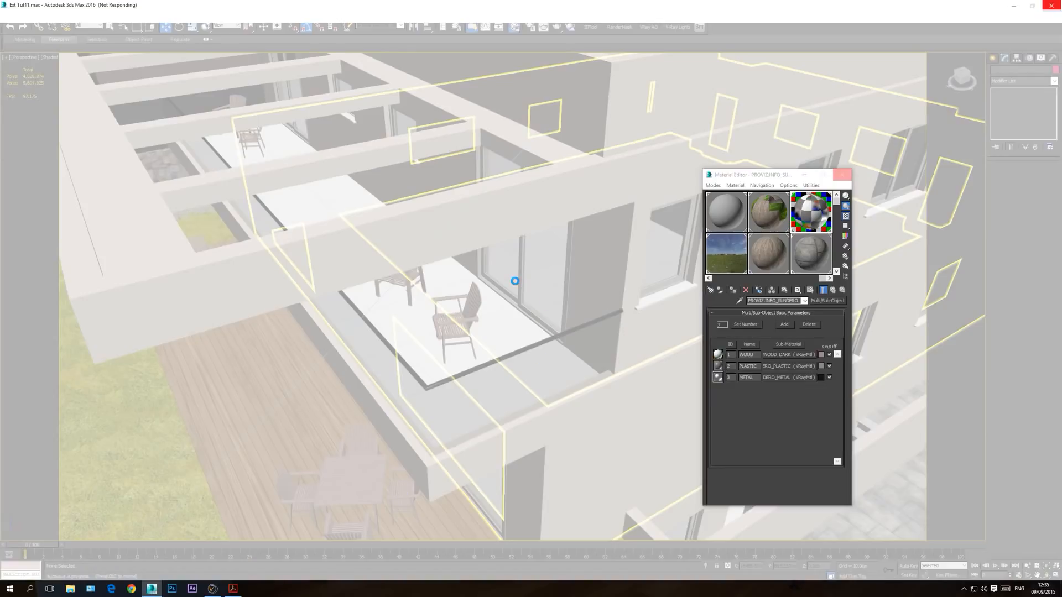
{"action": "left_click_drag", "start_coordinate": [771, 170], "coordinate": [553, 217]}
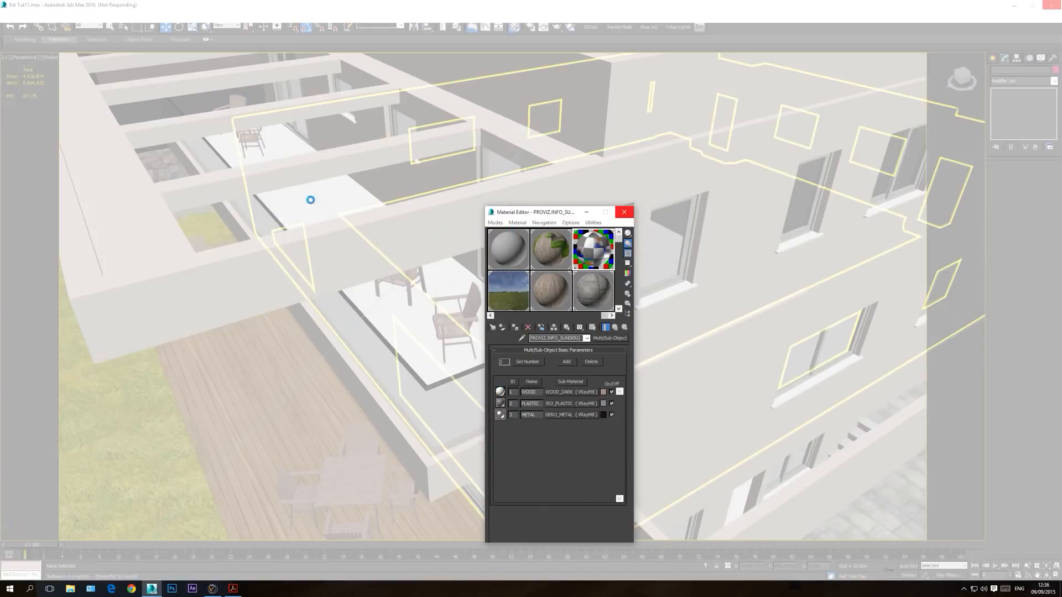
{"action": "left_click", "coordinate": [447, 12]}
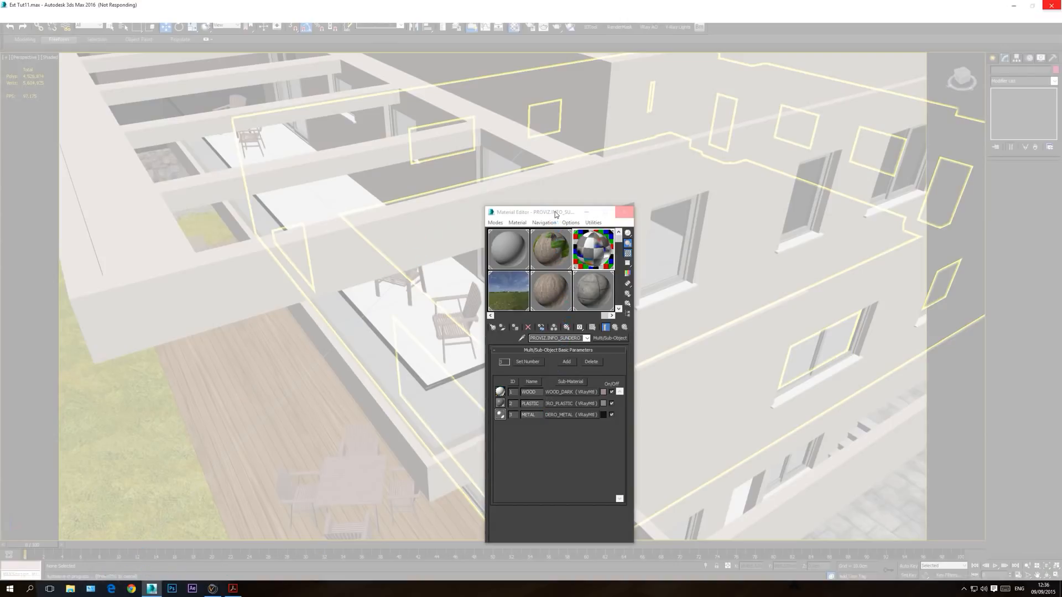
{"action": "left_click_drag", "start_coordinate": [556, 215], "coordinate": [709, 216]}
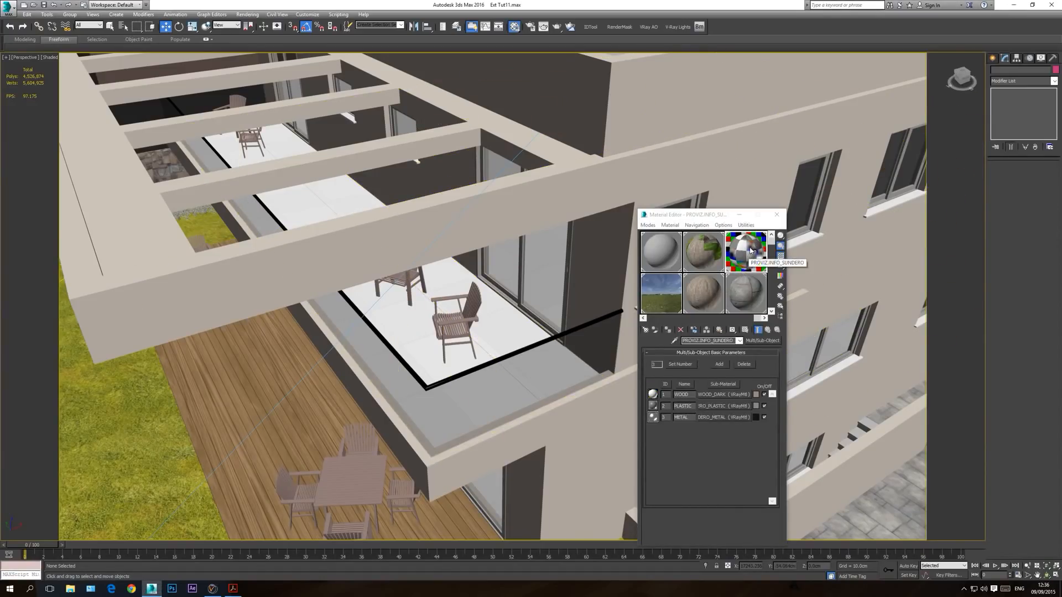
Step: Examine the maps and enlarged preview of the SUNDERO_WOOD_DARK sub-material, and close the Material Editor
{"action": "left_click", "coordinate": [725, 394]}
{"action": "scroll", "coordinate": [660, 398], "scroll_direction": "down", "scroll_amount": 5}
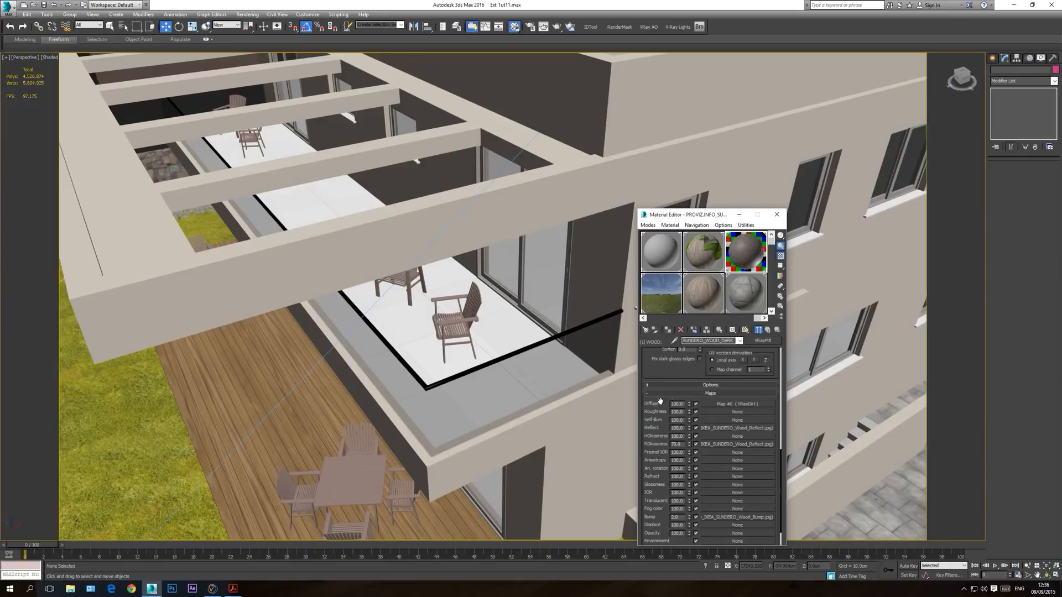
{"action": "left_click", "coordinate": [740, 341]}
{"action": "left_click", "coordinate": [726, 353]}
{"action": "left_click", "coordinate": [717, 394]}
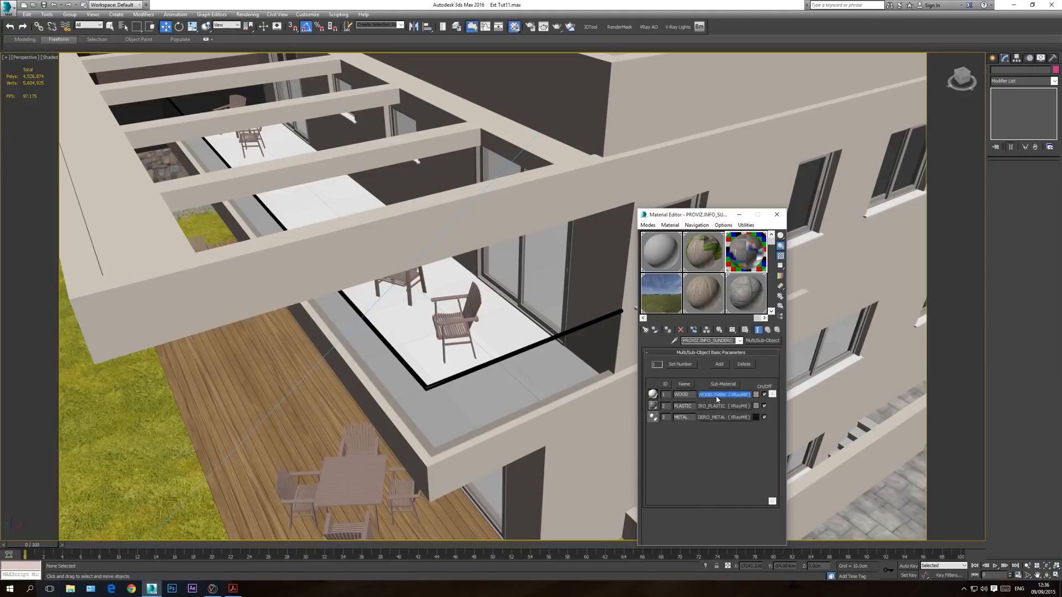
{"action": "double_click", "coordinate": [746, 257]}
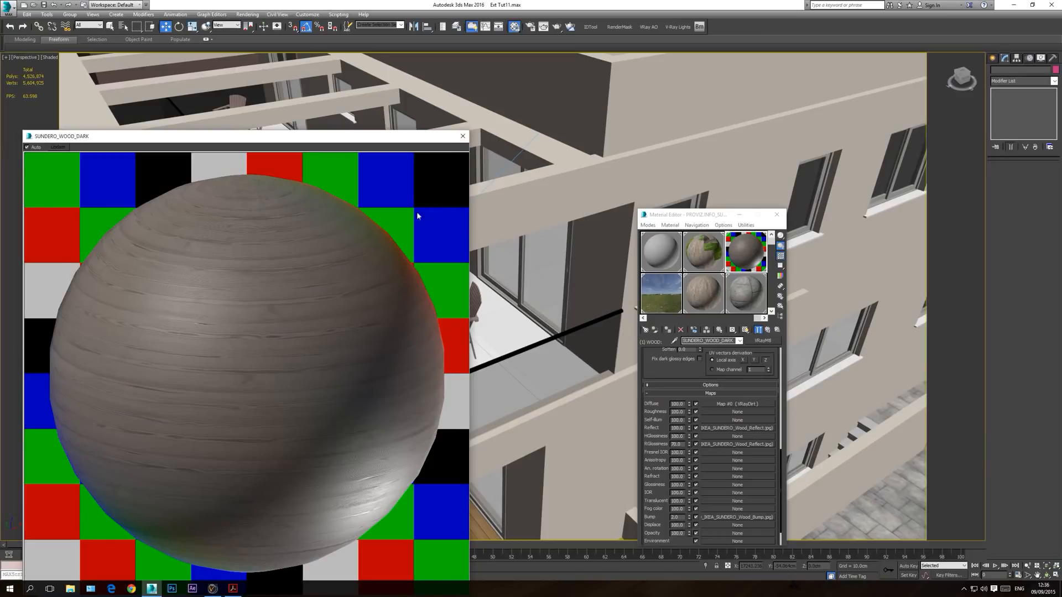
{"action": "left_click", "coordinate": [462, 136]}
{"action": "left_click", "coordinate": [739, 341]}
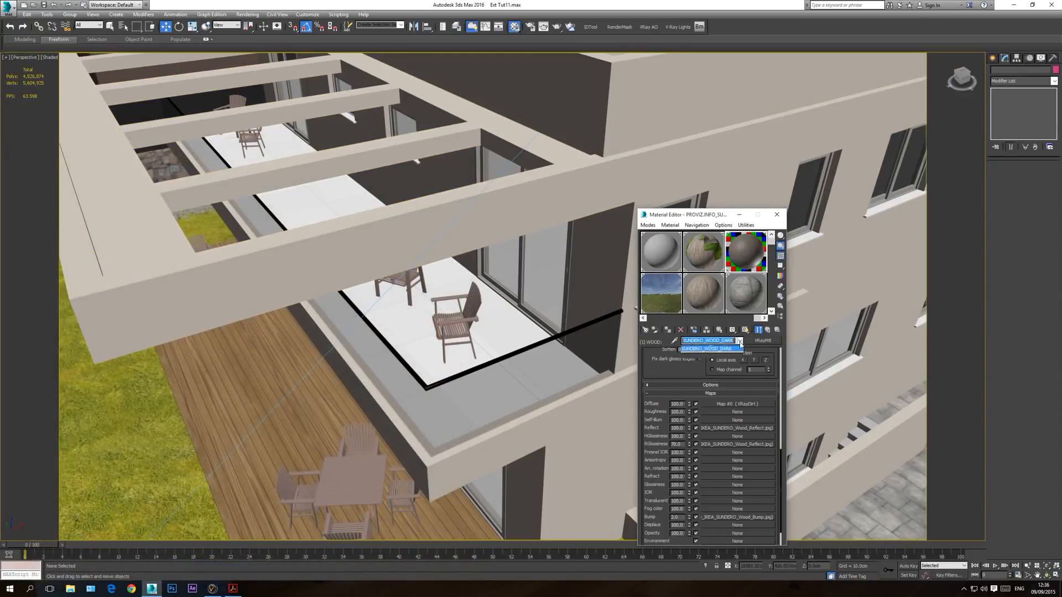
{"action": "left_click", "coordinate": [711, 347]}
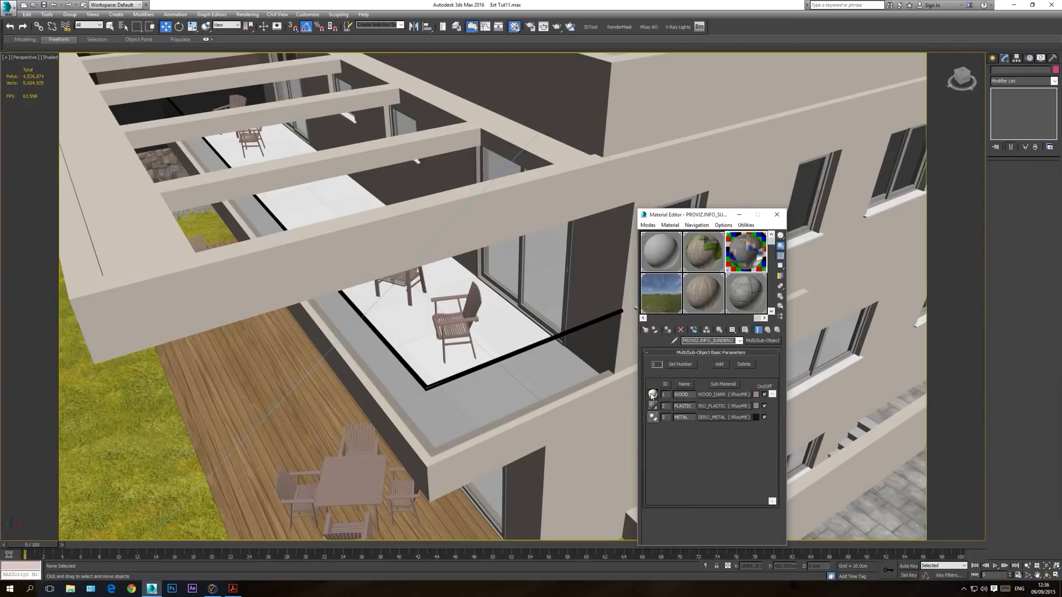
{"action": "left_click", "coordinate": [777, 215]}
Step: Frame the near table set on the deck and show the SUNDERO_WOOD_DARK sub-material's maps in the viewport
{"action": "middle_click_drag", "start_coordinate": [365, 463], "coordinate": [512, 385]}
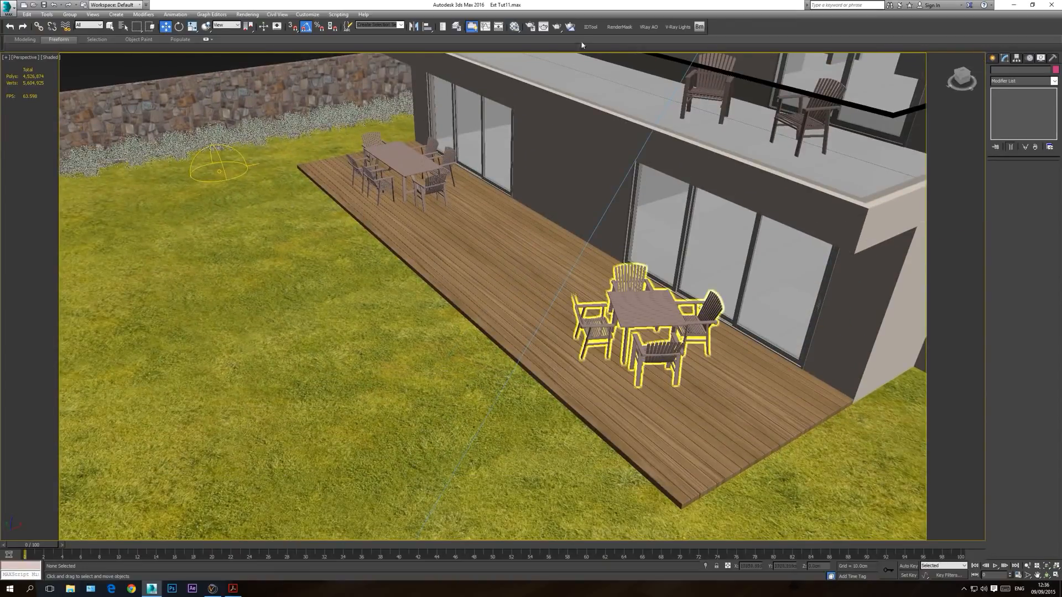
{"action": "left_click", "coordinate": [1027, 565]}
{"action": "left_click_drag", "start_coordinate": [672, 338], "coordinate": [672, 272]}
{"action": "right_click", "coordinate": [586, 310]}
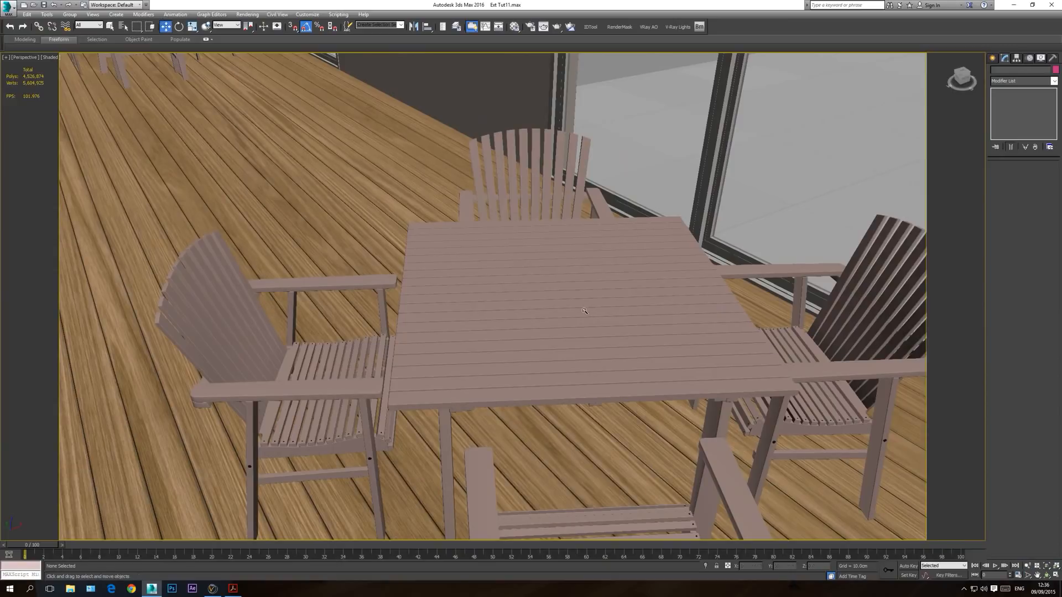
{"action": "left_click", "coordinate": [516, 29]}
{"action": "left_click", "coordinate": [729, 341]}
{"action": "left_click", "coordinate": [724, 394]}
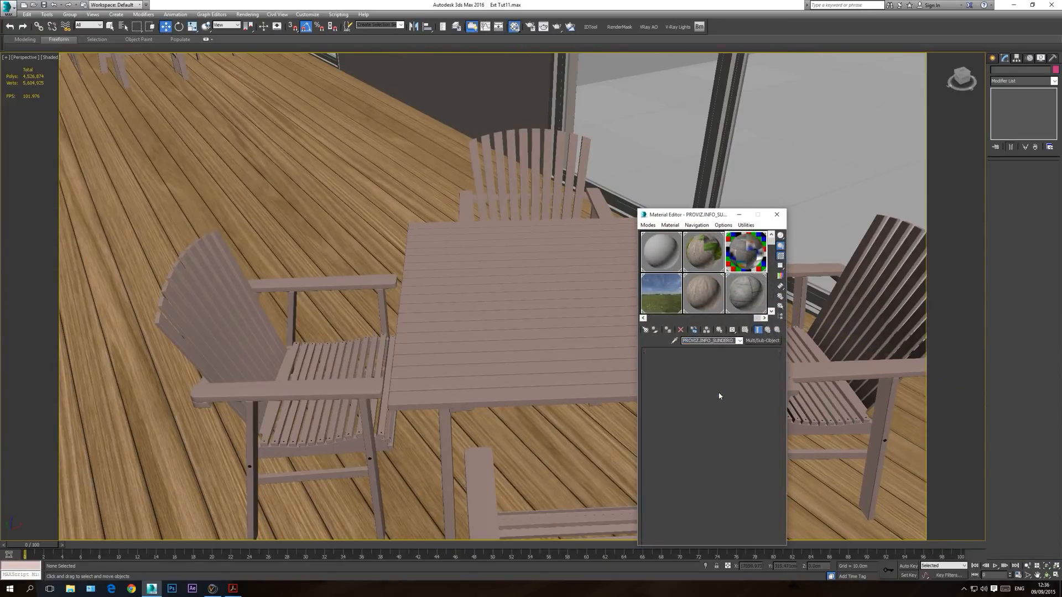
{"action": "left_click", "coordinate": [745, 330]}
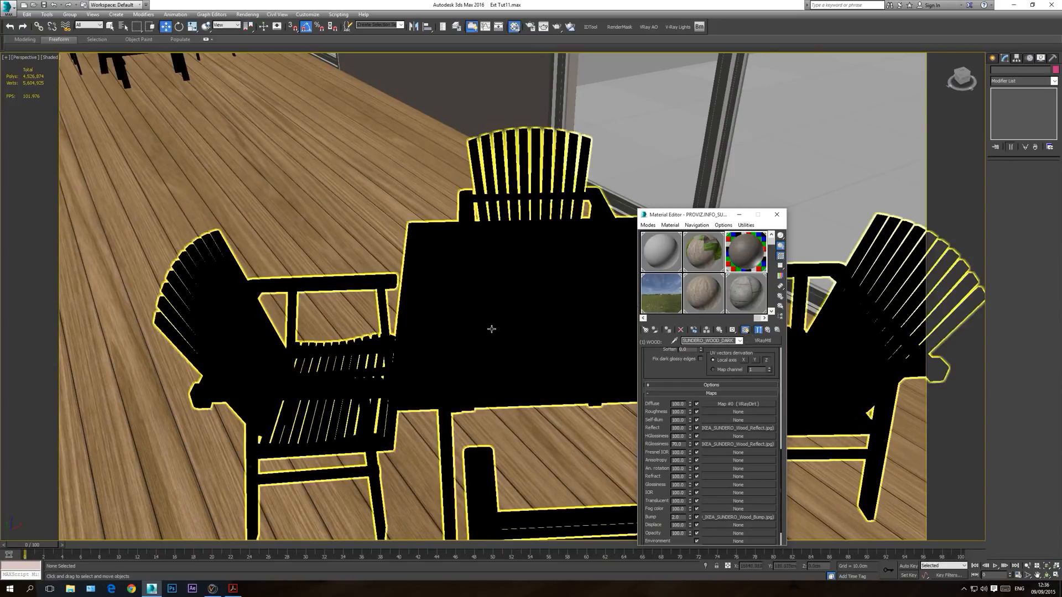
Step: Inspect the deck table set up close, close the Material Editor, and return to the VRay camera view
{"action": "scroll", "coordinate": [490, 330], "scroll_direction": "up", "scroll_amount": 2}
{"action": "middle_click_drag", "start_coordinate": [484, 326], "coordinate": [493, 327]}
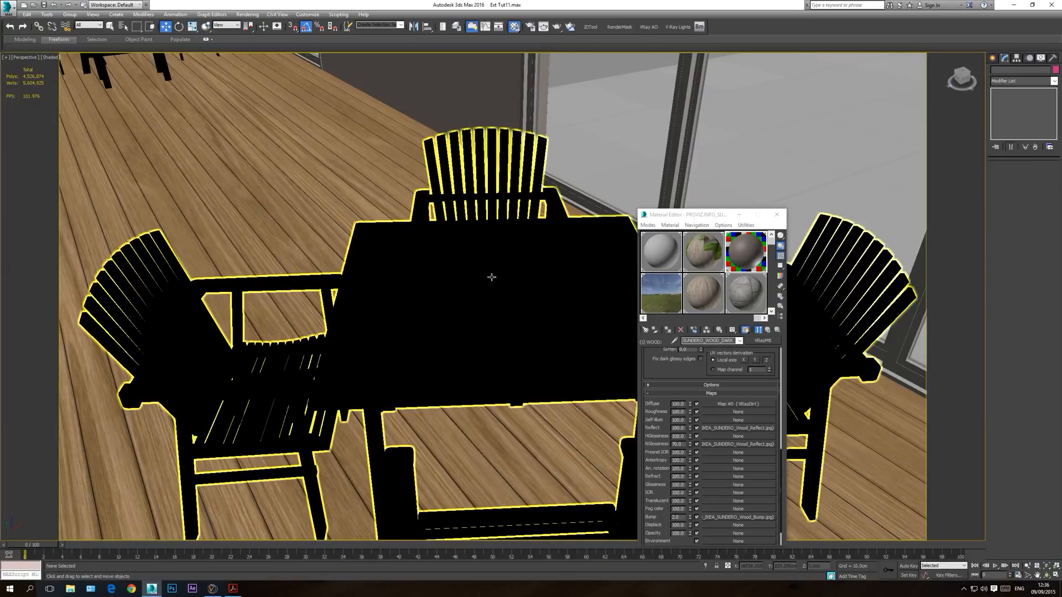
{"action": "left_click", "coordinate": [777, 214]}
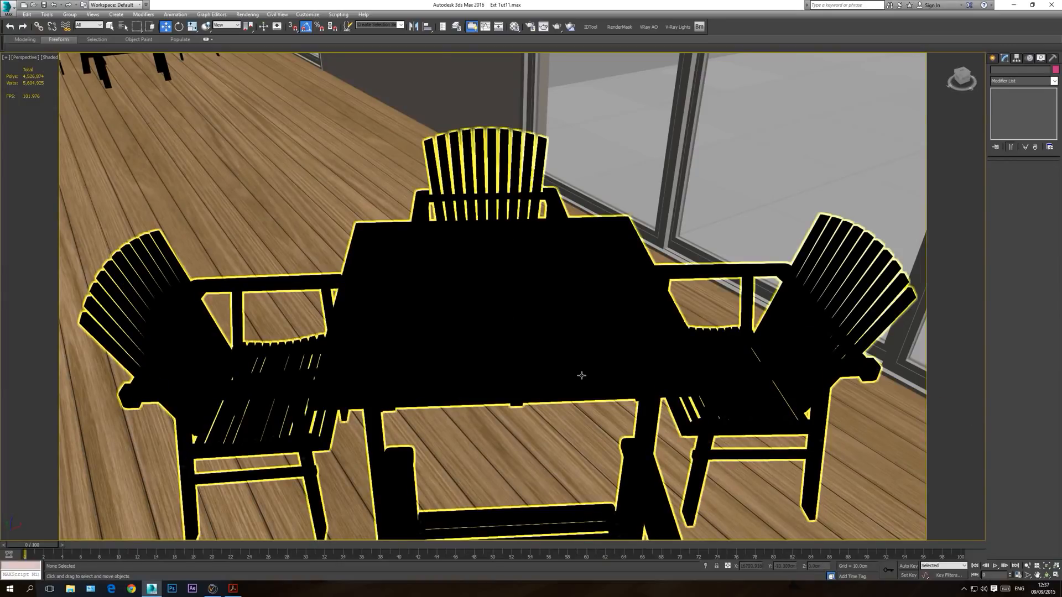
{"action": "key", "text": "c"}
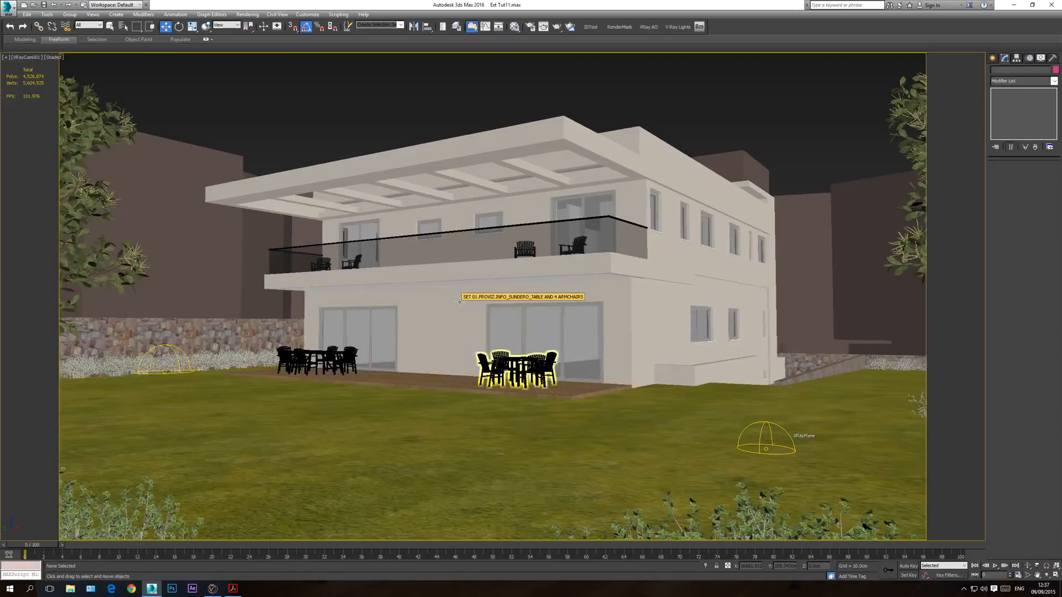
Step: Save the scene and reload Ext Tut11.max from the recent documents
{"action": "key", "text": "ctrl+s"}
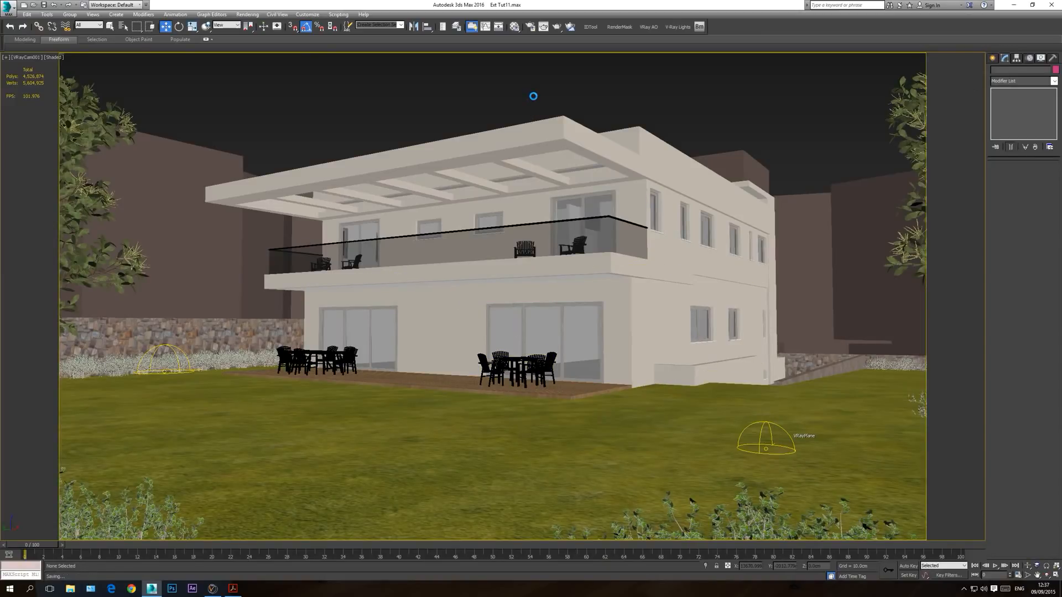
{"action": "left_click", "coordinate": [6, 8]}
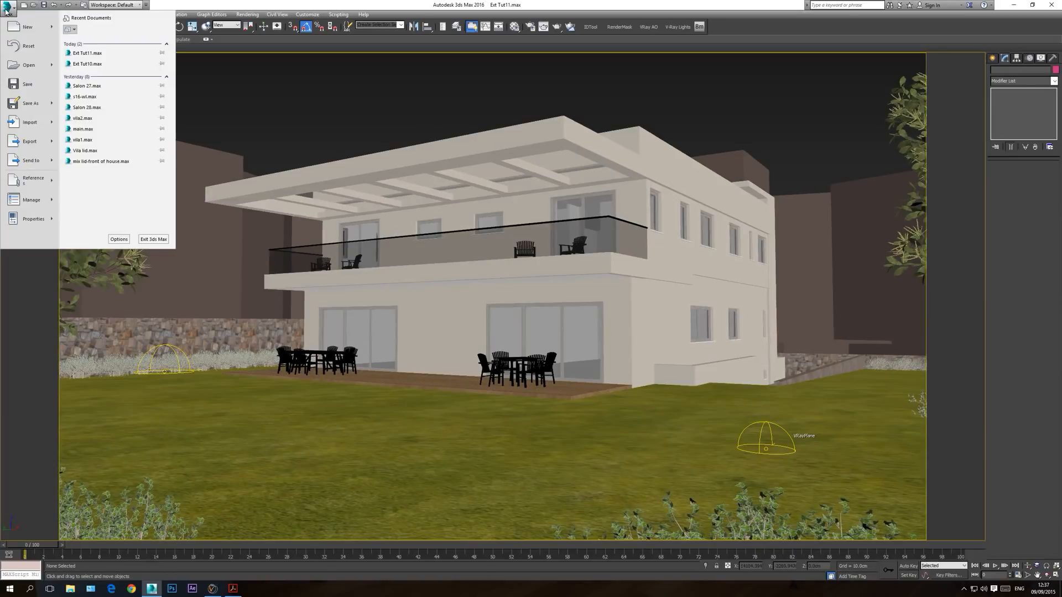
{"action": "left_click", "coordinate": [87, 54]}
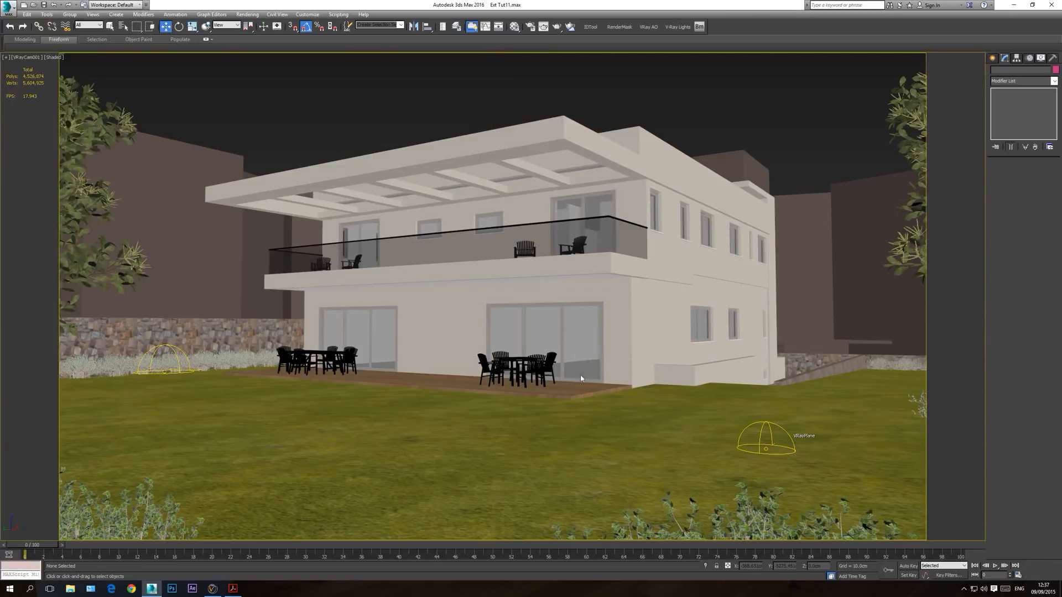
Step: Switch to a perspective close-up of the near table set on the deck and select the set
{"action": "key", "text": "q"}
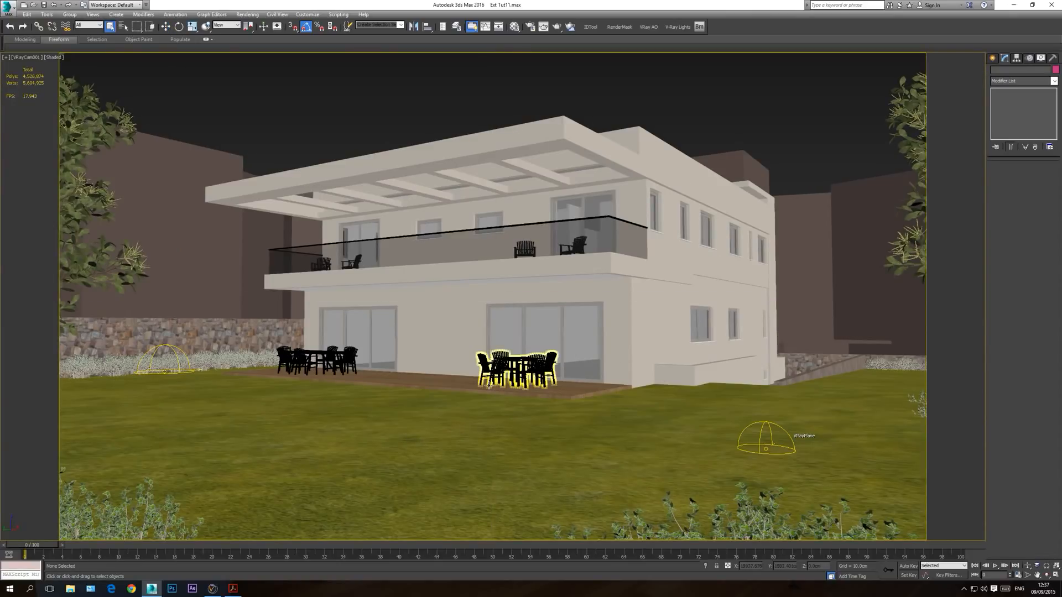
{"action": "key", "text": "p"}
{"action": "left_click", "coordinate": [1048, 575]}
{"action": "left_click_drag", "start_coordinate": [490, 318], "coordinate": [465, 398]}
{"action": "scroll", "coordinate": [465, 397], "scroll_direction": "up", "scroll_amount": 8}
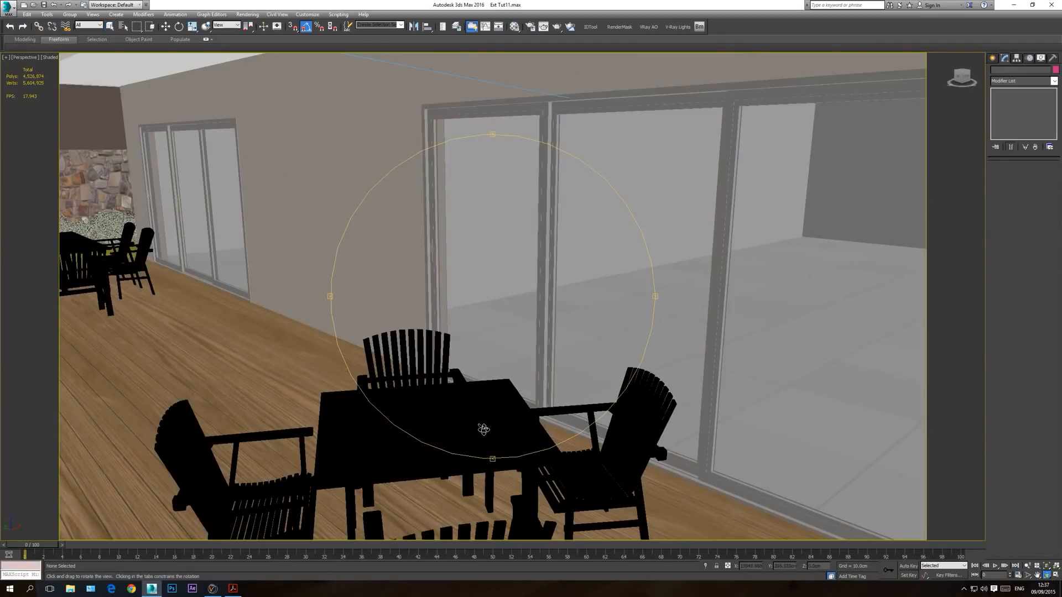
{"action": "middle_click_drag", "start_coordinate": [485, 430], "coordinate": [483, 402]}
{"action": "left_click_drag", "start_coordinate": [480, 363], "coordinate": [474, 391]}
{"action": "middle_click_drag", "start_coordinate": [483, 429], "coordinate": [484, 400]}
{"action": "right_click", "coordinate": [484, 400]}
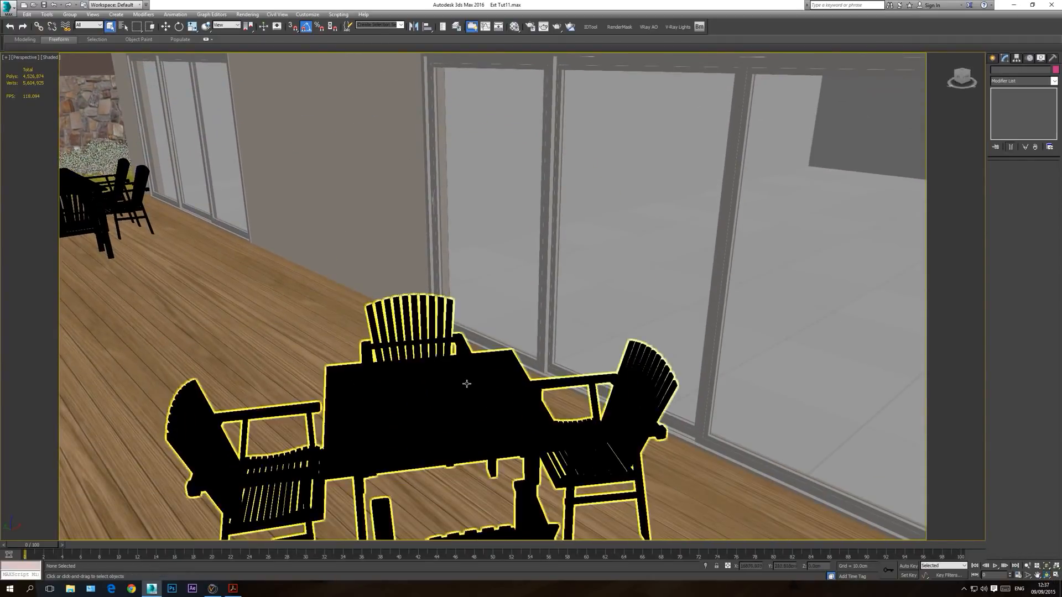
{"action": "left_click", "coordinate": [484, 400]}
Step: Open the table set's Multi/Sub-Object material and examine the SUNDERO_WOOD_DARK sub-material's maps and its VRayDirt diffuse map
{"action": "left_click", "coordinate": [515, 29]}
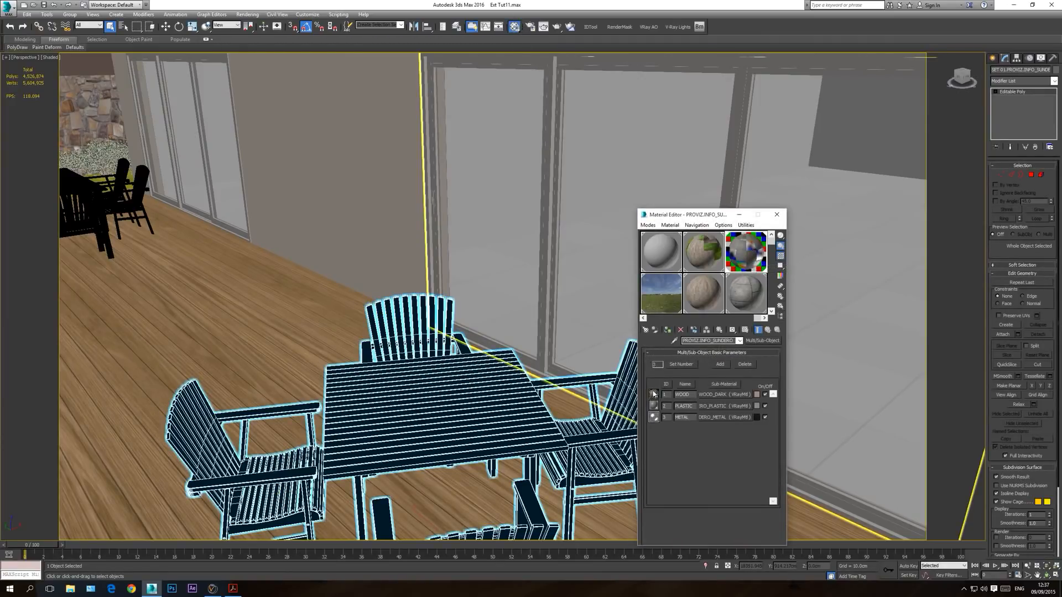
{"action": "left_click", "coordinate": [736, 395]}
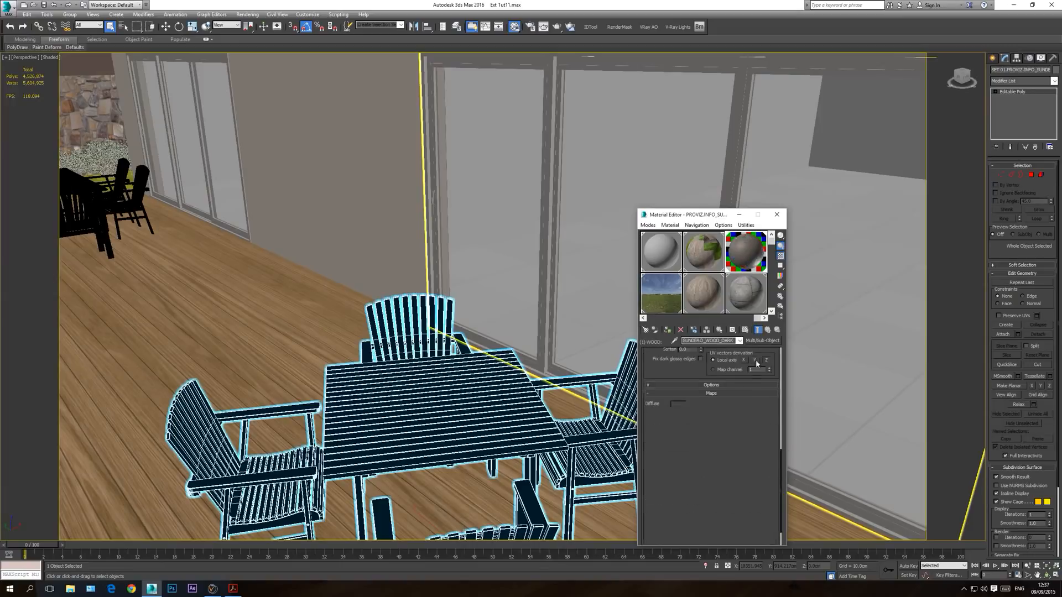
{"action": "left_click", "coordinate": [745, 330]}
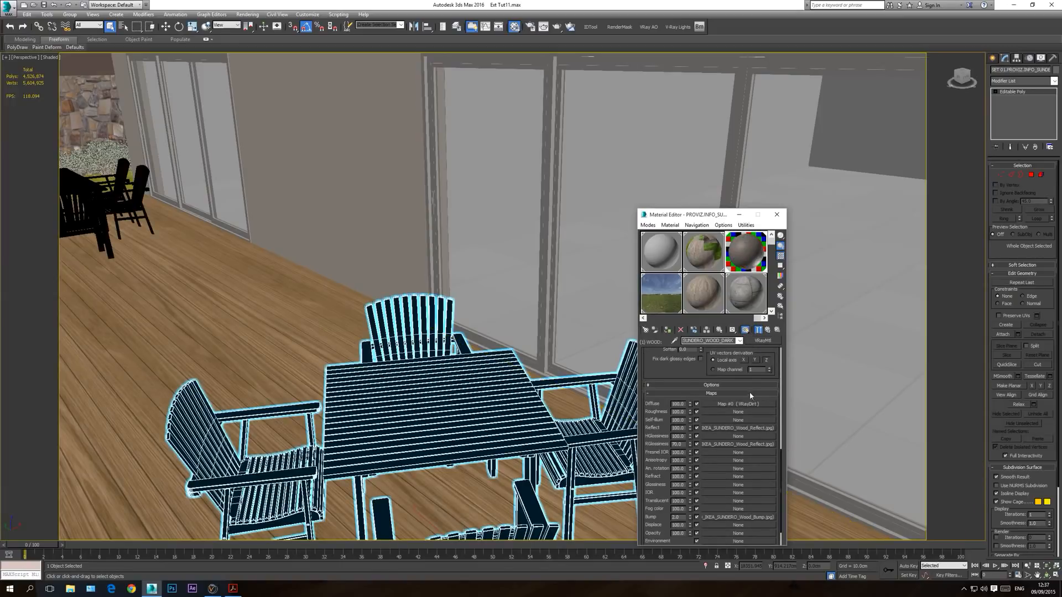
{"action": "left_click", "coordinate": [748, 404]}
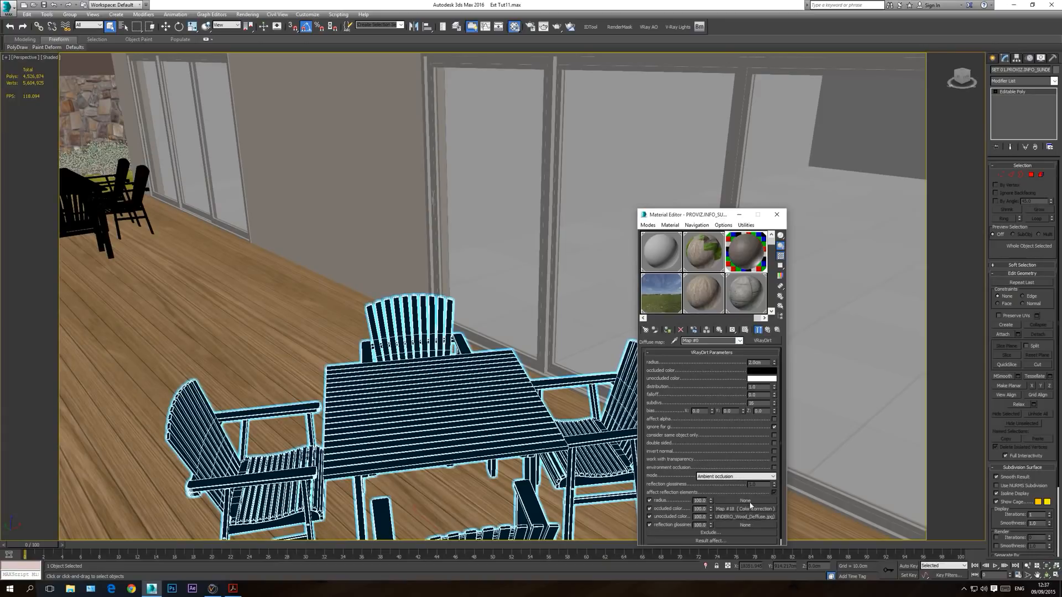
{"action": "left_click", "coordinate": [739, 341]}
{"action": "left_click", "coordinate": [719, 348]}
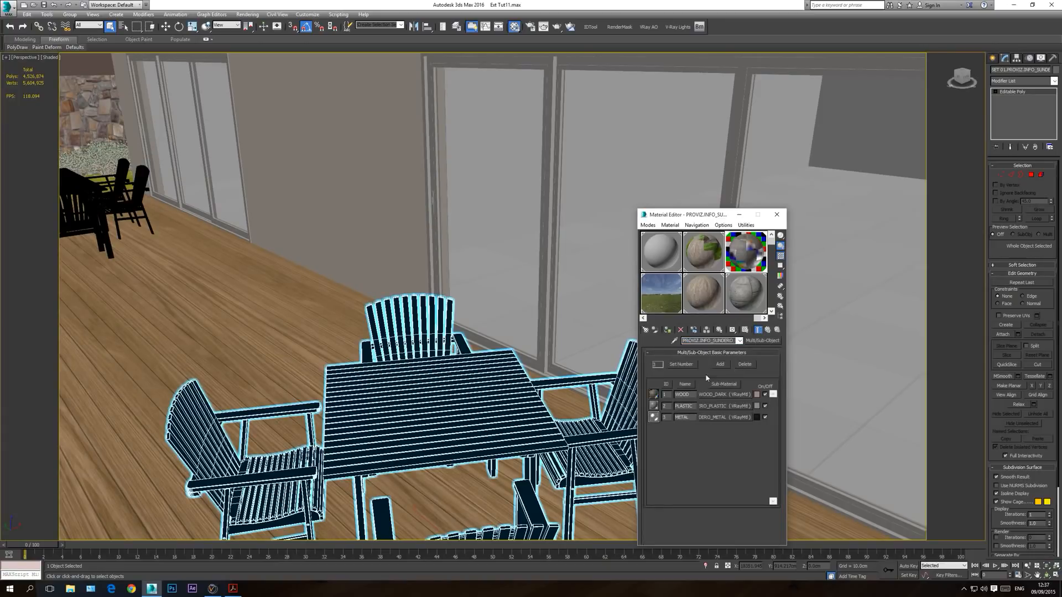
{"action": "left_click", "coordinate": [724, 395]}
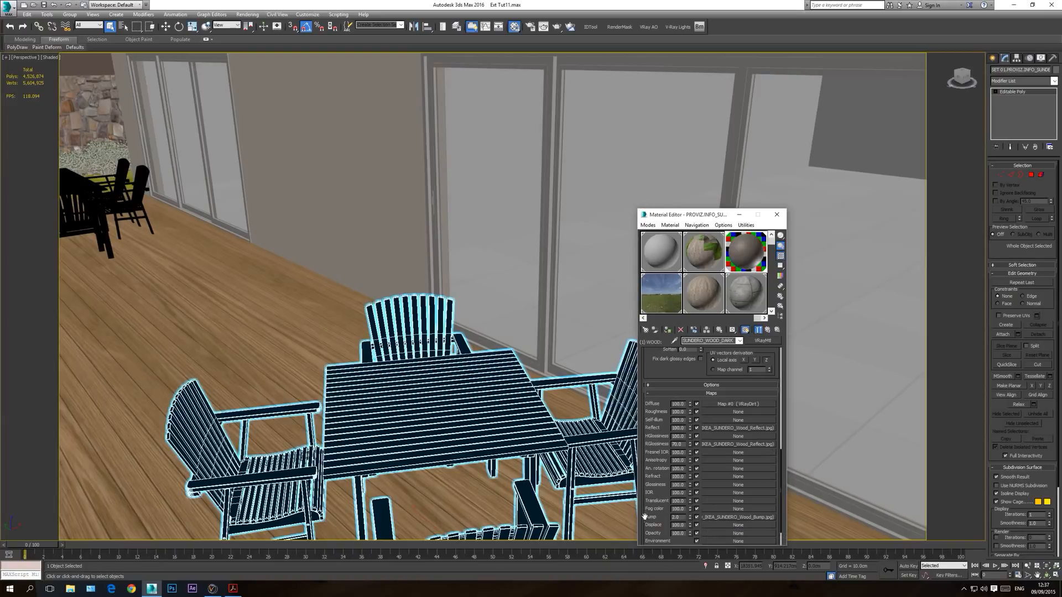
Step: View the wood diffuse bitmap in the VRayDirt map's unoccluded color slot and show that bitmap in the viewport
{"action": "left_click", "coordinate": [713, 404]}
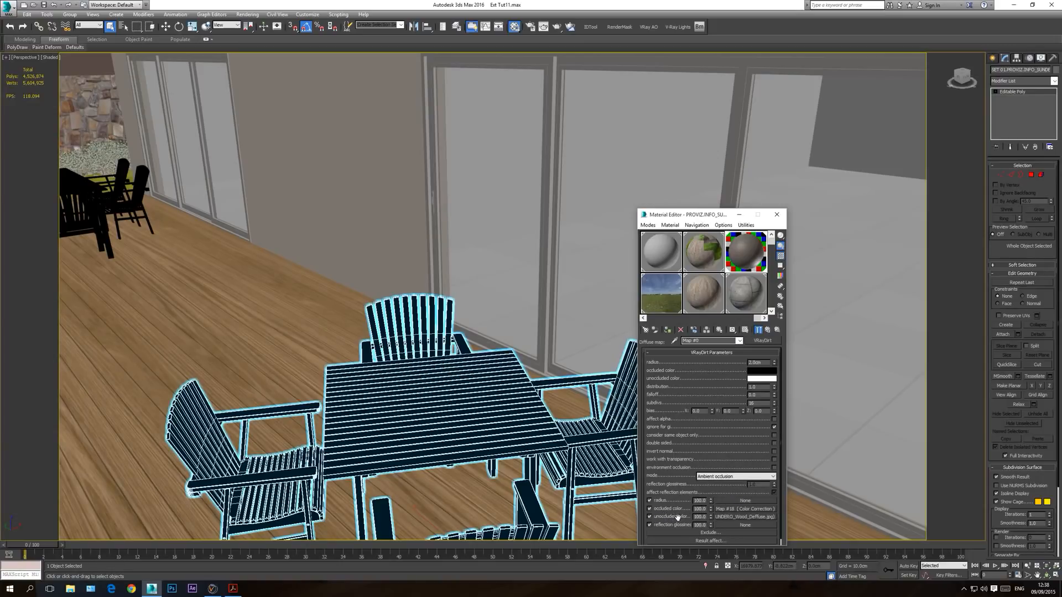
{"action": "left_click", "coordinate": [748, 516]}
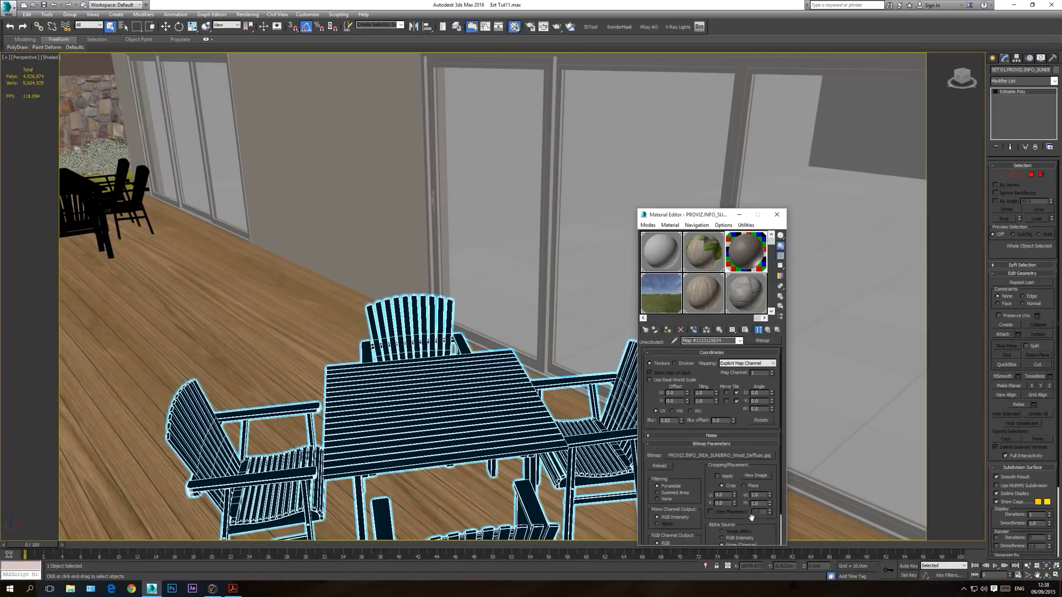
{"action": "left_click", "coordinate": [761, 474]}
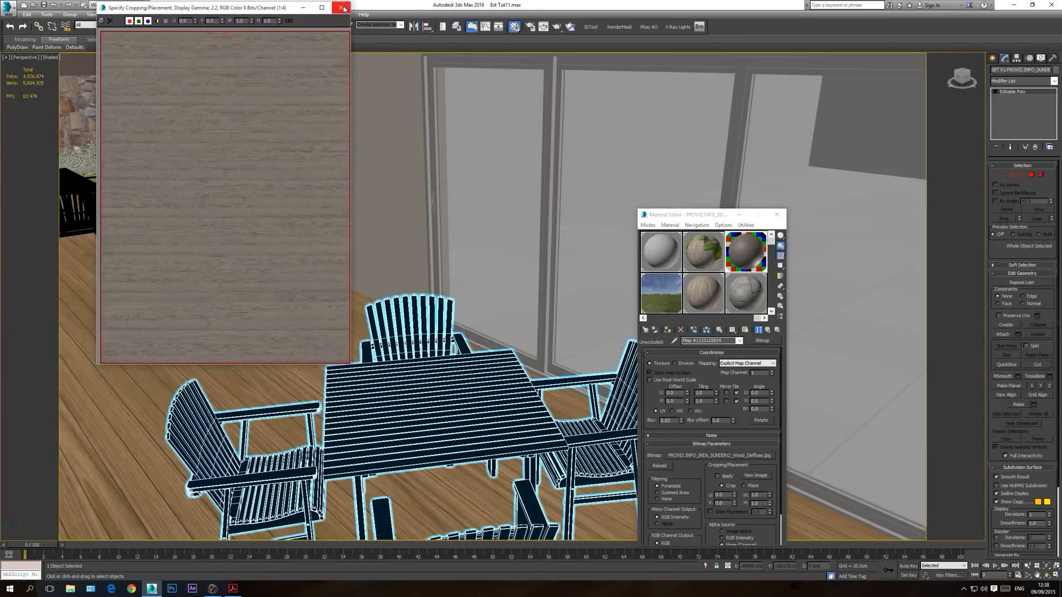
{"action": "left_click", "coordinate": [744, 331]}
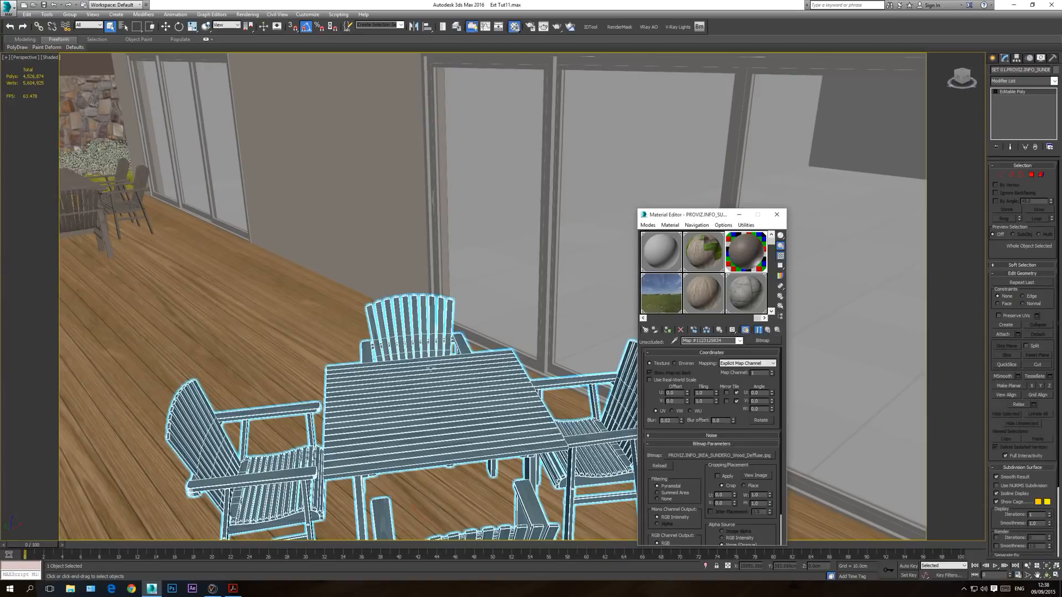
Step: Inspect the textured table set up close, return to the SUNDERO_WOOD_DARK sub-material's maps, and close the Material Editor
{"action": "left_click", "coordinate": [313, 316]}
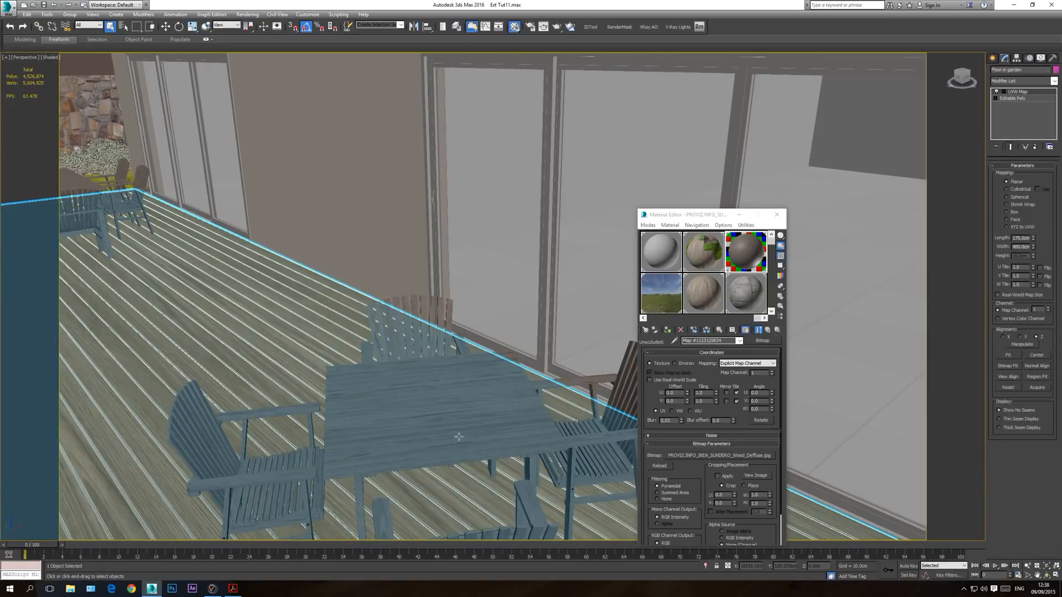
{"action": "scroll", "coordinate": [451, 405], "scroll_direction": "down", "scroll_amount": 10}
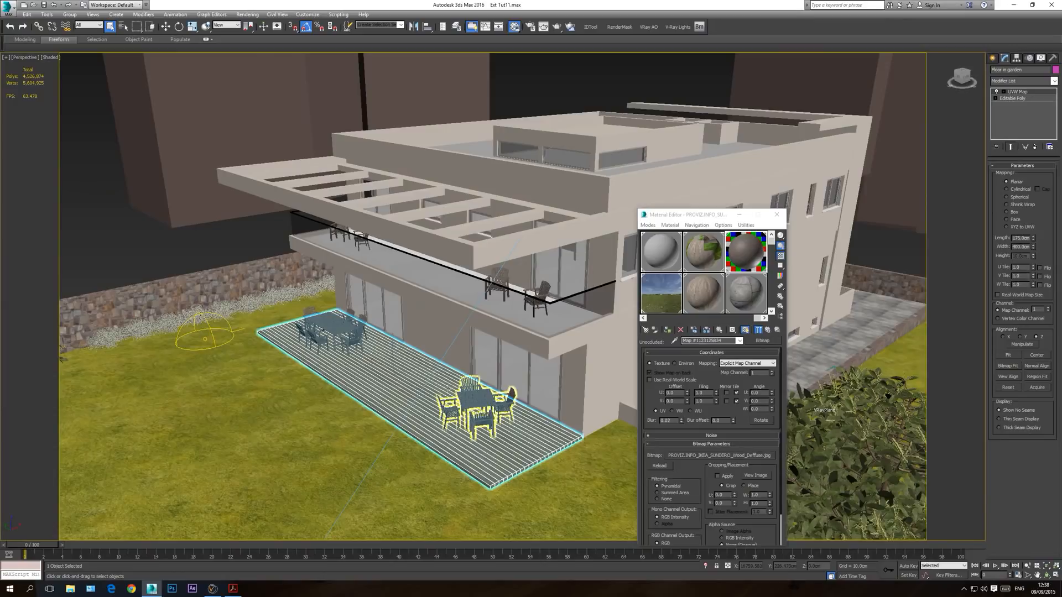
{"action": "left_click", "coordinate": [170, 257]}
{"action": "scroll", "coordinate": [470, 398], "scroll_direction": "up", "scroll_amount": 10}
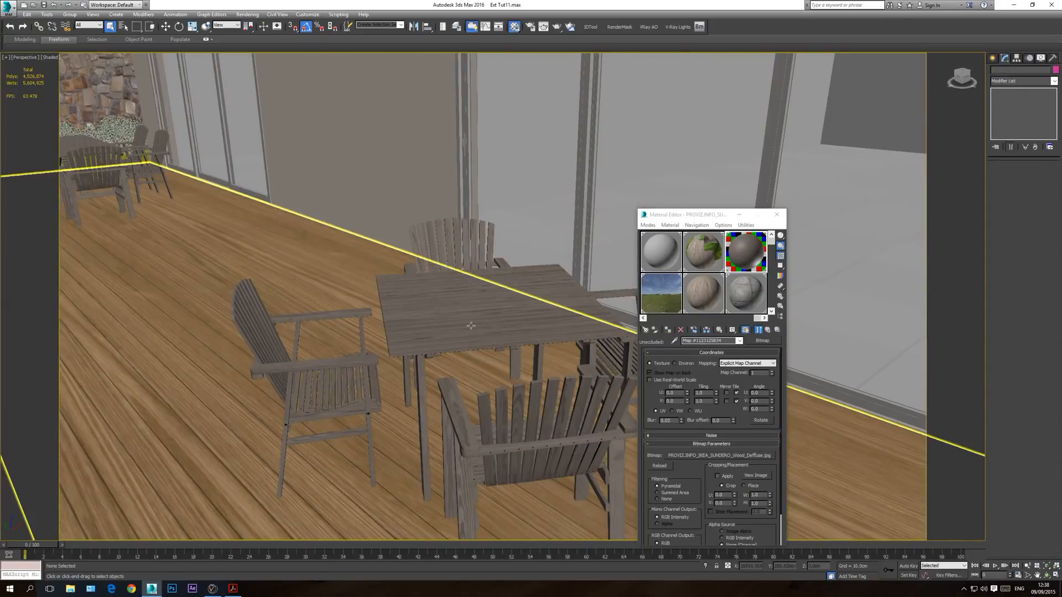
{"action": "left_click", "coordinate": [739, 341]}
{"action": "left_click", "coordinate": [714, 363]}
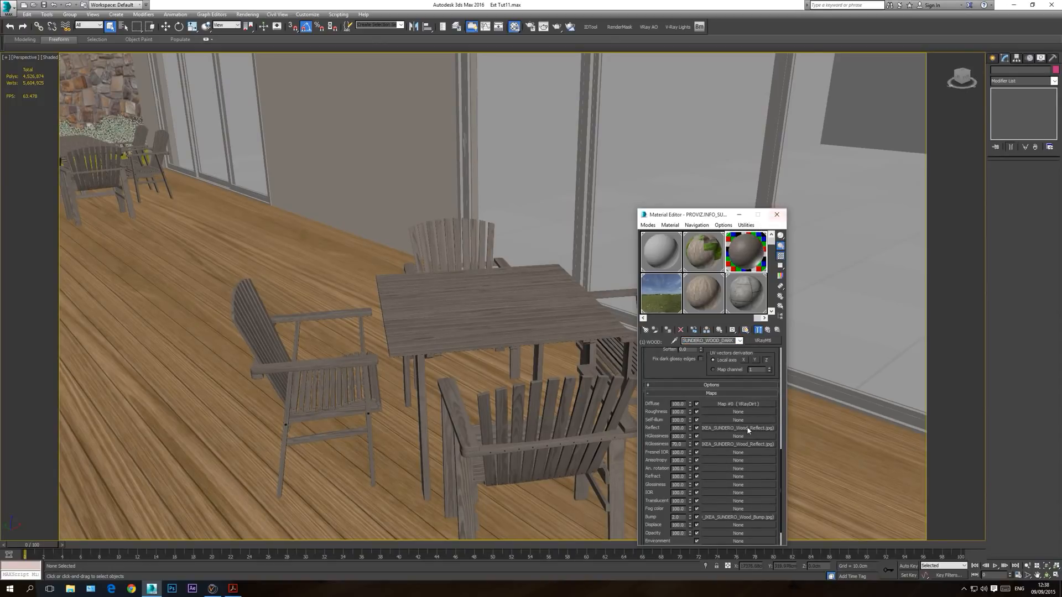
{"action": "left_click", "coordinate": [777, 214]}
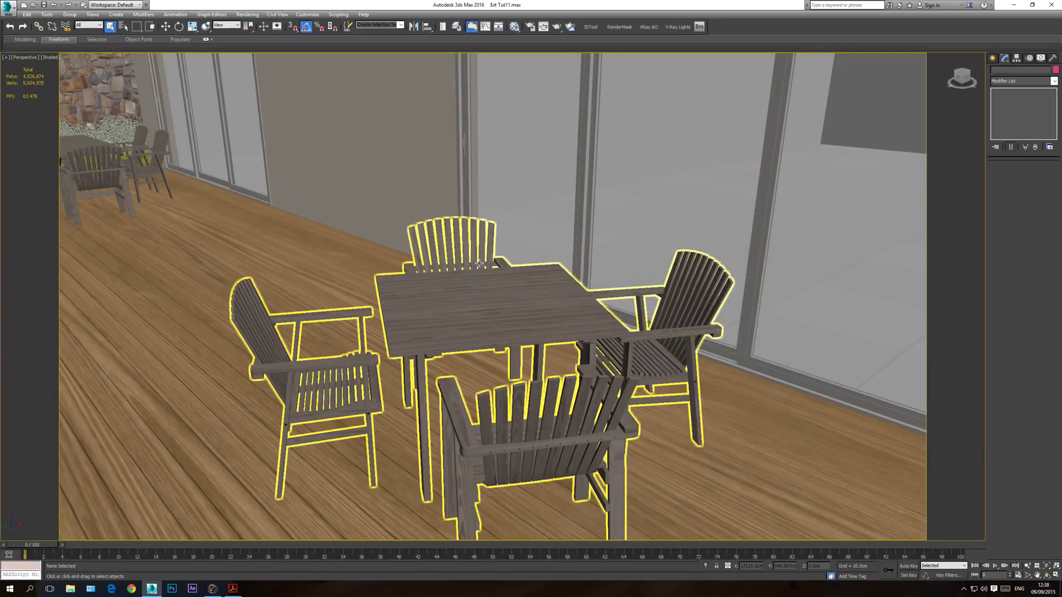
Step: Return to the VRay camera view, render it to check the furniture, and close the V-Ray frame buffer
{"action": "key", "text": "c"}
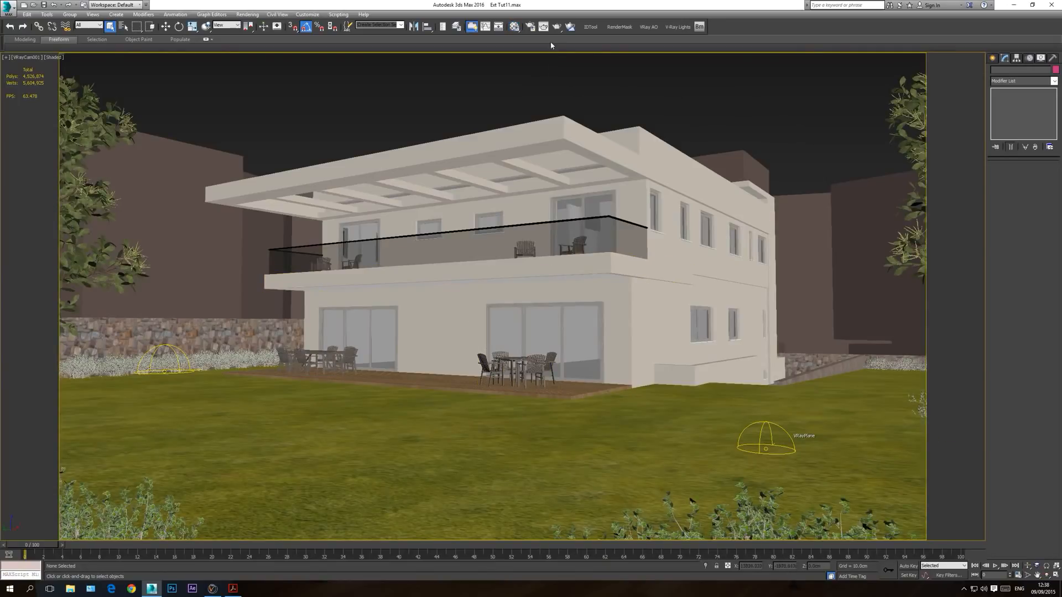
{"action": "left_click", "coordinate": [557, 26]}
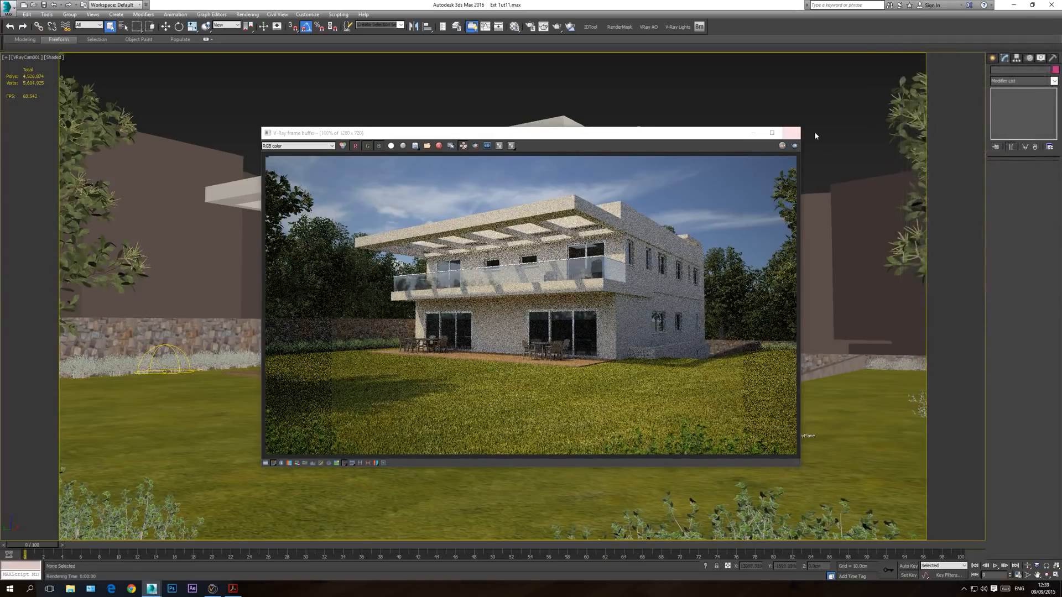
{"action": "left_click", "coordinate": [791, 133]}
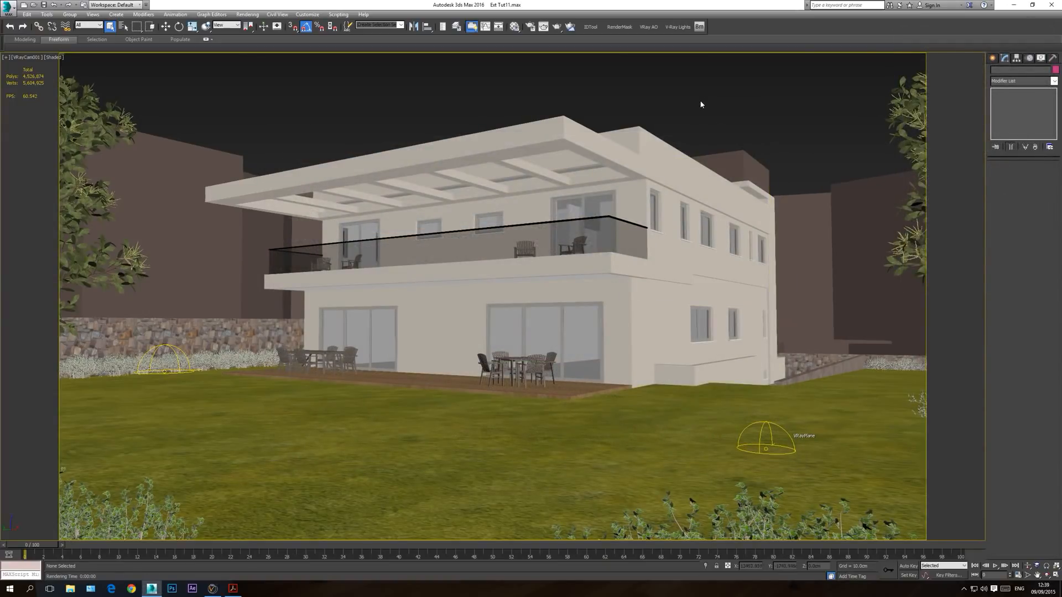
Step: Change the renderer in the render setup from V-Ray RT to V-Ray Adv 3.20.03
{"action": "left_click", "coordinate": [527, 31]}
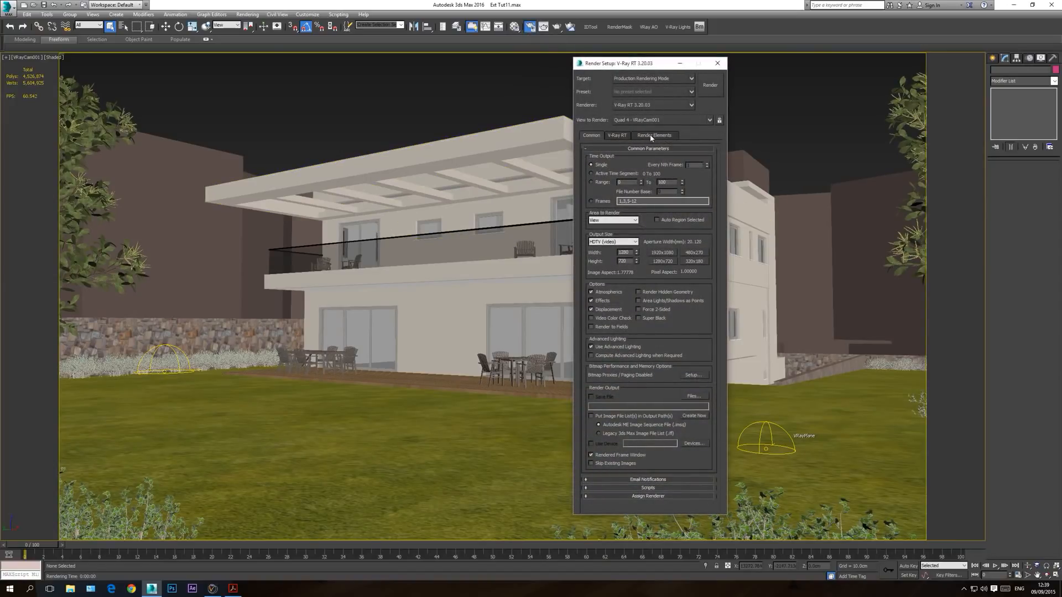
{"action": "left_click", "coordinate": [632, 108]}
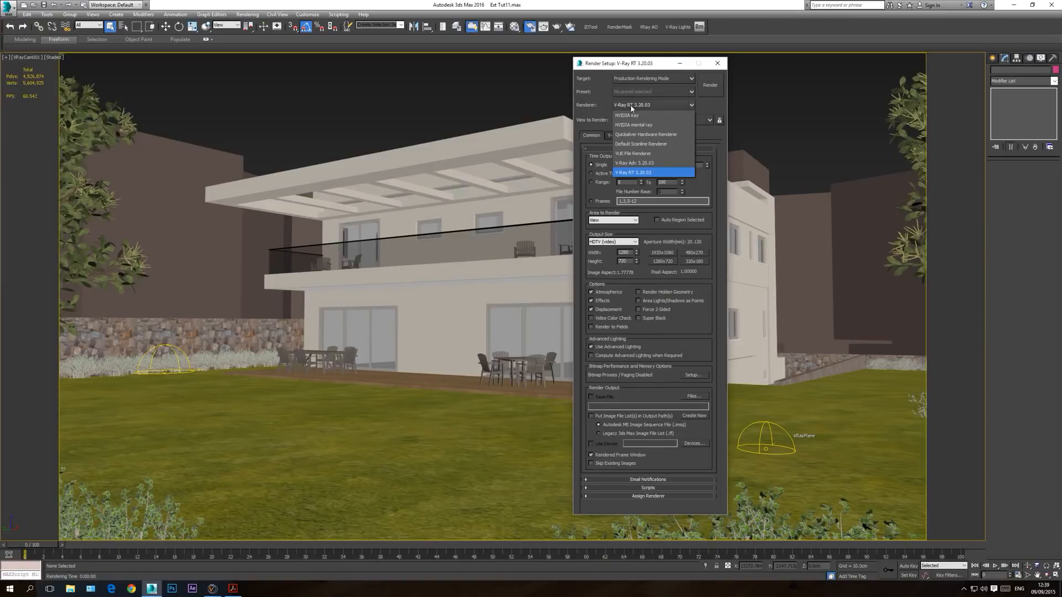
{"action": "left_click", "coordinate": [642, 165]}
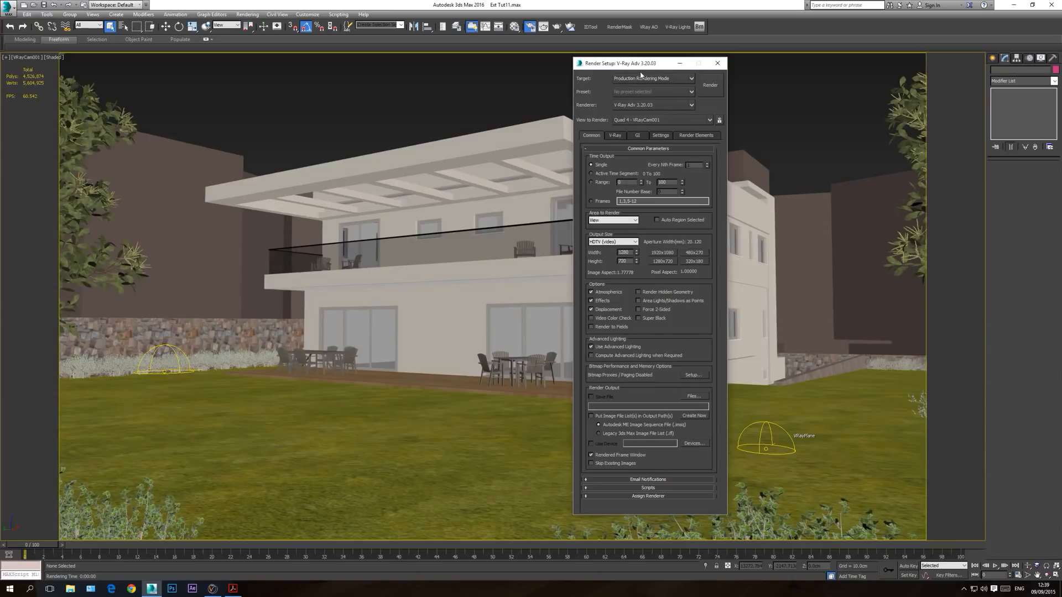
{"action": "left_click", "coordinate": [632, 105]}
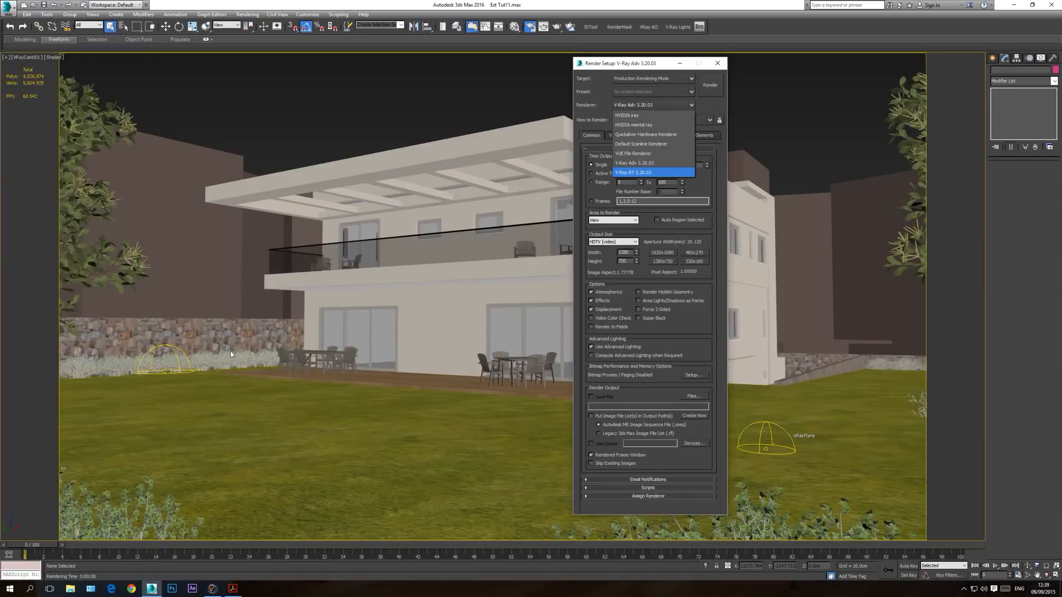
{"action": "left_click", "coordinate": [635, 166]}
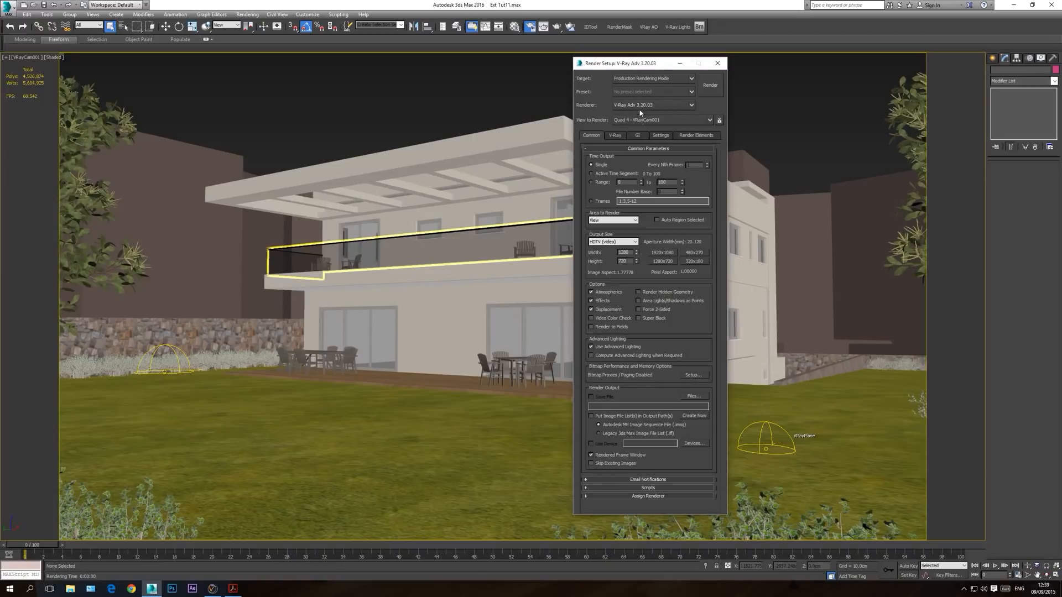
Step: Add the VRayGlobalIllumination and VRayReflection render elements to the V-Ray Adv render setup
{"action": "left_click", "coordinate": [703, 136]}
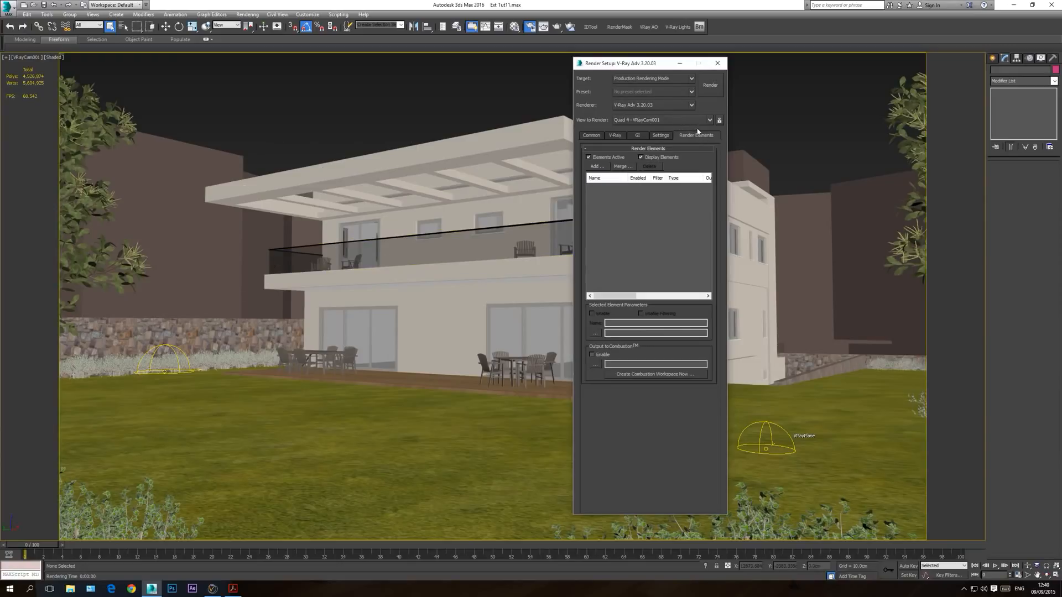
{"action": "left_click", "coordinate": [597, 166]}
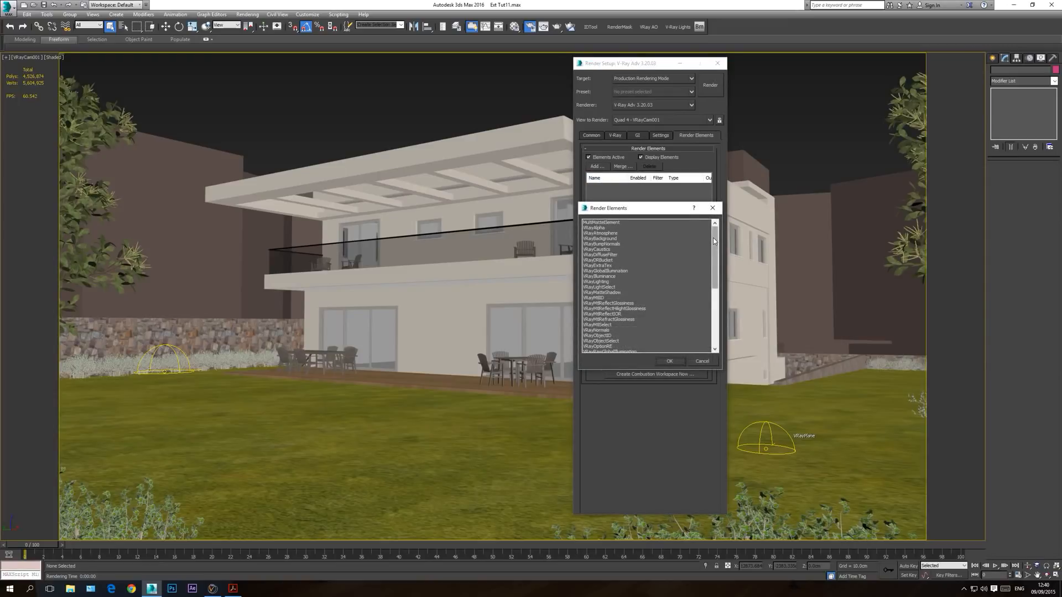
{"action": "double_click", "coordinate": [602, 271]}
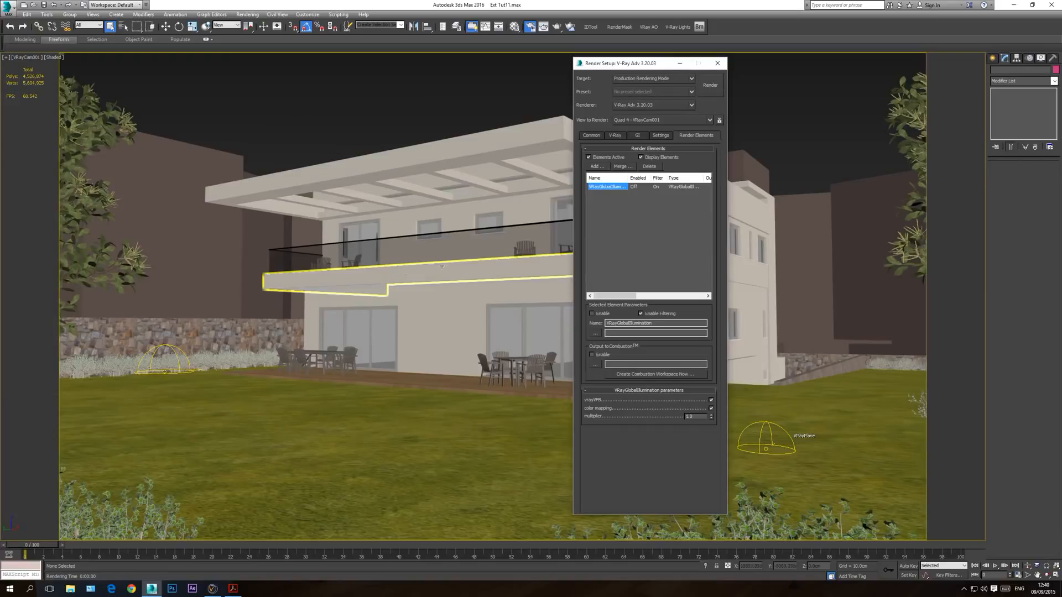
{"action": "left_click", "coordinate": [594, 167]}
{"action": "scroll", "coordinate": [653, 277], "scroll_direction": "down", "scroll_amount": 8}
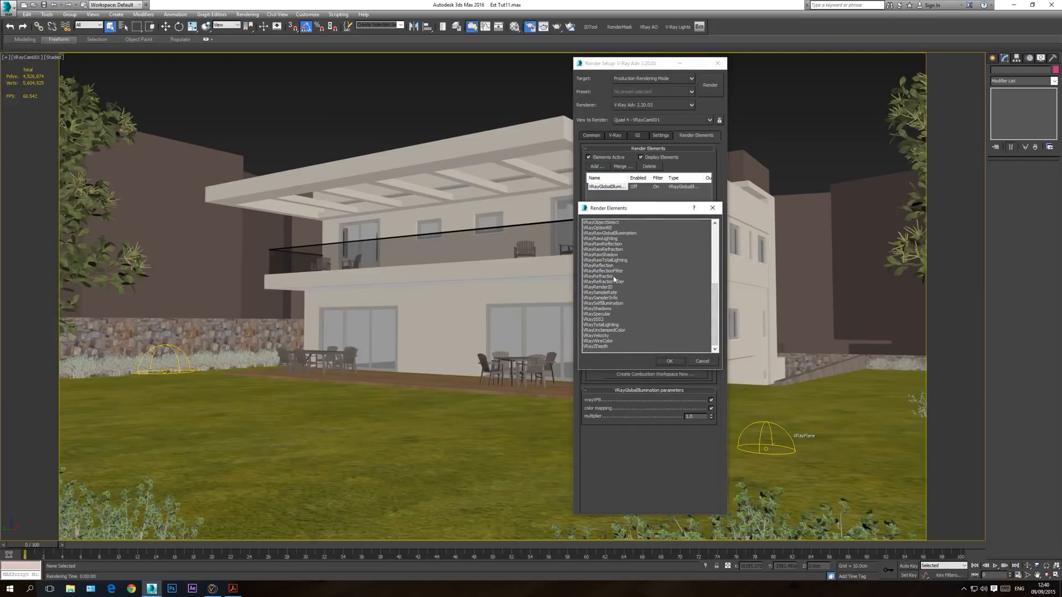
{"action": "double_click", "coordinate": [603, 265]}
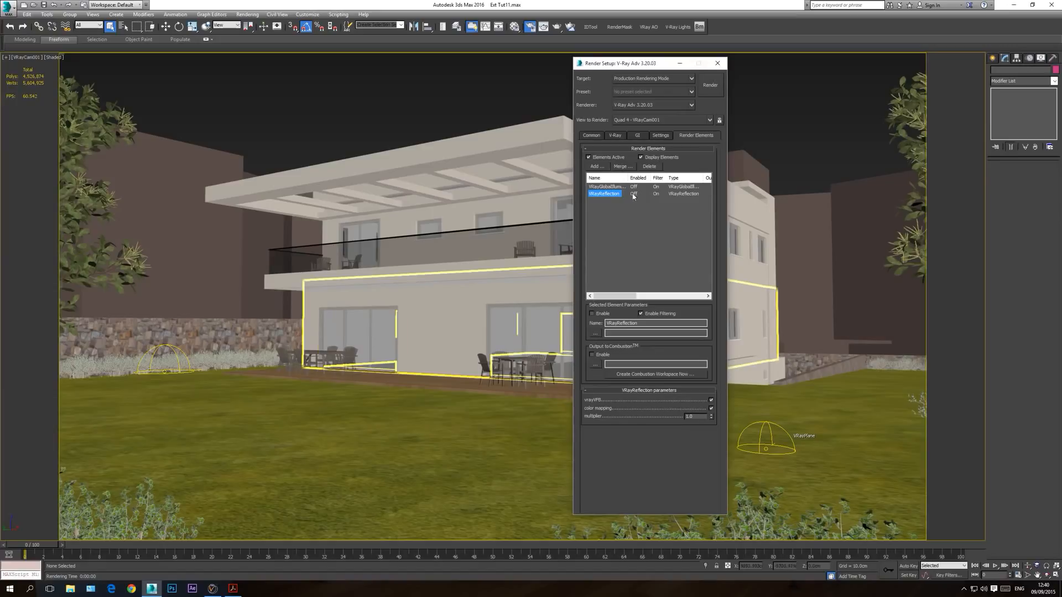
Step: Add the VRaySpecular and VRayLighting render elements to the list of elements
{"action": "left_click", "coordinate": [596, 166]}
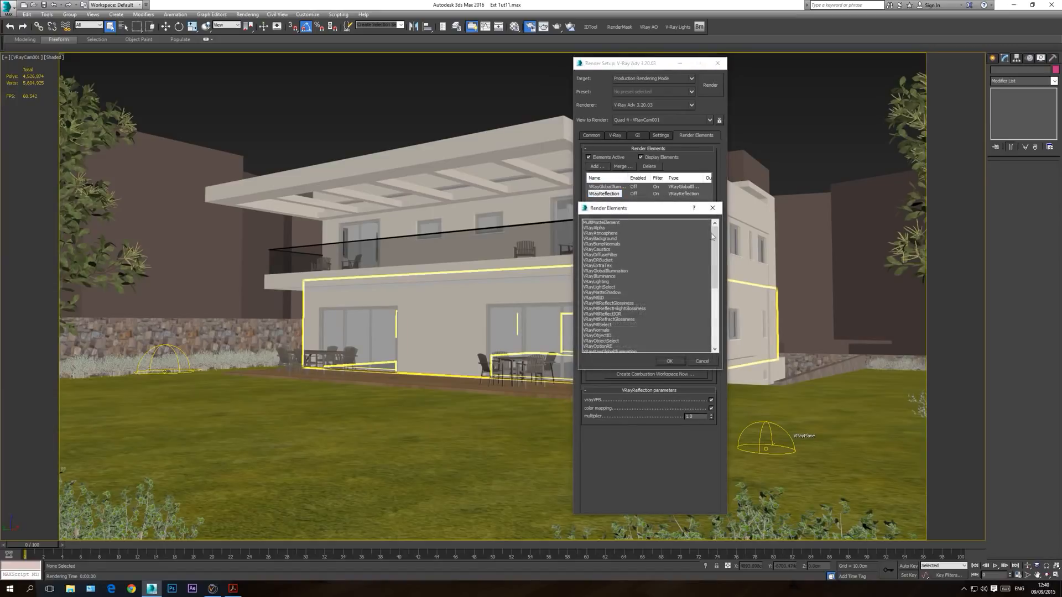
{"action": "left_click_drag", "start_coordinate": [715, 241], "coordinate": [715, 325]}
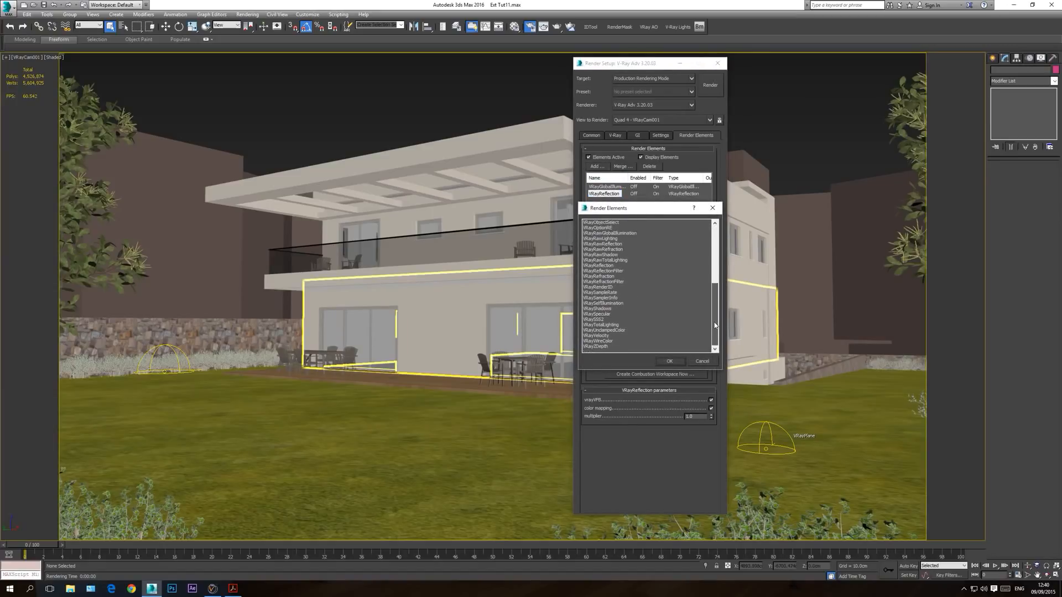
{"action": "double_click", "coordinate": [606, 315]}
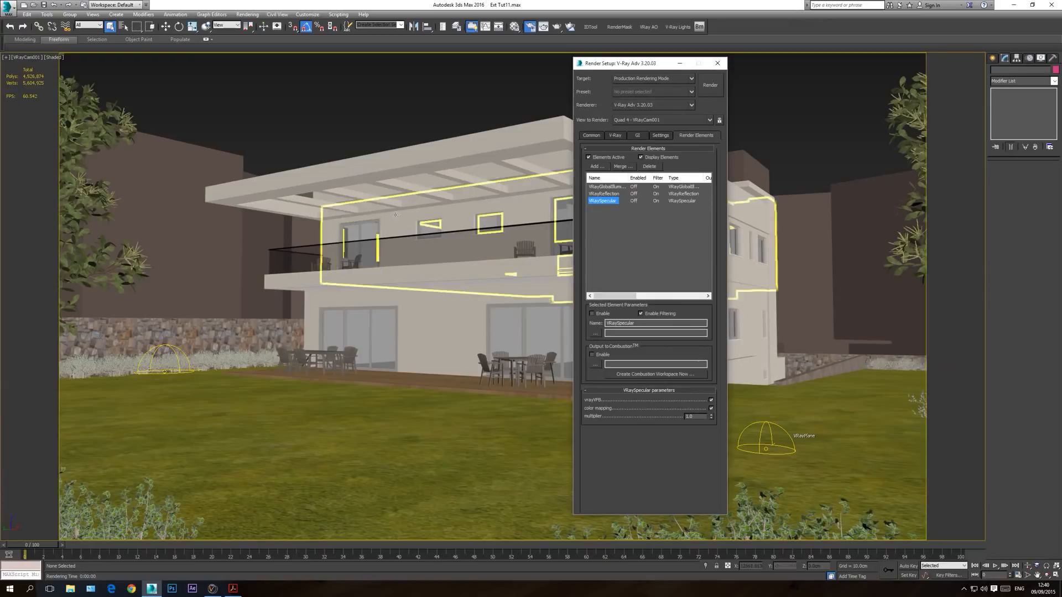
{"action": "left_click", "coordinate": [596, 166]}
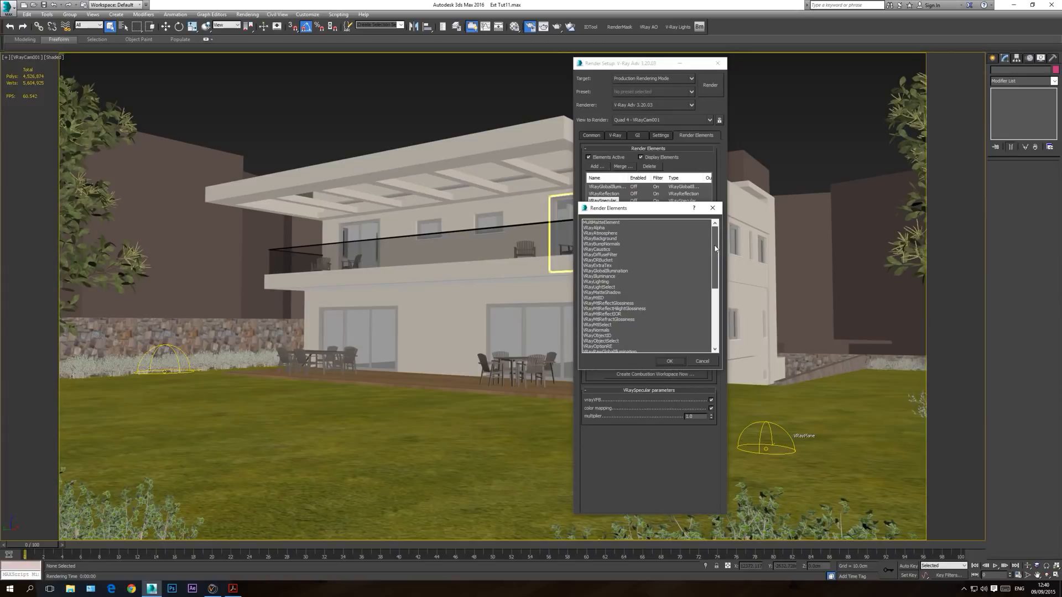
{"action": "double_click", "coordinate": [610, 280]}
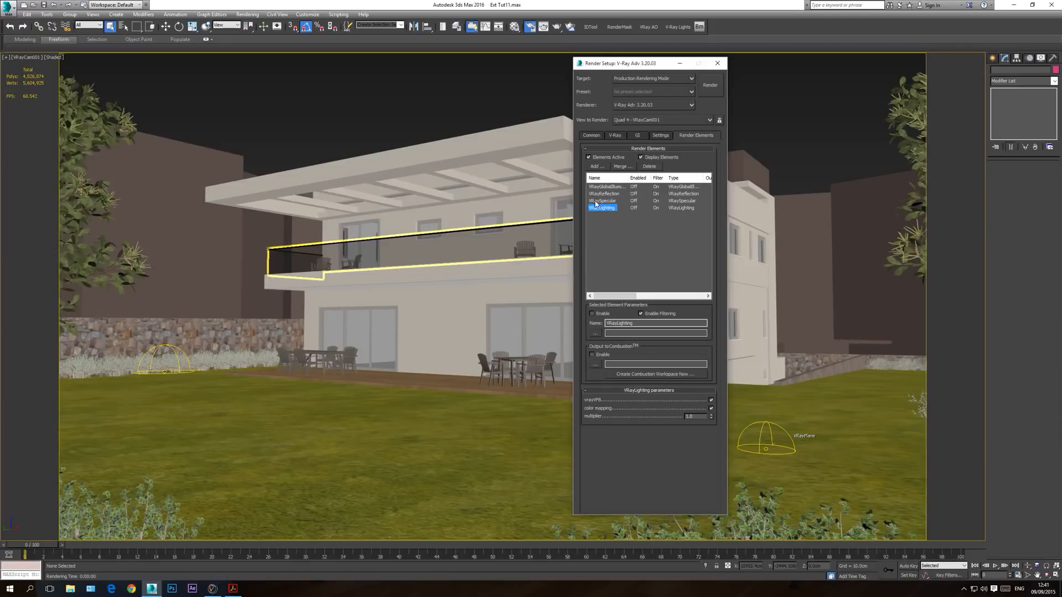
Step: Check the common output settings and the render element list, and start rendering the VRayCam001 view
{"action": "left_click", "coordinate": [591, 136]}
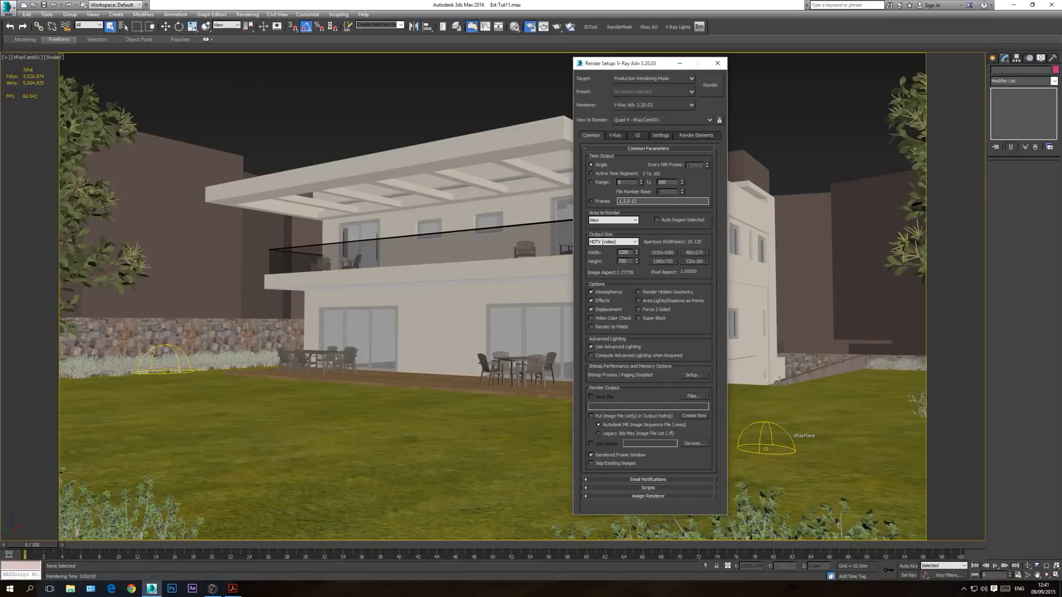
{"action": "left_click", "coordinate": [695, 135]}
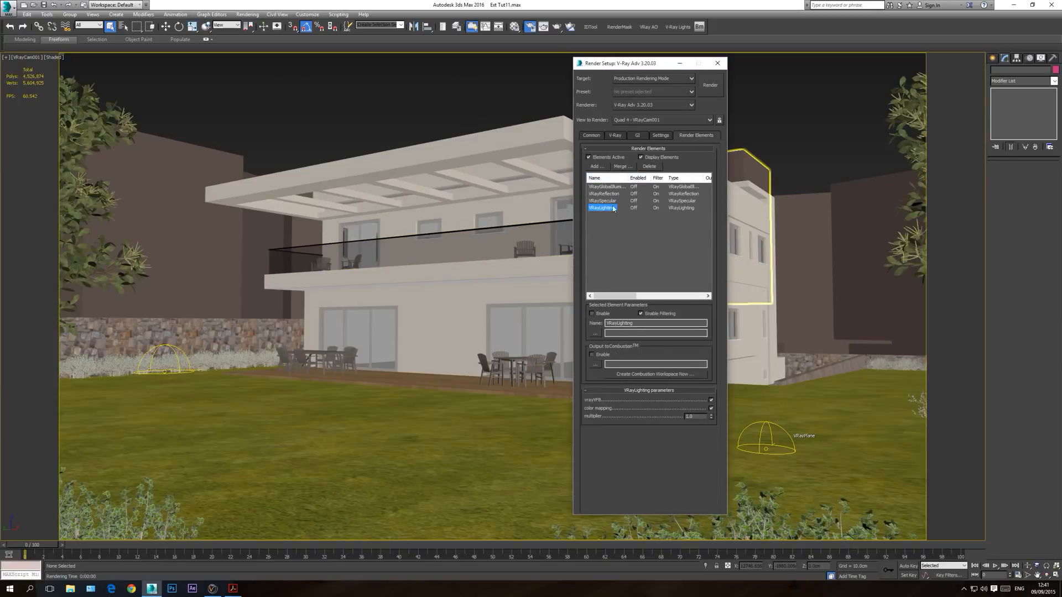
{"action": "left_click", "coordinate": [591, 136]}
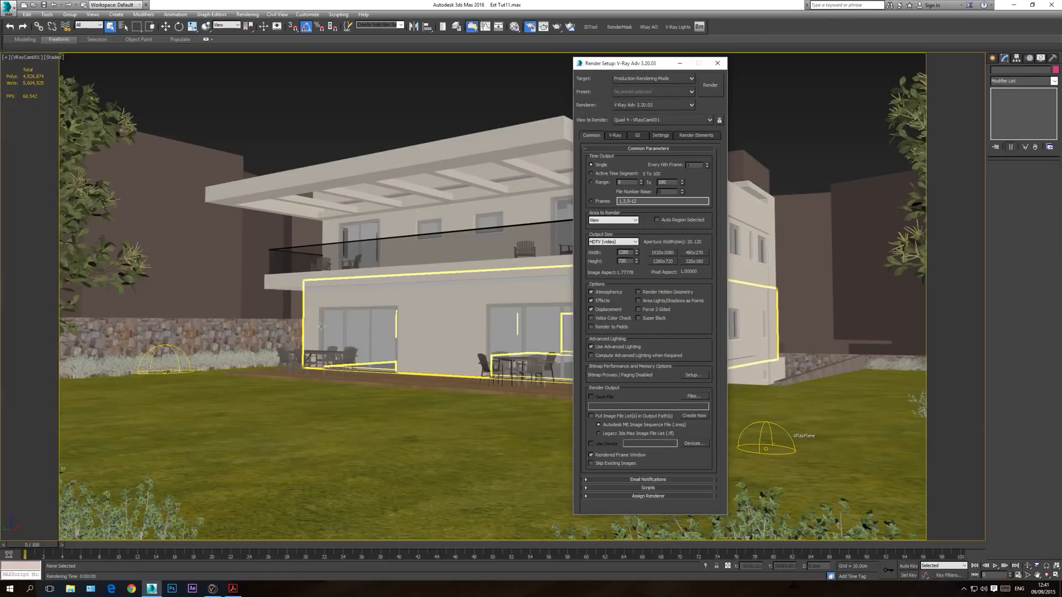
{"action": "left_click", "coordinate": [712, 88]}
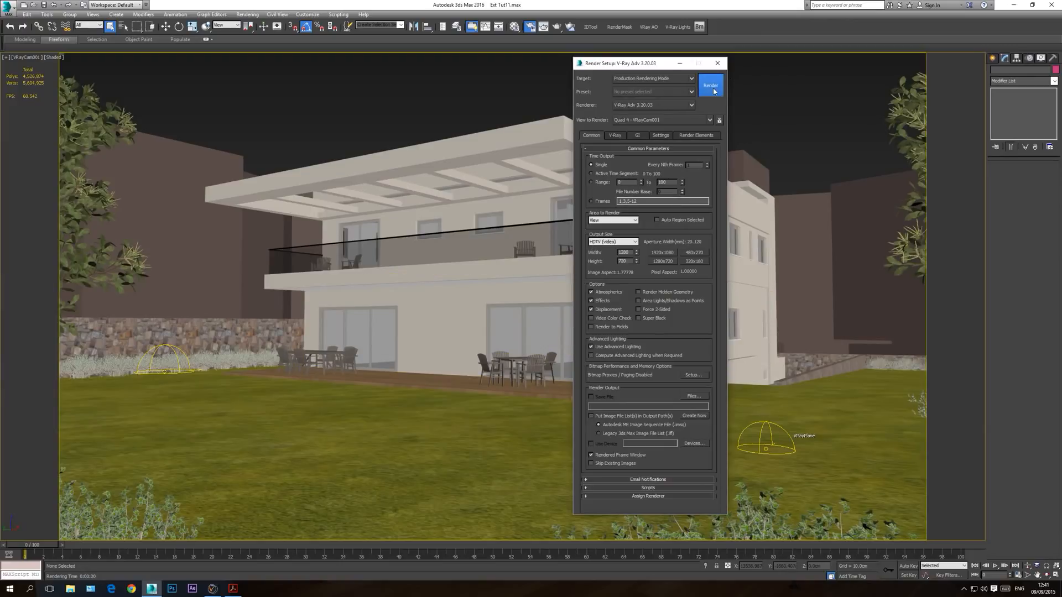